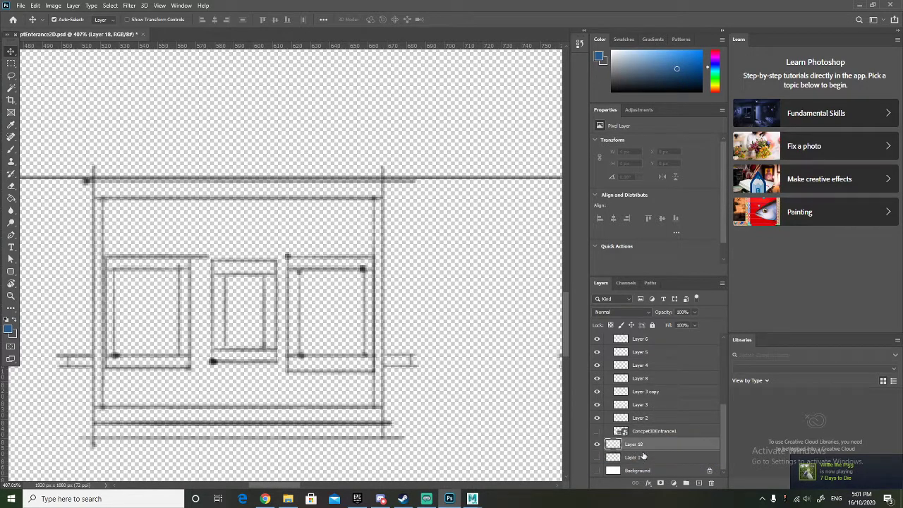
Fill Layer 18 with a dark grey using the Paint Bucket, and refill it with the lighter grey 868686.
{"action": "left_click", "coordinate": [10, 199]}
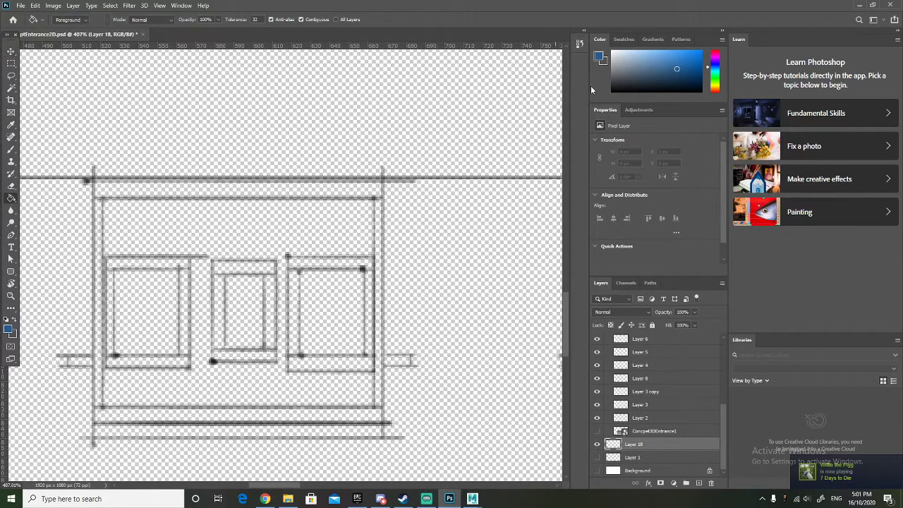
{"action": "left_click", "coordinate": [619, 76]}
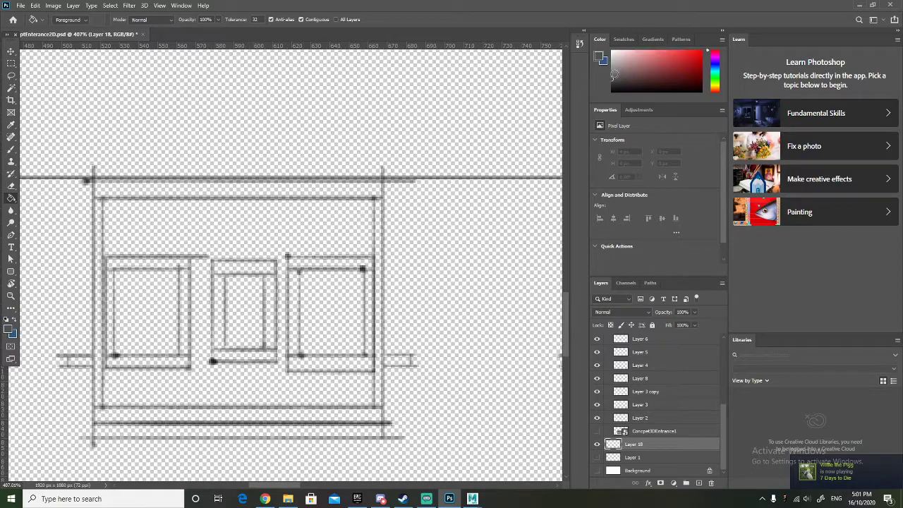
{"action": "left_click", "coordinate": [369, 116]}
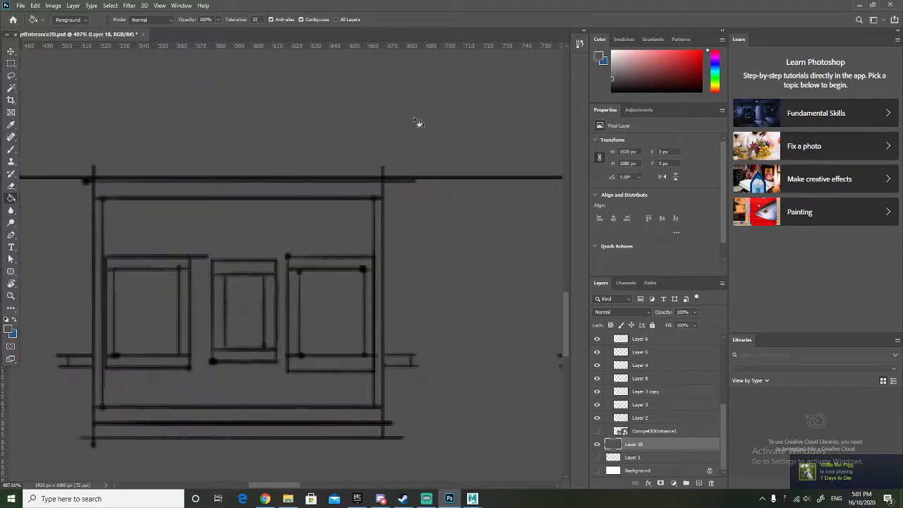
{"action": "left_click", "coordinate": [604, 73]}
{"action": "left_click", "coordinate": [594, 58]}
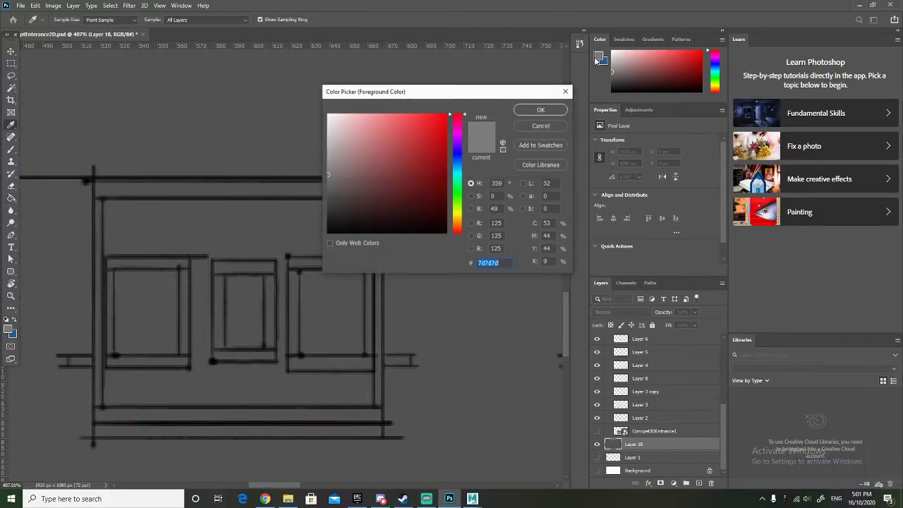
{"action": "type", "text": "868686"}
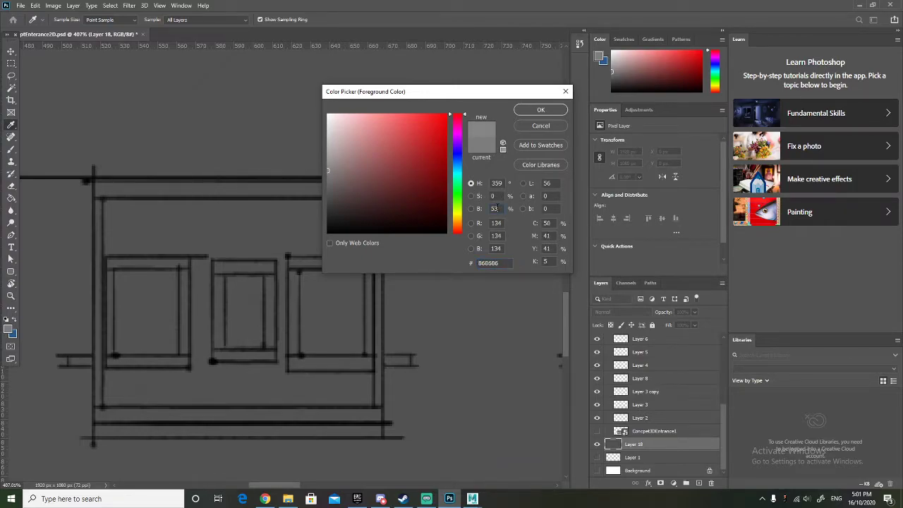
{"action": "key", "text": "Return"}
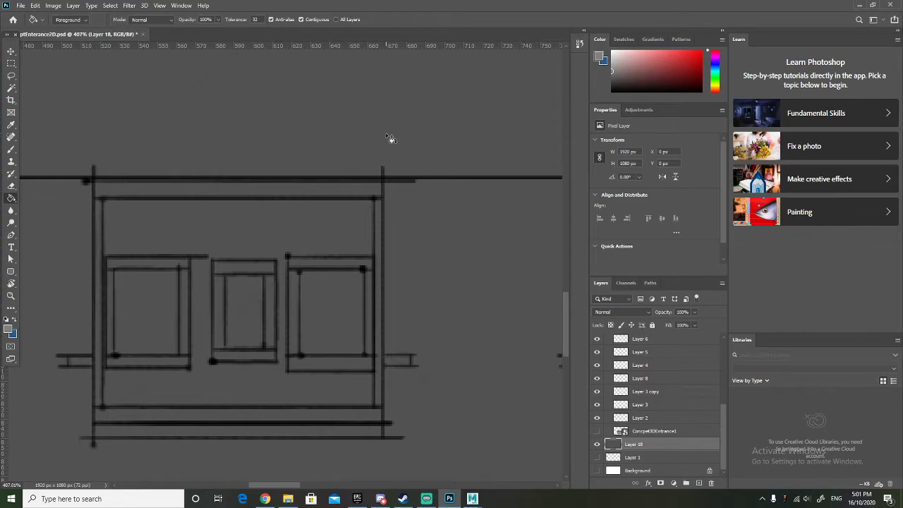
{"action": "left_click", "coordinate": [389, 137]}
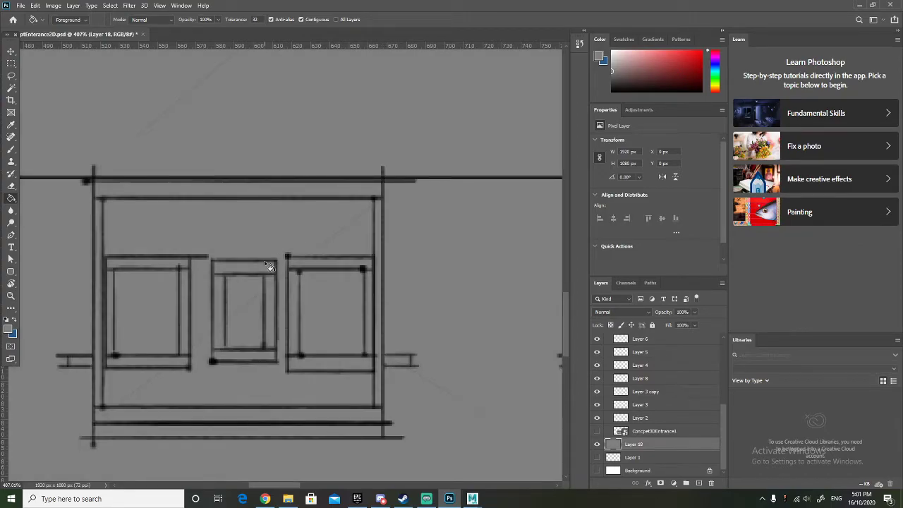
Toggle Layer 2's visibility to identify the first booth lines it holds, and make it the active layer.
{"action": "scroll", "coordinate": [269, 266], "scroll_direction": "down", "scroll_amount": 1}
{"action": "scroll", "coordinate": [190, 272], "scroll_direction": "down", "scroll_amount": 1}
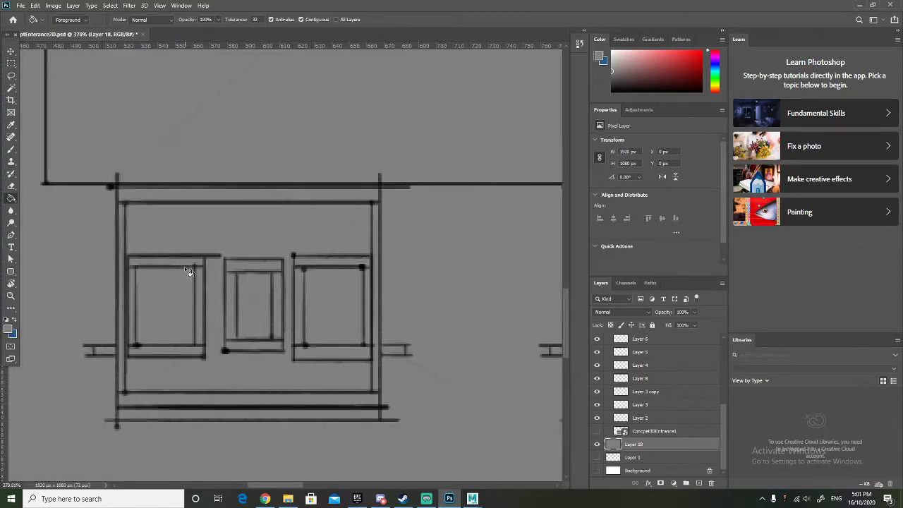
{"action": "scroll", "coordinate": [185, 268], "scroll_direction": "down", "scroll_amount": 2}
{"action": "scroll", "coordinate": [186, 271], "scroll_direction": "left", "scroll_amount": 3}
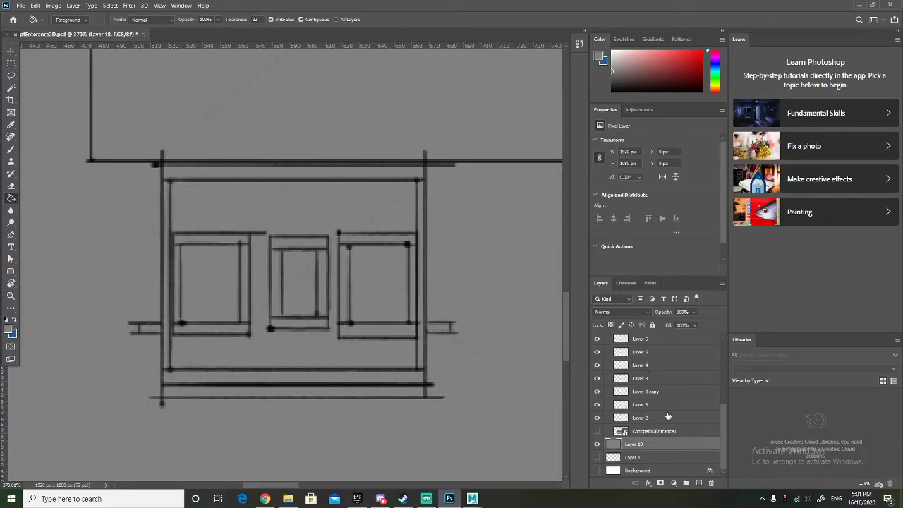
{"action": "scroll", "coordinate": [665, 415], "scroll_direction": "up", "scroll_amount": 2}
{"action": "left_click", "coordinate": [599, 455]}
{"action": "left_click", "coordinate": [598, 454]}
{"action": "left_click", "coordinate": [671, 455]}
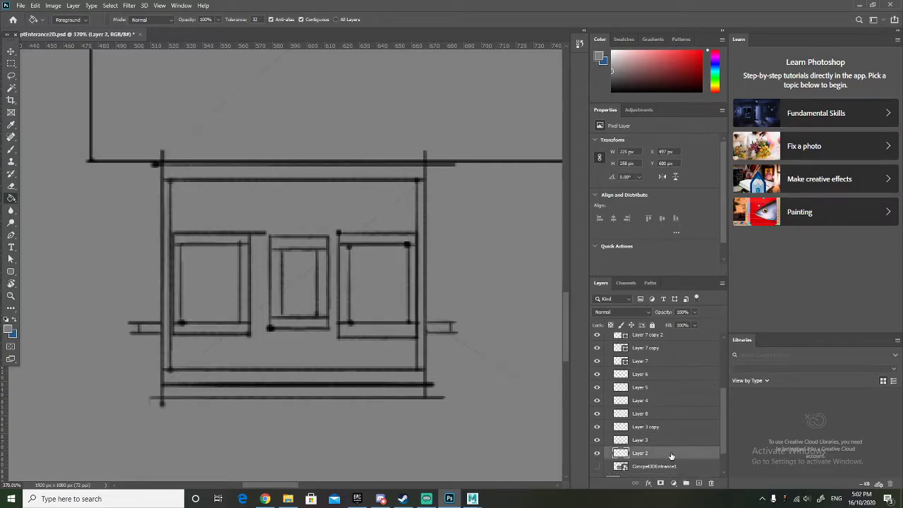
{"action": "left_click", "coordinate": [597, 453]}
{"action": "left_click", "coordinate": [596, 454]}
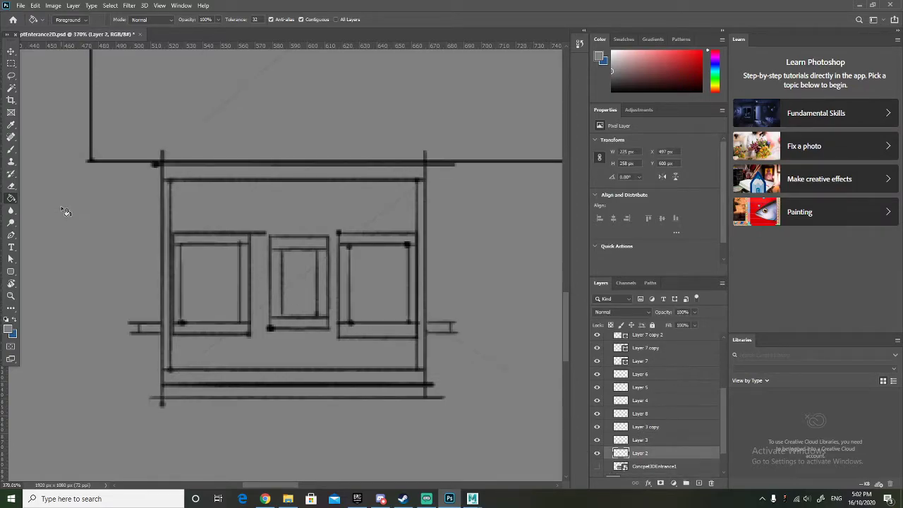
Erase the overshooting line ends on Layer 2 at the first booth's side counters, base corners and roof corners.
{"action": "left_click", "coordinate": [11, 186]}
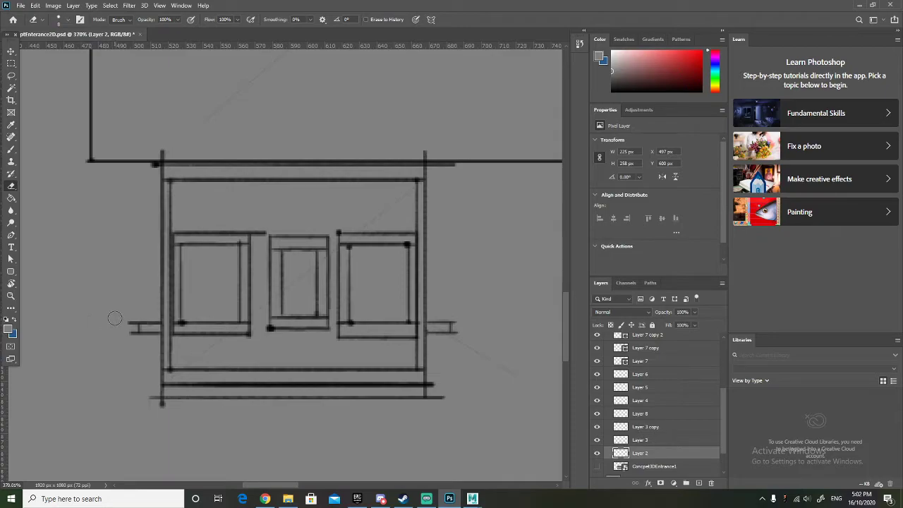
{"action": "mouse_move", "coordinate": [129, 319]}
{"action": "left_mouse_down"}
{"action": "mouse_move", "coordinate": [131, 338]}
{"action": "mouse_move", "coordinate": [133, 321]}
{"action": "left_mouse_up"}
{"action": "left_click_drag", "start_coordinate": [461, 321], "coordinate": [459, 321]}
{"action": "left_click_drag", "start_coordinate": [435, 392], "coordinate": [437, 396]}
{"action": "left_click_drag", "start_coordinate": [165, 409], "coordinate": [167, 404]}
{"action": "left_click_drag", "start_coordinate": [158, 406], "coordinate": [154, 397]}
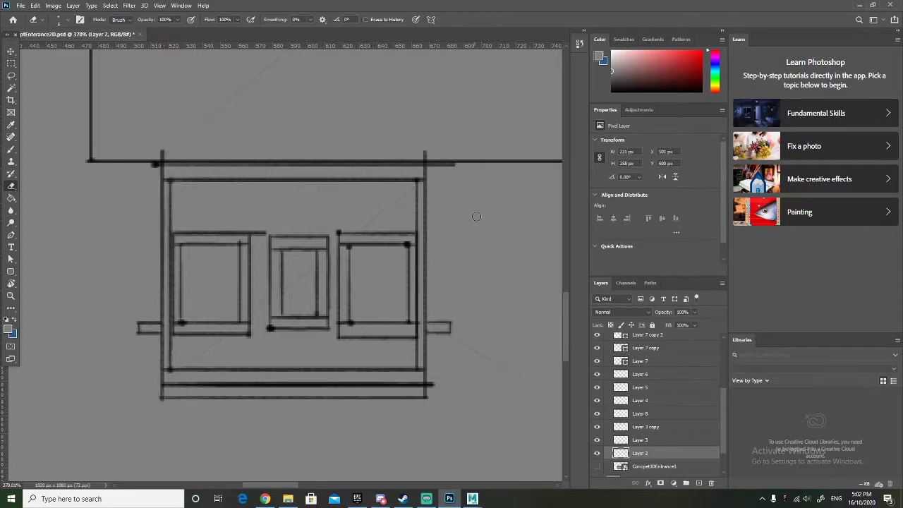
{"action": "left_click_drag", "start_coordinate": [432, 164], "coordinate": [429, 151]}
{"action": "mouse_move", "coordinate": [144, 156]}
{"action": "left_mouse_down"}
{"action": "mouse_move", "coordinate": [157, 153]}
{"action": "mouse_move", "coordinate": [157, 165]}
{"action": "mouse_move", "coordinate": [152, 158]}
{"action": "mouse_move", "coordinate": [164, 153]}
{"action": "mouse_move", "coordinate": [154, 168]}
{"action": "left_mouse_up"}
Toggle Layer 2 off and on and examine which lines of the neighbouring booths belong to it.
{"action": "left_click", "coordinate": [597, 454]}
{"action": "left_click", "coordinate": [597, 454]}
{"action": "left_click", "coordinate": [596, 454]}
{"action": "left_click", "coordinate": [597, 453]}
{"action": "scroll", "coordinate": [302, 274], "scroll_direction": "right", "scroll_amount": 8}
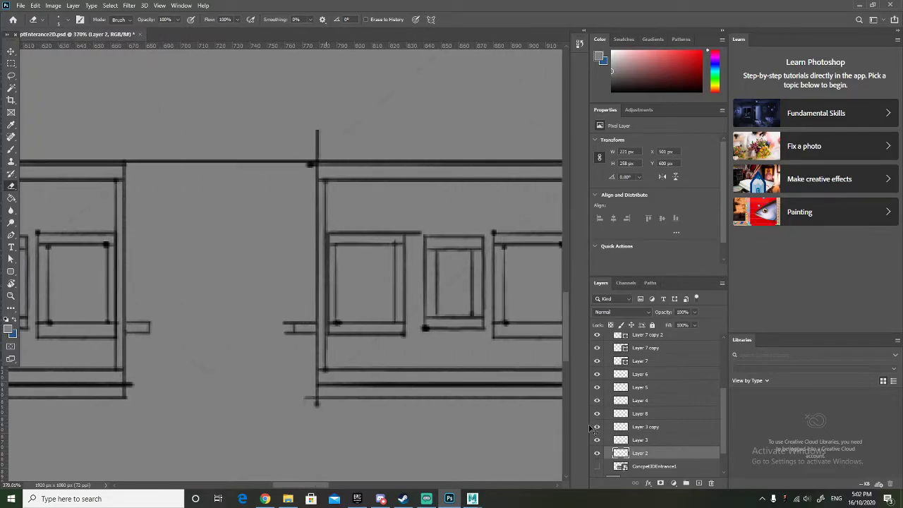
{"action": "left_click", "coordinate": [597, 454]}
{"action": "left_click", "coordinate": [596, 454]}
{"action": "scroll", "coordinate": [515, 405], "scroll_direction": "down", "scroll_amount": 5}
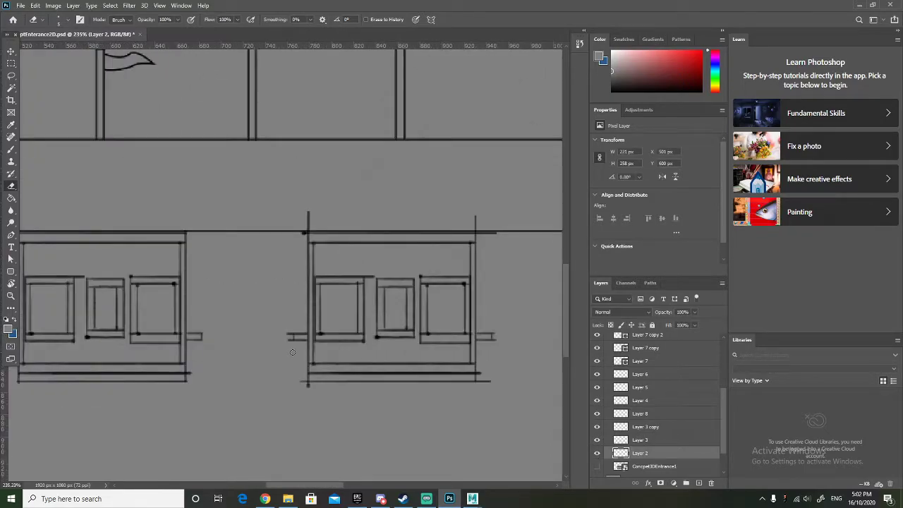
{"action": "scroll", "coordinate": [516, 405], "scroll_direction": "down", "scroll_amount": 5}
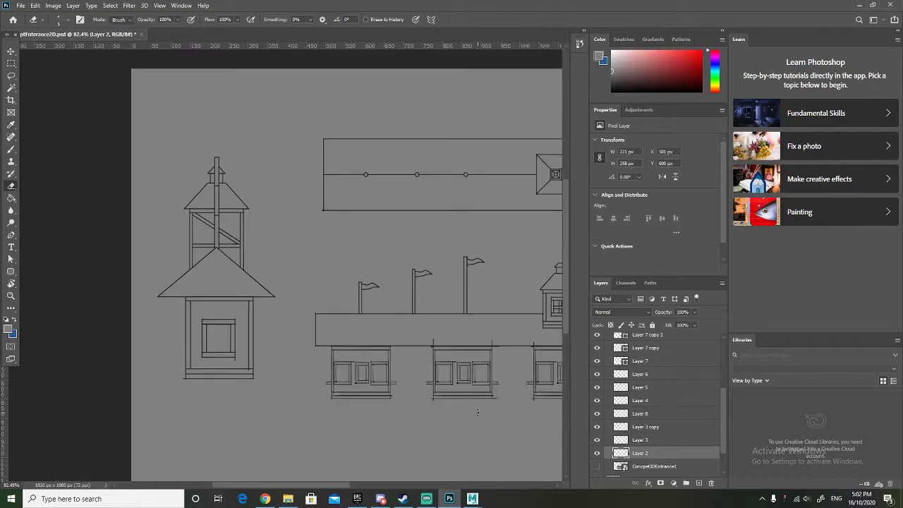
{"action": "scroll", "coordinate": [402, 354], "scroll_direction": "up", "scroll_amount": 1}
{"action": "left_click", "coordinate": [597, 453]}
{"action": "left_click", "coordinate": [597, 453]}
{"action": "scroll", "coordinate": [158, 330], "scroll_direction": "up", "scroll_amount": 8}
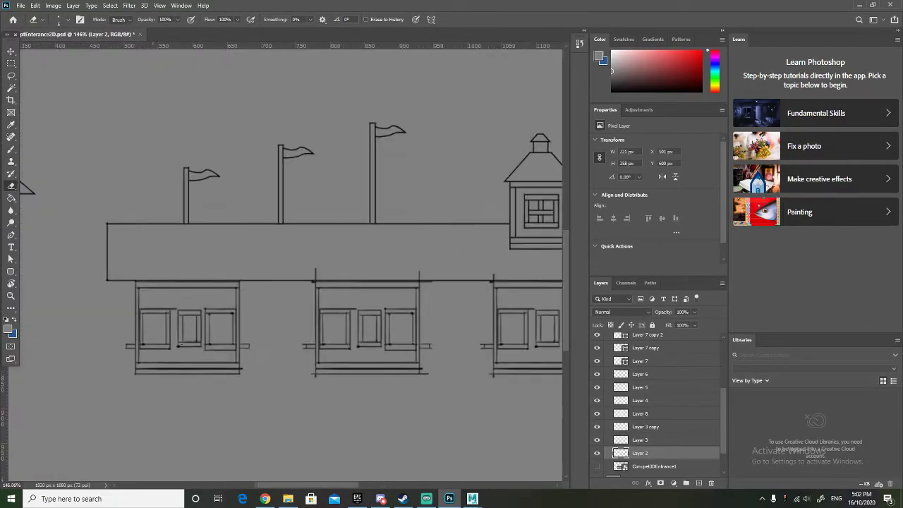
Activate Layer 3 and erase the overshooting ends of the first booth's left window top line and right base line.
{"action": "left_click", "coordinate": [594, 442]}
{"action": "left_click", "coordinate": [593, 441]}
{"action": "left_click", "coordinate": [594, 441]}
{"action": "left_click", "coordinate": [594, 441]}
{"action": "left_click", "coordinate": [642, 440]}
{"action": "scroll", "coordinate": [145, 325], "scroll_direction": "up", "scroll_amount": 7}
{"action": "scroll", "coordinate": [145, 325], "scroll_direction": "up", "scroll_amount": 4}
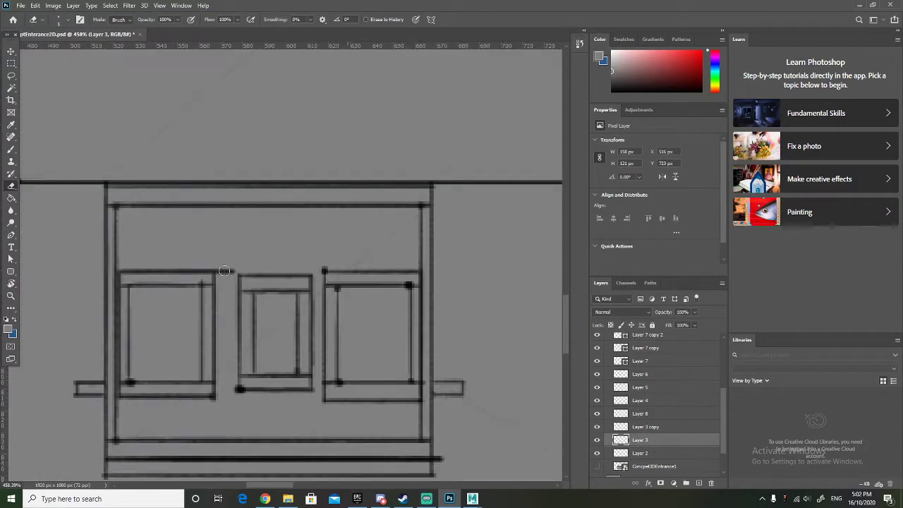
{"action": "left_click_drag", "start_coordinate": [225, 267], "coordinate": [230, 275]}
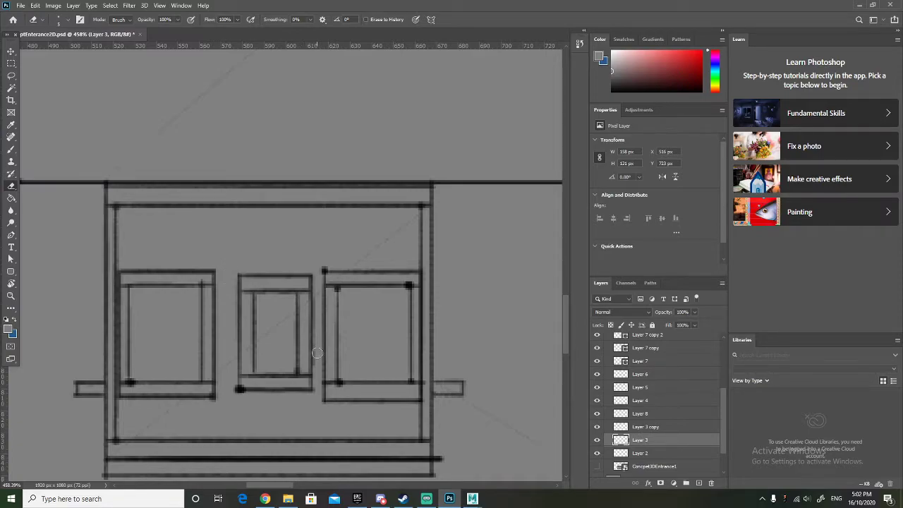
{"action": "scroll", "coordinate": [200, 240], "scroll_direction": "down", "scroll_amount": 2}
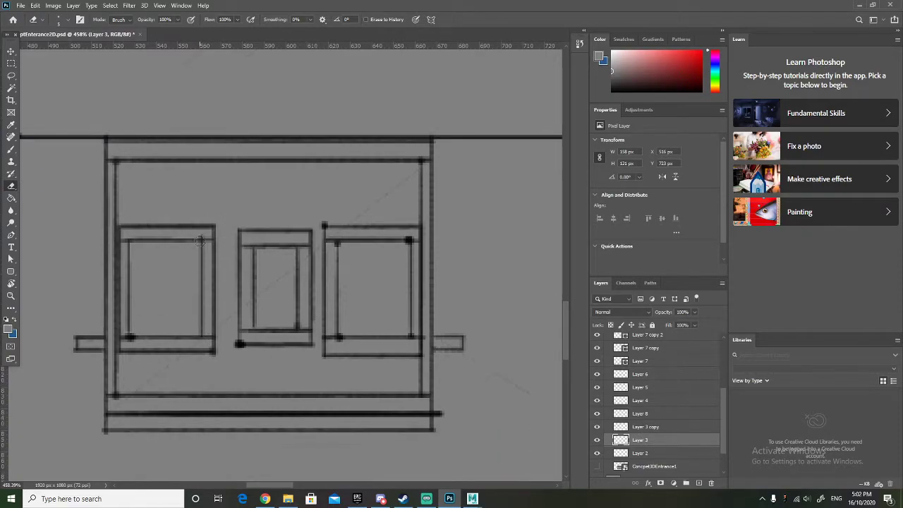
{"action": "mouse_move", "coordinate": [423, 408]}
{"action": "left_mouse_down"}
{"action": "mouse_move", "coordinate": [439, 413]}
{"action": "mouse_move", "coordinate": [434, 435]}
{"action": "left_mouse_up"}
Activate Layer 3 copy and erase the overshooting line ends at the second booth's base, side counters and left window.
{"action": "scroll", "coordinate": [454, 311], "scroll_direction": "down", "scroll_amount": 1}
{"action": "scroll", "coordinate": [453, 311], "scroll_direction": "right", "scroll_amount": 6}
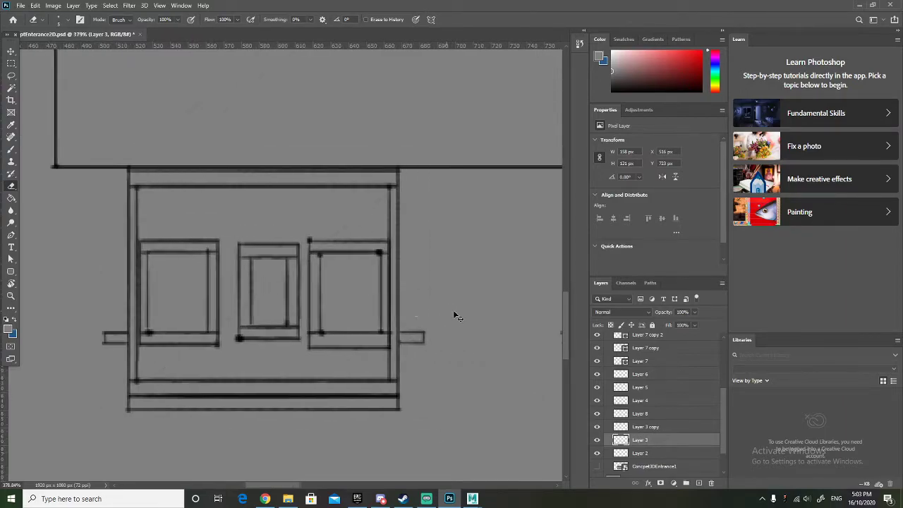
{"action": "scroll", "coordinate": [453, 309], "scroll_direction": "right", "scroll_amount": 6}
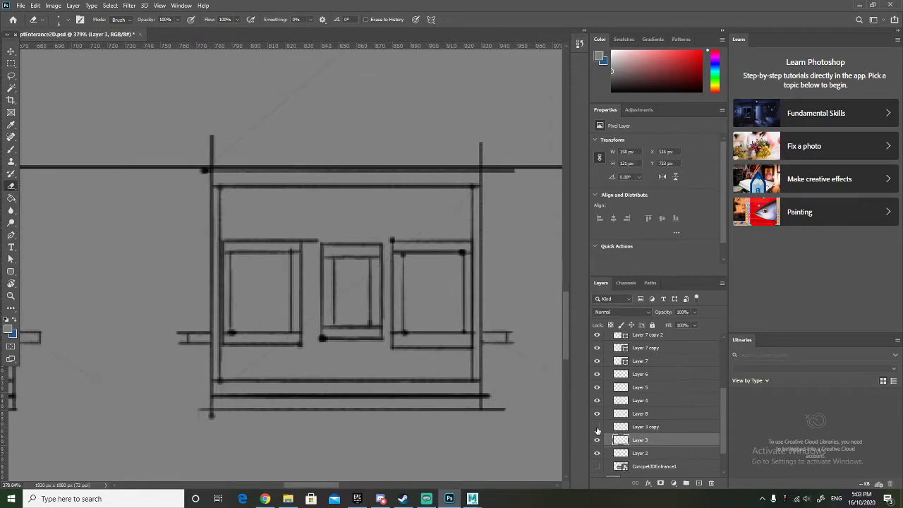
{"action": "left_click", "coordinate": [638, 427]}
{"action": "scroll", "coordinate": [531, 347], "scroll_direction": "up", "scroll_amount": 3}
{"action": "scroll", "coordinate": [512, 328], "scroll_direction": "down", "scroll_amount": 2}
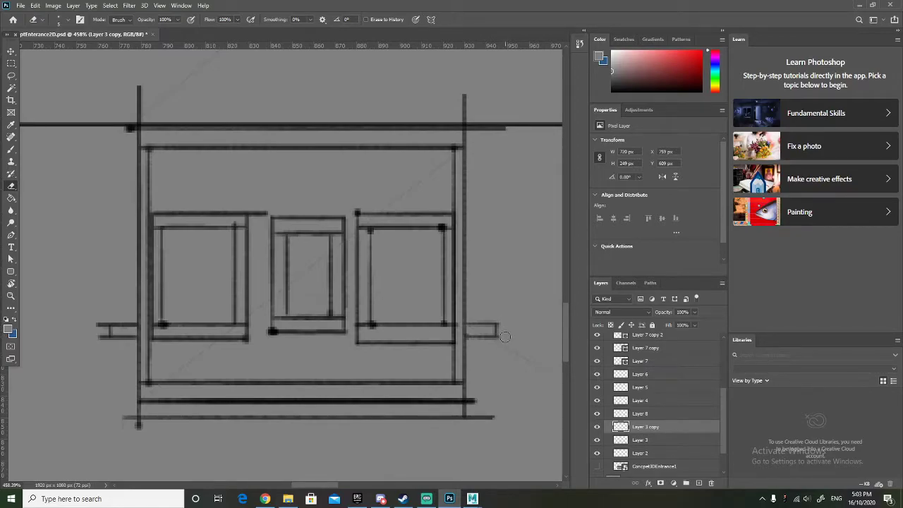
{"action": "mouse_move", "coordinate": [482, 396]}
{"action": "left_mouse_down"}
{"action": "mouse_move", "coordinate": [471, 399]}
{"action": "mouse_move", "coordinate": [498, 416]}
{"action": "mouse_move", "coordinate": [472, 416]}
{"action": "left_mouse_up"}
{"action": "left_click_drag", "start_coordinate": [151, 433], "coordinate": [124, 413]}
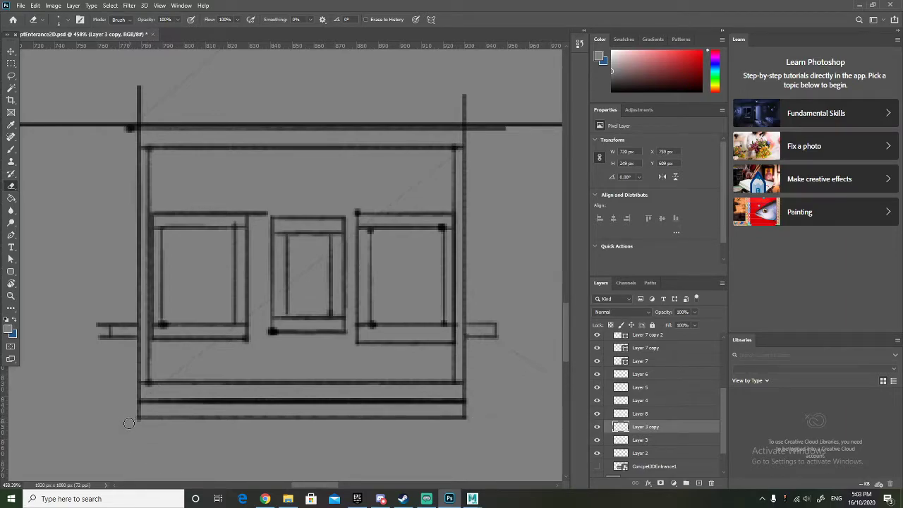
{"action": "mouse_move", "coordinate": [94, 345]}
{"action": "left_mouse_down"}
{"action": "mouse_move", "coordinate": [100, 322]}
{"action": "mouse_move", "coordinate": [102, 342]}
{"action": "mouse_move", "coordinate": [101, 317]}
{"action": "left_mouse_up"}
{"action": "left_click_drag", "start_coordinate": [254, 223], "coordinate": [261, 213]}
Erase the overshooting line ends at both roof corners of the second booth.
{"action": "scroll", "coordinate": [431, 268], "scroll_direction": "up", "scroll_amount": 2}
{"action": "mouse_move", "coordinate": [443, 175]}
{"action": "left_mouse_down"}
{"action": "mouse_move", "coordinate": [505, 171]}
{"action": "mouse_move", "coordinate": [472, 165]}
{"action": "mouse_move", "coordinate": [505, 163]}
{"action": "mouse_move", "coordinate": [478, 166]}
{"action": "mouse_move", "coordinate": [460, 153]}
{"action": "mouse_move", "coordinate": [464, 129]}
{"action": "left_mouse_up"}
{"action": "mouse_move", "coordinate": [142, 121]}
{"action": "left_mouse_down"}
{"action": "mouse_move", "coordinate": [161, 138]}
{"action": "mouse_move", "coordinate": [125, 144]}
{"action": "mouse_move", "coordinate": [150, 146]}
{"action": "mouse_move", "coordinate": [135, 170]}
{"action": "left_mouse_up"}
Erase the overshooting line ends at the third booth's side counters and base corners on Layer 3 copy.
{"action": "scroll", "coordinate": [145, 171], "scroll_direction": "down", "scroll_amount": 1}
{"action": "scroll", "coordinate": [145, 171], "scroll_direction": "down", "scroll_amount": 3}
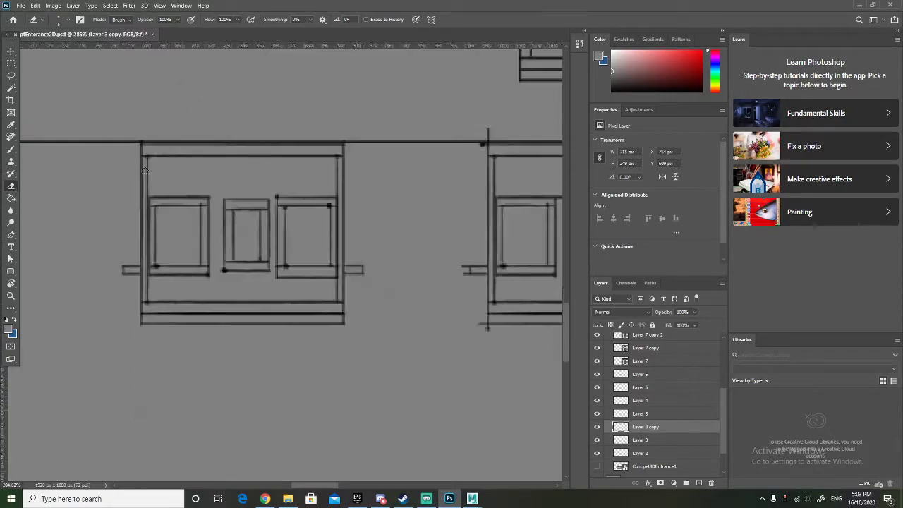
{"action": "scroll", "coordinate": [526, 204], "scroll_direction": "up", "scroll_amount": 2}
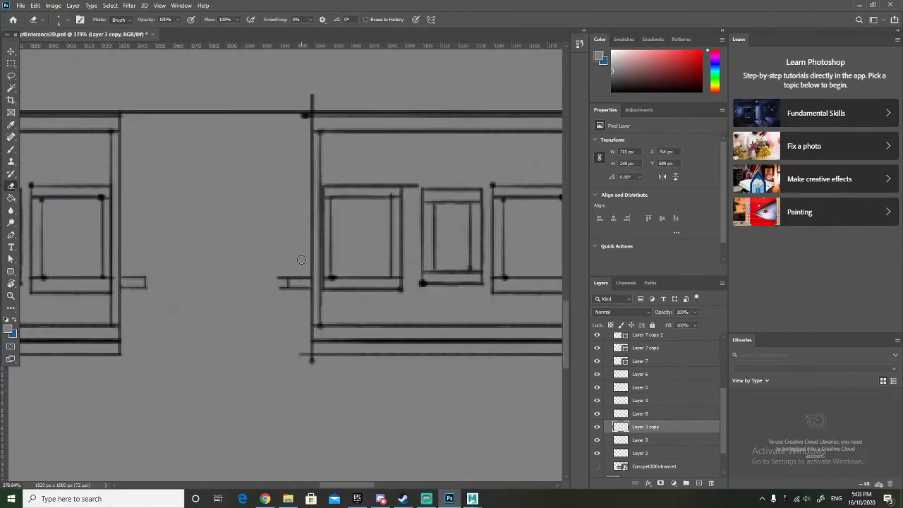
{"action": "scroll", "coordinate": [303, 262], "scroll_direction": "right", "scroll_amount": 3}
{"action": "left_click", "coordinate": [597, 427]}
{"action": "left_click", "coordinate": [596, 427]}
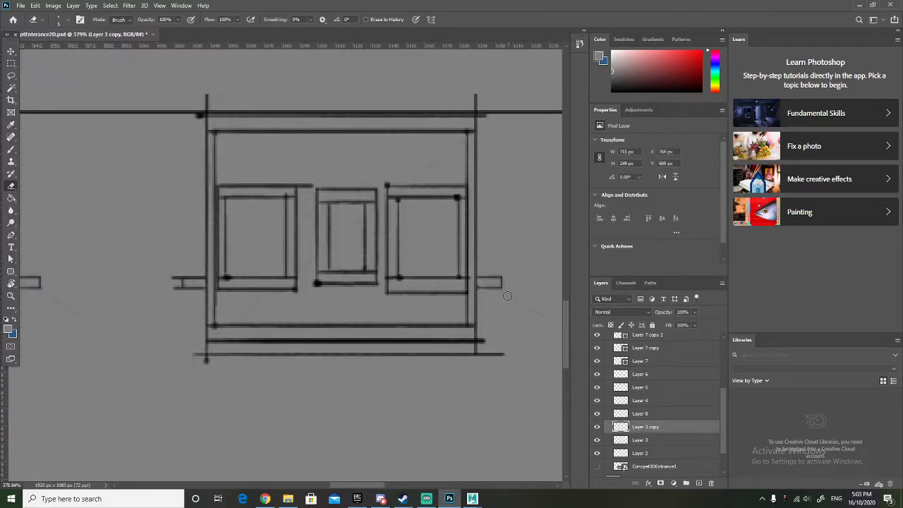
{"action": "left_click_drag", "start_coordinate": [483, 347], "coordinate": [507, 351]}
{"action": "left_click_drag", "start_coordinate": [207, 359], "coordinate": [197, 358]}
{"action": "mouse_move", "coordinate": [175, 301]}
{"action": "left_mouse_down"}
{"action": "mouse_move", "coordinate": [176, 274]}
{"action": "mouse_move", "coordinate": [174, 284]}
{"action": "left_mouse_up"}
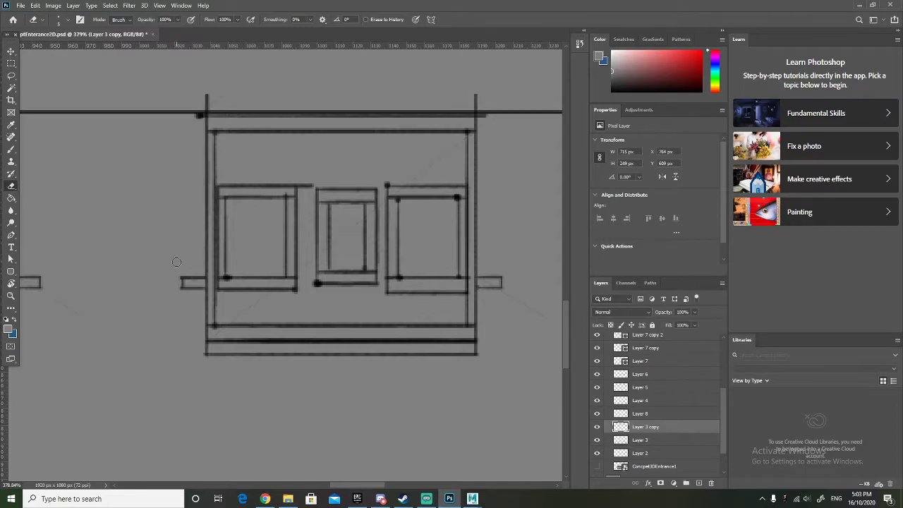
Erase the overshooting line ends at both upper corners of the third booth.
{"action": "left_click", "coordinate": [199, 112]}
{"action": "left_click_drag", "start_coordinate": [211, 95], "coordinate": [206, 104]}
{"action": "left_click_drag", "start_coordinate": [477, 102], "coordinate": [483, 114]}
Erase the overshooting line ends at the fourth booth's right counter and right base corner.
{"action": "scroll", "coordinate": [491, 216], "scroll_direction": "down", "scroll_amount": 1}
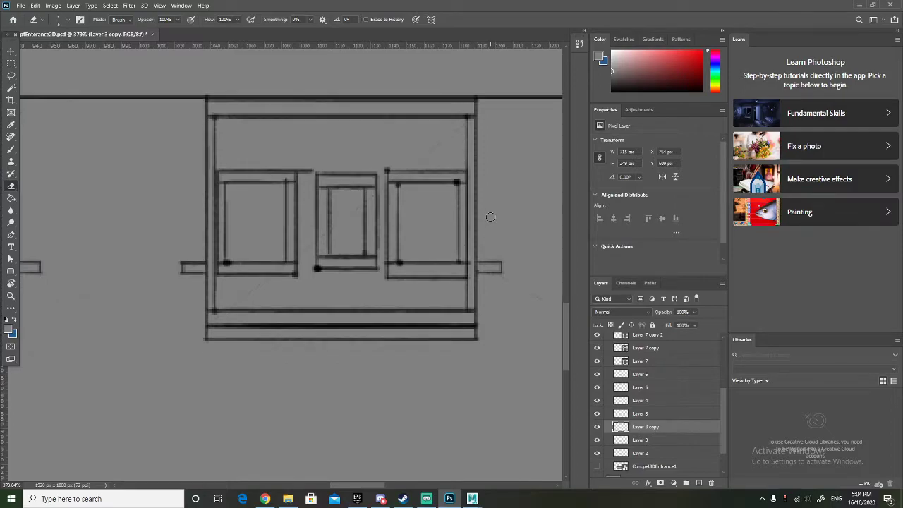
{"action": "scroll", "coordinate": [307, 236], "scroll_direction": "down", "scroll_amount": 4}
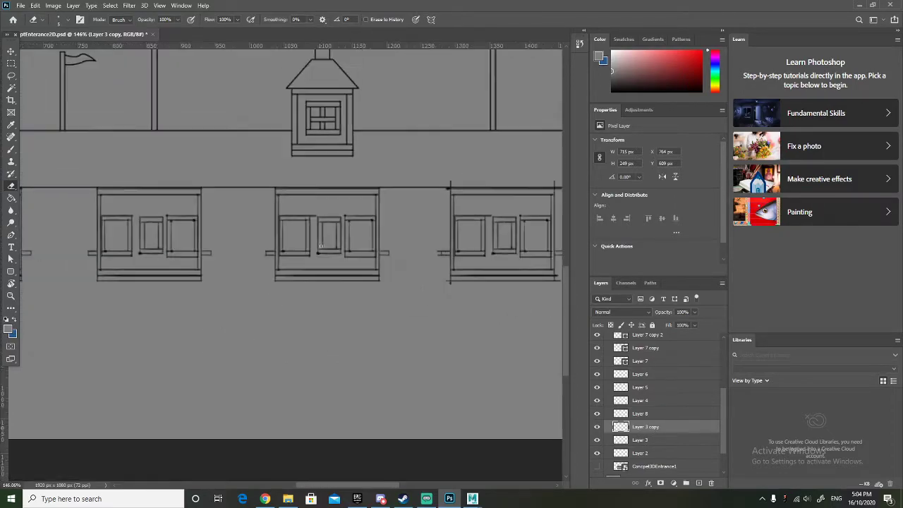
{"action": "scroll", "coordinate": [377, 253], "scroll_direction": "up", "scroll_amount": 3}
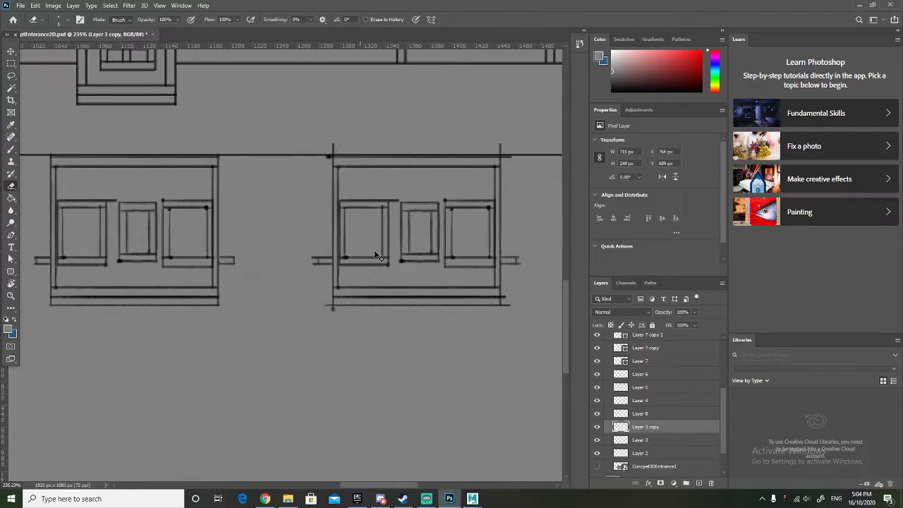
{"action": "scroll", "coordinate": [427, 256], "scroll_direction": "up", "scroll_amount": 1}
{"action": "scroll", "coordinate": [446, 265], "scroll_direction": "up", "scroll_amount": 3}
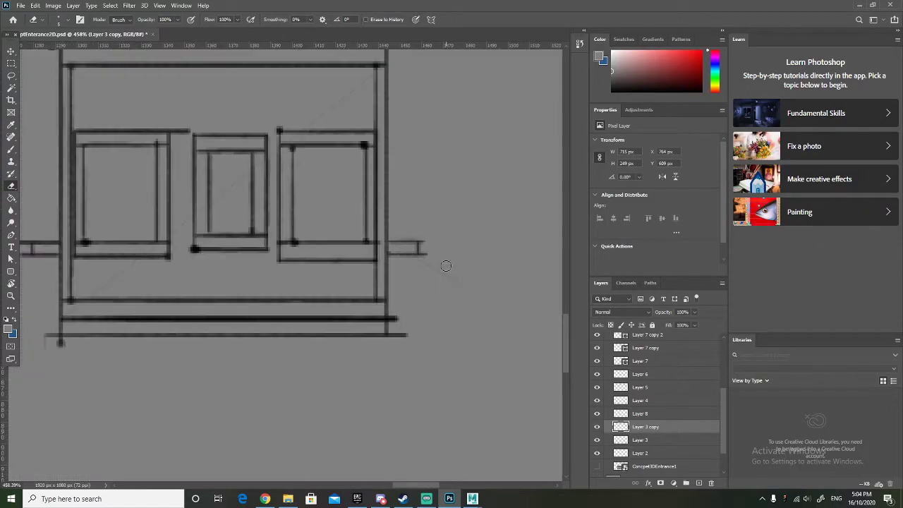
{"action": "mouse_move", "coordinate": [445, 265]}
{"action": "left_mouse_down"}
{"action": "mouse_move", "coordinate": [421, 254]}
{"action": "mouse_move", "coordinate": [426, 241]}
{"action": "left_mouse_up"}
{"action": "left_click_drag", "start_coordinate": [397, 312], "coordinate": [396, 335]}
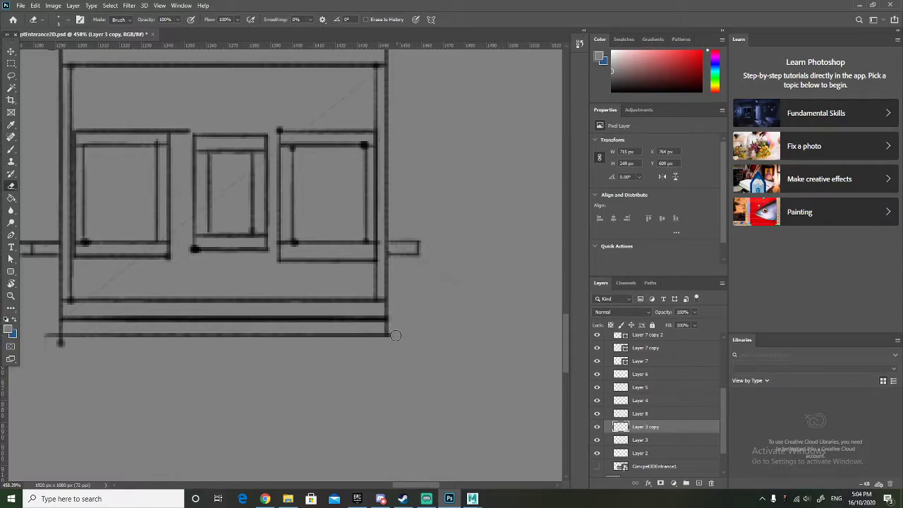
Erase the overshooting line ends at the fourth booth's left base corner, left counter and left window's top edge.
{"action": "scroll", "coordinate": [141, 360], "scroll_direction": "left", "scroll_amount": 4}
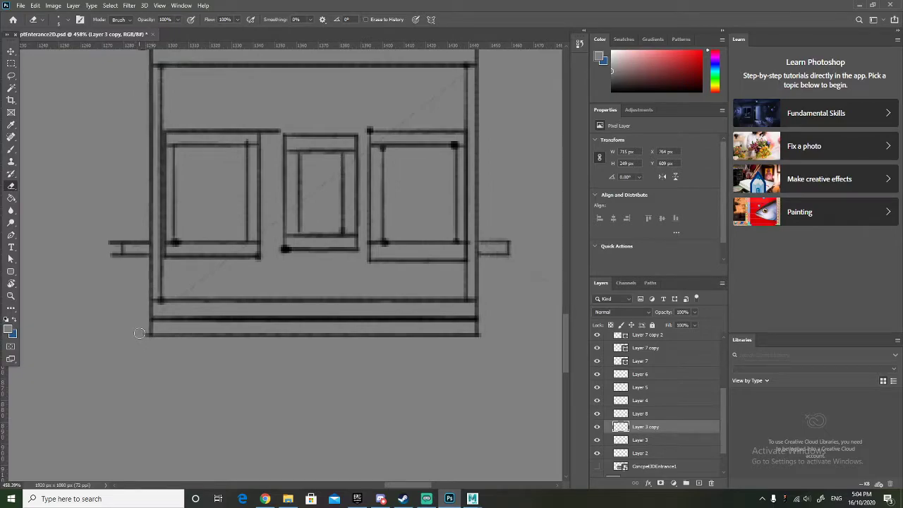
{"action": "mouse_move", "coordinate": [110, 239]}
{"action": "left_mouse_down"}
{"action": "mouse_move", "coordinate": [116, 253]}
{"action": "mouse_move", "coordinate": [115, 244]}
{"action": "left_mouse_up"}
{"action": "scroll", "coordinate": [105, 243], "scroll_direction": "up", "scroll_amount": 3}
{"action": "left_click_drag", "start_coordinate": [271, 244], "coordinate": [267, 242]}
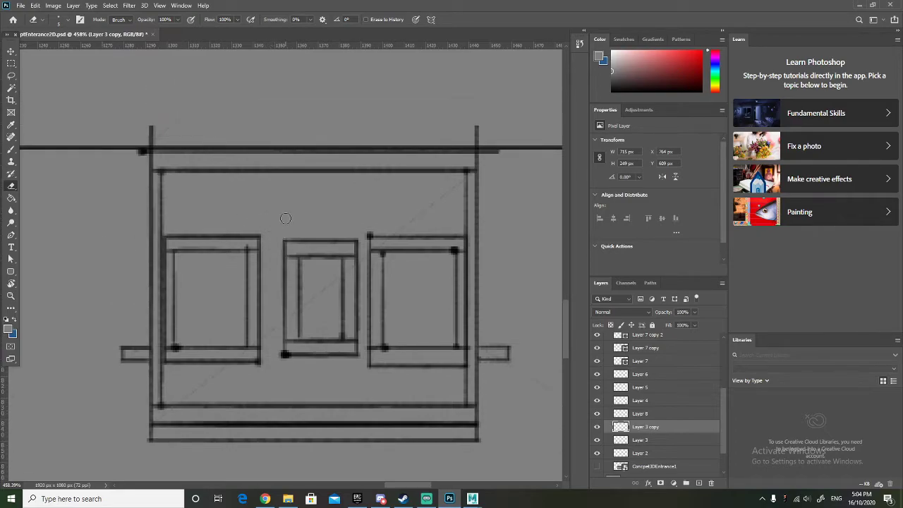
Erase the overshooting line ends at both upper corners of the fourth booth on Layer 3 copy.
{"action": "left_click_drag", "start_coordinate": [143, 144], "coordinate": [140, 156]}
{"action": "left_click_drag", "start_coordinate": [151, 125], "coordinate": [149, 140]}
{"action": "left_click_drag", "start_coordinate": [471, 129], "coordinate": [490, 154]}
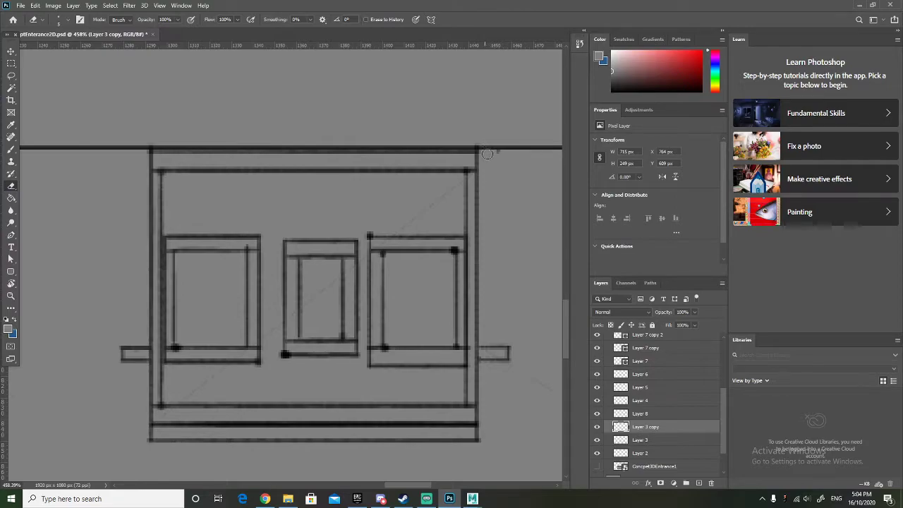
Make Layer 8 active and erase the overshooting line ends at the fifth booth's right counter.
{"action": "scroll", "coordinate": [504, 203], "scroll_direction": "right", "scroll_amount": 4}
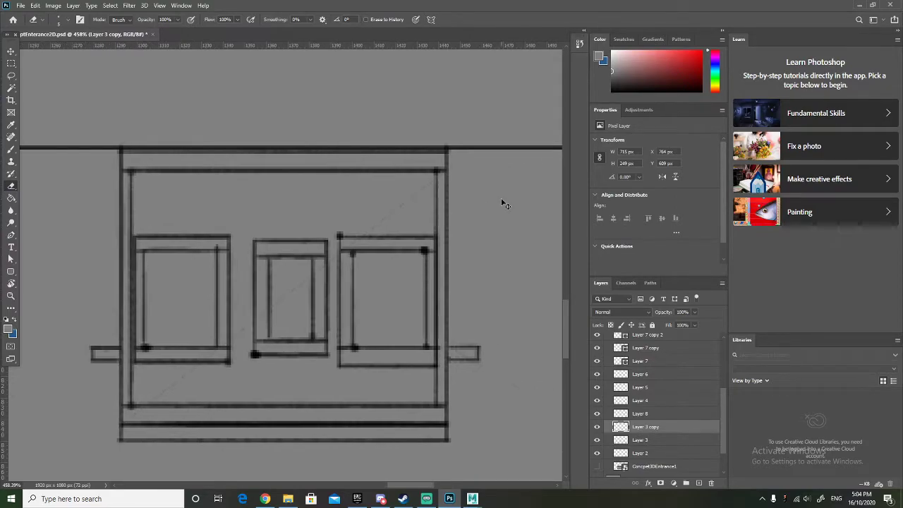
{"action": "scroll", "coordinate": [504, 203], "scroll_direction": "left", "scroll_amount": 2}
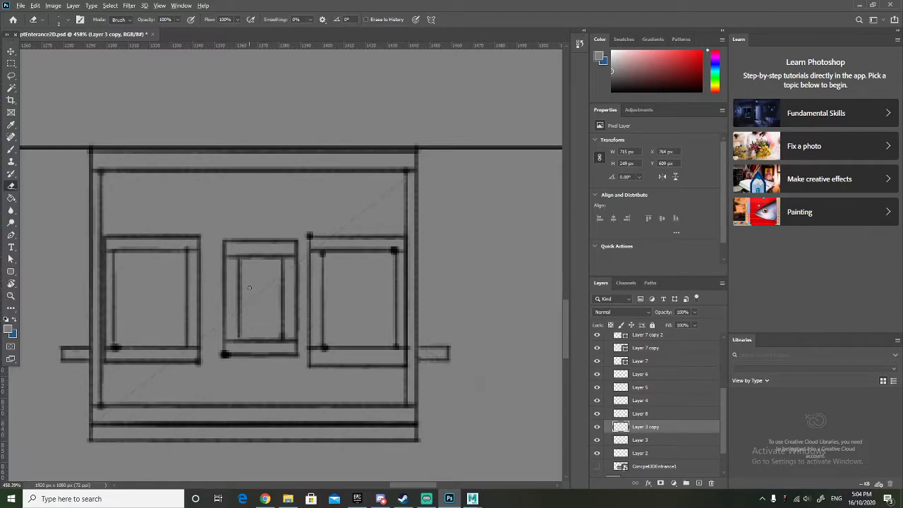
{"action": "scroll", "coordinate": [249, 287], "scroll_direction": "down", "scroll_amount": 4}
{"action": "scroll", "coordinate": [466, 293], "scroll_direction": "up", "scroll_amount": 2}
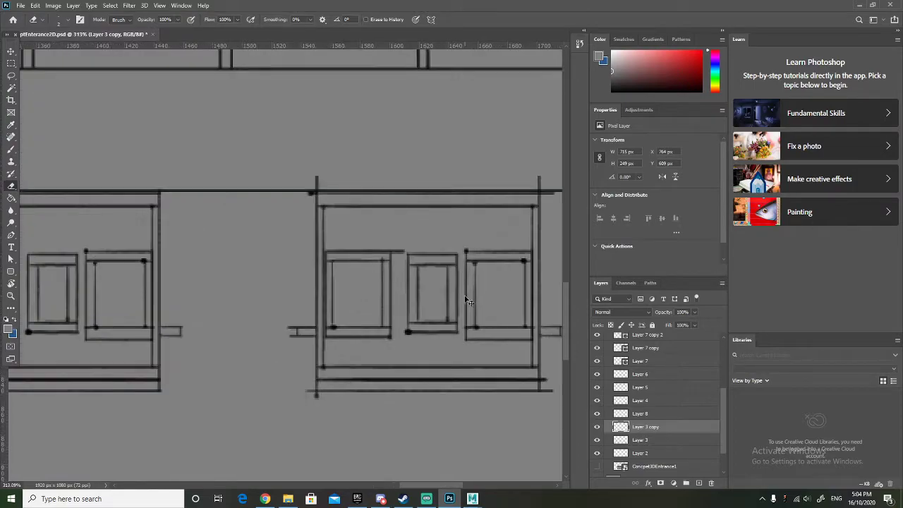
{"action": "scroll", "coordinate": [466, 301], "scroll_direction": "right", "scroll_amount": 3}
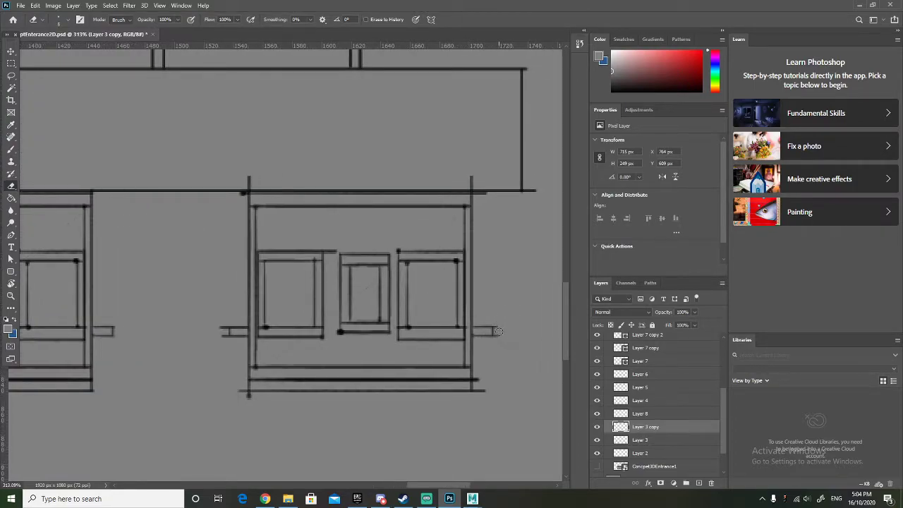
{"action": "left_click", "coordinate": [597, 413]}
{"action": "left_click", "coordinate": [597, 414]}
{"action": "left_click", "coordinate": [645, 415]}
{"action": "mouse_move", "coordinate": [502, 335]}
{"action": "left_mouse_down"}
{"action": "mouse_move", "coordinate": [498, 325]}
{"action": "mouse_move", "coordinate": [499, 339]}
{"action": "left_mouse_up"}
Erase the overshooting line ends at the fifth booth's base corners and left counter on Layer 8.
{"action": "scroll", "coordinate": [507, 393], "scroll_direction": "up", "scroll_amount": 2}
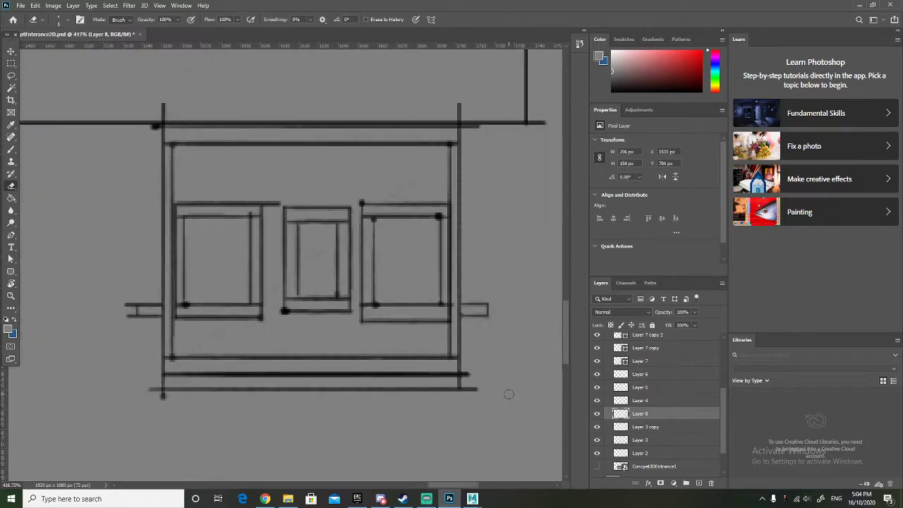
{"action": "left_click_drag", "start_coordinate": [469, 387], "coordinate": [467, 374]}
{"action": "mouse_move", "coordinate": [154, 387]}
{"action": "left_mouse_down"}
{"action": "mouse_move", "coordinate": [160, 398]}
{"action": "mouse_move", "coordinate": [146, 391]}
{"action": "left_mouse_up"}
{"action": "mouse_move", "coordinate": [125, 311]}
{"action": "left_mouse_down"}
{"action": "mouse_move", "coordinate": [129, 302]}
{"action": "mouse_move", "coordinate": [129, 321]}
{"action": "mouse_move", "coordinate": [134, 305]}
{"action": "left_mouse_up"}
Erase the overshooting line ends at the fifth booth's two upper corners and its left window's top edge.
{"action": "scroll", "coordinate": [134, 264], "scroll_direction": "up", "scroll_amount": 2}
{"action": "mouse_move", "coordinate": [146, 198]}
{"action": "left_mouse_down"}
{"action": "mouse_move", "coordinate": [173, 160]}
{"action": "mouse_move", "coordinate": [165, 168]}
{"action": "left_mouse_up"}
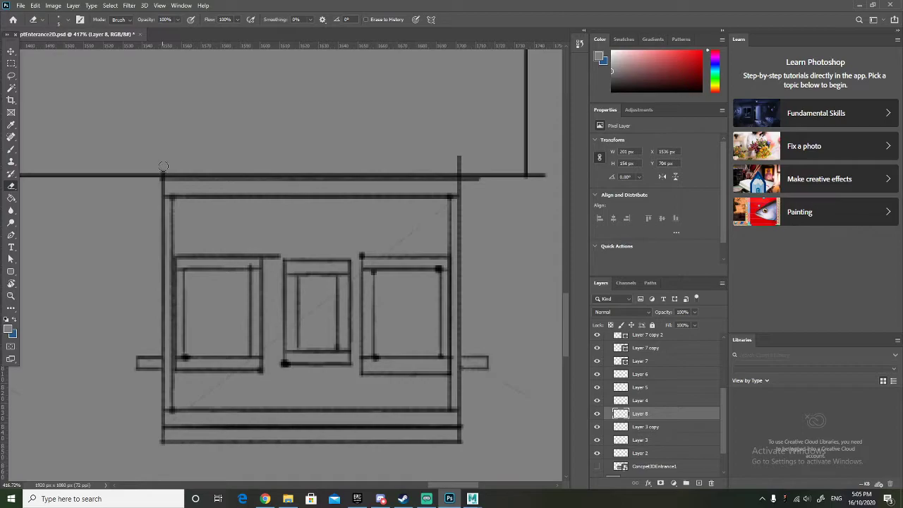
{"action": "left_click_drag", "start_coordinate": [459, 157], "coordinate": [468, 181]}
{"action": "scroll", "coordinate": [130, 258], "scroll_direction": "down", "scroll_amount": 4}
{"action": "scroll", "coordinate": [130, 258], "scroll_direction": "up", "scroll_amount": 2}
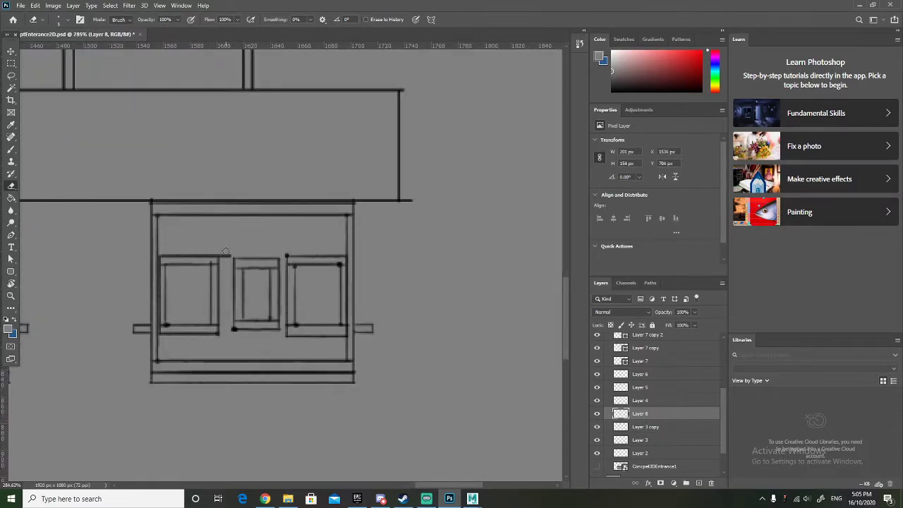
{"action": "scroll", "coordinate": [150, 262], "scroll_direction": "left", "scroll_amount": 6}
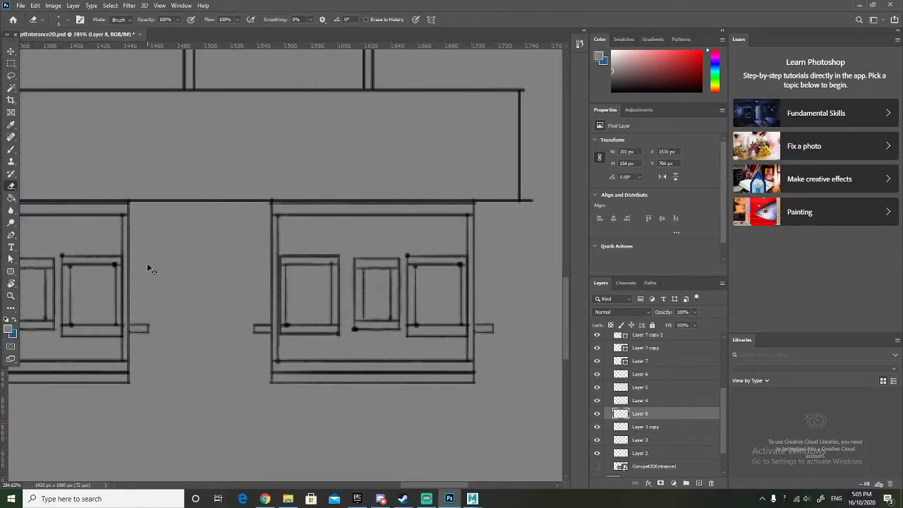
Find the layer that holds the first booth by toggling layer visibility, and make Layer 3 active.
{"action": "scroll", "coordinate": [146, 263], "scroll_direction": "down", "scroll_amount": 3}
{"action": "scroll", "coordinate": [147, 263], "scroll_direction": "down", "scroll_amount": 4}
{"action": "scroll", "coordinate": [297, 339], "scroll_direction": "up", "scroll_amount": 4}
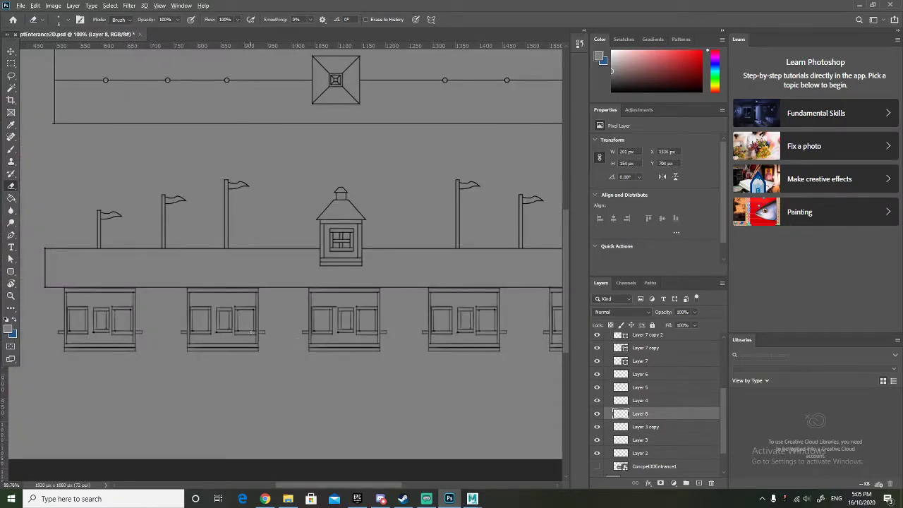
{"action": "scroll", "coordinate": [251, 332], "scroll_direction": "down", "scroll_amount": 1}
{"action": "scroll", "coordinate": [627, 417], "scroll_direction": "up", "scroll_amount": 4}
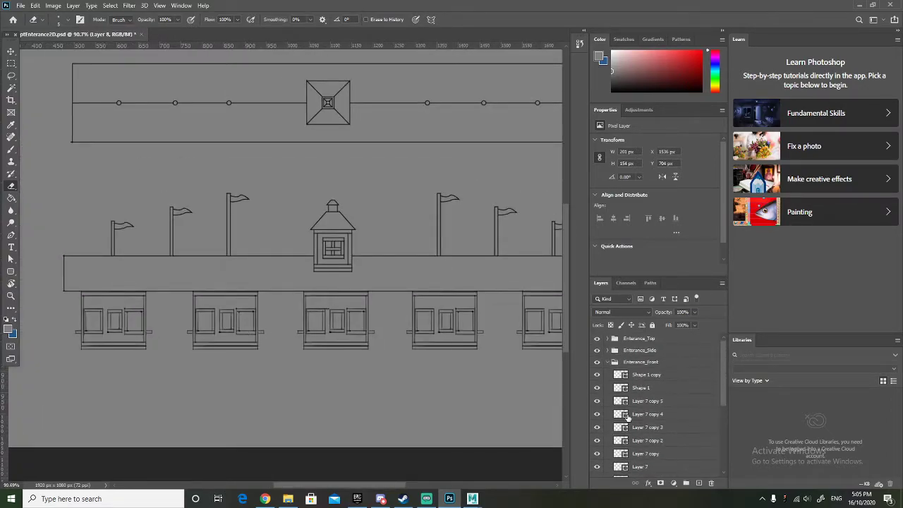
{"action": "scroll", "coordinate": [626, 416], "scroll_direction": "down", "scroll_amount": 3}
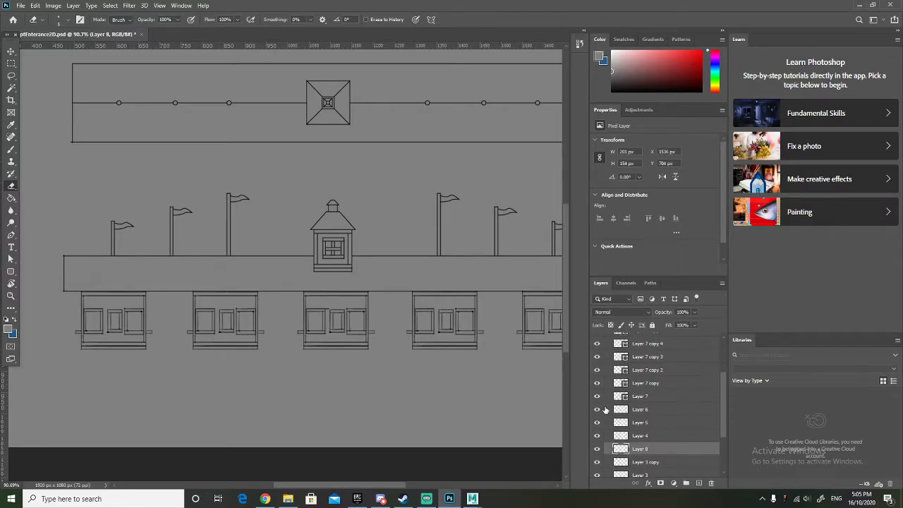
{"action": "left_click", "coordinate": [597, 401]}
{"action": "left_click", "coordinate": [597, 400]}
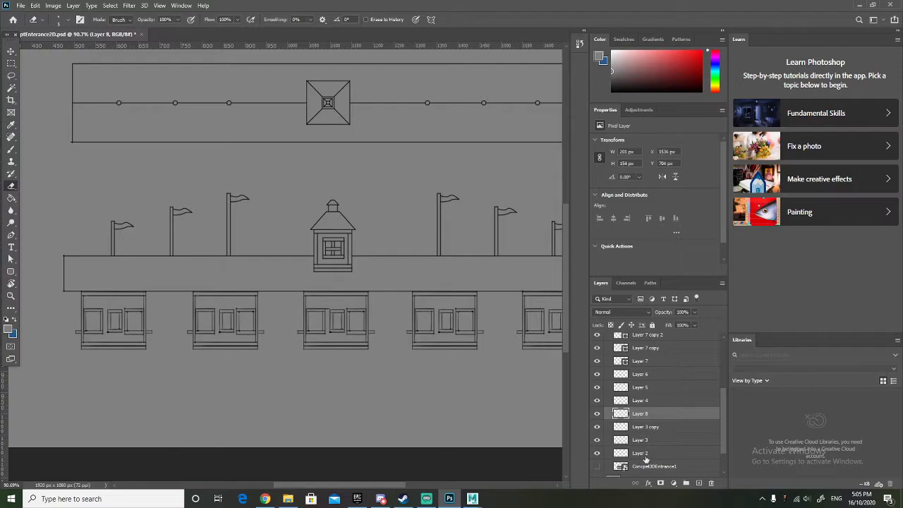
{"action": "left_click", "coordinate": [645, 454]}
{"action": "left_click", "coordinate": [598, 452]}
{"action": "left_click", "coordinate": [598, 452]}
{"action": "left_click", "coordinate": [640, 440]}
{"action": "left_click", "coordinate": [596, 440]}
{"action": "left_click", "coordinate": [597, 440]}
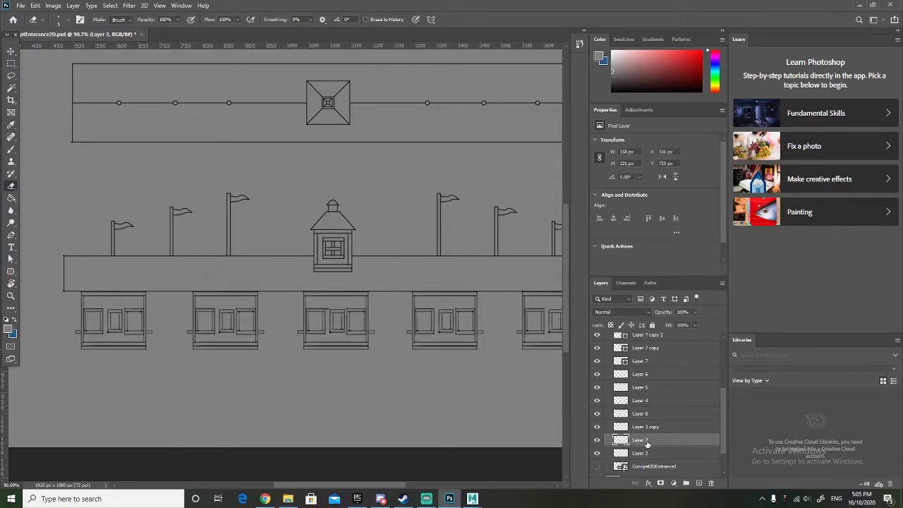
{"action": "left_click", "coordinate": [597, 439]}
{"action": "left_click", "coordinate": [596, 440]}
With a small black Brush, draw short vertical post lines at both ends of the first booth's base strip on Layer 3.
{"action": "scroll", "coordinate": [134, 356], "scroll_direction": "up", "scroll_amount": 5}
{"action": "scroll", "coordinate": [157, 349], "scroll_direction": "up", "scroll_amount": 4}
{"action": "scroll", "coordinate": [157, 344], "scroll_direction": "left", "scroll_amount": 3}
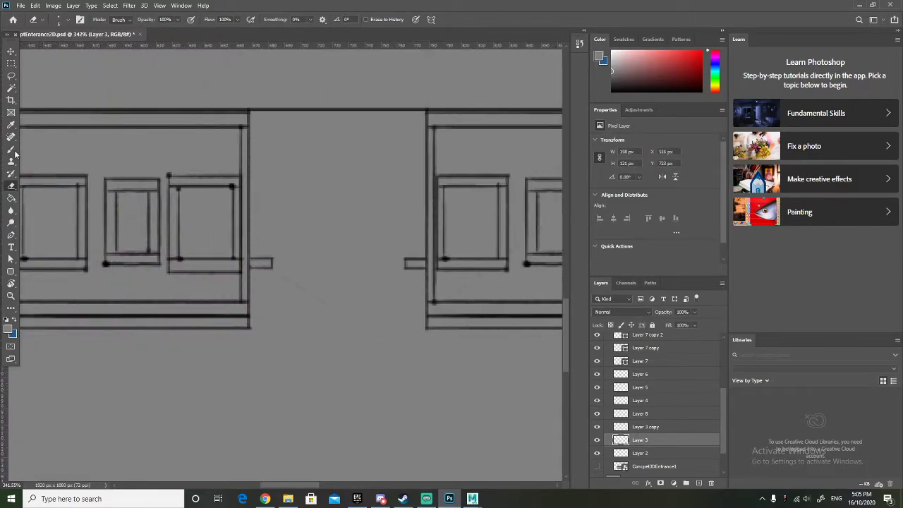
{"action": "key", "text": "b"}
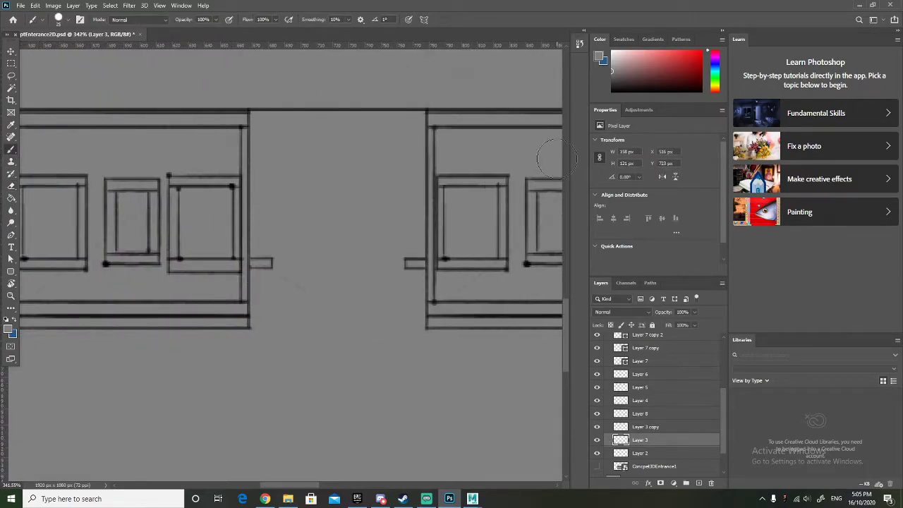
{"action": "key", "text": "x"}
{"action": "left_click", "coordinate": [612, 90]}
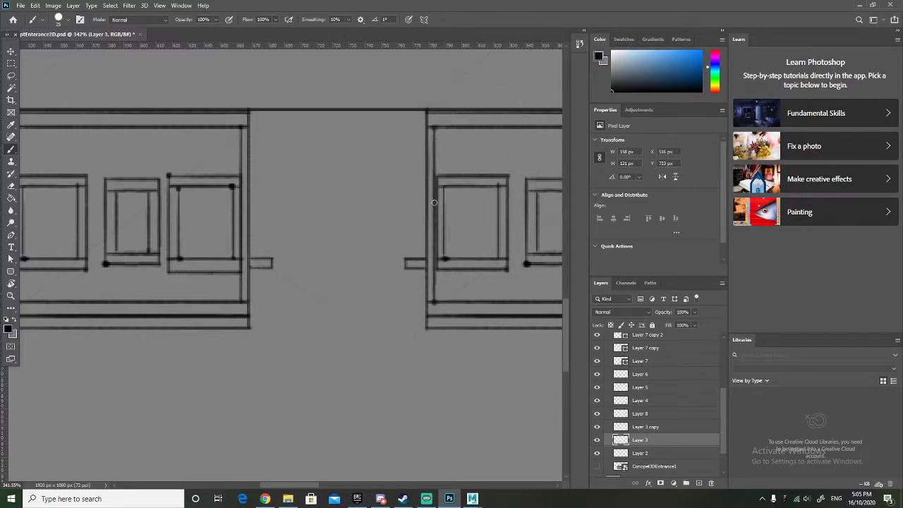
{"action": "key", "text": "bracketleft"}
{"action": "key", "text": "bracketleft"}
{"action": "key", "text": "bracketleft"}
{"action": "key", "text": "bracketleft"}
{"action": "scroll", "coordinate": [167, 308], "scroll_direction": "left", "scroll_amount": 5}
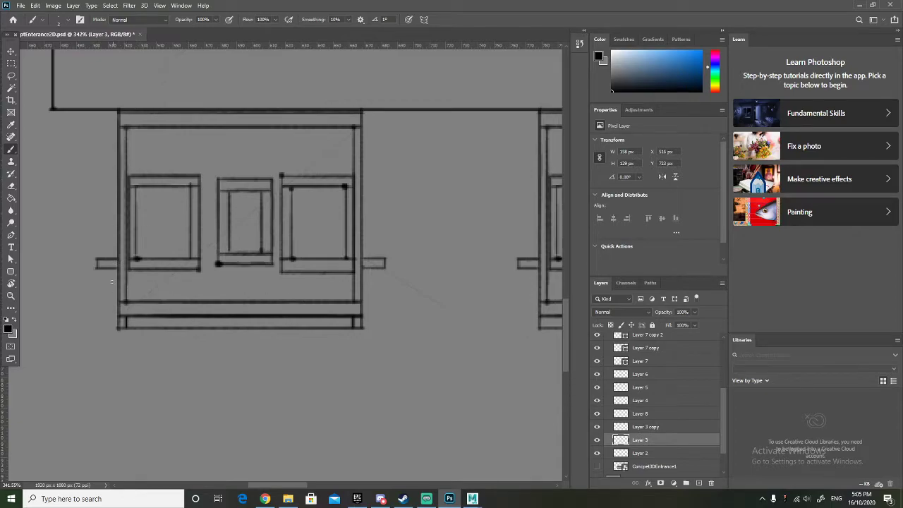
Make Layer 3 copy active and draw short vertical post lines at both ends of the second booth's base strip.
{"action": "scroll", "coordinate": [213, 269], "scroll_direction": "down", "scroll_amount": 5}
{"action": "scroll", "coordinate": [368, 281], "scroll_direction": "up", "scroll_amount": 5}
{"action": "scroll", "coordinate": [368, 281], "scroll_direction": "right", "scroll_amount": 2}
{"action": "scroll", "coordinate": [368, 281], "scroll_direction": "right", "scroll_amount": 1}
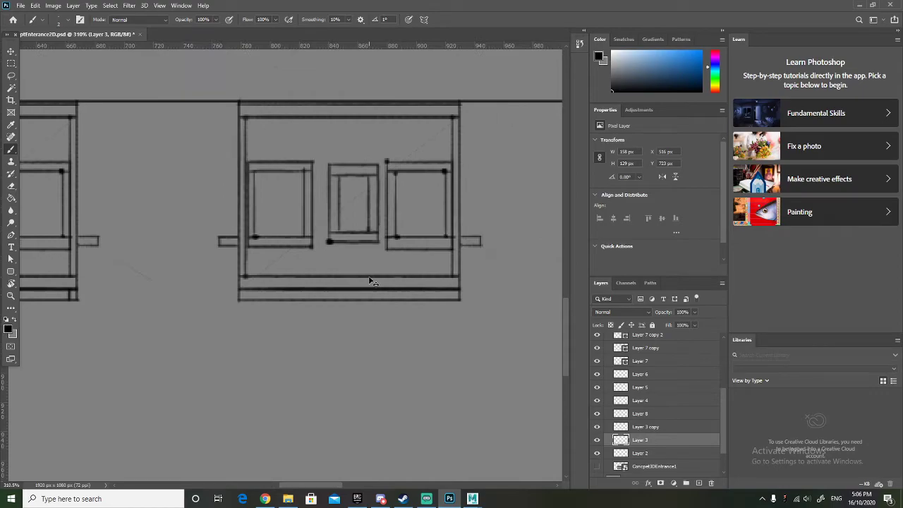
{"action": "scroll", "coordinate": [368, 281], "scroll_direction": "right", "scroll_amount": 1}
{"action": "left_click", "coordinate": [596, 427]}
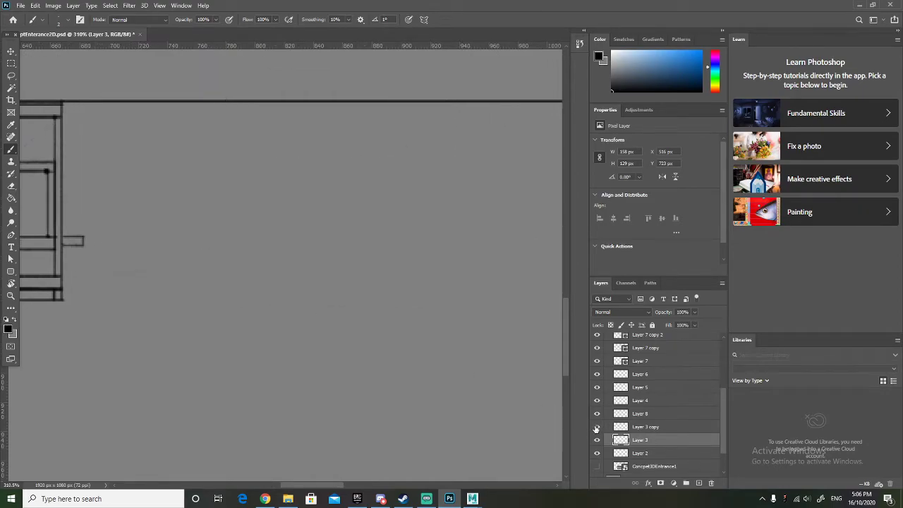
{"action": "left_click", "coordinate": [597, 427]}
{"action": "left_click", "coordinate": [645, 426]}
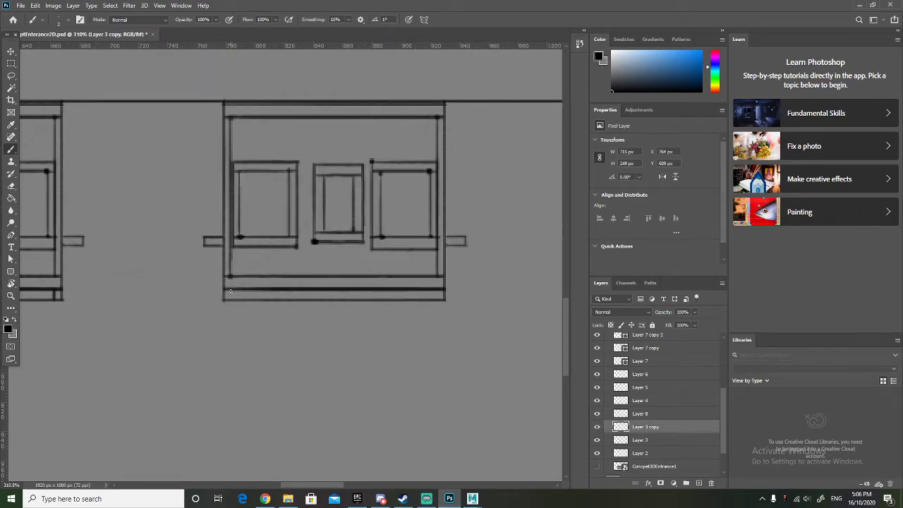
{"action": "left_click_drag", "start_coordinate": [231, 293], "coordinate": [231, 299]}
Draw short vertical post lines at both ends of the third and fourth booths' base strips on Layer 3 copy.
{"action": "scroll", "coordinate": [270, 308], "scroll_direction": "down", "scroll_amount": 5}
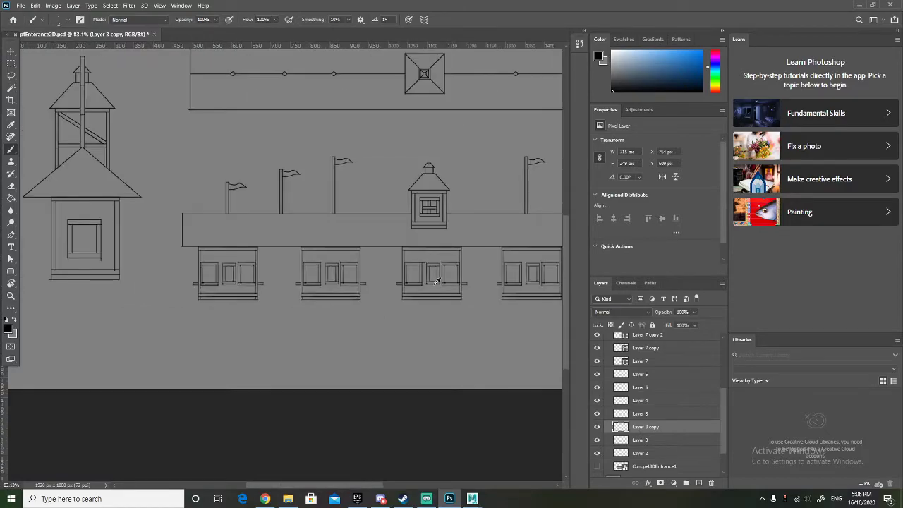
{"action": "scroll", "coordinate": [472, 276], "scroll_direction": "up", "scroll_amount": 3}
{"action": "left_click", "coordinate": [597, 427]}
{"action": "left_click", "coordinate": [597, 427]}
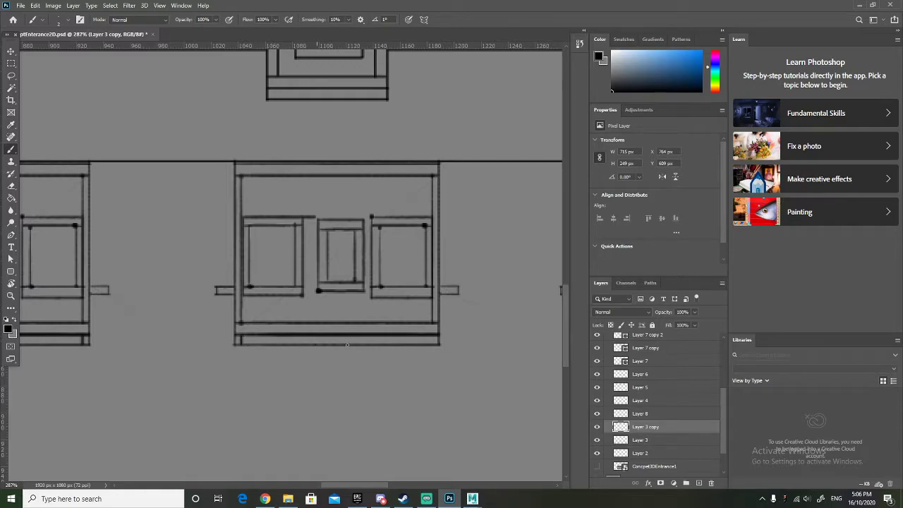
{"action": "left_click", "coordinate": [432, 336], "text": "shift"}
{"action": "key", "text": "ctrl+z"}
{"action": "scroll", "coordinate": [393, 317], "scroll_direction": "down", "scroll_amount": 5}
{"action": "scroll", "coordinate": [494, 311], "scroll_direction": "up", "scroll_amount": 5}
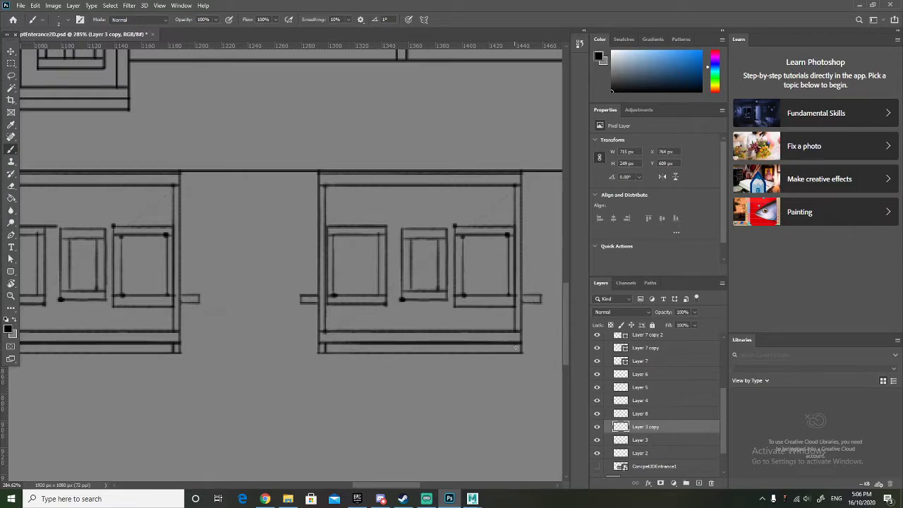
Make Layer 8 active and draw short vertical post lines at both ends of the fifth booth's base strip.
{"action": "scroll", "coordinate": [518, 354], "scroll_direction": "down", "scroll_amount": 5}
{"action": "scroll", "coordinate": [399, 342], "scroll_direction": "up", "scroll_amount": 4}
{"action": "scroll", "coordinate": [399, 342], "scroll_direction": "right", "scroll_amount": 3}
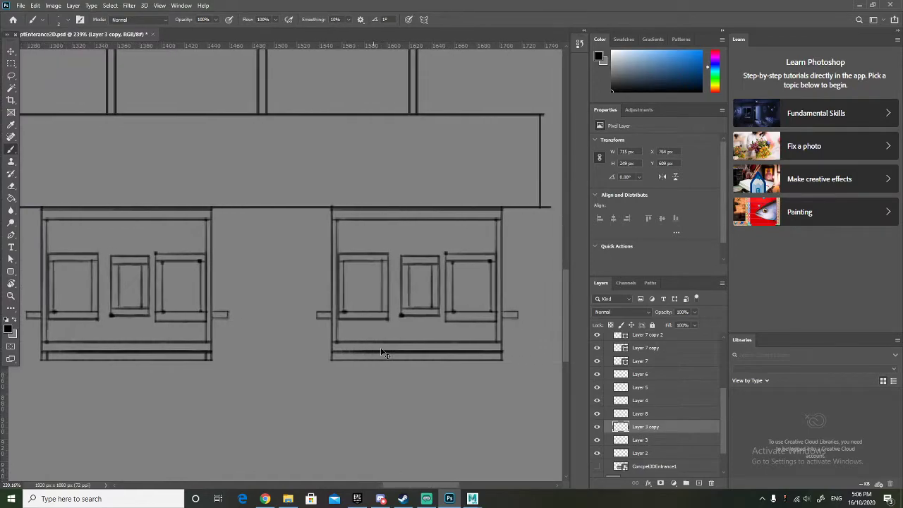
{"action": "left_click", "coordinate": [596, 414]}
{"action": "left_click", "coordinate": [596, 414]}
{"action": "left_click", "coordinate": [680, 415]}
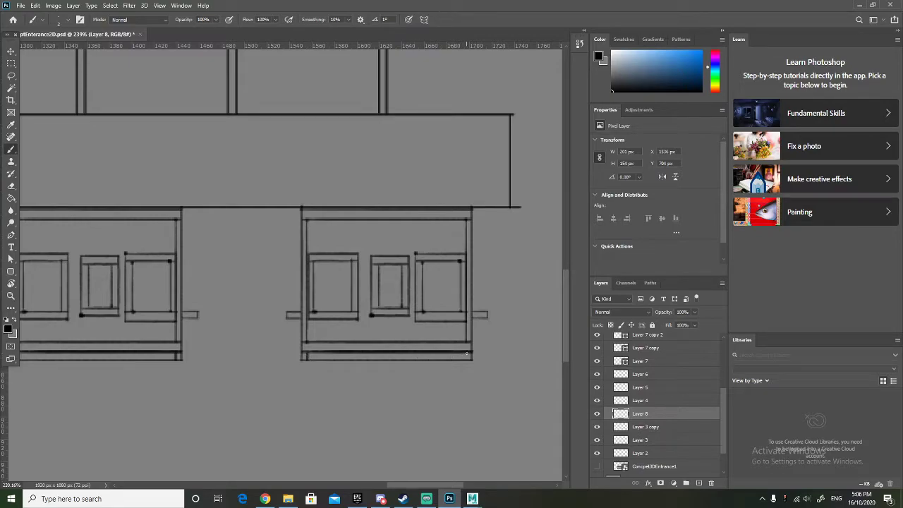
{"action": "left_click", "coordinate": [466, 352], "text": "shift"}
{"action": "key", "text": "ctrl+z"}
Make Layer 5 active and draw short vertical post lines at both ends of the front view's roof tower base.
{"action": "scroll", "coordinate": [466, 359], "scroll_direction": "down", "scroll_amount": 6}
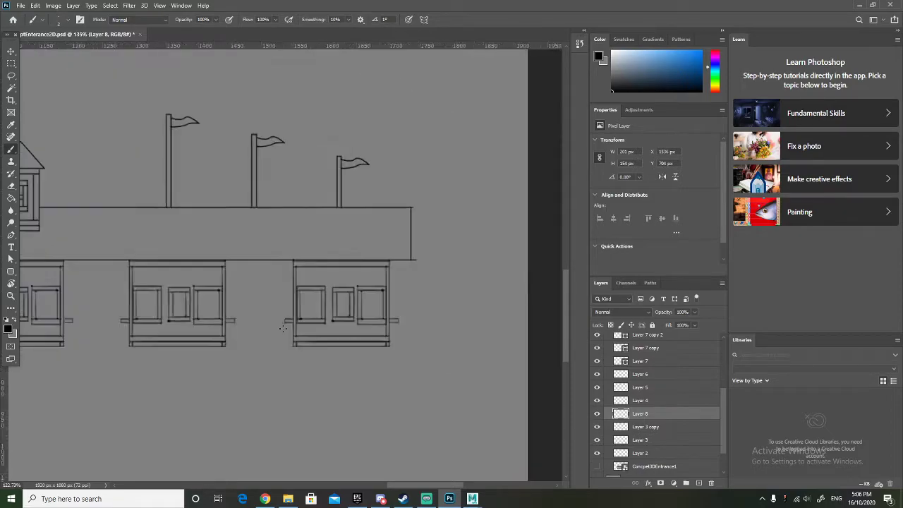
{"action": "key", "text": "ctrl+0"}
{"action": "scroll", "coordinate": [77, 254], "scroll_direction": "up", "scroll_amount": 2}
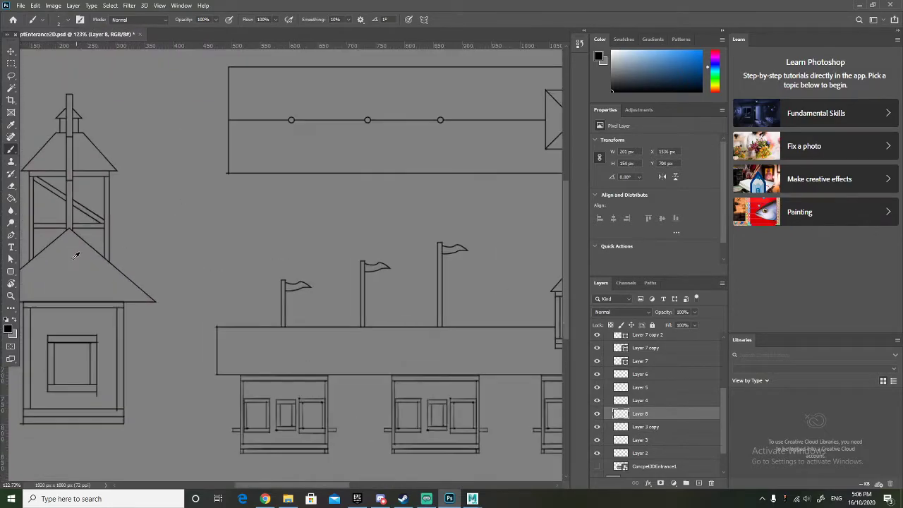
{"action": "scroll", "coordinate": [77, 266], "scroll_direction": "up", "scroll_amount": 2}
{"action": "scroll", "coordinate": [422, 299], "scroll_direction": "up", "scroll_amount": 5}
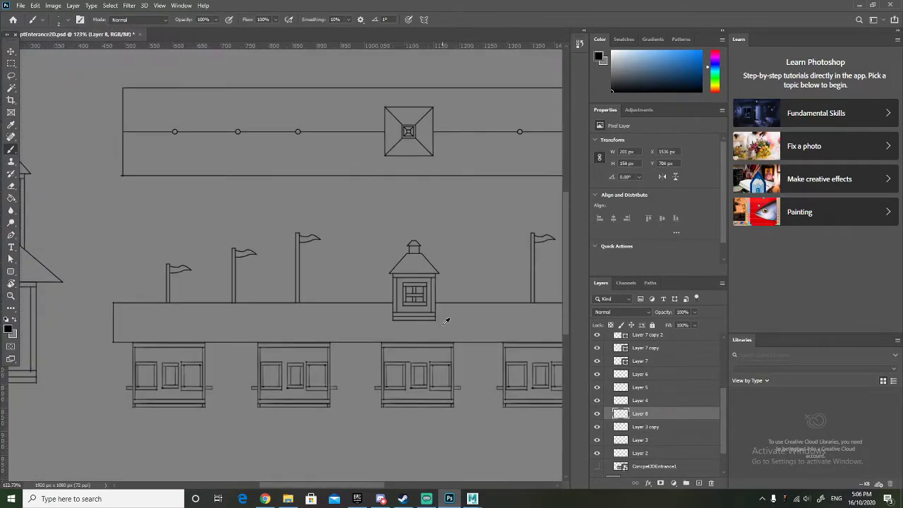
{"action": "left_click", "coordinate": [596, 388]}
{"action": "left_click", "coordinate": [596, 388]}
{"action": "left_click", "coordinate": [596, 388]}
{"action": "left_click", "coordinate": [596, 388]}
{"action": "left_click", "coordinate": [663, 391]}
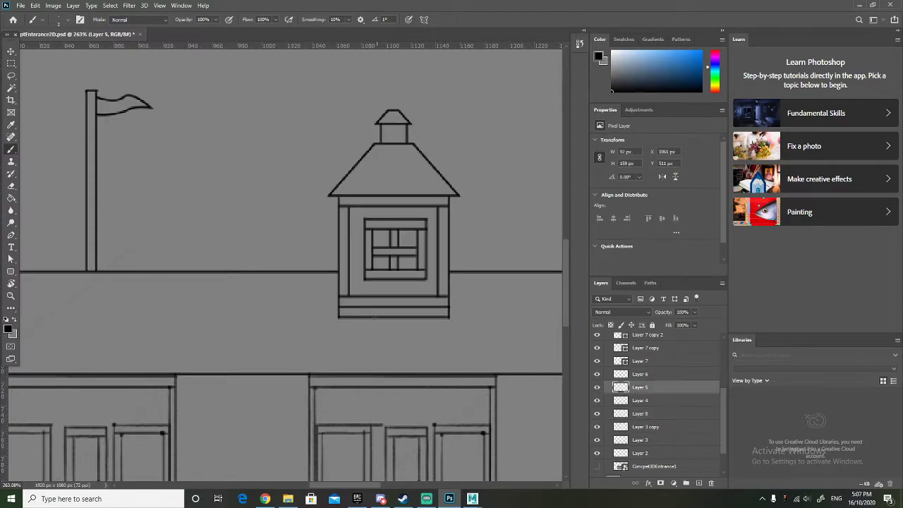
{"action": "scroll", "coordinate": [374, 309], "scroll_direction": "up", "scroll_amount": 3}
{"action": "left_click_drag", "start_coordinate": [334, 303], "coordinate": [339, 320]}
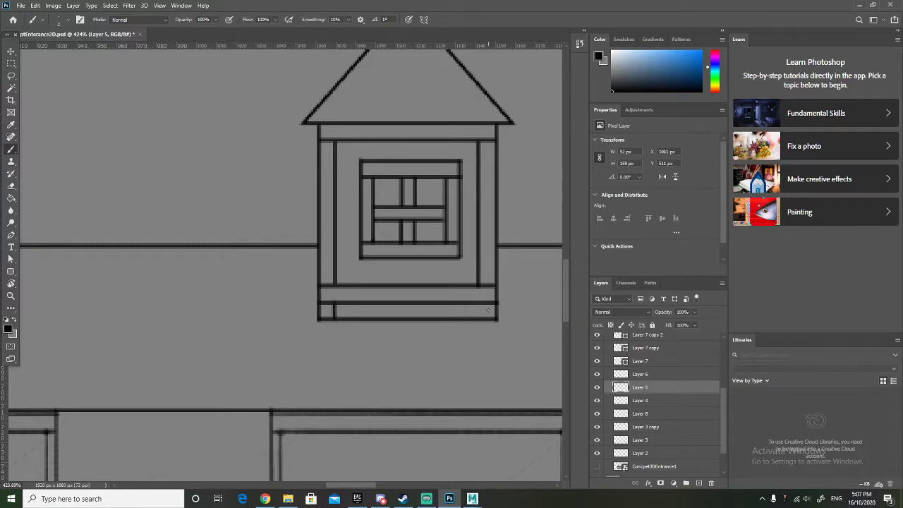
{"action": "left_click", "coordinate": [479, 305], "text": "shift"}
{"action": "key", "text": "ctrl+z"}
{"action": "left_click_drag", "start_coordinate": [479, 303], "coordinate": [482, 319]}
{"action": "scroll", "coordinate": [239, 298], "scroll_direction": "down", "scroll_amount": 5}
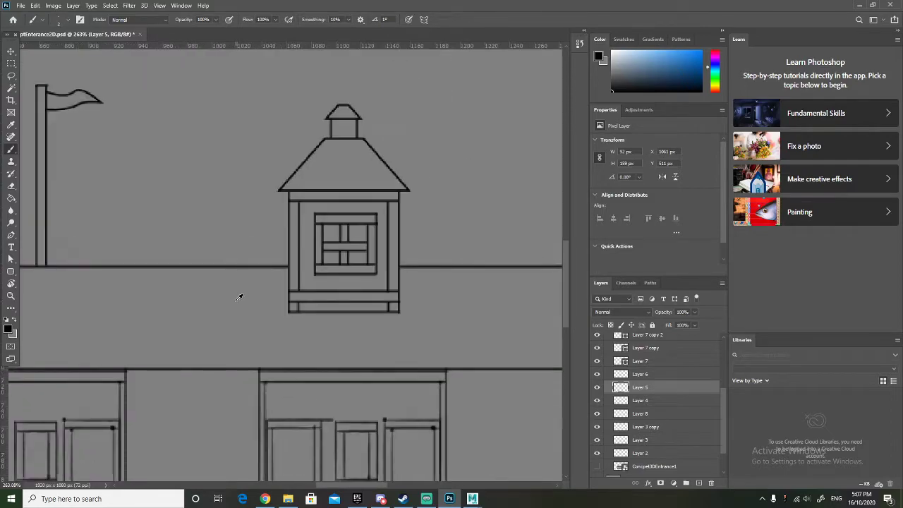
{"action": "scroll", "coordinate": [219, 295], "scroll_direction": "down", "scroll_amount": 4}
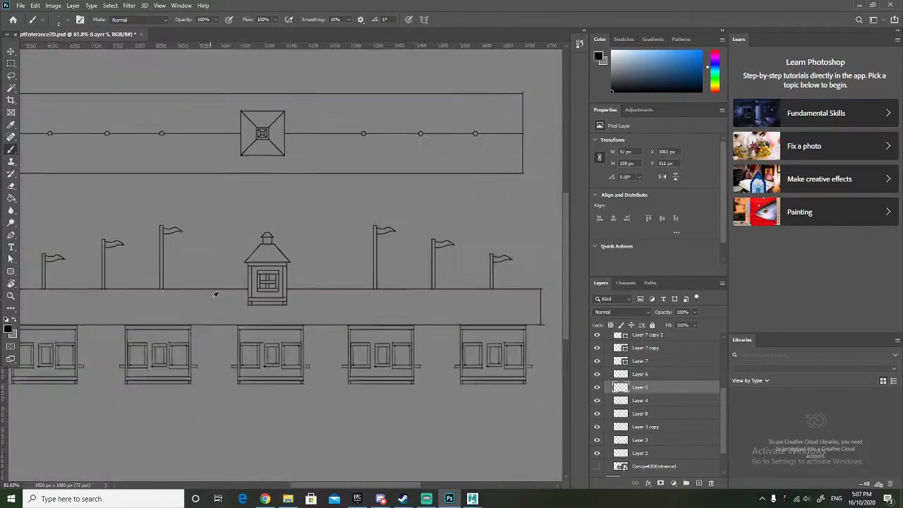
{"action": "key", "text": "ctrl+0"}
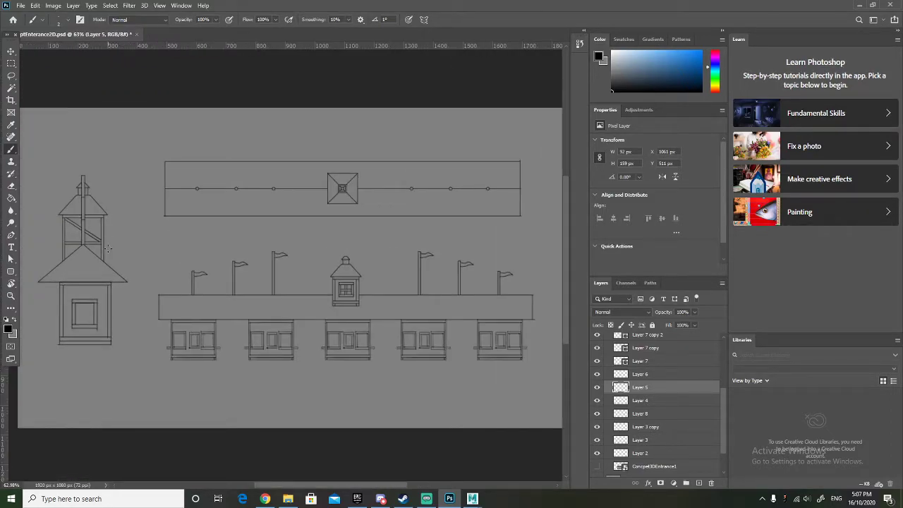
{"action": "scroll", "coordinate": [278, 268], "scroll_direction": "up", "scroll_amount": 2}
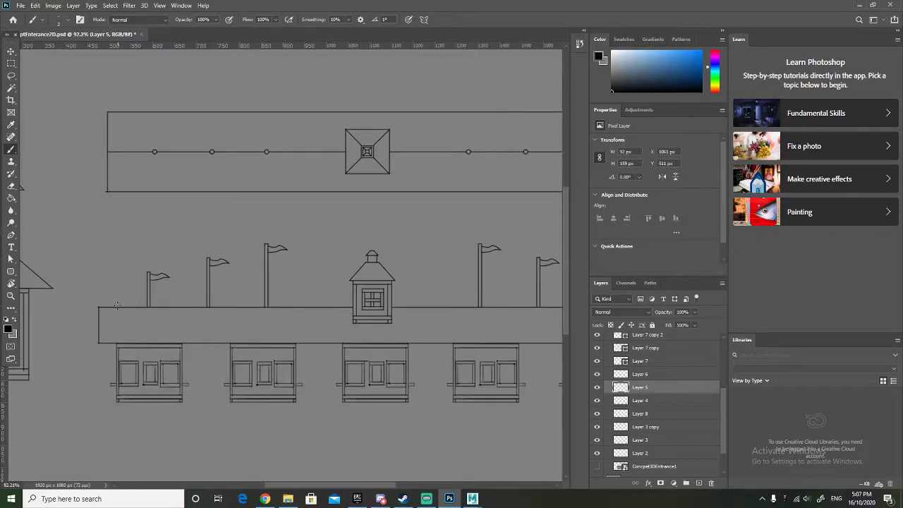
Examine the cleaned-up line drawing as a whole, toggling front-view layer visibility off and back on.
{"action": "scroll", "coordinate": [113, 296], "scroll_direction": "down", "scroll_amount": 2}
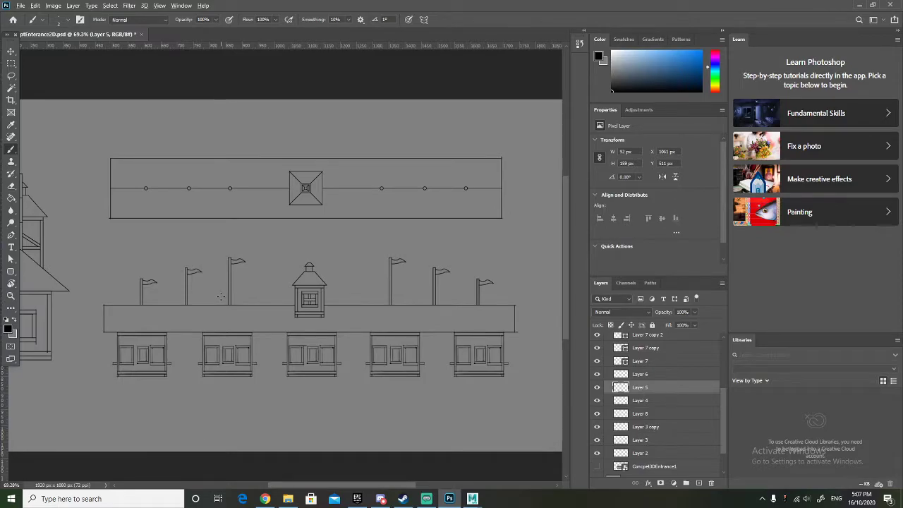
{"action": "scroll", "coordinate": [226, 292], "scroll_direction": "down", "scroll_amount": 3}
{"action": "scroll", "coordinate": [251, 282], "scroll_direction": "up", "scroll_amount": 2}
{"action": "scroll", "coordinate": [255, 281], "scroll_direction": "up", "scroll_amount": 2}
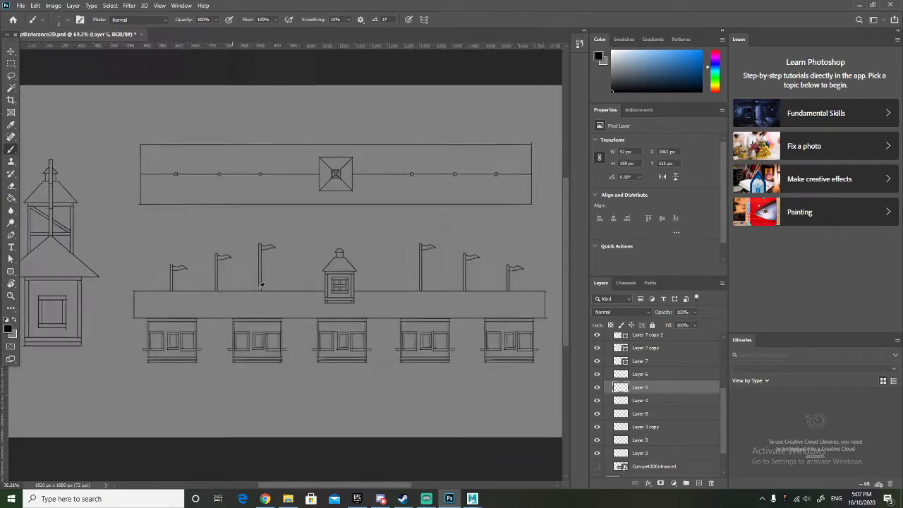
{"action": "scroll", "coordinate": [197, 289], "scroll_direction": "down", "scroll_amount": 1}
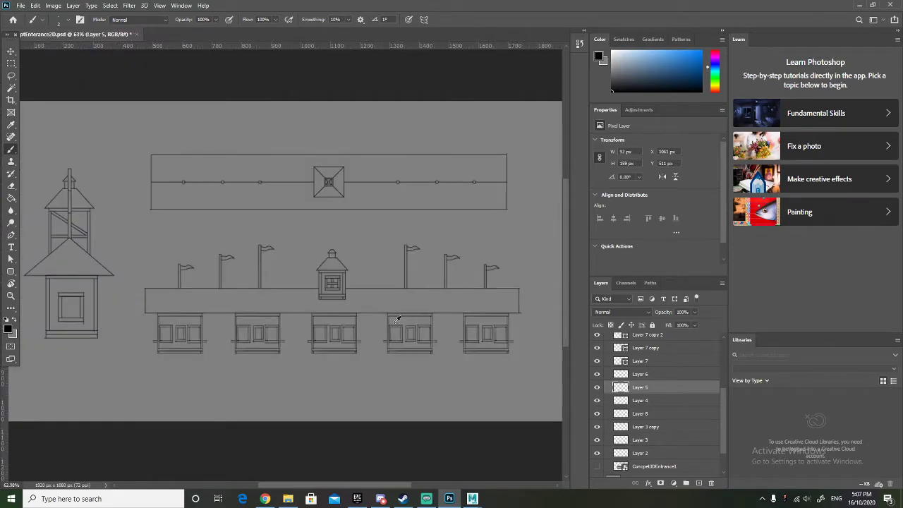
{"action": "scroll", "coordinate": [627, 390], "scroll_direction": "up", "scroll_amount": 3}
{"action": "scroll", "coordinate": [595, 363], "scroll_direction": "up", "scroll_amount": 2}
{"action": "left_click", "coordinate": [597, 362]}
{"action": "left_click", "coordinate": [597, 362]}
Collapse the Enterance_Front group and add a new empty layer directly above Layer 18.
{"action": "scroll", "coordinate": [597, 374], "scroll_direction": "down", "scroll_amount": 2}
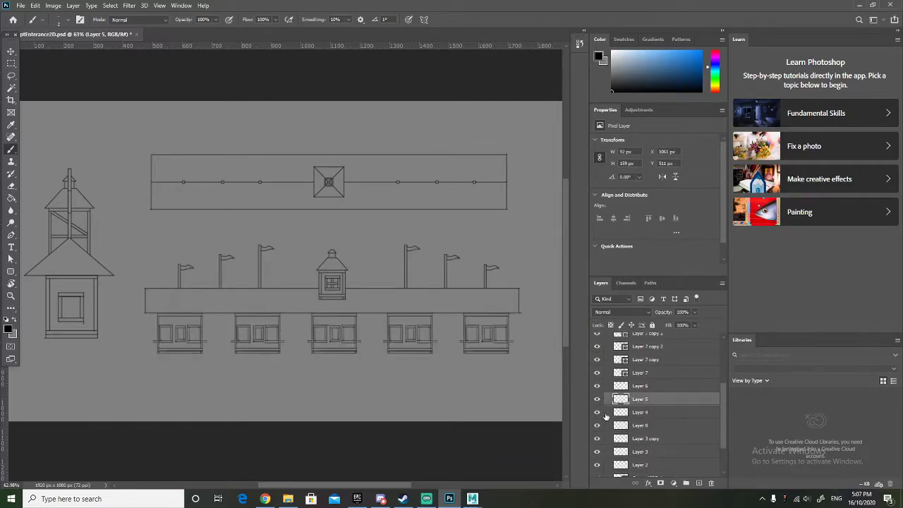
{"action": "scroll", "coordinate": [603, 418], "scroll_direction": "down", "scroll_amount": 3}
{"action": "scroll", "coordinate": [596, 433], "scroll_direction": "up", "scroll_amount": 5}
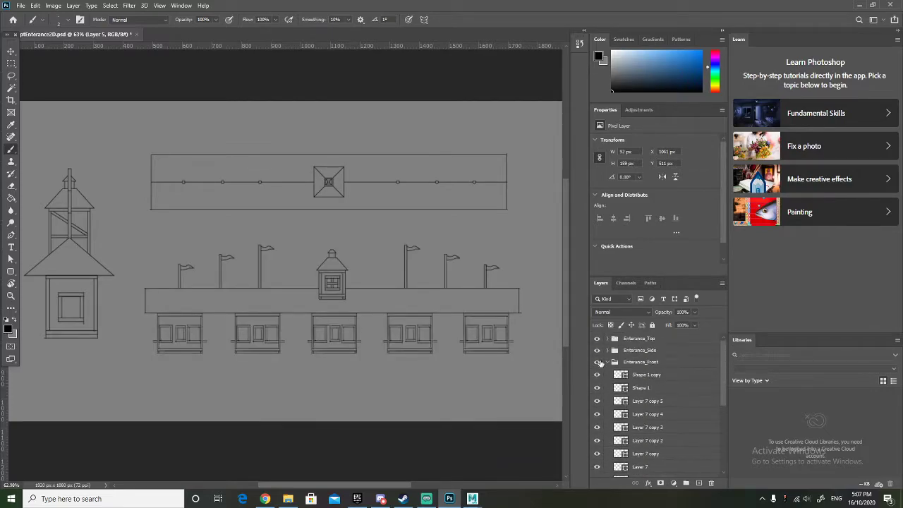
{"action": "left_click", "coordinate": [607, 361]}
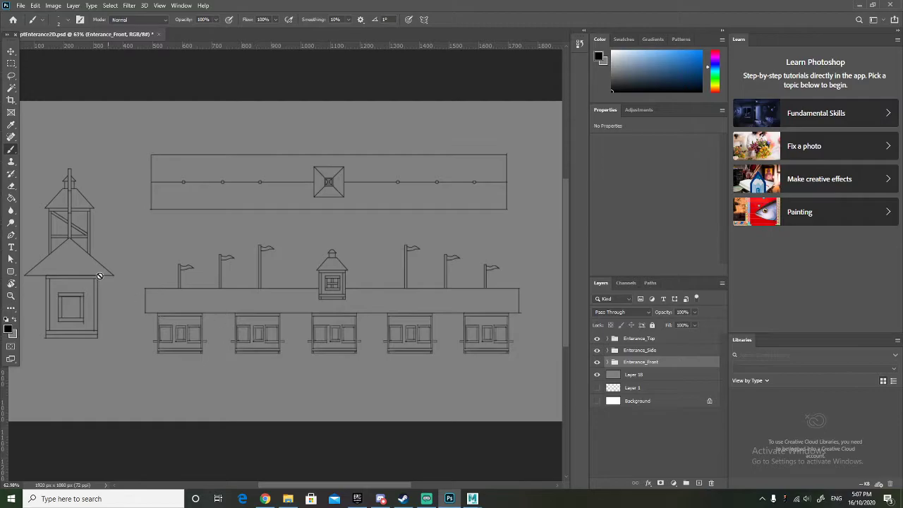
{"action": "scroll", "coordinate": [277, 353], "scroll_direction": "up", "scroll_amount": 2}
{"action": "scroll", "coordinate": [221, 343], "scroll_direction": "down", "scroll_amount": 3}
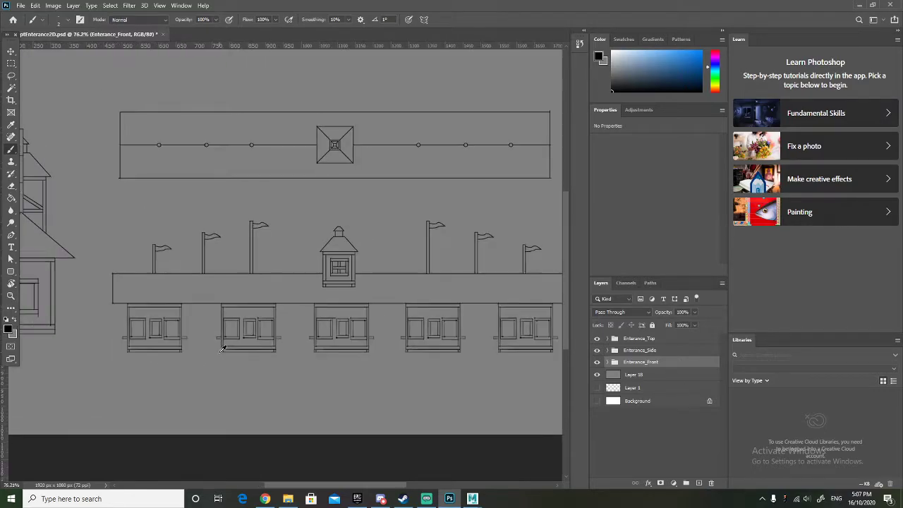
{"action": "left_click", "coordinate": [660, 375]}
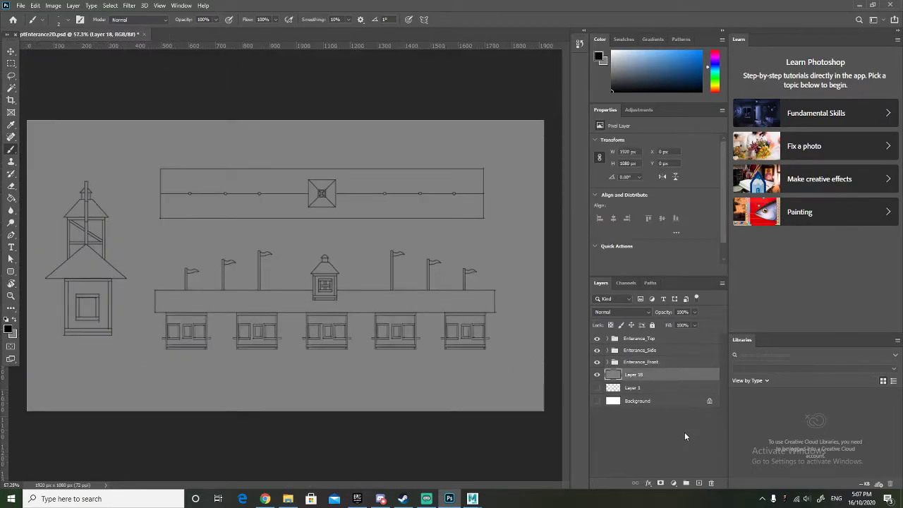
{"action": "left_click", "coordinate": [698, 483]}
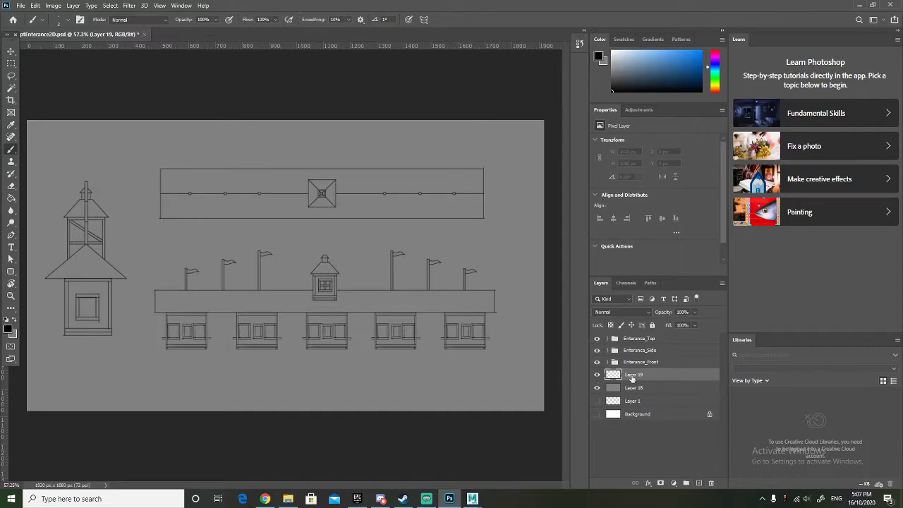
Create a new group directly below the Enterance_Front group and place Layer 19 inside it.
{"action": "mouse_move", "coordinate": [649, 378]}
{"action": "left_mouse_down"}
{"action": "mouse_move", "coordinate": [648, 359]}
{"action": "mouse_move", "coordinate": [643, 374]}
{"action": "left_mouse_up"}
{"action": "double_click", "coordinate": [635, 373]}
{"action": "double_click", "coordinate": [641, 362]}
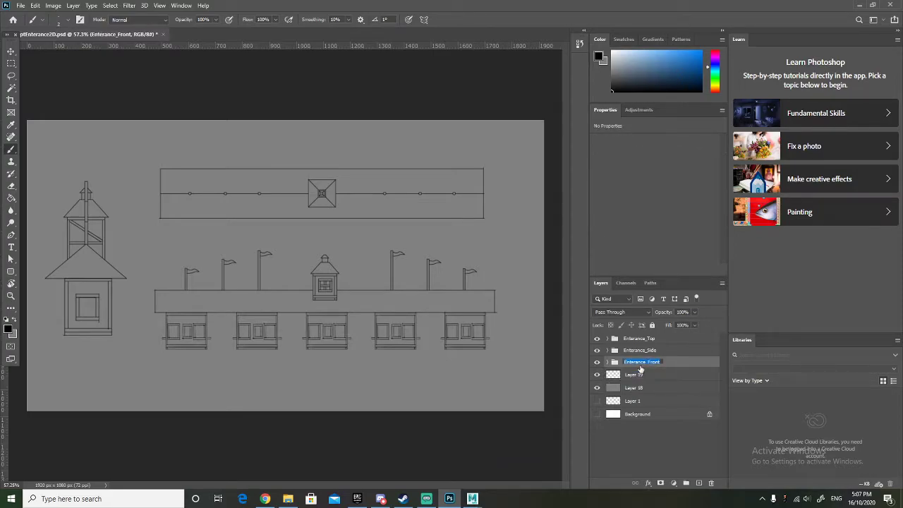
{"action": "left_click", "coordinate": [645, 374]}
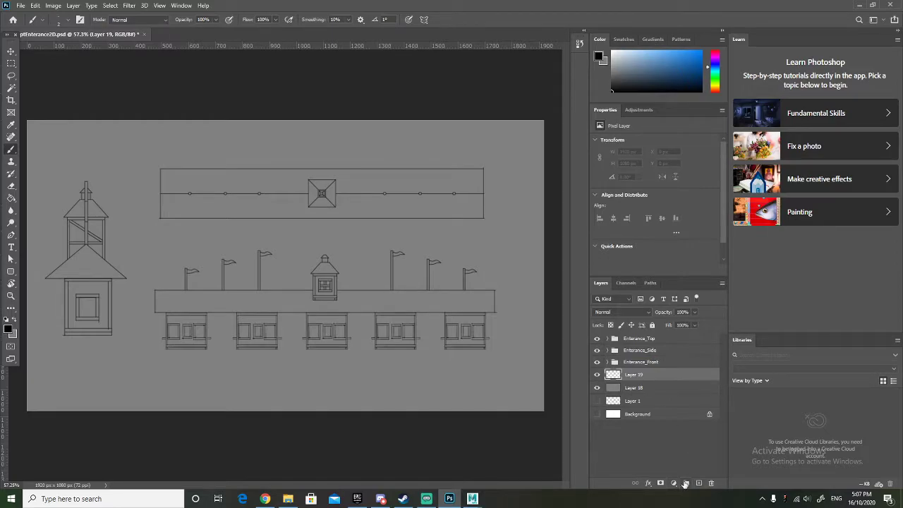
{"action": "left_click", "coordinate": [685, 483]}
{"action": "left_click", "coordinate": [649, 385]}
{"action": "left_click_drag", "start_coordinate": [650, 385], "coordinate": [637, 374]}
Rename the new group as Enterance_Front_Colour and make Layer 19 active.
{"action": "double_click", "coordinate": [632, 373]}
{"action": "type", "text": "Entrance_Front"}
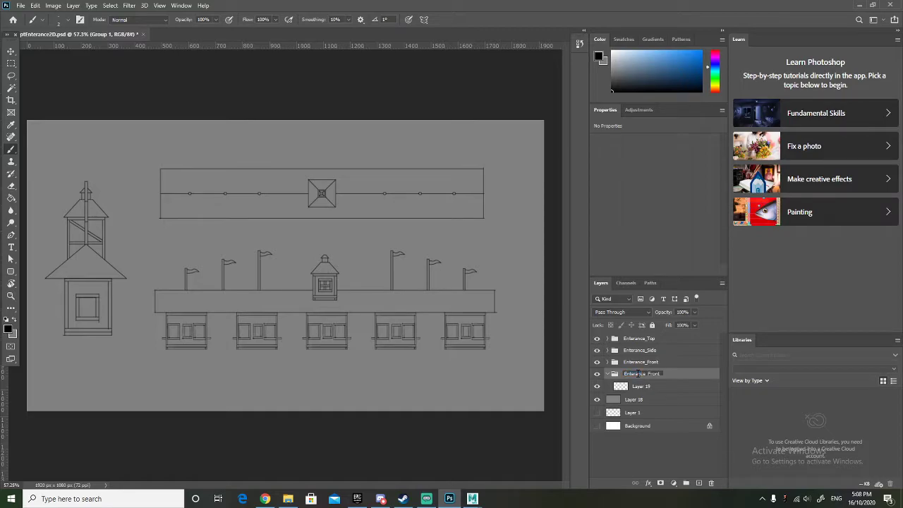
{"action": "type", "text": "_Colour"}
{"action": "key", "text": "Return"}
{"action": "left_click", "coordinate": [650, 450]}
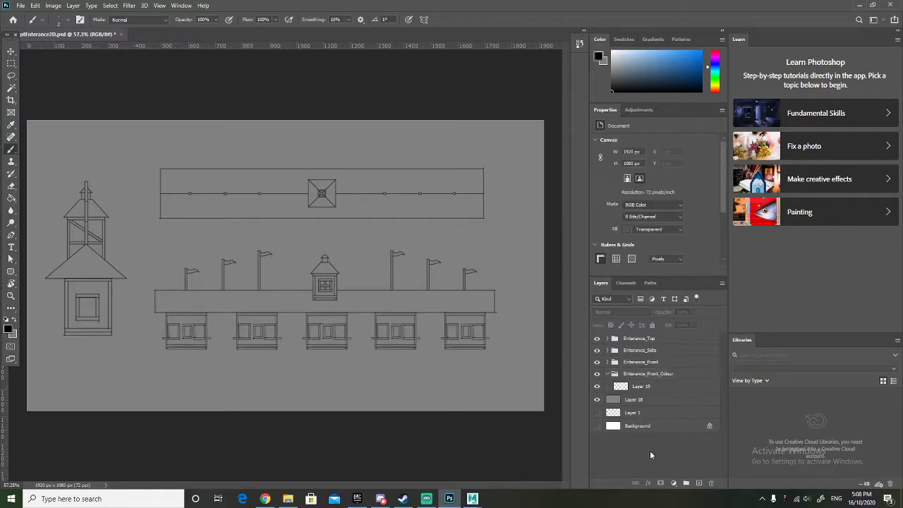
{"action": "left_click", "coordinate": [663, 387]}
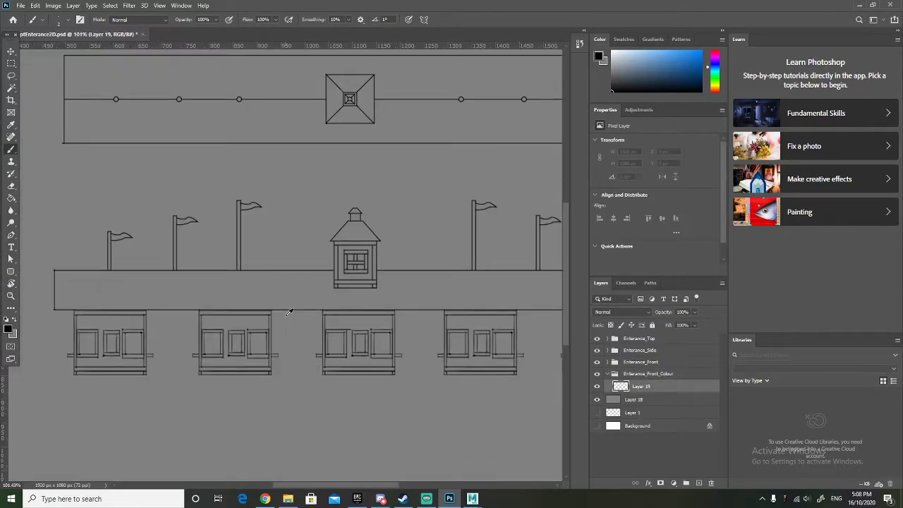
Examine the front view's booths, flags and roof tower up close.
{"action": "scroll", "coordinate": [288, 313], "scroll_direction": "down", "scroll_amount": 2}
{"action": "scroll", "coordinate": [367, 312], "scroll_direction": "up", "scroll_amount": 3}
{"action": "scroll", "coordinate": [321, 321], "scroll_direction": "right", "scroll_amount": 2}
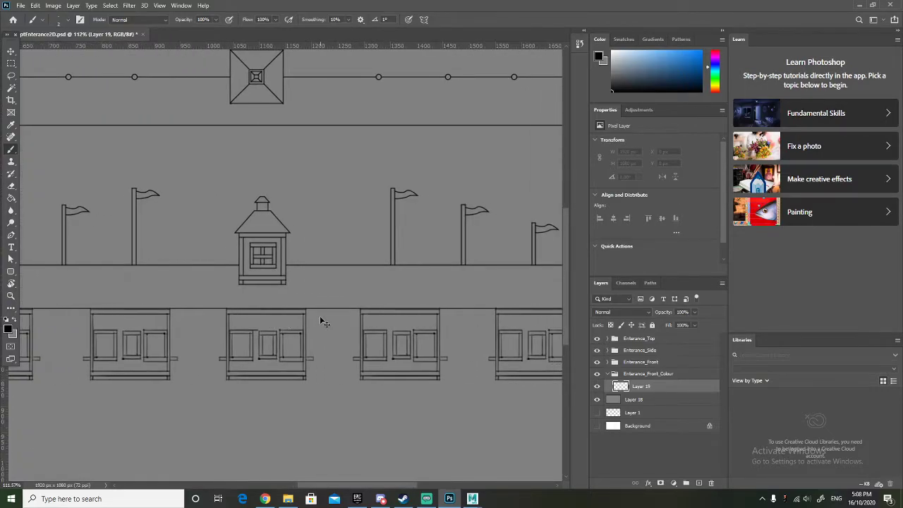
{"action": "scroll", "coordinate": [321, 321], "scroll_direction": "right", "scroll_amount": 3}
{"action": "scroll", "coordinate": [321, 321], "scroll_direction": "left", "scroll_amount": 8}
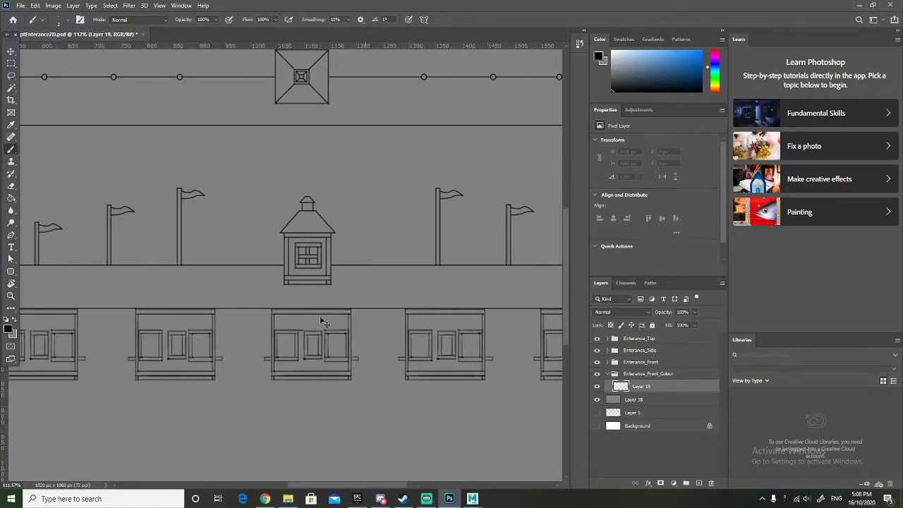
{"action": "scroll", "coordinate": [224, 306], "scroll_direction": "right", "scroll_amount": 1}
{"action": "scroll", "coordinate": [120, 356], "scroll_direction": "left", "scroll_amount": 2}
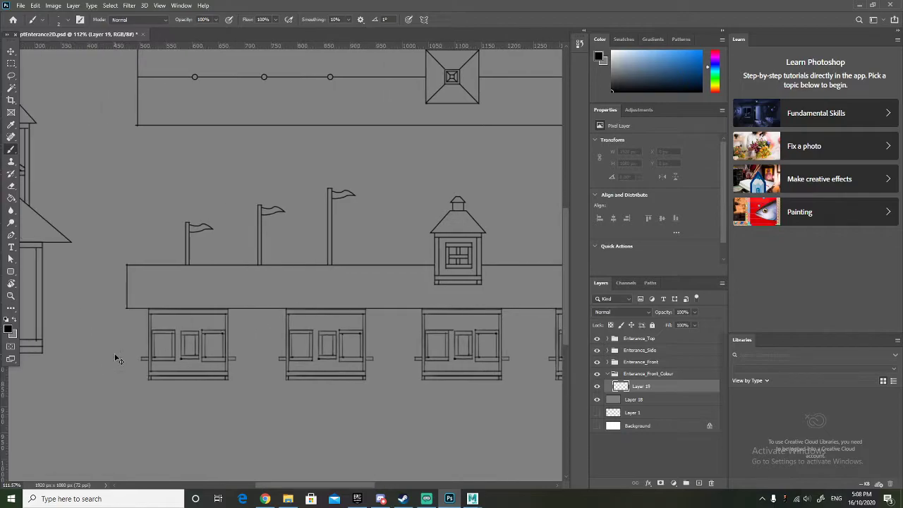
{"action": "scroll", "coordinate": [151, 349], "scroll_direction": "up", "scroll_amount": 5}
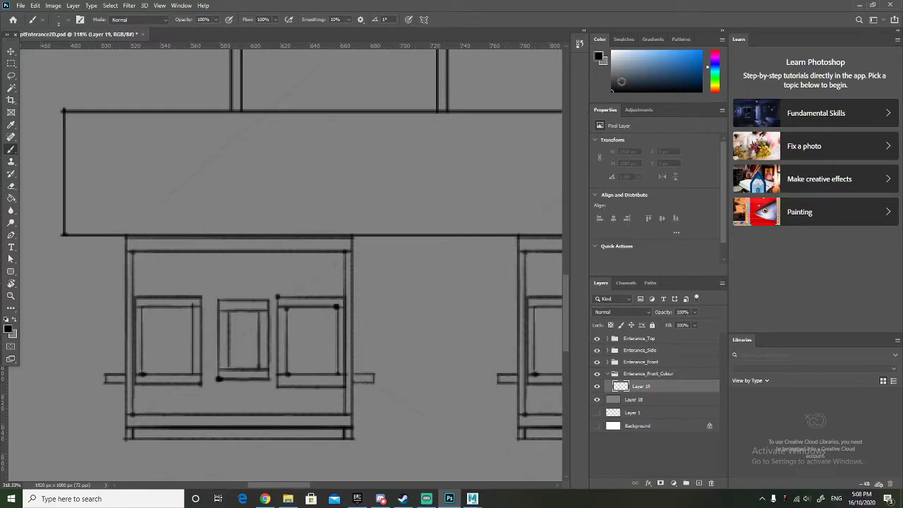
Set the foreground colour to a light, medium-saturation blue for the Brush tool.
{"action": "key", "text": "x"}
{"action": "left_click", "coordinate": [603, 57]}
{"action": "mouse_move", "coordinate": [457, 159]}
{"action": "left_mouse_down"}
{"action": "mouse_move", "coordinate": [448, 164]}
{"action": "mouse_move", "coordinate": [406, 115]}
{"action": "mouse_move", "coordinate": [384, 135]}
{"action": "left_mouse_up"}
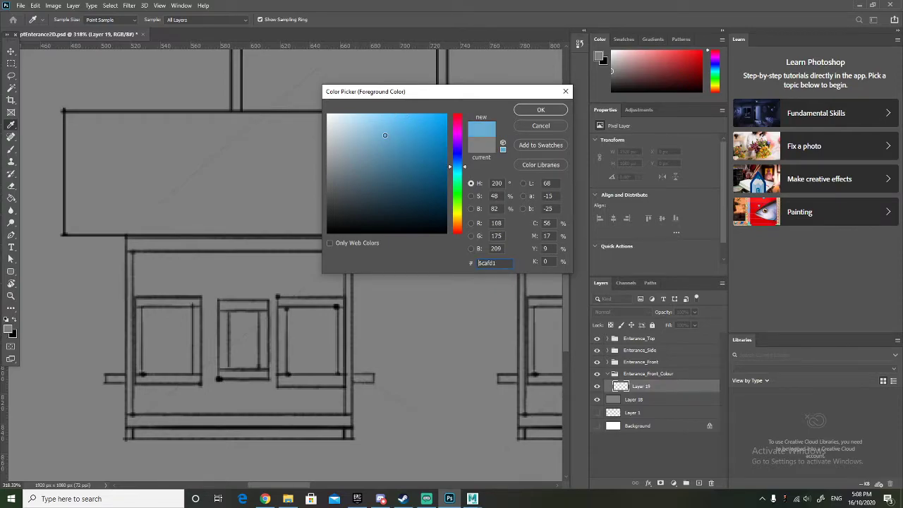
{"action": "mouse_move", "coordinate": [382, 132]}
{"action": "left_mouse_down"}
{"action": "mouse_move", "coordinate": [381, 144]}
{"action": "mouse_move", "coordinate": [374, 136]}
{"action": "mouse_move", "coordinate": [381, 142]}
{"action": "left_mouse_up"}
{"action": "left_click_drag", "start_coordinate": [468, 167], "coordinate": [462, 170]}
{"action": "left_click", "coordinate": [522, 113]}
{"action": "key", "text": "b"}
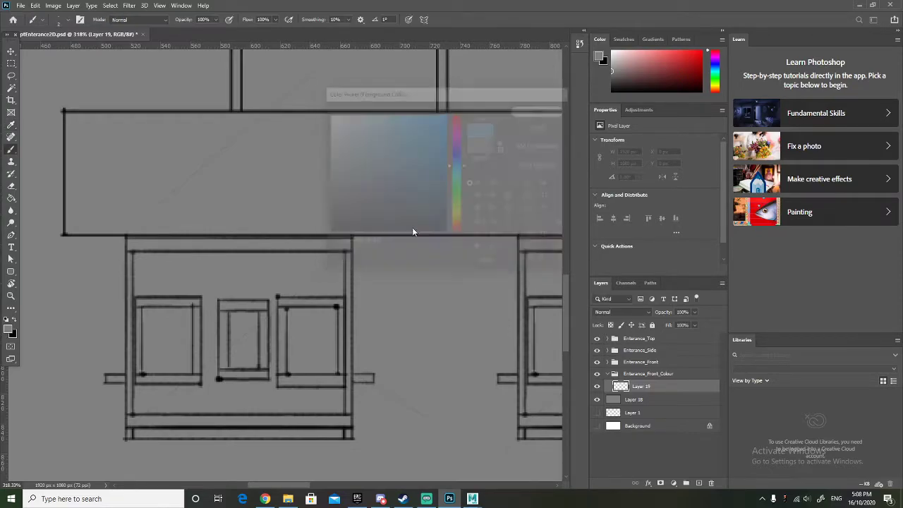
Dab a round light blue swatch with a 70 px brush in the canvas's upper-right corner on Layer 19.
{"action": "scroll", "coordinate": [412, 227], "scroll_direction": "down", "scroll_amount": 6}
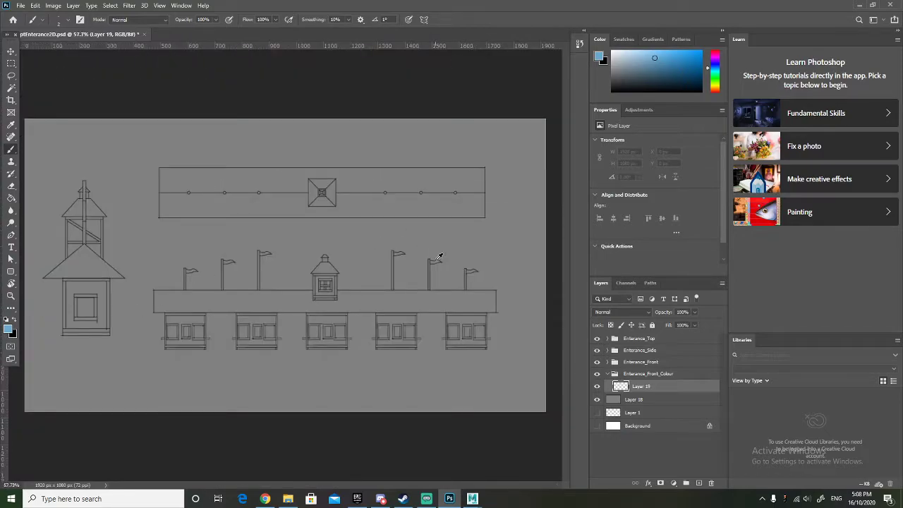
{"action": "scroll", "coordinate": [462, 148], "scroll_direction": "up", "scroll_amount": 4}
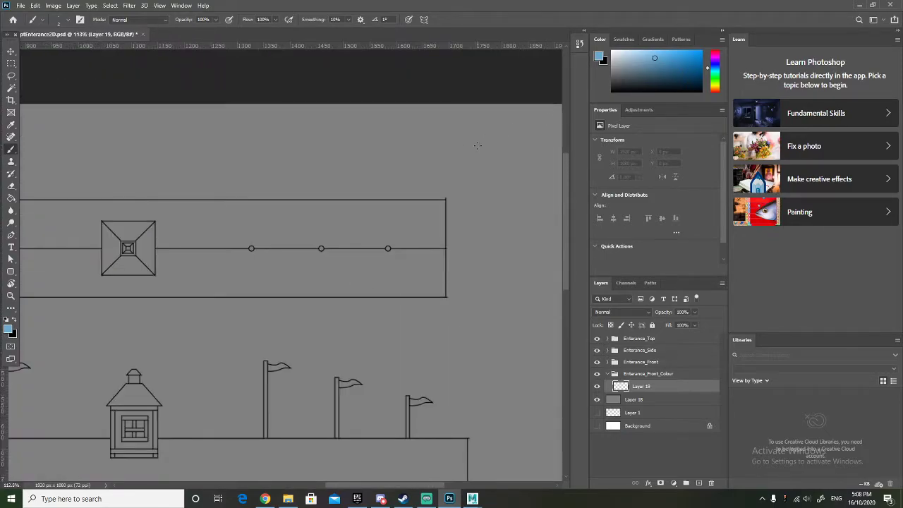
{"action": "scroll", "coordinate": [477, 146], "scroll_direction": "right", "scroll_amount": 3}
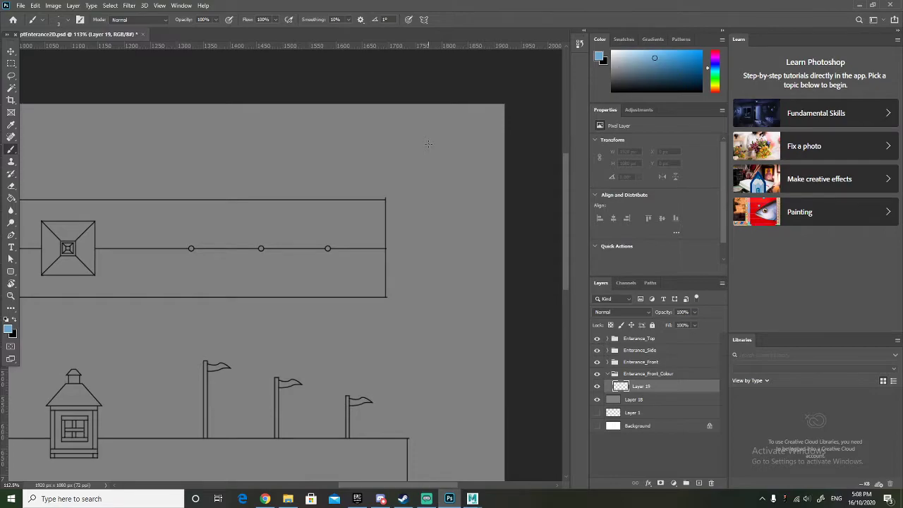
{"action": "left_click", "coordinate": [471, 131]}
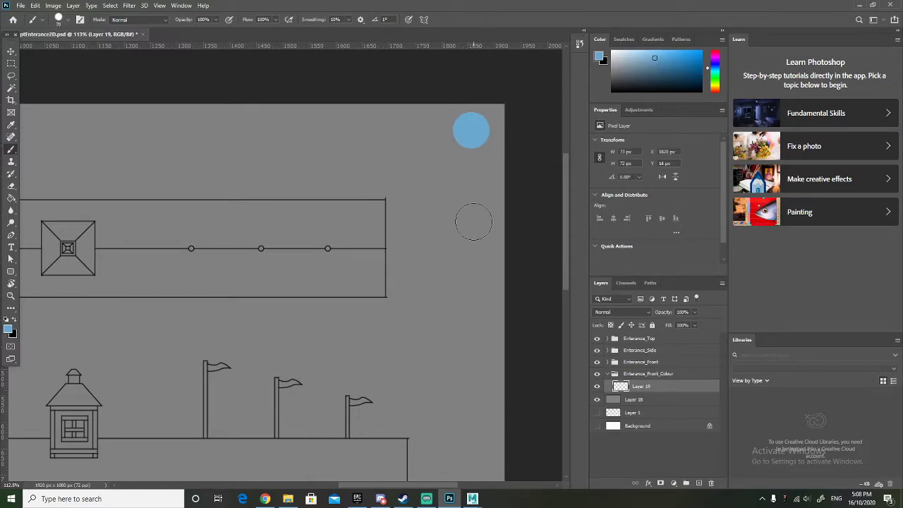
Set the foreground colour to light grey #e5e5e5 and dab a round swatch just left of the blue one.
{"action": "left_click", "coordinate": [598, 60]}
{"action": "left_click", "coordinate": [328, 127]}
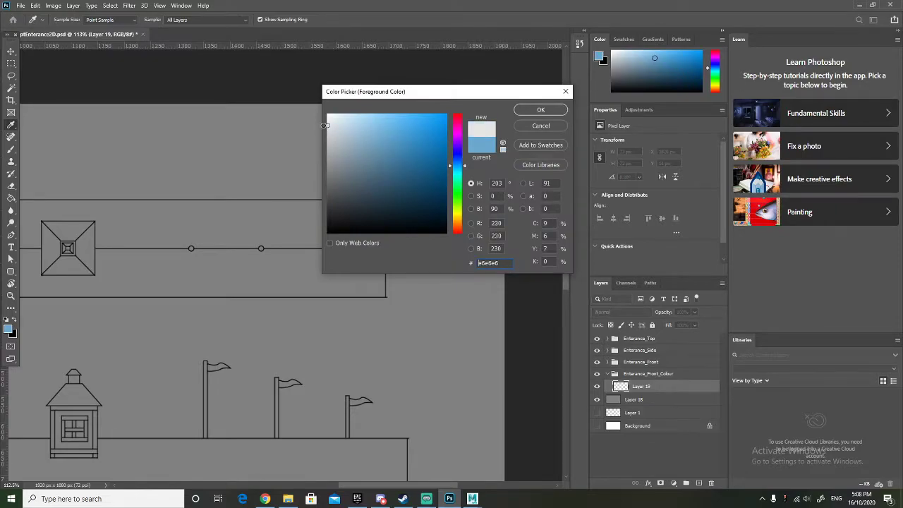
{"action": "left_click", "coordinate": [533, 113]}
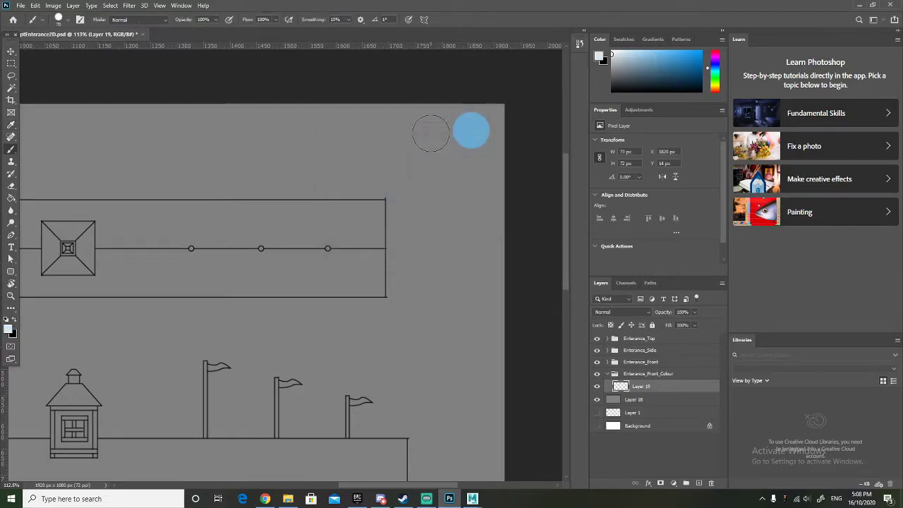
{"action": "left_click", "coordinate": [422, 131]}
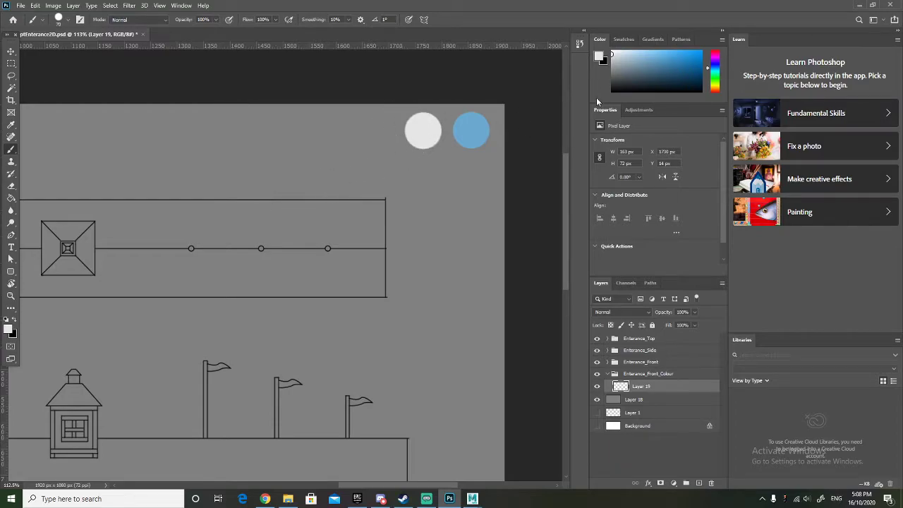
{"action": "left_click", "coordinate": [599, 56]}
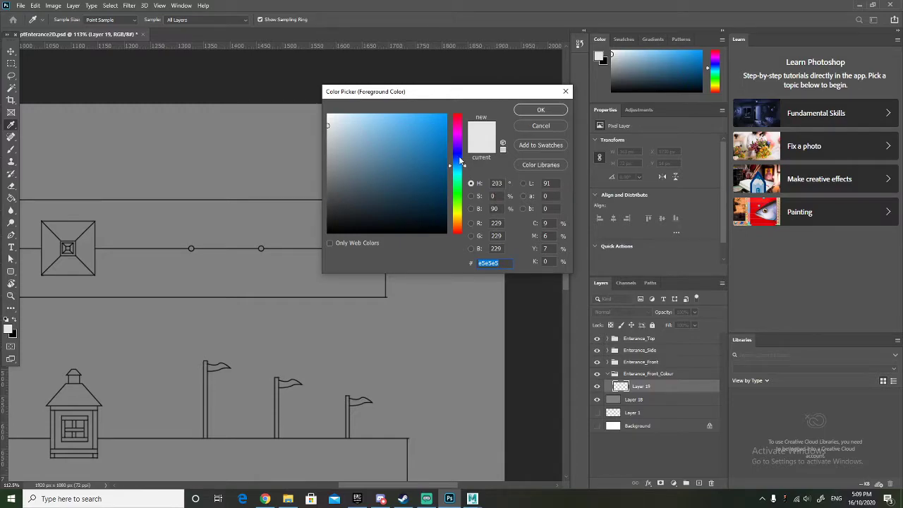
{"action": "left_click", "coordinate": [540, 110]}
{"action": "scroll", "coordinate": [225, 304], "scroll_direction": "down", "scroll_amount": 1}
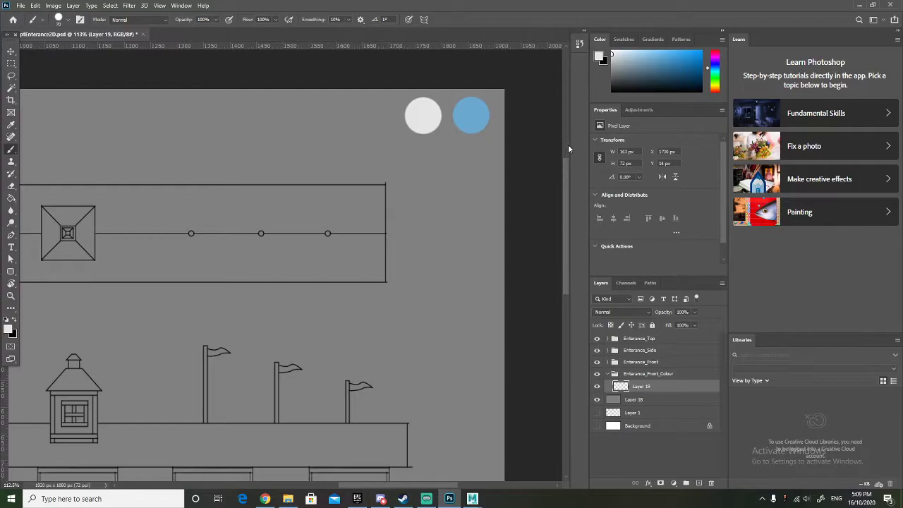
{"action": "scroll", "coordinate": [447, 182], "scroll_direction": "up", "scroll_amount": 2}
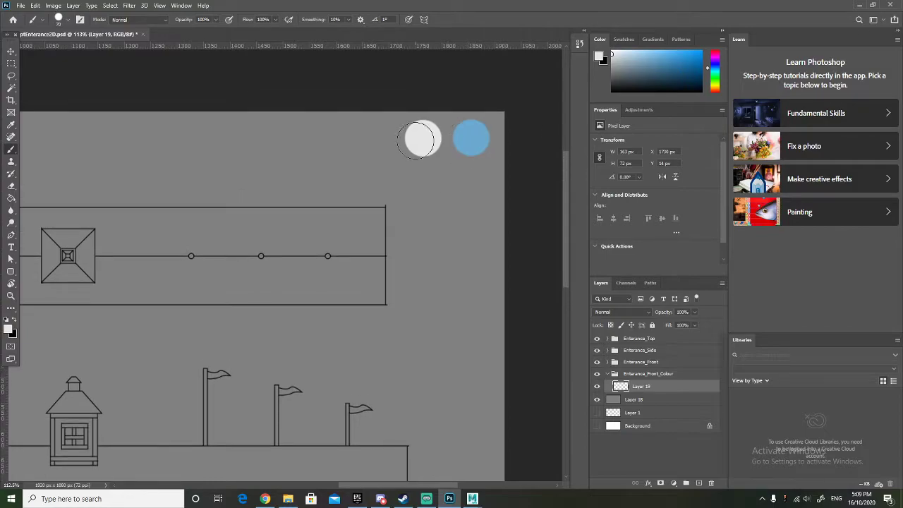
{"action": "scroll", "coordinate": [247, 251], "scroll_direction": "down", "scroll_amount": 2}
{"action": "scroll", "coordinate": [248, 251], "scroll_direction": "down", "scroll_amount": 1}
{"action": "scroll", "coordinate": [235, 282], "scroll_direction": "down", "scroll_amount": 4}
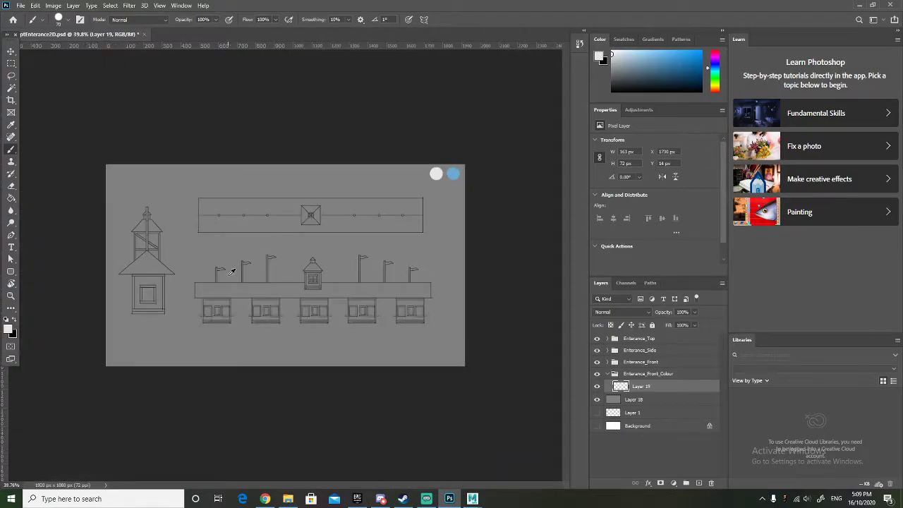
{"action": "scroll", "coordinate": [233, 276], "scroll_direction": "up", "scroll_amount": 1}
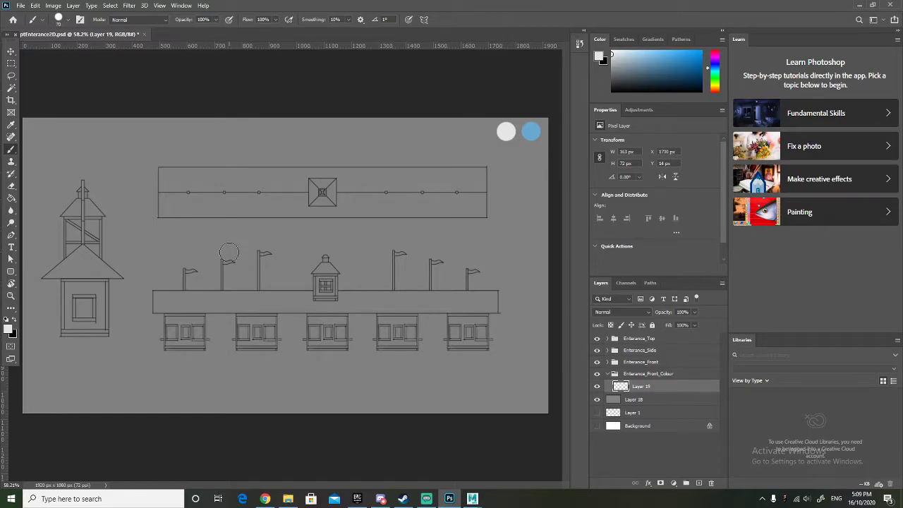
Set the foreground colour to dark navy #2c2f3c and dab a round swatch just left of the light grey one.
{"action": "scroll", "coordinate": [402, 122], "scroll_direction": "up", "scroll_amount": 3}
{"action": "scroll", "coordinate": [478, 150], "scroll_direction": "right", "scroll_amount": 3}
{"action": "left_click", "coordinate": [599, 57]}
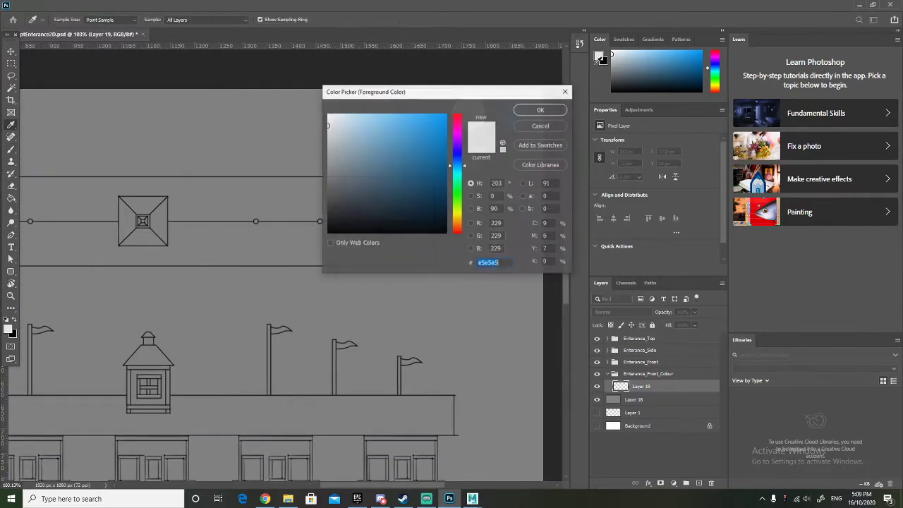
{"action": "left_click_drag", "start_coordinate": [428, 166], "coordinate": [360, 205]}
{"action": "left_click", "coordinate": [540, 110]}
{"action": "key", "text": "b"}
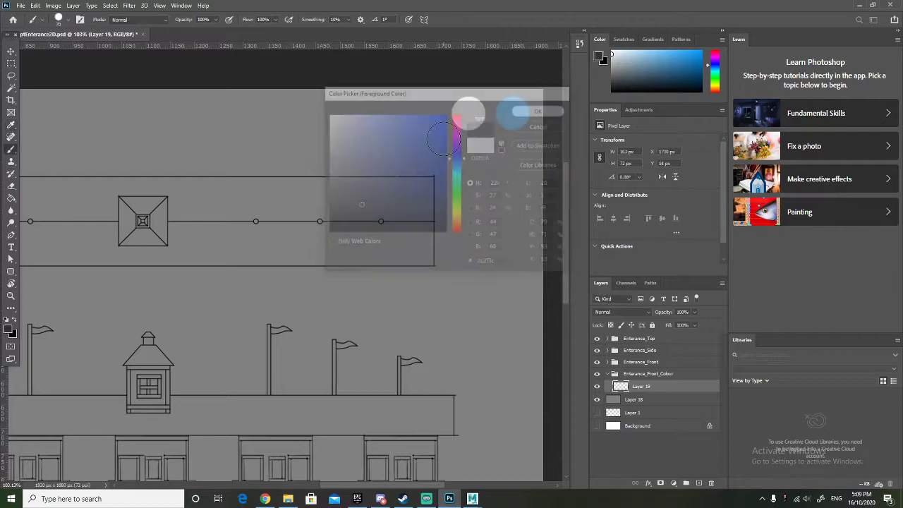
{"action": "left_click", "coordinate": [422, 113]}
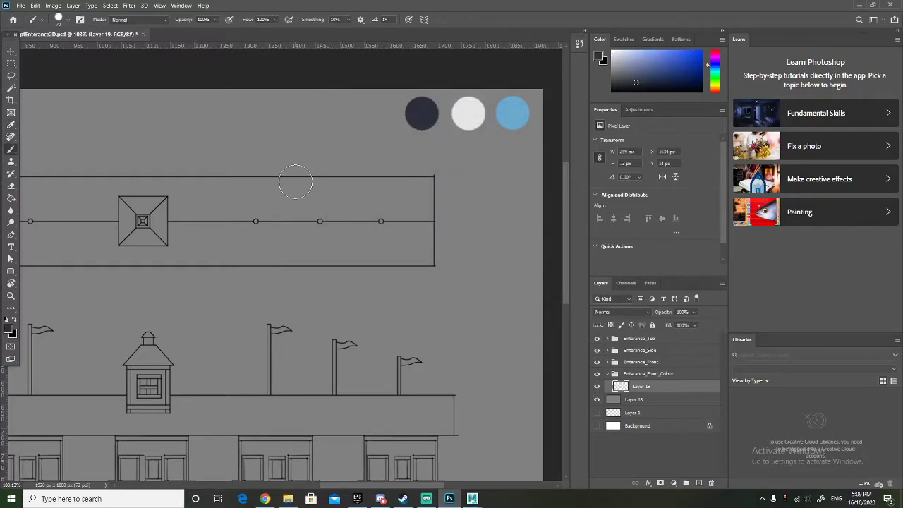
Add a new layer above the palette dots' layer in Enterance_Front_Colour and rename the palette layer Swatches.
{"action": "scroll", "coordinate": [296, 181], "scroll_direction": "down", "scroll_amount": 3}
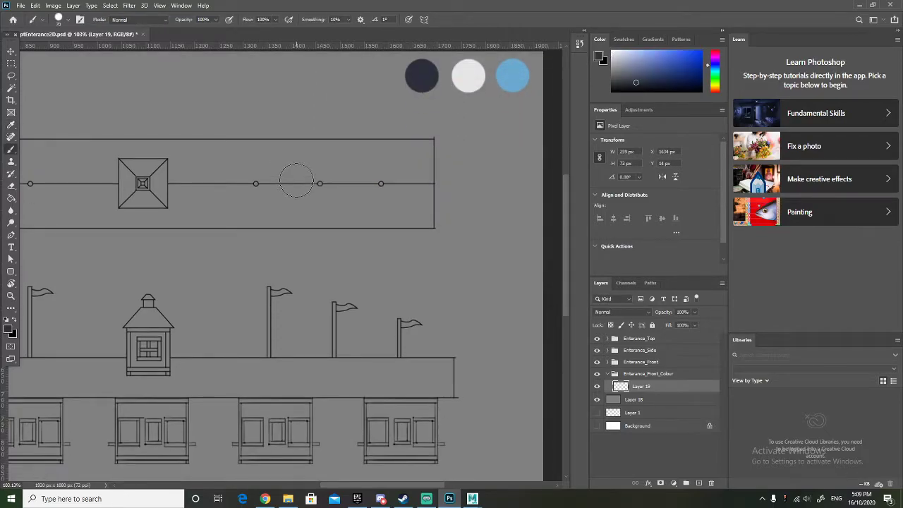
{"action": "scroll", "coordinate": [124, 299], "scroll_direction": "down", "scroll_amount": 1}
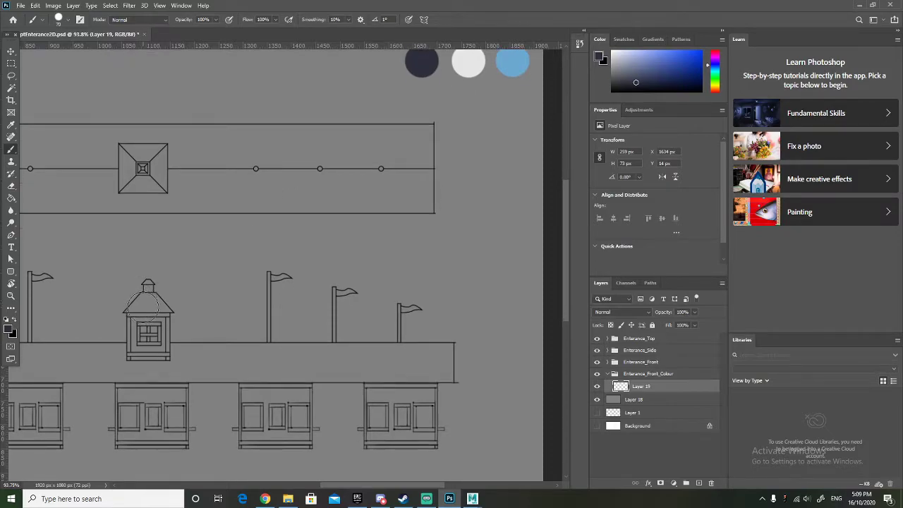
{"action": "scroll", "coordinate": [144, 305], "scroll_direction": "down", "scroll_amount": 1}
{"action": "scroll", "coordinate": [144, 303], "scroll_direction": "down", "scroll_amount": 2}
{"action": "scroll", "coordinate": [310, 254], "scroll_direction": "up", "scroll_amount": 4}
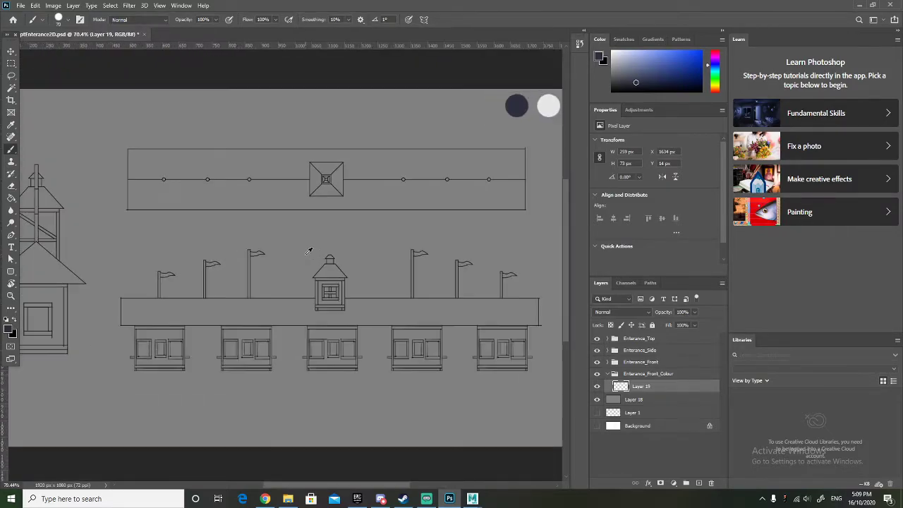
{"action": "scroll", "coordinate": [308, 251], "scroll_direction": "down", "scroll_amount": 4}
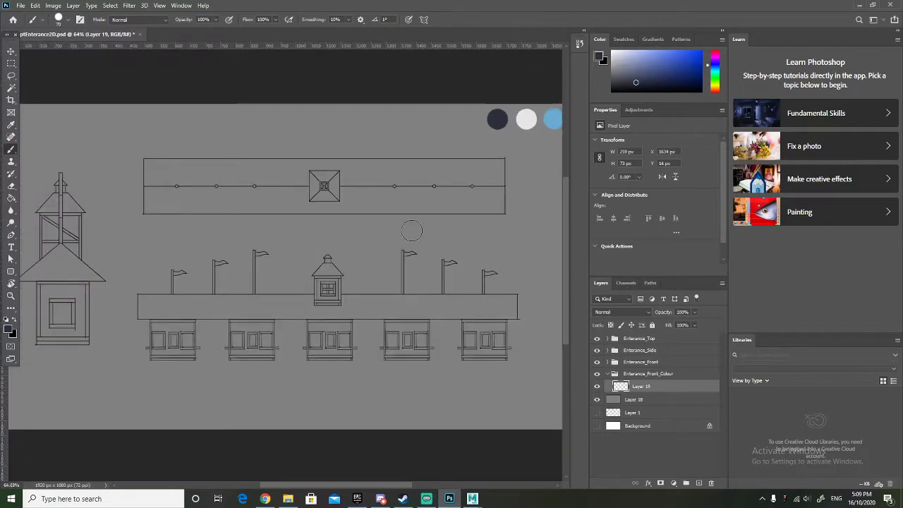
{"action": "left_click", "coordinate": [699, 483]}
{"action": "double_click", "coordinate": [640, 399]}
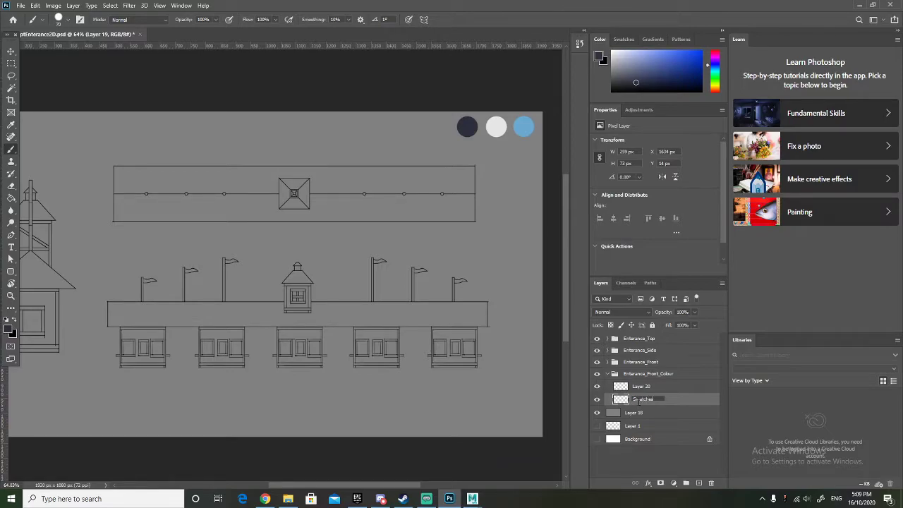
{"action": "key", "text": "Return"}
Sample the light blue swatch as the foreground colour and make Layer 20 the active layer.
{"action": "left_click", "coordinate": [527, 129]}
{"action": "scroll", "coordinate": [233, 324], "scroll_direction": "down", "scroll_amount": 1}
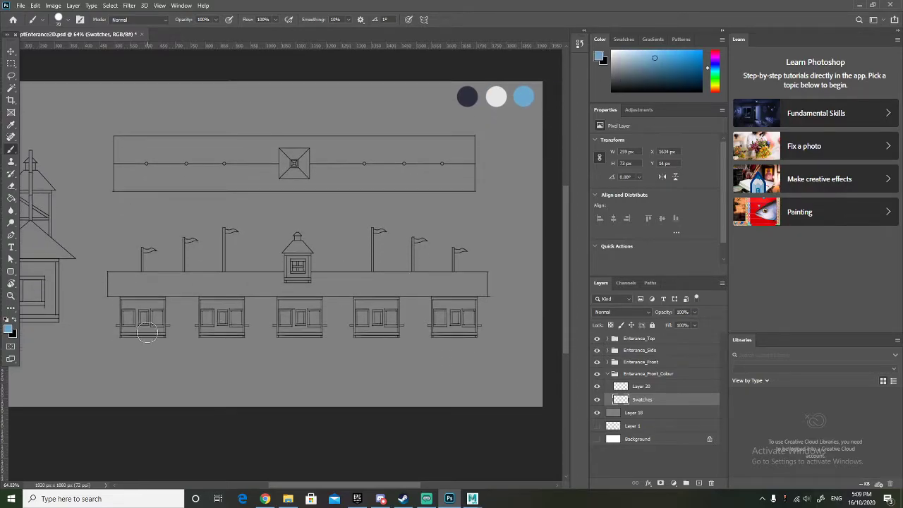
{"action": "scroll", "coordinate": [135, 335], "scroll_direction": "up", "scroll_amount": 3}
{"action": "scroll", "coordinate": [216, 322], "scroll_direction": "up", "scroll_amount": 4}
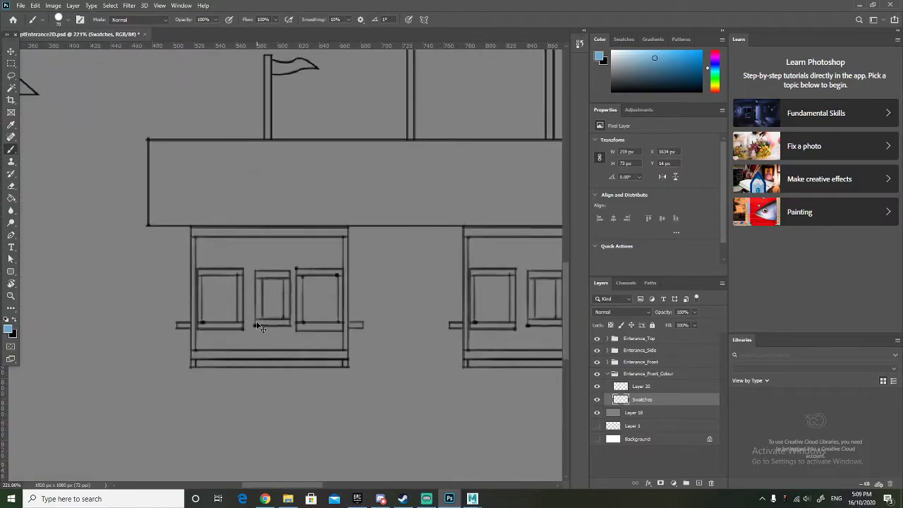
{"action": "scroll", "coordinate": [272, 311], "scroll_direction": "down", "scroll_amount": 3}
{"action": "scroll", "coordinate": [263, 284], "scroll_direction": "up", "scroll_amount": 2}
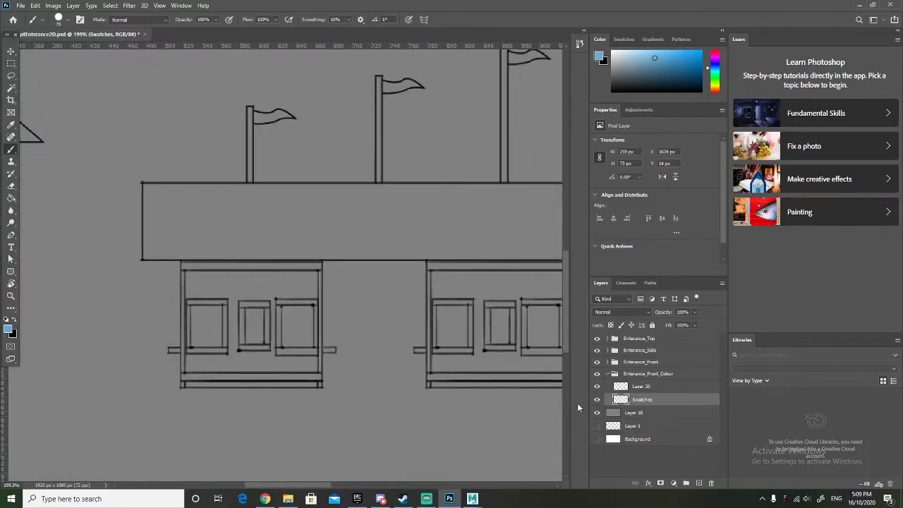
{"action": "left_click", "coordinate": [642, 386]}
{"action": "scroll", "coordinate": [207, 302], "scroll_direction": "up", "scroll_amount": 4}
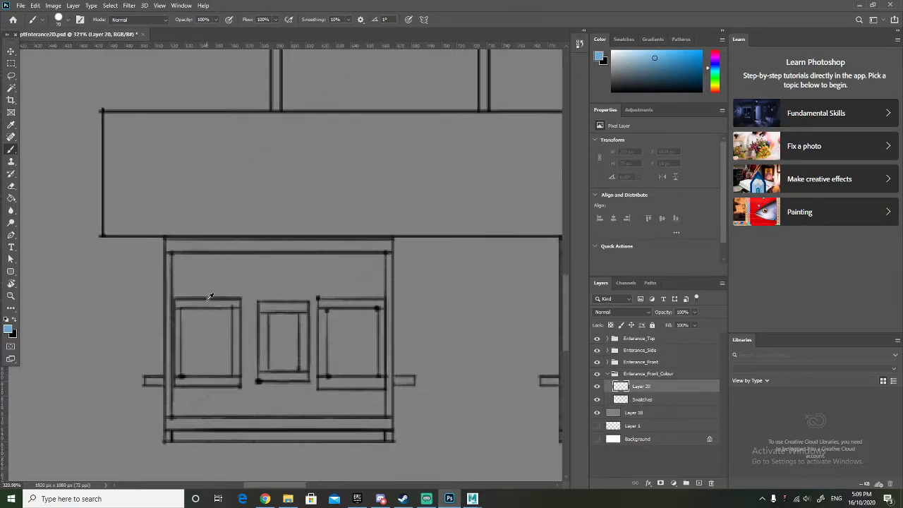
Paint the front view's leftmost booth light blue on Layer 20 with a 25 px brush.
{"action": "key", "text": "bracketleft"}
{"action": "key", "text": "bracketleft"}
{"action": "key", "text": "bracketleft"}
{"action": "key", "text": "bracketleft"}
{"action": "key", "text": "bracketleft"}
{"action": "key", "text": "bracketleft"}
{"action": "key", "text": "bracketleft"}
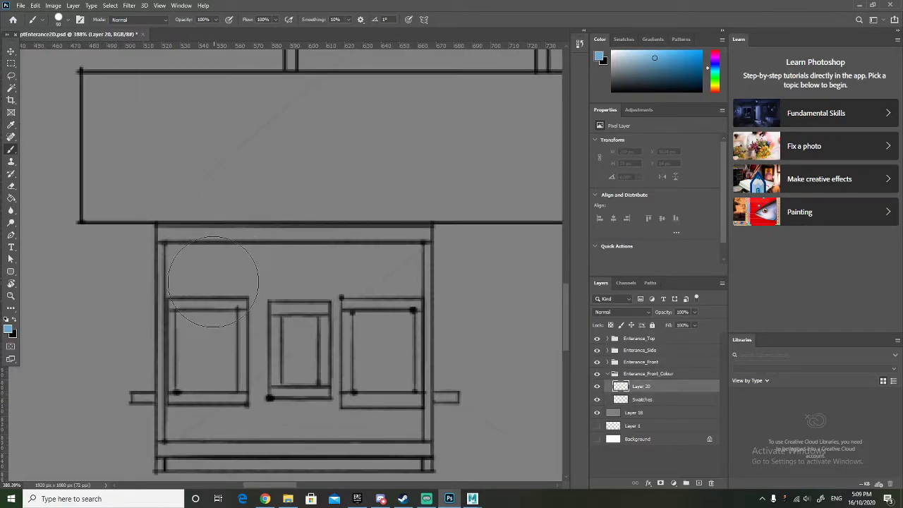
{"action": "left_click_drag", "start_coordinate": [182, 256], "coordinate": [180, 443]}
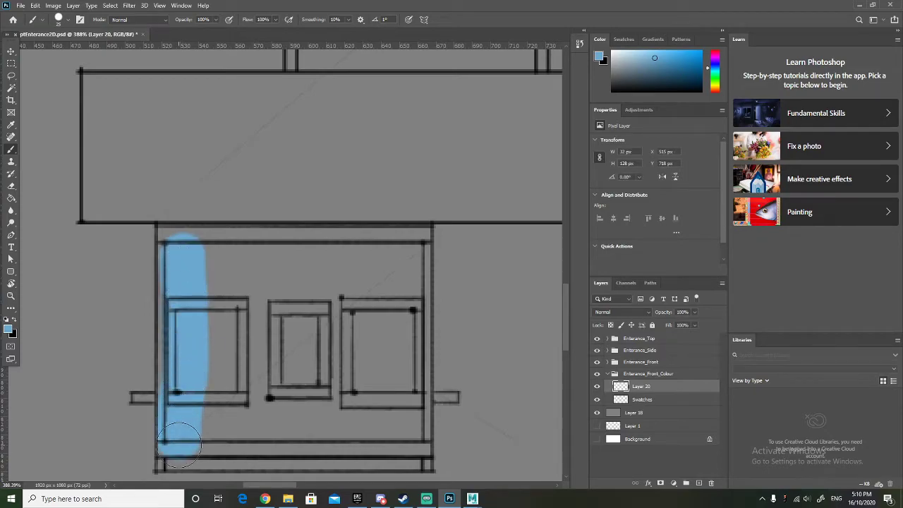
{"action": "scroll", "coordinate": [180, 443], "scroll_direction": "down", "scroll_amount": 2}
{"action": "mouse_move", "coordinate": [180, 417]}
{"action": "left_mouse_down"}
{"action": "mouse_move", "coordinate": [387, 419]}
{"action": "mouse_move", "coordinate": [408, 417]}
{"action": "mouse_move", "coordinate": [409, 408]}
{"action": "mouse_move", "coordinate": [412, 216]}
{"action": "mouse_move", "coordinate": [290, 221]}
{"action": "mouse_move", "coordinate": [198, 212]}
{"action": "mouse_move", "coordinate": [201, 392]}
{"action": "mouse_move", "coordinate": [395, 346]}
{"action": "mouse_move", "coordinate": [383, 285]}
{"action": "left_mouse_up"}
{"action": "key", "text": "ctrl+z"}
{"action": "mouse_move", "coordinate": [388, 225]}
{"action": "left_mouse_down"}
{"action": "mouse_move", "coordinate": [235, 227]}
{"action": "mouse_move", "coordinate": [204, 248]}
{"action": "mouse_move", "coordinate": [190, 341]}
{"action": "mouse_move", "coordinate": [195, 386]}
{"action": "mouse_move", "coordinate": [364, 383]}
{"action": "mouse_move", "coordinate": [382, 352]}
{"action": "mouse_move", "coordinate": [371, 259]}
{"action": "mouse_move", "coordinate": [263, 252]}
{"action": "mouse_move", "coordinate": [219, 309]}
{"action": "mouse_move", "coordinate": [234, 367]}
{"action": "mouse_move", "coordinate": [341, 352]}
{"action": "mouse_move", "coordinate": [346, 293]}
{"action": "mouse_move", "coordinate": [247, 296]}
{"action": "mouse_move", "coordinate": [291, 356]}
{"action": "mouse_move", "coordinate": [331, 297]}
{"action": "mouse_move", "coordinate": [311, 348]}
{"action": "mouse_move", "coordinate": [270, 323]}
{"action": "mouse_move", "coordinate": [212, 229]}
{"action": "mouse_move", "coordinate": [218, 336]}
{"action": "left_mouse_up"}
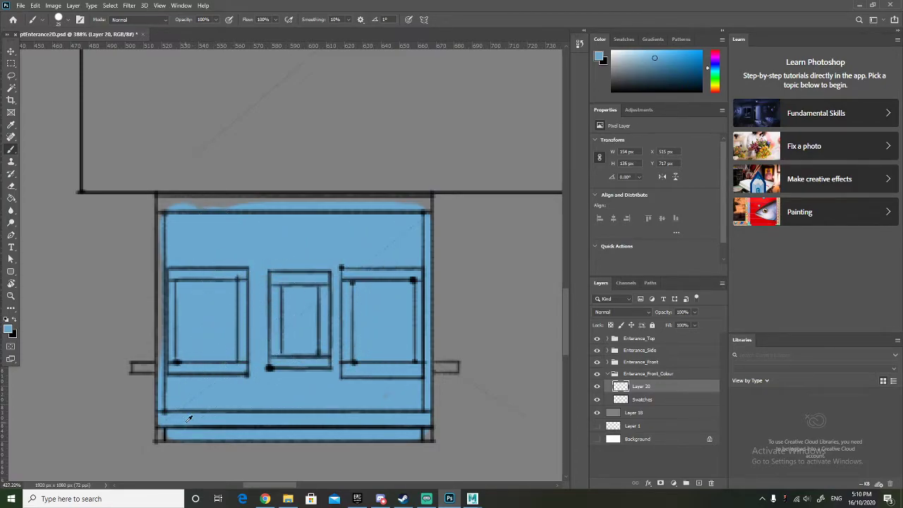
Touch up the lower corners and edges of the leftmost booth in light blue with a much smaller brush.
{"action": "scroll", "coordinate": [189, 418], "scroll_direction": "up", "scroll_amount": 5}
{"action": "key", "text": "bracketleft"}
{"action": "key", "text": "bracketleft"}
{"action": "key", "text": "bracketleft"}
{"action": "key", "text": "bracketleft"}
{"action": "key", "text": "bracketleft"}
{"action": "key", "text": "ctrl+z"}
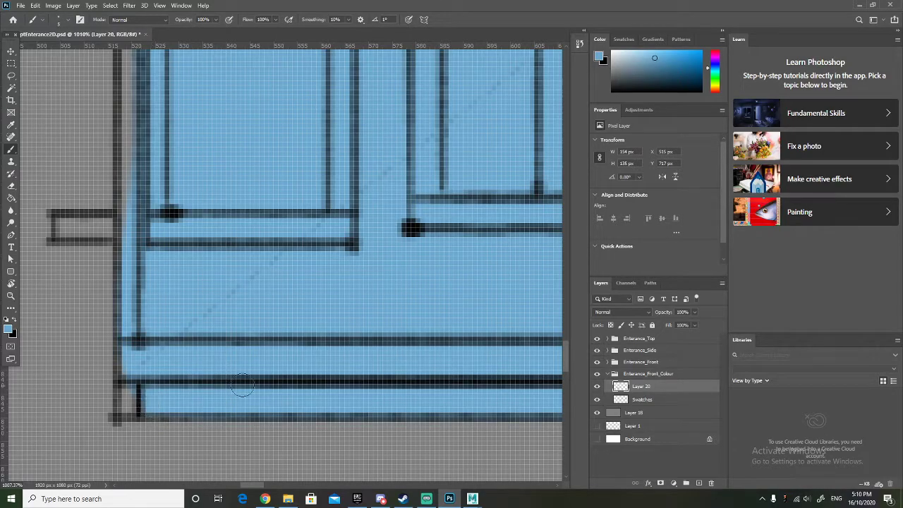
{"action": "key", "text": "ctrl+0"}
{"action": "scroll", "coordinate": [451, 378], "scroll_direction": "up", "scroll_amount": 10}
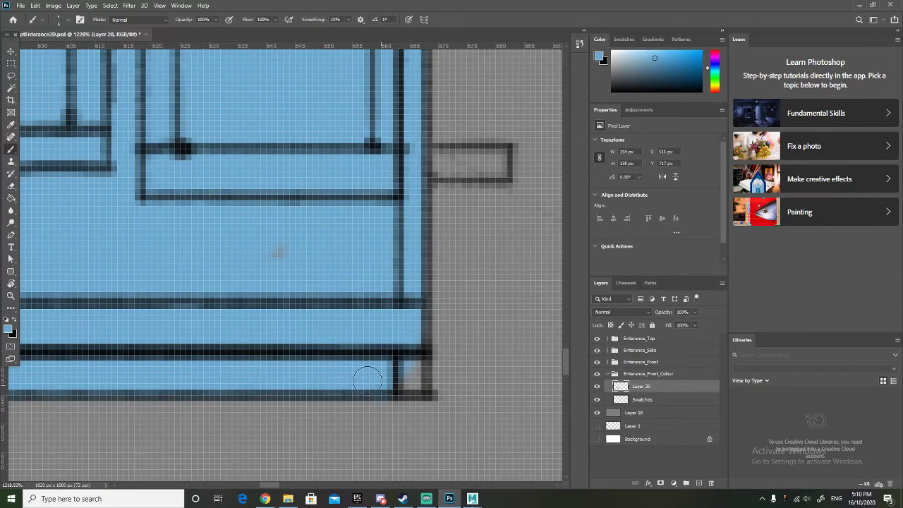
{"action": "scroll", "coordinate": [261, 344], "scroll_direction": "down", "scroll_amount": 10}
{"action": "scroll", "coordinate": [174, 330], "scroll_direction": "down", "scroll_amount": 8}
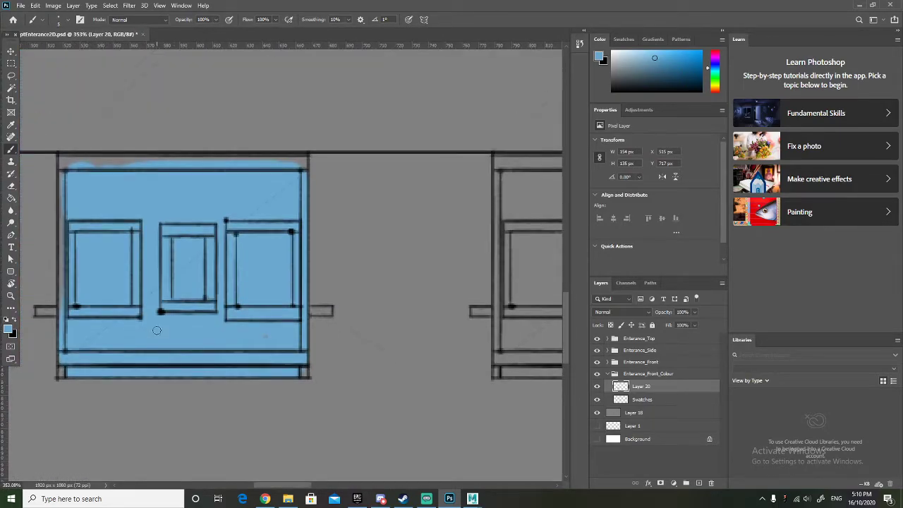
Paint the second booth from the left light blue below its top beam, enlarging the brush to 25 px.
{"action": "scroll", "coordinate": [247, 306], "scroll_direction": "up", "scroll_amount": 2}
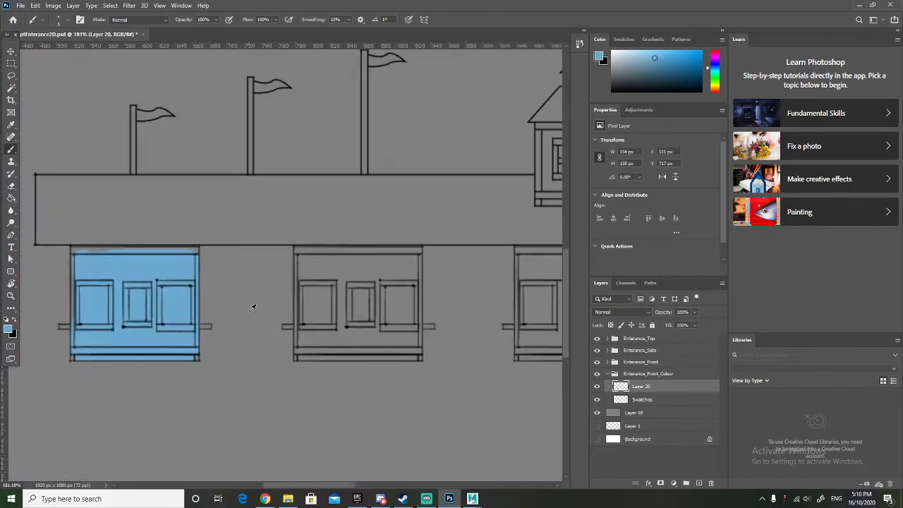
{"action": "scroll", "coordinate": [354, 312], "scroll_direction": "right", "scroll_amount": 3}
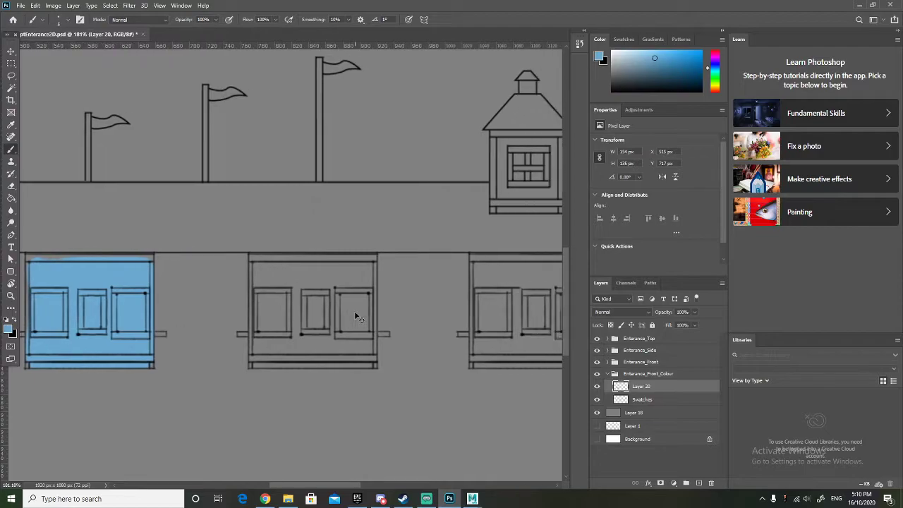
{"action": "scroll", "coordinate": [223, 287], "scroll_direction": "up", "scroll_amount": 3}
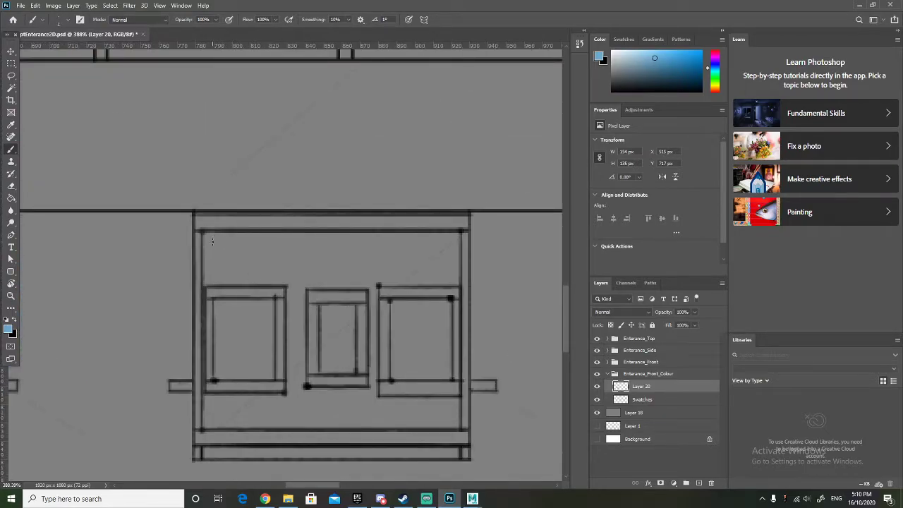
{"action": "key", "text": "bracketright"}
{"action": "key", "text": "bracketright"}
{"action": "key", "text": "bracketright"}
{"action": "mouse_move", "coordinate": [212, 240]}
{"action": "left_mouse_down"}
{"action": "mouse_move", "coordinate": [453, 237]}
{"action": "mouse_move", "coordinate": [455, 446]}
{"action": "mouse_move", "coordinate": [208, 447]}
{"action": "mouse_move", "coordinate": [216, 242]}
{"action": "mouse_move", "coordinate": [216, 250]}
{"action": "mouse_move", "coordinate": [265, 256]}
{"action": "mouse_move", "coordinate": [431, 257]}
{"action": "mouse_move", "coordinate": [435, 326]}
{"action": "left_mouse_up"}
{"action": "mouse_move", "coordinate": [363, 305]}
{"action": "left_mouse_down"}
{"action": "mouse_move", "coordinate": [395, 280]}
{"action": "mouse_move", "coordinate": [273, 279]}
{"action": "mouse_move", "coordinate": [247, 296]}
{"action": "mouse_move", "coordinate": [242, 396]}
{"action": "mouse_move", "coordinate": [418, 402]}
{"action": "mouse_move", "coordinate": [421, 374]}
{"action": "mouse_move", "coordinate": [401, 327]}
{"action": "mouse_move", "coordinate": [274, 348]}
{"action": "mouse_move", "coordinate": [383, 330]}
{"action": "left_mouse_up"}
{"action": "key", "text": "bracketleft"}
{"action": "key", "text": "bracketleft"}
{"action": "key", "text": "bracketleft"}
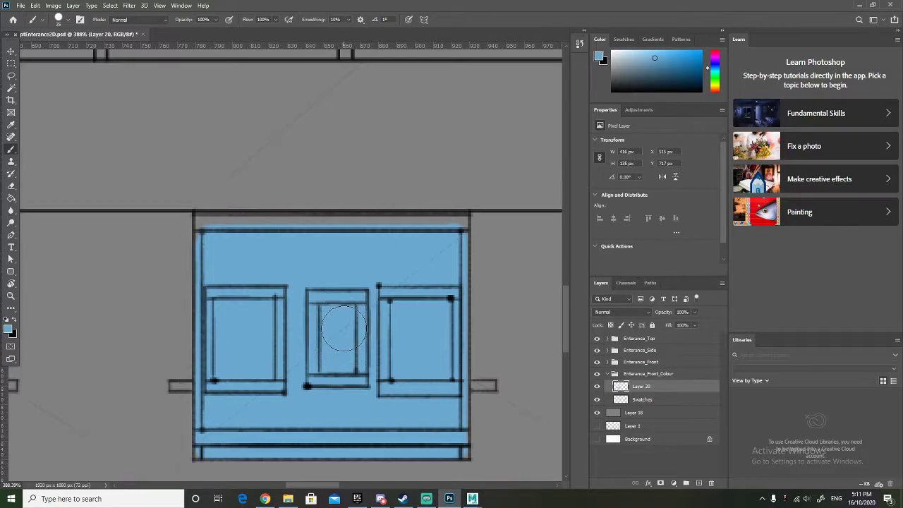
Fill the middle booth of the front view with light blue up to its outer frame lines.
{"action": "scroll", "coordinate": [344, 328], "scroll_direction": "down", "scroll_amount": 4}
{"action": "scroll", "coordinate": [541, 328], "scroll_direction": "up", "scroll_amount": 3}
{"action": "scroll", "coordinate": [450, 322], "scroll_direction": "up", "scroll_amount": 3}
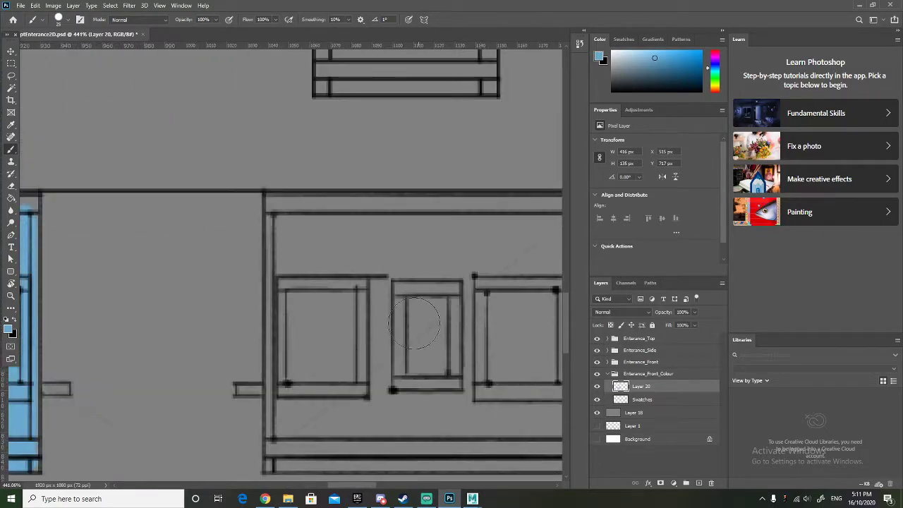
{"action": "scroll", "coordinate": [371, 310], "scroll_direction": "down", "scroll_amount": 2}
{"action": "key", "text": "bracketleft"}
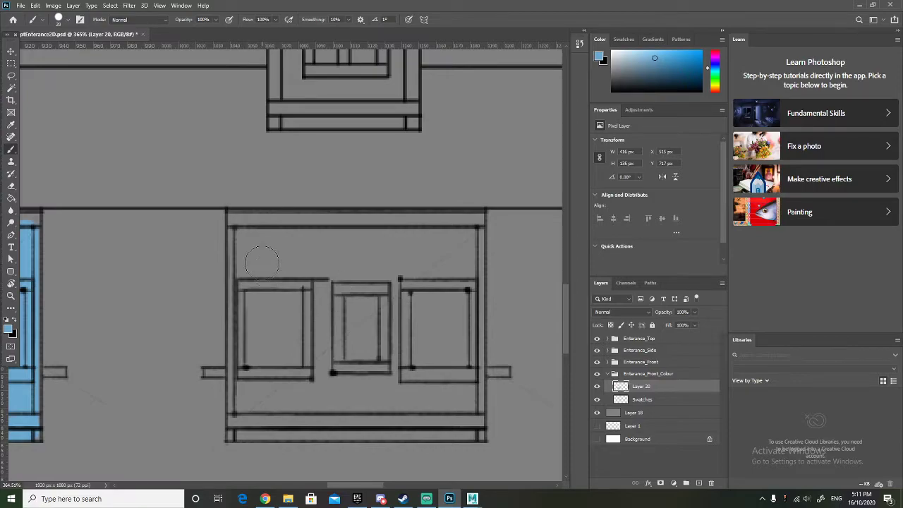
{"action": "mouse_move", "coordinate": [238, 232]}
{"action": "left_mouse_down"}
{"action": "mouse_move", "coordinate": [475, 231]}
{"action": "mouse_move", "coordinate": [473, 434]}
{"action": "mouse_move", "coordinate": [238, 433]}
{"action": "mouse_move", "coordinate": [238, 235]}
{"action": "mouse_move", "coordinate": [410, 251]}
{"action": "mouse_move", "coordinate": [455, 245]}
{"action": "mouse_move", "coordinate": [262, 250]}
{"action": "mouse_move", "coordinate": [254, 318]}
{"action": "mouse_move", "coordinate": [257, 410]}
{"action": "mouse_move", "coordinate": [453, 410]}
{"action": "mouse_move", "coordinate": [454, 271]}
{"action": "mouse_move", "coordinate": [318, 270]}
{"action": "mouse_move", "coordinate": [266, 307]}
{"action": "mouse_move", "coordinate": [290, 396]}
{"action": "mouse_move", "coordinate": [392, 399]}
{"action": "mouse_move", "coordinate": [426, 356]}
{"action": "mouse_move", "coordinate": [416, 294]}
{"action": "mouse_move", "coordinate": [285, 288]}
{"action": "mouse_move", "coordinate": [317, 382]}
{"action": "mouse_move", "coordinate": [397, 363]}
{"action": "mouse_move", "coordinate": [382, 319]}
{"action": "mouse_move", "coordinate": [320, 349]}
{"action": "mouse_move", "coordinate": [404, 345]}
{"action": "mouse_move", "coordinate": [327, 334]}
{"action": "left_mouse_up"}
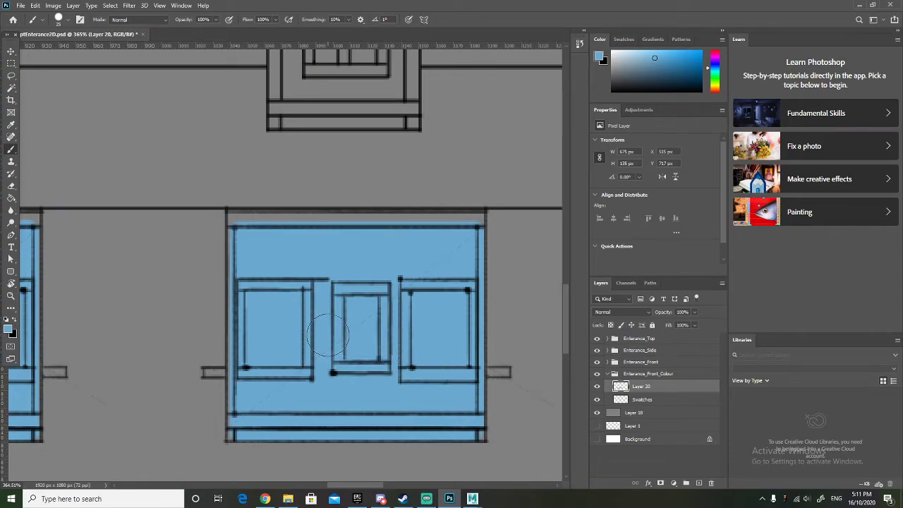
Paint the walls and base of the front view's roof cupola light blue around its window with a small brush.
{"action": "key", "text": "bracketleft"}
{"action": "key", "text": "bracketleft"}
{"action": "key", "text": "bracketleft"}
{"action": "key", "text": "bracketleft"}
{"action": "scroll", "coordinate": [322, 313], "scroll_direction": "down", "scroll_amount": 5}
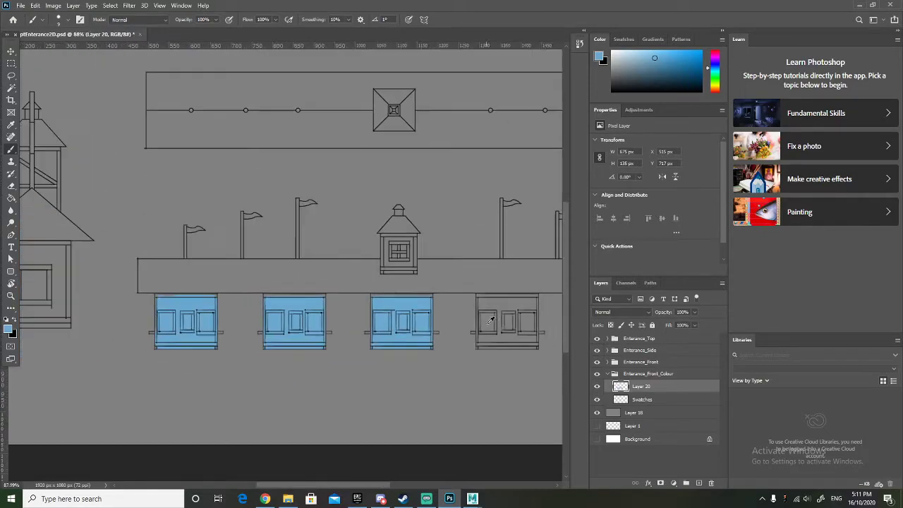
{"action": "scroll", "coordinate": [363, 304], "scroll_direction": "up", "scroll_amount": 5}
{"action": "scroll", "coordinate": [363, 305], "scroll_direction": "down", "scroll_amount": 3}
{"action": "scroll", "coordinate": [115, 252], "scroll_direction": "up", "scroll_amount": 2}
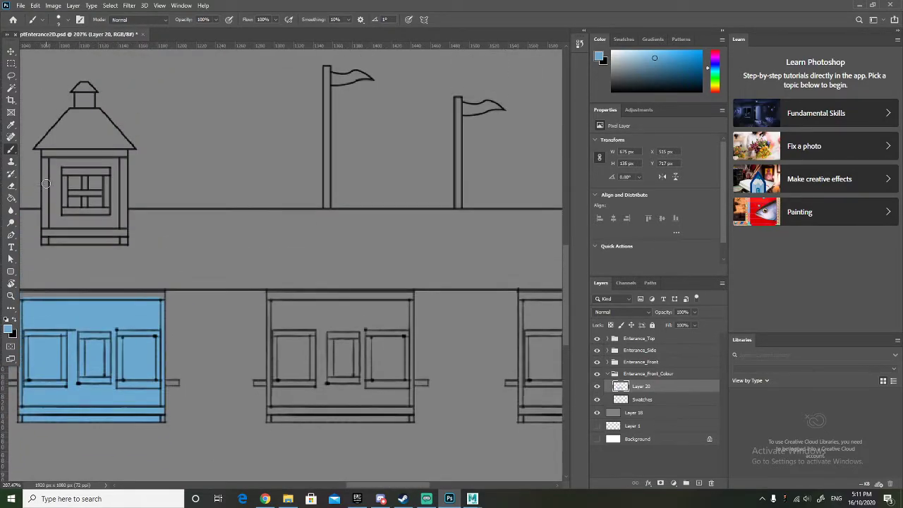
{"action": "scroll", "coordinate": [117, 224], "scroll_direction": "left", "scroll_amount": 4}
{"action": "scroll", "coordinate": [156, 199], "scroll_direction": "up", "scroll_amount": 2}
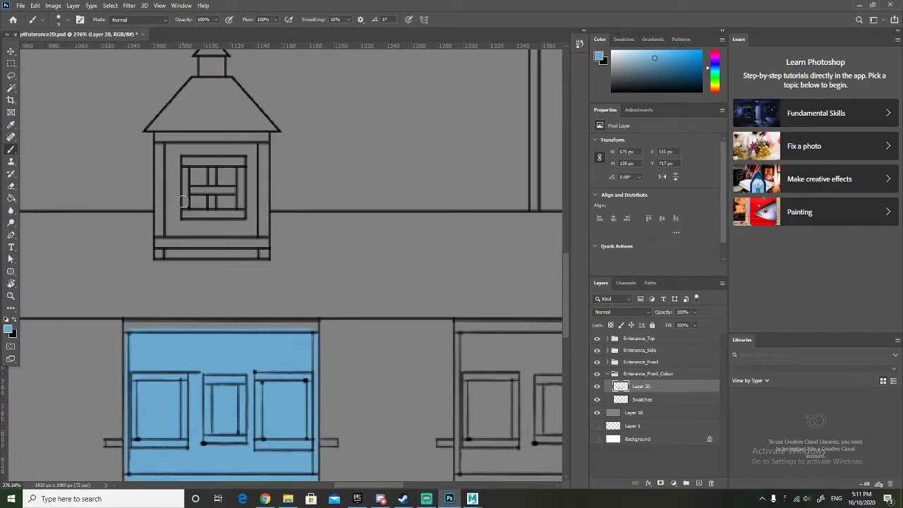
{"action": "mouse_move", "coordinate": [170, 150]}
{"action": "left_mouse_down"}
{"action": "mouse_move", "coordinate": [255, 149]}
{"action": "mouse_move", "coordinate": [255, 211]}
{"action": "mouse_move", "coordinate": [253, 242]}
{"action": "mouse_move", "coordinate": [167, 249]}
{"action": "mouse_move", "coordinate": [169, 152]}
{"action": "mouse_move", "coordinate": [182, 204]}
{"action": "mouse_move", "coordinate": [246, 227]}
{"action": "left_mouse_up"}
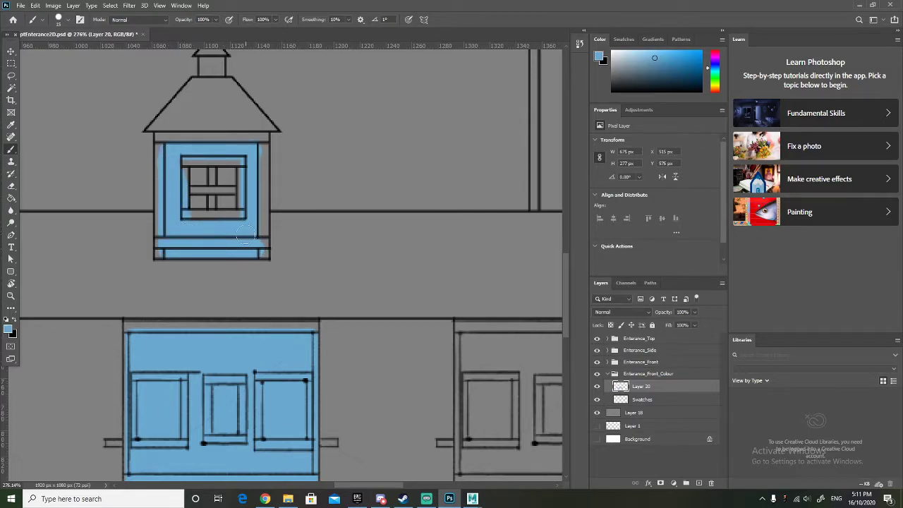
Paint the fourth booth light blue, outlining its edges first and filling the inside with a 35 px brush.
{"action": "scroll", "coordinate": [212, 236], "scroll_direction": "down", "scroll_amount": 6}
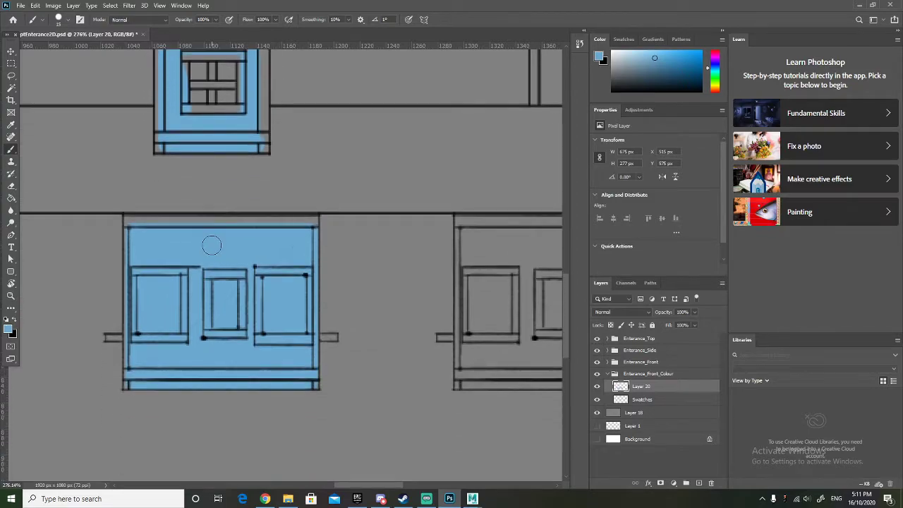
{"action": "scroll", "coordinate": [364, 260], "scroll_direction": "down", "scroll_amount": 5}
{"action": "scroll", "coordinate": [364, 259], "scroll_direction": "up", "scroll_amount": 6}
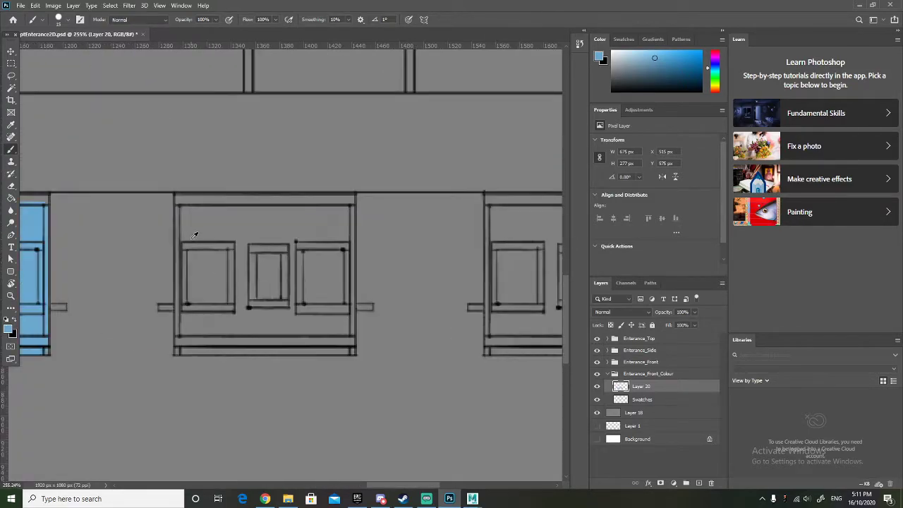
{"action": "mouse_move", "coordinate": [184, 209]}
{"action": "left_mouse_down"}
{"action": "mouse_move", "coordinate": [375, 209]}
{"action": "mouse_move", "coordinate": [377, 364]}
{"action": "left_mouse_up"}
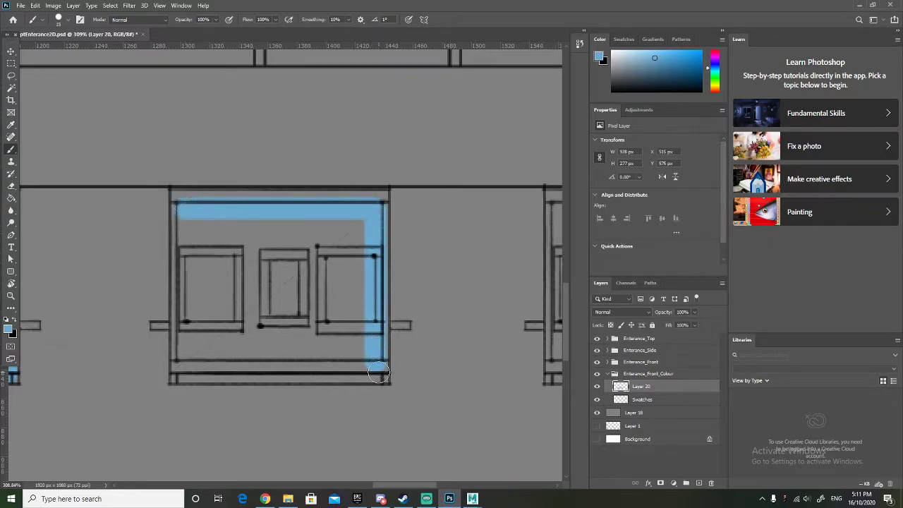
{"action": "mouse_move", "coordinate": [378, 374]}
{"action": "left_mouse_down"}
{"action": "mouse_move", "coordinate": [181, 375]}
{"action": "mouse_move", "coordinate": [190, 208]}
{"action": "mouse_move", "coordinate": [200, 230]}
{"action": "mouse_move", "coordinate": [352, 234]}
{"action": "mouse_move", "coordinate": [343, 326]}
{"action": "mouse_move", "coordinate": [354, 346]}
{"action": "mouse_move", "coordinate": [207, 347]}
{"action": "mouse_move", "coordinate": [200, 272]}
{"action": "mouse_move", "coordinate": [233, 258]}
{"action": "mouse_move", "coordinate": [308, 263]}
{"action": "mouse_move", "coordinate": [316, 314]}
{"action": "mouse_move", "coordinate": [235, 296]}
{"action": "mouse_move", "coordinate": [304, 287]}
{"action": "mouse_move", "coordinate": [282, 297]}
{"action": "left_mouse_up"}
{"action": "key", "text": "bracketright"}
{"action": "key", "text": "bracketright"}
{"action": "key", "text": "bracketright"}
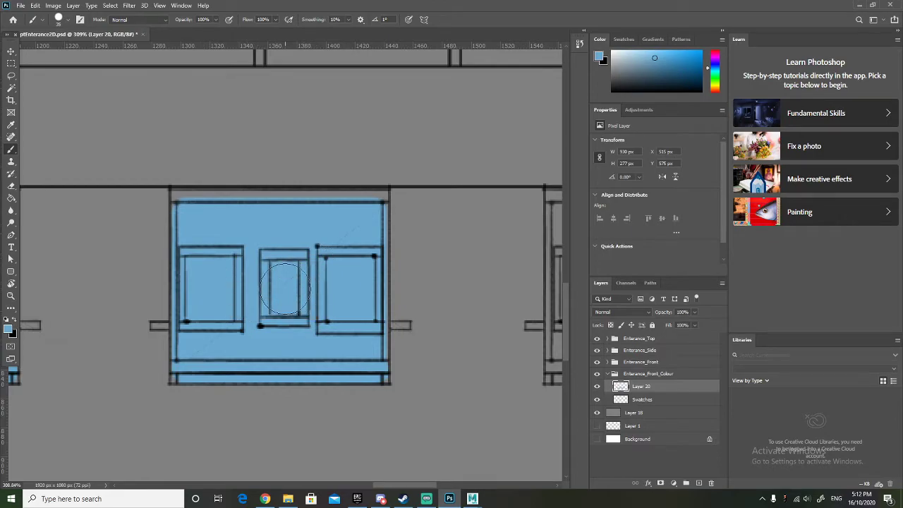
Paint the rightmost booth light blue, edging it with a 15 px brush and filling the inside with 35 px.
{"action": "scroll", "coordinate": [282, 296], "scroll_direction": "down", "scroll_amount": 4}
{"action": "scroll", "coordinate": [462, 276], "scroll_direction": "up", "scroll_amount": 3}
{"action": "scroll", "coordinate": [462, 276], "scroll_direction": "up", "scroll_amount": 1}
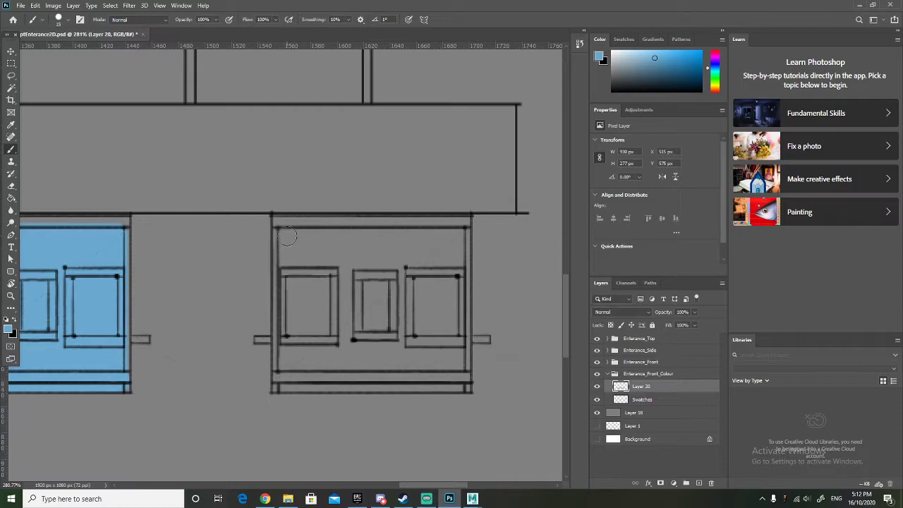
{"action": "mouse_move", "coordinate": [280, 231]}
{"action": "left_mouse_down"}
{"action": "mouse_move", "coordinate": [461, 231]}
{"action": "mouse_move", "coordinate": [462, 386]}
{"action": "mouse_move", "coordinate": [338, 378]}
{"action": "mouse_move", "coordinate": [277, 385]}
{"action": "mouse_move", "coordinate": [284, 231]}
{"action": "left_mouse_up"}
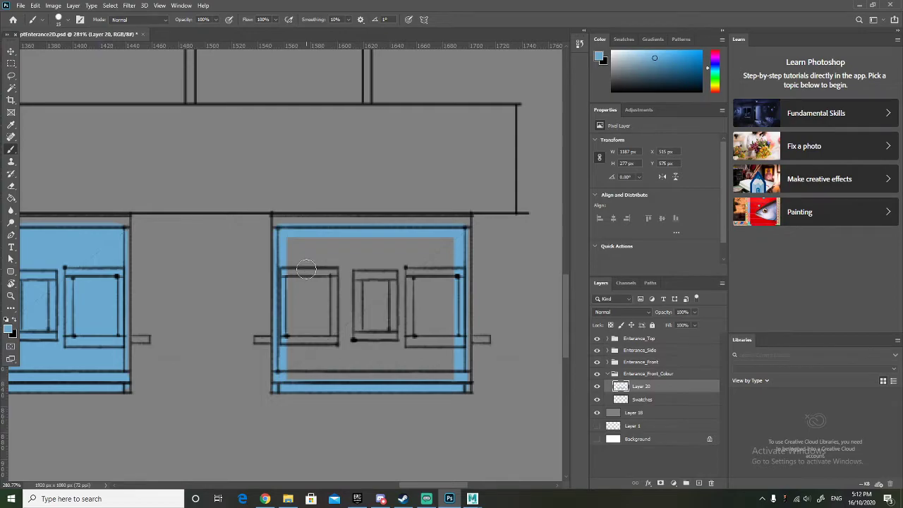
{"action": "mouse_move", "coordinate": [287, 252]}
{"action": "left_mouse_down"}
{"action": "mouse_move", "coordinate": [408, 263]}
{"action": "mouse_move", "coordinate": [438, 249]}
{"action": "mouse_move", "coordinate": [434, 349]}
{"action": "mouse_move", "coordinate": [444, 365]}
{"action": "mouse_move", "coordinate": [300, 368]}
{"action": "mouse_move", "coordinate": [299, 273]}
{"action": "mouse_move", "coordinate": [314, 300]}
{"action": "mouse_move", "coordinate": [380, 290]}
{"action": "mouse_move", "coordinate": [407, 299]}
{"action": "mouse_move", "coordinate": [321, 338]}
{"action": "mouse_move", "coordinate": [289, 306]}
{"action": "left_mouse_up"}
{"action": "scroll", "coordinate": [286, 309], "scroll_direction": "down", "scroll_amount": 2}
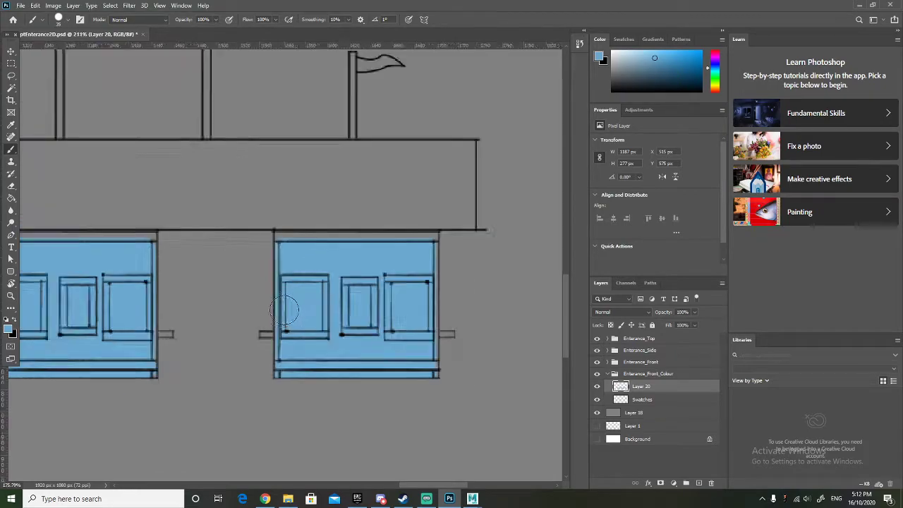
{"action": "scroll", "coordinate": [285, 309], "scroll_direction": "down", "scroll_amount": 5}
{"action": "scroll", "coordinate": [131, 247], "scroll_direction": "up", "scroll_amount": 3}
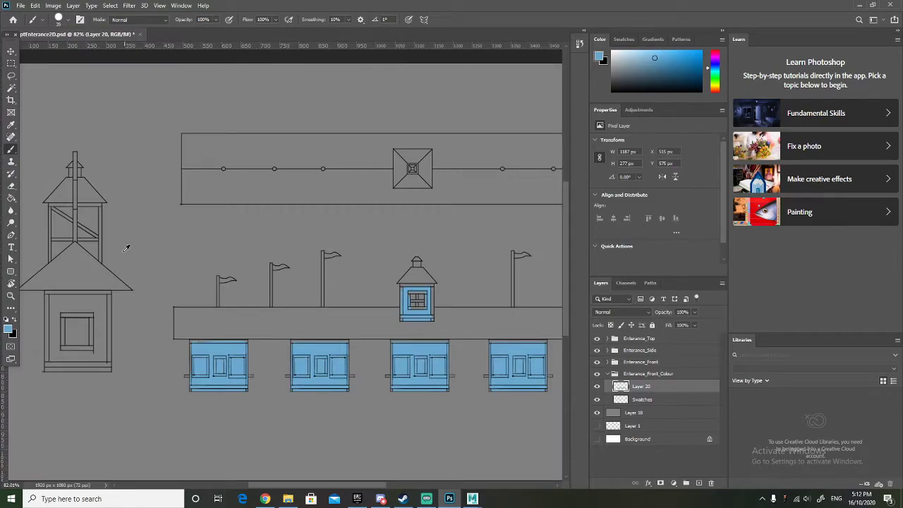
{"action": "scroll", "coordinate": [81, 355], "scroll_direction": "up", "scroll_amount": 6}
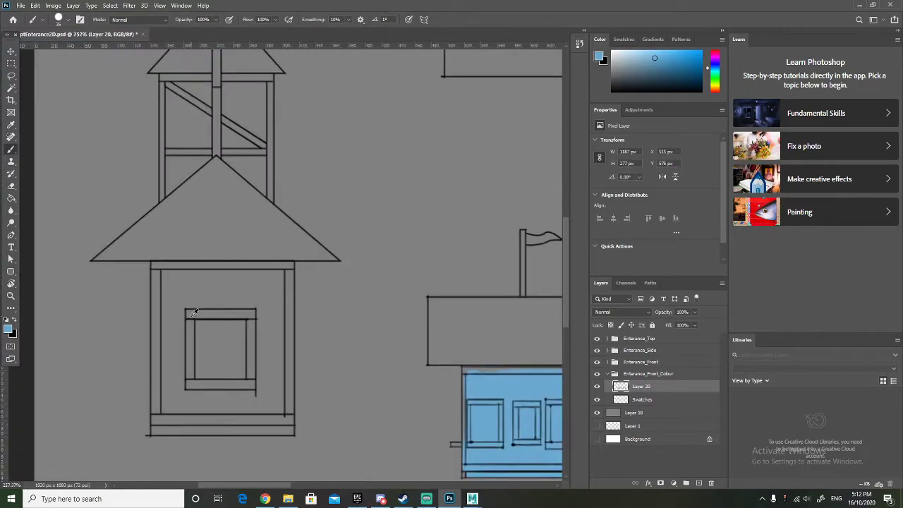
{"action": "scroll", "coordinate": [156, 264], "scroll_direction": "down", "scroll_amount": 2}
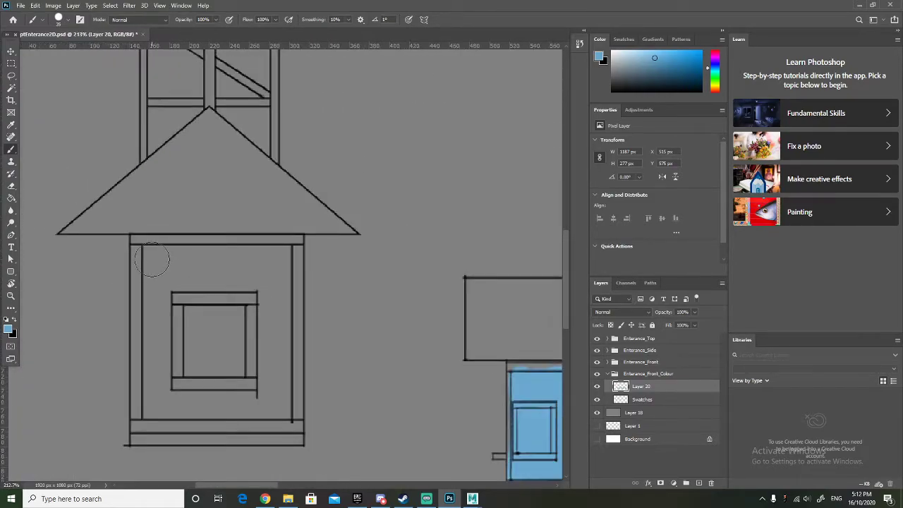
{"action": "mouse_move", "coordinate": [150, 257]}
{"action": "left_mouse_down"}
{"action": "mouse_move", "coordinate": [284, 253]}
{"action": "mouse_move", "coordinate": [282, 420]}
{"action": "left_mouse_up"}
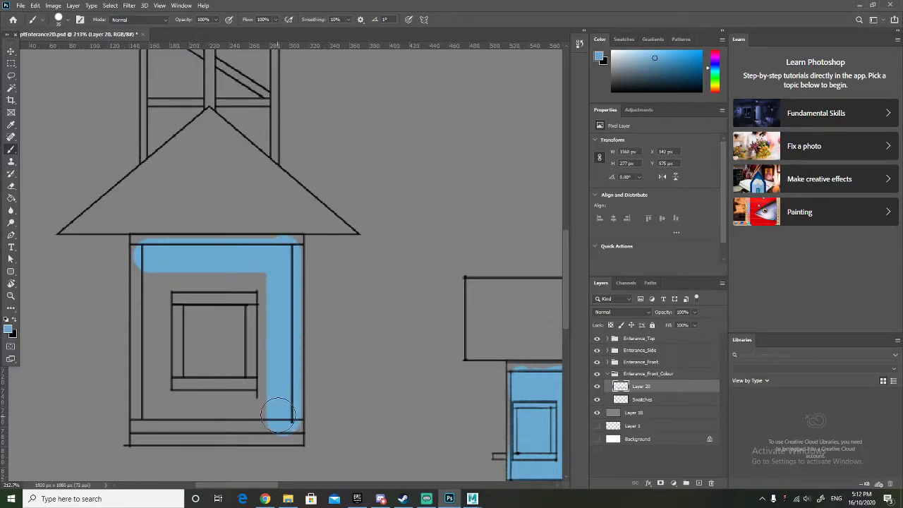
{"action": "key", "text": "ctrl+z"}
{"action": "key", "text": "ctrl+z"}
{"action": "scroll", "coordinate": [329, 399], "scroll_direction": "down", "scroll_amount": 2}
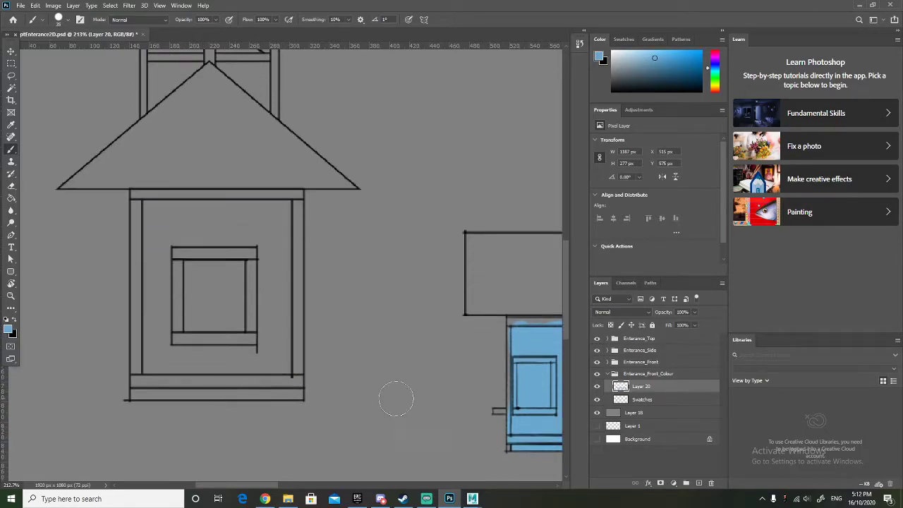
Expand the Enterance_Side group, toggle Layer 8's visibility to tell the line layers apart, and make Layer 9 active.
{"action": "left_click", "coordinate": [606, 351]}
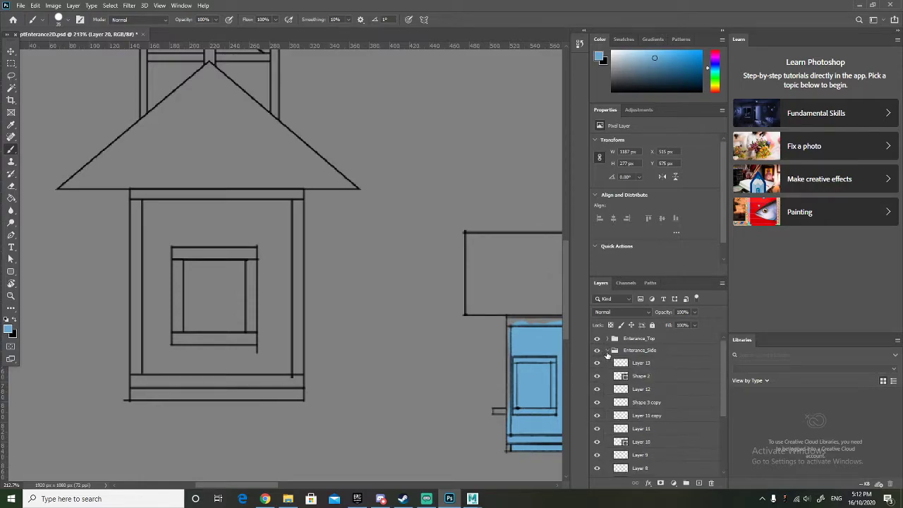
{"action": "scroll", "coordinate": [646, 371], "scroll_direction": "down", "scroll_amount": 3}
{"action": "left_click", "coordinate": [597, 373]}
{"action": "left_click", "coordinate": [597, 373]}
{"action": "left_click", "coordinate": [597, 374]}
{"action": "left_click", "coordinate": [598, 374]}
{"action": "left_click", "coordinate": [662, 360]}
{"action": "left_click", "coordinate": [597, 373]}
{"action": "left_click", "coordinate": [598, 374]}
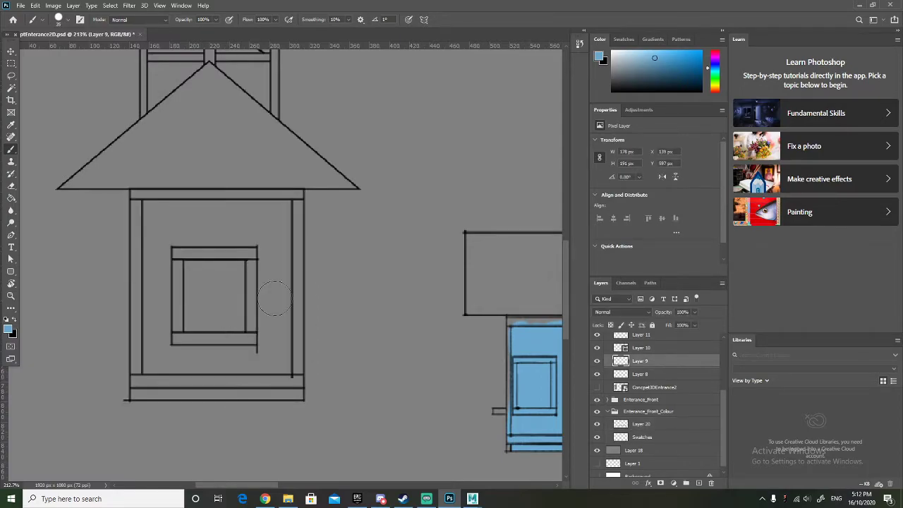
Draw two short black verticals in the side view's base strip, continuing both inner frame lines, with a 2 px brush.
{"action": "key", "text": "d"}
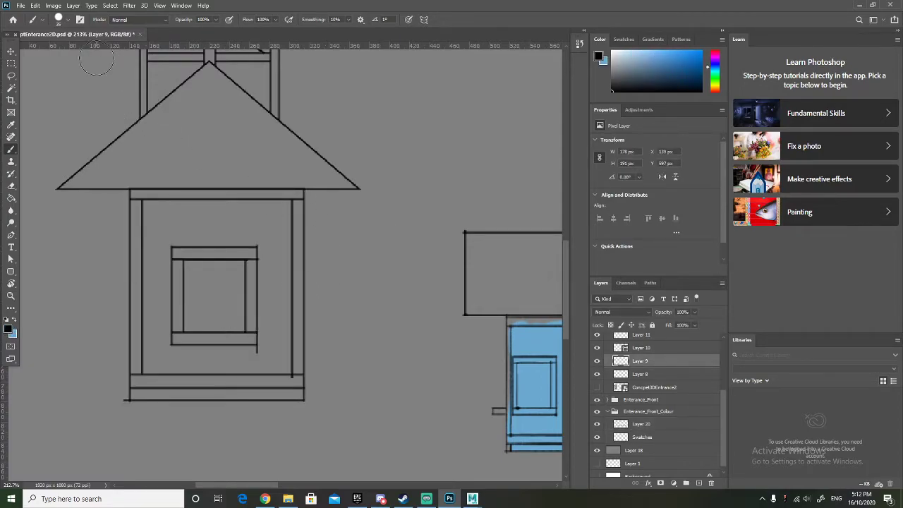
{"action": "key", "text": "bracketleft"}
{"action": "scroll", "coordinate": [136, 387], "scroll_direction": "up", "scroll_amount": 5}
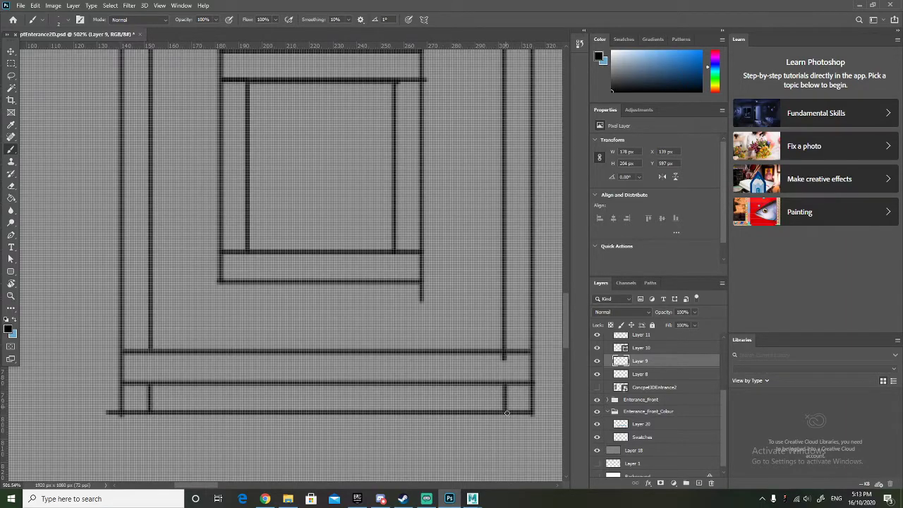
{"action": "key", "text": "ctrl+z"}
Erase the overshooting line ends on Layer 9 below the side view's right inner frame line and the window's lower right corner.
{"action": "scroll", "coordinate": [85, 302], "scroll_direction": "down", "scroll_amount": 2}
{"action": "key", "text": "e"}
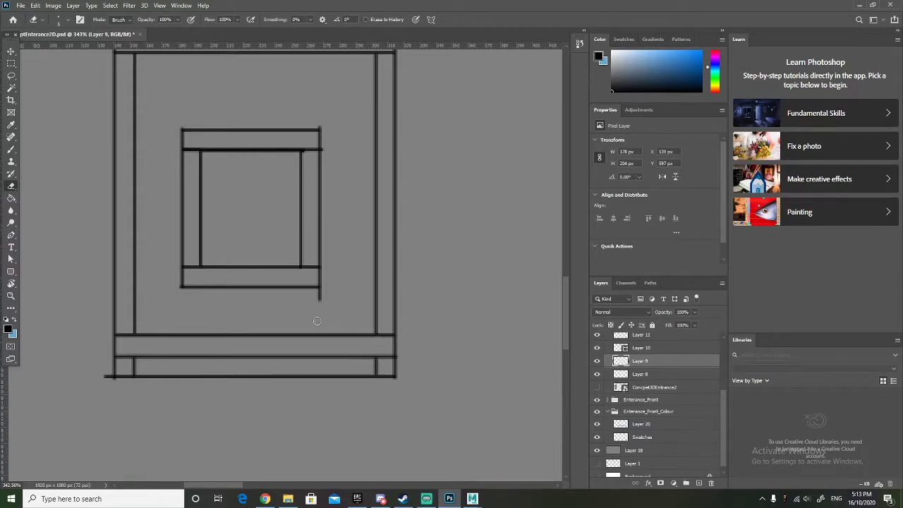
{"action": "scroll", "coordinate": [322, 322], "scroll_direction": "up", "scroll_amount": 1}
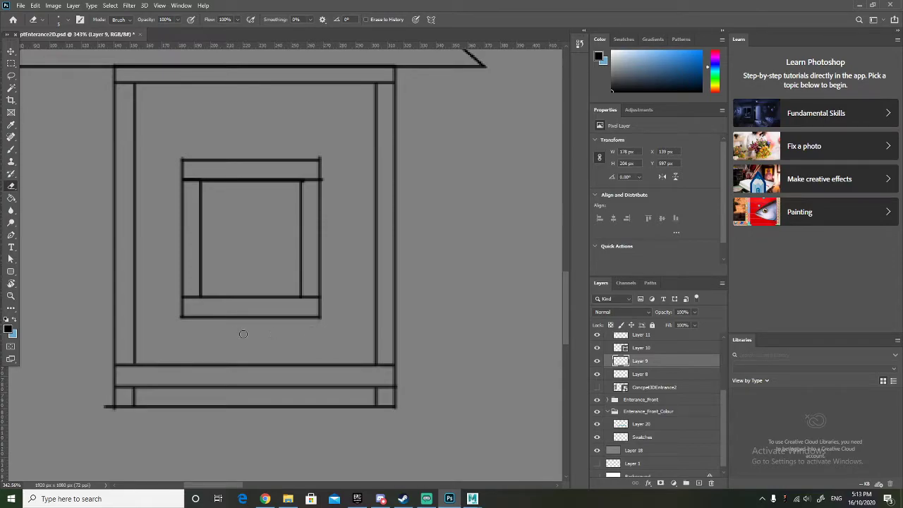
Switch to Layer 8 and erase the base line's overhang past the lower left corner of the side view.
{"action": "scroll", "coordinate": [240, 331], "scroll_direction": "up", "scroll_amount": 5}
{"action": "scroll", "coordinate": [234, 333], "scroll_direction": "down", "scroll_amount": 3}
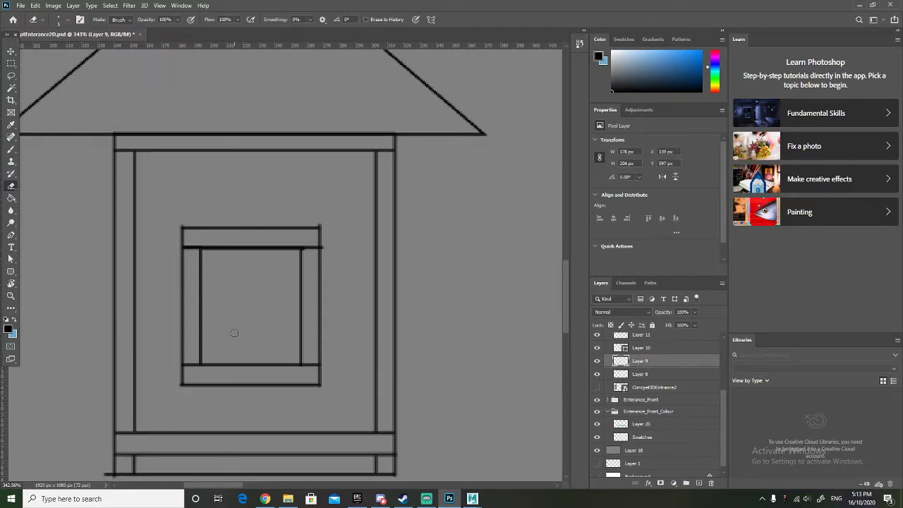
{"action": "scroll", "coordinate": [235, 333], "scroll_direction": "down", "scroll_amount": 2}
{"action": "left_click", "coordinate": [597, 374]}
{"action": "left_click", "coordinate": [598, 374]}
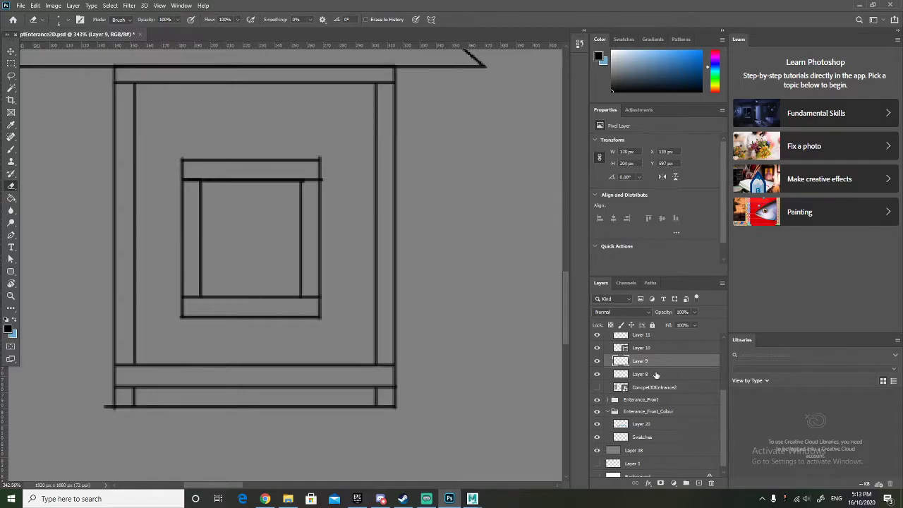
{"action": "left_click", "coordinate": [635, 374]}
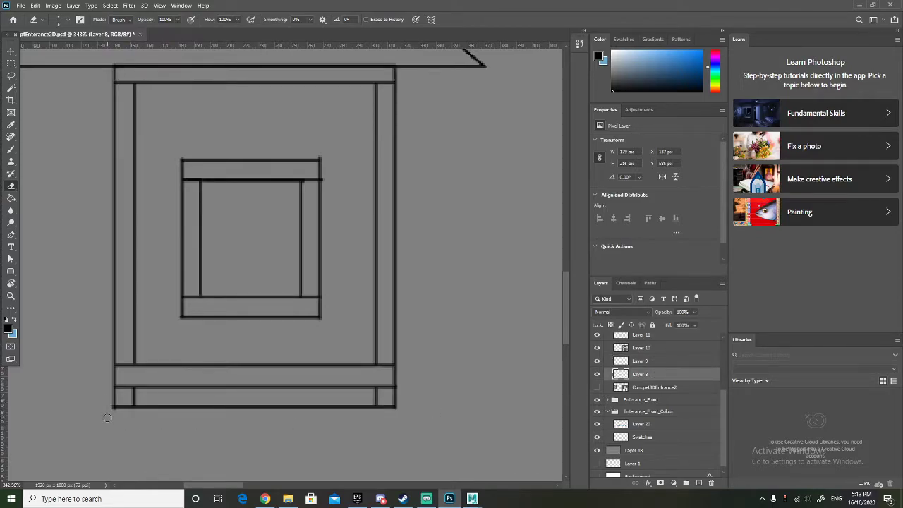
{"action": "scroll", "coordinate": [445, 379], "scroll_direction": "down", "scroll_amount": 4}
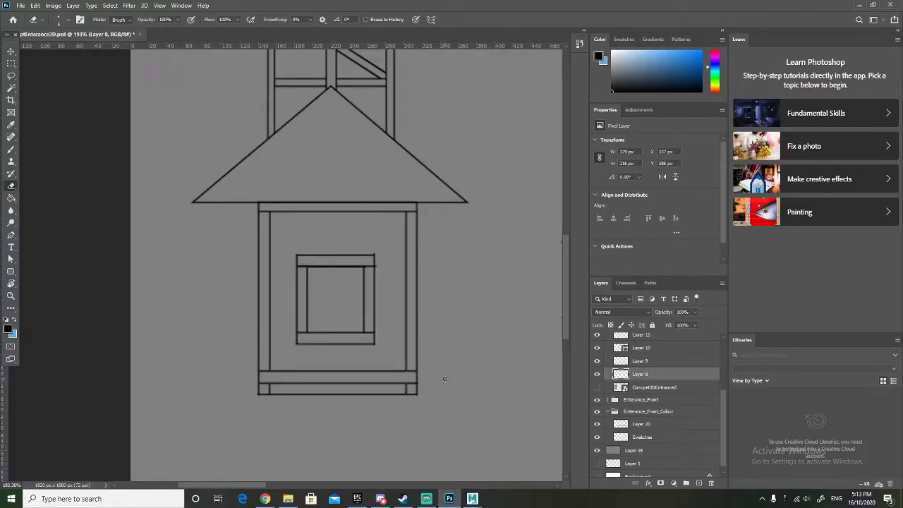
Collapse the Enterance_Side group, make Layer 20 active again and bring light blue back as the foreground colour.
{"action": "scroll", "coordinate": [448, 376], "scroll_direction": "up", "scroll_amount": 3}
{"action": "scroll", "coordinate": [600, 395], "scroll_direction": "up", "scroll_amount": 2}
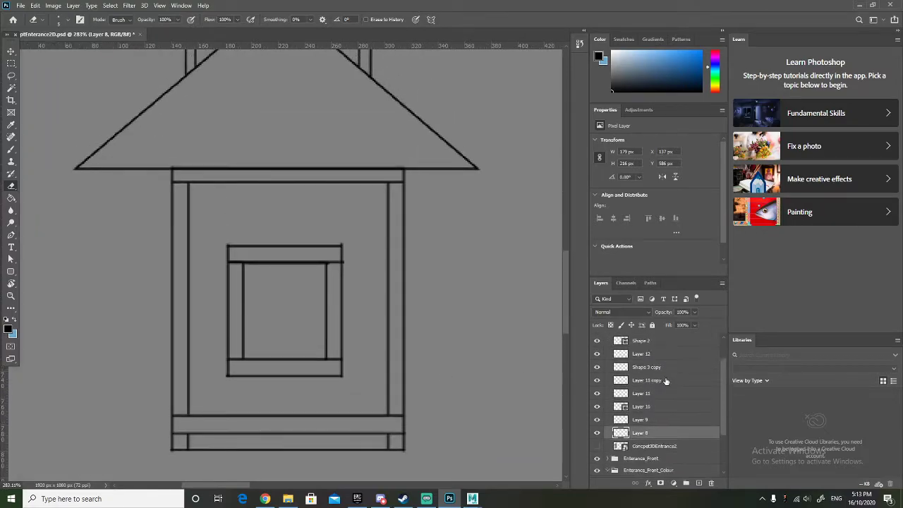
{"action": "scroll", "coordinate": [598, 411], "scroll_direction": "up", "scroll_amount": 2}
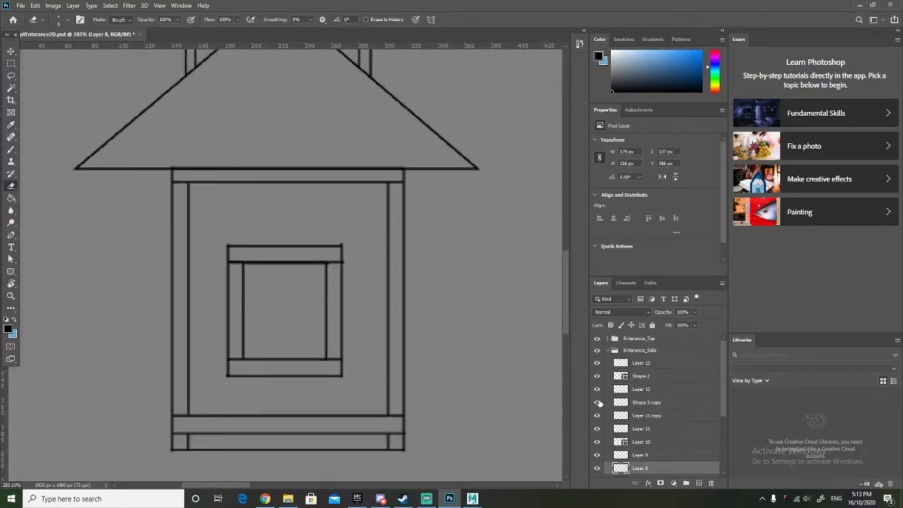
{"action": "left_click", "coordinate": [606, 350]}
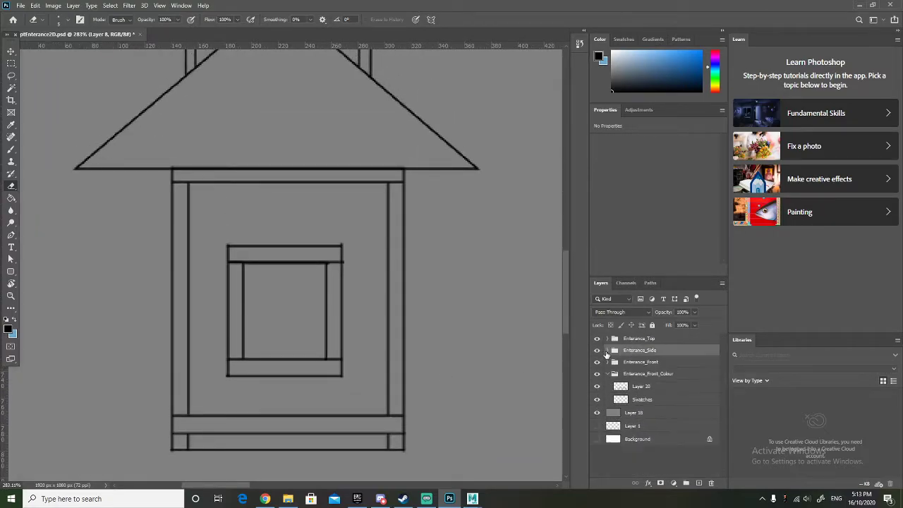
{"action": "left_click", "coordinate": [661, 389]}
{"action": "key", "text": "x"}
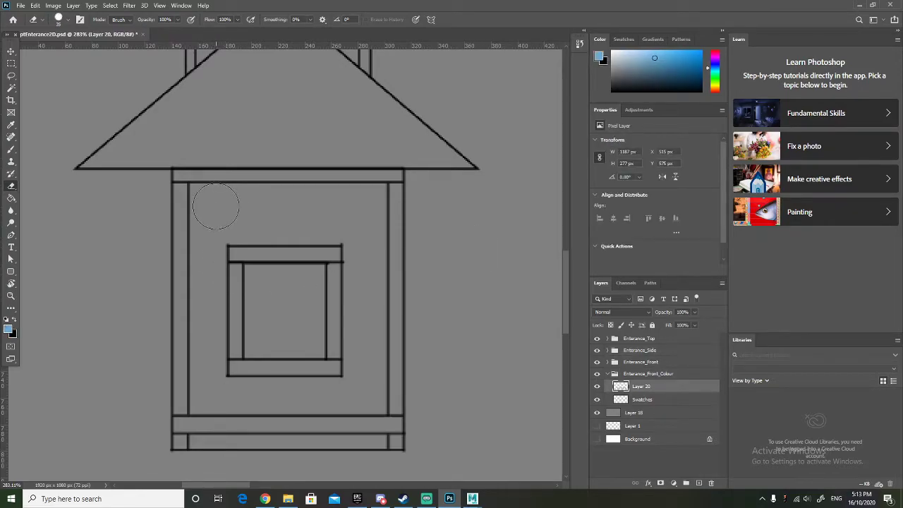
{"action": "key", "text": "bracketright"}
{"action": "scroll", "coordinate": [361, 308], "scroll_direction": "down", "scroll_amount": 5}
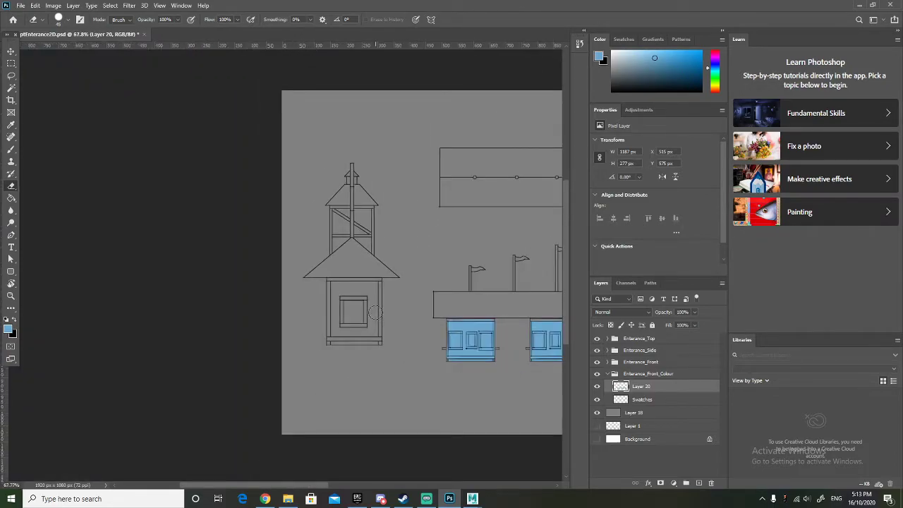
{"action": "left_click", "coordinate": [598, 387]}
{"action": "left_click", "coordinate": [597, 387]}
{"action": "left_click_drag", "start_coordinate": [447, 309], "coordinate": [458, 341]}
{"action": "key", "text": "ctrl+z"}
{"action": "scroll", "coordinate": [357, 309], "scroll_direction": "up", "scroll_amount": 3}
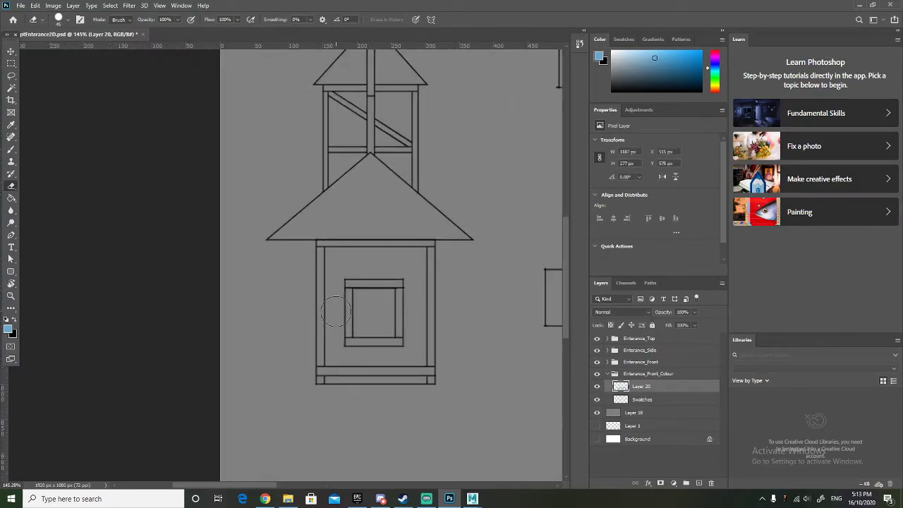
Paint the side view's ground-floor walls and base light blue around the window, finishing the edges with a 20 px brush.
{"action": "left_click", "coordinate": [11, 151]}
{"action": "scroll", "coordinate": [342, 261], "scroll_direction": "up", "scroll_amount": 2}
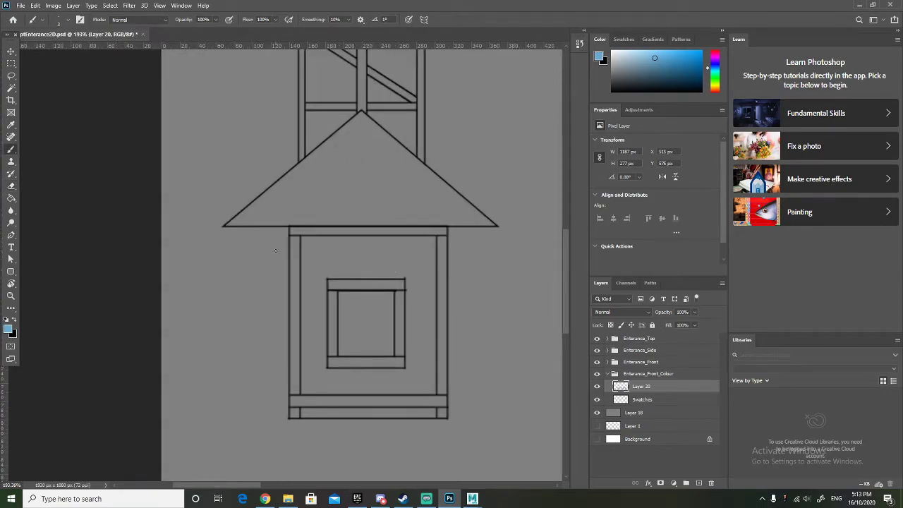
{"action": "key", "text": "bracketright"}
{"action": "key", "text": "bracketright"}
{"action": "key", "text": "bracketright"}
{"action": "mouse_move", "coordinate": [311, 249]}
{"action": "left_mouse_down"}
{"action": "mouse_move", "coordinate": [426, 248]}
{"action": "mouse_move", "coordinate": [419, 335]}
{"action": "mouse_move", "coordinate": [425, 399]}
{"action": "left_mouse_up"}
{"action": "scroll", "coordinate": [427, 400], "scroll_direction": "up", "scroll_amount": 3}
{"action": "key", "text": "bracketleft"}
{"action": "key", "text": "bracketleft"}
{"action": "key", "text": "bracketleft"}
{"action": "mouse_move", "coordinate": [435, 416]}
{"action": "left_mouse_down"}
{"action": "mouse_move", "coordinate": [277, 405]}
{"action": "mouse_move", "coordinate": [221, 414]}
{"action": "mouse_move", "coordinate": [234, 363]}
{"action": "mouse_move", "coordinate": [237, 179]}
{"action": "mouse_move", "coordinate": [256, 207]}
{"action": "mouse_move", "coordinate": [248, 195]}
{"action": "mouse_move", "coordinate": [414, 197]}
{"action": "mouse_move", "coordinate": [408, 359]}
{"action": "mouse_move", "coordinate": [270, 357]}
{"action": "mouse_move", "coordinate": [240, 359]}
{"action": "mouse_move", "coordinate": [237, 370]}
{"action": "mouse_move", "coordinate": [240, 389]}
{"action": "mouse_move", "coordinate": [414, 382]}
{"action": "mouse_move", "coordinate": [412, 399]}
{"action": "mouse_move", "coordinate": [237, 391]}
{"action": "mouse_move", "coordinate": [255, 363]}
{"action": "mouse_move", "coordinate": [249, 181]}
{"action": "mouse_move", "coordinate": [246, 375]}
{"action": "left_mouse_up"}
Paint light blue along both slopes of the main roof inside the side view's tower, starting with 20 px and edging with 8 px.
{"action": "scroll", "coordinate": [325, 348], "scroll_direction": "down", "scroll_amount": 5}
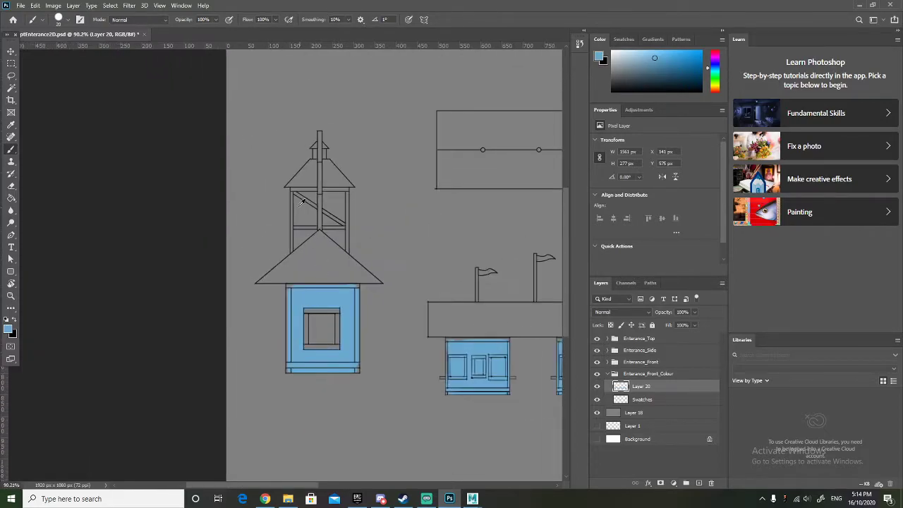
{"action": "scroll", "coordinate": [303, 204], "scroll_direction": "up", "scroll_amount": 5}
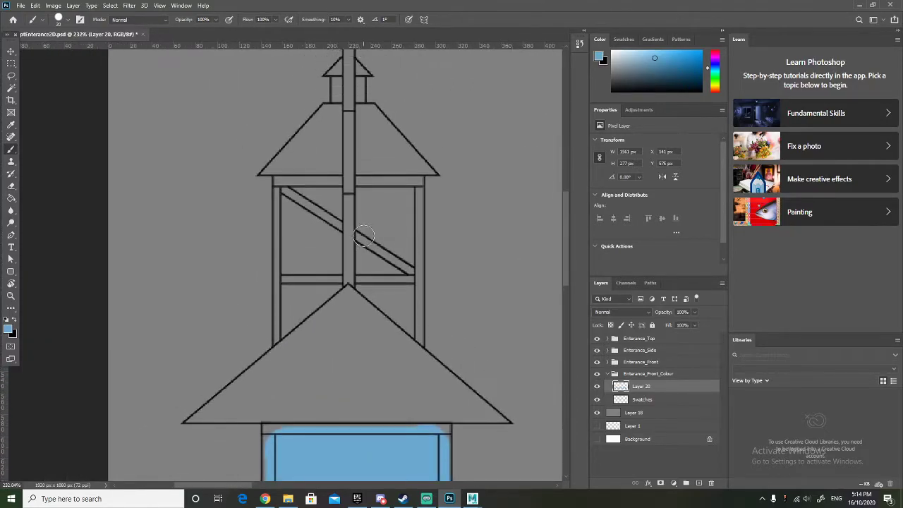
{"action": "scroll", "coordinate": [363, 236], "scroll_direction": "right", "scroll_amount": 2}
{"action": "scroll", "coordinate": [255, 300], "scroll_direction": "up", "scroll_amount": 2}
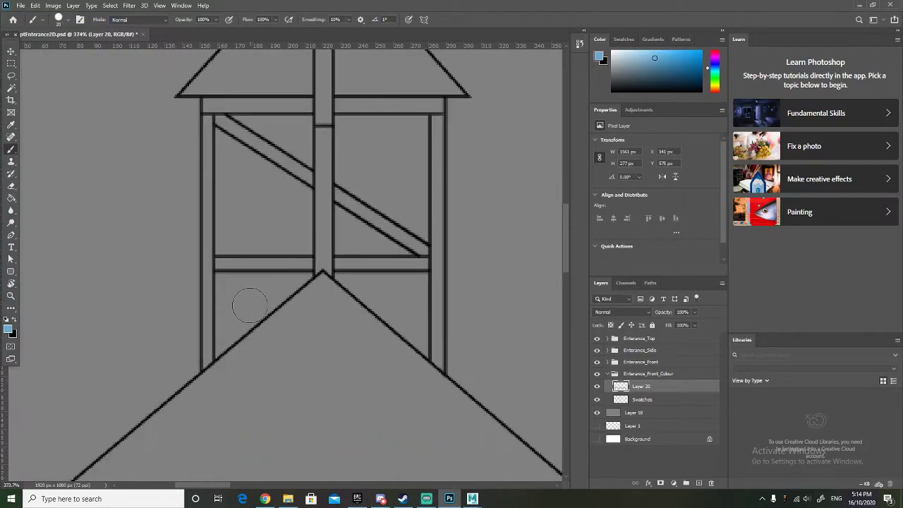
{"action": "mouse_move", "coordinate": [230, 326]}
{"action": "left_mouse_down"}
{"action": "mouse_move", "coordinate": [300, 267]}
{"action": "mouse_move", "coordinate": [237, 316]}
{"action": "left_mouse_up"}
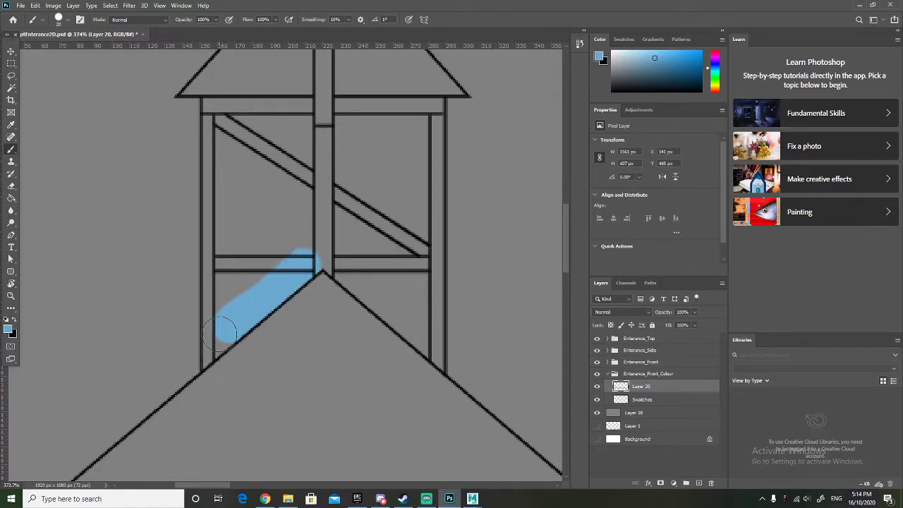
{"action": "key", "text": "bracketleft"}
{"action": "key", "text": "bracketleft"}
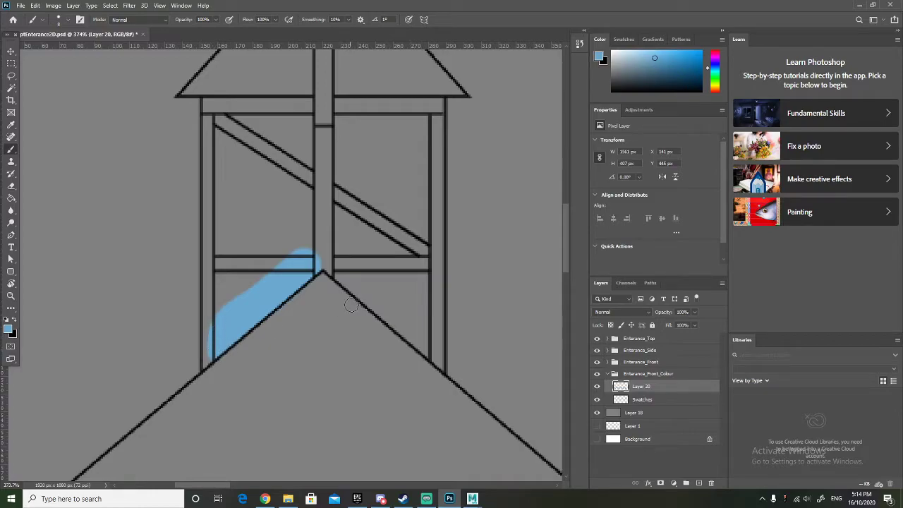
{"action": "left_click_drag", "start_coordinate": [352, 284], "coordinate": [428, 348]}
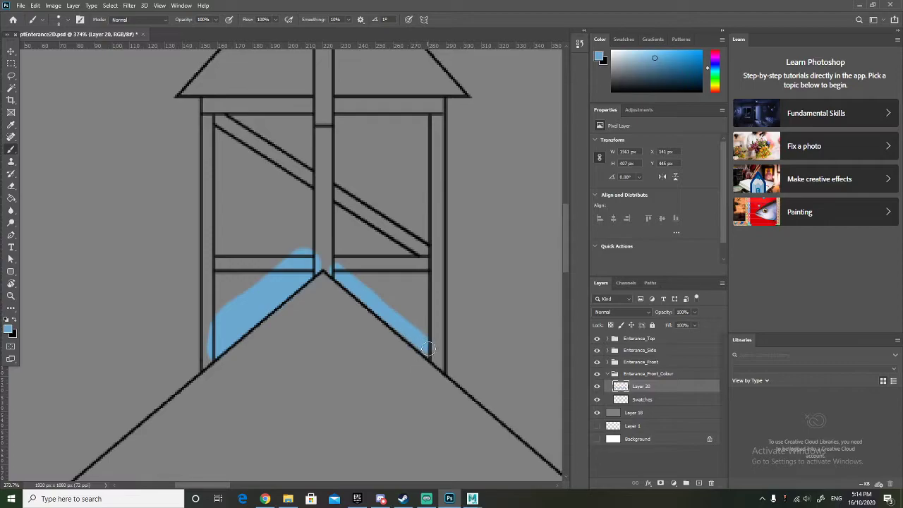
Fill the right half of the side view's tower with light blue, from the roof slope up to the top beam.
{"action": "scroll", "coordinate": [436, 357], "scroll_direction": "up", "scroll_amount": 4}
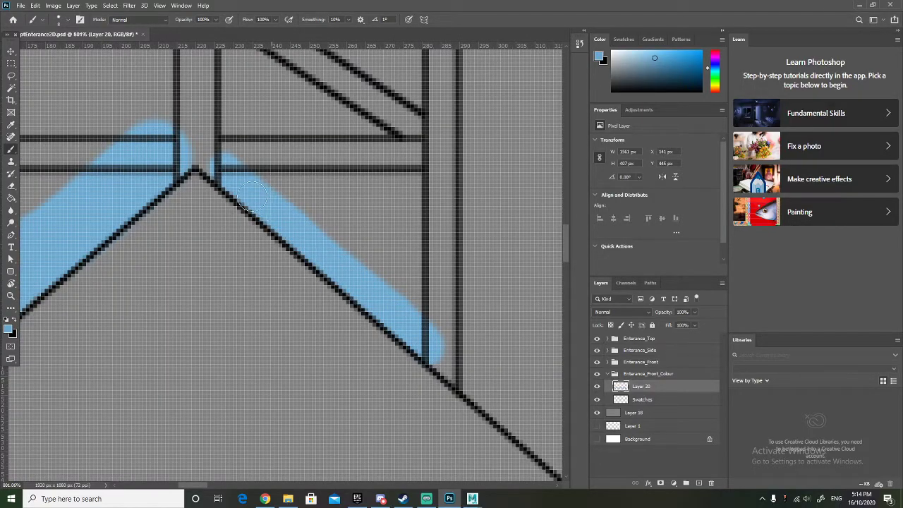
{"action": "scroll", "coordinate": [215, 292], "scroll_direction": "down", "scroll_amount": 3}
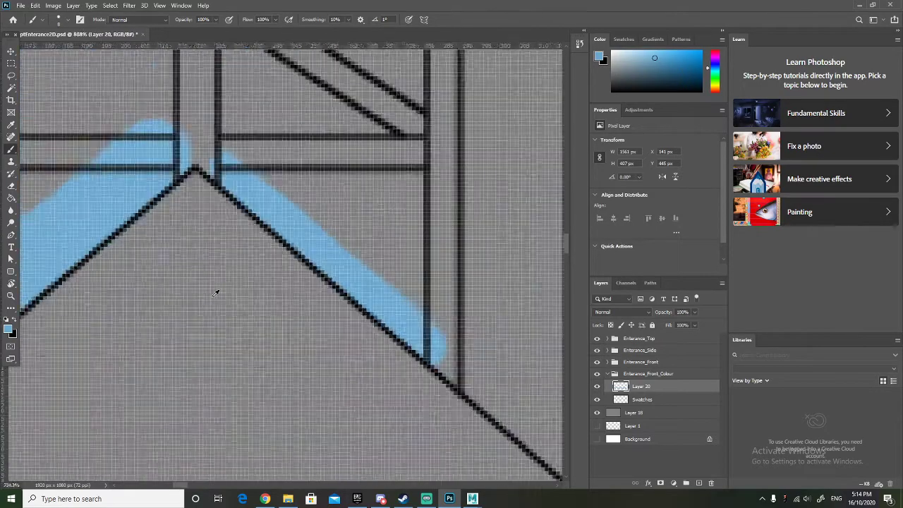
{"action": "scroll", "coordinate": [177, 326], "scroll_direction": "down", "scroll_amount": 2}
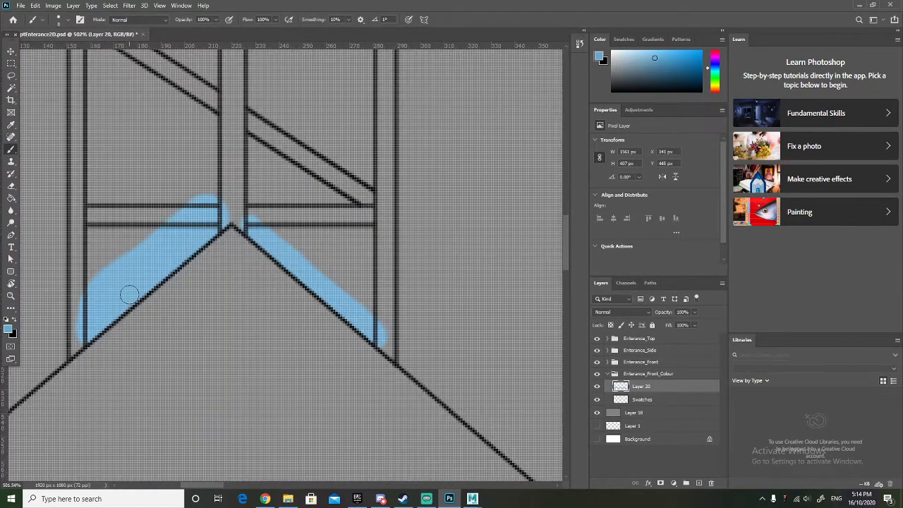
{"action": "scroll", "coordinate": [290, 240], "scroll_direction": "down", "scroll_amount": 1}
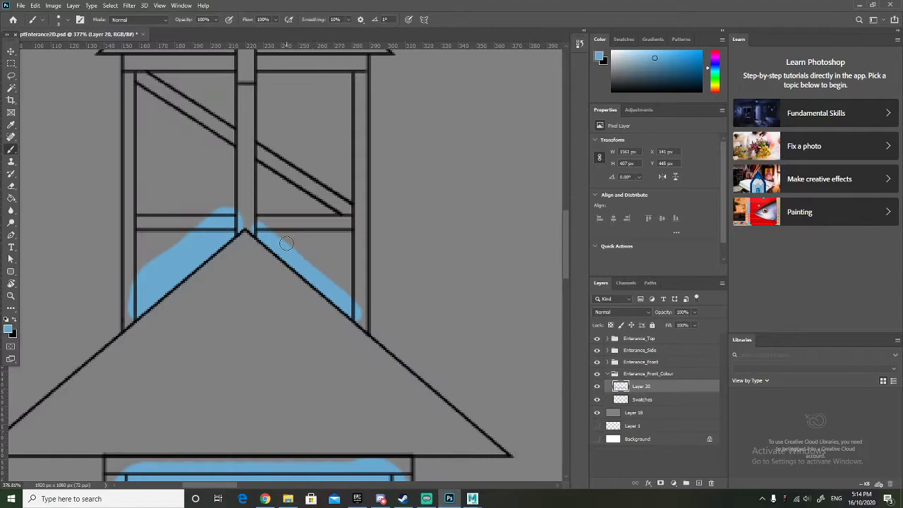
{"action": "scroll", "coordinate": [286, 243], "scroll_direction": "up", "scroll_amount": 2}
{"action": "mouse_move", "coordinate": [271, 276]}
{"action": "left_mouse_down"}
{"action": "mouse_move", "coordinate": [349, 350]}
{"action": "mouse_move", "coordinate": [335, 295]}
{"action": "mouse_move", "coordinate": [335, 238]}
{"action": "mouse_move", "coordinate": [343, 308]}
{"action": "mouse_move", "coordinate": [340, 237]}
{"action": "mouse_move", "coordinate": [323, 302]}
{"action": "mouse_move", "coordinate": [275, 251]}
{"action": "mouse_move", "coordinate": [264, 272]}
{"action": "mouse_move", "coordinate": [267, 135]}
{"action": "mouse_move", "coordinate": [343, 133]}
{"action": "mouse_move", "coordinate": [357, 258]}
{"action": "mouse_move", "coordinate": [308, 278]}
{"action": "mouse_move", "coordinate": [270, 252]}
{"action": "mouse_move", "coordinate": [280, 153]}
{"action": "mouse_move", "coordinate": [319, 147]}
{"action": "mouse_move", "coordinate": [342, 173]}
{"action": "mouse_move", "coordinate": [335, 248]}
{"action": "mouse_move", "coordinate": [307, 271]}
{"action": "mouse_move", "coordinate": [282, 175]}
{"action": "mouse_move", "coordinate": [321, 163]}
{"action": "mouse_move", "coordinate": [316, 254]}
{"action": "mouse_move", "coordinate": [294, 186]}
{"action": "mouse_move", "coordinate": [303, 220]}
{"action": "mouse_move", "coordinate": [305, 160]}
{"action": "mouse_move", "coordinate": [308, 229]}
{"action": "left_mouse_up"}
Fill the left half of the side view's tower with light blue up to the top beam, using a 15 px brush.
{"action": "left_click", "coordinate": [11, 186]}
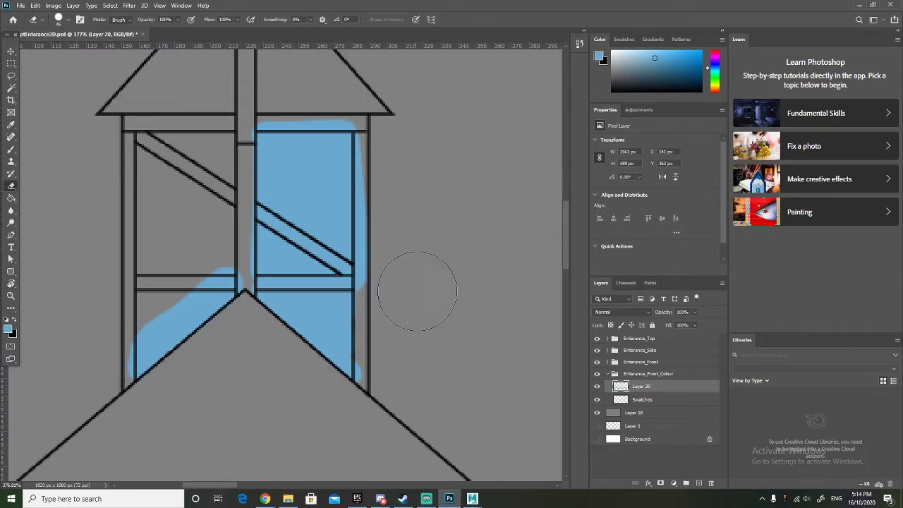
{"action": "left_click", "coordinate": [12, 149]}
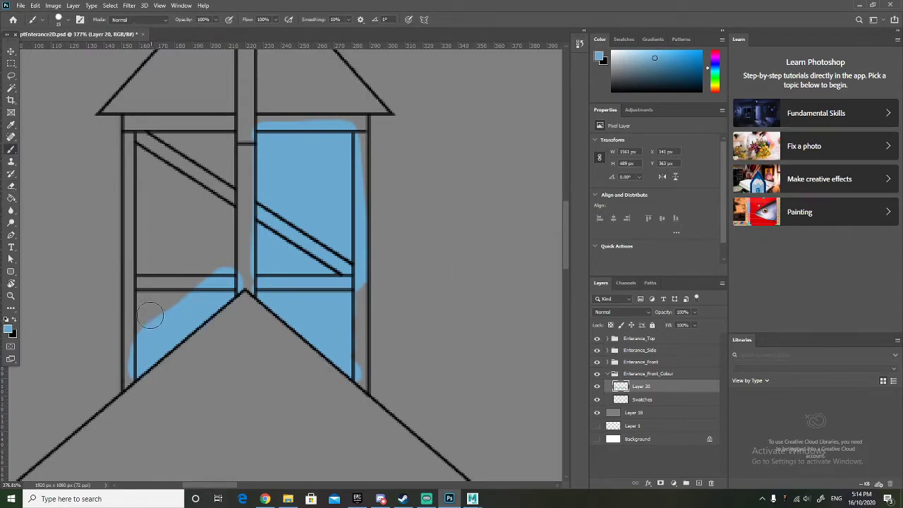
{"action": "mouse_move", "coordinate": [147, 340]}
{"action": "left_mouse_down"}
{"action": "mouse_move", "coordinate": [149, 142]}
{"action": "mouse_move", "coordinate": [141, 137]}
{"action": "mouse_move", "coordinate": [215, 133]}
{"action": "mouse_move", "coordinate": [230, 146]}
{"action": "mouse_move", "coordinate": [219, 284]}
{"action": "mouse_move", "coordinate": [157, 309]}
{"action": "mouse_move", "coordinate": [171, 138]}
{"action": "mouse_move", "coordinate": [211, 149]}
{"action": "mouse_move", "coordinate": [211, 213]}
{"action": "mouse_move", "coordinate": [185, 297]}
{"action": "mouse_move", "coordinate": [174, 238]}
{"action": "mouse_move", "coordinate": [192, 151]}
{"action": "mouse_move", "coordinate": [191, 264]}
{"action": "left_mouse_up"}
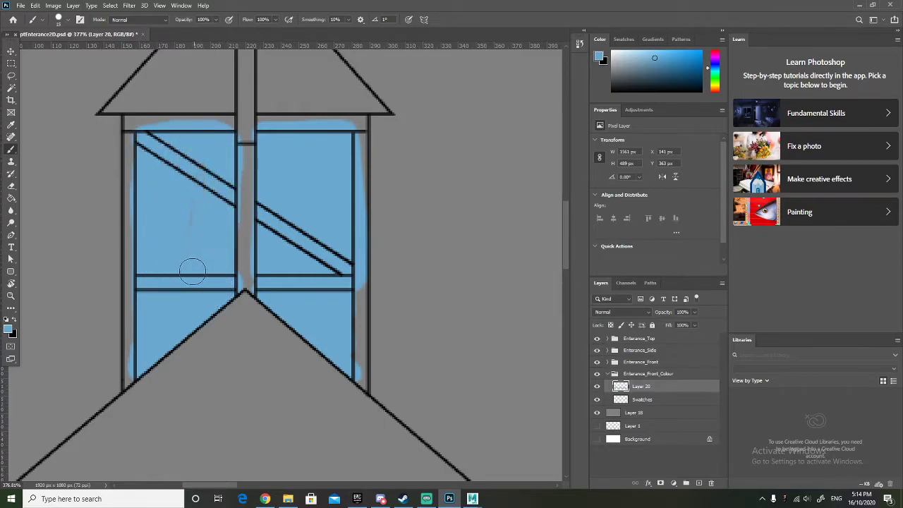
Add a new layer above the light blue wall layer and sample the off-white palette swatch as the paint colour.
{"action": "scroll", "coordinate": [192, 258], "scroll_direction": "down", "scroll_amount": 2}
{"action": "scroll", "coordinate": [192, 258], "scroll_direction": "down", "scroll_amount": 5}
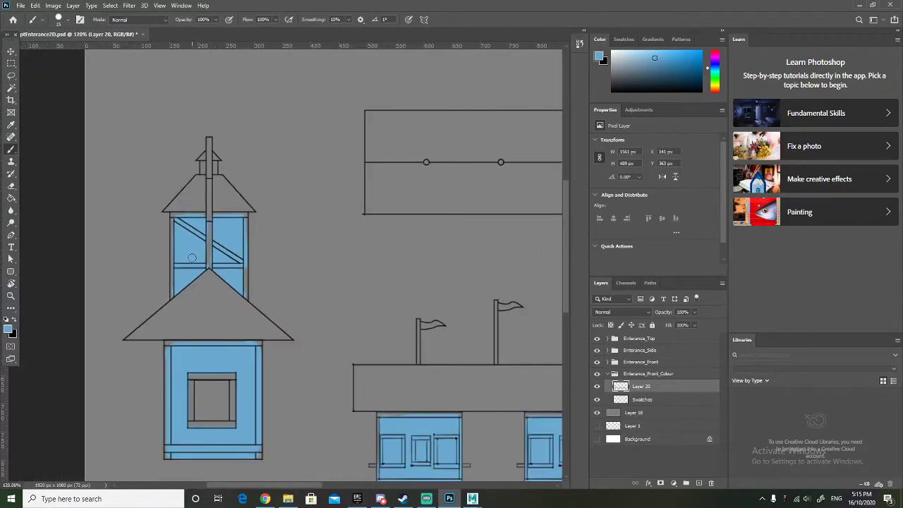
{"action": "scroll", "coordinate": [152, 276], "scroll_direction": "up", "scroll_amount": 2}
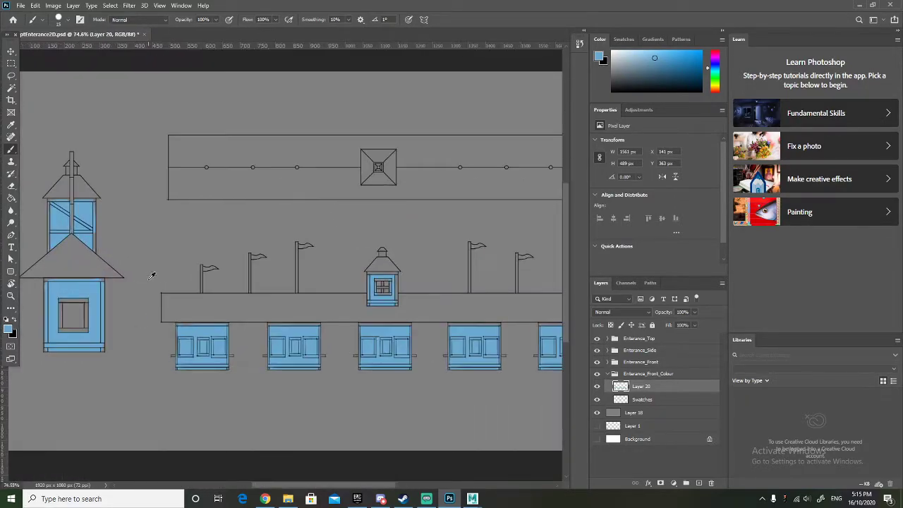
{"action": "left_click", "coordinate": [697, 482]}
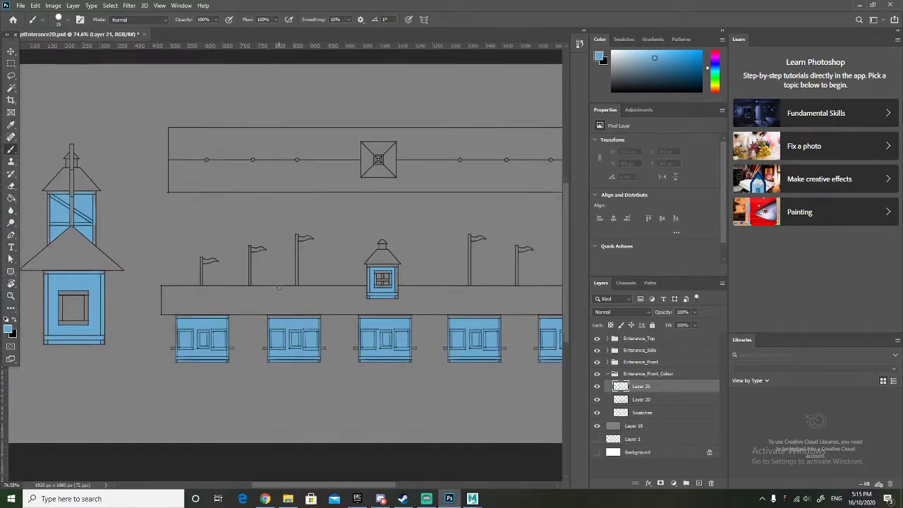
{"action": "scroll", "coordinate": [276, 286], "scroll_direction": "down", "scroll_amount": 2}
{"action": "left_click", "coordinate": [480, 150], "text": "alt"}
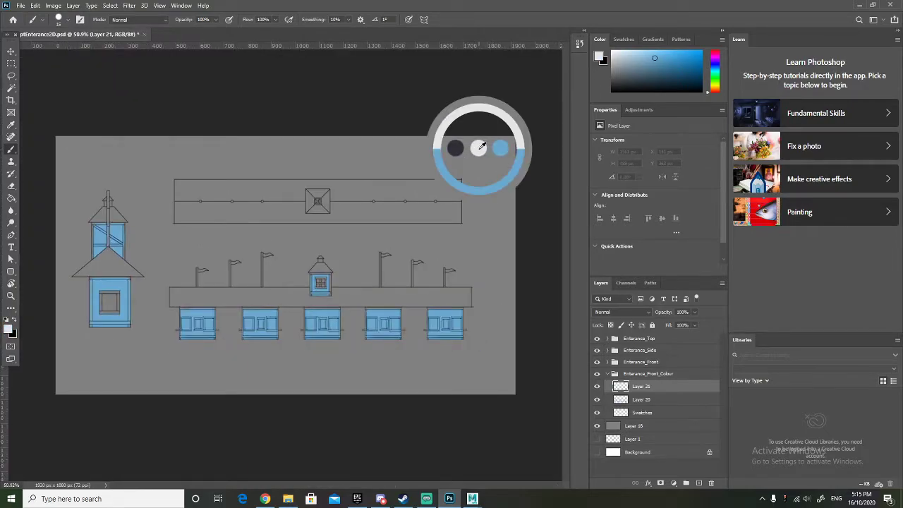
Paint the ground-floor corner posts, top beam and lower horizontal beam of the side view off-white with a smaller brush.
{"action": "scroll", "coordinate": [135, 260], "scroll_direction": "up", "scroll_amount": 4}
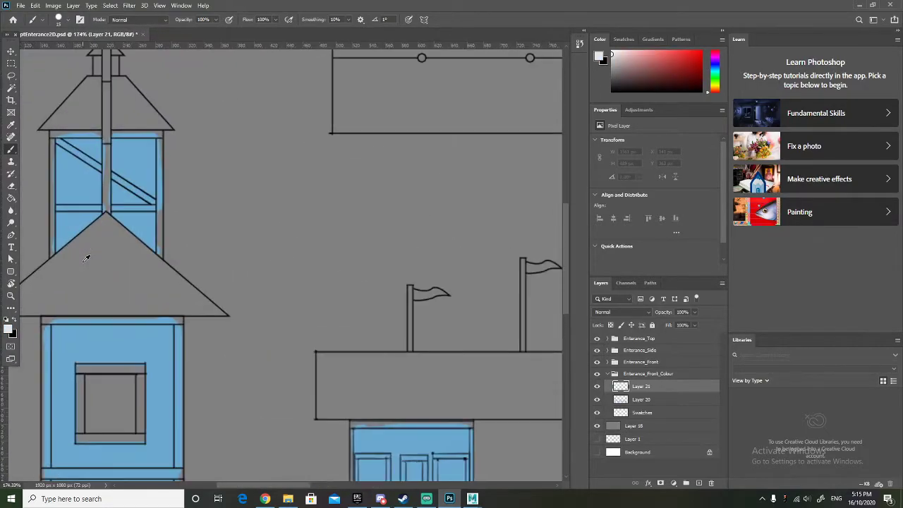
{"action": "scroll", "coordinate": [58, 299], "scroll_direction": "up", "scroll_amount": 2}
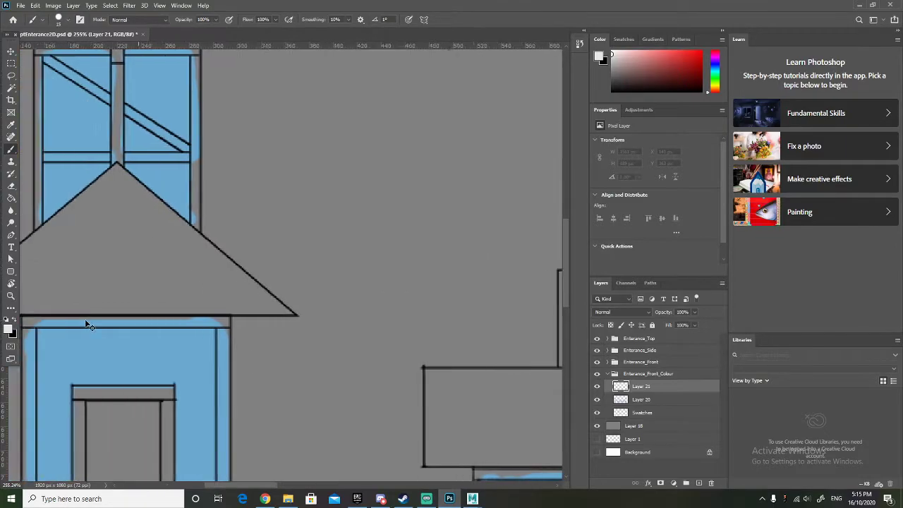
{"action": "scroll", "coordinate": [85, 321], "scroll_direction": "down", "scroll_amount": 4}
{"action": "scroll", "coordinate": [120, 364], "scroll_direction": "up", "scroll_amount": 2}
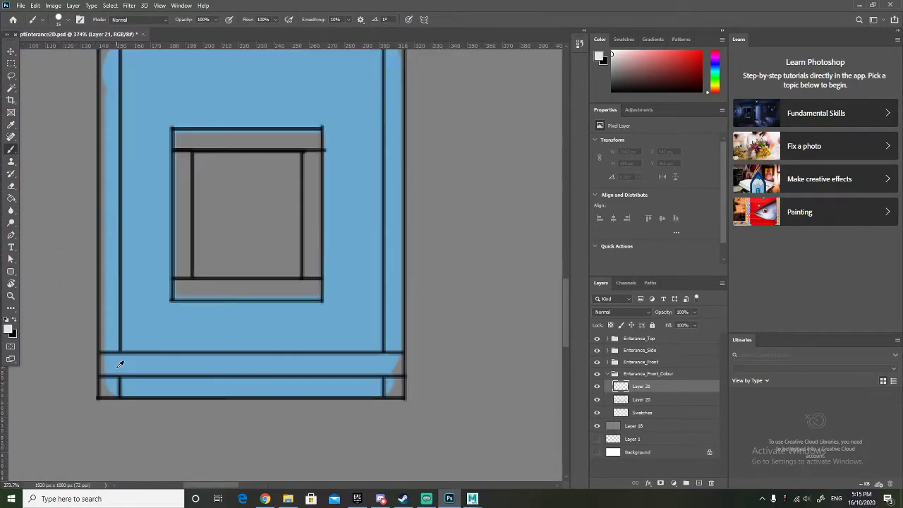
{"action": "key", "text": "bracketleft"}
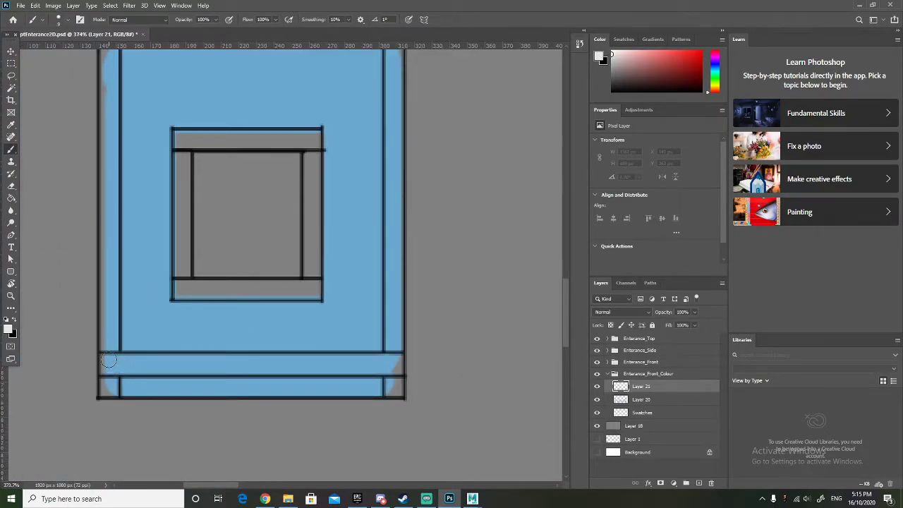
{"action": "mouse_move", "coordinate": [104, 360]}
{"action": "left_mouse_down"}
{"action": "mouse_move", "coordinate": [395, 359]}
{"action": "mouse_move", "coordinate": [397, 391]}
{"action": "mouse_move", "coordinate": [390, 363]}
{"action": "mouse_move", "coordinate": [106, 373]}
{"action": "mouse_move", "coordinate": [104, 363]}
{"action": "mouse_move", "coordinate": [106, 392]}
{"action": "mouse_move", "coordinate": [114, 390]}
{"action": "mouse_move", "coordinate": [113, 166]}
{"action": "left_mouse_up"}
{"action": "scroll", "coordinate": [130, 241], "scroll_direction": "up", "scroll_amount": 1}
{"action": "scroll", "coordinate": [130, 242], "scroll_direction": "up", "scroll_amount": 3}
{"action": "mouse_move", "coordinate": [108, 455]}
{"action": "left_mouse_down"}
{"action": "mouse_move", "coordinate": [106, 139]}
{"action": "mouse_move", "coordinate": [397, 138]}
{"action": "mouse_move", "coordinate": [387, 469]}
{"action": "mouse_move", "coordinate": [401, 356]}
{"action": "mouse_move", "coordinate": [399, 230]}
{"action": "mouse_move", "coordinate": [378, 146]}
{"action": "mouse_move", "coordinate": [386, 143]}
{"action": "mouse_move", "coordinate": [105, 141]}
{"action": "mouse_move", "coordinate": [114, 145]}
{"action": "mouse_move", "coordinate": [107, 330]}
{"action": "left_mouse_up"}
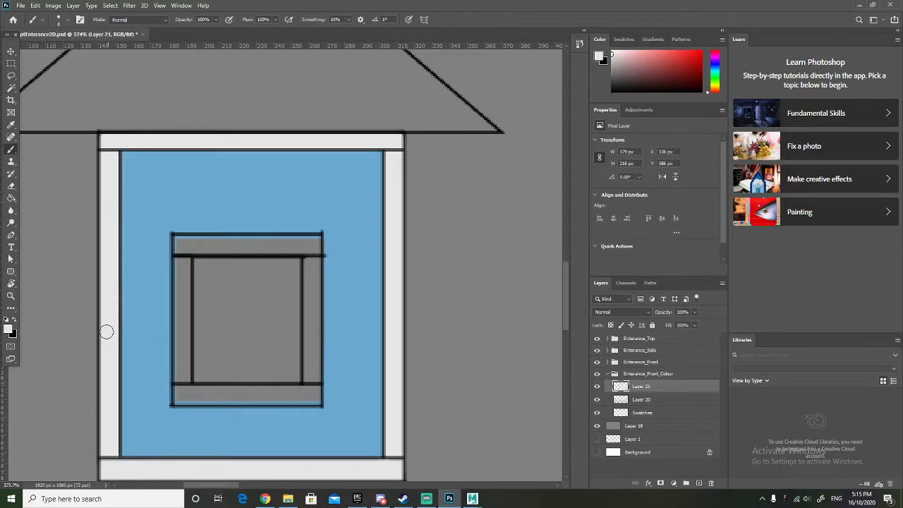
{"action": "scroll", "coordinate": [107, 333], "scroll_direction": "down", "scroll_amount": 3}
{"action": "scroll", "coordinate": [109, 335], "scroll_direction": "down", "scroll_amount": 2}
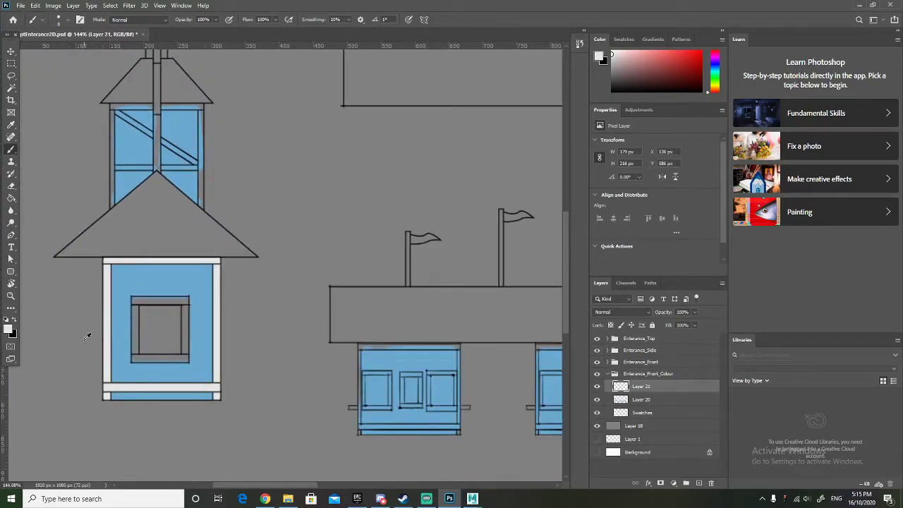
{"action": "scroll", "coordinate": [83, 340], "scroll_direction": "up", "scroll_amount": 5}
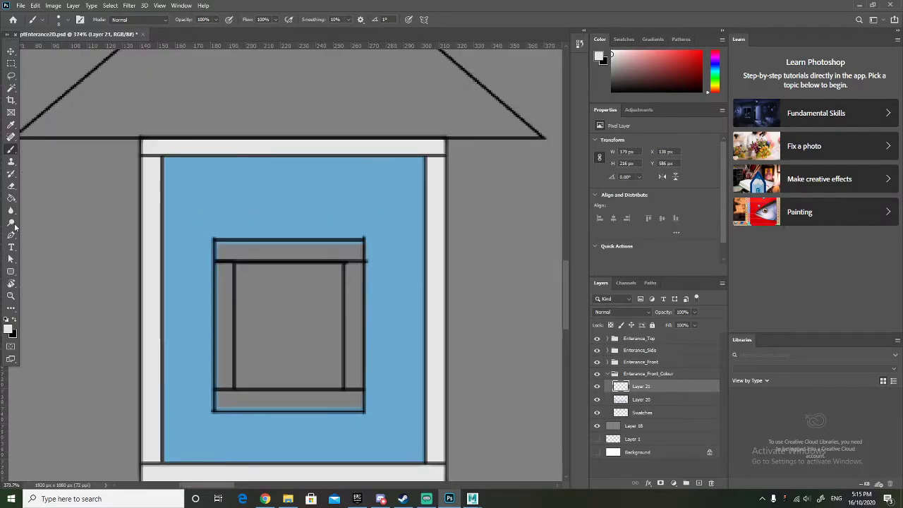
Erase off-white spill along the inner edge of the side view's left ground-floor post with an 8 px eraser.
{"action": "left_click", "coordinate": [11, 186]}
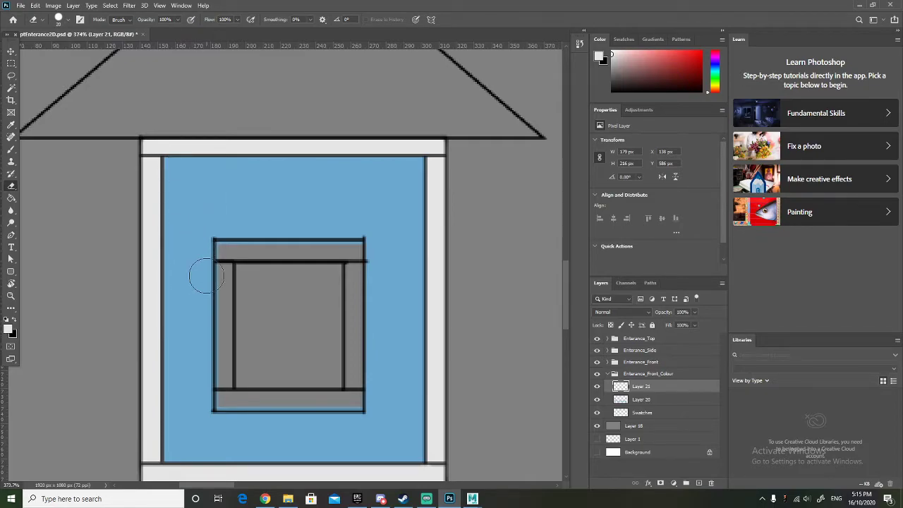
{"action": "scroll", "coordinate": [206, 277], "scroll_direction": "up", "scroll_amount": 5}
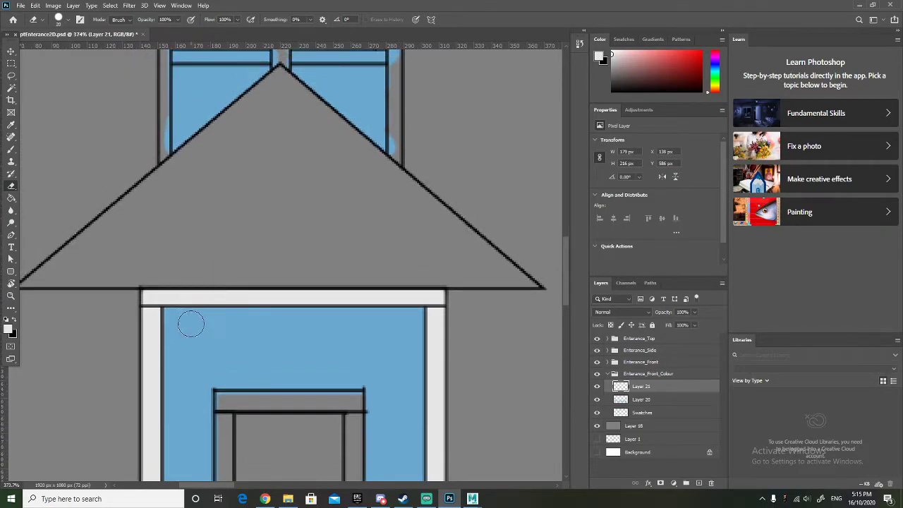
{"action": "key", "text": "bracketleft"}
{"action": "key", "text": "bracketleft"}
{"action": "key", "text": "bracketleft"}
{"action": "key", "text": "bracketleft"}
{"action": "key", "text": "bracketleft"}
{"action": "scroll", "coordinate": [172, 452], "scroll_direction": "down", "scroll_amount": 1}
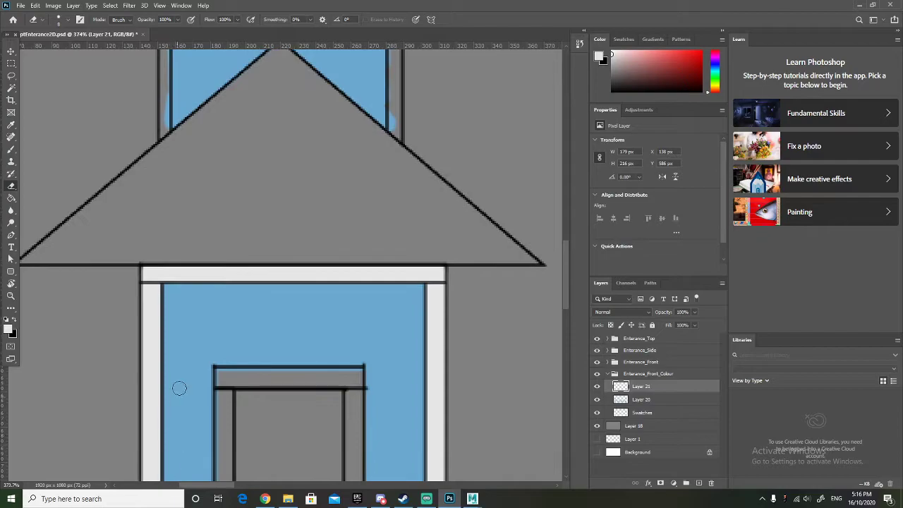
{"action": "scroll", "coordinate": [177, 397], "scroll_direction": "down", "scroll_amount": 3}
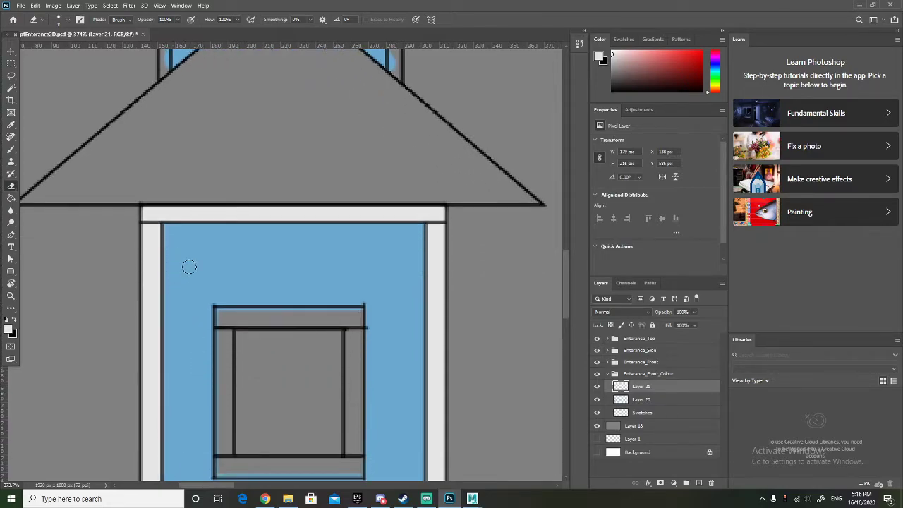
{"action": "scroll", "coordinate": [194, 268], "scroll_direction": "up", "scroll_amount": 1}
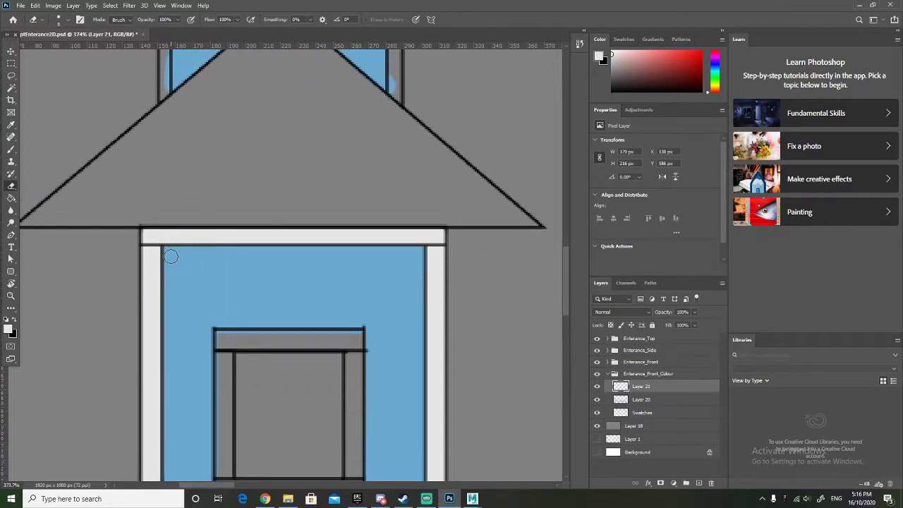
{"action": "scroll", "coordinate": [180, 452], "scroll_direction": "down", "scroll_amount": 5}
{"action": "left_click_drag", "start_coordinate": [171, 462], "coordinate": [172, 433]}
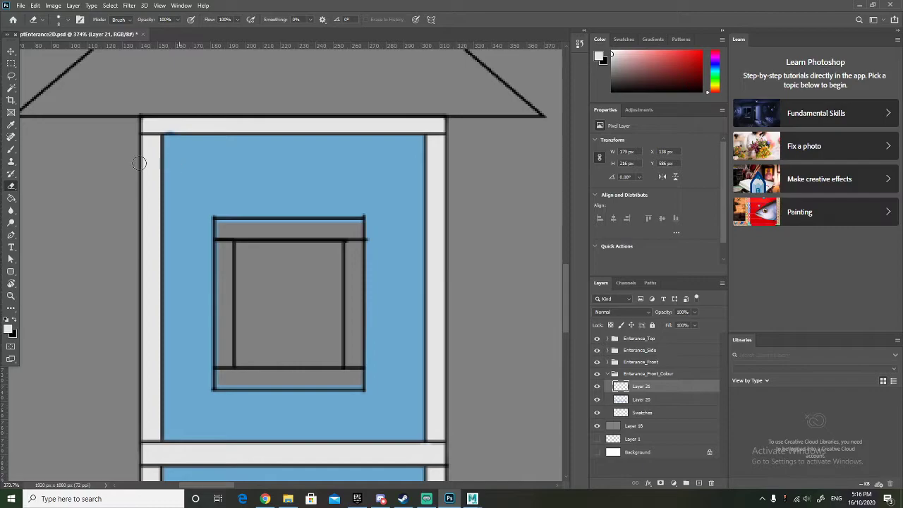
{"action": "left_click", "coordinate": [10, 137]}
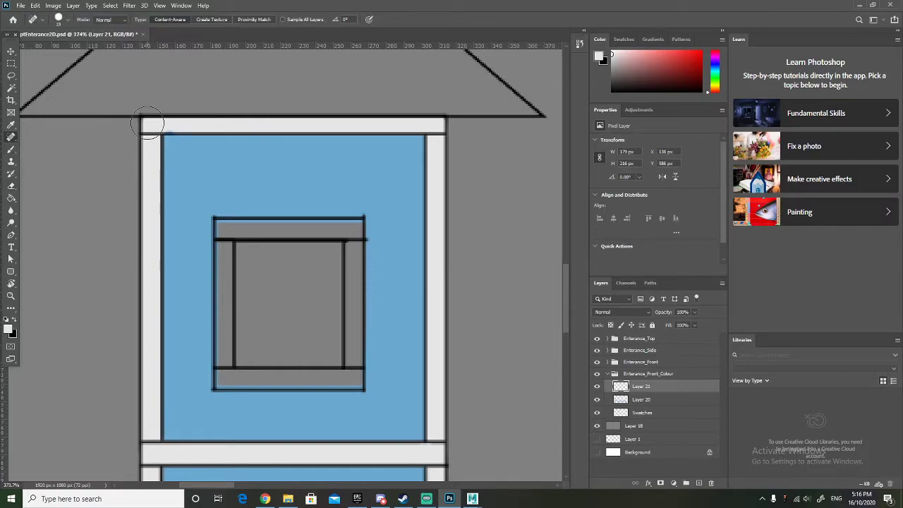
{"action": "key", "text": "bracketleft"}
{"action": "key", "text": "bracketleft"}
Paint the left post and the left half of the top beam of the side view's tower off-white.
{"action": "left_click", "coordinate": [11, 149]}
{"action": "scroll", "coordinate": [263, 194], "scroll_direction": "up", "scroll_amount": 10}
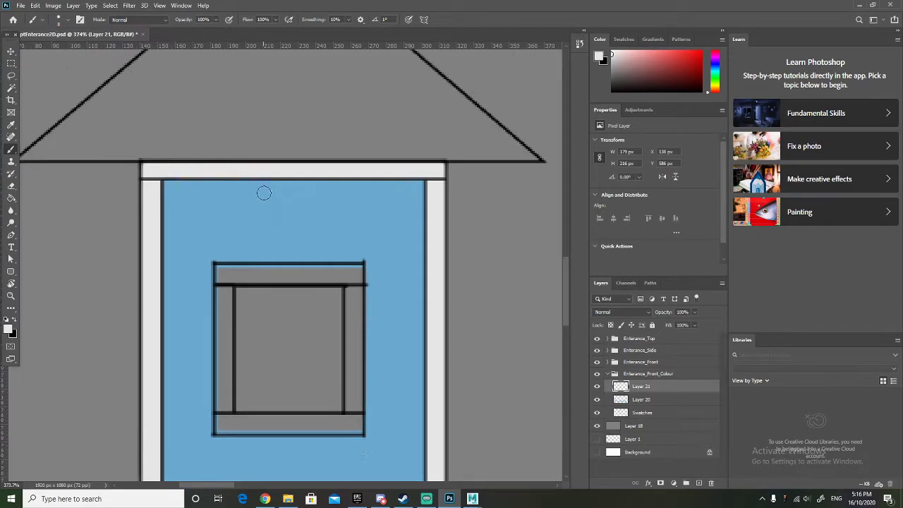
{"action": "scroll", "coordinate": [263, 194], "scroll_direction": "up", "scroll_amount": 4}
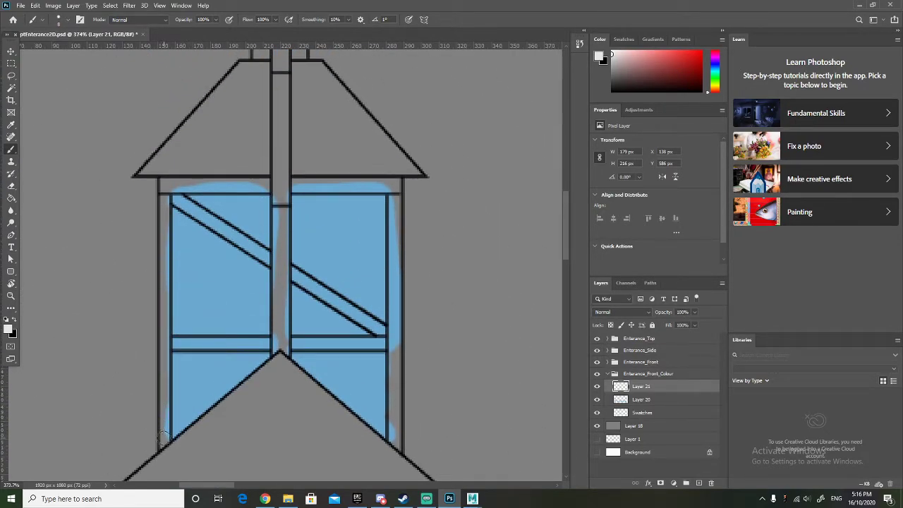
{"action": "mouse_move", "coordinate": [164, 438]}
{"action": "left_mouse_down"}
{"action": "mouse_move", "coordinate": [164, 184]}
{"action": "mouse_move", "coordinate": [265, 189]}
{"action": "mouse_move", "coordinate": [167, 189]}
{"action": "left_mouse_up"}
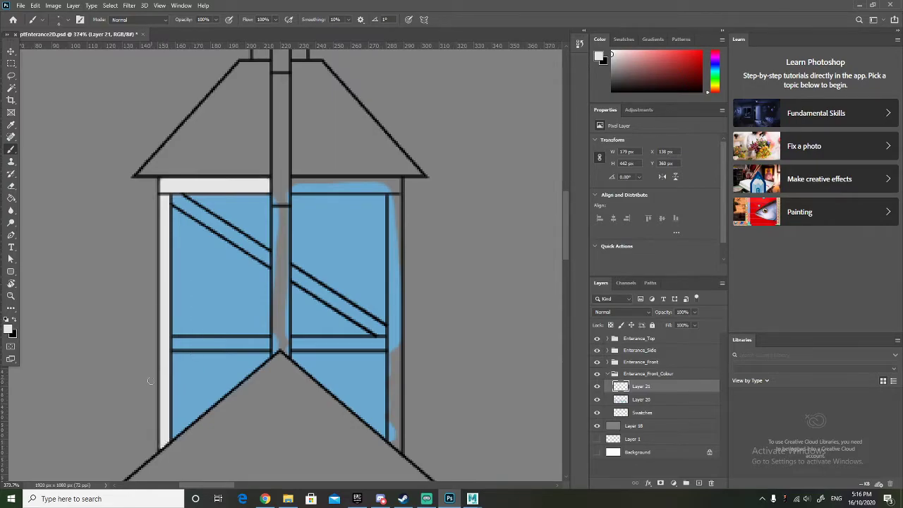
Paint the tower's horizontal crossbeam off-white on both sides of the central pole with a 5 px brush.
{"action": "mouse_move", "coordinate": [171, 343]}
{"action": "left_mouse_down"}
{"action": "mouse_move", "coordinate": [264, 344]}
{"action": "mouse_move", "coordinate": [171, 349]}
{"action": "left_mouse_up"}
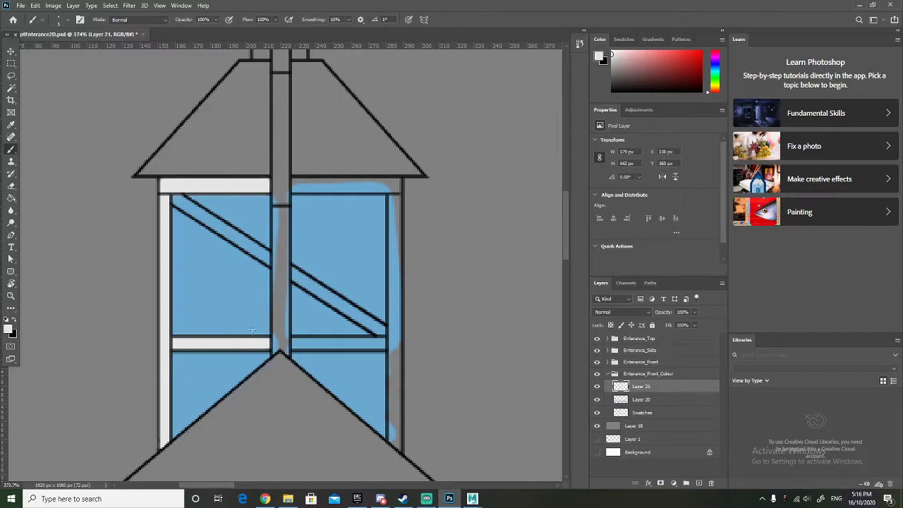
{"action": "left_click_drag", "start_coordinate": [308, 342], "coordinate": [393, 342]}
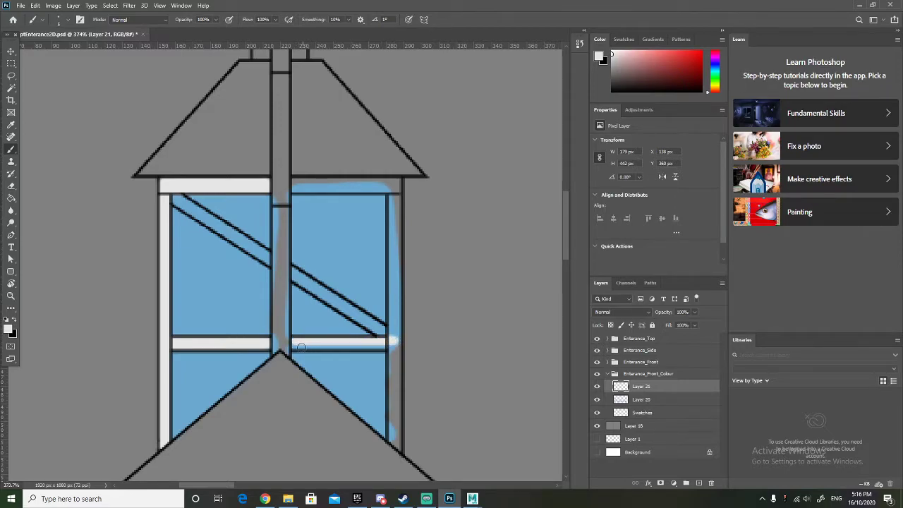
{"action": "left_click_drag", "start_coordinate": [296, 345], "coordinate": [390, 343]}
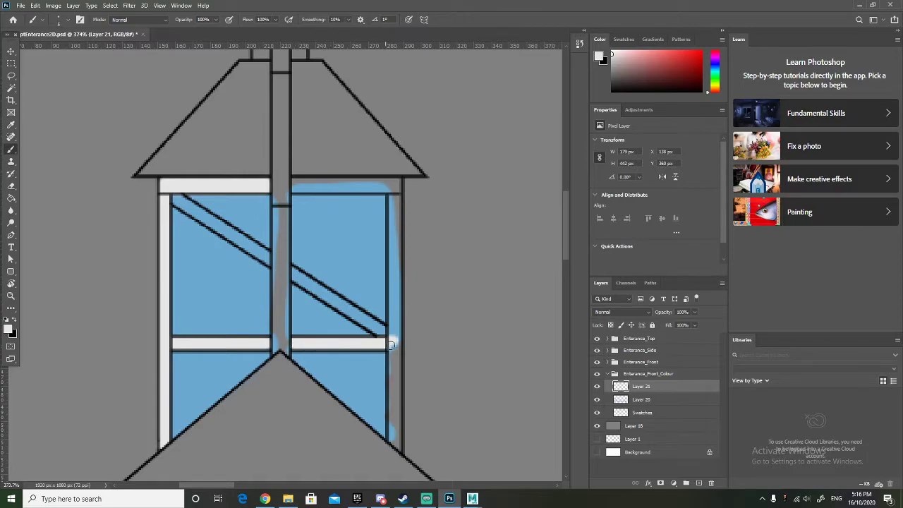
Paint the right half of the tower's top beam and its right post off-white down to the roof slope.
{"action": "left_click", "coordinate": [295, 181], "text": "shift"}
{"action": "key", "text": "ctrl+z"}
{"action": "mouse_move", "coordinate": [295, 181]}
{"action": "left_mouse_down"}
{"action": "mouse_move", "coordinate": [402, 185]}
{"action": "mouse_move", "coordinate": [295, 190]}
{"action": "left_mouse_up"}
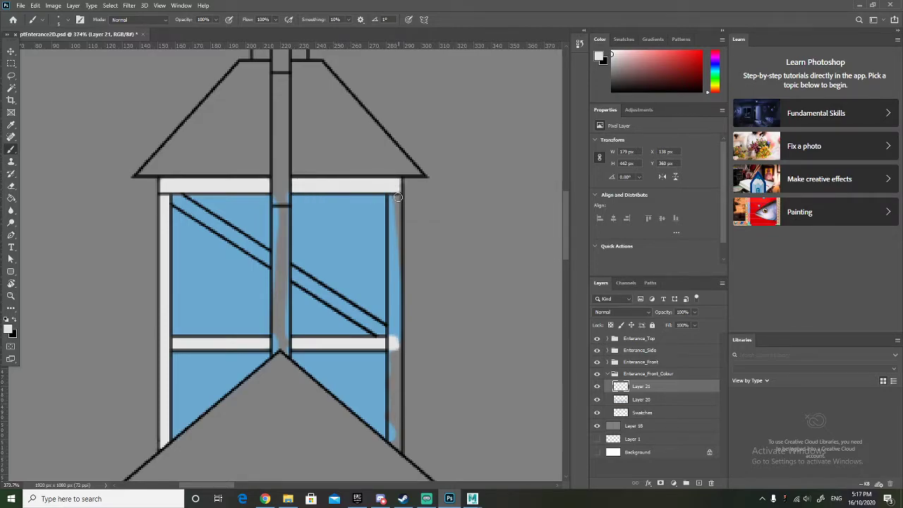
{"action": "scroll", "coordinate": [397, 196], "scroll_direction": "down", "scroll_amount": 1}
{"action": "mouse_move", "coordinate": [392, 179]}
{"action": "left_mouse_down"}
{"action": "mouse_move", "coordinate": [398, 432]}
{"action": "mouse_move", "coordinate": [386, 317]}
{"action": "mouse_move", "coordinate": [391, 166]}
{"action": "left_mouse_up"}
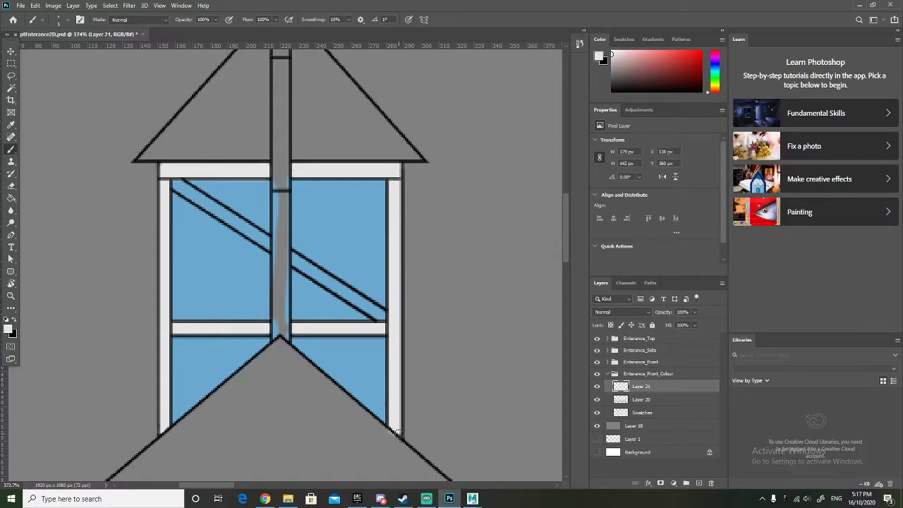
Paint the tower's diagonal brace off-white on both sides of the central pole, erasing spill from the left part.
{"action": "scroll", "coordinate": [376, 340], "scroll_direction": "up", "scroll_amount": 2}
{"action": "mouse_move", "coordinate": [262, 275]}
{"action": "left_mouse_down"}
{"action": "mouse_move", "coordinate": [266, 283]}
{"action": "mouse_move", "coordinate": [169, 221]}
{"action": "mouse_move", "coordinate": [254, 269]}
{"action": "left_mouse_up"}
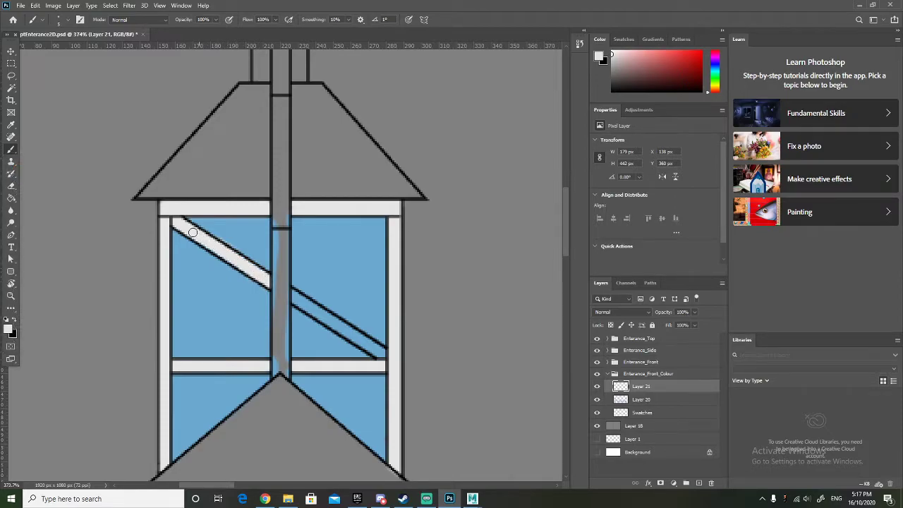
{"action": "left_click", "coordinate": [10, 186]}
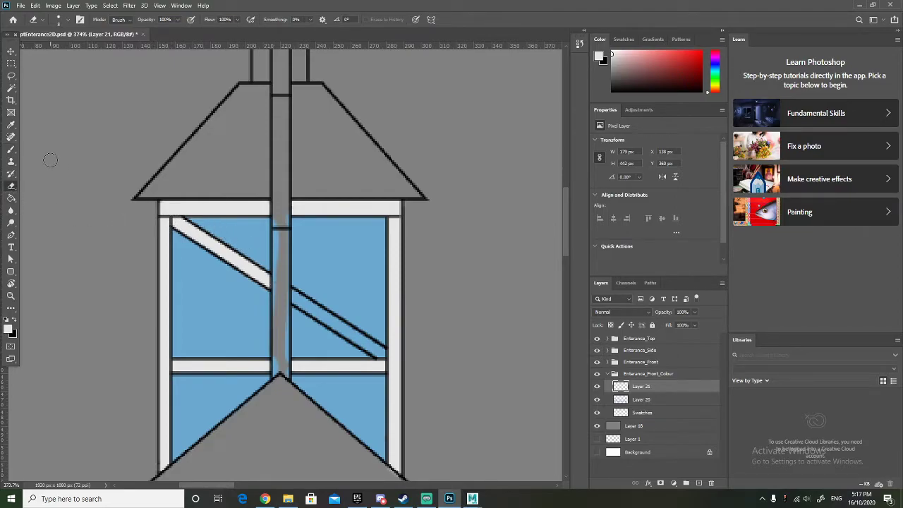
{"action": "left_click", "coordinate": [11, 148]}
{"action": "scroll", "coordinate": [353, 272], "scroll_direction": "down", "scroll_amount": 1}
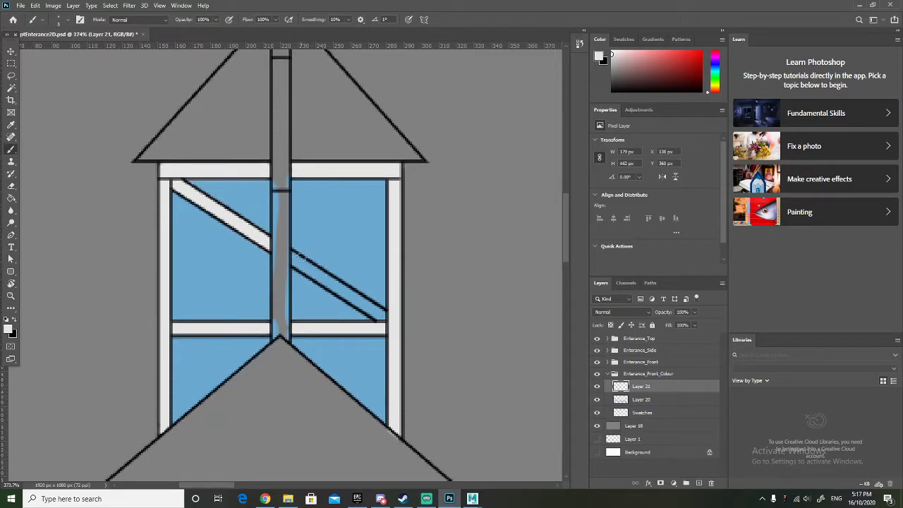
{"action": "left_click_drag", "start_coordinate": [295, 255], "coordinate": [382, 320]}
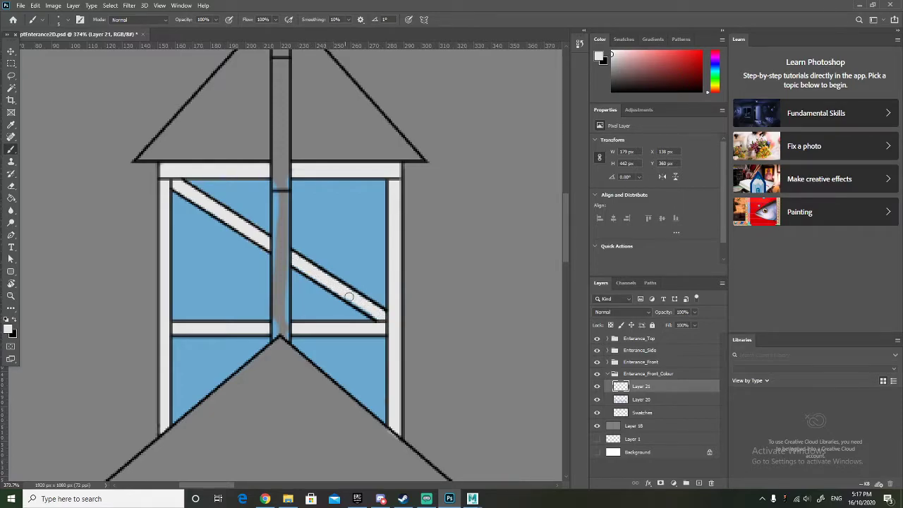
{"action": "scroll", "coordinate": [335, 275], "scroll_direction": "up", "scroll_amount": 5}
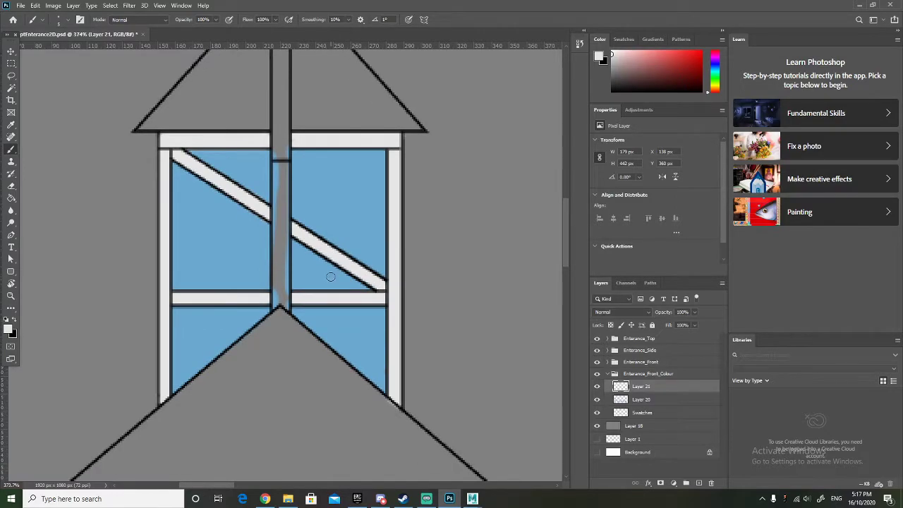
{"action": "scroll", "coordinate": [332, 271], "scroll_direction": "up", "scroll_amount": 2}
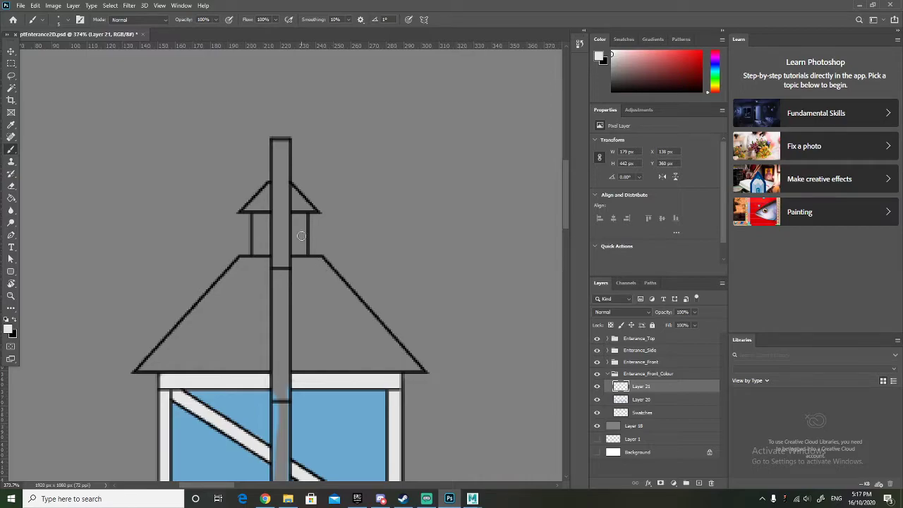
{"action": "scroll", "coordinate": [358, 273], "scroll_direction": "down", "scroll_amount": 10}
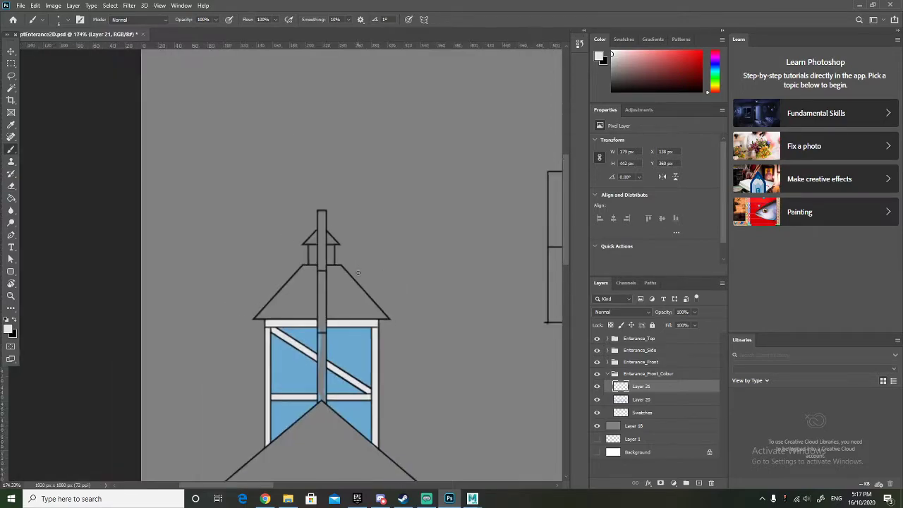
{"action": "scroll", "coordinate": [367, 227], "scroll_direction": "up", "scroll_amount": 2}
{"action": "scroll", "coordinate": [368, 227], "scroll_direction": "up", "scroll_amount": 3}
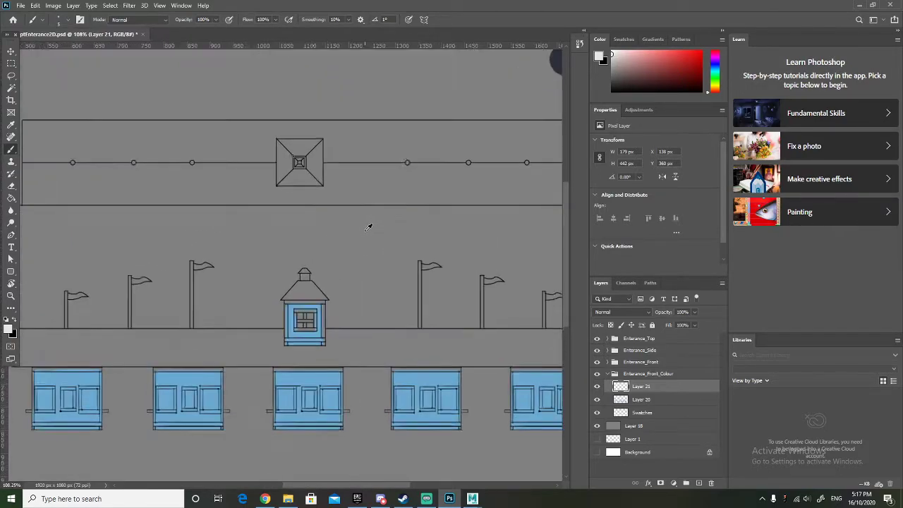
{"action": "scroll", "coordinate": [318, 256], "scroll_direction": "up", "scroll_amount": 6}
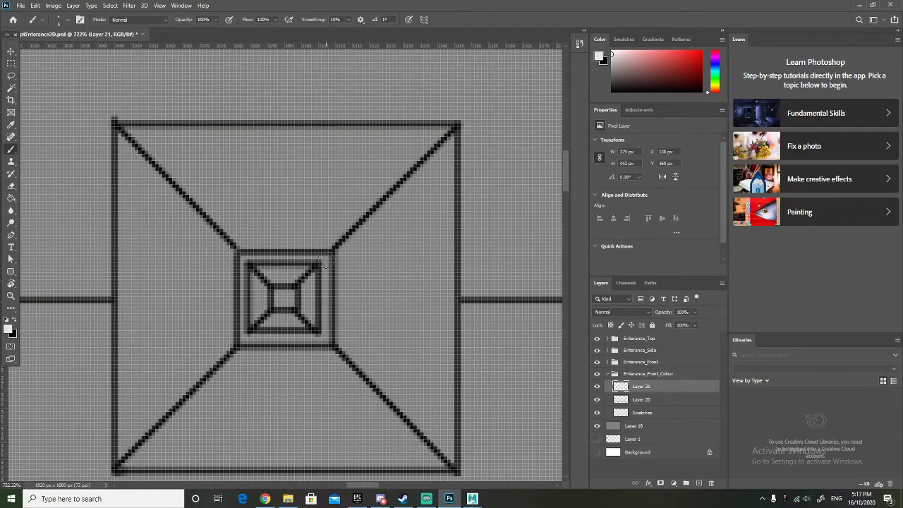
Paint the narrow border around the innermost square of the top view's tower off-white.
{"action": "left_click", "coordinate": [325, 260], "text": "shift"}
{"action": "key", "text": "ctrl+z"}
{"action": "left_click_drag", "start_coordinate": [325, 261], "coordinate": [328, 346]}
{"action": "key", "text": "ctrl+z"}
{"action": "scroll", "coordinate": [331, 282], "scroll_direction": "down", "scroll_amount": 3}
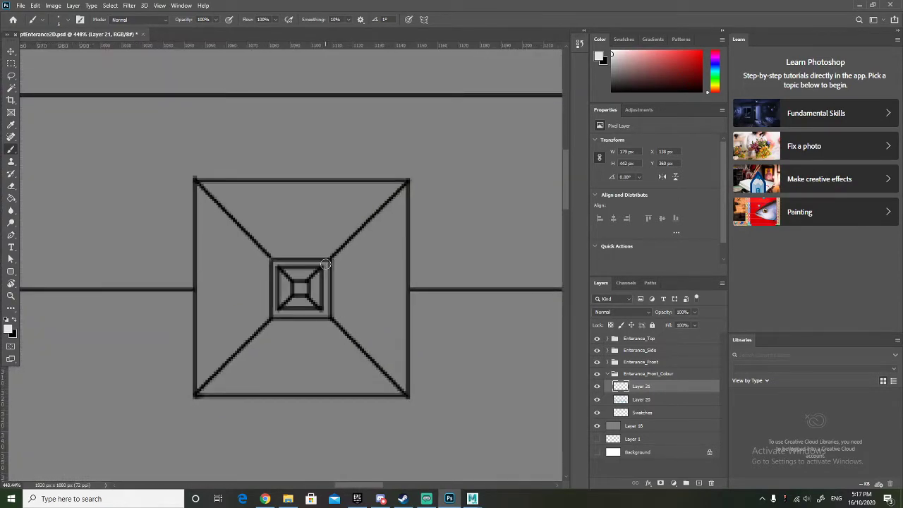
{"action": "mouse_move", "coordinate": [326, 264]}
{"action": "left_mouse_down"}
{"action": "mouse_move", "coordinate": [327, 314]}
{"action": "mouse_move", "coordinate": [274, 315]}
{"action": "mouse_move", "coordinate": [328, 311]}
{"action": "mouse_move", "coordinate": [275, 312]}
{"action": "mouse_move", "coordinate": [274, 265]}
{"action": "mouse_move", "coordinate": [325, 263]}
{"action": "left_mouse_up"}
{"action": "scroll", "coordinate": [326, 260], "scroll_direction": "down", "scroll_amount": 4}
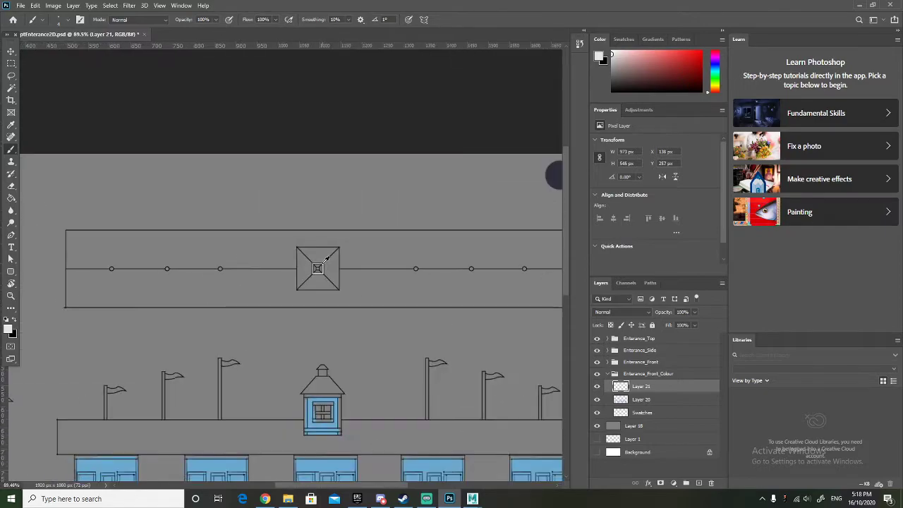
Sample the light blue swatch and paint the small cupola wall above the front view's tower roof on Layer 20.
{"action": "scroll", "coordinate": [341, 391], "scroll_direction": "up", "scroll_amount": 6}
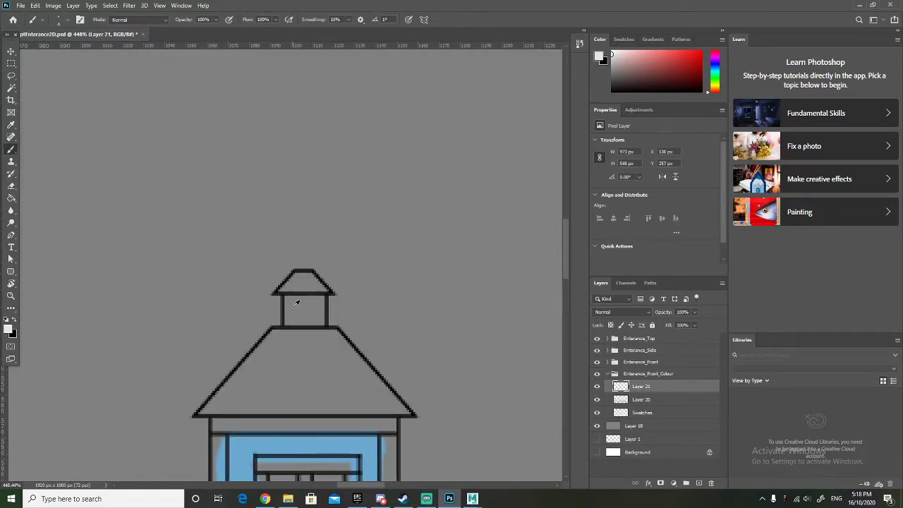
{"action": "scroll", "coordinate": [287, 299], "scroll_direction": "down", "scroll_amount": 4}
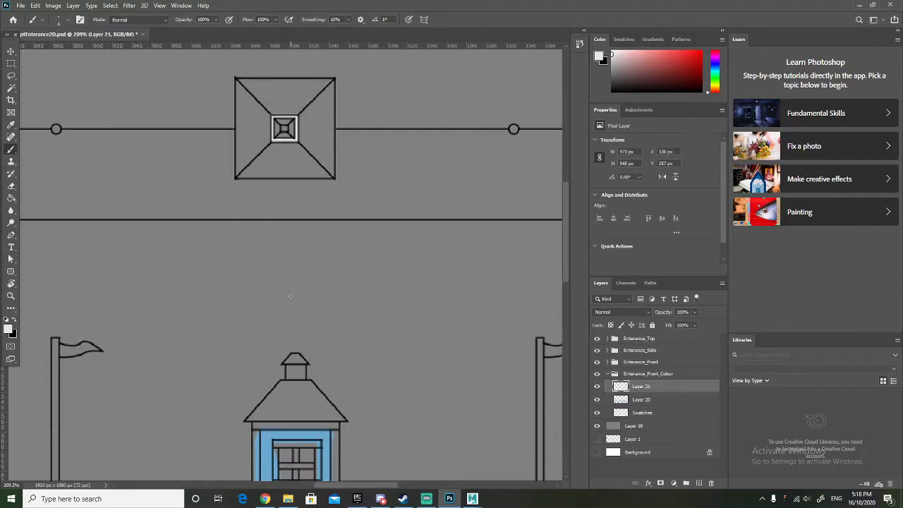
{"action": "scroll", "coordinate": [295, 251], "scroll_direction": "down", "scroll_amount": 2}
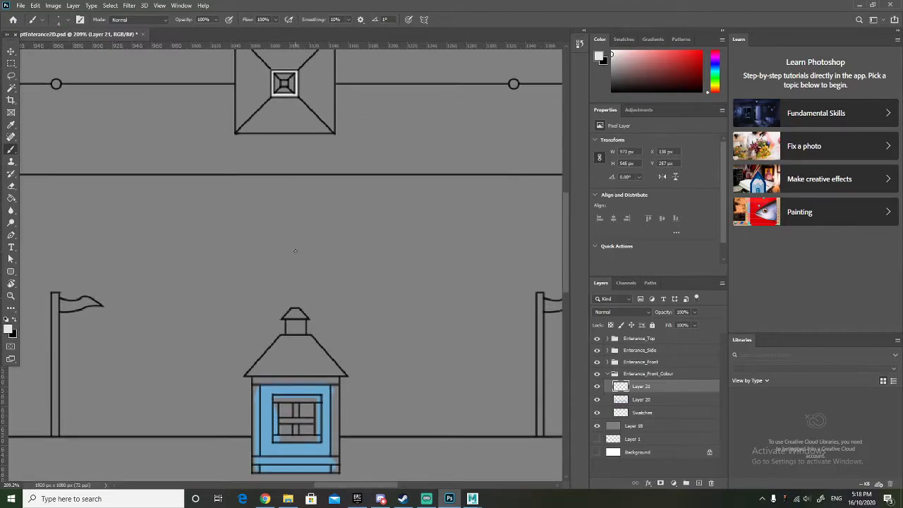
{"action": "scroll", "coordinate": [429, 296], "scroll_direction": "down", "scroll_amount": 4}
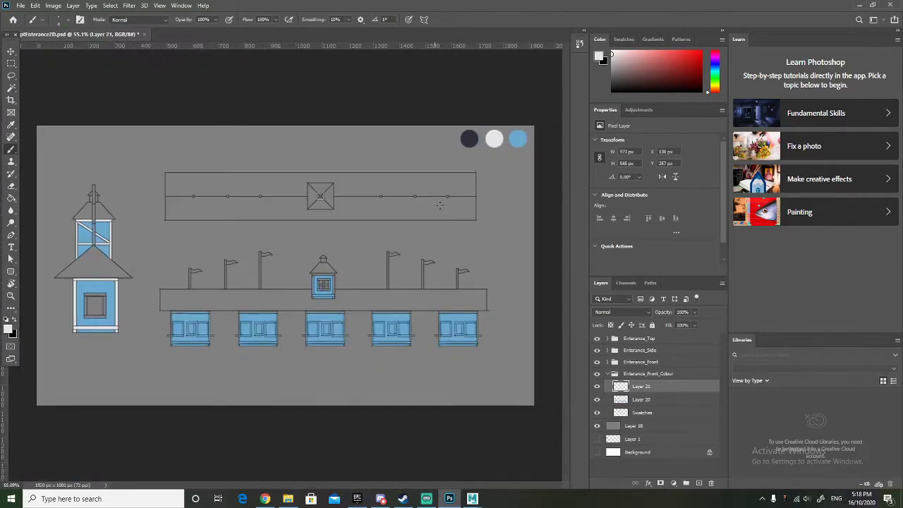
{"action": "left_click", "coordinate": [519, 139], "text": "alt"}
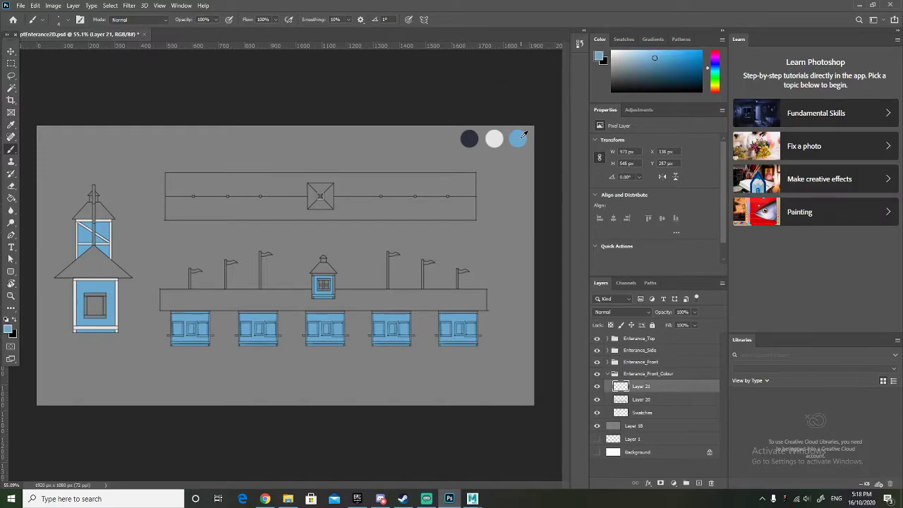
{"action": "scroll", "coordinate": [344, 260], "scroll_direction": "up", "scroll_amount": 8}
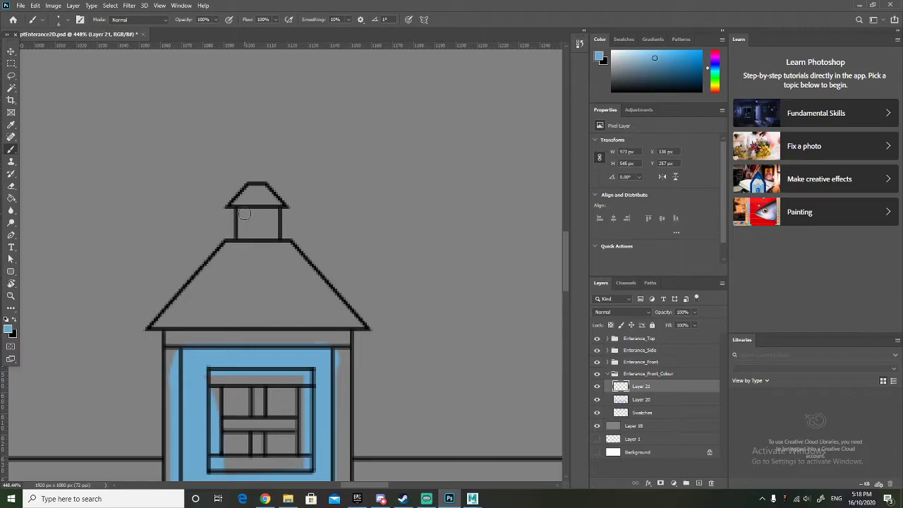
{"action": "mouse_move", "coordinate": [242, 213]}
{"action": "left_mouse_down"}
{"action": "mouse_move", "coordinate": [274, 214]}
{"action": "mouse_move", "coordinate": [275, 232]}
{"action": "left_mouse_up"}
{"action": "key", "text": "ctrl+z"}
{"action": "key", "text": "ctrl+z"}
{"action": "left_click", "coordinate": [642, 399]}
{"action": "mouse_move", "coordinate": [242, 213]}
{"action": "left_mouse_down"}
{"action": "mouse_move", "coordinate": [274, 214]}
{"action": "mouse_move", "coordinate": [274, 226]}
{"action": "mouse_move", "coordinate": [240, 235]}
{"action": "mouse_move", "coordinate": [242, 220]}
{"action": "left_mouse_up"}
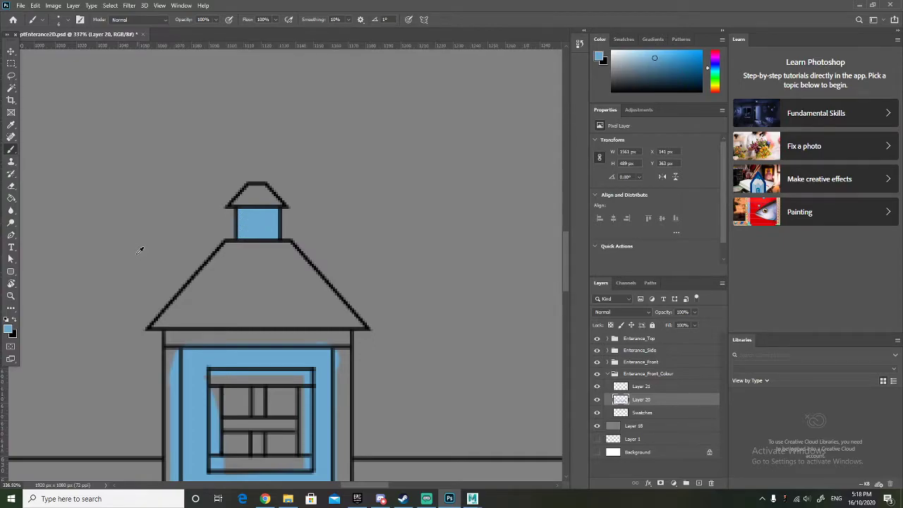
Paint the side view's cupola wall light blue on both sides of the central pole.
{"action": "scroll", "coordinate": [145, 255], "scroll_direction": "down", "scroll_amount": 5}
{"action": "scroll", "coordinate": [149, 261], "scroll_direction": "down", "scroll_amount": 4}
{"action": "scroll", "coordinate": [120, 231], "scroll_direction": "up", "scroll_amount": 10}
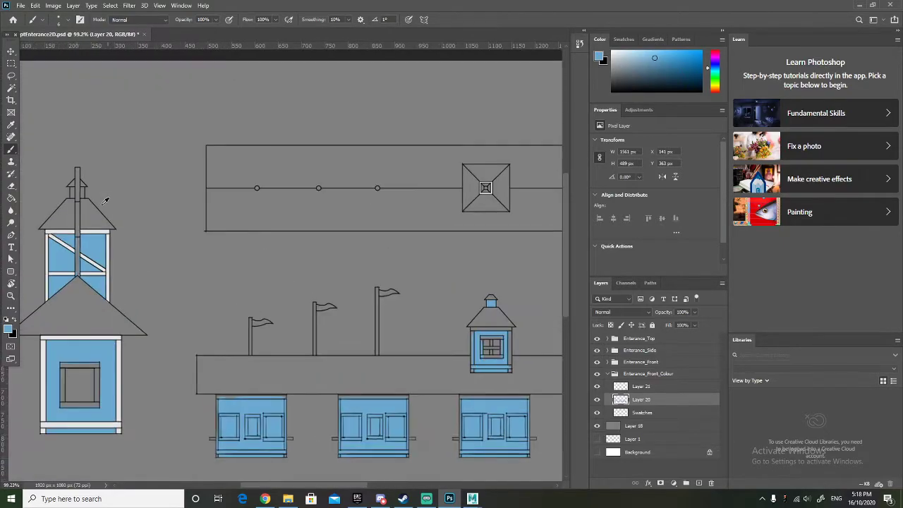
{"action": "scroll", "coordinate": [70, 185], "scroll_direction": "down", "scroll_amount": 2}
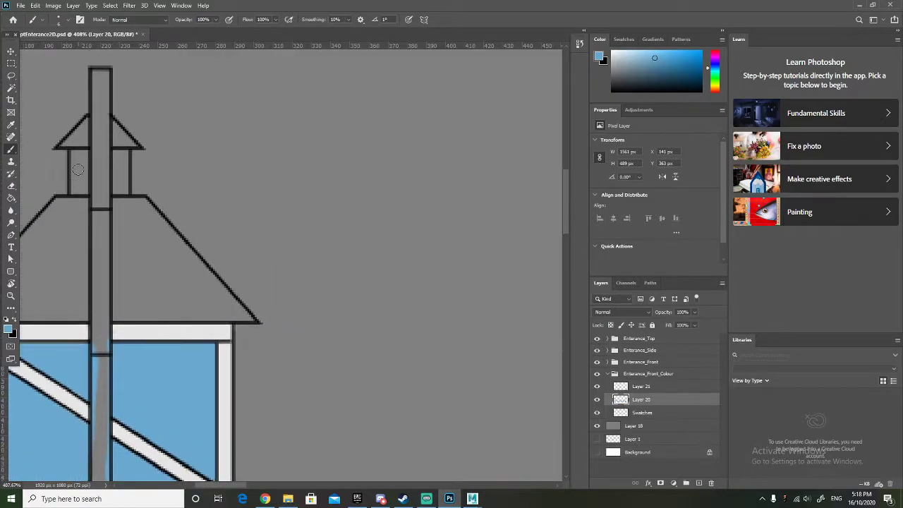
{"action": "left_click", "coordinate": [74, 199], "text": "shift"}
{"action": "key", "text": "ctrl+z"}
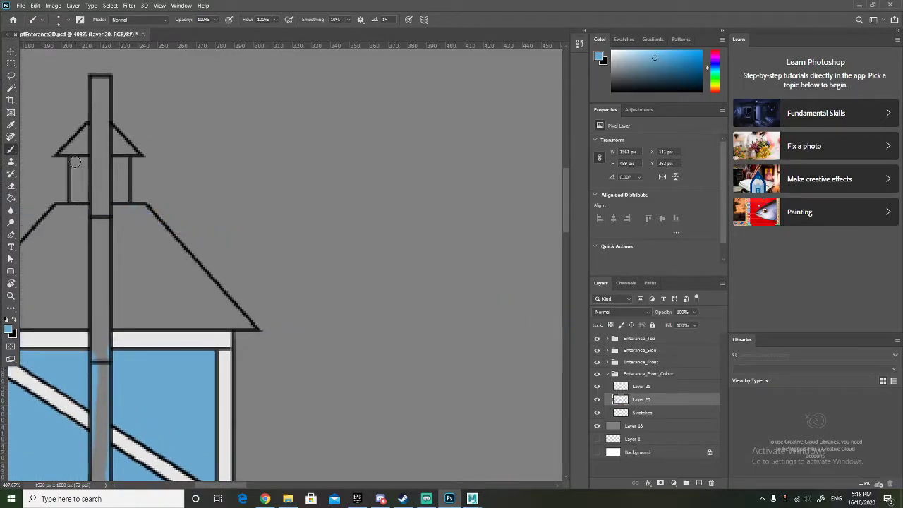
{"action": "mouse_move", "coordinate": [83, 161]}
{"action": "left_mouse_down"}
{"action": "mouse_move", "coordinate": [85, 198]}
{"action": "mouse_move", "coordinate": [74, 199]}
{"action": "mouse_move", "coordinate": [75, 167]}
{"action": "left_mouse_up"}
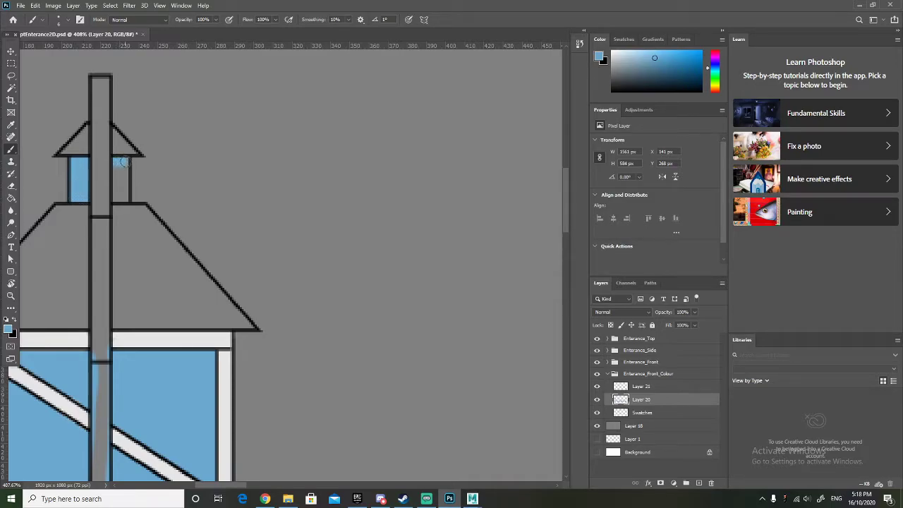
{"action": "left_click_drag", "start_coordinate": [123, 161], "coordinate": [127, 196]}
{"action": "left_click_drag", "start_coordinate": [117, 196], "coordinate": [116, 164]}
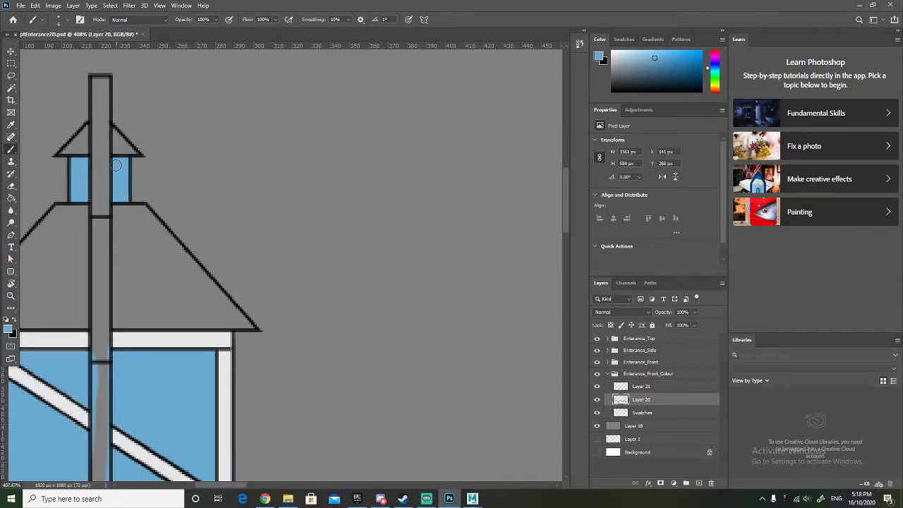
Sample the off-white swatch and paint the front view tower's posts, top beam and lower crossbeam on Layer 21.
{"action": "scroll", "coordinate": [208, 204], "scroll_direction": "down", "scroll_amount": 10}
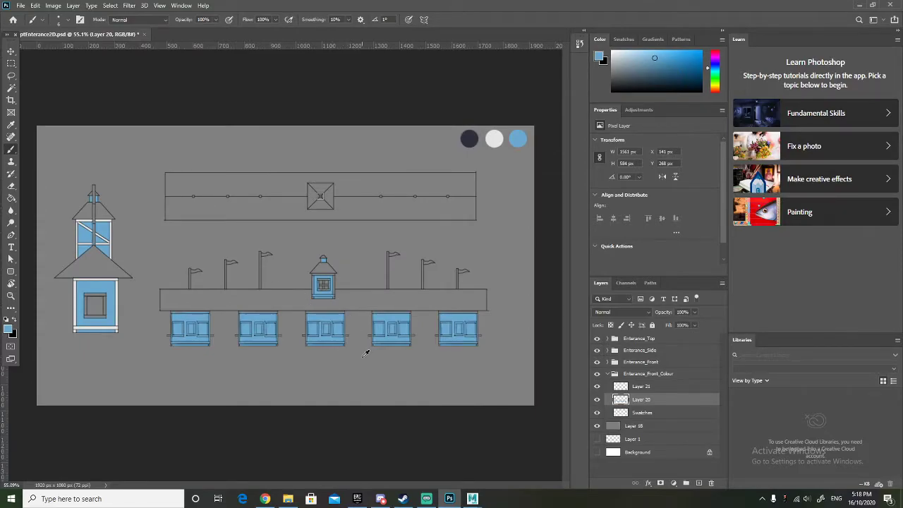
{"action": "scroll", "coordinate": [365, 353], "scroll_direction": "up", "scroll_amount": 3}
{"action": "scroll", "coordinate": [367, 344], "scroll_direction": "down", "scroll_amount": 1}
{"action": "left_click", "coordinate": [530, 100], "text": "alt"}
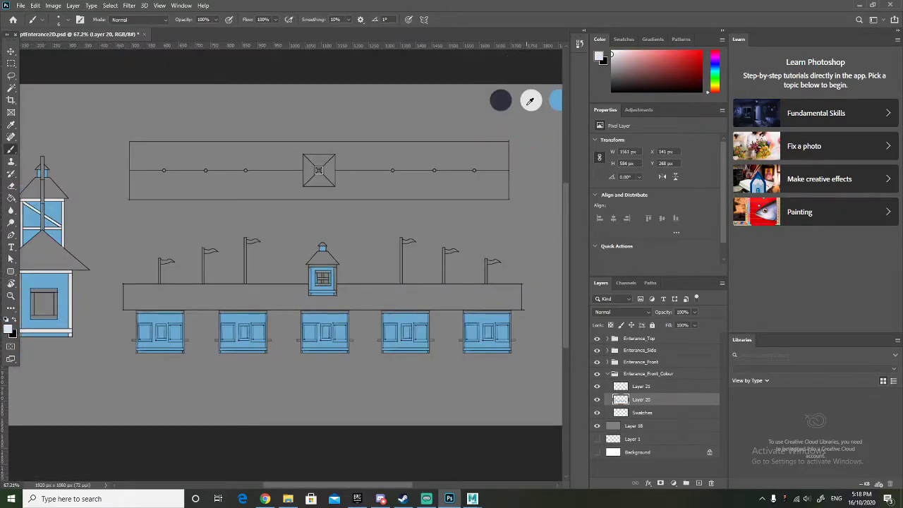
{"action": "scroll", "coordinate": [303, 357], "scroll_direction": "up", "scroll_amount": 3}
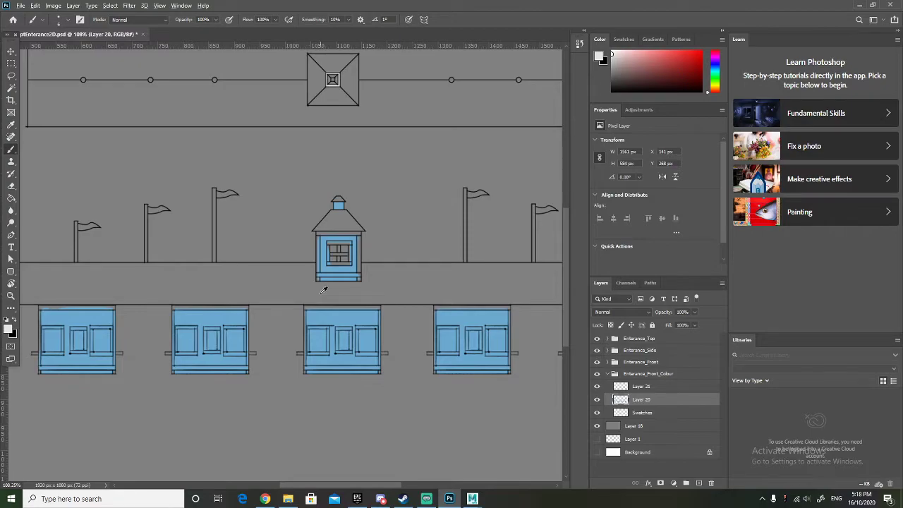
{"action": "scroll", "coordinate": [323, 289], "scroll_direction": "up", "scroll_amount": 9}
{"action": "left_click_drag", "start_coordinate": [305, 302], "coordinate": [308, 185]}
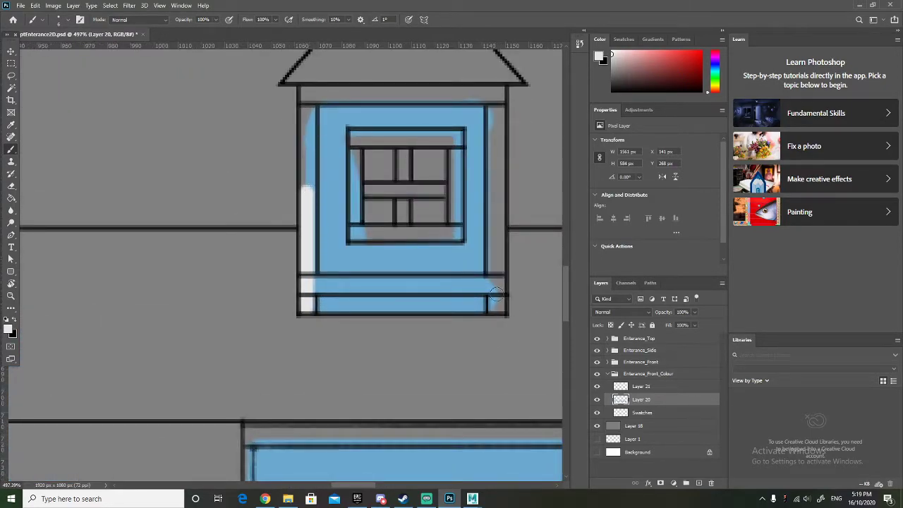
{"action": "key", "text": "ctrl+z"}
{"action": "left_click", "coordinate": [646, 388]}
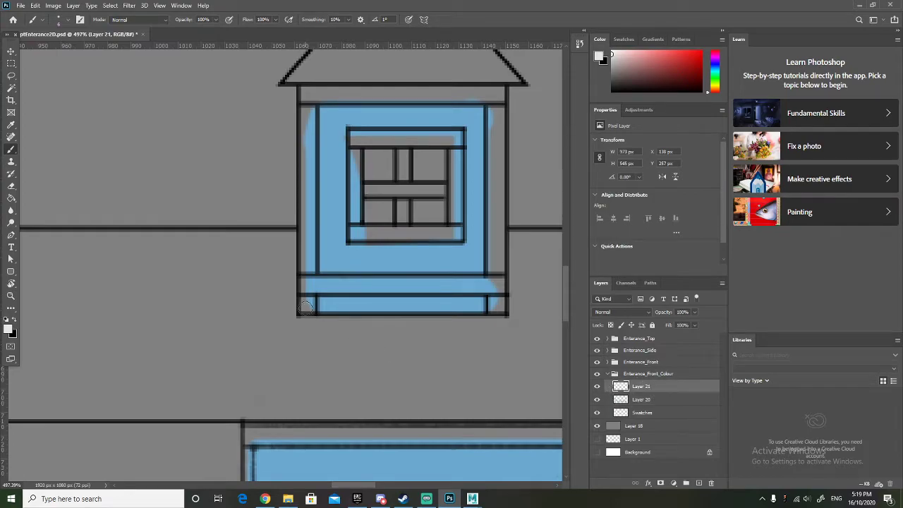
{"action": "mouse_move", "coordinate": [305, 307]}
{"action": "left_mouse_down"}
{"action": "mouse_move", "coordinate": [306, 90]}
{"action": "mouse_move", "coordinate": [500, 93]}
{"action": "mouse_move", "coordinate": [500, 305]}
{"action": "left_mouse_up"}
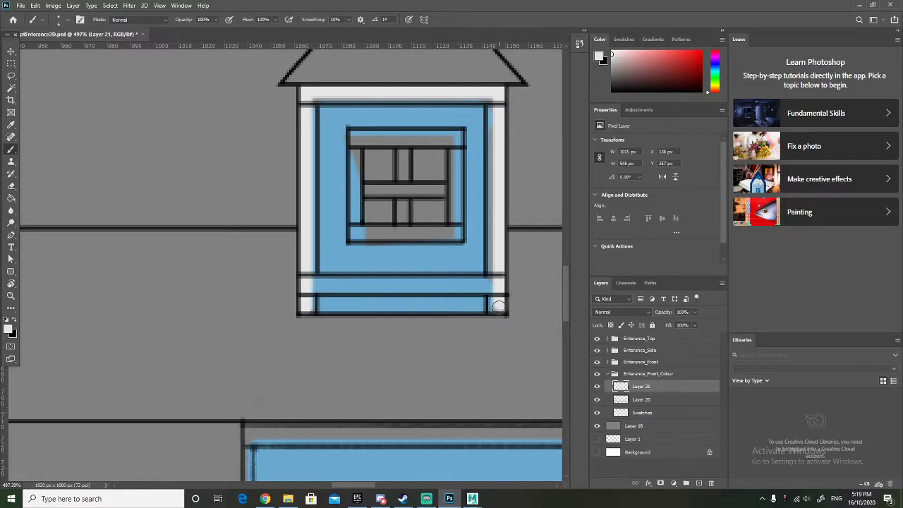
{"action": "mouse_move", "coordinate": [494, 308]}
{"action": "left_mouse_down"}
{"action": "mouse_move", "coordinate": [495, 94]}
{"action": "mouse_move", "coordinate": [306, 98]}
{"action": "mouse_move", "coordinate": [308, 307]}
{"action": "mouse_move", "coordinate": [308, 284]}
{"action": "mouse_move", "coordinate": [487, 277]}
{"action": "mouse_move", "coordinate": [491, 285]}
{"action": "mouse_move", "coordinate": [306, 284]}
{"action": "left_mouse_up"}
Paint all four sides of the front view tower's window frame off-white.
{"action": "scroll", "coordinate": [387, 219], "scroll_direction": "up", "scroll_amount": 2}
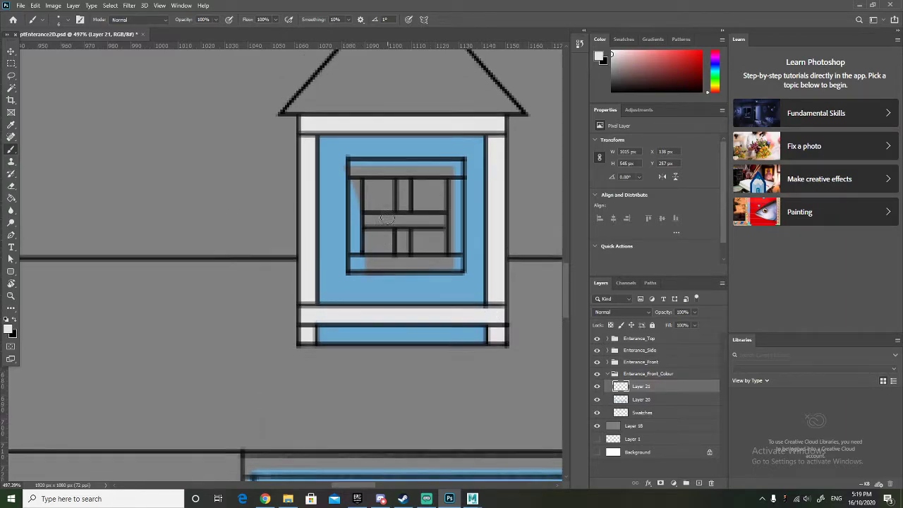
{"action": "scroll", "coordinate": [387, 219], "scroll_direction": "up", "scroll_amount": 1}
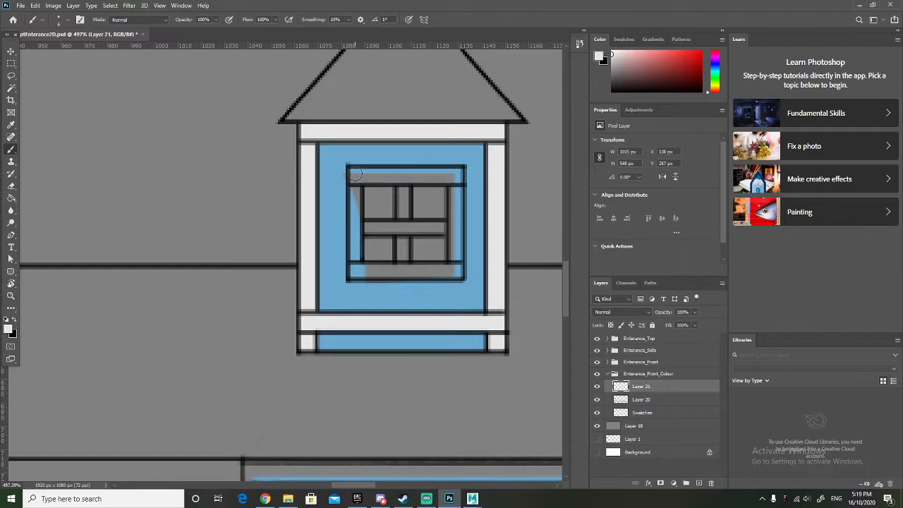
{"action": "left_click", "coordinate": [355, 173], "text": "shift"}
{"action": "key", "text": "ctrl+z"}
{"action": "mouse_move", "coordinate": [355, 174]}
{"action": "left_mouse_down"}
{"action": "mouse_move", "coordinate": [457, 175]}
{"action": "mouse_move", "coordinate": [457, 272]}
{"action": "mouse_move", "coordinate": [353, 271]}
{"action": "mouse_move", "coordinate": [354, 178]}
{"action": "left_mouse_up"}
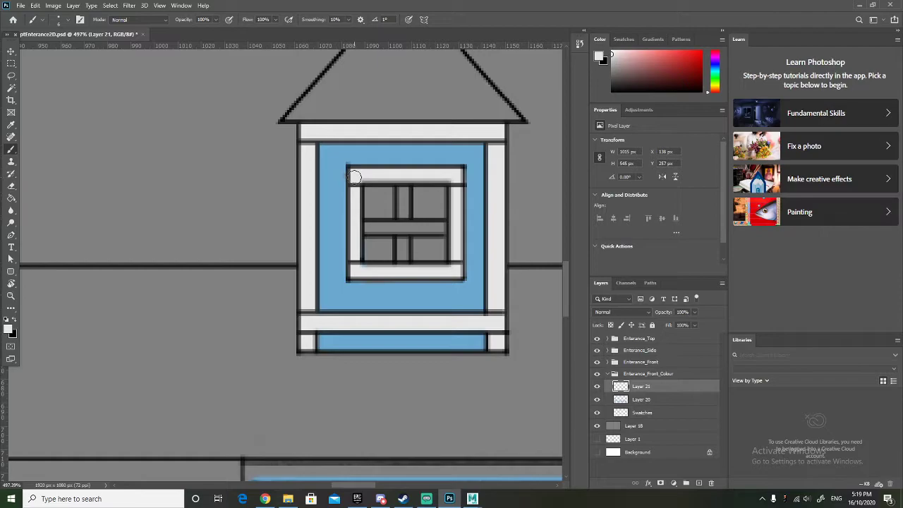
{"action": "left_click_drag", "start_coordinate": [361, 270], "coordinate": [450, 270]}
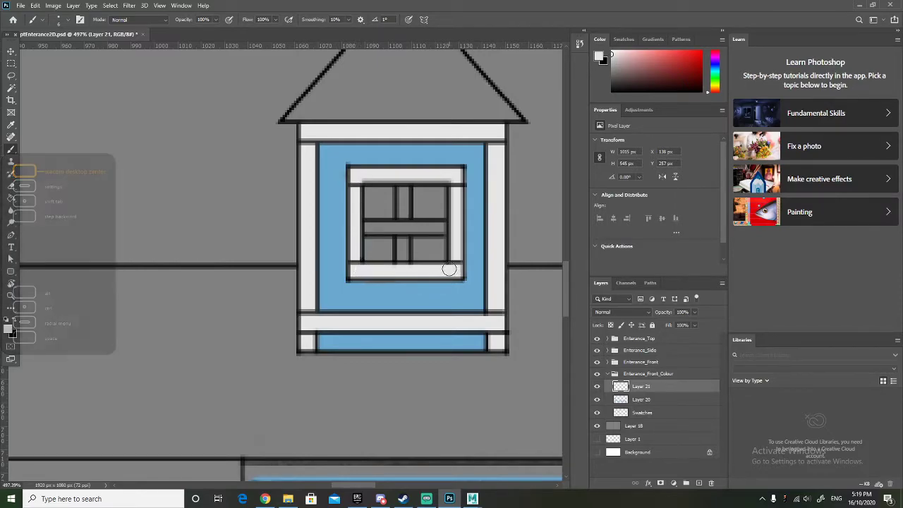
Paint the horizontal and vertical glazing bars of the front view tower's window off-white.
{"action": "left_click_drag", "start_coordinate": [444, 226], "coordinate": [365, 229]}
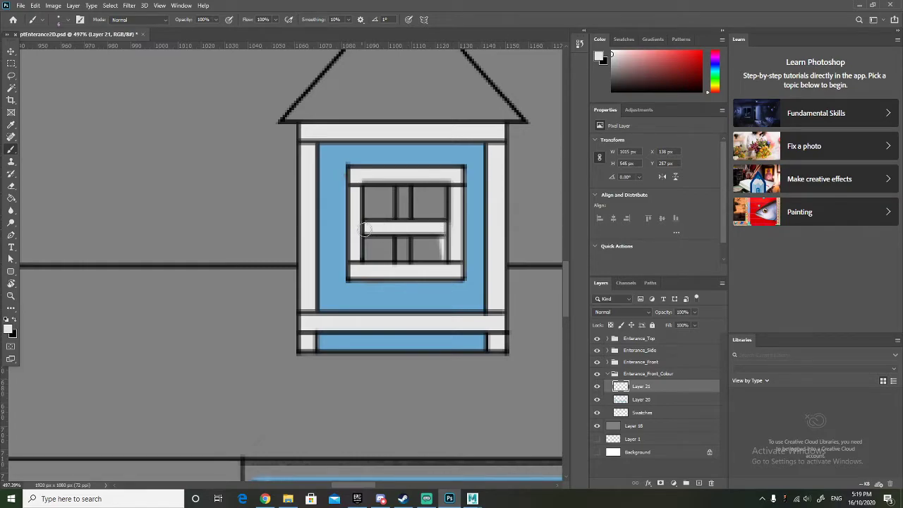
{"action": "key", "text": "ctrl+z"}
{"action": "left_click_drag", "start_coordinate": [450, 227], "coordinate": [360, 227]}
{"action": "left_click_drag", "start_coordinate": [402, 184], "coordinate": [403, 222]}
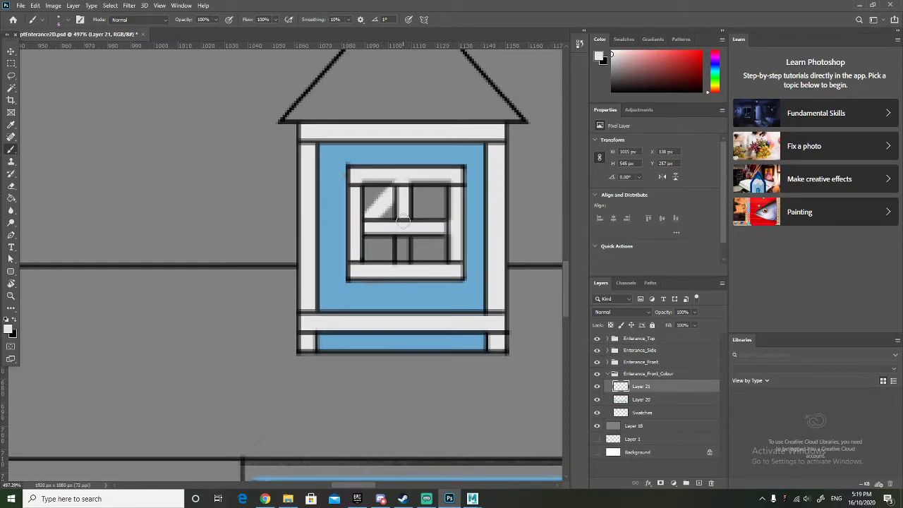
{"action": "key", "text": "ctrl+z"}
{"action": "left_click_drag", "start_coordinate": [402, 186], "coordinate": [403, 266]}
Touch up the upper bar of the front view tower's window frame with a straight off-white stroke.
{"action": "left_click", "coordinate": [449, 177], "text": "shift"}
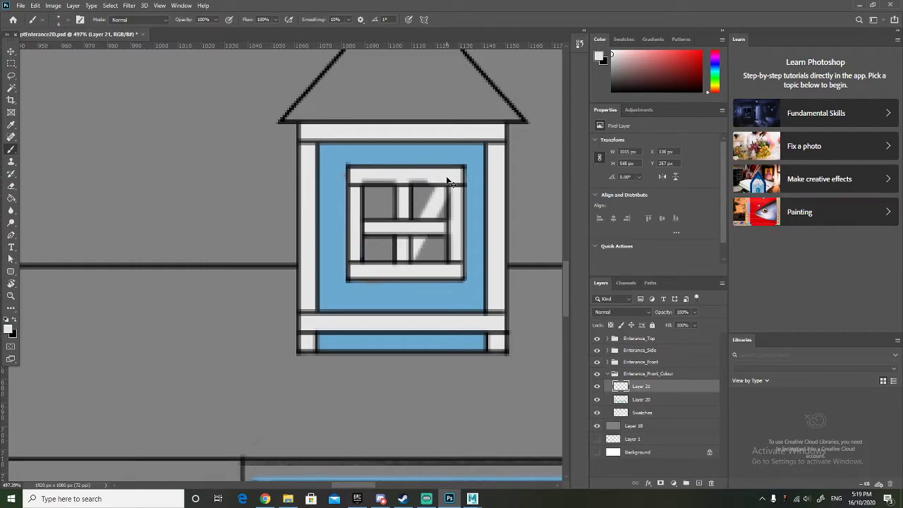
{"action": "key", "text": "ctrl+z"}
{"action": "left_click_drag", "start_coordinate": [449, 177], "coordinate": [351, 178]}
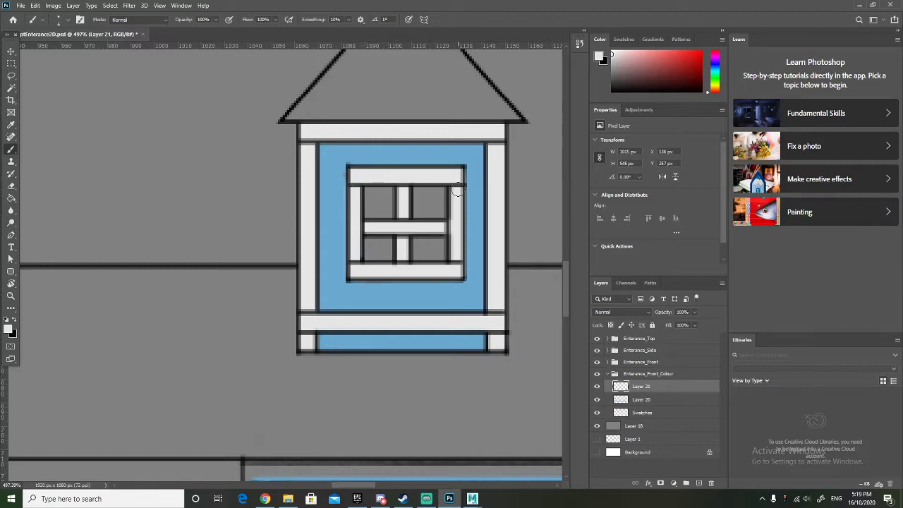
{"action": "left_click_drag", "start_coordinate": [455, 190], "coordinate": [463, 269]}
{"action": "key", "text": "ctrl+z"}
{"action": "left_click_drag", "start_coordinate": [358, 258], "coordinate": [392, 258]}
{"action": "key", "text": "ctrl+z"}
Paint all four sides of the window frame on the side view's lower wall off-white.
{"action": "scroll", "coordinate": [262, 262], "scroll_direction": "down", "scroll_amount": 10}
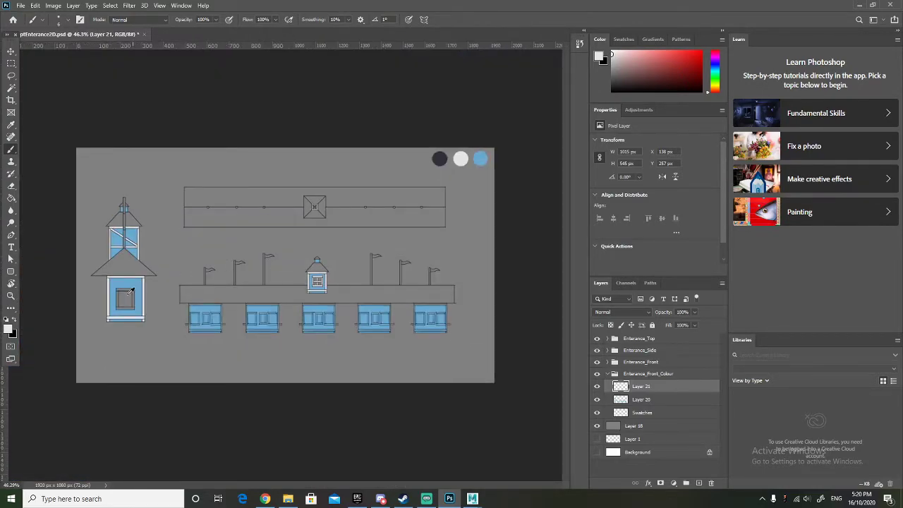
{"action": "scroll", "coordinate": [144, 286], "scroll_direction": "up", "scroll_amount": 8}
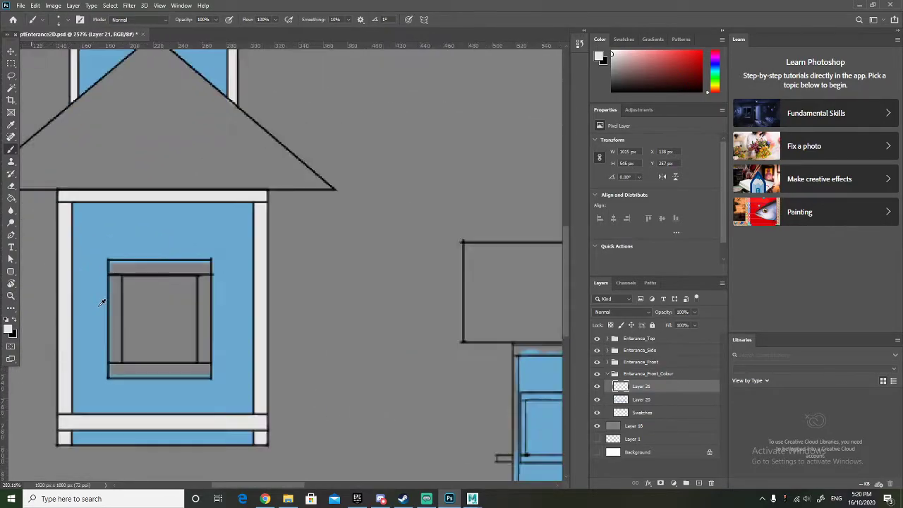
{"action": "scroll", "coordinate": [101, 302], "scroll_direction": "up", "scroll_amount": 3}
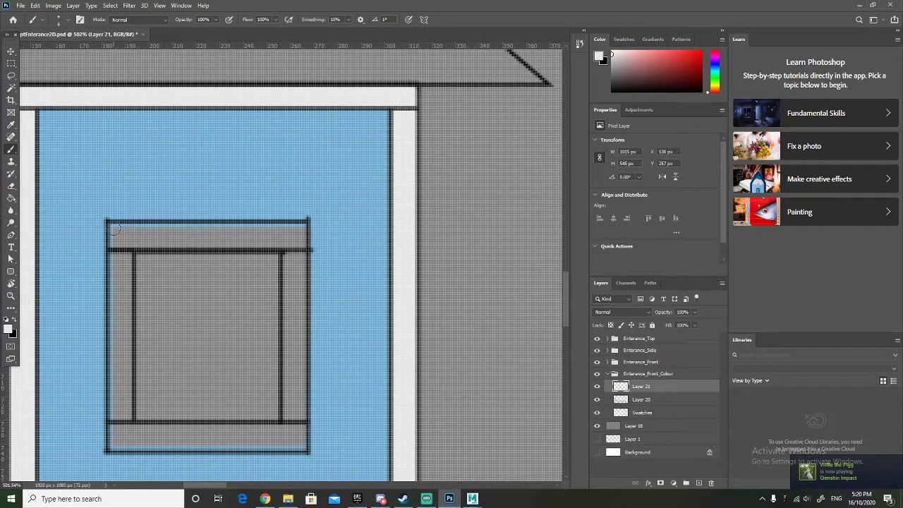
{"action": "mouse_move", "coordinate": [113, 227]}
{"action": "left_mouse_down"}
{"action": "mouse_move", "coordinate": [301, 229]}
{"action": "mouse_move", "coordinate": [302, 385]}
{"action": "mouse_move", "coordinate": [300, 445]}
{"action": "left_mouse_up"}
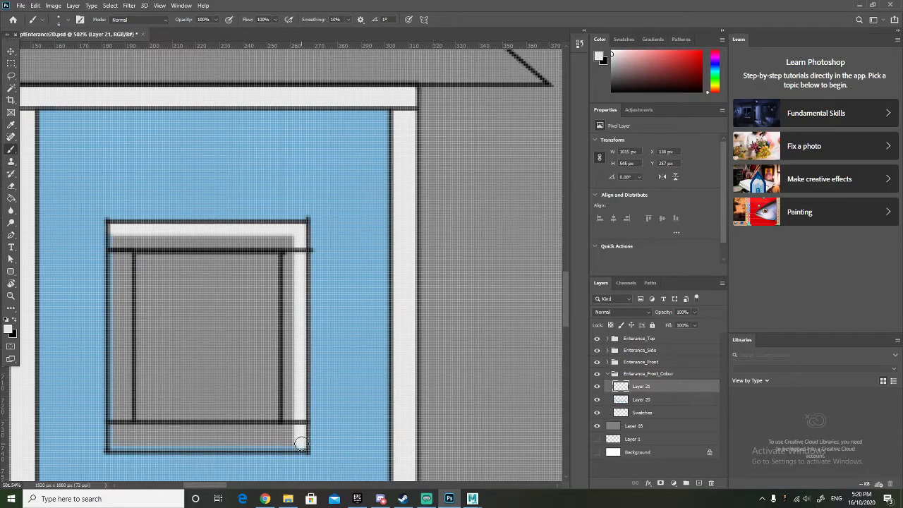
{"action": "mouse_move", "coordinate": [300, 444]}
{"action": "left_mouse_down"}
{"action": "mouse_move", "coordinate": [113, 445]}
{"action": "mouse_move", "coordinate": [118, 230]}
{"action": "mouse_move", "coordinate": [127, 241]}
{"action": "mouse_move", "coordinate": [132, 443]}
{"action": "mouse_move", "coordinate": [132, 431]}
{"action": "mouse_move", "coordinate": [288, 432]}
{"action": "mouse_move", "coordinate": [119, 437]}
{"action": "left_mouse_up"}
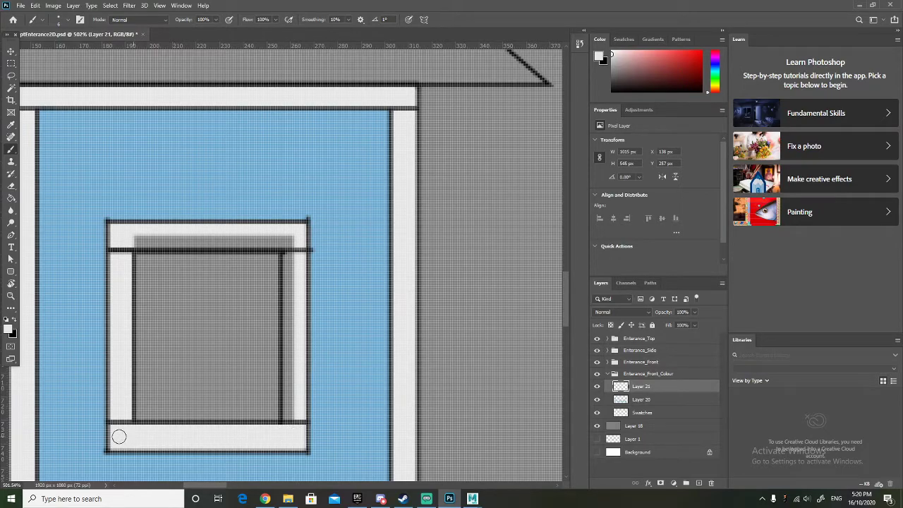
{"action": "mouse_move", "coordinate": [270, 419]}
{"action": "left_mouse_down"}
{"action": "mouse_move", "coordinate": [291, 422]}
{"action": "mouse_move", "coordinate": [295, 224]}
{"action": "mouse_move", "coordinate": [299, 399]}
{"action": "mouse_move", "coordinate": [288, 380]}
{"action": "mouse_move", "coordinate": [291, 239]}
{"action": "mouse_move", "coordinate": [120, 242]}
{"action": "left_mouse_up"}
{"action": "key", "text": "ctrl+z"}
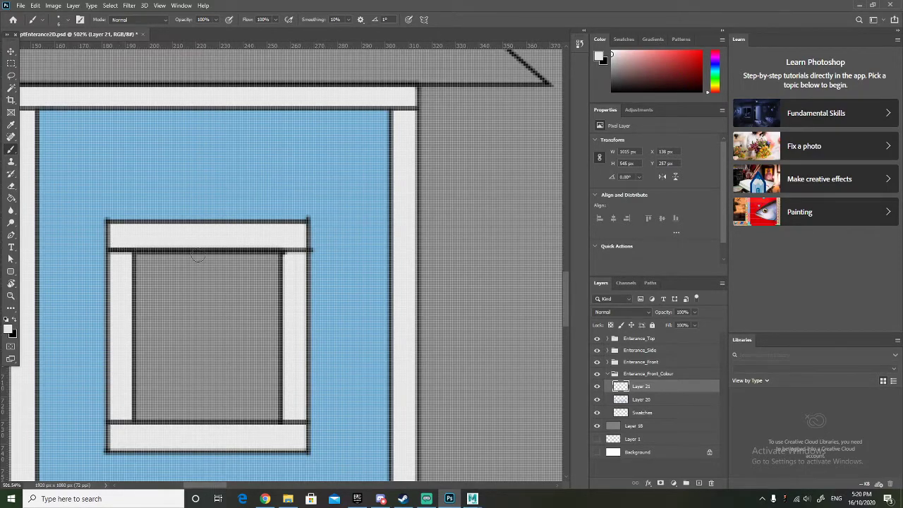
{"action": "scroll", "coordinate": [239, 261], "scroll_direction": "down", "scroll_amount": 2}
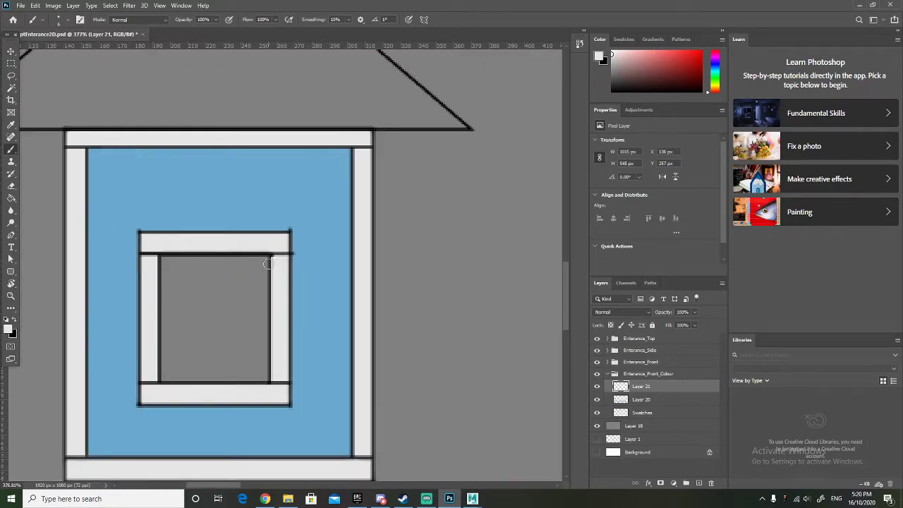
Paint a straight off-white stroke along the top beam of the leftmost booth in the front view.
{"action": "scroll", "coordinate": [268, 264], "scroll_direction": "down", "scroll_amount": 10}
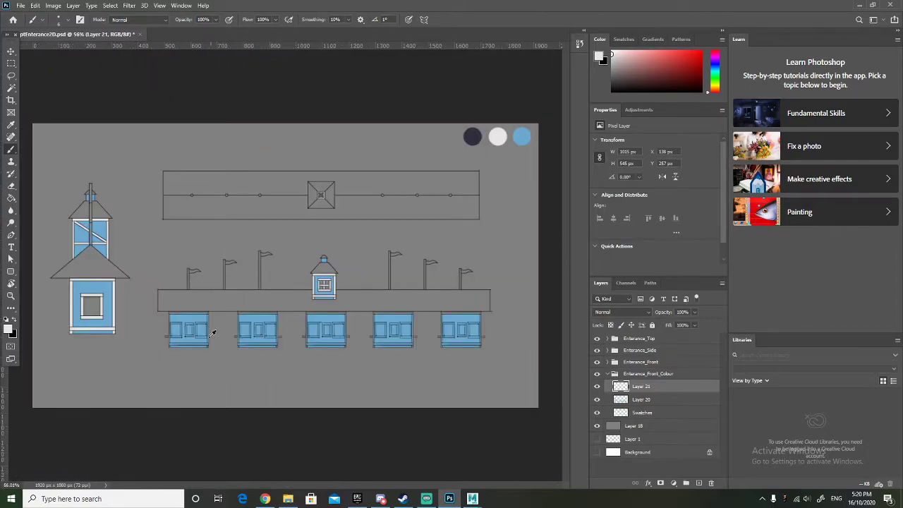
{"action": "scroll", "coordinate": [214, 333], "scroll_direction": "up", "scroll_amount": 8}
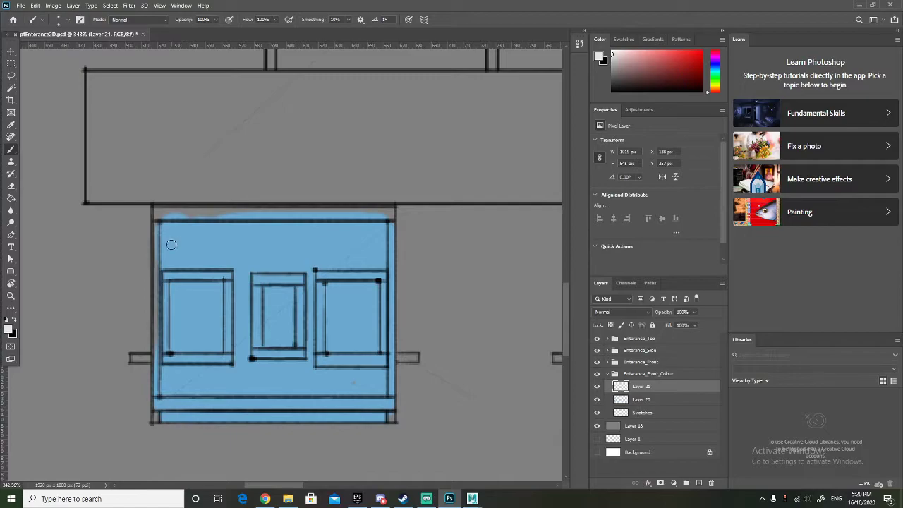
{"action": "scroll", "coordinate": [171, 244], "scroll_direction": "up", "scroll_amount": 1}
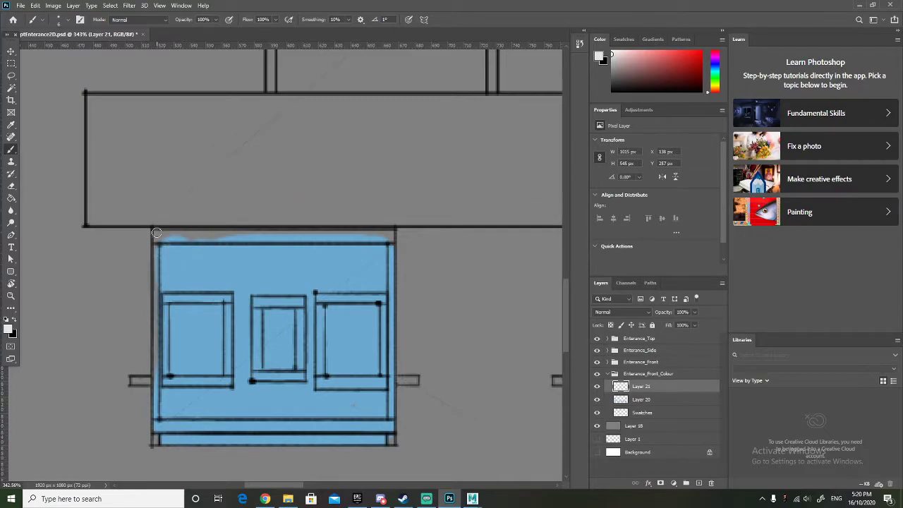
{"action": "mouse_move", "coordinate": [157, 232]}
{"action": "left_mouse_down"}
{"action": "mouse_move", "coordinate": [392, 233]}
{"action": "mouse_move", "coordinate": [390, 310]}
{"action": "left_mouse_up"}
{"action": "key", "text": "ctrl+z"}
{"action": "scroll", "coordinate": [395, 237], "scroll_direction": "up", "scroll_amount": 2}
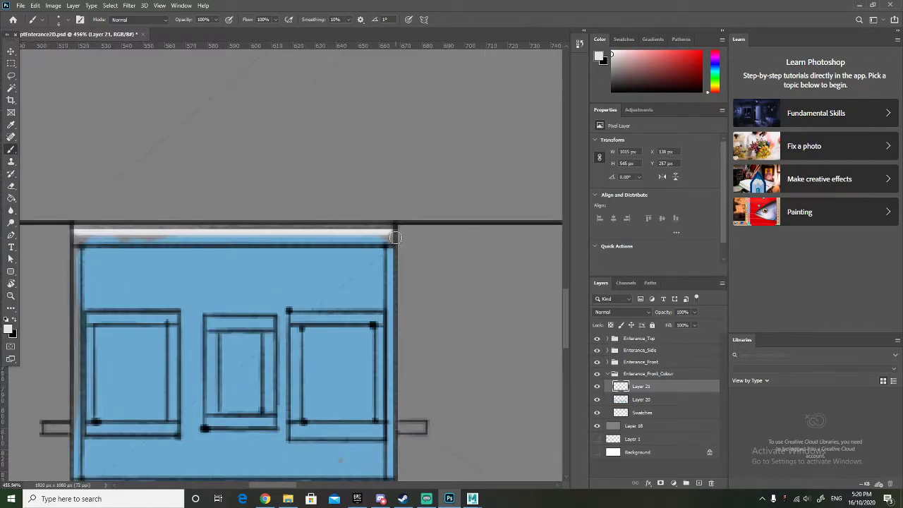
Paint the leftmost booth's right post off-white down to its base, then start filling the lower beam.
{"action": "scroll", "coordinate": [394, 232], "scroll_direction": "down", "scroll_amount": 1}
{"action": "left_click_drag", "start_coordinate": [389, 204], "coordinate": [390, 342]}
{"action": "key", "text": "ctrl+z"}
{"action": "left_click_drag", "start_coordinate": [389, 201], "coordinate": [390, 390]}
{"action": "key", "text": "ctrl+z"}
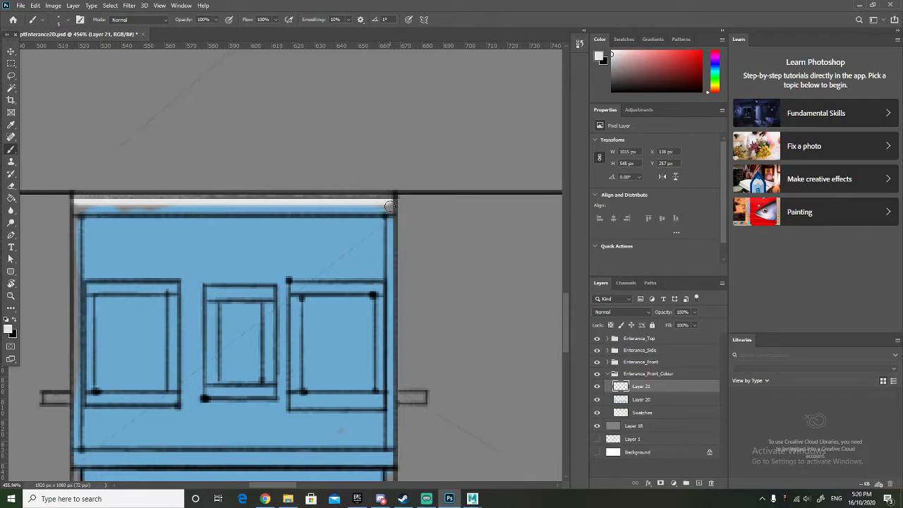
{"action": "left_click_drag", "start_coordinate": [389, 223], "coordinate": [390, 422]}
{"action": "scroll", "coordinate": [390, 409], "scroll_direction": "down", "scroll_amount": 1}
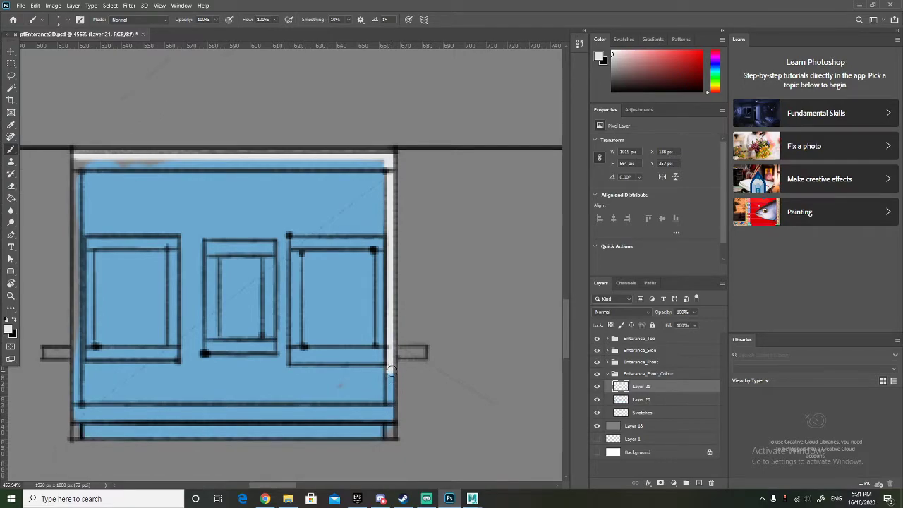
{"action": "mouse_move", "coordinate": [389, 370]}
{"action": "left_mouse_down"}
{"action": "mouse_move", "coordinate": [390, 435]}
{"action": "mouse_move", "coordinate": [387, 414]}
{"action": "mouse_move", "coordinate": [73, 410]}
{"action": "mouse_move", "coordinate": [384, 407]}
{"action": "left_mouse_up"}
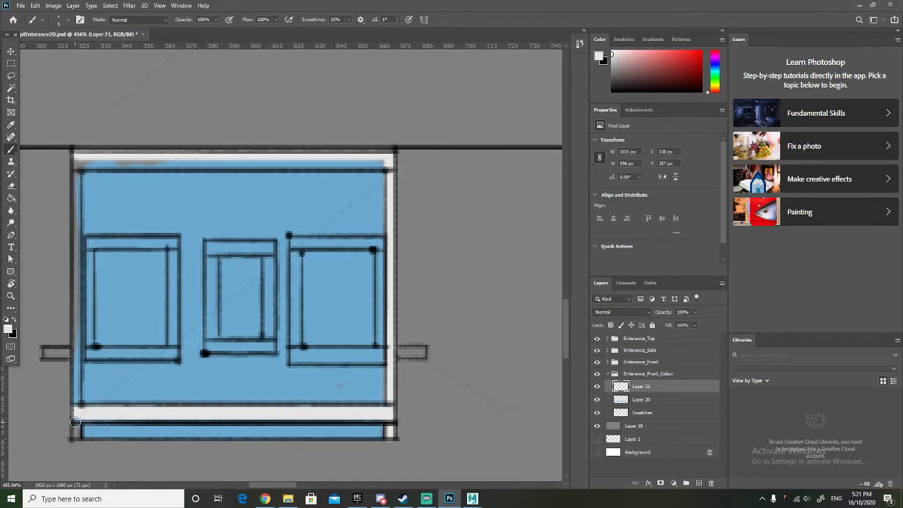
Finish the leftmost booth's lower beam, left post and top beam in off-white.
{"action": "mouse_move", "coordinate": [75, 421]}
{"action": "left_mouse_down"}
{"action": "mouse_move", "coordinate": [76, 434]}
{"action": "mouse_move", "coordinate": [396, 419]}
{"action": "left_mouse_up"}
{"action": "scroll", "coordinate": [100, 418], "scroll_direction": "up", "scroll_amount": 2}
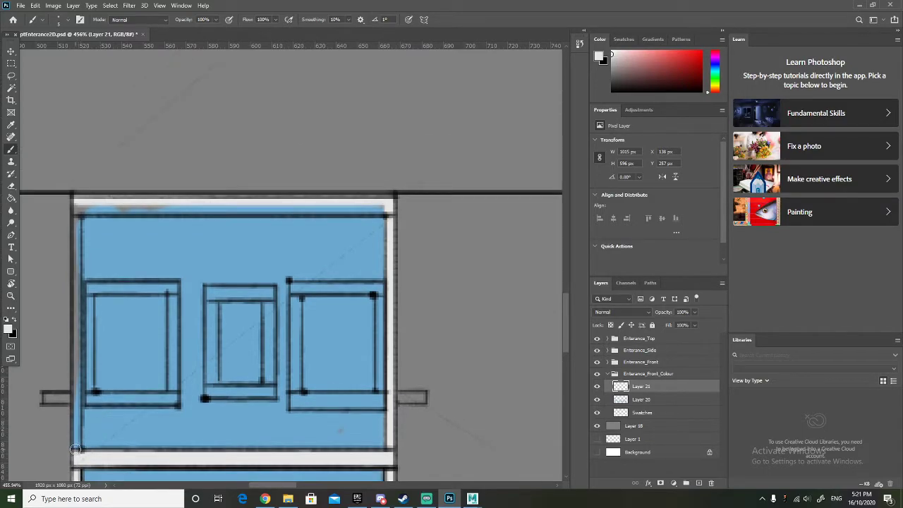
{"action": "mouse_move", "coordinate": [77, 450]}
{"action": "left_mouse_down"}
{"action": "mouse_move", "coordinate": [78, 203]}
{"action": "mouse_move", "coordinate": [385, 206]}
{"action": "left_mouse_up"}
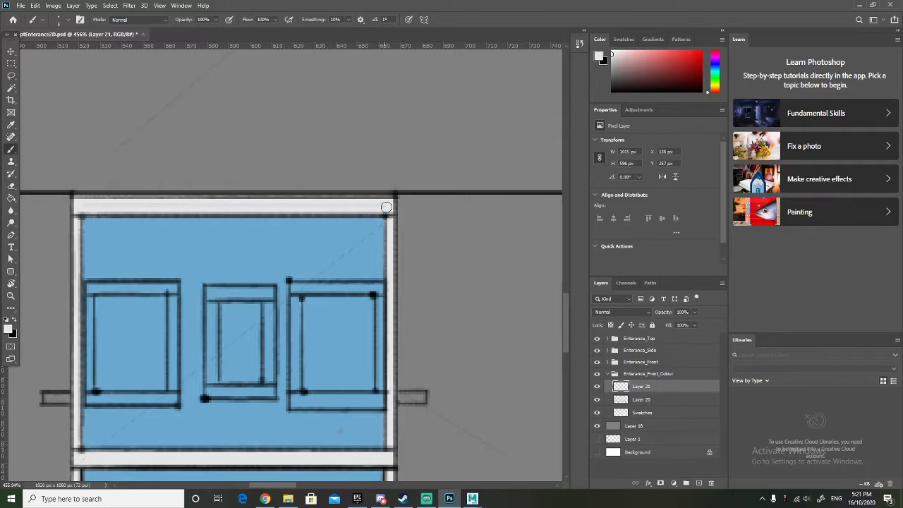
Paint the ledges on both sides of the leftmost booth and its right window's sill off-white.
{"action": "scroll", "coordinate": [198, 261], "scroll_direction": "down", "scroll_amount": 2}
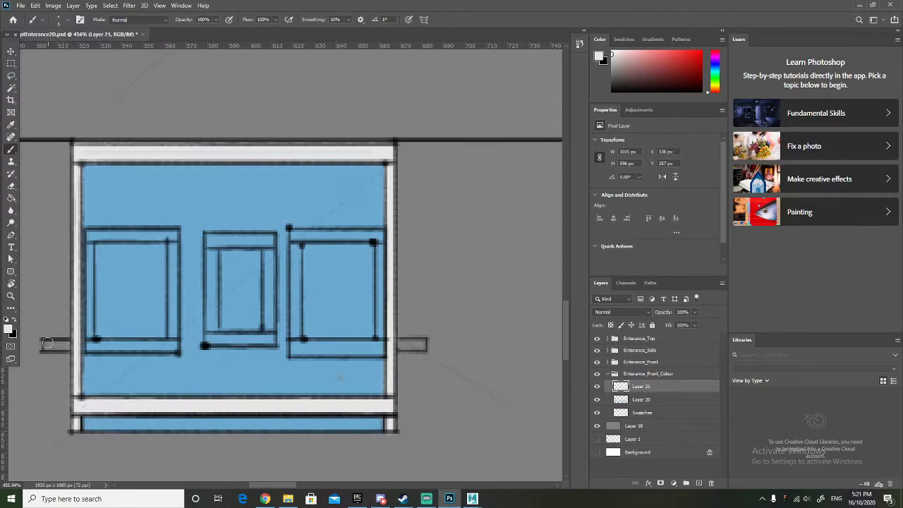
{"action": "left_click_drag", "start_coordinate": [48, 342], "coordinate": [61, 343]}
{"action": "left_click_drag", "start_coordinate": [69, 345], "coordinate": [45, 345]}
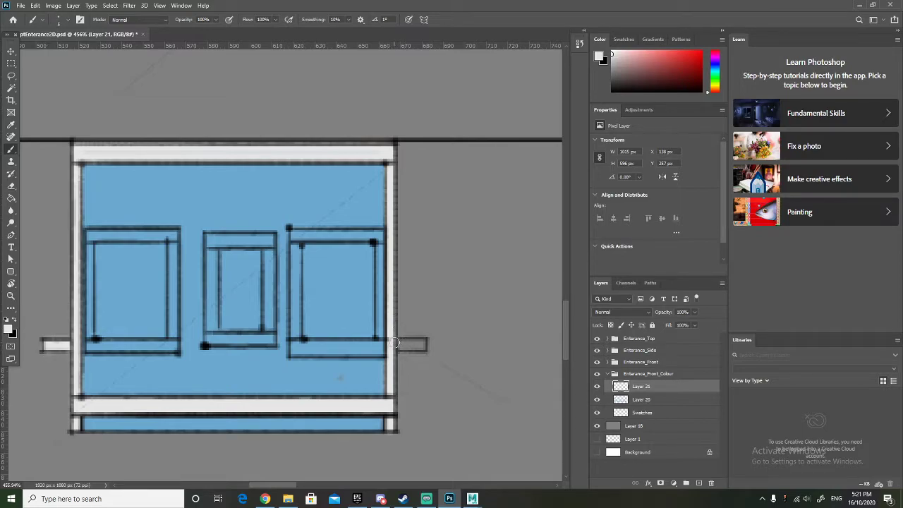
{"action": "mouse_move", "coordinate": [400, 343]}
{"action": "left_mouse_down"}
{"action": "mouse_move", "coordinate": [426, 344]}
{"action": "mouse_move", "coordinate": [401, 344]}
{"action": "left_mouse_up"}
{"action": "key", "text": "ctrl+z"}
{"action": "left_click_drag", "start_coordinate": [419, 345], "coordinate": [290, 347]}
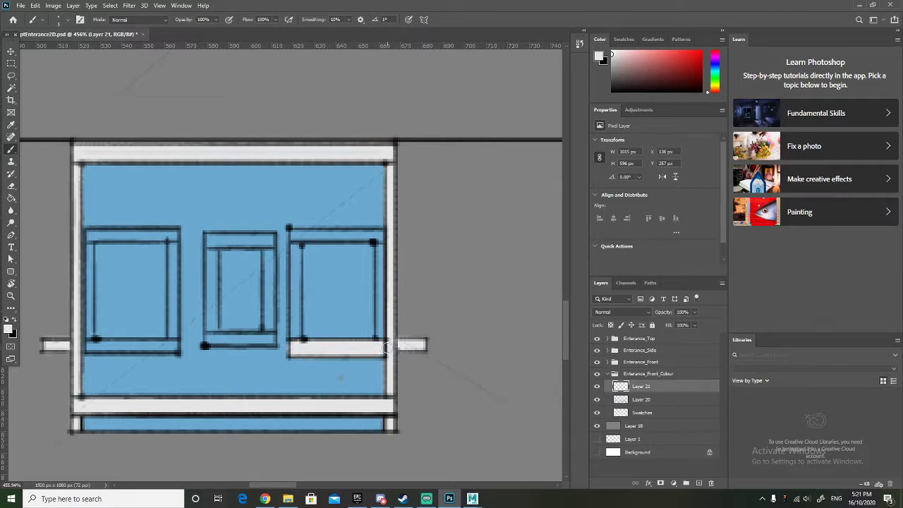
Paint the remaining sides of the leftmost booth's right window frame and the whole middle window frame off-white.
{"action": "mouse_move", "coordinate": [380, 344]}
{"action": "left_mouse_down"}
{"action": "mouse_move", "coordinate": [379, 235]}
{"action": "mouse_move", "coordinate": [291, 233]}
{"action": "mouse_move", "coordinate": [294, 347]}
{"action": "mouse_move", "coordinate": [299, 236]}
{"action": "left_mouse_up"}
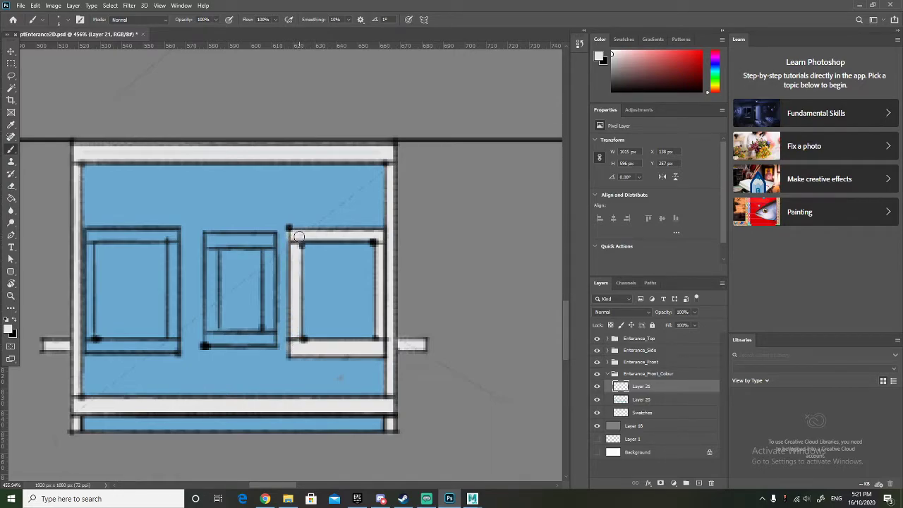
{"action": "left_click", "coordinate": [209, 238], "text": "shift"}
{"action": "key", "text": "ctrl+z"}
{"action": "mouse_move", "coordinate": [209, 238]}
{"action": "left_mouse_down"}
{"action": "mouse_move", "coordinate": [270, 237]}
{"action": "mouse_move", "coordinate": [272, 339]}
{"action": "mouse_move", "coordinate": [208, 335]}
{"action": "mouse_move", "coordinate": [210, 243]}
{"action": "mouse_move", "coordinate": [213, 339]}
{"action": "left_mouse_up"}
{"action": "mouse_move", "coordinate": [215, 243]}
{"action": "left_mouse_down"}
{"action": "mouse_move", "coordinate": [268, 241]}
{"action": "mouse_move", "coordinate": [266, 330]}
{"action": "left_mouse_up"}
Paint all four sides of the leftmost booth's left window frame off-white.
{"action": "scroll", "coordinate": [113, 298], "scroll_direction": "up", "scroll_amount": 2}
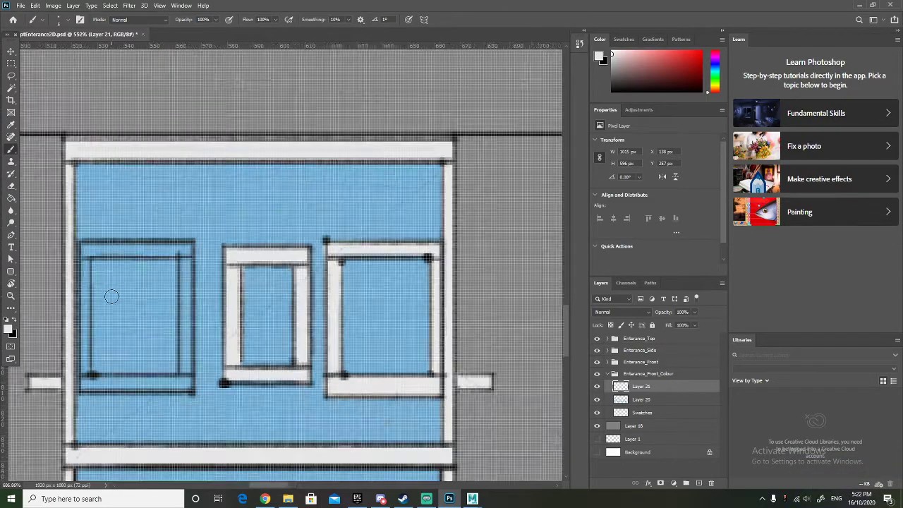
{"action": "scroll", "coordinate": [103, 266], "scroll_direction": "down", "scroll_amount": 1}
{"action": "scroll", "coordinate": [131, 255], "scroll_direction": "left", "scroll_amount": 2}
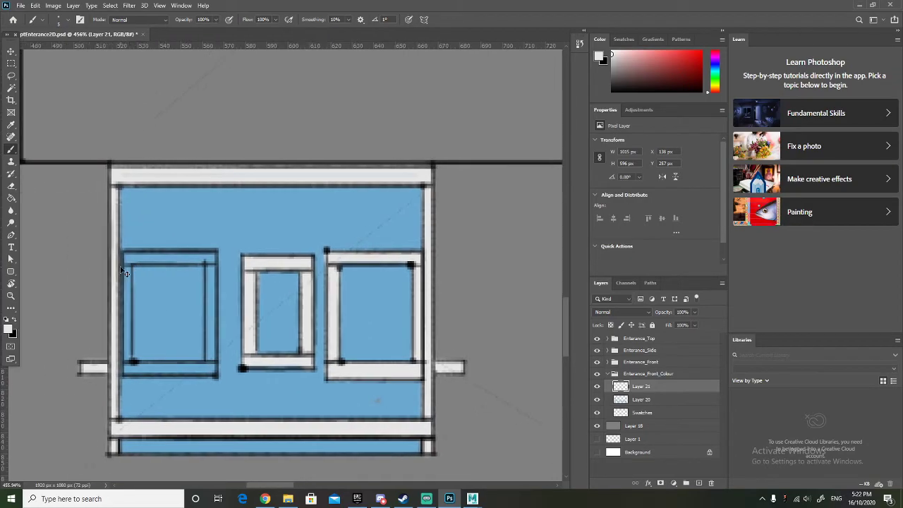
{"action": "left_click", "coordinate": [127, 255], "text": "shift"}
{"action": "key", "text": "ctrl+z"}
{"action": "mouse_move", "coordinate": [127, 256]}
{"action": "left_mouse_down"}
{"action": "mouse_move", "coordinate": [211, 256]}
{"action": "mouse_move", "coordinate": [209, 371]}
{"action": "mouse_move", "coordinate": [127, 365]}
{"action": "mouse_move", "coordinate": [126, 261]}
{"action": "left_mouse_up"}
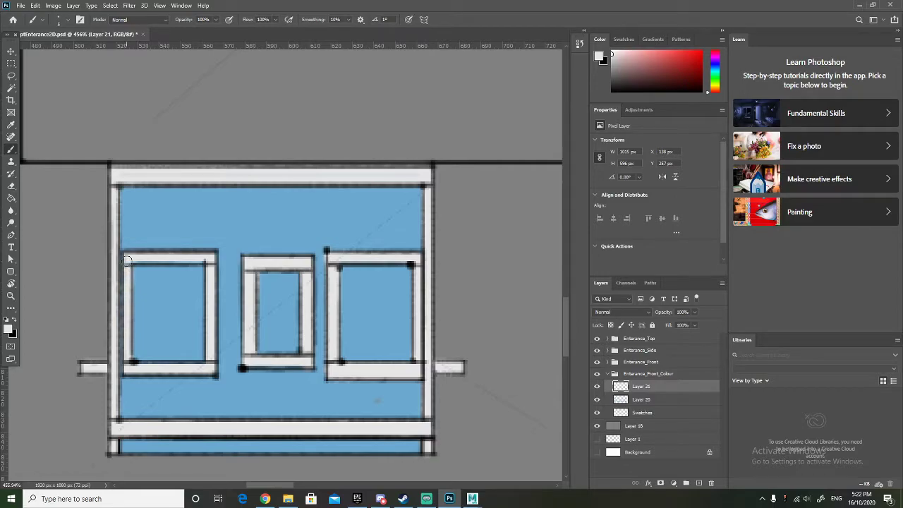
Touch up the lower bar of the leftmost booth's left window frame in off-white, undoing stray strokes.
{"action": "left_click", "coordinate": [200, 368], "text": "shift"}
{"action": "key", "text": "ctrl+z"}
{"action": "left_click_drag", "start_coordinate": [132, 363], "coordinate": [208, 368]}
{"action": "left_click", "coordinate": [204, 259], "text": "shift"}
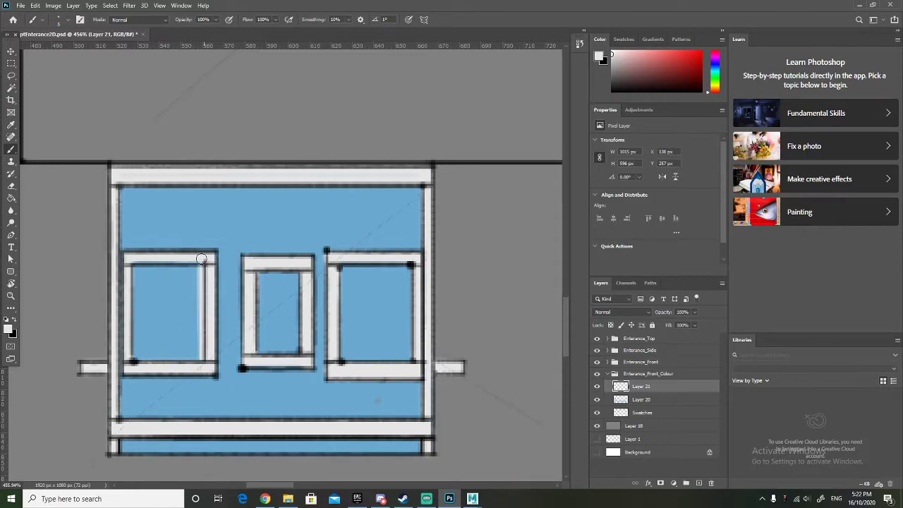
{"action": "key", "text": "ctrl+z"}
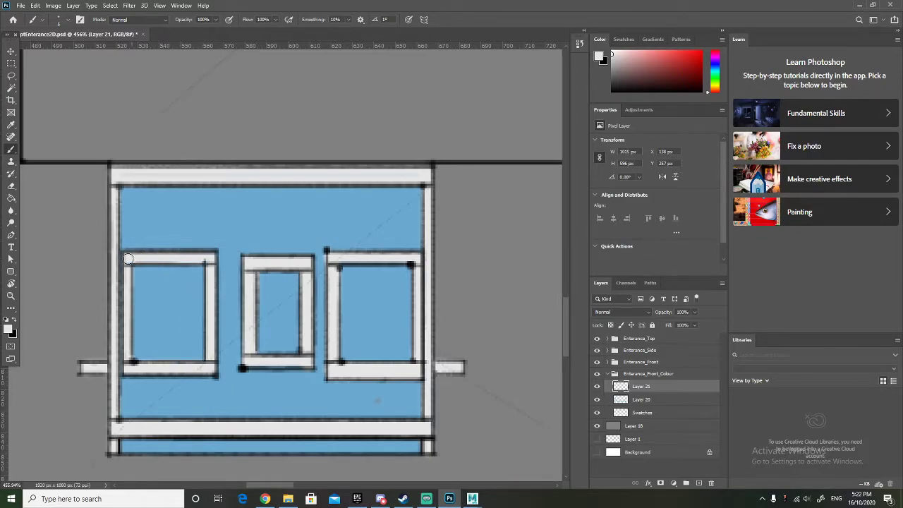
Paint the left post of the front view's second booth off-white from the roof line to the base.
{"action": "scroll", "coordinate": [148, 262], "scroll_direction": "down", "scroll_amount": 5}
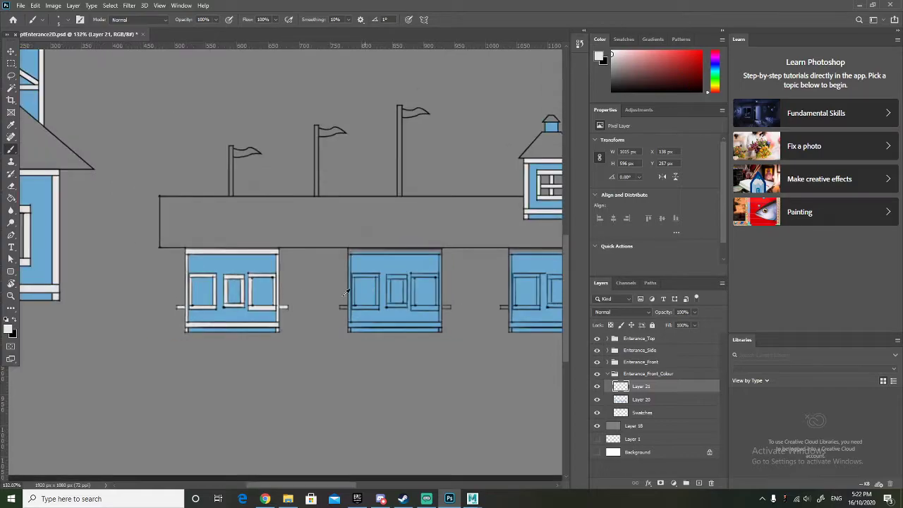
{"action": "scroll", "coordinate": [213, 291], "scroll_direction": "up", "scroll_amount": 3}
{"action": "scroll", "coordinate": [227, 305], "scroll_direction": "right", "scroll_amount": 5}
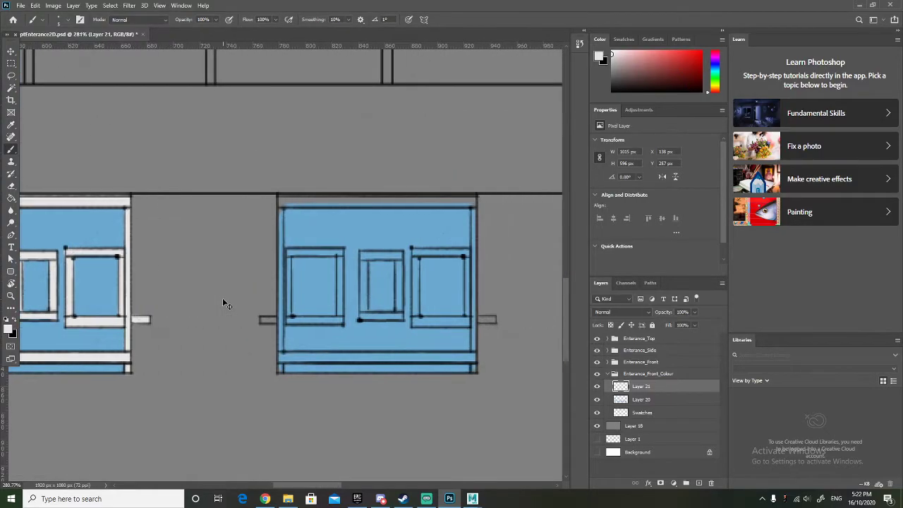
{"action": "scroll", "coordinate": [237, 265], "scroll_direction": "up", "scroll_amount": 2}
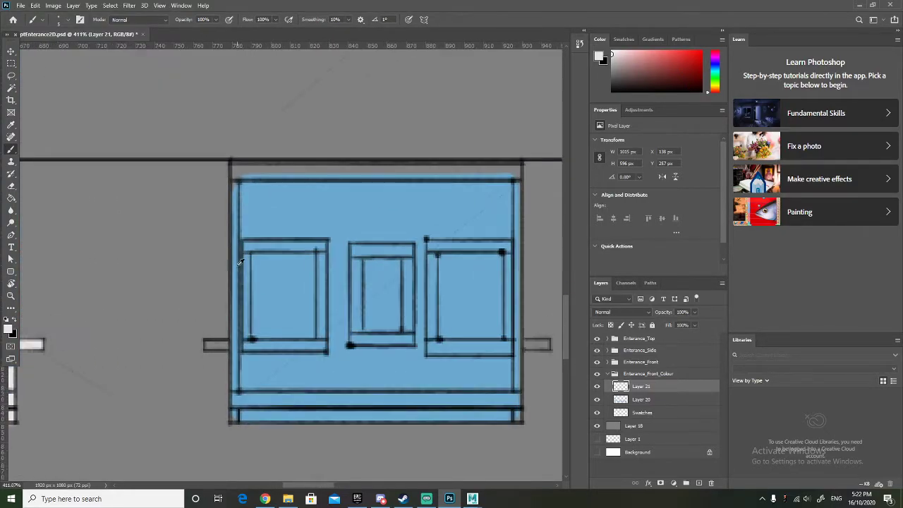
{"action": "left_click", "coordinate": [235, 269], "text": "shift"}
{"action": "key", "text": "ctrl+z"}
{"action": "left_click_drag", "start_coordinate": [235, 261], "coordinate": [238, 417]}
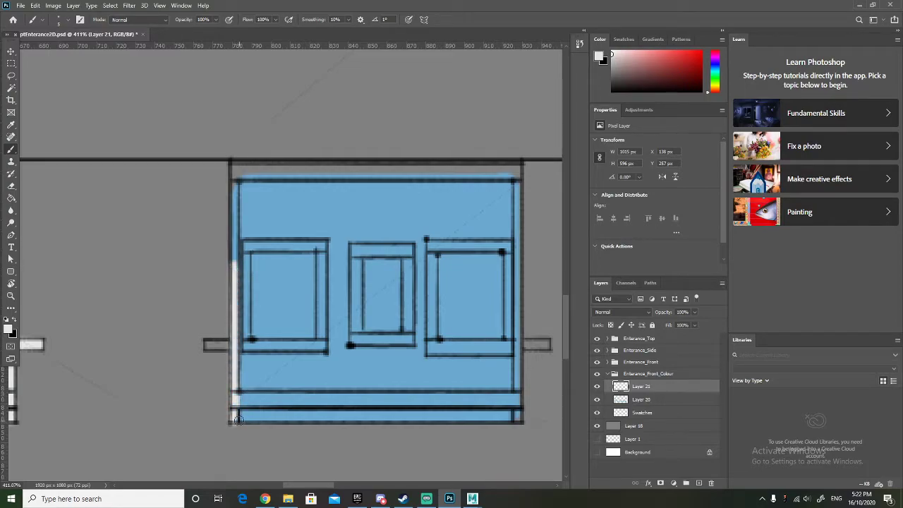
{"action": "left_click_drag", "start_coordinate": [232, 265], "coordinate": [241, 194]}
{"action": "key", "text": "ctrl+z"}
{"action": "left_click_drag", "start_coordinate": [233, 255], "coordinate": [234, 162]}
{"action": "key", "text": "ctrl+z"}
{"action": "left_click_drag", "start_coordinate": [234, 265], "coordinate": [234, 159]}
Paint the second booth's top beam, right post and lower beam off-white.
{"action": "scroll", "coordinate": [264, 164], "scroll_direction": "down", "scroll_amount": 3}
{"action": "scroll", "coordinate": [266, 163], "scroll_direction": "up", "scroll_amount": 3}
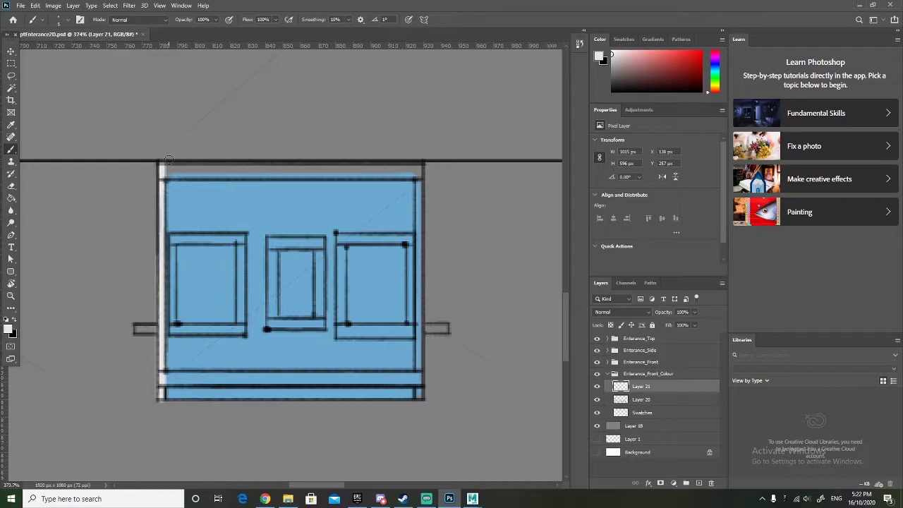
{"action": "mouse_move", "coordinate": [166, 168]}
{"action": "left_mouse_down"}
{"action": "mouse_move", "coordinate": [417, 165]}
{"action": "mouse_move", "coordinate": [163, 174]}
{"action": "left_mouse_up"}
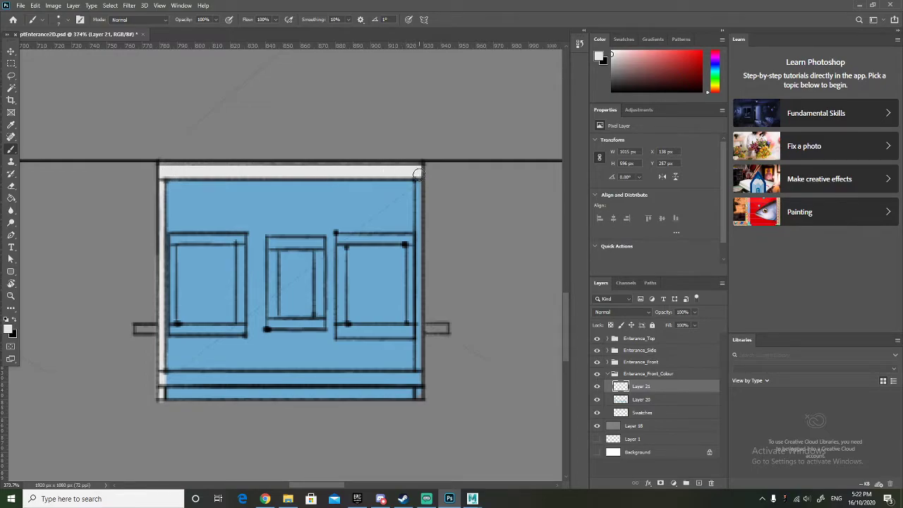
{"action": "left_click_drag", "start_coordinate": [419, 174], "coordinate": [419, 392]}
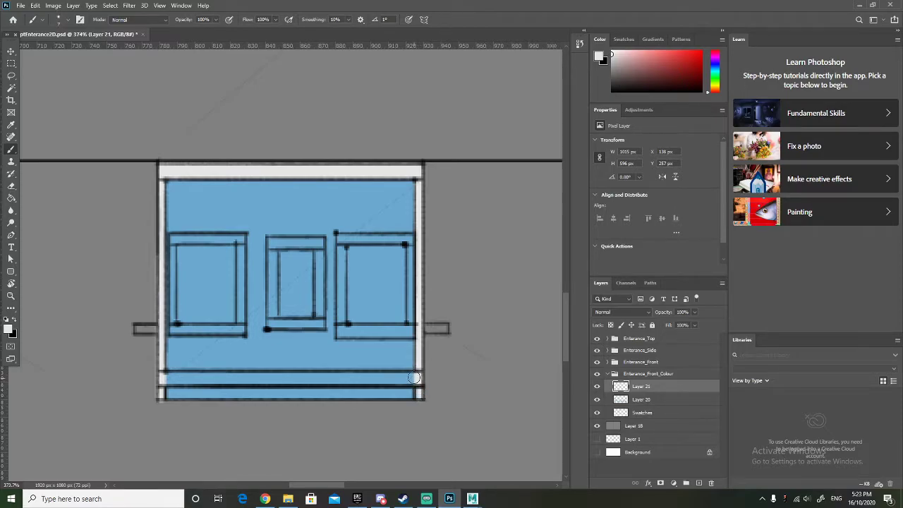
{"action": "left_click_drag", "start_coordinate": [414, 378], "coordinate": [163, 377]}
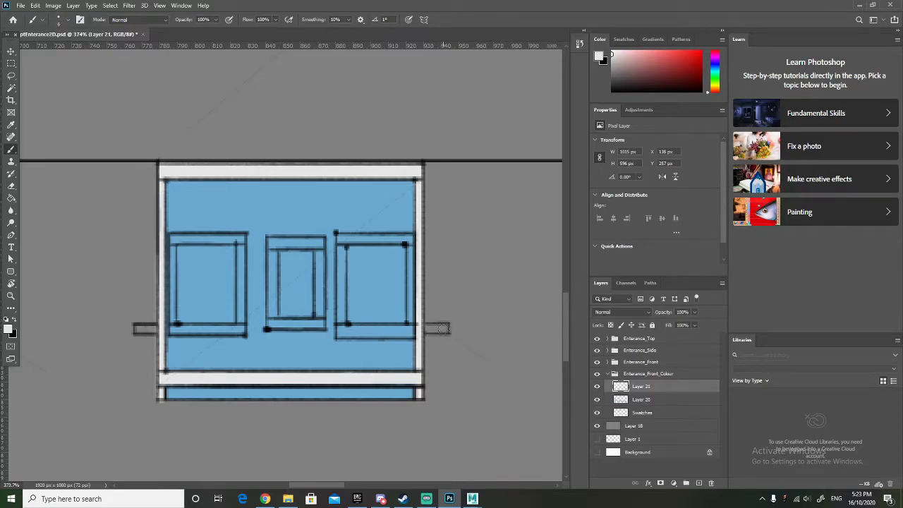
Paint the ledge projecting from the right side of the second booth off-white.
{"action": "left_click_drag", "start_coordinate": [443, 328], "coordinate": [424, 327]}
{"action": "key", "text": "ctrl+z"}
{"action": "left_click_drag", "start_coordinate": [444, 327], "coordinate": [422, 327]}
{"action": "left_click", "coordinate": [157, 328], "text": "shift"}
{"action": "left_click_drag", "start_coordinate": [157, 329], "coordinate": [147, 329]}
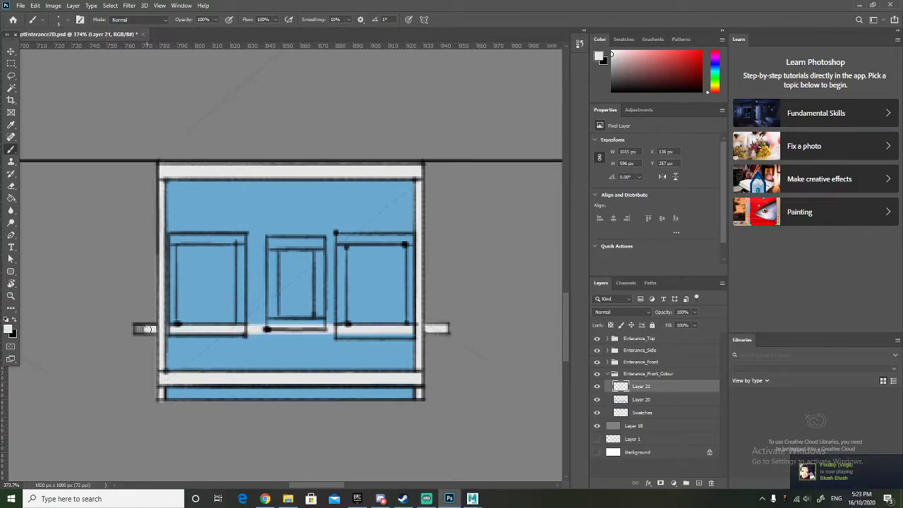
{"action": "key", "text": "ctrl+z"}
{"action": "key", "text": "ctrl+z"}
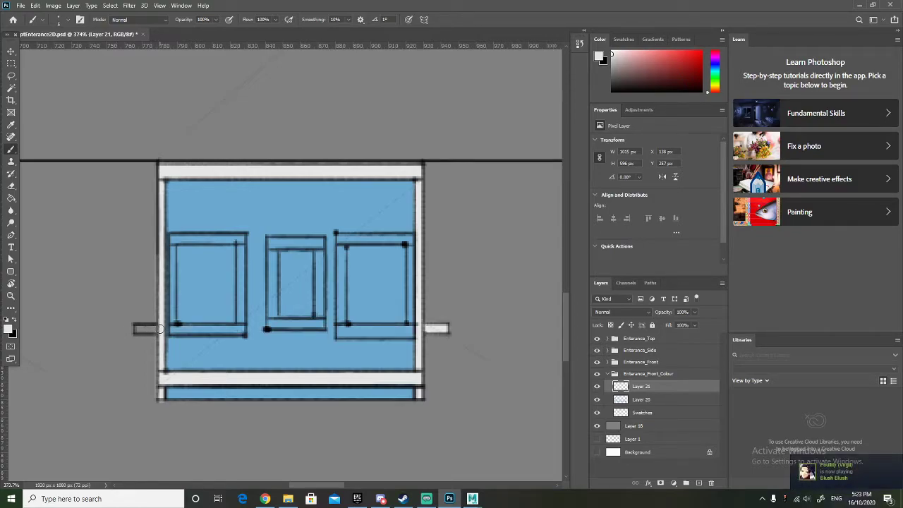
Paint the second booth's left ledge and all four sides of its left window frame off-white.
{"action": "left_click_drag", "start_coordinate": [160, 329], "coordinate": [141, 329]}
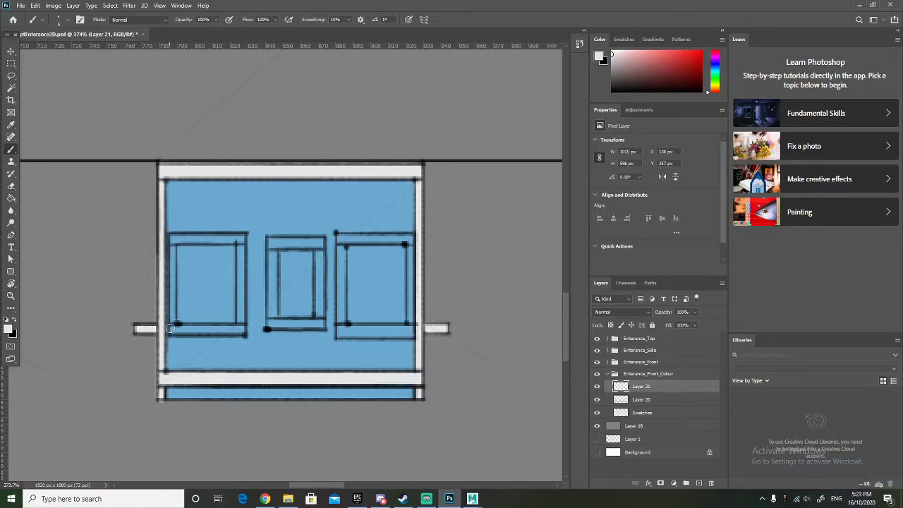
{"action": "left_click_drag", "start_coordinate": [173, 332], "coordinate": [173, 292]}
{"action": "key", "text": "ctrl+z"}
{"action": "mouse_move", "coordinate": [173, 329]}
{"action": "left_mouse_down"}
{"action": "mouse_move", "coordinate": [174, 239]}
{"action": "mouse_move", "coordinate": [241, 239]}
{"action": "mouse_move", "coordinate": [241, 328]}
{"action": "left_mouse_up"}
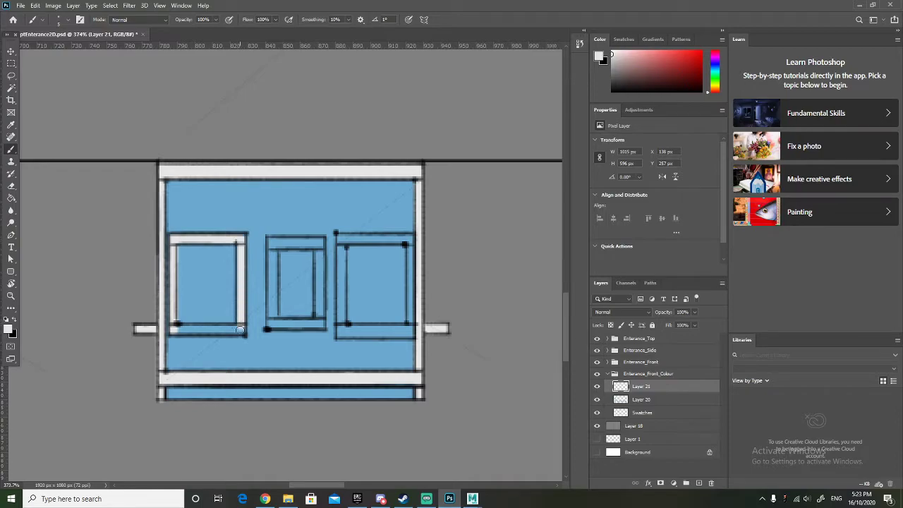
{"action": "scroll", "coordinate": [236, 270], "scroll_direction": "up", "scroll_amount": 2}
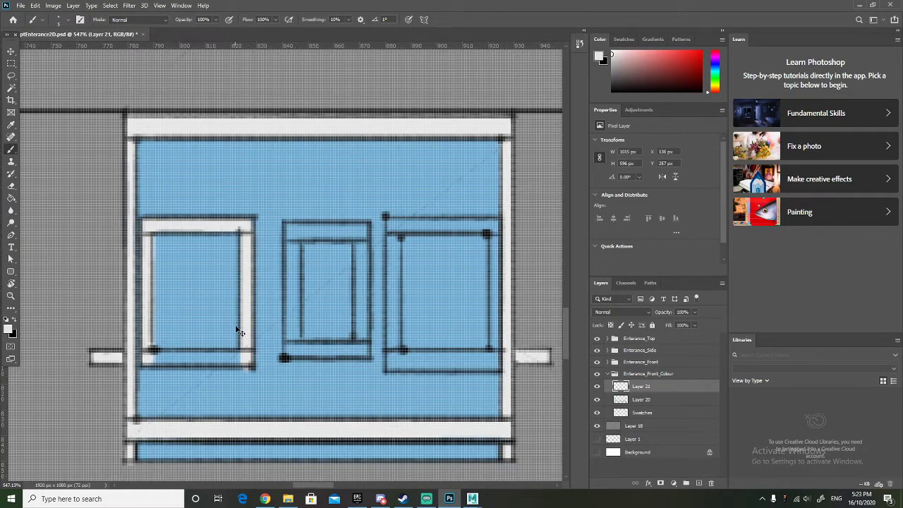
{"action": "key", "text": "ctrl+z"}
{"action": "left_click_drag", "start_coordinate": [245, 360], "coordinate": [248, 223]}
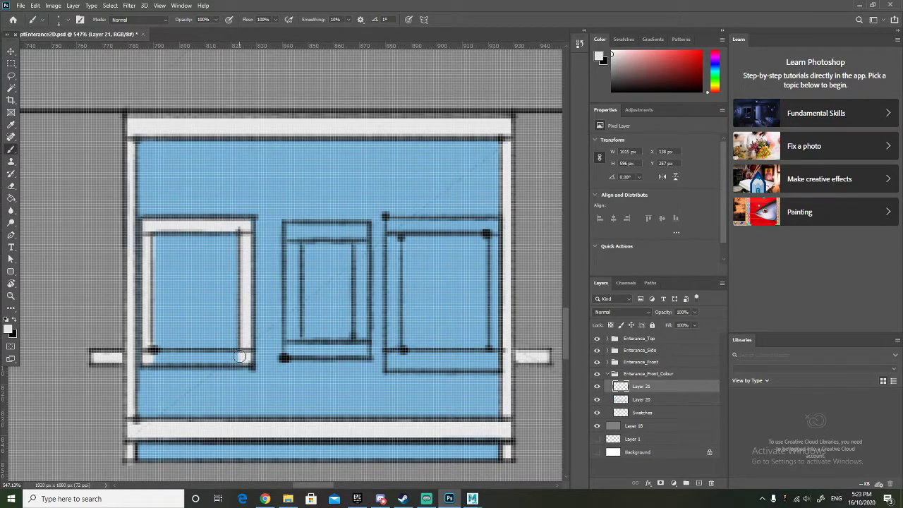
{"action": "mouse_move", "coordinate": [151, 356]}
{"action": "left_mouse_down"}
{"action": "mouse_move", "coordinate": [245, 357]}
{"action": "mouse_move", "coordinate": [152, 360]}
{"action": "left_mouse_up"}
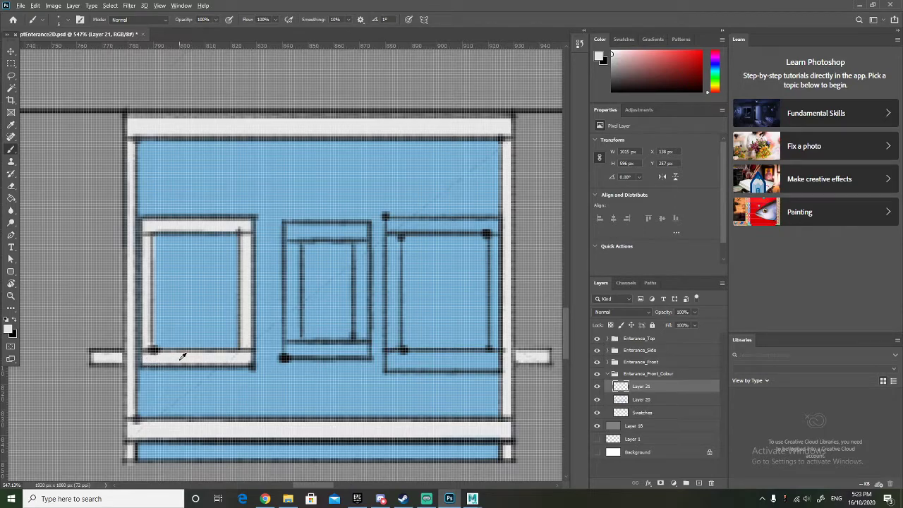
Paint all four sides of the second booth's middle window frame off-white.
{"action": "scroll", "coordinate": [183, 356], "scroll_direction": "down", "scroll_amount": 2}
{"action": "scroll", "coordinate": [266, 347], "scroll_direction": "up", "scroll_amount": 1}
{"action": "scroll", "coordinate": [272, 344], "scroll_direction": "down", "scroll_amount": 2}
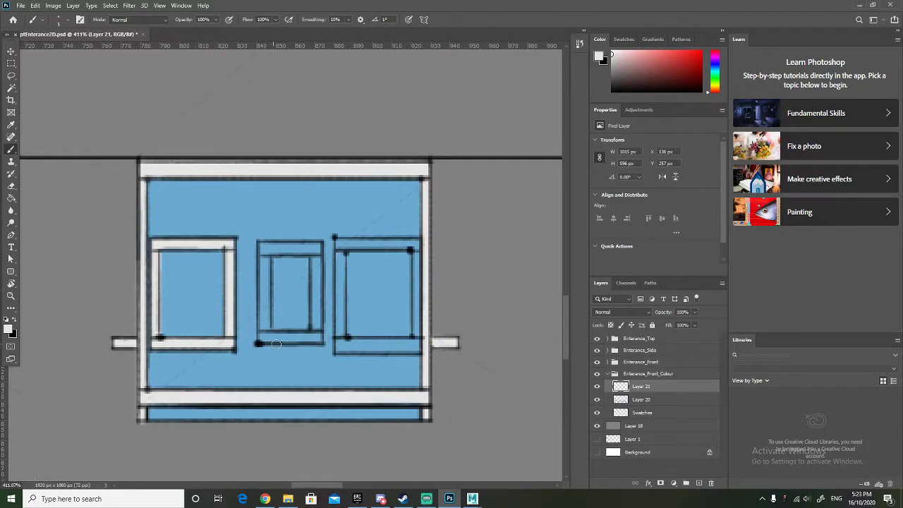
{"action": "scroll", "coordinate": [276, 341], "scroll_direction": "right", "scroll_amount": 2}
{"action": "scroll", "coordinate": [280, 337], "scroll_direction": "up", "scroll_amount": 1}
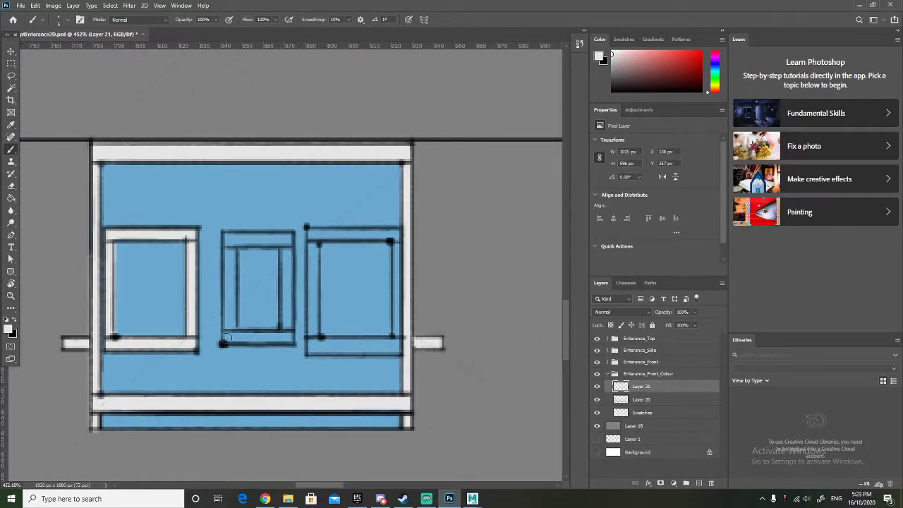
{"action": "mouse_move", "coordinate": [226, 334]}
{"action": "left_mouse_down"}
{"action": "mouse_move", "coordinate": [290, 338]}
{"action": "mouse_move", "coordinate": [226, 339]}
{"action": "mouse_move", "coordinate": [227, 236]}
{"action": "mouse_move", "coordinate": [289, 238]}
{"action": "left_mouse_up"}
{"action": "key", "text": "ctrl+z"}
{"action": "mouse_move", "coordinate": [228, 239]}
{"action": "left_mouse_down"}
{"action": "mouse_move", "coordinate": [288, 239]}
{"action": "mouse_move", "coordinate": [287, 330]}
{"action": "mouse_move", "coordinate": [287, 339]}
{"action": "mouse_move", "coordinate": [286, 247]}
{"action": "mouse_move", "coordinate": [228, 239]}
{"action": "mouse_move", "coordinate": [225, 331]}
{"action": "left_mouse_up"}
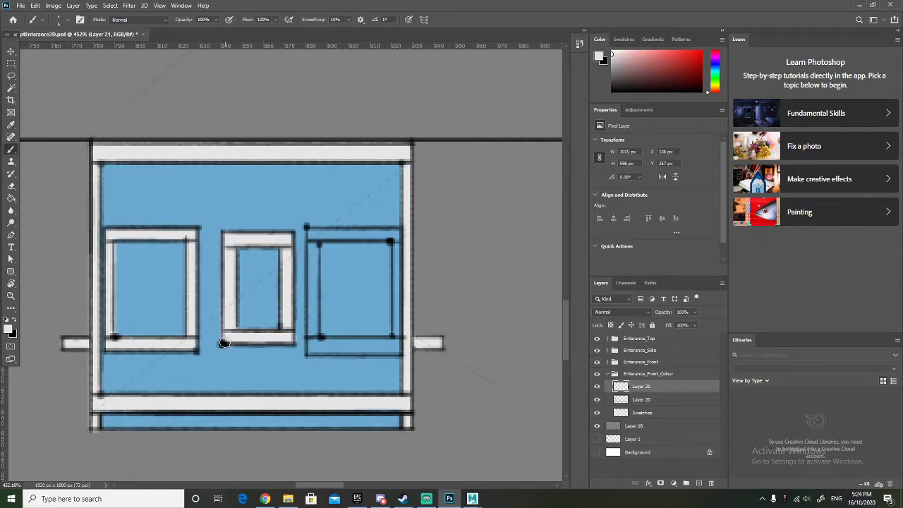
{"action": "left_click", "coordinate": [10, 186]}
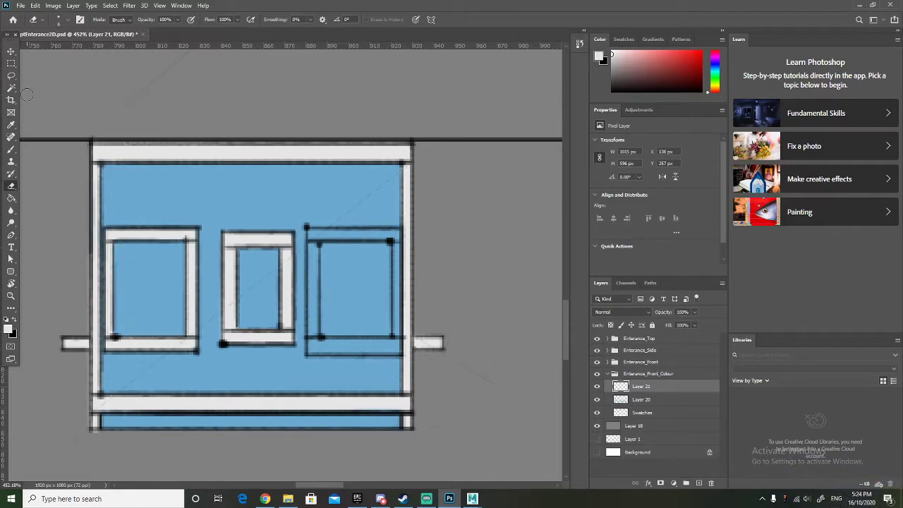
{"action": "left_click", "coordinate": [11, 149]}
Paint all four sides of the second booth's right window frame off-white.
{"action": "scroll", "coordinate": [285, 293], "scroll_direction": "down", "scroll_amount": 1}
{"action": "scroll", "coordinate": [286, 293], "scroll_direction": "down", "scroll_amount": 1}
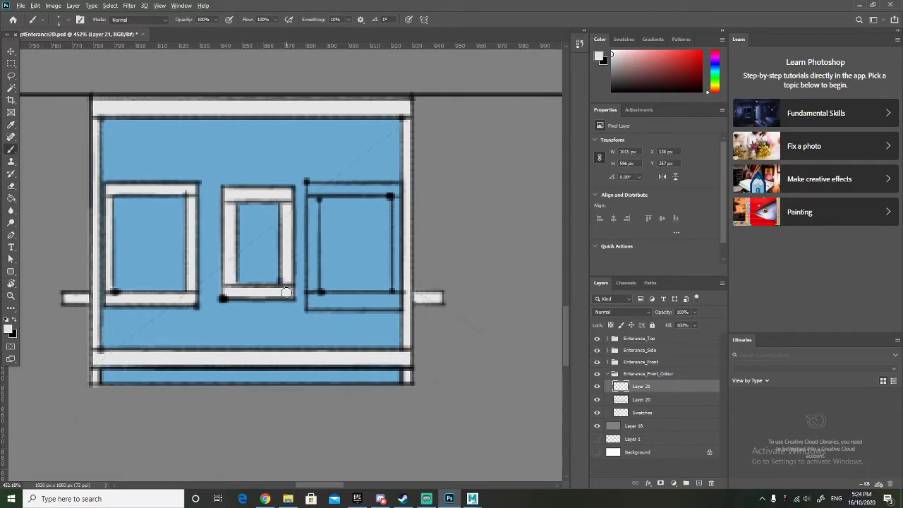
{"action": "scroll", "coordinate": [286, 293], "scroll_direction": "down", "scroll_amount": 1, "text": "alt"}
{"action": "scroll", "coordinate": [349, 299], "scroll_direction": "right", "scroll_amount": 1}
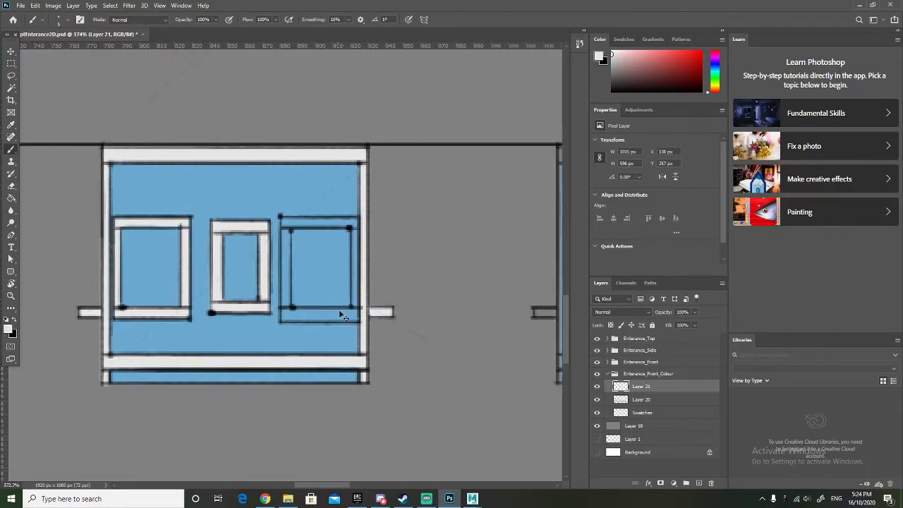
{"action": "scroll", "coordinate": [352, 321], "scroll_direction": "up", "scroll_amount": 1, "text": "alt"}
{"action": "mouse_move", "coordinate": [355, 319]}
{"action": "left_mouse_down"}
{"action": "mouse_move", "coordinate": [275, 322]}
{"action": "mouse_move", "coordinate": [358, 323]}
{"action": "mouse_move", "coordinate": [360, 220]}
{"action": "mouse_move", "coordinate": [277, 221]}
{"action": "mouse_move", "coordinate": [275, 324]}
{"action": "left_mouse_up"}
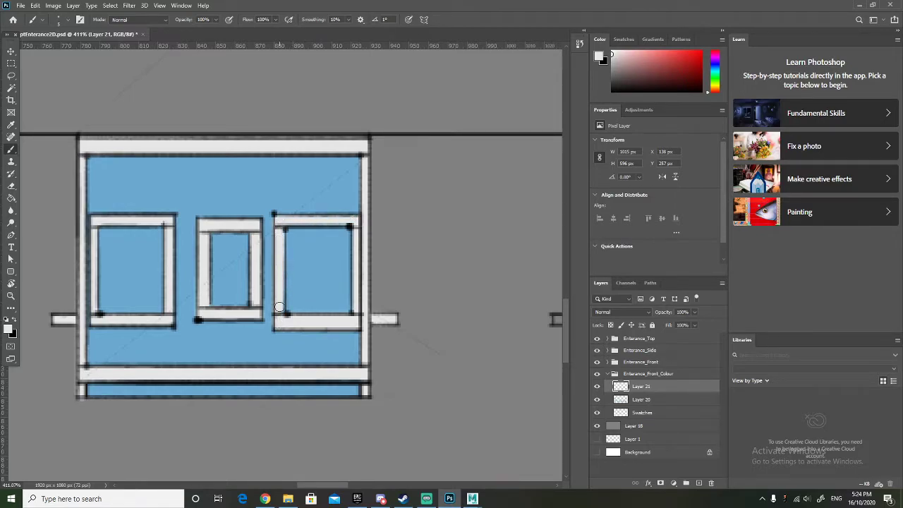
Paint the side posts and top beam of the booth below the central tower off-white.
{"action": "scroll", "coordinate": [278, 322], "scroll_direction": "down", "scroll_amount": 2}
{"action": "scroll", "coordinate": [280, 324], "scroll_direction": "right", "scroll_amount": 1}
{"action": "scroll", "coordinate": [280, 324], "scroll_direction": "right", "scroll_amount": 6}
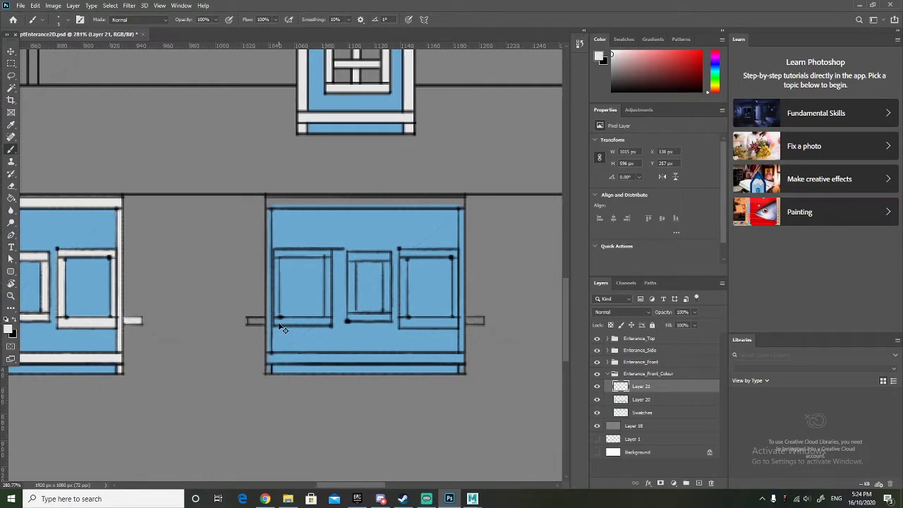
{"action": "scroll", "coordinate": [221, 321], "scroll_direction": "up", "scroll_amount": 2}
{"action": "scroll", "coordinate": [221, 321], "scroll_direction": "up", "scroll_amount": 1}
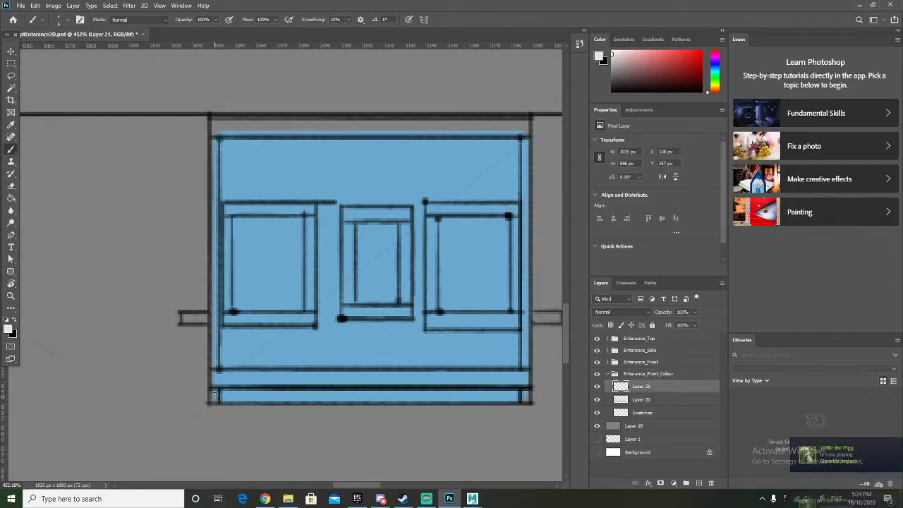
{"action": "left_click", "coordinate": [213, 397], "text": "shift"}
{"action": "left_click", "coordinate": [224, 316], "text": "shift"}
{"action": "key", "text": "ctrl+z"}
{"action": "key", "text": "ctrl+z"}
{"action": "mouse_move", "coordinate": [213, 395]}
{"action": "left_mouse_down"}
{"action": "mouse_move", "coordinate": [225, 117]}
{"action": "mouse_move", "coordinate": [215, 120]}
{"action": "mouse_move", "coordinate": [526, 120]}
{"action": "mouse_move", "coordinate": [526, 132]}
{"action": "mouse_move", "coordinate": [220, 133]}
{"action": "left_mouse_up"}
{"action": "mouse_move", "coordinate": [358, 123]}
{"action": "left_mouse_down"}
{"action": "mouse_move", "coordinate": [528, 127]}
{"action": "mouse_move", "coordinate": [524, 120]}
{"action": "mouse_move", "coordinate": [528, 399]}
{"action": "left_mouse_up"}
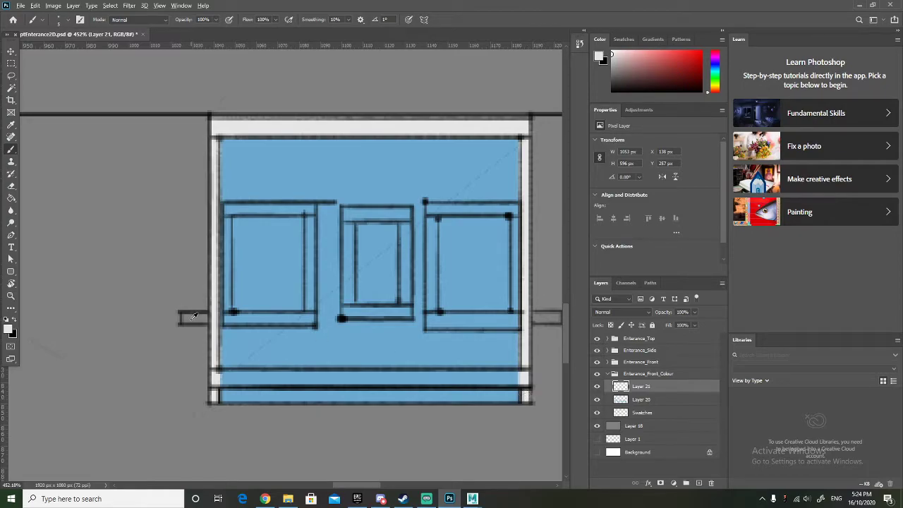
Fill the small ledge on the left side of the central booth with off-white.
{"action": "scroll", "coordinate": [321, 336], "scroll_direction": "down", "scroll_amount": 5, "text": "alt"}
{"action": "scroll", "coordinate": [122, 339], "scroll_direction": "down", "scroll_amount": 1, "text": "alt"}
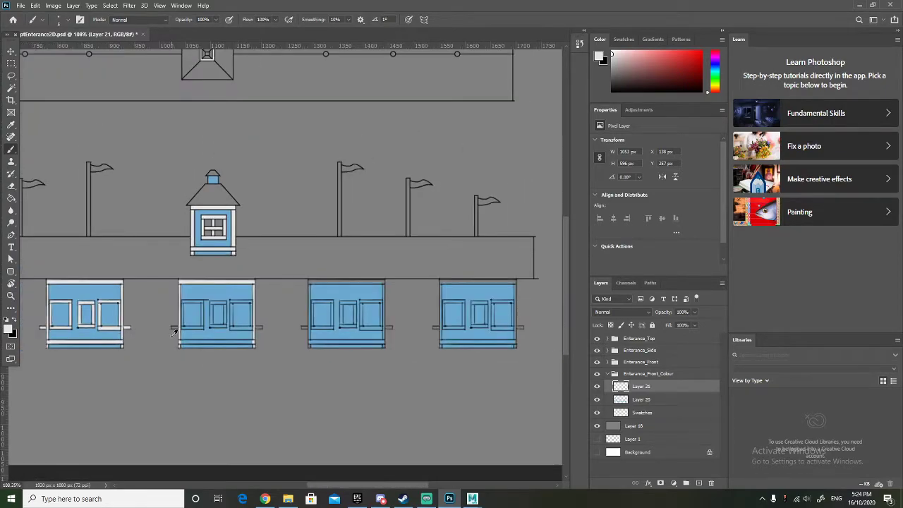
{"action": "scroll", "coordinate": [174, 333], "scroll_direction": "up", "scroll_amount": 8, "text": "alt"}
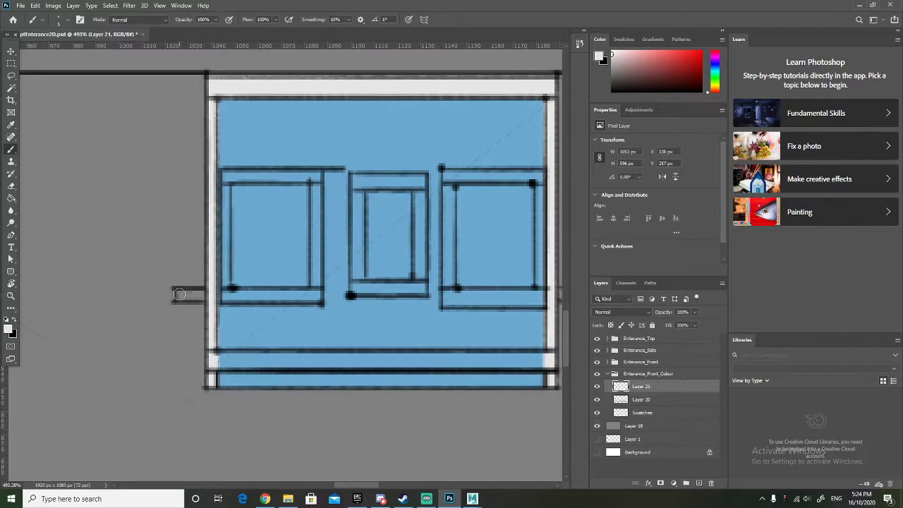
{"action": "left_click", "coordinate": [179, 294], "text": "shift"}
{"action": "key", "text": "ctrl+z"}
{"action": "left_click_drag", "start_coordinate": [182, 295], "coordinate": [209, 293]}
{"action": "scroll", "coordinate": [194, 296], "scroll_direction": "down", "scroll_amount": 1}
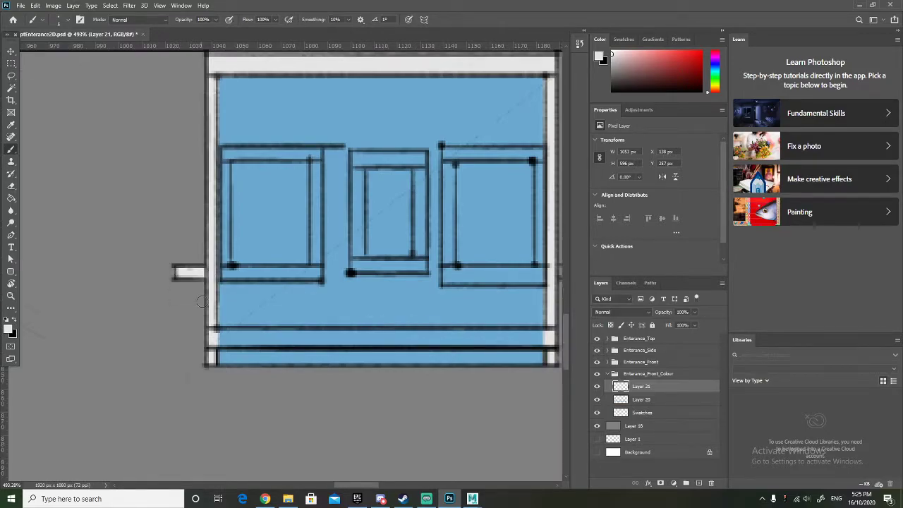
Paint the horizontal beam near the base of the central booth off-white.
{"action": "scroll", "coordinate": [205, 298], "scroll_direction": "down", "scroll_amount": 2, "text": "alt"}
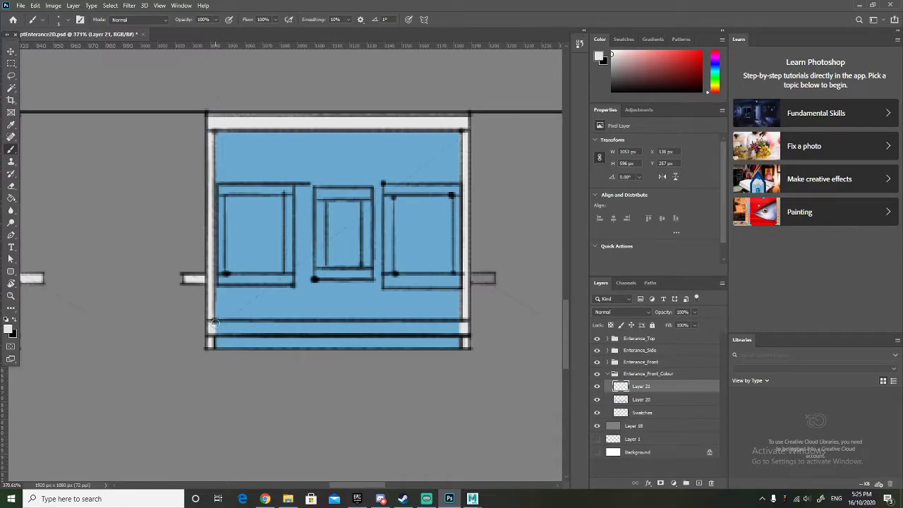
{"action": "left_click_drag", "start_coordinate": [215, 325], "coordinate": [271, 325], "text": "shift"}
{"action": "key", "text": "ctrl+z"}
{"action": "mouse_move", "coordinate": [216, 324]}
{"action": "left_mouse_down"}
{"action": "mouse_move", "coordinate": [466, 326]}
{"action": "mouse_move", "coordinate": [211, 337]}
{"action": "left_mouse_up"}
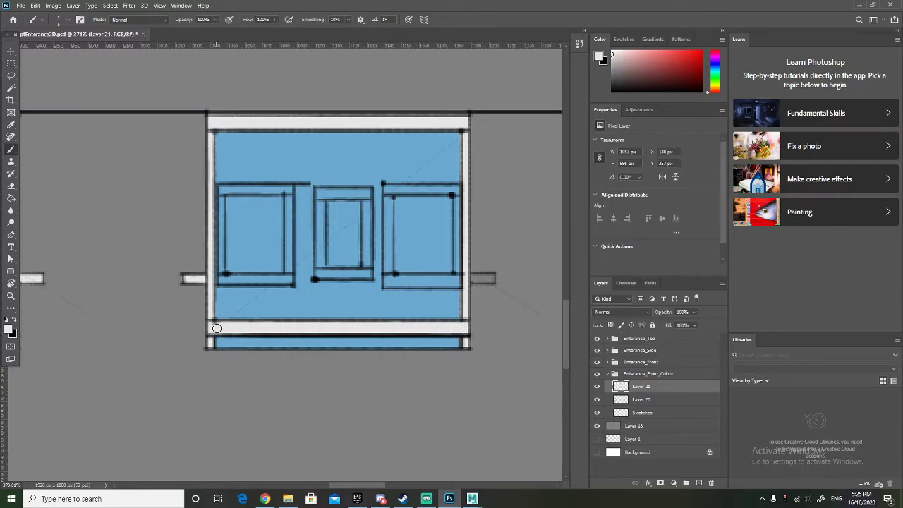
Paint the frame of the central booth's left window off-white, keeping its pane blue.
{"action": "scroll", "coordinate": [215, 328], "scroll_direction": "up", "scroll_amount": 3}
{"action": "scroll", "coordinate": [218, 325], "scroll_direction": "up", "scroll_amount": 2}
{"action": "mouse_move", "coordinate": [220, 320]}
{"action": "left_mouse_down"}
{"action": "mouse_move", "coordinate": [219, 211]}
{"action": "mouse_move", "coordinate": [302, 211]}
{"action": "mouse_move", "coordinate": [302, 321]}
{"action": "mouse_move", "coordinate": [215, 322]}
{"action": "left_mouse_up"}
{"action": "key", "text": "ctrl+z"}
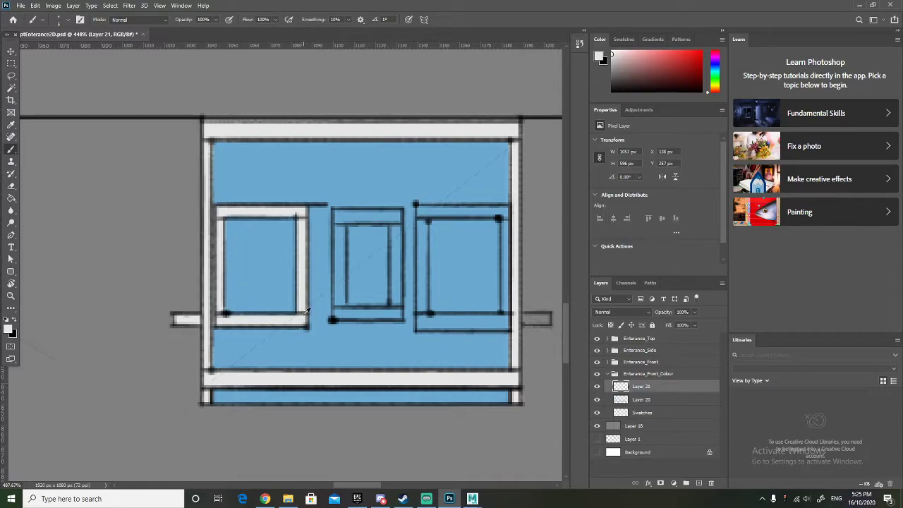
Paint the frame of the central booth's narrow middle window off-white.
{"action": "scroll", "coordinate": [302, 318], "scroll_direction": "down", "scroll_amount": 1}
{"action": "scroll", "coordinate": [303, 316], "scroll_direction": "up", "scroll_amount": 1}
{"action": "mouse_move", "coordinate": [289, 316]}
{"action": "left_mouse_down"}
{"action": "mouse_move", "coordinate": [384, 308]}
{"action": "mouse_move", "coordinate": [318, 316]}
{"action": "mouse_move", "coordinate": [322, 209]}
{"action": "left_mouse_up"}
{"action": "key", "text": "ctrl+z"}
{"action": "key", "text": "ctrl+z"}
{"action": "mouse_move", "coordinate": [322, 305]}
{"action": "left_mouse_down"}
{"action": "mouse_move", "coordinate": [324, 204]}
{"action": "mouse_move", "coordinate": [389, 207]}
{"action": "mouse_move", "coordinate": [379, 323]}
{"action": "mouse_move", "coordinate": [387, 296]}
{"action": "mouse_move", "coordinate": [382, 210]}
{"action": "mouse_move", "coordinate": [324, 211]}
{"action": "left_mouse_up"}
{"action": "key", "text": "ctrl+z"}
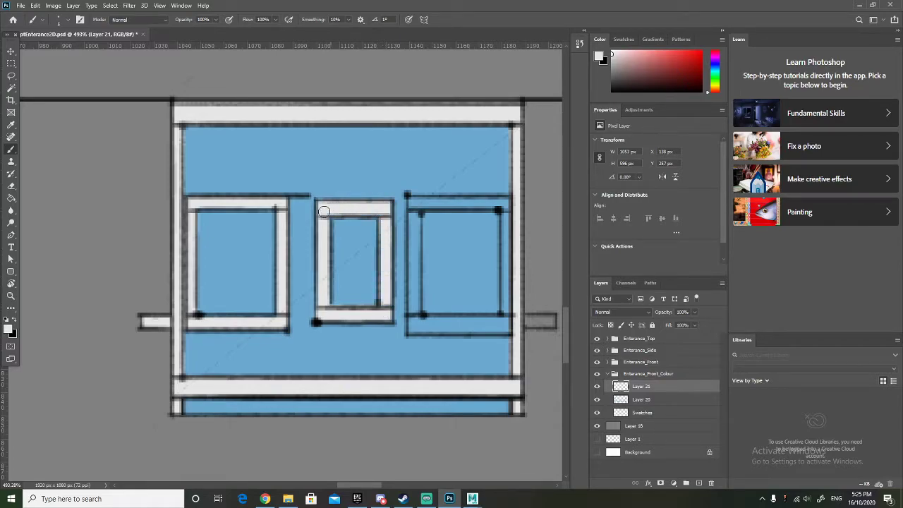
Expand the Enterance_Front group and rename the Enterance_Front_Colour group to Enterance_Colour.
{"action": "scroll", "coordinate": [323, 211], "scroll_direction": "down", "scroll_amount": 1}
{"action": "scroll", "coordinate": [404, 222], "scroll_direction": "right", "scroll_amount": 2}
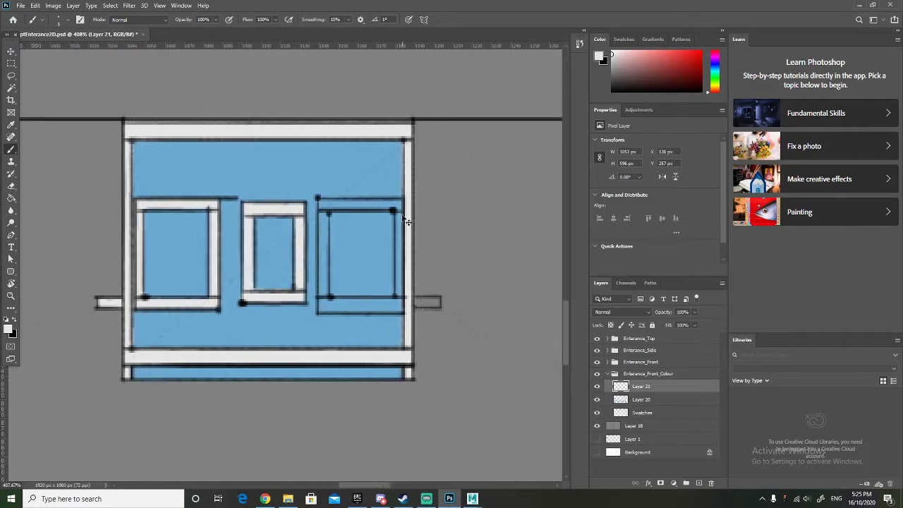
{"action": "scroll", "coordinate": [263, 235], "scroll_direction": "down", "scroll_amount": 4}
{"action": "scroll", "coordinate": [235, 228], "scroll_direction": "up", "scroll_amount": 5}
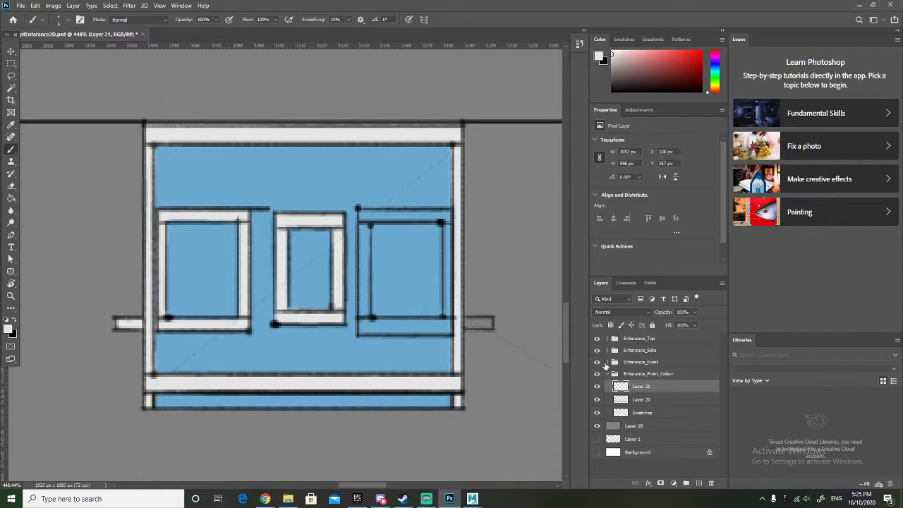
{"action": "left_click", "coordinate": [608, 362]}
{"action": "scroll", "coordinate": [626, 367], "scroll_direction": "down", "scroll_amount": 3}
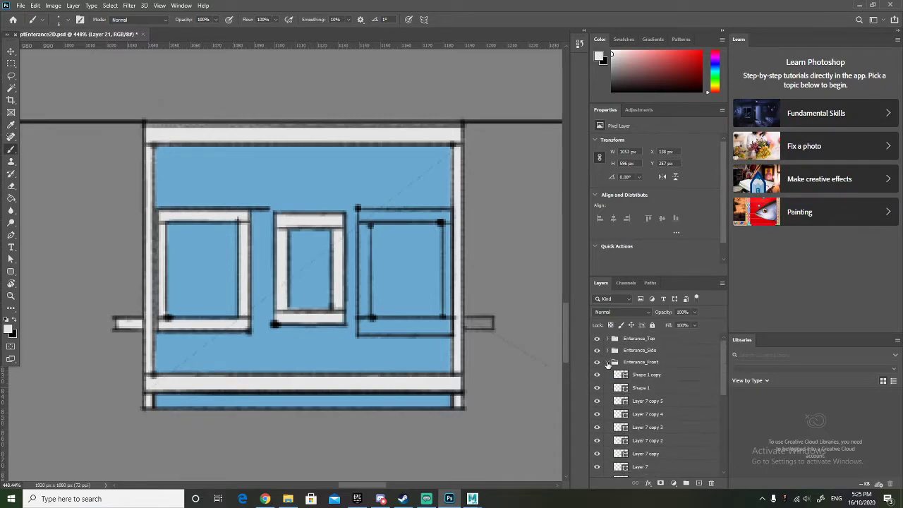
{"action": "scroll", "coordinate": [627, 367], "scroll_direction": "down", "scroll_amount": 2}
{"action": "double_click", "coordinate": [659, 420]}
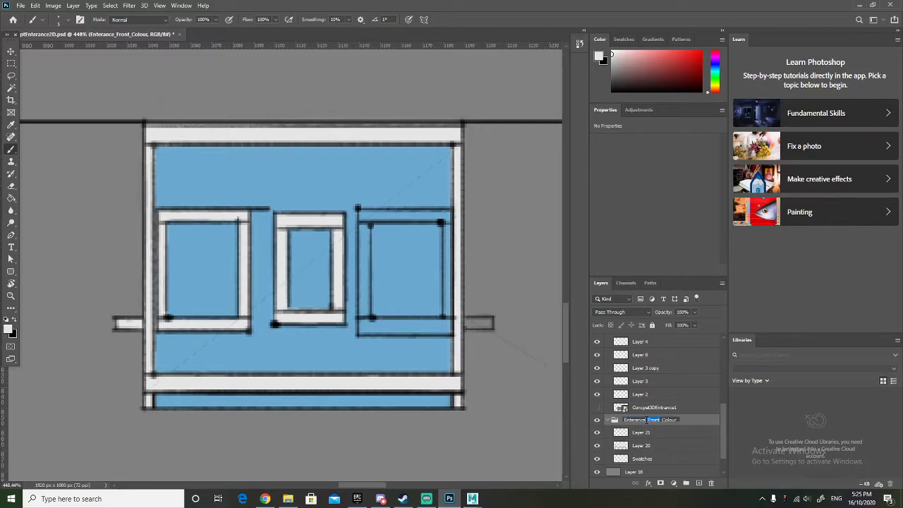
{"action": "key", "text": "BackSpace"}
{"action": "key", "text": "Return"}
{"action": "scroll", "coordinate": [660, 408], "scroll_direction": "up", "scroll_amount": 1}
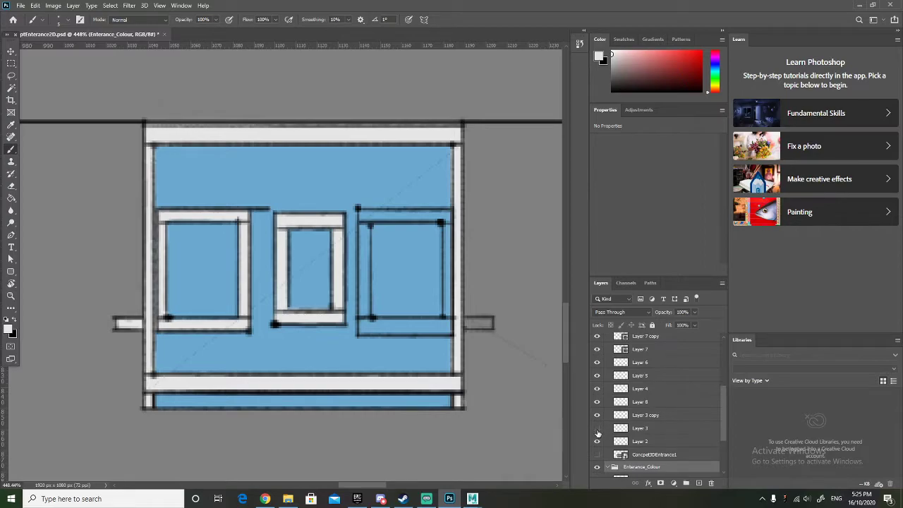
Find the line art on Layer 3 copy and erase the stray line extending past the left window's top right corner.
{"action": "left_click", "coordinate": [597, 414]}
{"action": "left_click", "coordinate": [596, 415]}
{"action": "left_click", "coordinate": [612, 416]}
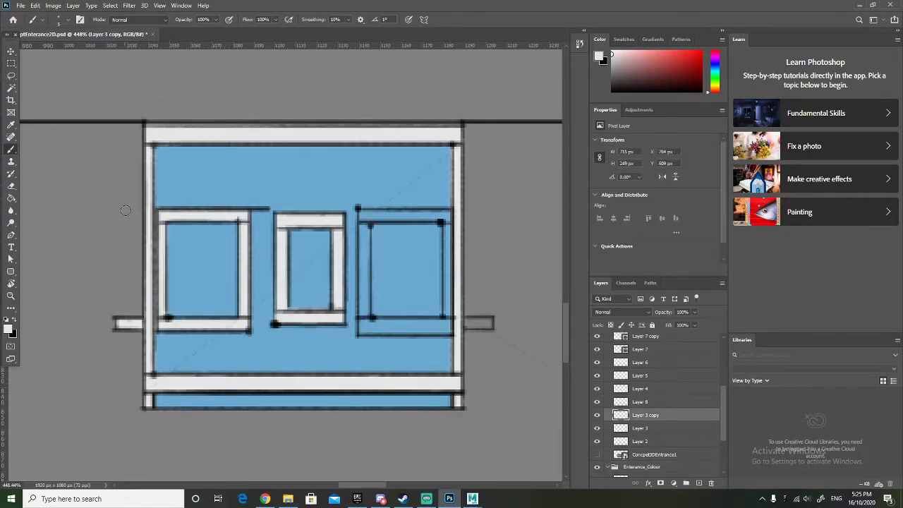
{"action": "left_click", "coordinate": [11, 186]}
{"action": "mouse_move", "coordinate": [266, 208]}
{"action": "left_mouse_down"}
{"action": "mouse_move", "coordinate": [254, 209]}
{"action": "mouse_move", "coordinate": [268, 205]}
{"action": "left_mouse_up"}
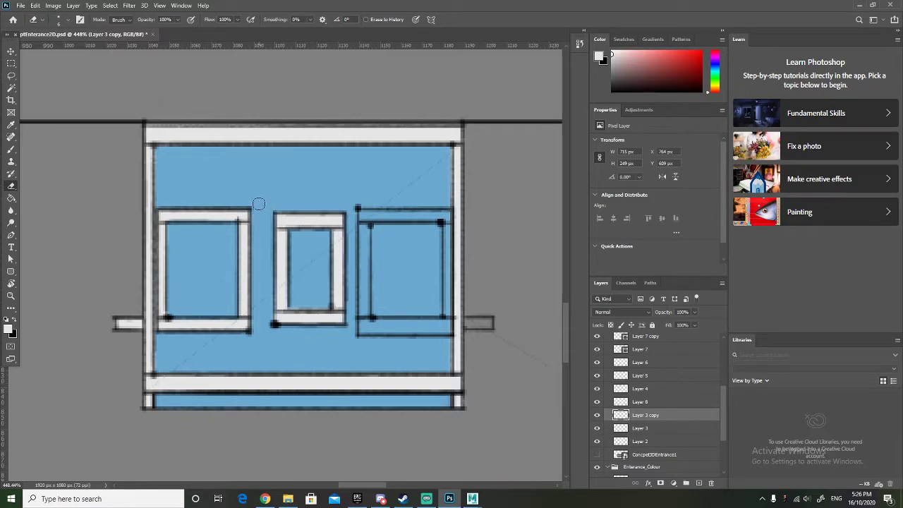
Collapse the Enterance_Front group, return to Layer 21 with the Brush tool, and check Layers 21 and 20 by toggling their visibility.
{"action": "scroll", "coordinate": [597, 424], "scroll_direction": "up", "scroll_amount": 5}
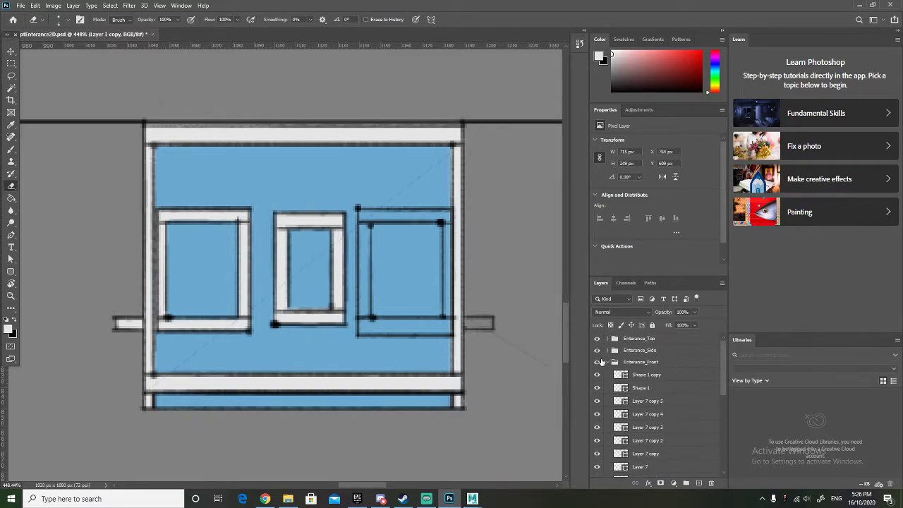
{"action": "left_click", "coordinate": [612, 363]}
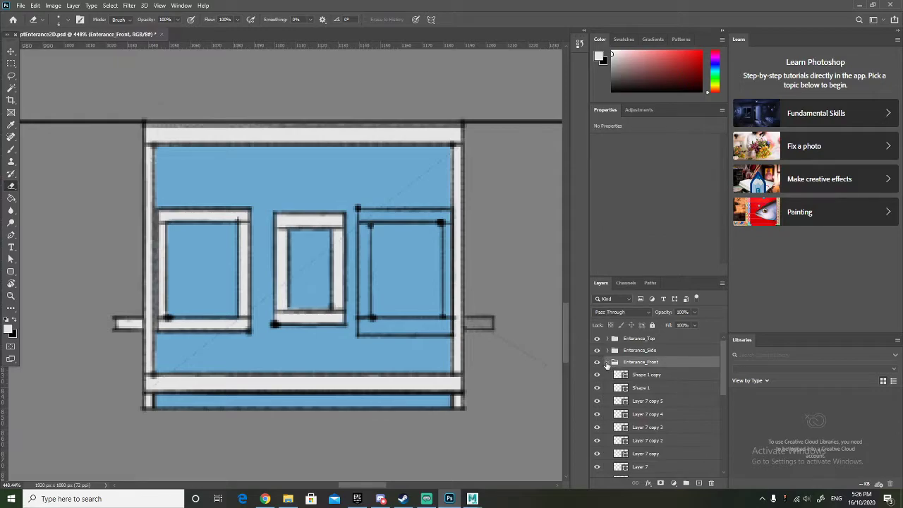
{"action": "left_click", "coordinate": [606, 363]}
{"action": "left_click", "coordinate": [670, 390]}
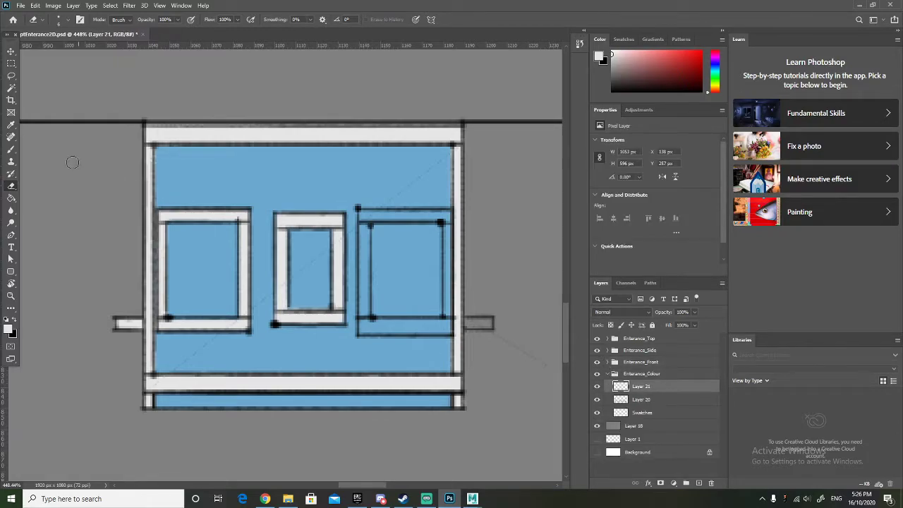
{"action": "left_click", "coordinate": [14, 150]}
{"action": "left_click", "coordinate": [597, 385]}
{"action": "left_click", "coordinate": [596, 386]}
{"action": "left_click", "coordinate": [597, 399]}
{"action": "left_click", "coordinate": [597, 399]}
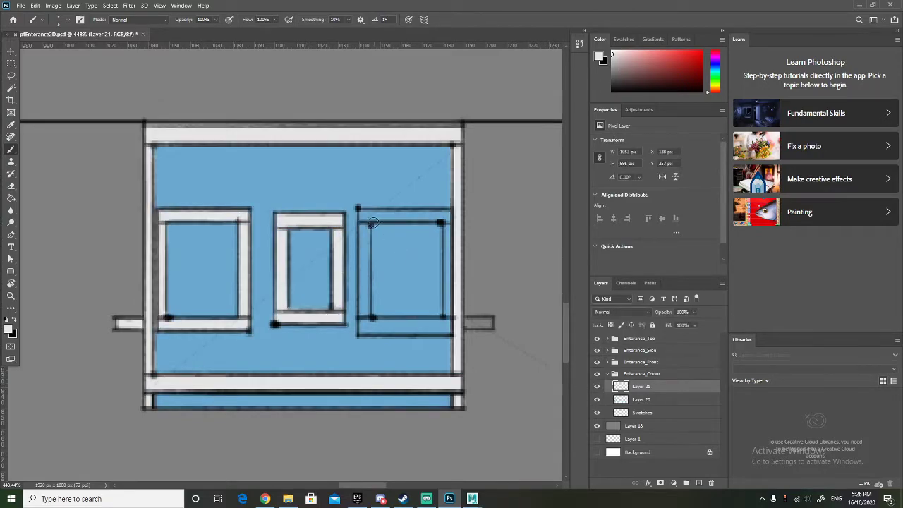
Paint the central booth's right window frame and right-hand ledge off-white on Layer 21.
{"action": "mouse_move", "coordinate": [358, 211]}
{"action": "left_mouse_down"}
{"action": "mouse_move", "coordinate": [447, 213]}
{"action": "mouse_move", "coordinate": [450, 307]}
{"action": "mouse_move", "coordinate": [448, 329]}
{"action": "mouse_move", "coordinate": [363, 330]}
{"action": "mouse_move", "coordinate": [359, 213]}
{"action": "mouse_move", "coordinate": [447, 218]}
{"action": "left_mouse_up"}
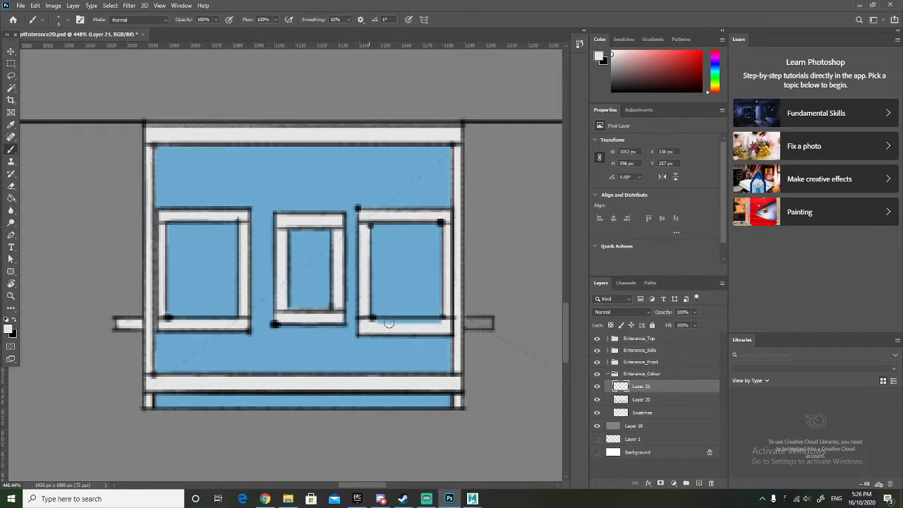
{"action": "left_click_drag", "start_coordinate": [467, 323], "coordinate": [490, 323]}
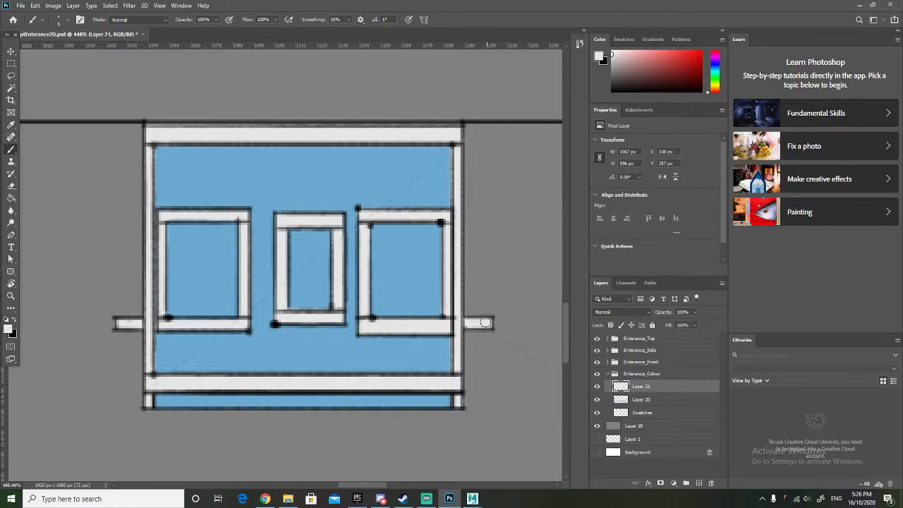
{"action": "scroll", "coordinate": [489, 323], "scroll_direction": "up", "scroll_amount": 1}
{"action": "scroll", "coordinate": [488, 321], "scroll_direction": "down", "scroll_amount": 1}
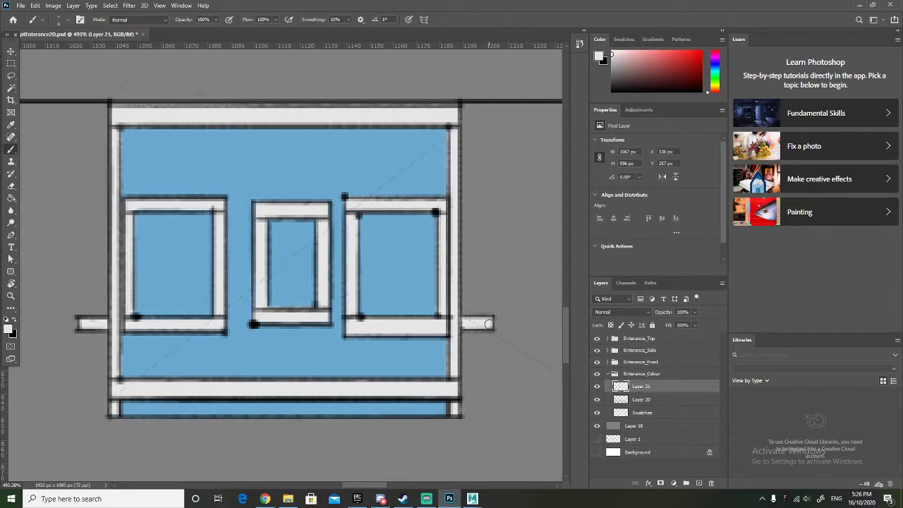
Paint the left post and left ledge of the next booth to the right off-white.
{"action": "scroll", "coordinate": [458, 326], "scroll_direction": "down", "scroll_amount": 5}
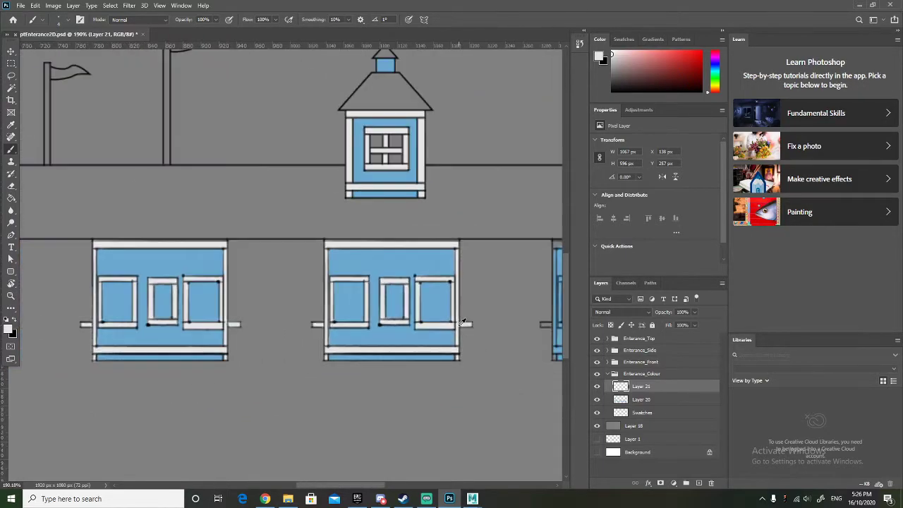
{"action": "scroll", "coordinate": [462, 329], "scroll_direction": "right", "scroll_amount": 4}
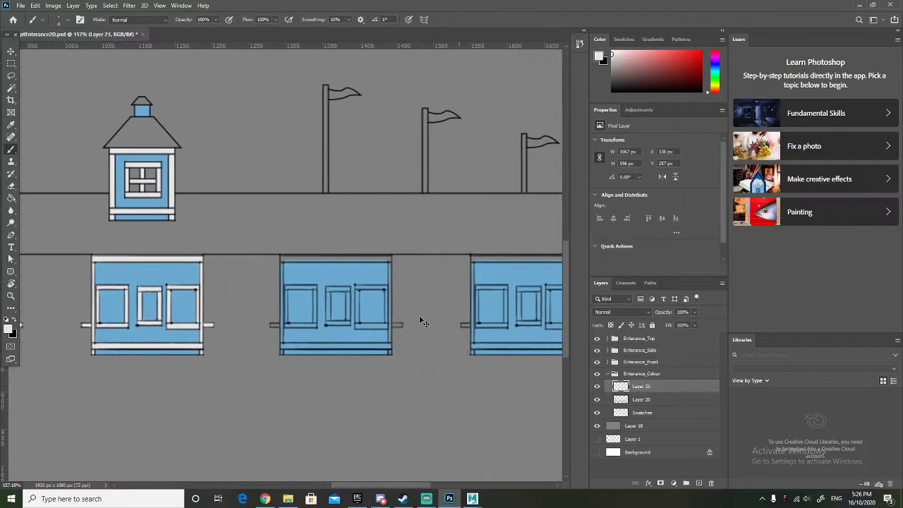
{"action": "scroll", "coordinate": [318, 280], "scroll_direction": "up", "scroll_amount": 2}
{"action": "scroll", "coordinate": [318, 280], "scroll_direction": "up", "scroll_amount": 3}
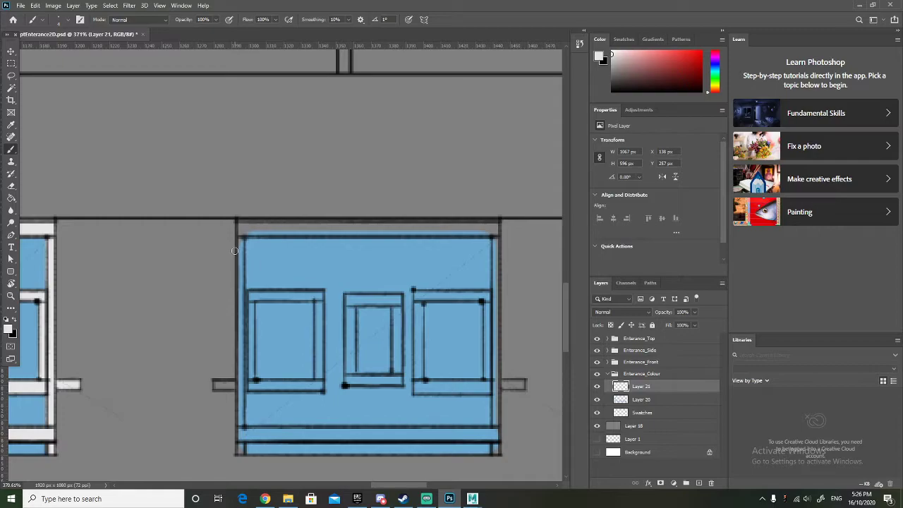
{"action": "left_click_drag", "start_coordinate": [240, 224], "coordinate": [246, 451]}
{"action": "left_click_drag", "start_coordinate": [230, 384], "coordinate": [217, 384]}
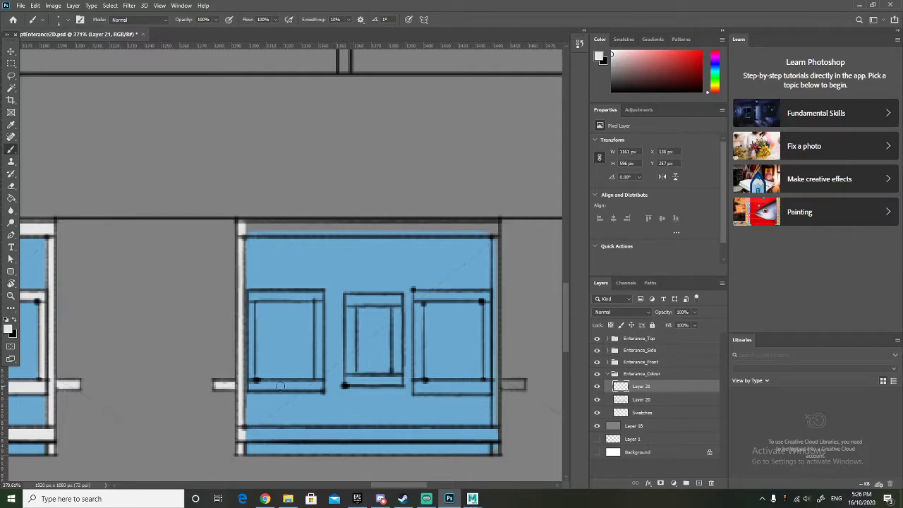
Complete this booth's outer trim in off-white by painting the right ledge, right post, top beam and lower beam.
{"action": "scroll", "coordinate": [466, 380], "scroll_direction": "down", "scroll_amount": 1}
{"action": "scroll", "coordinate": [467, 380], "scroll_direction": "down", "scroll_amount": 3}
{"action": "scroll", "coordinate": [494, 374], "scroll_direction": "up", "scroll_amount": 5}
{"action": "scroll", "coordinate": [451, 336], "scroll_direction": "down", "scroll_amount": 1}
{"action": "mouse_move", "coordinate": [451, 336]}
{"action": "left_mouse_down"}
{"action": "mouse_move", "coordinate": [474, 331]}
{"action": "mouse_move", "coordinate": [459, 331]}
{"action": "left_mouse_up"}
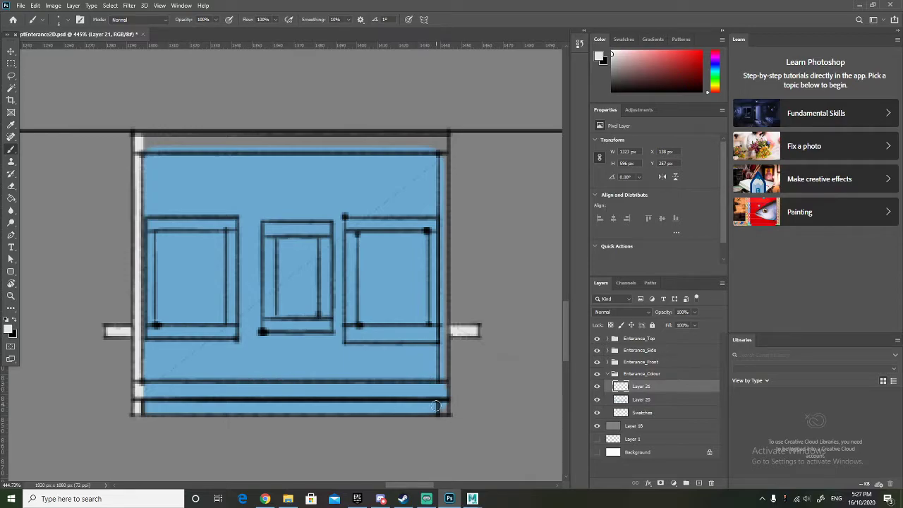
{"action": "mouse_move", "coordinate": [443, 409]}
{"action": "left_mouse_down"}
{"action": "mouse_move", "coordinate": [446, 134]}
{"action": "mouse_move", "coordinate": [141, 138]}
{"action": "mouse_move", "coordinate": [142, 148]}
{"action": "mouse_move", "coordinate": [425, 147]}
{"action": "mouse_move", "coordinate": [440, 146]}
{"action": "mouse_move", "coordinate": [140, 145]}
{"action": "left_mouse_up"}
{"action": "mouse_move", "coordinate": [143, 388]}
{"action": "left_mouse_down"}
{"action": "mouse_move", "coordinate": [442, 388]}
{"action": "mouse_move", "coordinate": [139, 389]}
{"action": "left_mouse_up"}
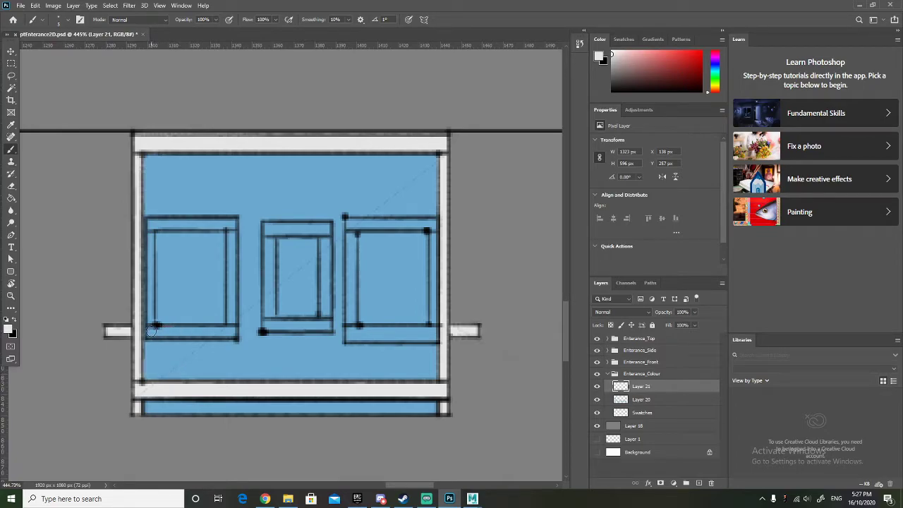
Paint the left window frame of the booth right of the central one off-white.
{"action": "mouse_move", "coordinate": [151, 331]}
{"action": "left_mouse_down"}
{"action": "mouse_move", "coordinate": [232, 333]}
{"action": "mouse_move", "coordinate": [158, 333]}
{"action": "left_mouse_up"}
{"action": "mouse_move", "coordinate": [232, 332]}
{"action": "left_mouse_down"}
{"action": "mouse_move", "coordinate": [230, 224]}
{"action": "mouse_move", "coordinate": [154, 225]}
{"action": "mouse_move", "coordinate": [153, 324]}
{"action": "left_mouse_up"}
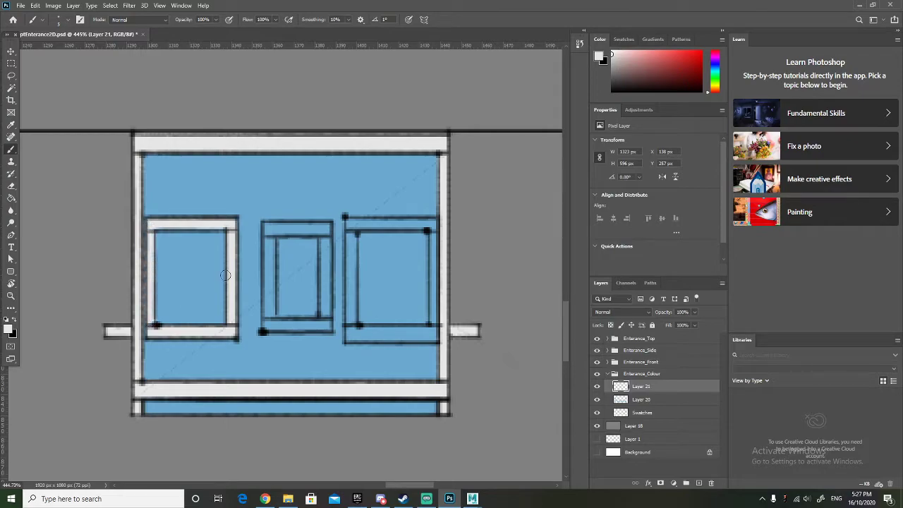
{"action": "left_click", "coordinate": [224, 225], "text": "shift"}
{"action": "key", "text": "ctrl+z"}
Paint the narrow middle window's frame off-white on the booth right of the central one.
{"action": "left_click", "coordinate": [266, 227], "text": "shift"}
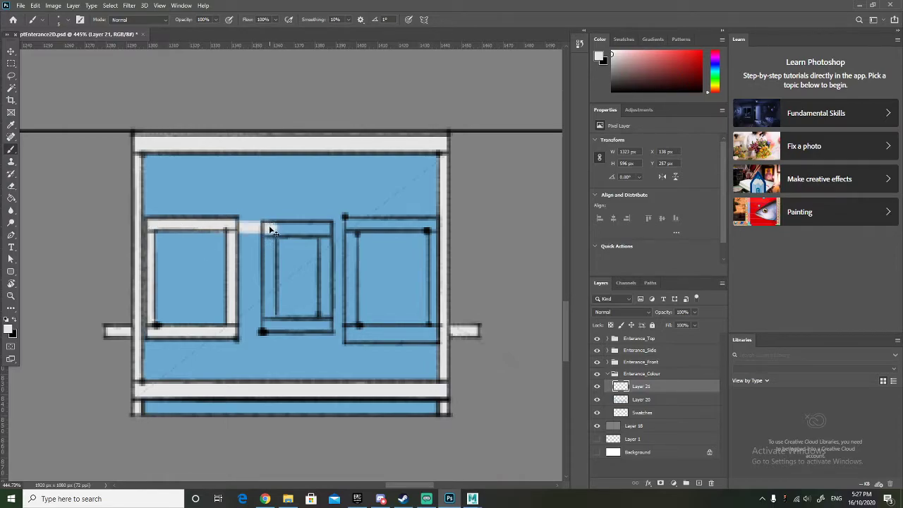
{"action": "key", "text": "ctrl+z"}
{"action": "mouse_move", "coordinate": [264, 228]}
{"action": "left_mouse_down"}
{"action": "mouse_move", "coordinate": [326, 228]}
{"action": "mouse_move", "coordinate": [328, 326]}
{"action": "mouse_move", "coordinate": [267, 323]}
{"action": "mouse_move", "coordinate": [263, 230]}
{"action": "mouse_move", "coordinate": [324, 232]}
{"action": "mouse_move", "coordinate": [325, 324]}
{"action": "mouse_move", "coordinate": [270, 323]}
{"action": "mouse_move", "coordinate": [264, 232]}
{"action": "left_mouse_up"}
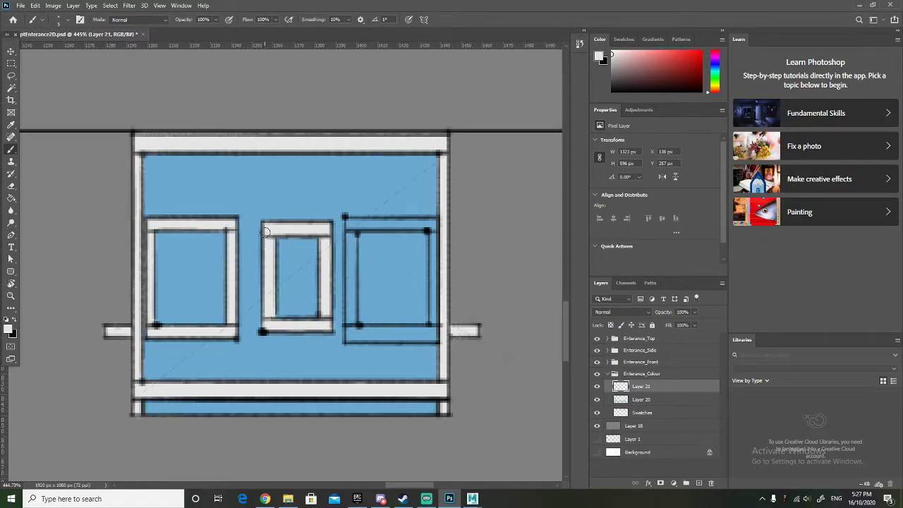
Paint the right window's frame off-white on the booth right of the central one.
{"action": "scroll", "coordinate": [265, 232], "scroll_direction": "down", "scroll_amount": 2}
{"action": "scroll", "coordinate": [353, 251], "scroll_direction": "right", "scroll_amount": 3}
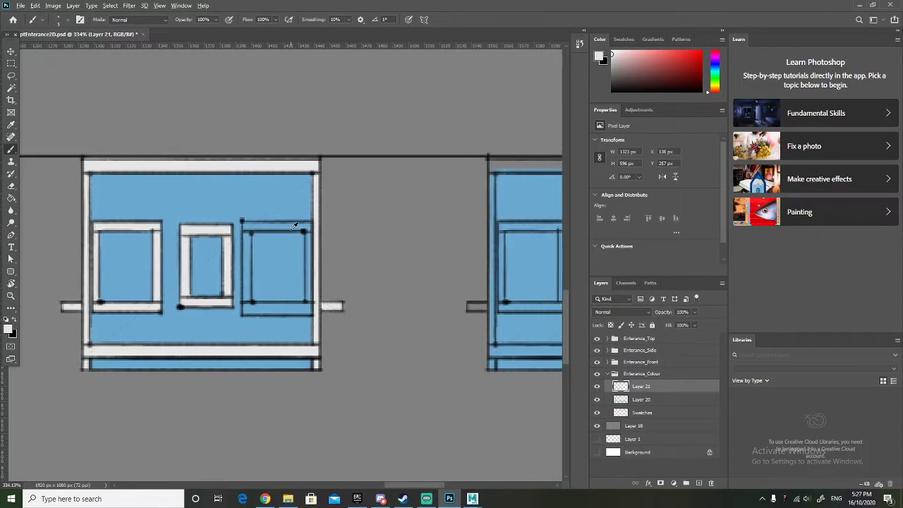
{"action": "scroll", "coordinate": [295, 225], "scroll_direction": "up", "scroll_amount": 2}
{"action": "mouse_move", "coordinate": [228, 223]}
{"action": "left_mouse_down"}
{"action": "mouse_move", "coordinate": [318, 223]}
{"action": "mouse_move", "coordinate": [327, 343]}
{"action": "mouse_move", "coordinate": [225, 337]}
{"action": "mouse_move", "coordinate": [225, 349]}
{"action": "mouse_move", "coordinate": [333, 349]}
{"action": "left_mouse_up"}
{"action": "key", "text": "ctrl+z"}
{"action": "mouse_move", "coordinate": [236, 343]}
{"action": "left_mouse_down"}
{"action": "mouse_move", "coordinate": [231, 234]}
{"action": "mouse_move", "coordinate": [230, 279]}
{"action": "mouse_move", "coordinate": [231, 228]}
{"action": "left_mouse_up"}
{"action": "key", "text": "ctrl+z"}
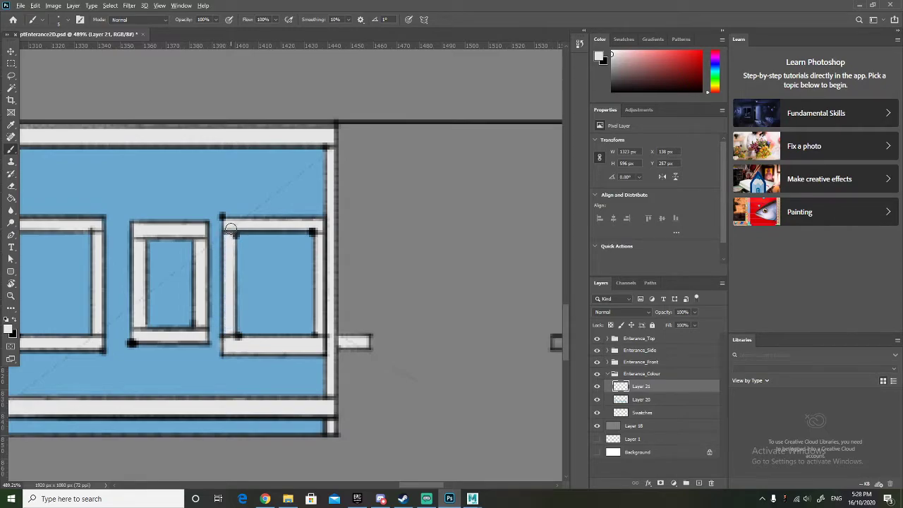
Paint the left post, both side ledges and the right post of the far-right front-view booth off-white.
{"action": "scroll", "coordinate": [231, 228], "scroll_direction": "down", "scroll_amount": 5}
{"action": "scroll", "coordinate": [404, 251], "scroll_direction": "down", "scroll_amount": 2}
{"action": "scroll", "coordinate": [233, 322], "scroll_direction": "up", "scroll_amount": 6}
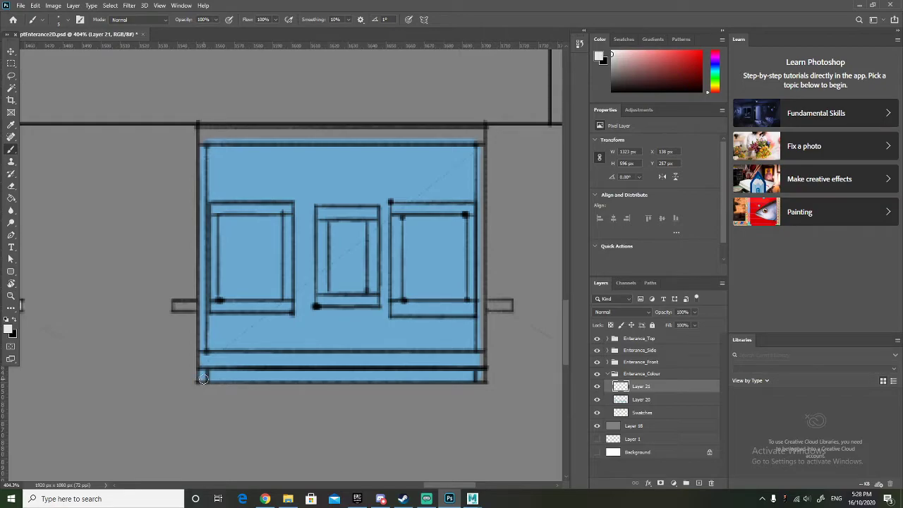
{"action": "left_click", "coordinate": [202, 377], "text": "shift"}
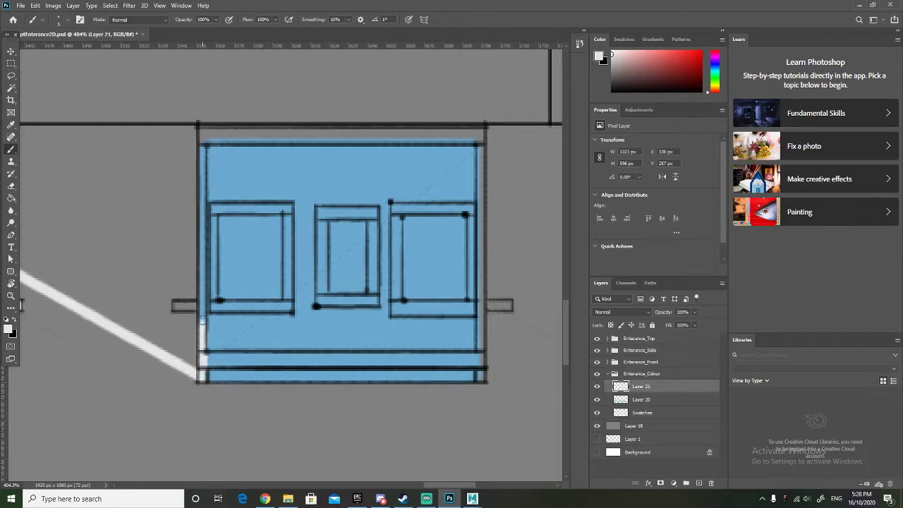
{"action": "key", "text": "ctrl+z"}
{"action": "left_click_drag", "start_coordinate": [203, 377], "coordinate": [202, 122]}
{"action": "left_click_drag", "start_coordinate": [199, 303], "coordinate": [173, 305]}
{"action": "mouse_move", "coordinate": [483, 304]}
{"action": "left_mouse_down"}
{"action": "mouse_move", "coordinate": [508, 304]}
{"action": "mouse_move", "coordinate": [479, 305]}
{"action": "left_mouse_up"}
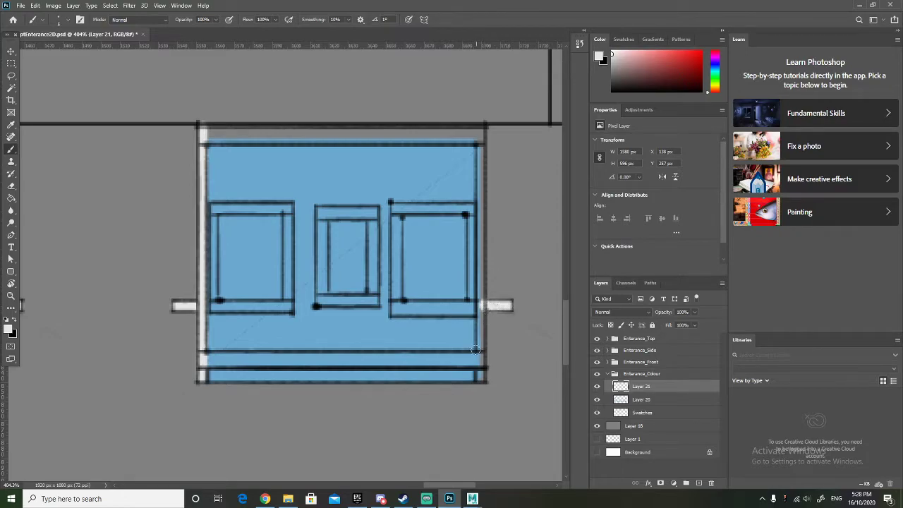
{"action": "left_click_drag", "start_coordinate": [480, 377], "coordinate": [462, 133]}
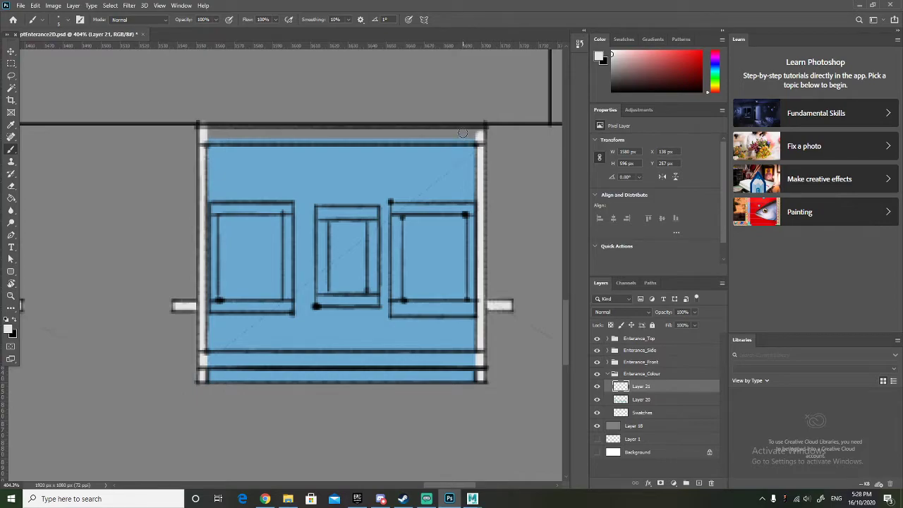
Fill the top beam and lower beam of the far-right booth with off-white.
{"action": "left_click", "coordinate": [205, 130], "text": "shift"}
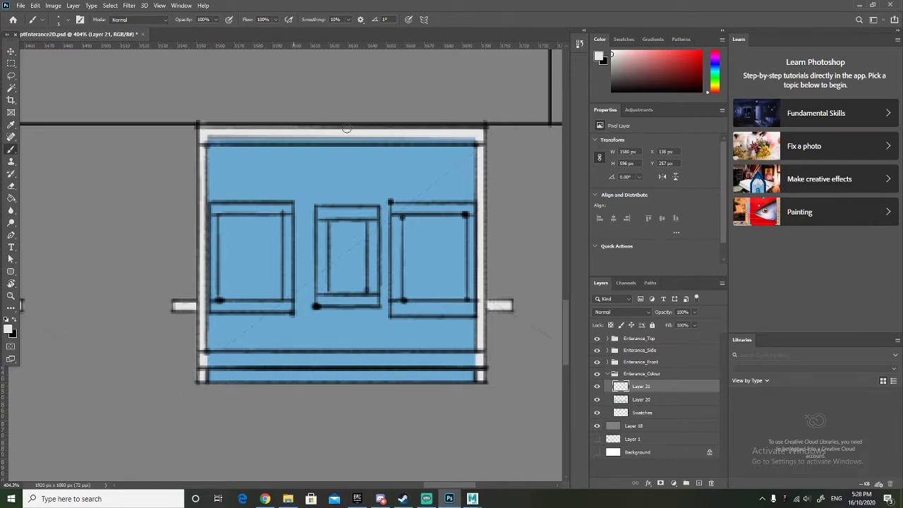
{"action": "left_click_drag", "start_coordinate": [479, 139], "coordinate": [202, 138]}
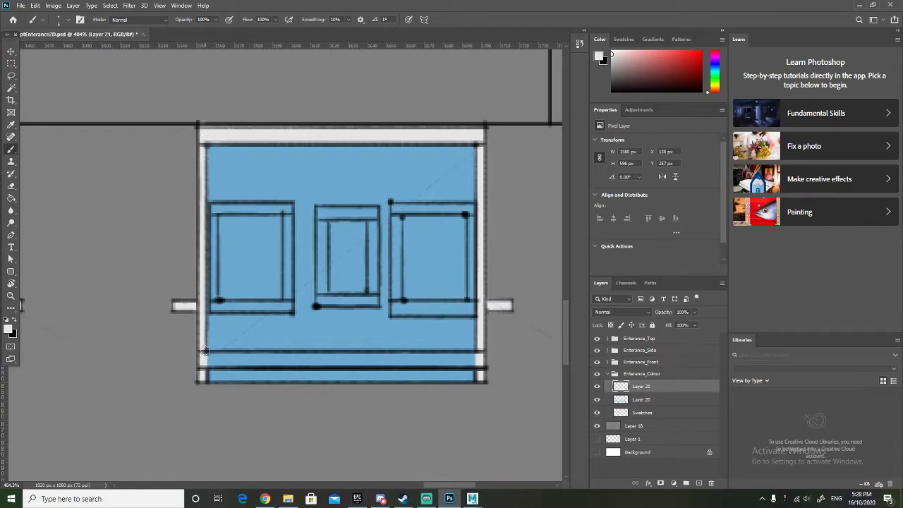
{"action": "left_click_drag", "start_coordinate": [204, 356], "coordinate": [317, 356]}
{"action": "key", "text": "ctrl+z"}
{"action": "mouse_move", "coordinate": [208, 356]}
{"action": "left_mouse_down"}
{"action": "mouse_move", "coordinate": [476, 355]}
{"action": "mouse_move", "coordinate": [475, 364]}
{"action": "mouse_move", "coordinate": [203, 361]}
{"action": "left_mouse_up"}
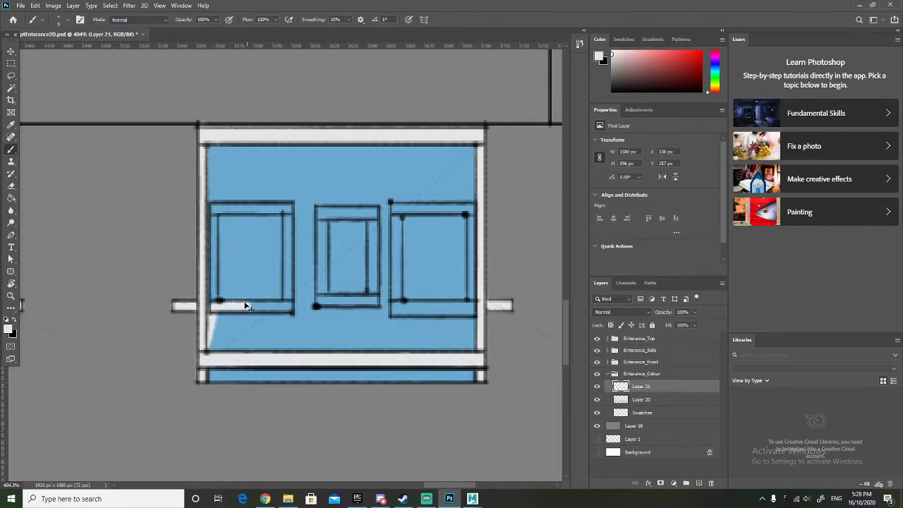
Paint the left window's frame off-white on the far-right booth.
{"action": "mouse_move", "coordinate": [215, 303]}
{"action": "left_mouse_down"}
{"action": "mouse_move", "coordinate": [288, 308]}
{"action": "mouse_move", "coordinate": [288, 208]}
{"action": "mouse_move", "coordinate": [214, 206]}
{"action": "mouse_move", "coordinate": [214, 307]}
{"action": "left_mouse_up"}
{"action": "key", "text": "ctrl+z"}
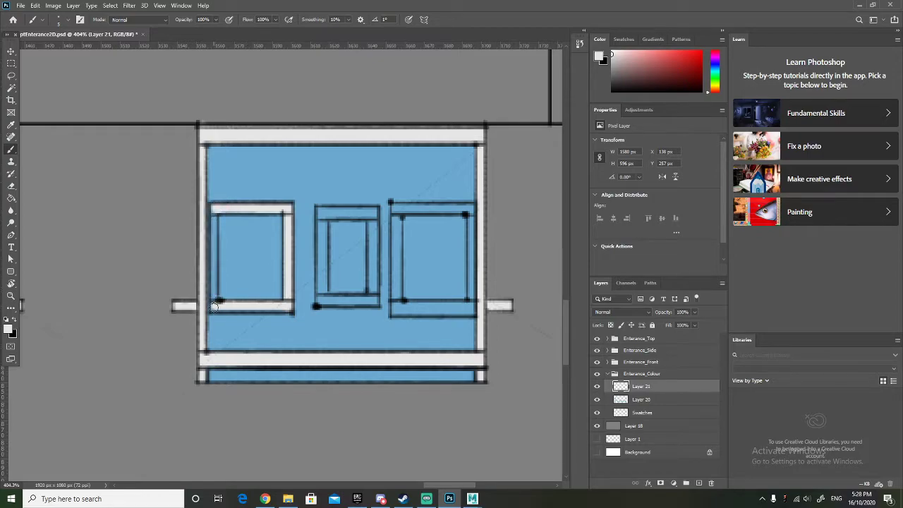
{"action": "left_click_drag", "start_coordinate": [215, 300], "coordinate": [215, 205]}
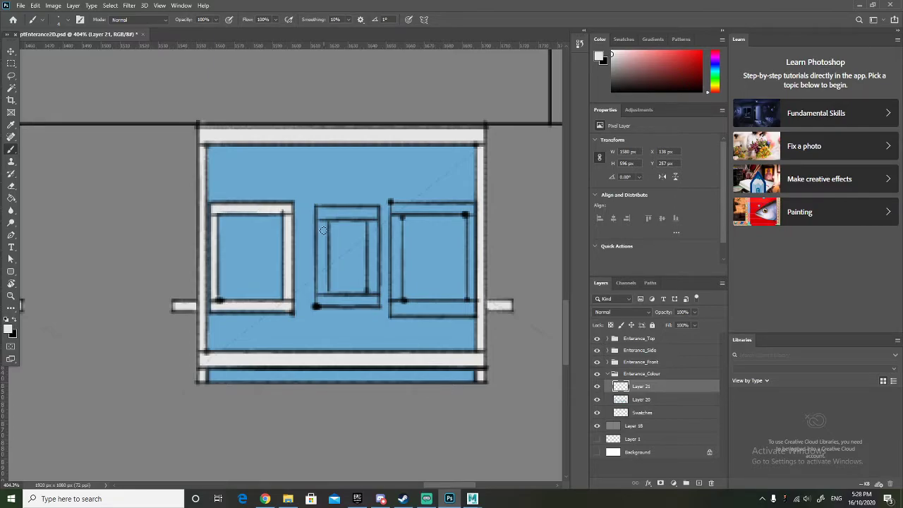
Paint the narrow middle window's frame off-white on the far-right booth.
{"action": "scroll", "coordinate": [324, 231], "scroll_direction": "up", "scroll_amount": 2}
{"action": "mouse_move", "coordinate": [306, 209]}
{"action": "left_mouse_down"}
{"action": "mouse_move", "coordinate": [366, 210]}
{"action": "mouse_move", "coordinate": [367, 310]}
{"action": "mouse_move", "coordinate": [305, 312]}
{"action": "mouse_move", "coordinate": [304, 210]}
{"action": "mouse_move", "coordinate": [313, 212]}
{"action": "mouse_move", "coordinate": [312, 307]}
{"action": "mouse_move", "coordinate": [366, 304]}
{"action": "mouse_move", "coordinate": [361, 214]}
{"action": "mouse_move", "coordinate": [307, 215]}
{"action": "left_mouse_up"}
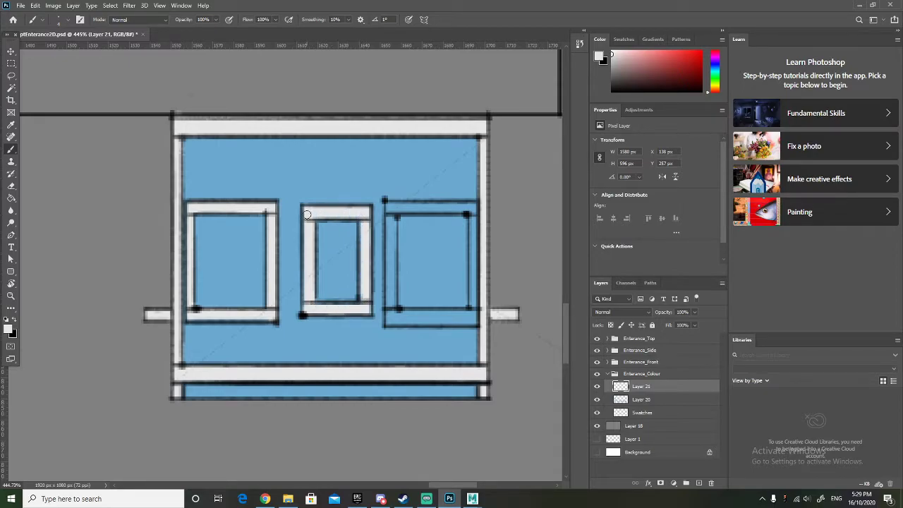
{"action": "left_click_drag", "start_coordinate": [362, 220], "coordinate": [363, 309]}
Paint the right window's frame off-white on the far-right booth.
{"action": "scroll", "coordinate": [363, 309], "scroll_direction": "down", "scroll_amount": 1}
{"action": "scroll", "coordinate": [429, 269], "scroll_direction": "down", "scroll_amount": 2}
{"action": "scroll", "coordinate": [430, 269], "scroll_direction": "up", "scroll_amount": 2}
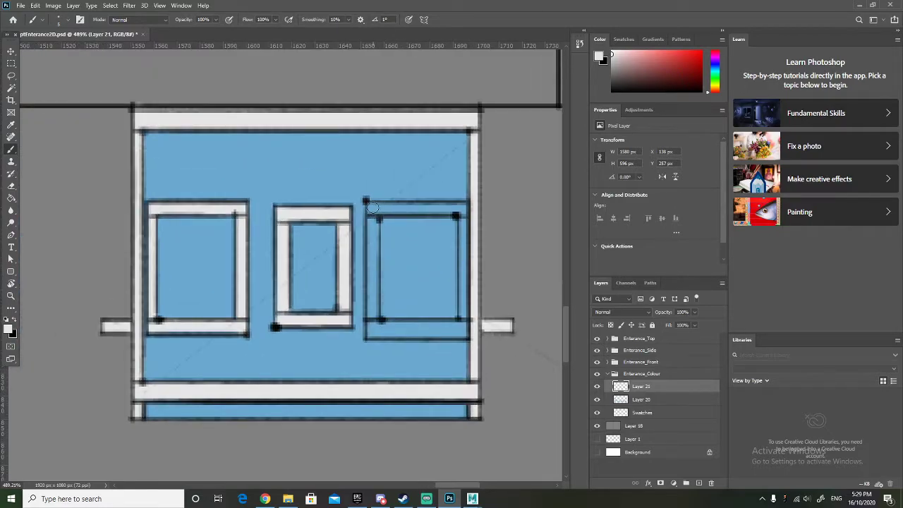
{"action": "mouse_move", "coordinate": [370, 207]}
{"action": "left_mouse_down"}
{"action": "mouse_move", "coordinate": [465, 211]}
{"action": "mouse_move", "coordinate": [469, 321]}
{"action": "mouse_move", "coordinate": [464, 331]}
{"action": "mouse_move", "coordinate": [372, 333]}
{"action": "mouse_move", "coordinate": [373, 211]}
{"action": "mouse_move", "coordinate": [374, 336]}
{"action": "mouse_move", "coordinate": [379, 323]}
{"action": "mouse_move", "coordinate": [459, 326]}
{"action": "left_mouse_up"}
{"action": "key", "text": "ctrl+z"}
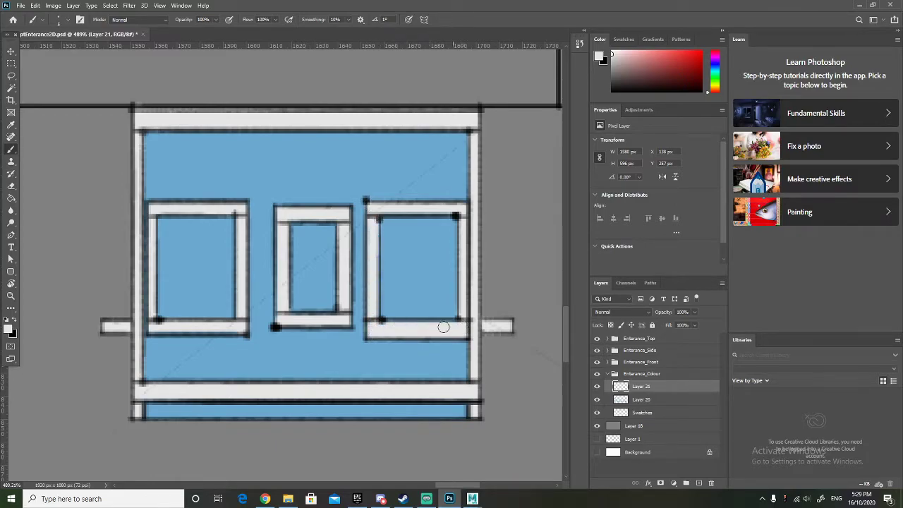
Add a new layer between Layer 20 and Swatches in the Enterance_Colour group and sample the dark navy swatch as the brush colour.
{"action": "scroll", "coordinate": [300, 300], "scroll_direction": "down", "scroll_amount": 5}
{"action": "scroll", "coordinate": [301, 300], "scroll_direction": "down", "scroll_amount": 5}
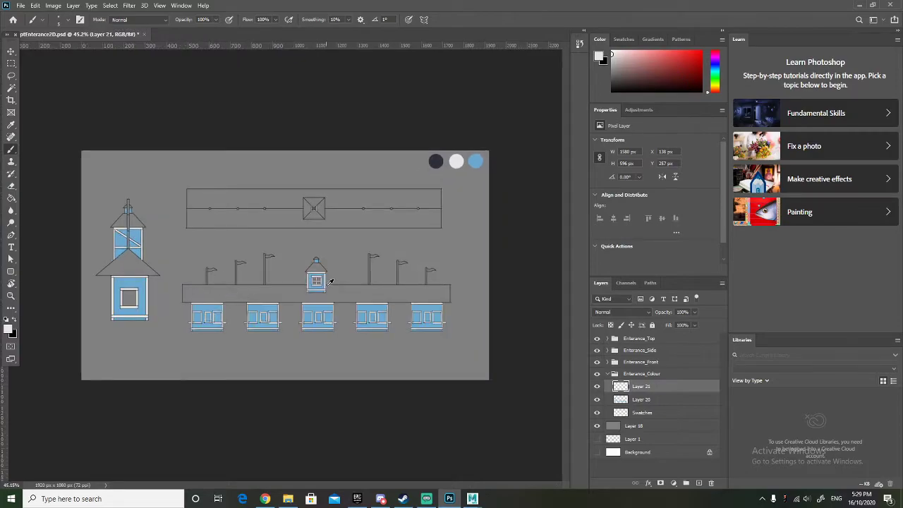
{"action": "scroll", "coordinate": [328, 283], "scroll_direction": "up", "scroll_amount": 5}
{"action": "scroll", "coordinate": [345, 286], "scroll_direction": "down", "scroll_amount": 3}
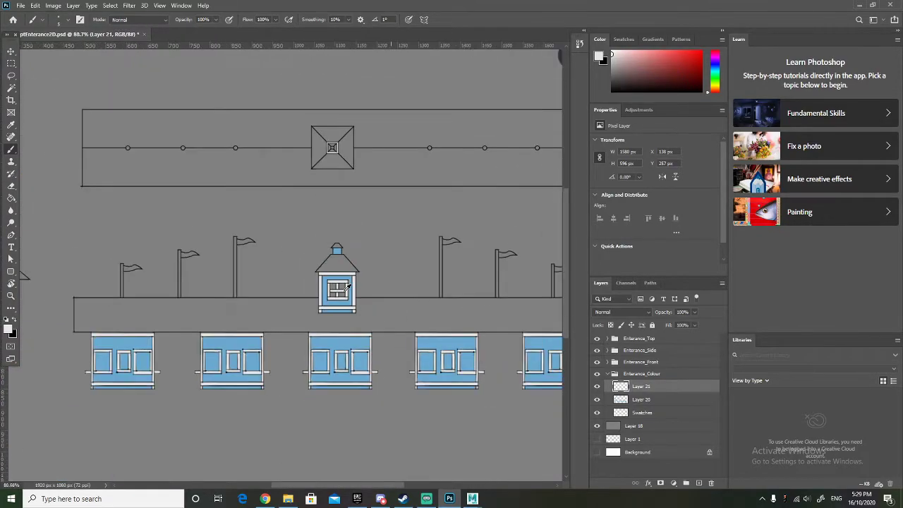
{"action": "scroll", "coordinate": [347, 286], "scroll_direction": "down", "scroll_amount": 1}
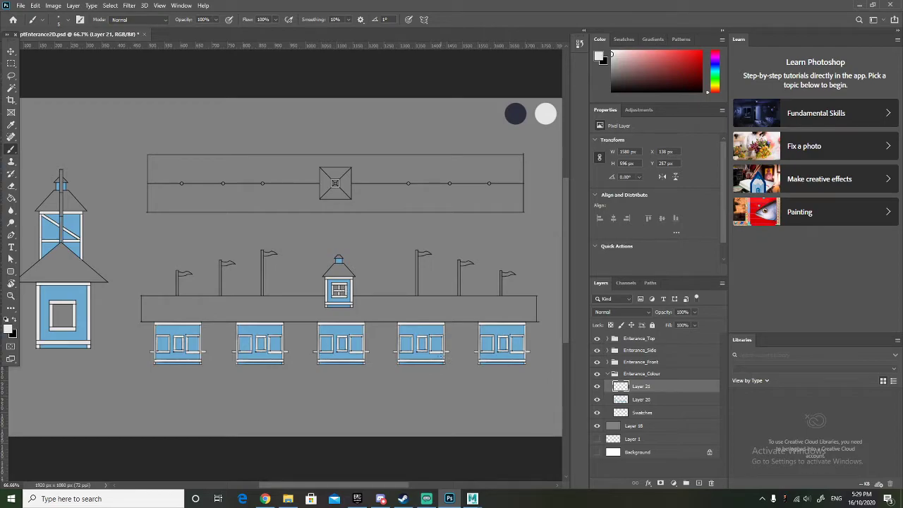
{"action": "left_click", "coordinate": [698, 483]}
{"action": "left_click_drag", "start_coordinate": [661, 388], "coordinate": [656, 422]}
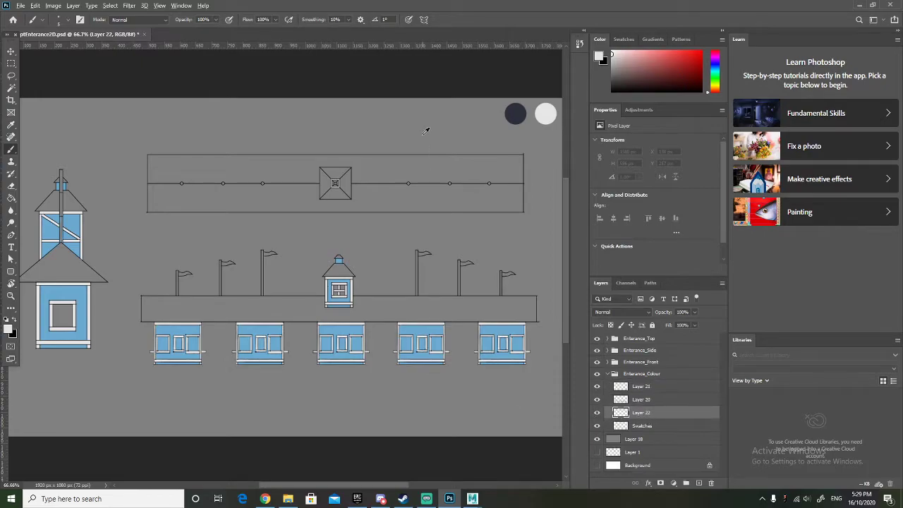
{"action": "left_click", "coordinate": [515, 113], "text": "alt"}
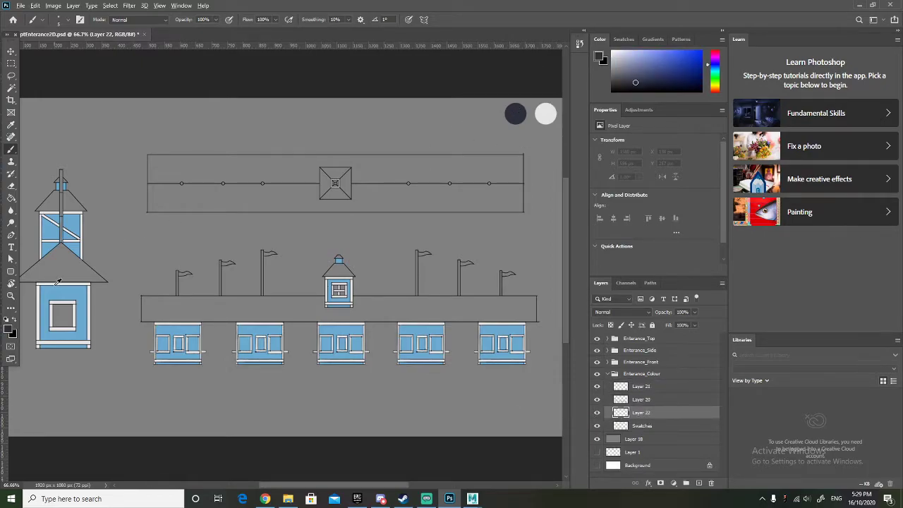
Paint a dark navy band about 17 px tall along the bottom edge of the side view's large lower roof.
{"action": "scroll", "coordinate": [91, 254], "scroll_direction": "up", "scroll_amount": 5}
{"action": "scroll", "coordinate": [135, 252], "scroll_direction": "up", "scroll_amount": 3}
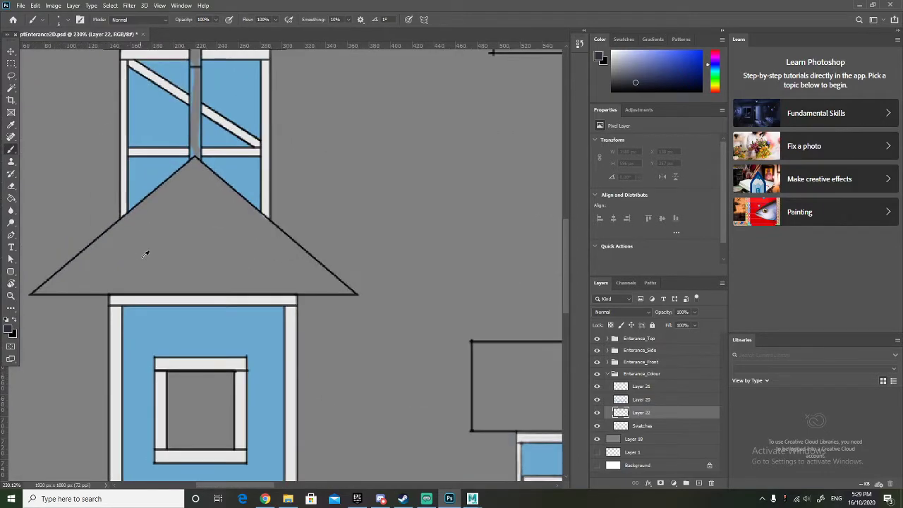
{"action": "scroll", "coordinate": [147, 257], "scroll_direction": "up", "scroll_amount": 2}
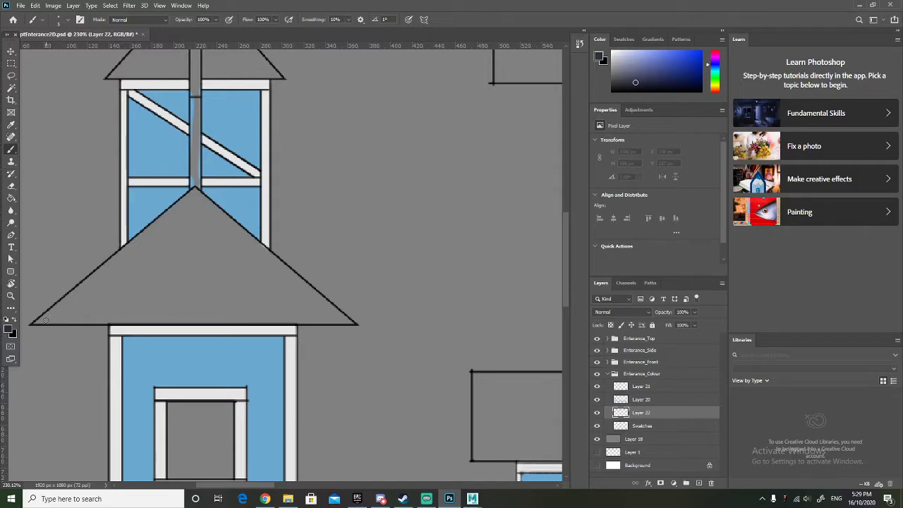
{"action": "scroll", "coordinate": [36, 324], "scroll_direction": "up", "scroll_amount": 2}
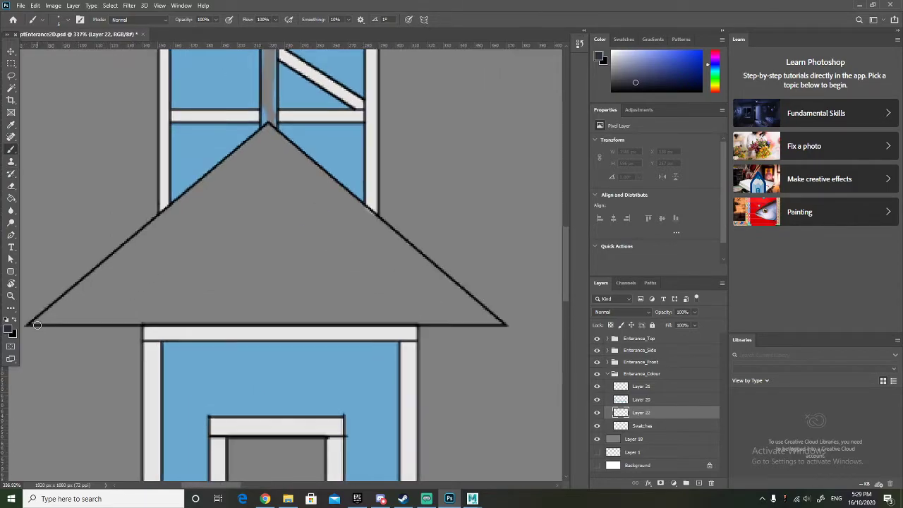
{"action": "mouse_move", "coordinate": [33, 323]}
{"action": "left_mouse_down"}
{"action": "mouse_move", "coordinate": [502, 322]}
{"action": "mouse_move", "coordinate": [53, 322]}
{"action": "left_mouse_up"}
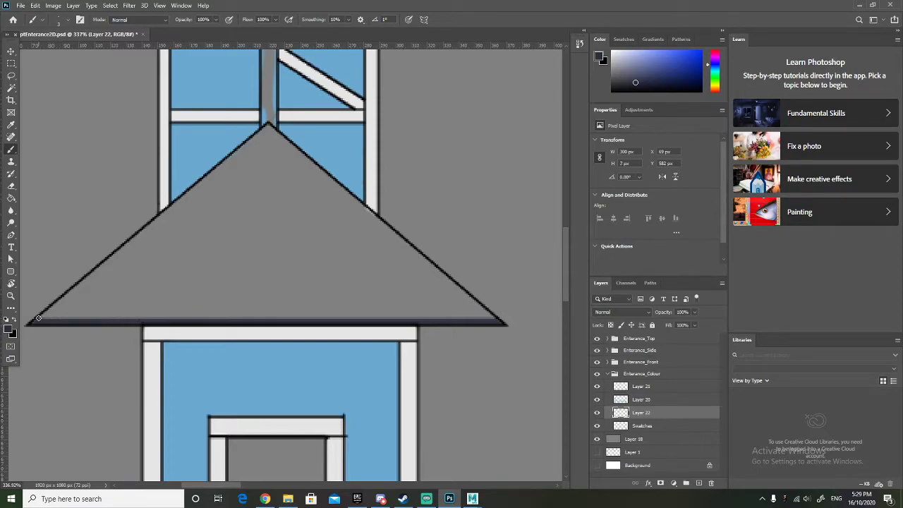
{"action": "mouse_move", "coordinate": [61, 318]}
{"action": "left_mouse_down"}
{"action": "mouse_move", "coordinate": [265, 309]}
{"action": "mouse_move", "coordinate": [498, 322]}
{"action": "left_mouse_up"}
{"action": "key", "text": "ctrl+z"}
{"action": "left_click_drag", "start_coordinate": [494, 319], "coordinate": [64, 317]}
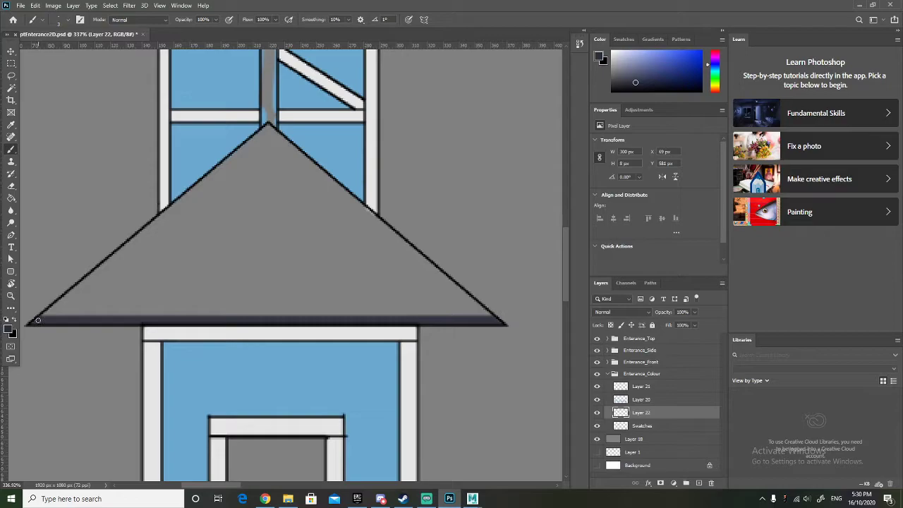
{"action": "left_click_drag", "start_coordinate": [42, 315], "coordinate": [476, 317]}
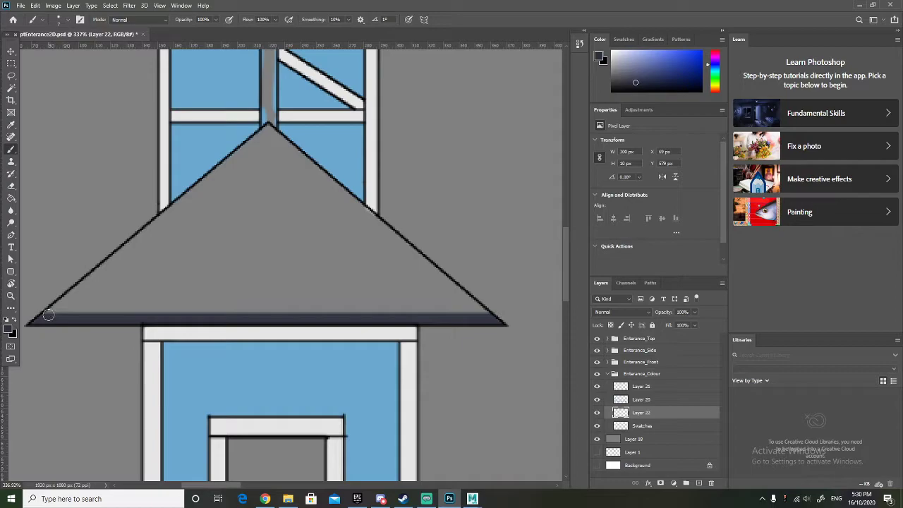
{"action": "left_click_drag", "start_coordinate": [48, 314], "coordinate": [485, 315]}
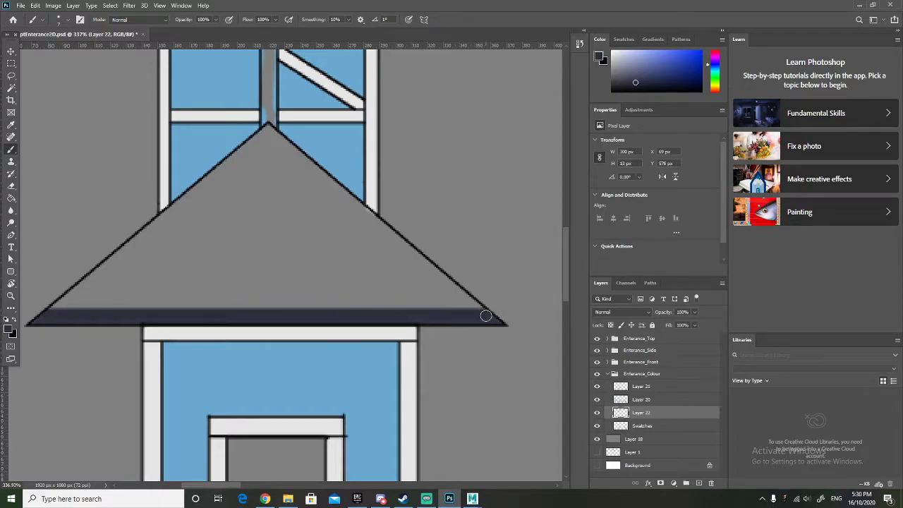
{"action": "mouse_move", "coordinate": [478, 308]}
{"action": "left_mouse_down"}
{"action": "mouse_move", "coordinate": [126, 306]}
{"action": "mouse_move", "coordinate": [52, 309]}
{"action": "mouse_move", "coordinate": [39, 319]}
{"action": "left_mouse_up"}
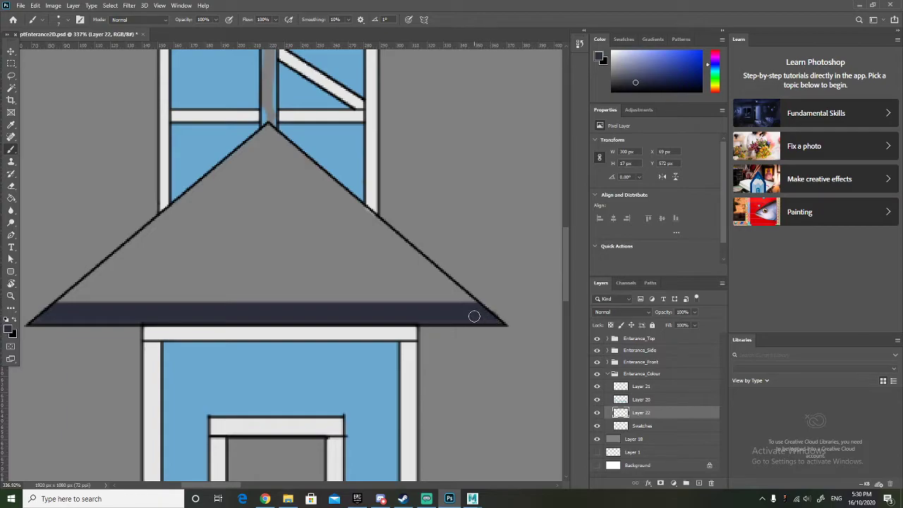
With a smaller brush, paint the lower roof's left slope edge and a vertical strip from its peak to the base dark navy.
{"action": "key", "text": "bracketleft"}
{"action": "key", "text": "bracketleft"}
{"action": "key", "text": "bracketleft"}
{"action": "key", "text": "bracketleft"}
{"action": "key", "text": "bracketleft"}
{"action": "left_click", "coordinate": [268, 125], "text": "shift"}
{"action": "left_click_drag", "start_coordinate": [267, 125], "coordinate": [267, 305]}
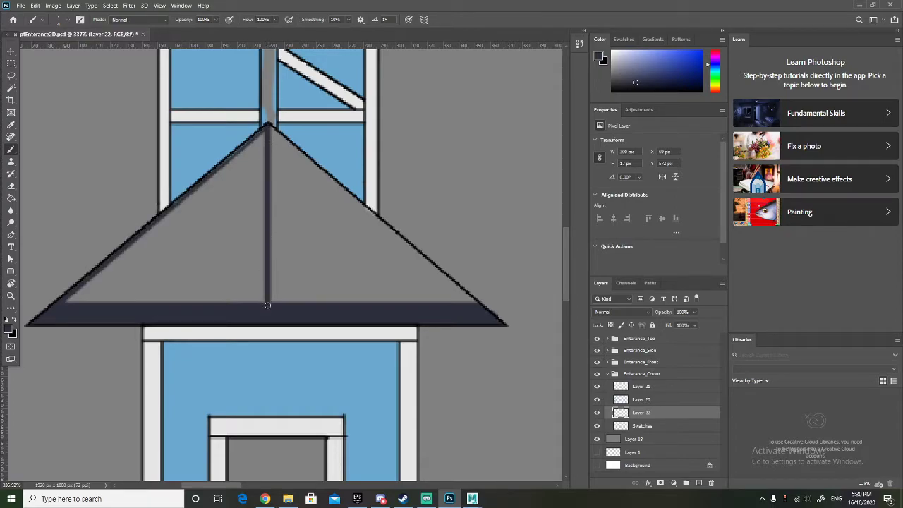
{"action": "left_click", "coordinate": [271, 129], "text": "shift"}
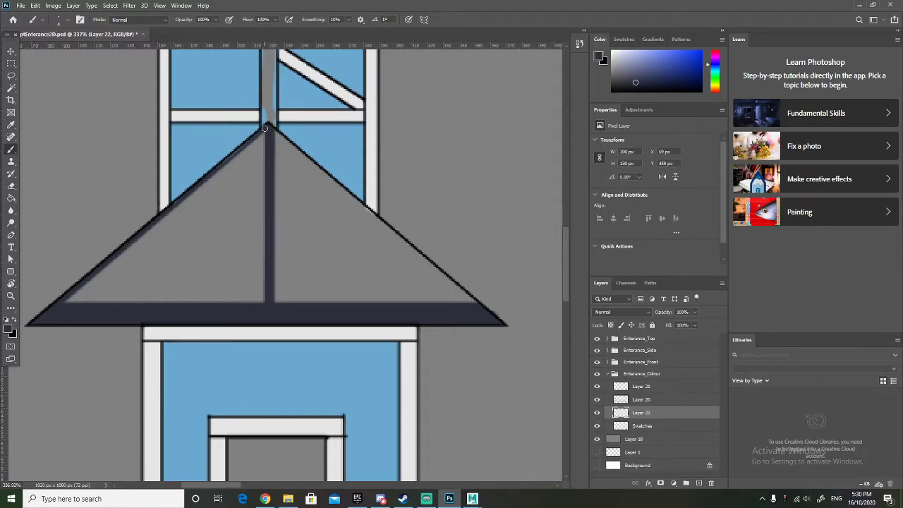
Thicken the roof's central vertical strip and the upper left slope edge in dark navy.
{"action": "left_click_drag", "start_coordinate": [160, 220], "coordinate": [80, 293]}
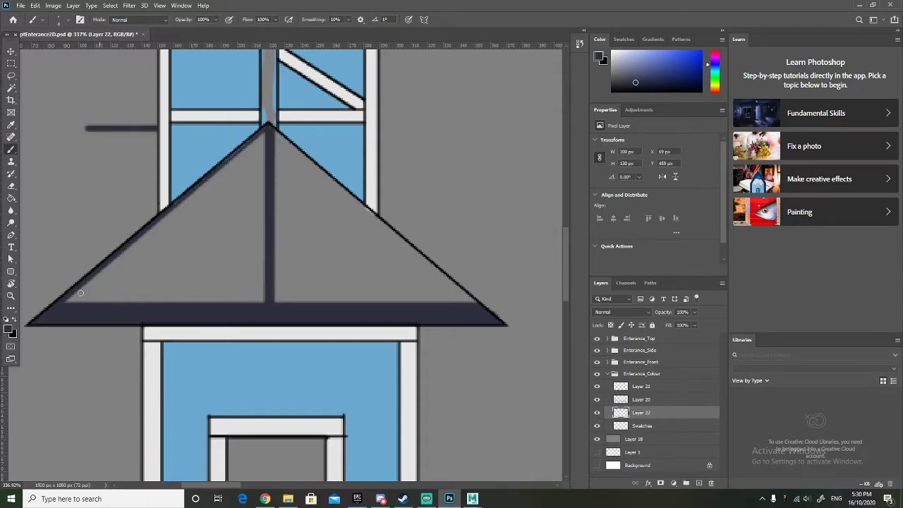
{"action": "key", "text": "ctrl+z"}
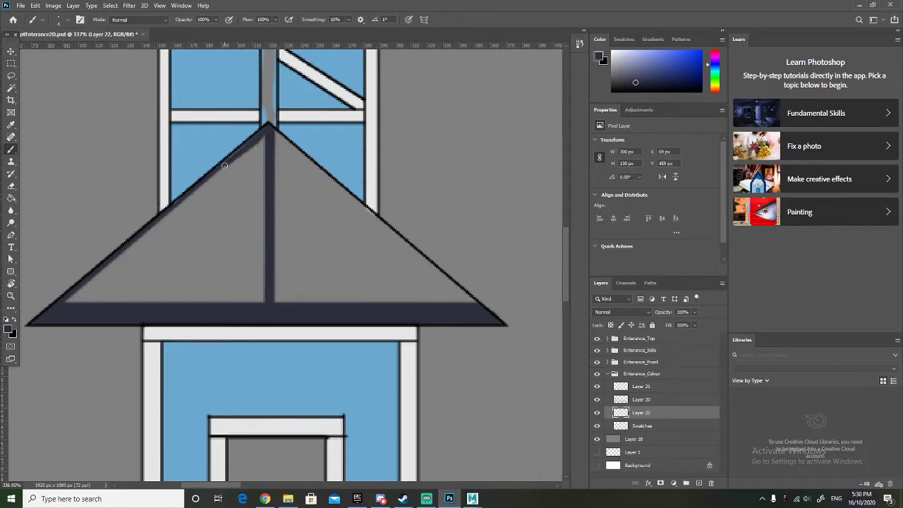
{"action": "left_click_drag", "start_coordinate": [261, 134], "coordinate": [266, 314]}
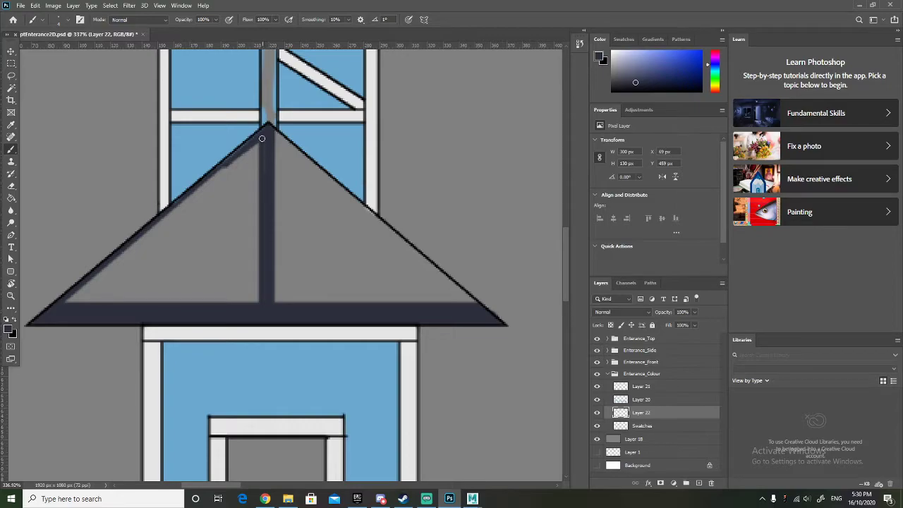
Erase the blue wall paint on Layer 20 where it overlaps the lower roof's left slope.
{"action": "scroll", "coordinate": [253, 218], "scroll_direction": "up", "scroll_amount": 1}
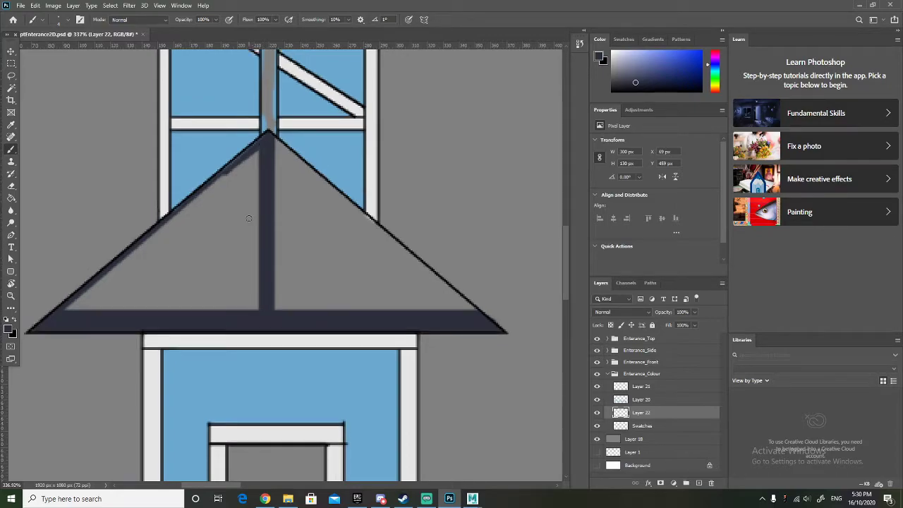
{"action": "left_click", "coordinate": [673, 399]}
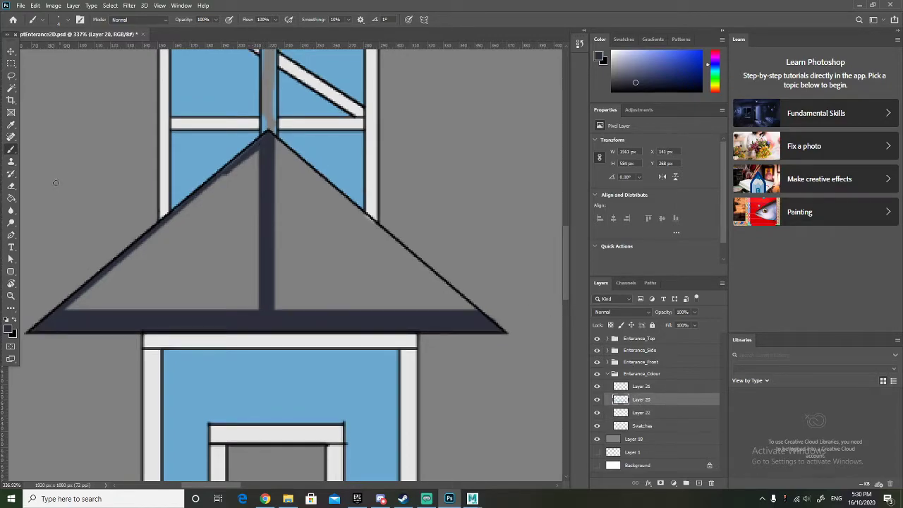
{"action": "left_click", "coordinate": [10, 185]}
{"action": "mouse_move", "coordinate": [260, 141]}
{"action": "left_mouse_down"}
{"action": "mouse_move", "coordinate": [173, 217]}
{"action": "mouse_move", "coordinate": [187, 204]}
{"action": "left_mouse_up"}
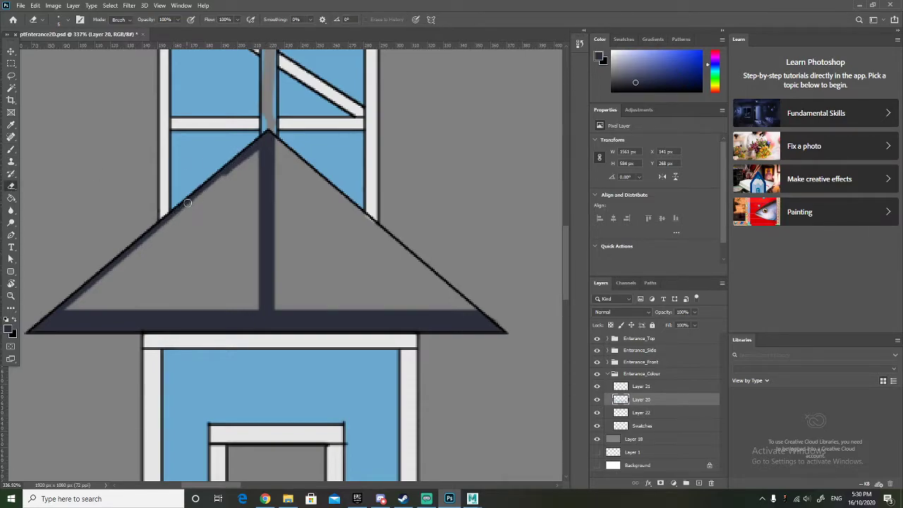
On Layer 22, widen the dark navy along the lower roof's left slope and begin brushing navy into its left half.
{"action": "left_click", "coordinate": [12, 149]}
{"action": "left_click", "coordinate": [642, 411]}
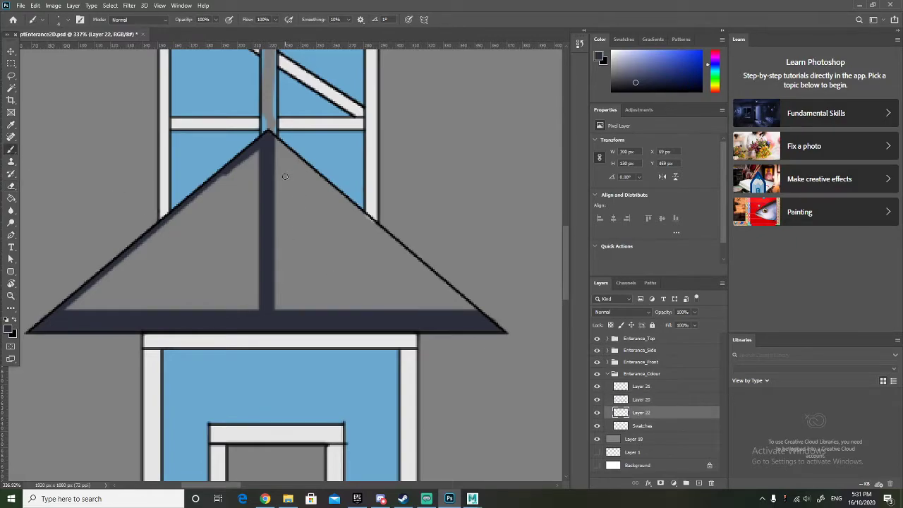
{"action": "left_click_drag", "start_coordinate": [260, 154], "coordinate": [84, 302]}
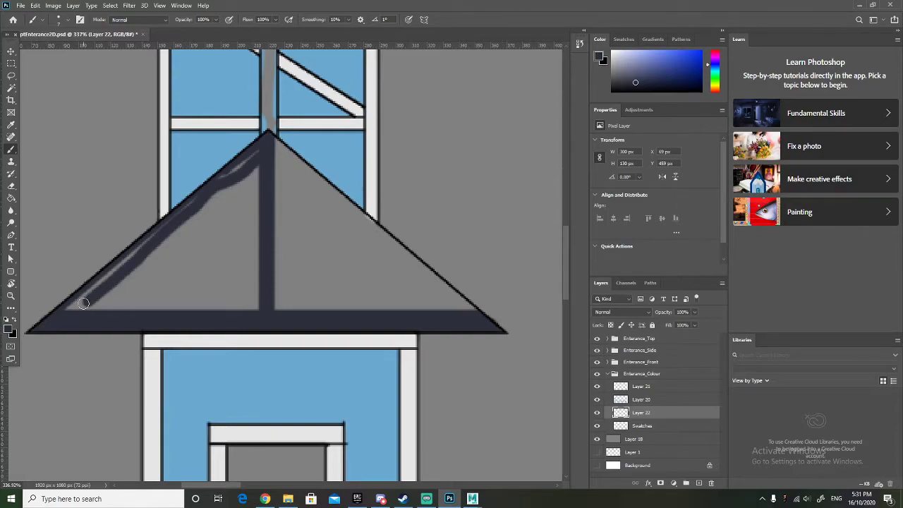
{"action": "left_click_drag", "start_coordinate": [232, 177], "coordinate": [207, 187]}
{"action": "mouse_move", "coordinate": [258, 238]}
{"action": "left_mouse_down"}
{"action": "mouse_move", "coordinate": [206, 235]}
{"action": "mouse_move", "coordinate": [208, 209]}
{"action": "mouse_move", "coordinate": [196, 210]}
{"action": "mouse_move", "coordinate": [216, 224]}
{"action": "mouse_move", "coordinate": [235, 273]}
{"action": "left_mouse_up"}
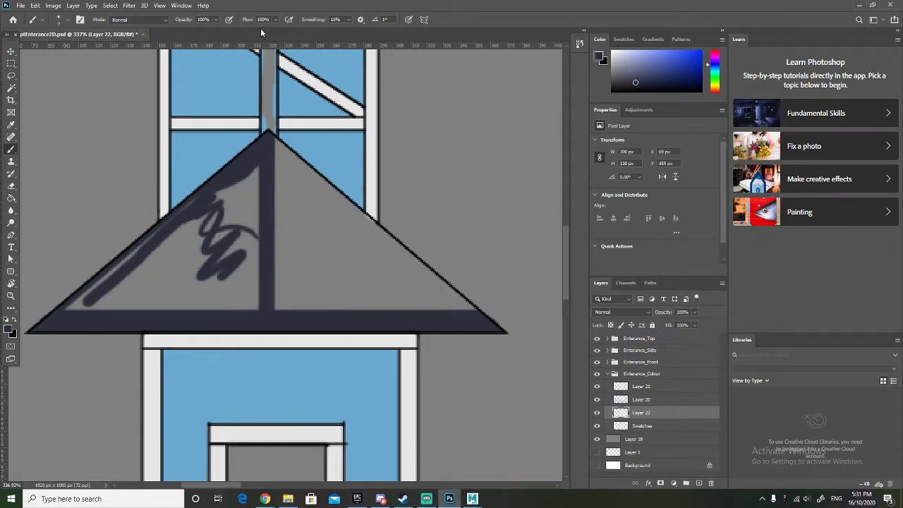
Fill the rest of the lower roof's left half dark navy with a 10 px brush.
{"action": "left_click", "coordinate": [66, 23]}
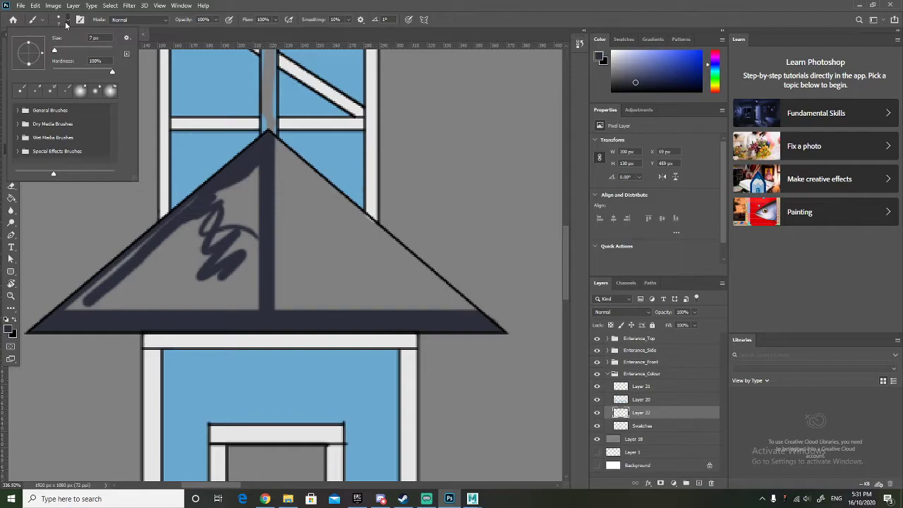
{"action": "left_click", "coordinate": [374, 5]}
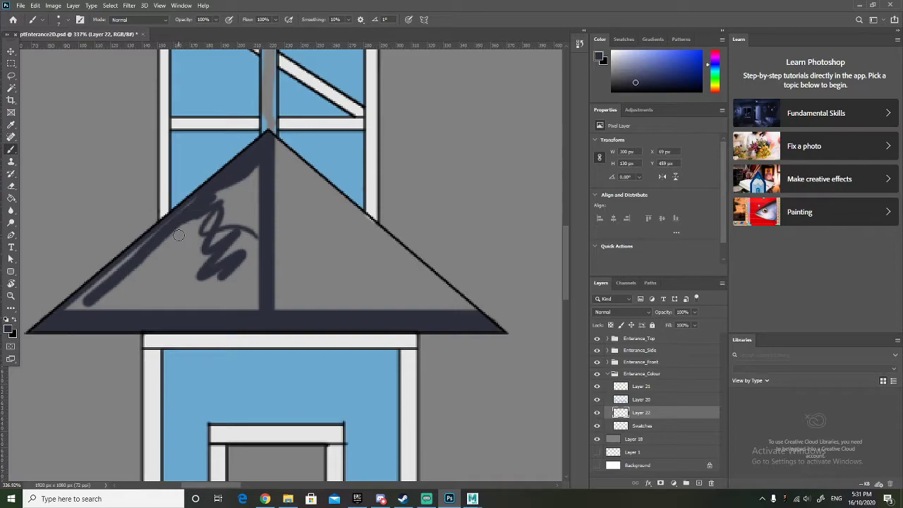
{"action": "left_click_drag", "start_coordinate": [252, 211], "coordinate": [185, 209]}
{"action": "left_click_drag", "start_coordinate": [164, 224], "coordinate": [152, 245]}
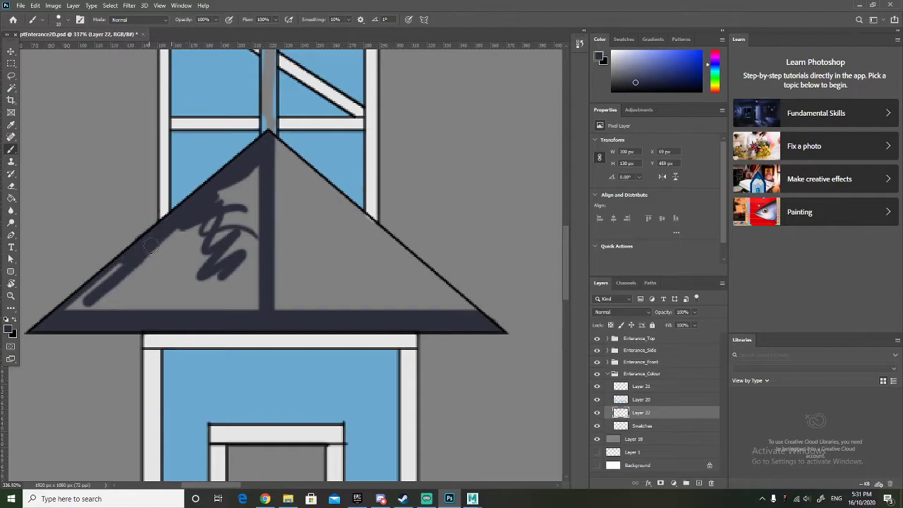
{"action": "mouse_move", "coordinate": [91, 296]}
{"action": "left_mouse_down"}
{"action": "mouse_move", "coordinate": [239, 215]}
{"action": "mouse_move", "coordinate": [258, 180]}
{"action": "mouse_move", "coordinate": [231, 189]}
{"action": "left_mouse_up"}
{"action": "mouse_move", "coordinate": [152, 251]}
{"action": "left_mouse_down"}
{"action": "mouse_move", "coordinate": [198, 222]}
{"action": "mouse_move", "coordinate": [182, 251]}
{"action": "mouse_move", "coordinate": [82, 307]}
{"action": "mouse_move", "coordinate": [194, 299]}
{"action": "mouse_move", "coordinate": [138, 307]}
{"action": "mouse_move", "coordinate": [242, 305]}
{"action": "mouse_move", "coordinate": [253, 316]}
{"action": "mouse_move", "coordinate": [260, 274]}
{"action": "mouse_move", "coordinate": [266, 280]}
{"action": "mouse_move", "coordinate": [250, 300]}
{"action": "mouse_move", "coordinate": [198, 306]}
{"action": "mouse_move", "coordinate": [266, 237]}
{"action": "mouse_move", "coordinate": [207, 244]}
{"action": "mouse_move", "coordinate": [256, 187]}
{"action": "left_mouse_up"}
{"action": "mouse_move", "coordinate": [220, 216]}
{"action": "left_mouse_down"}
{"action": "mouse_move", "coordinate": [151, 285]}
{"action": "mouse_move", "coordinate": [198, 244]}
{"action": "mouse_move", "coordinate": [176, 289]}
{"action": "mouse_move", "coordinate": [196, 280]}
{"action": "left_mouse_up"}
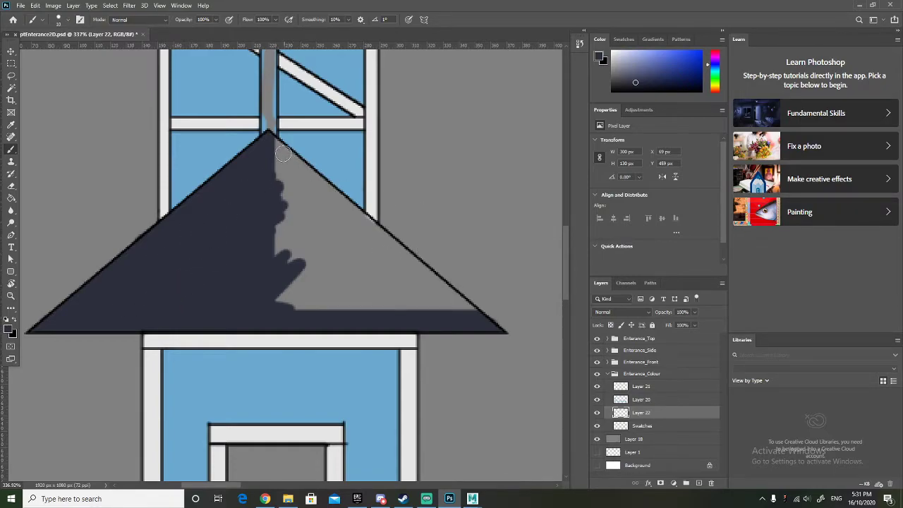
Paint a dark navy edge down the lower roof's right slope from the peak to the base corner.
{"action": "mouse_move", "coordinate": [275, 146]}
{"action": "left_mouse_down"}
{"action": "mouse_move", "coordinate": [297, 168]}
{"action": "mouse_move", "coordinate": [276, 143]}
{"action": "mouse_move", "coordinate": [286, 161]}
{"action": "mouse_move", "coordinate": [316, 184]}
{"action": "mouse_move", "coordinate": [283, 152]}
{"action": "mouse_move", "coordinate": [326, 211]}
{"action": "left_mouse_up"}
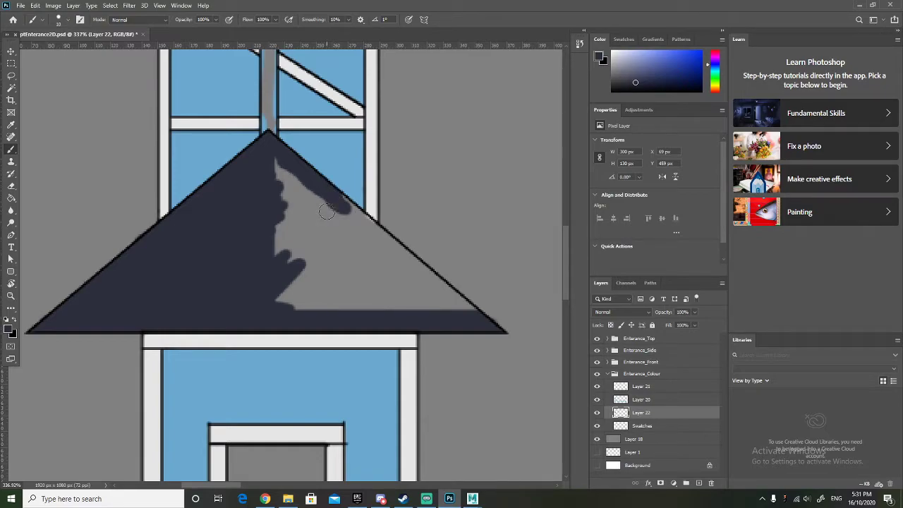
{"action": "left_click_drag", "start_coordinate": [345, 206], "coordinate": [434, 288]}
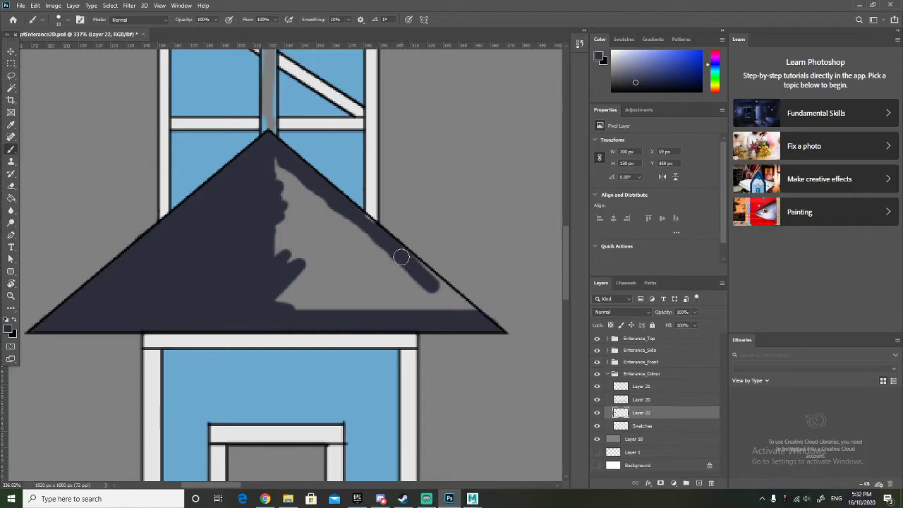
{"action": "left_click_drag", "start_coordinate": [397, 252], "coordinate": [470, 312]}
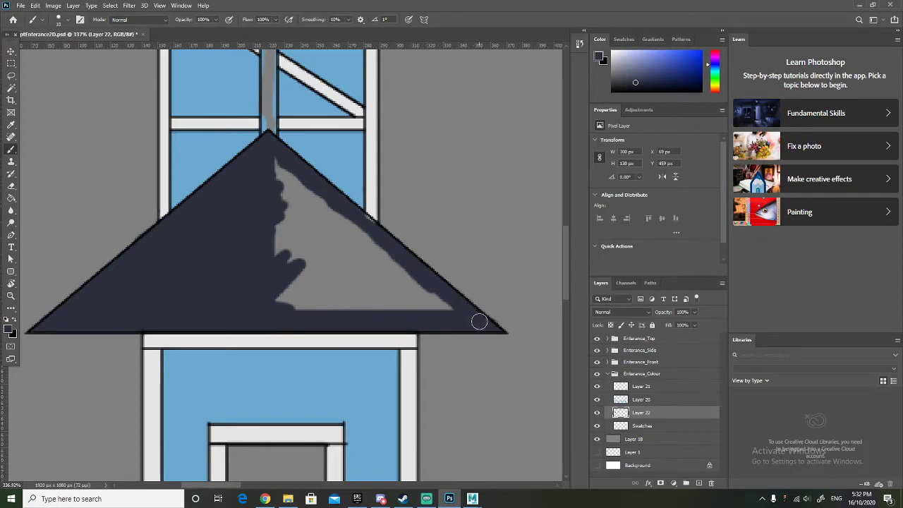
Erase the off-white trim on Layer 21 and the blue wall paint on Layer 20 where they overlap the lower roof's right slope.
{"action": "left_click", "coordinate": [669, 392]}
{"action": "key", "text": "e"}
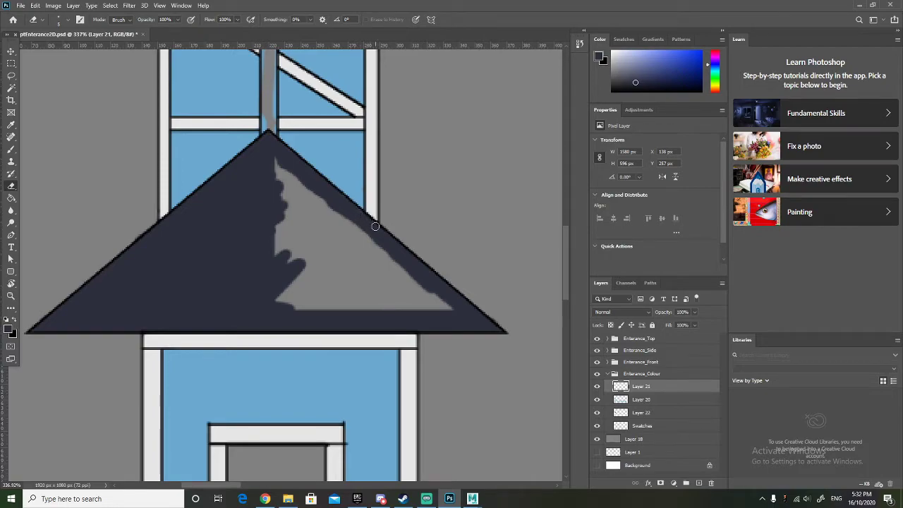
{"action": "left_click", "coordinate": [669, 400]}
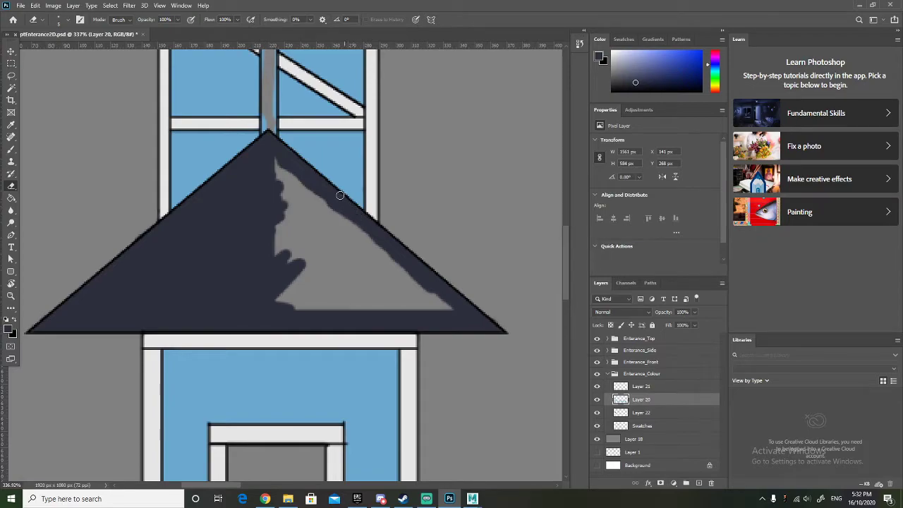
On Layer 22, fill the remaining grey area in the lower roof's right half dark navy.
{"action": "left_click", "coordinate": [661, 413]}
{"action": "left_click", "coordinate": [12, 150]}
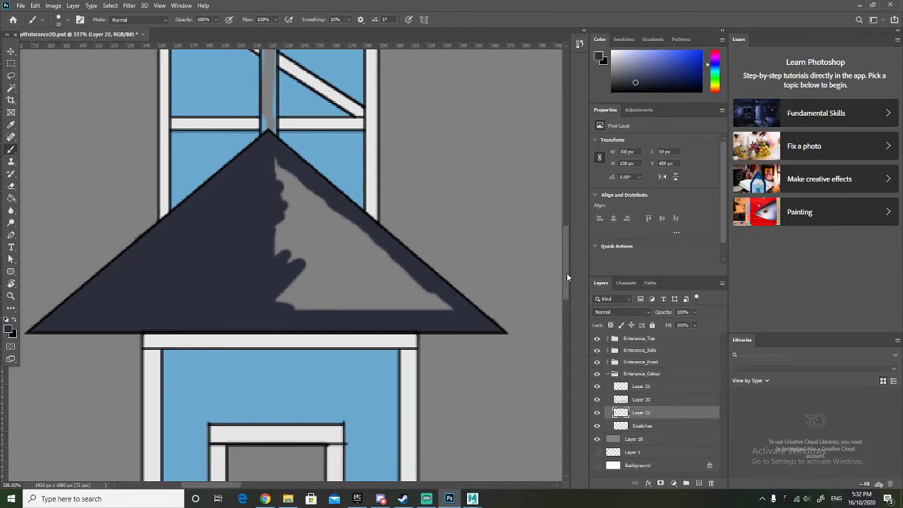
{"action": "left_click_drag", "start_coordinate": [419, 294], "coordinate": [435, 301]}
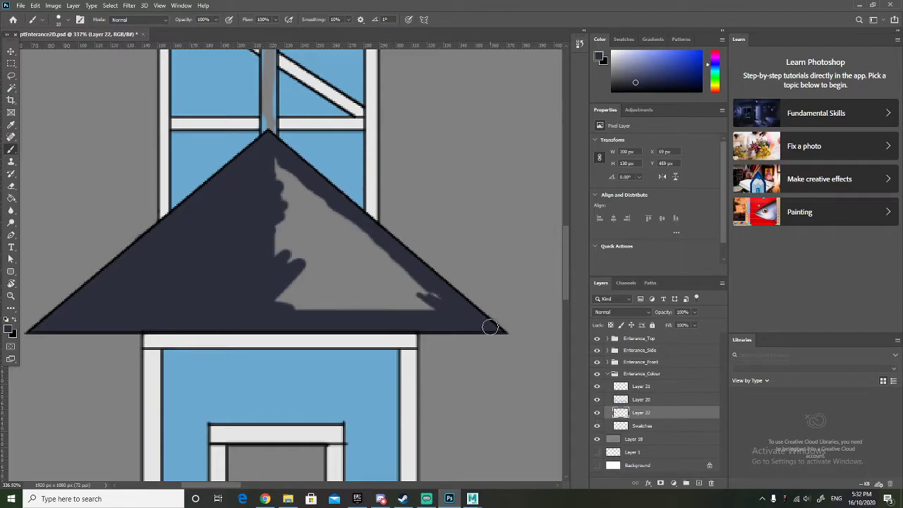
{"action": "mouse_move", "coordinate": [429, 299]}
{"action": "left_mouse_down"}
{"action": "mouse_move", "coordinate": [400, 276]}
{"action": "mouse_move", "coordinate": [421, 295]}
{"action": "mouse_move", "coordinate": [324, 252]}
{"action": "mouse_move", "coordinate": [277, 156]}
{"action": "mouse_move", "coordinate": [282, 220]}
{"action": "mouse_move", "coordinate": [271, 280]}
{"action": "mouse_move", "coordinate": [296, 257]}
{"action": "mouse_move", "coordinate": [351, 258]}
{"action": "mouse_move", "coordinate": [409, 311]}
{"action": "mouse_move", "coordinate": [381, 266]}
{"action": "mouse_move", "coordinate": [421, 280]}
{"action": "mouse_move", "coordinate": [277, 168]}
{"action": "mouse_move", "coordinate": [334, 219]}
{"action": "mouse_move", "coordinate": [312, 209]}
{"action": "mouse_move", "coordinate": [407, 276]}
{"action": "mouse_move", "coordinate": [403, 289]}
{"action": "mouse_move", "coordinate": [386, 276]}
{"action": "mouse_move", "coordinate": [411, 275]}
{"action": "mouse_move", "coordinate": [414, 293]}
{"action": "mouse_move", "coordinate": [418, 282]}
{"action": "mouse_move", "coordinate": [393, 278]}
{"action": "mouse_move", "coordinate": [396, 271]}
{"action": "mouse_move", "coordinate": [400, 287]}
{"action": "mouse_move", "coordinate": [423, 290]}
{"action": "mouse_move", "coordinate": [427, 303]}
{"action": "mouse_move", "coordinate": [376, 285]}
{"action": "mouse_move", "coordinate": [308, 319]}
{"action": "mouse_move", "coordinate": [310, 305]}
{"action": "mouse_move", "coordinate": [376, 251]}
{"action": "mouse_move", "coordinate": [300, 283]}
{"action": "mouse_move", "coordinate": [280, 256]}
{"action": "mouse_move", "coordinate": [294, 252]}
{"action": "mouse_move", "coordinate": [283, 255]}
{"action": "mouse_move", "coordinate": [282, 244]}
{"action": "mouse_move", "coordinate": [314, 200]}
{"action": "mouse_move", "coordinate": [267, 220]}
{"action": "left_mouse_up"}
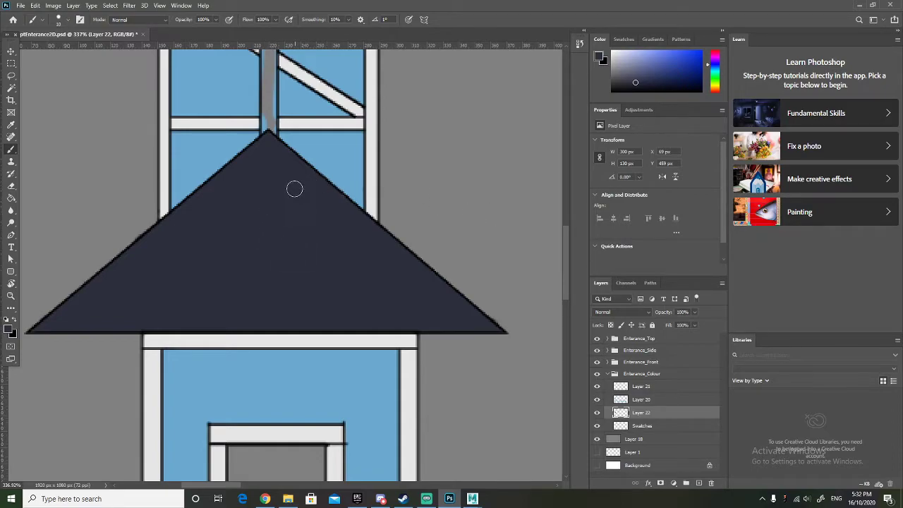
Paint a vertical dark navy strip about 60 px tall on the side view's upper roof, just left of the pole.
{"action": "scroll", "coordinate": [286, 203], "scroll_direction": "down", "scroll_amount": 5}
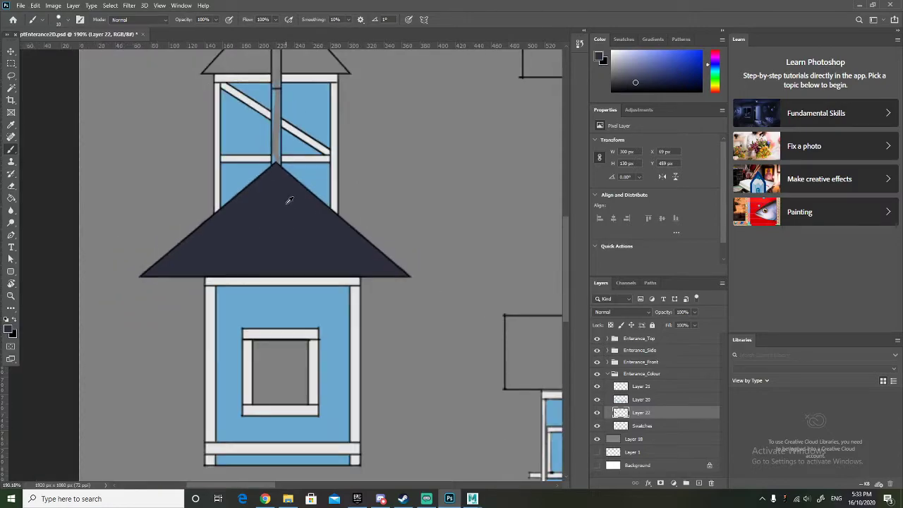
{"action": "scroll", "coordinate": [285, 204], "scroll_direction": "up", "scroll_amount": 3}
{"action": "scroll", "coordinate": [285, 203], "scroll_direction": "up", "scroll_amount": 6}
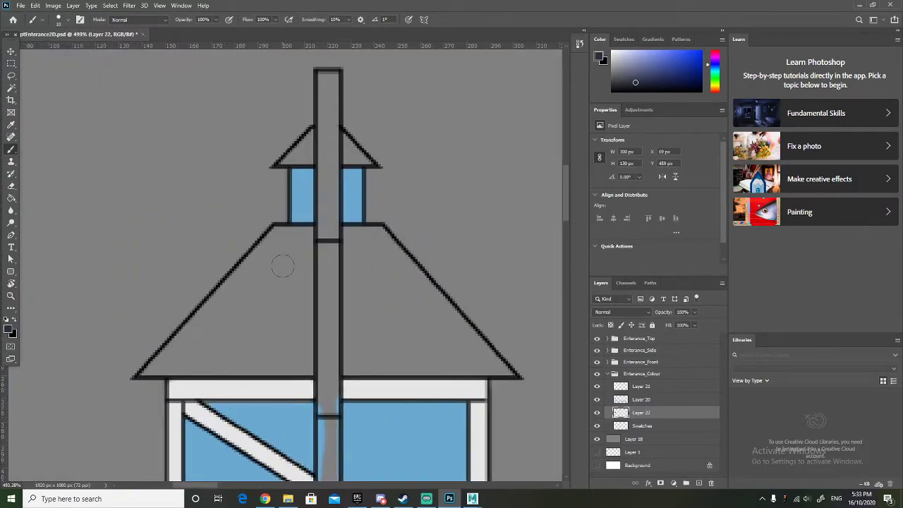
{"action": "left_click_drag", "start_coordinate": [302, 236], "coordinate": [298, 365]}
{"action": "key", "text": "ctrl+z"}
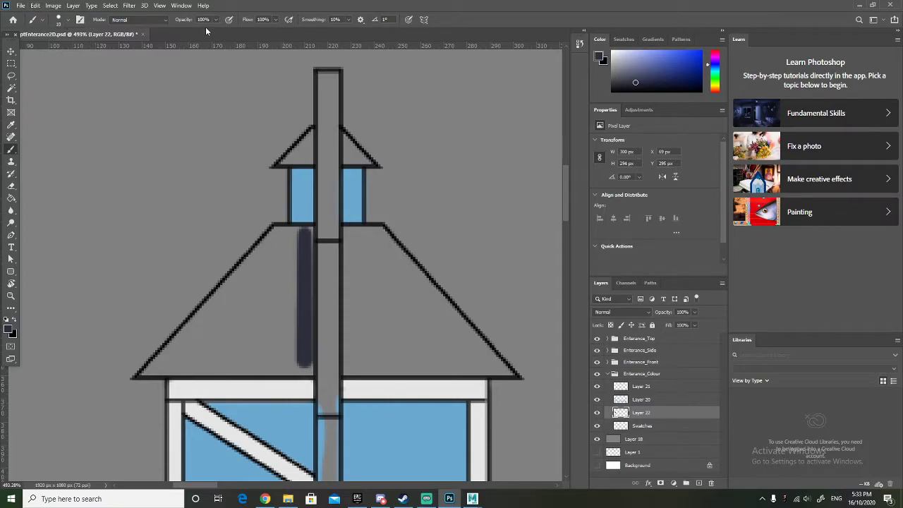
{"action": "left_click", "coordinate": [61, 25]}
{"action": "left_click", "coordinate": [60, 26]}
{"action": "left_click", "coordinate": [61, 26]}
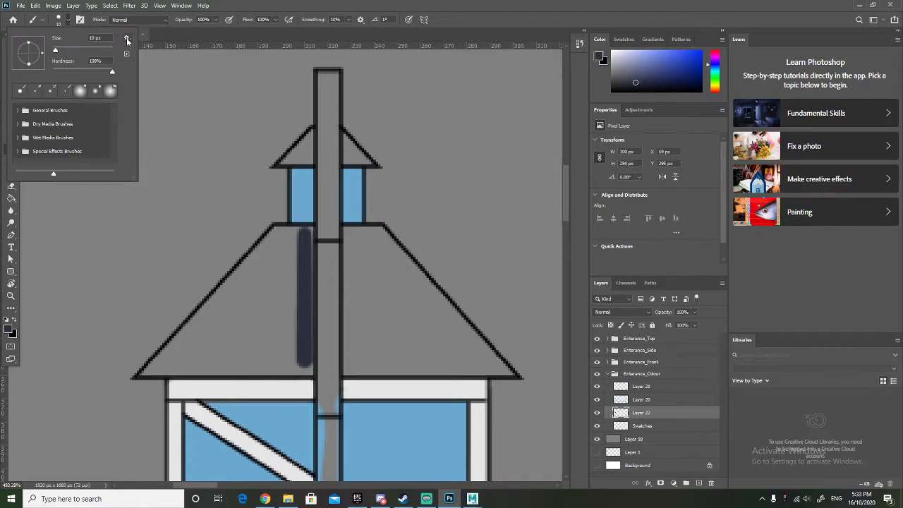
{"action": "left_click", "coordinate": [127, 39]}
{"action": "left_click", "coordinate": [127, 51]}
{"action": "left_click", "coordinate": [70, 23]}
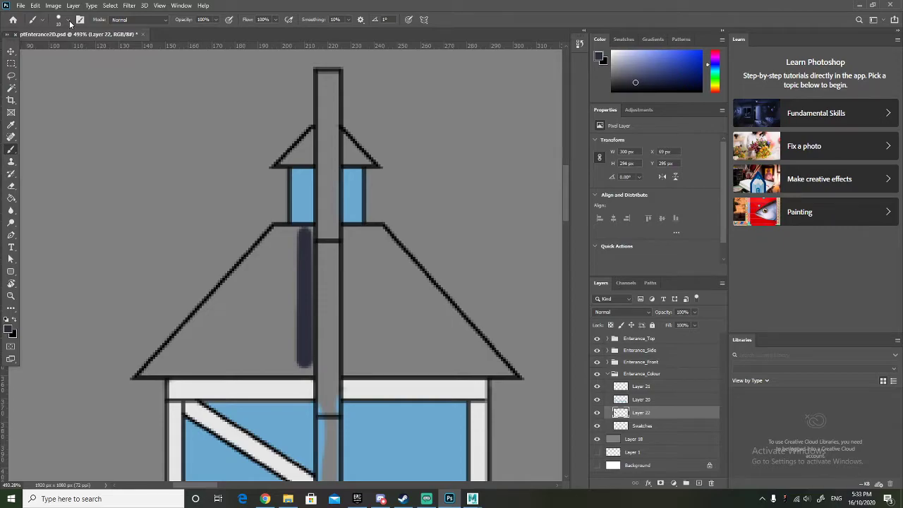
{"action": "left_click", "coordinate": [409, 20]}
Fill the upper roof's left half dark navy, following its top edge, left slope, base and the pole.
{"action": "mouse_move", "coordinate": [280, 263]}
{"action": "left_mouse_down"}
{"action": "mouse_move", "coordinate": [258, 293]}
{"action": "mouse_move", "coordinate": [282, 263]}
{"action": "left_mouse_up"}
{"action": "left_click_drag", "start_coordinate": [303, 229], "coordinate": [272, 227]}
{"action": "left_click_drag", "start_coordinate": [258, 258], "coordinate": [176, 352]}
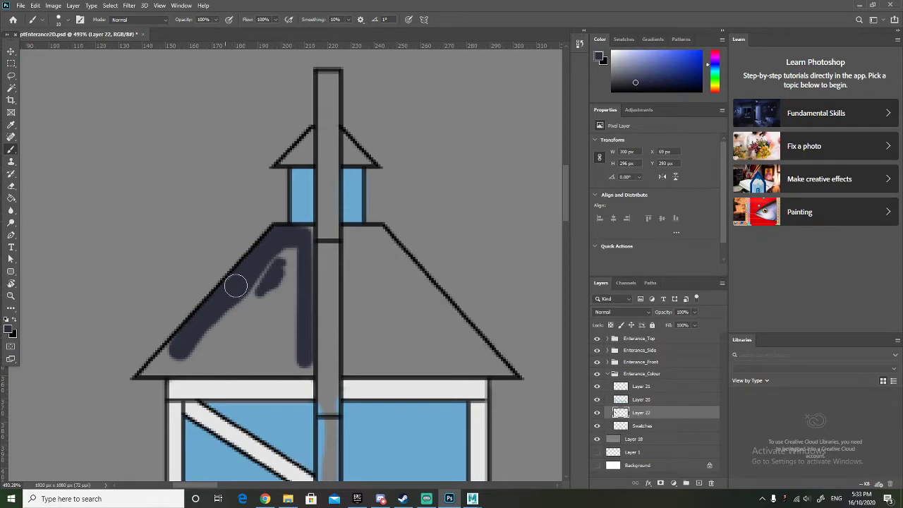
{"action": "mouse_move", "coordinate": [241, 275]}
{"action": "left_mouse_down"}
{"action": "mouse_move", "coordinate": [244, 298]}
{"action": "mouse_move", "coordinate": [237, 287]}
{"action": "mouse_move", "coordinate": [158, 364]}
{"action": "left_mouse_up"}
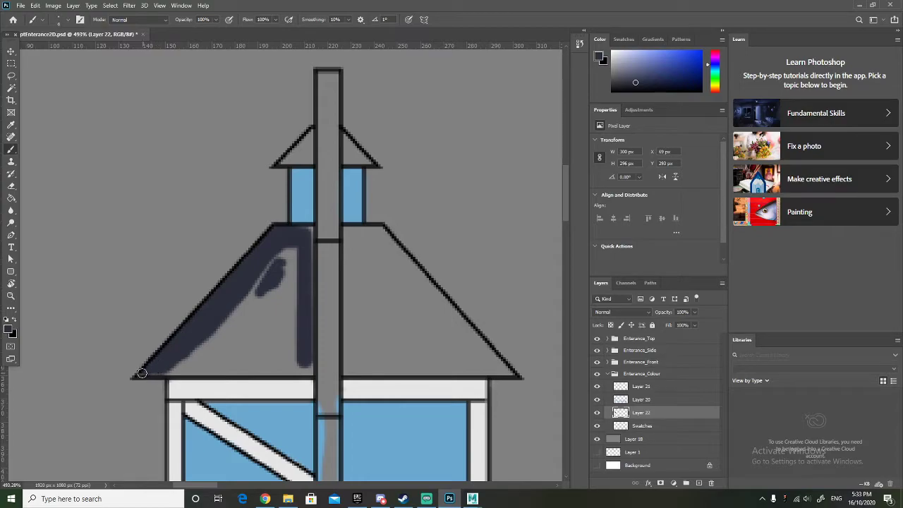
{"action": "mouse_move", "coordinate": [168, 373]}
{"action": "left_mouse_down"}
{"action": "mouse_move", "coordinate": [310, 373]}
{"action": "mouse_move", "coordinate": [306, 247]}
{"action": "left_mouse_up"}
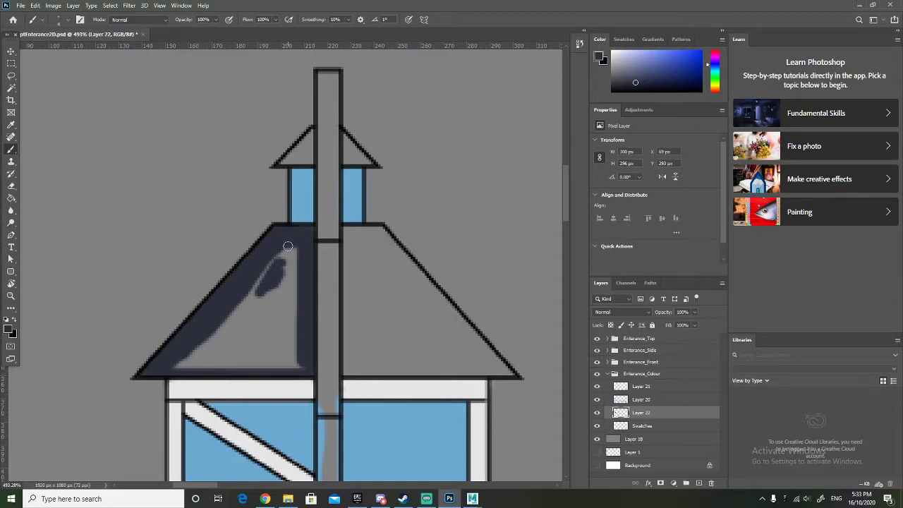
{"action": "mouse_move", "coordinate": [290, 252]}
{"action": "left_mouse_down"}
{"action": "mouse_move", "coordinate": [179, 360]}
{"action": "mouse_move", "coordinate": [300, 362]}
{"action": "mouse_move", "coordinate": [297, 258]}
{"action": "mouse_move", "coordinate": [233, 327]}
{"action": "mouse_move", "coordinate": [179, 359]}
{"action": "left_mouse_up"}
{"action": "mouse_move", "coordinate": [244, 360]}
{"action": "left_mouse_down"}
{"action": "mouse_move", "coordinate": [299, 360]}
{"action": "mouse_move", "coordinate": [274, 280]}
{"action": "mouse_move", "coordinate": [303, 300]}
{"action": "mouse_move", "coordinate": [285, 312]}
{"action": "mouse_move", "coordinate": [268, 308]}
{"action": "mouse_move", "coordinate": [264, 327]}
{"action": "mouse_move", "coordinate": [202, 347]}
{"action": "left_mouse_up"}
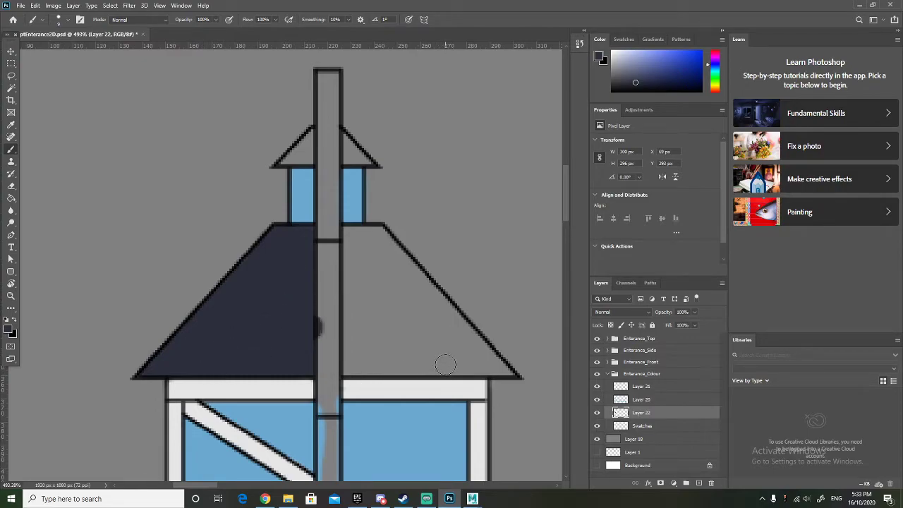
Fill the upper roof's right half dark navy, edging along the pole, base and right slope before covering the middle.
{"action": "mouse_move", "coordinate": [345, 234]}
{"action": "left_mouse_down"}
{"action": "mouse_move", "coordinate": [378, 236]}
{"action": "mouse_move", "coordinate": [351, 233]}
{"action": "mouse_move", "coordinate": [345, 370]}
{"action": "mouse_move", "coordinate": [414, 366]}
{"action": "mouse_move", "coordinate": [345, 366]}
{"action": "mouse_move", "coordinate": [337, 294]}
{"action": "mouse_move", "coordinate": [401, 365]}
{"action": "mouse_move", "coordinate": [489, 366]}
{"action": "left_mouse_up"}
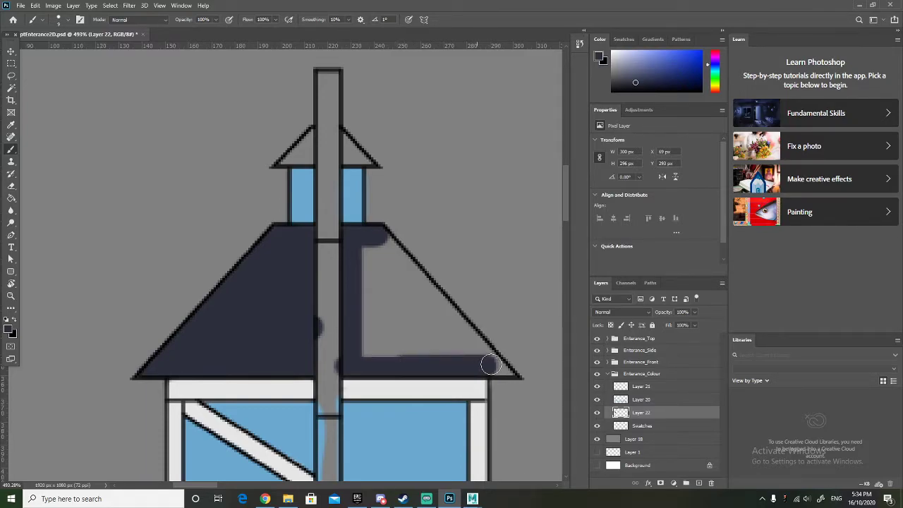
{"action": "left_click_drag", "start_coordinate": [491, 364], "coordinate": [507, 372]}
{"action": "mouse_move", "coordinate": [490, 358]}
{"action": "left_mouse_down"}
{"action": "mouse_move", "coordinate": [416, 292]}
{"action": "mouse_move", "coordinate": [383, 241]}
{"action": "mouse_move", "coordinate": [473, 352]}
{"action": "mouse_move", "coordinate": [488, 357]}
{"action": "mouse_move", "coordinate": [386, 241]}
{"action": "left_mouse_up"}
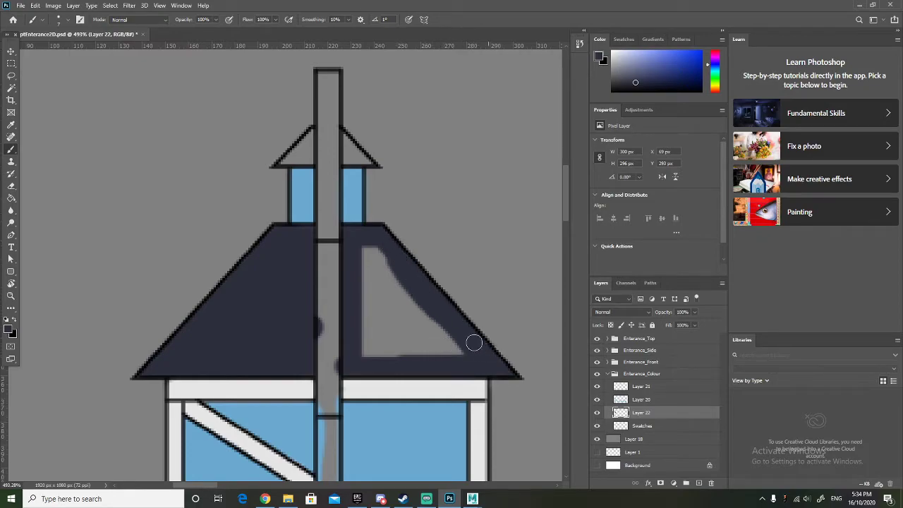
{"action": "mouse_move", "coordinate": [443, 372]}
{"action": "left_mouse_down"}
{"action": "mouse_move", "coordinate": [457, 352]}
{"action": "mouse_move", "coordinate": [448, 349]}
{"action": "mouse_move", "coordinate": [365, 352]}
{"action": "mouse_move", "coordinate": [365, 252]}
{"action": "mouse_move", "coordinate": [445, 331]}
{"action": "mouse_move", "coordinate": [368, 302]}
{"action": "mouse_move", "coordinate": [369, 270]}
{"action": "mouse_move", "coordinate": [381, 328]}
{"action": "mouse_move", "coordinate": [433, 347]}
{"action": "mouse_move", "coordinate": [439, 334]}
{"action": "mouse_move", "coordinate": [399, 285]}
{"action": "mouse_move", "coordinate": [379, 347]}
{"action": "mouse_move", "coordinate": [393, 289]}
{"action": "mouse_move", "coordinate": [402, 332]}
{"action": "mouse_move", "coordinate": [387, 269]}
{"action": "mouse_move", "coordinate": [460, 340]}
{"action": "mouse_move", "coordinate": [396, 304]}
{"action": "mouse_move", "coordinate": [393, 330]}
{"action": "left_mouse_up"}
Paint both sides of the small top roof around the side view's pole dark navy with a smaller brush.
{"action": "scroll", "coordinate": [392, 331], "scroll_direction": "up", "scroll_amount": 3}
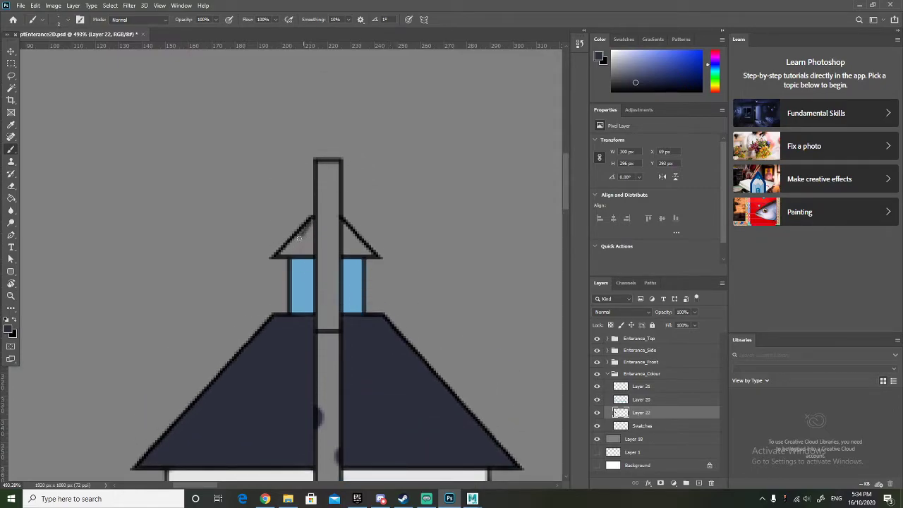
{"action": "left_click_drag", "start_coordinate": [312, 223], "coordinate": [292, 246]}
{"action": "mouse_move", "coordinate": [281, 253]}
{"action": "left_mouse_down"}
{"action": "mouse_move", "coordinate": [374, 256]}
{"action": "mouse_move", "coordinate": [346, 231]}
{"action": "left_mouse_up"}
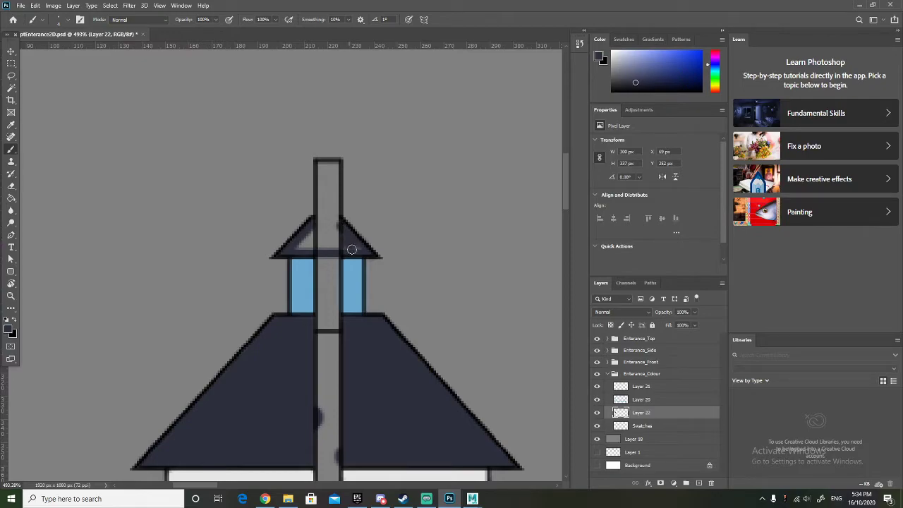
{"action": "left_click_drag", "start_coordinate": [311, 236], "coordinate": [302, 244]}
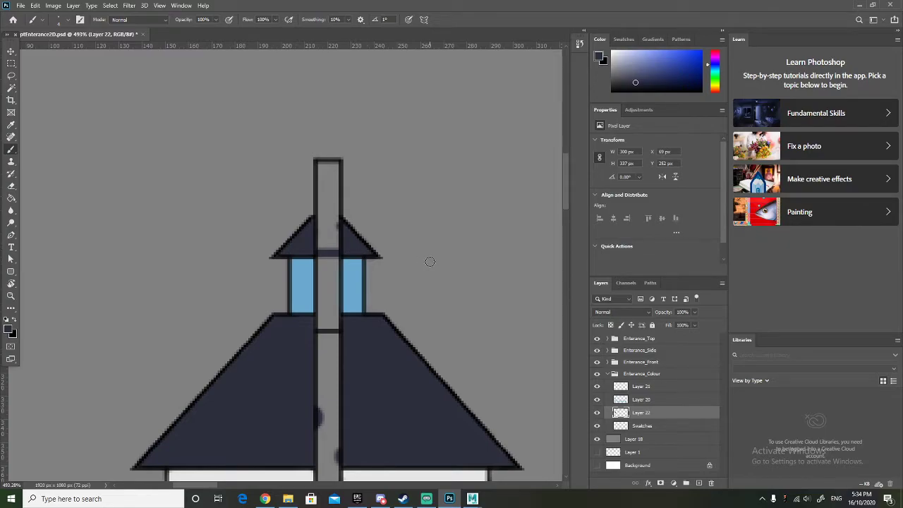
Check the side view's painted roofs, and examine the left end of the front view's long roof.
{"action": "scroll", "coordinate": [430, 262], "scroll_direction": "down", "scroll_amount": 5}
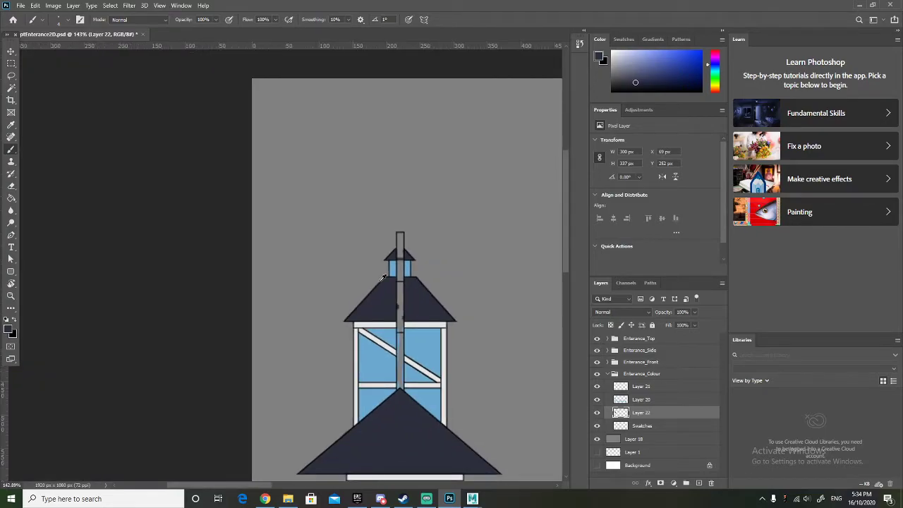
{"action": "scroll", "coordinate": [386, 278], "scroll_direction": "up", "scroll_amount": 5}
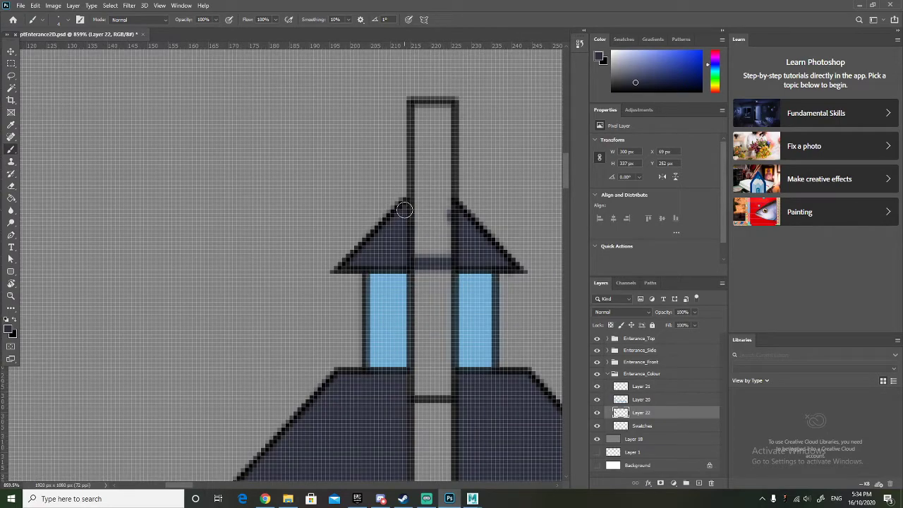
{"action": "scroll", "coordinate": [400, 246], "scroll_direction": "down", "scroll_amount": 4}
{"action": "scroll", "coordinate": [436, 302], "scroll_direction": "down", "scroll_amount": 4}
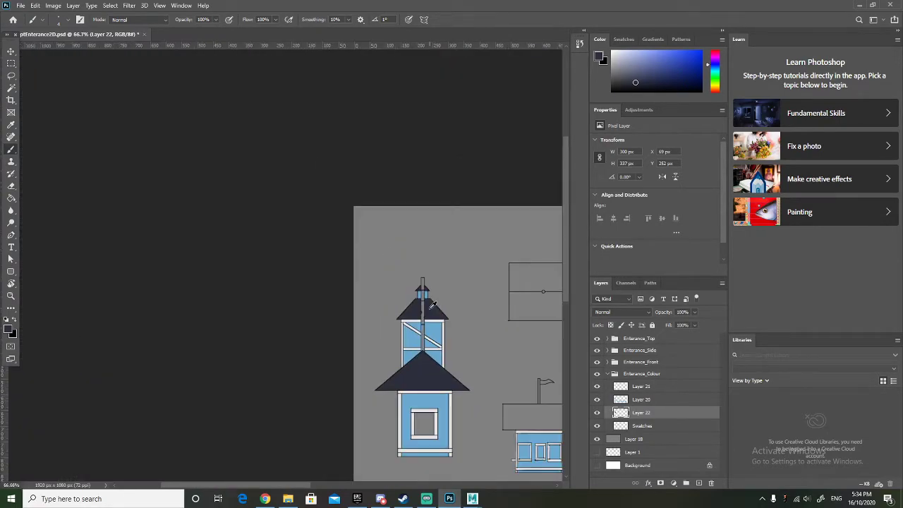
{"action": "scroll", "coordinate": [270, 255], "scroll_direction": "up", "scroll_amount": 1}
{"action": "scroll", "coordinate": [233, 267], "scroll_direction": "up", "scroll_amount": 2}
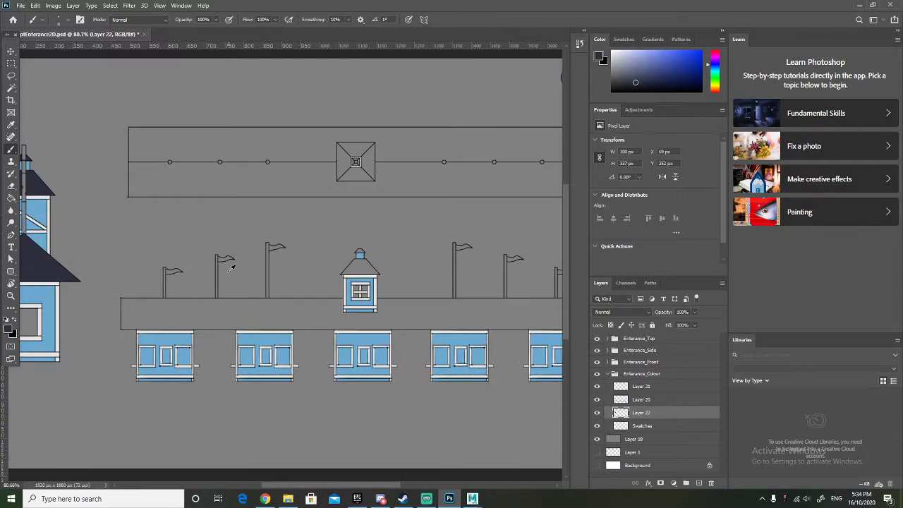
{"action": "scroll", "coordinate": [171, 315], "scroll_direction": "up", "scroll_amount": 1}
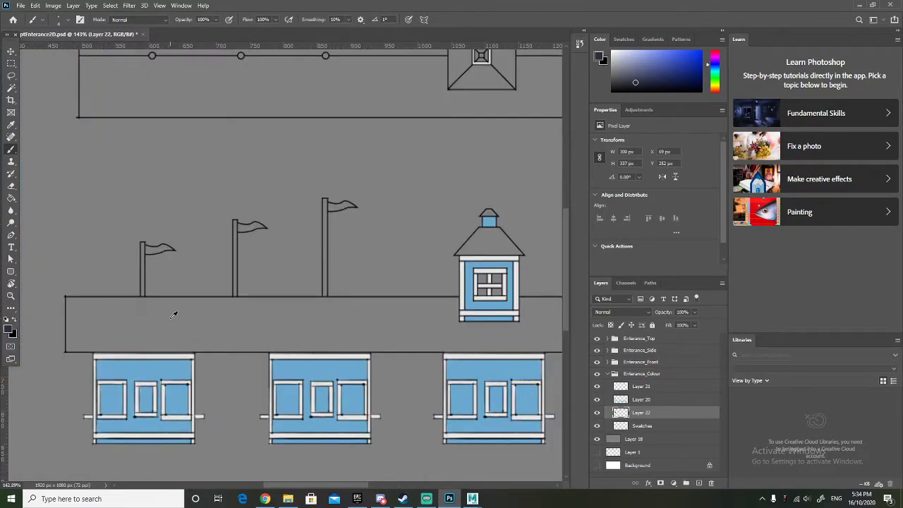
{"action": "scroll", "coordinate": [137, 322], "scroll_direction": "down", "scroll_amount": 1}
{"action": "scroll", "coordinate": [106, 318], "scroll_direction": "up", "scroll_amount": 3}
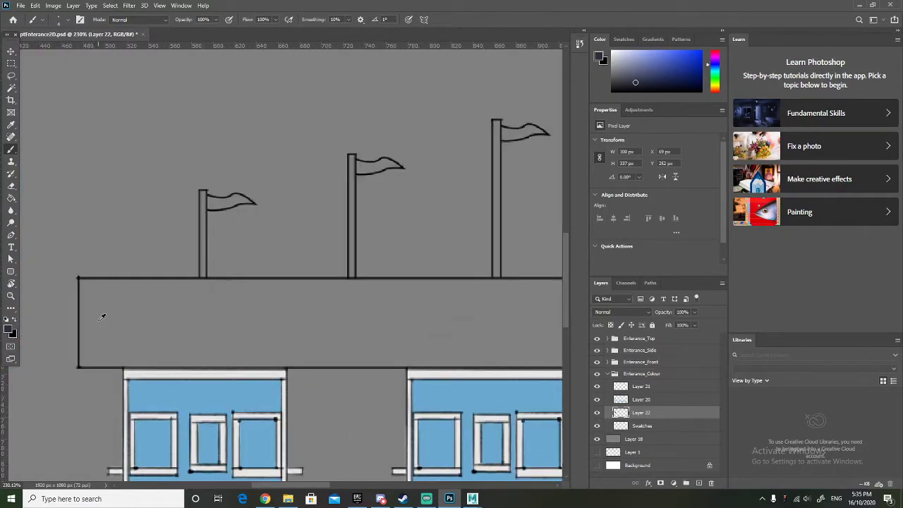
Paint dark navy edging along the top, bottom and left edges of the front view's long roof, starting at its left end.
{"action": "key", "text": "bracketright"}
{"action": "key", "text": "bracketright"}
{"action": "key", "text": "bracketright"}
{"action": "left_click_drag", "start_coordinate": [89, 289], "coordinate": [443, 289]}
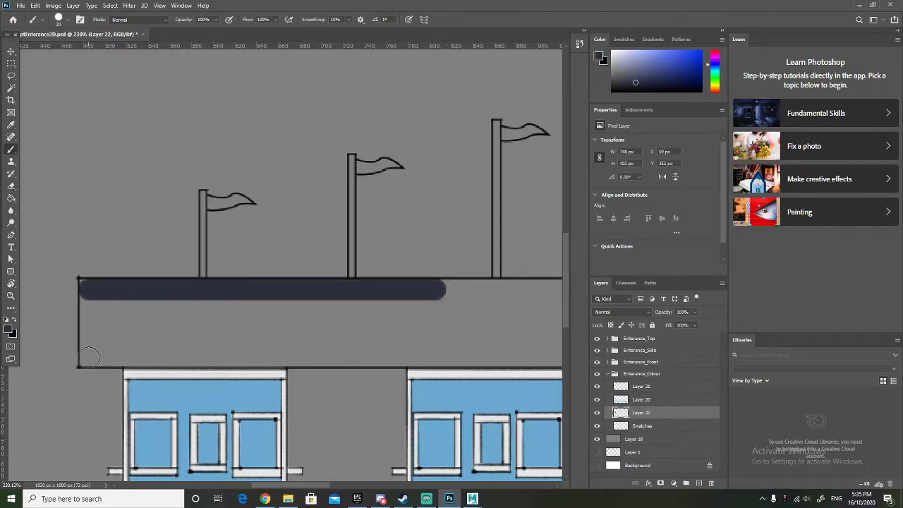
{"action": "left_click", "coordinate": [88, 357], "text": "shift"}
{"action": "left_click_drag", "start_coordinate": [89, 357], "coordinate": [464, 356]}
{"action": "left_click_drag", "start_coordinate": [89, 292], "coordinate": [91, 358]}
{"action": "key", "text": "bracketleft"}
{"action": "key", "text": "bracketleft"}
{"action": "key", "text": "bracketleft"}
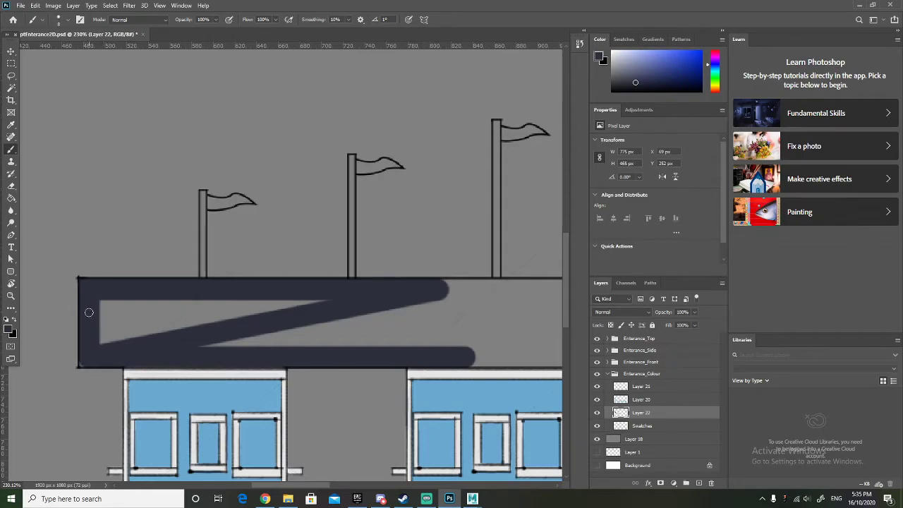
Examine the edging at the long roof's left end, its unpainted right end and its full length.
{"action": "scroll", "coordinate": [84, 296], "scroll_direction": "up", "scroll_amount": 6}
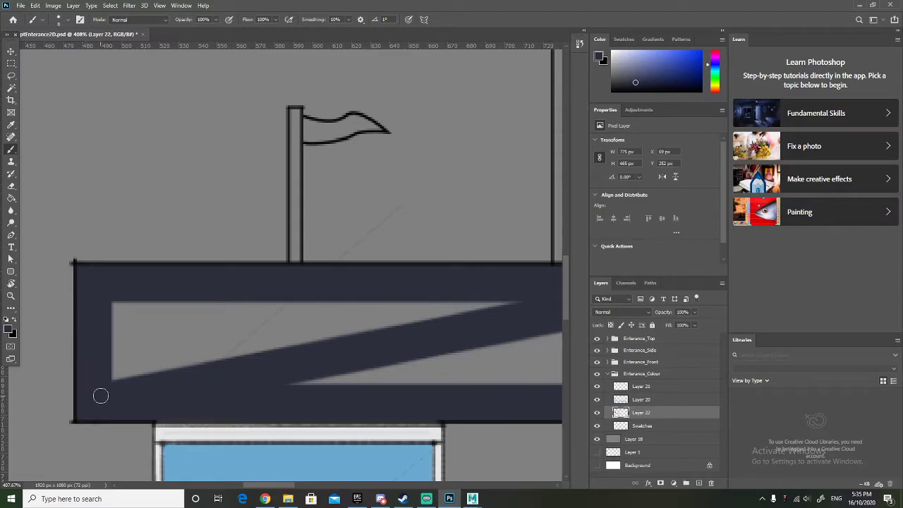
{"action": "scroll", "coordinate": [120, 383], "scroll_direction": "down", "scroll_amount": 15}
{"action": "scroll", "coordinate": [417, 387], "scroll_direction": "down", "scroll_amount": 2}
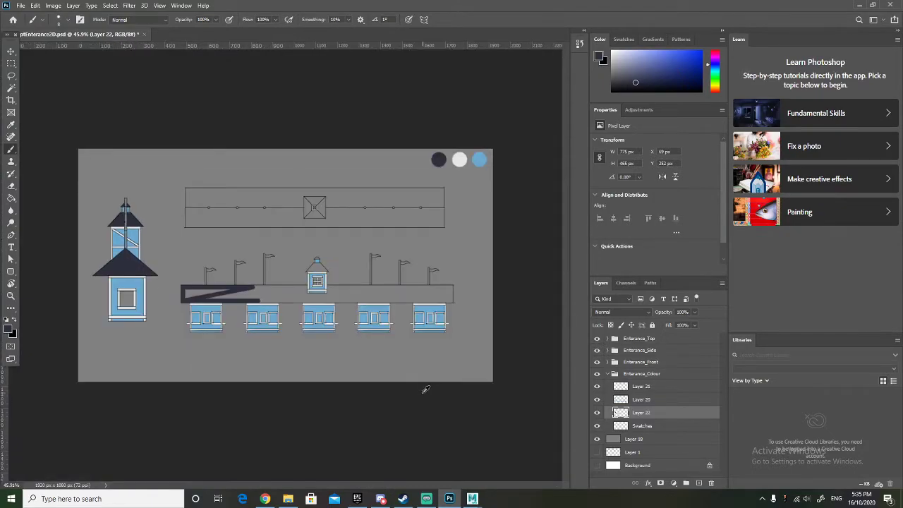
{"action": "scroll", "coordinate": [458, 303], "scroll_direction": "up", "scroll_amount": 5}
{"action": "scroll", "coordinate": [540, 301], "scroll_direction": "up", "scroll_amount": 3}
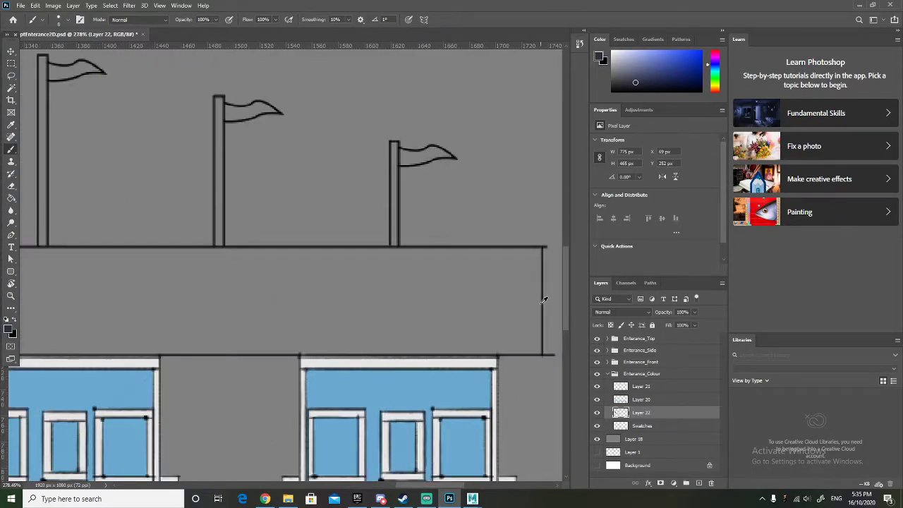
{"action": "scroll", "coordinate": [515, 298], "scroll_direction": "down", "scroll_amount": 1}
{"action": "scroll", "coordinate": [460, 311], "scroll_direction": "down", "scroll_amount": 6}
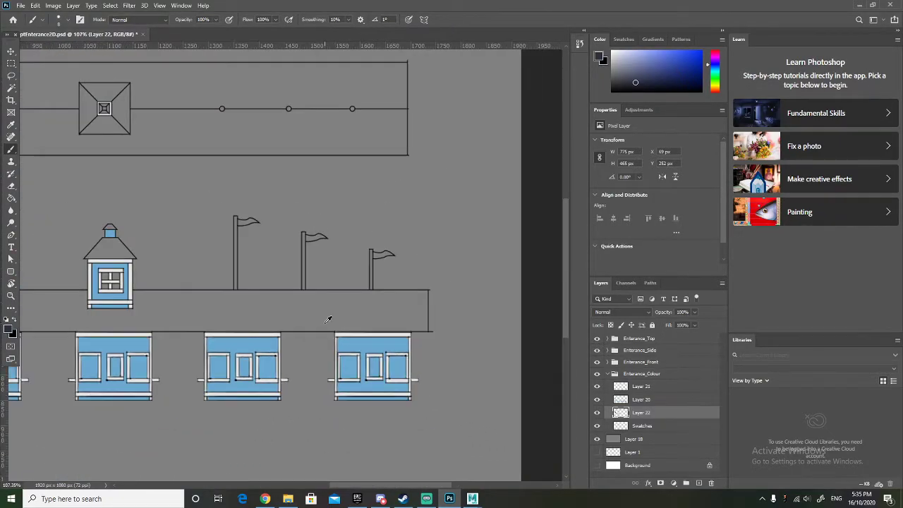
{"action": "scroll", "coordinate": [273, 301], "scroll_direction": "up", "scroll_amount": 2}
{"action": "scroll", "coordinate": [261, 300], "scroll_direction": "down", "scroll_amount": 1}
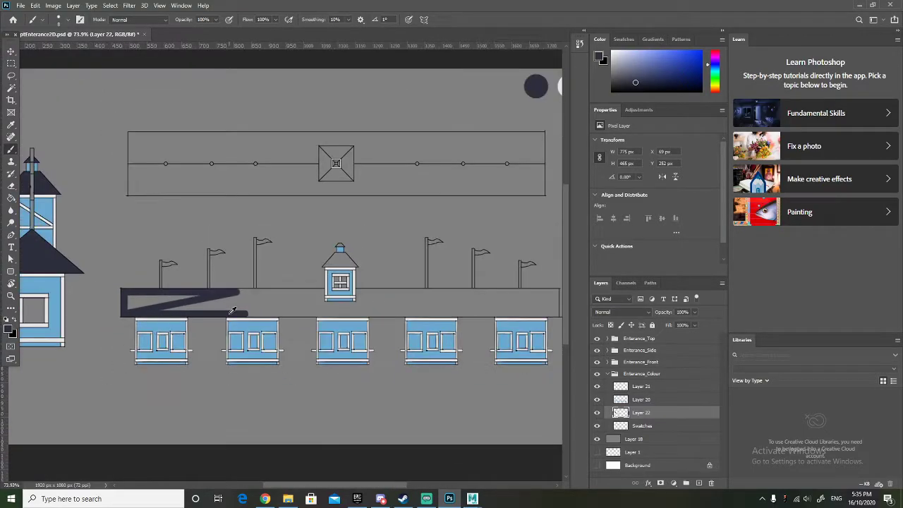
{"action": "scroll", "coordinate": [232, 297], "scroll_direction": "right", "scroll_amount": 2}
{"action": "scroll", "coordinate": [215, 296], "scroll_direction": "up", "scroll_amount": 2}
{"action": "scroll", "coordinate": [215, 303], "scroll_direction": "down", "scroll_amount": 1}
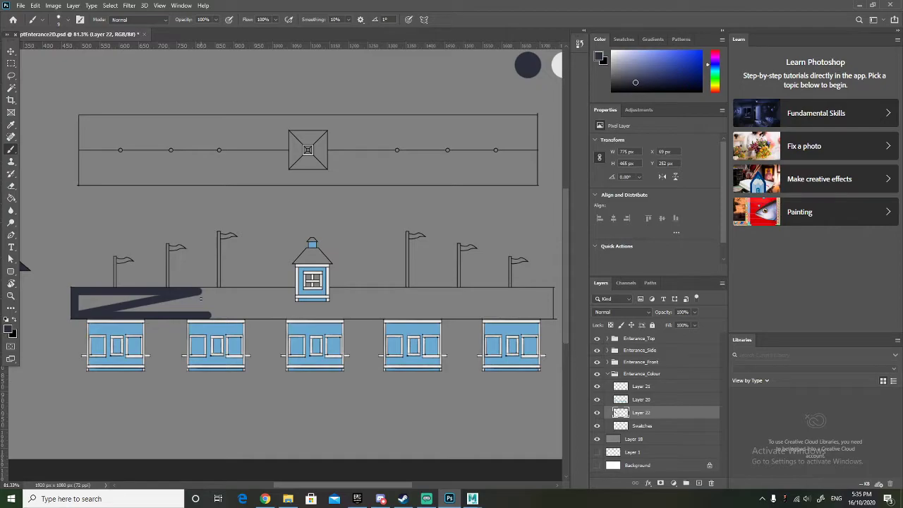
Paint the body of the long roof dark navy with a much larger brush, running almost to its right end.
{"action": "key", "text": "bracketright"}
{"action": "key", "text": "bracketright"}
{"action": "key", "text": "bracketright"}
{"action": "key", "text": "bracketright"}
{"action": "key", "text": "bracketright"}
{"action": "key", "text": "bracketright"}
{"action": "mouse_move", "coordinate": [134, 305]}
{"action": "left_mouse_down"}
{"action": "mouse_move", "coordinate": [125, 302]}
{"action": "mouse_move", "coordinate": [536, 302]}
{"action": "left_mouse_up"}
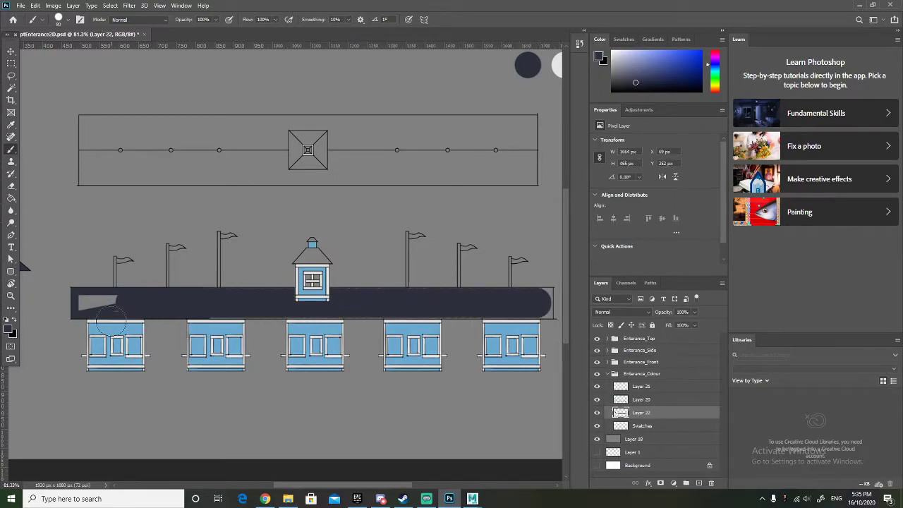
Fill the remaining grey gap near the long roof's left end with dark navy.
{"action": "scroll", "coordinate": [111, 310], "scroll_direction": "up", "scroll_amount": 3}
{"action": "scroll", "coordinate": [111, 310], "scroll_direction": "up", "scroll_amount": 2}
{"action": "scroll", "coordinate": [107, 284], "scroll_direction": "up", "scroll_amount": 2}
{"action": "scroll", "coordinate": [107, 286], "scroll_direction": "right", "scroll_amount": 3}
{"action": "scroll", "coordinate": [110, 289], "scroll_direction": "left", "scroll_amount": 2}
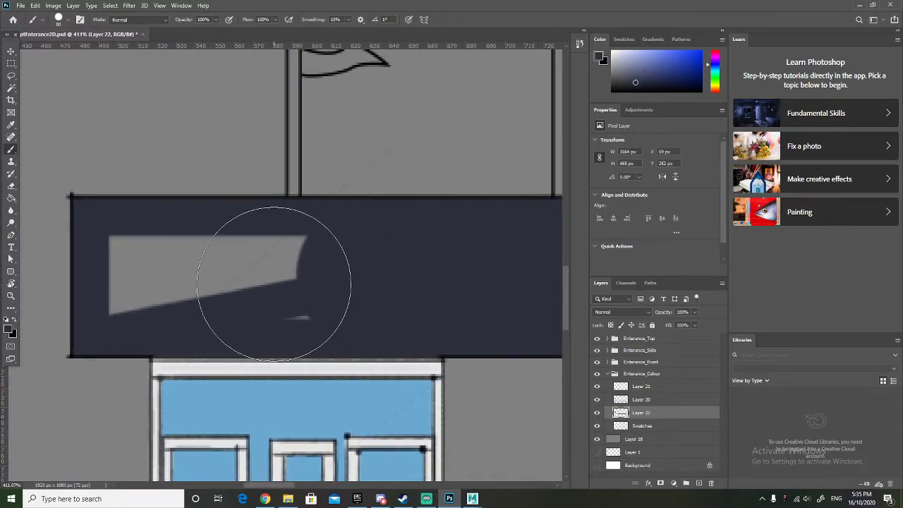
{"action": "mouse_move", "coordinate": [292, 289]}
{"action": "left_mouse_down"}
{"action": "mouse_move", "coordinate": [229, 255]}
{"action": "mouse_move", "coordinate": [150, 264]}
{"action": "mouse_move", "coordinate": [134, 286]}
{"action": "mouse_move", "coordinate": [126, 258]}
{"action": "mouse_move", "coordinate": [236, 288]}
{"action": "left_mouse_up"}
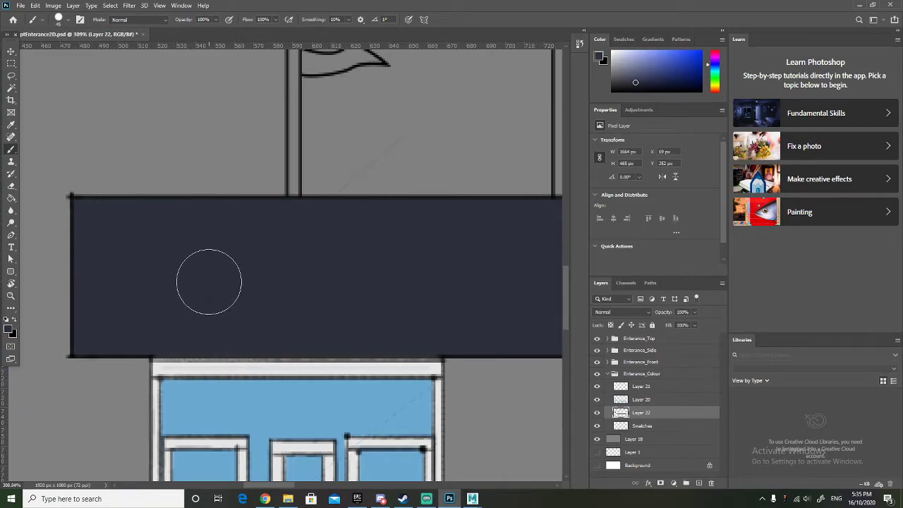
Fill the long roof's right end dark navy with a smaller brush, covering both corners up to the outline.
{"action": "scroll", "coordinate": [275, 286], "scroll_direction": "down", "scroll_amount": 6}
{"action": "scroll", "coordinate": [497, 283], "scroll_direction": "left", "scroll_amount": 1}
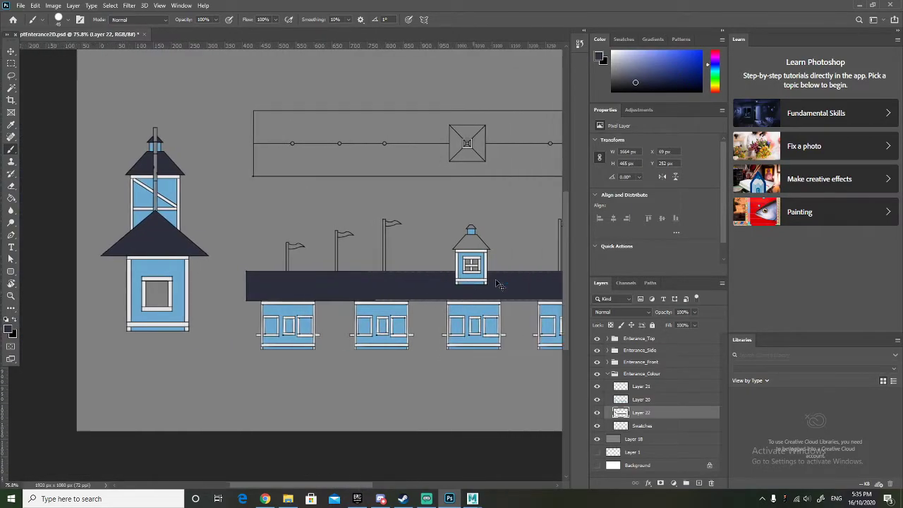
{"action": "scroll", "coordinate": [498, 283], "scroll_direction": "right", "scroll_amount": 5}
{"action": "scroll", "coordinate": [450, 281], "scroll_direction": "up", "scroll_amount": 3}
{"action": "scroll", "coordinate": [450, 280], "scroll_direction": "up", "scroll_amount": 2}
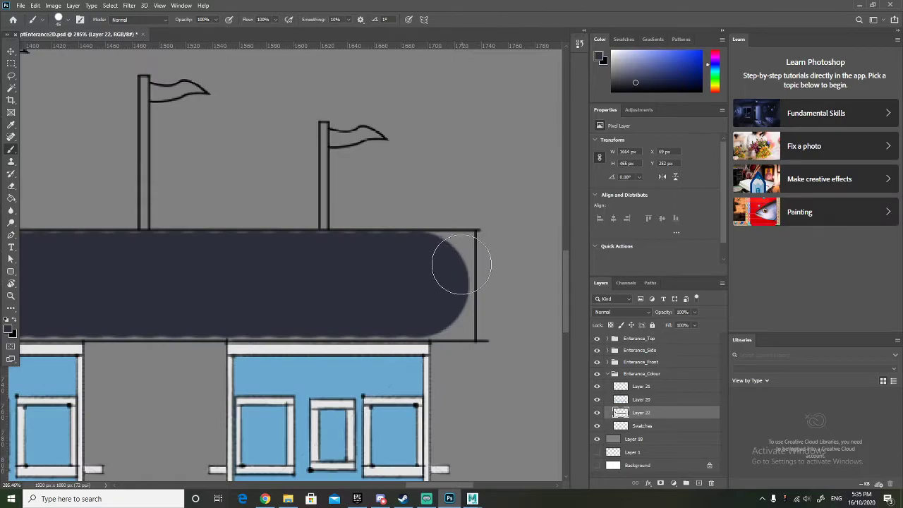
{"action": "key", "text": "bracketleft"}
{"action": "key", "text": "bracketleft"}
{"action": "key", "text": "bracketleft"}
{"action": "mouse_move", "coordinate": [423, 235]}
{"action": "left_mouse_down"}
{"action": "mouse_move", "coordinate": [469, 234]}
{"action": "mouse_move", "coordinate": [472, 333]}
{"action": "mouse_move", "coordinate": [380, 337]}
{"action": "left_mouse_up"}
{"action": "left_click_drag", "start_coordinate": [459, 325], "coordinate": [462, 318]}
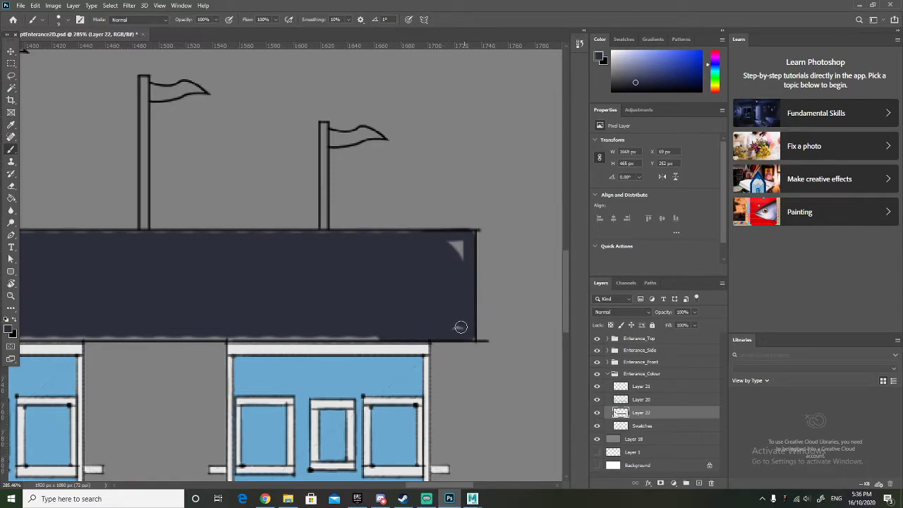
{"action": "left_click_drag", "start_coordinate": [448, 245], "coordinate": [459, 251]}
{"action": "scroll", "coordinate": [435, 246], "scroll_direction": "up", "scroll_amount": 2}
{"action": "scroll", "coordinate": [436, 246], "scroll_direction": "down", "scroll_amount": 1}
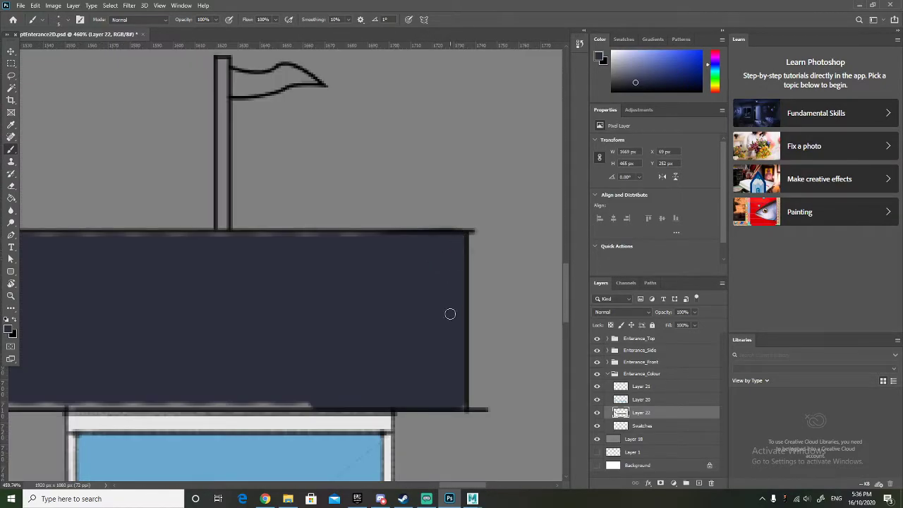
{"action": "scroll", "coordinate": [485, 363], "scroll_direction": "down", "scroll_amount": 2}
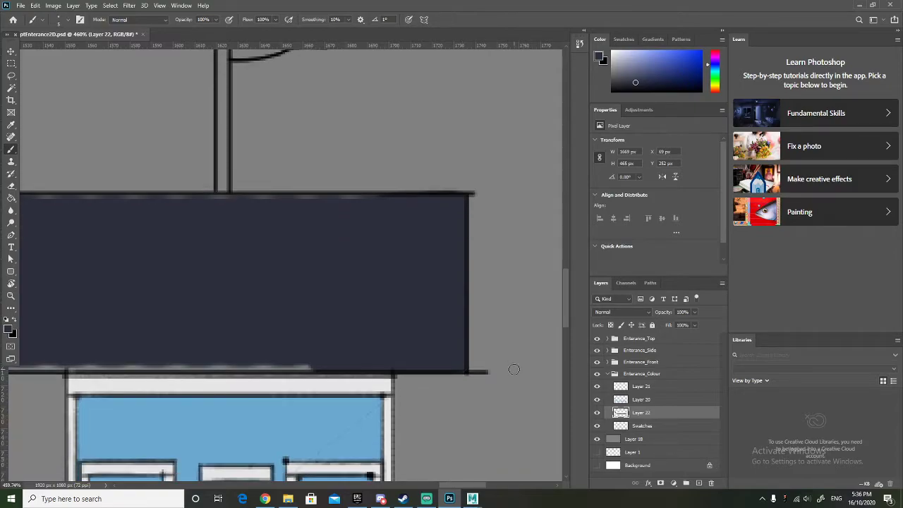
{"action": "scroll", "coordinate": [582, 410], "scroll_direction": "up", "scroll_amount": 1}
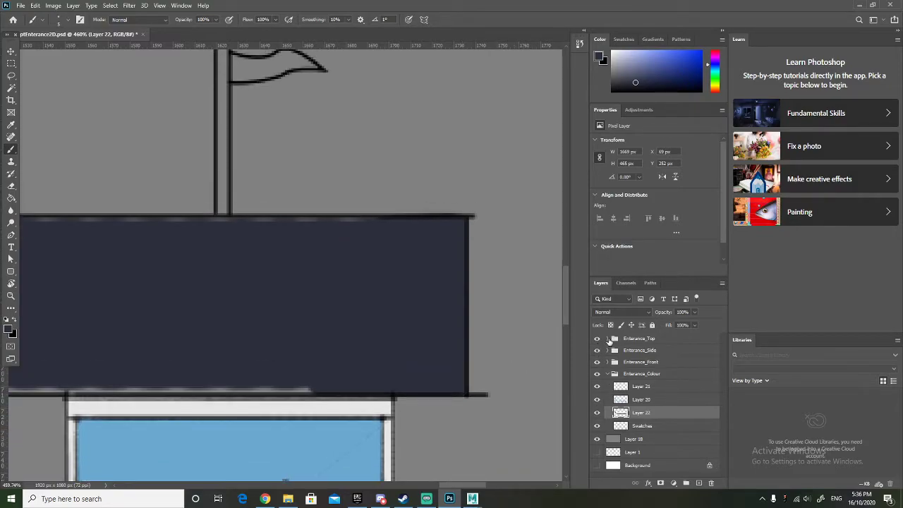
{"action": "left_click", "coordinate": [609, 339]}
{"action": "scroll", "coordinate": [635, 402], "scroll_direction": "down", "scroll_amount": 5}
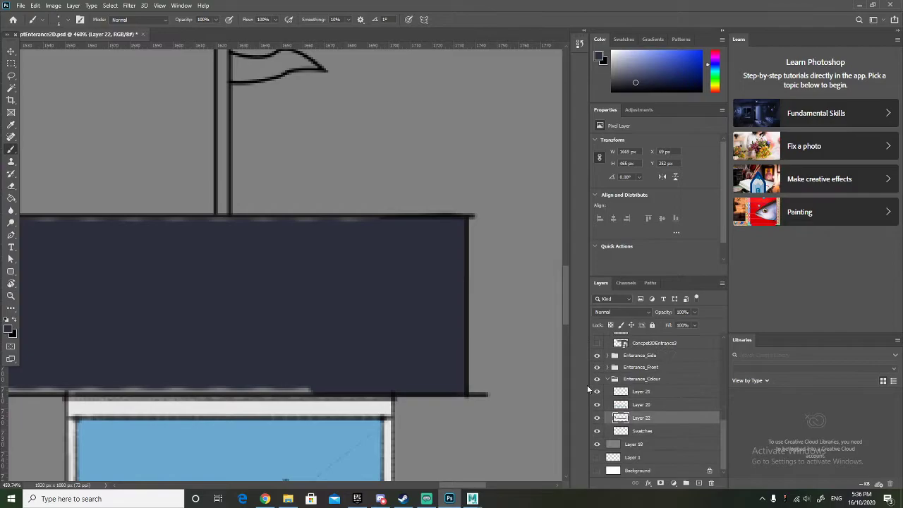
{"action": "scroll", "coordinate": [596, 402], "scroll_direction": "up", "scroll_amount": 3}
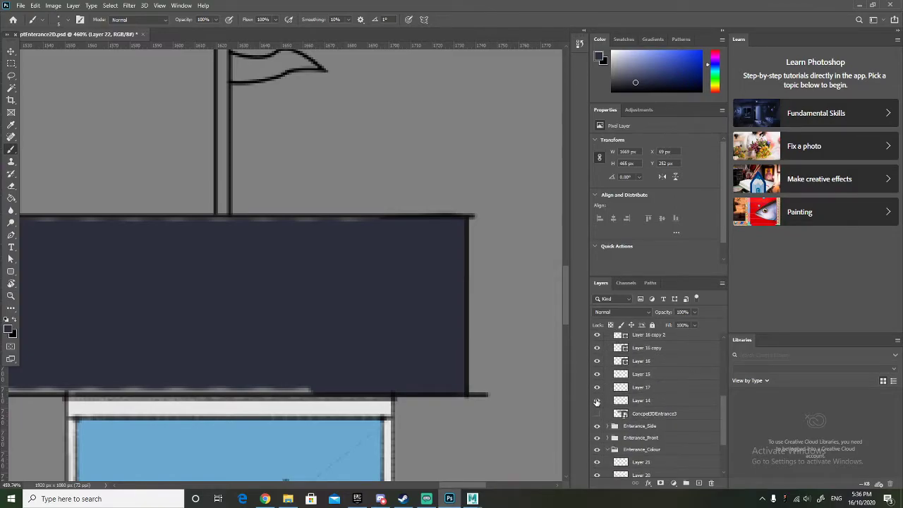
{"action": "scroll", "coordinate": [597, 401], "scroll_direction": "up", "scroll_amount": 5}
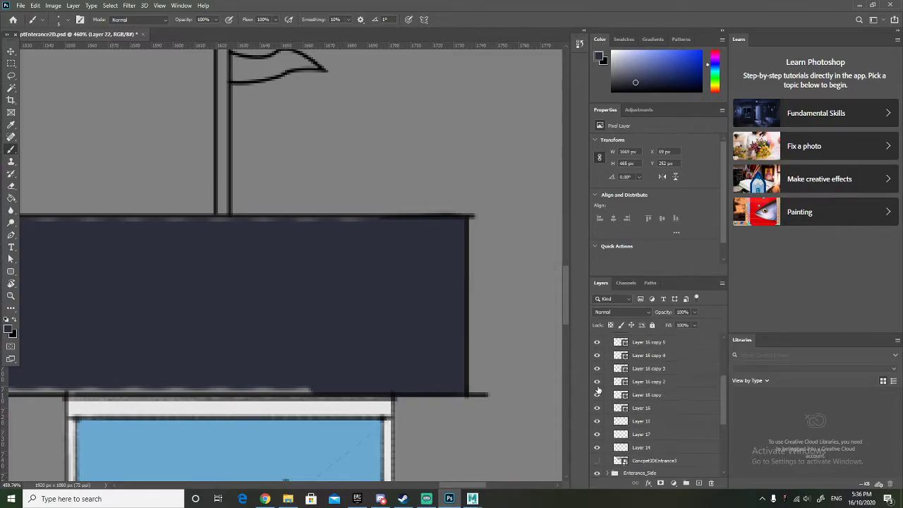
{"action": "left_click", "coordinate": [605, 339]}
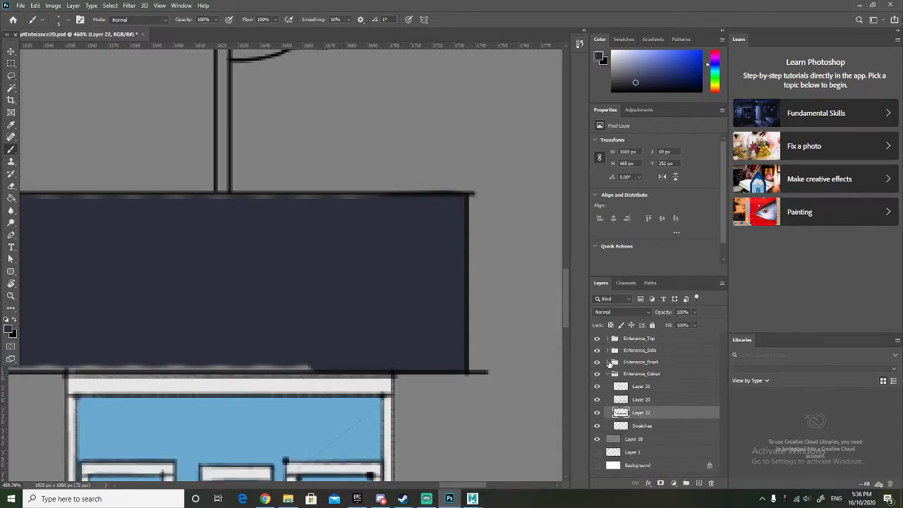
Identify the long roof's outline layer in the Enterance_Front group by toggling its visibility, and select Layer 4.
{"action": "left_click", "coordinate": [606, 362]}
{"action": "scroll", "coordinate": [620, 399], "scroll_direction": "down", "scroll_amount": 3}
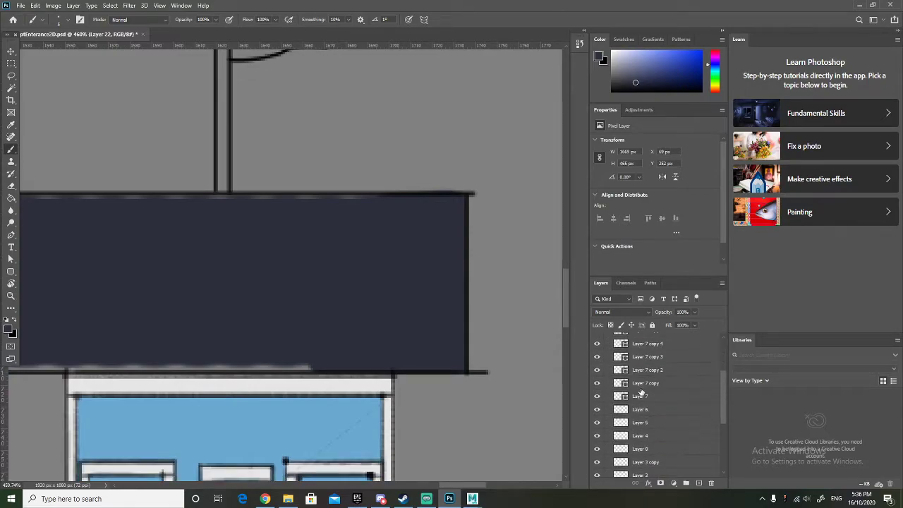
{"action": "left_click", "coordinate": [597, 400]}
{"action": "left_click", "coordinate": [597, 400]}
{"action": "left_click", "coordinate": [596, 400]}
{"action": "left_click", "coordinate": [597, 400]}
{"action": "left_click", "coordinate": [642, 400]}
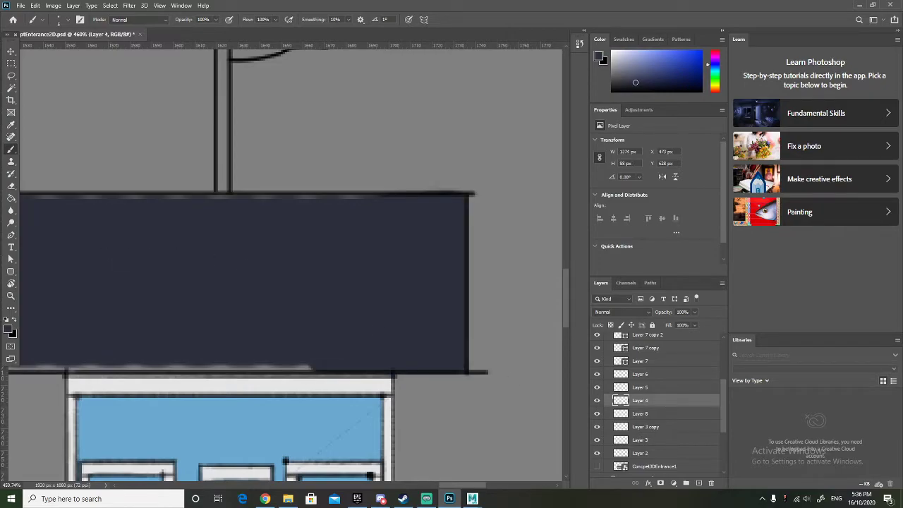
Erase the outline ends that overshoot the long roof's upper and lower right corners.
{"action": "left_click", "coordinate": [11, 185]}
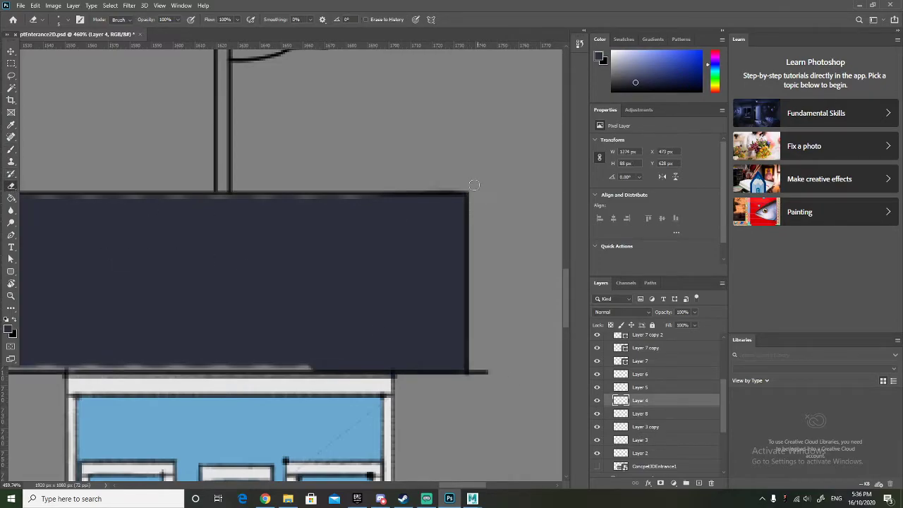
{"action": "left_click_drag", "start_coordinate": [486, 321], "coordinate": [486, 382]}
{"action": "scroll", "coordinate": [479, 371], "scroll_direction": "down", "scroll_amount": 6}
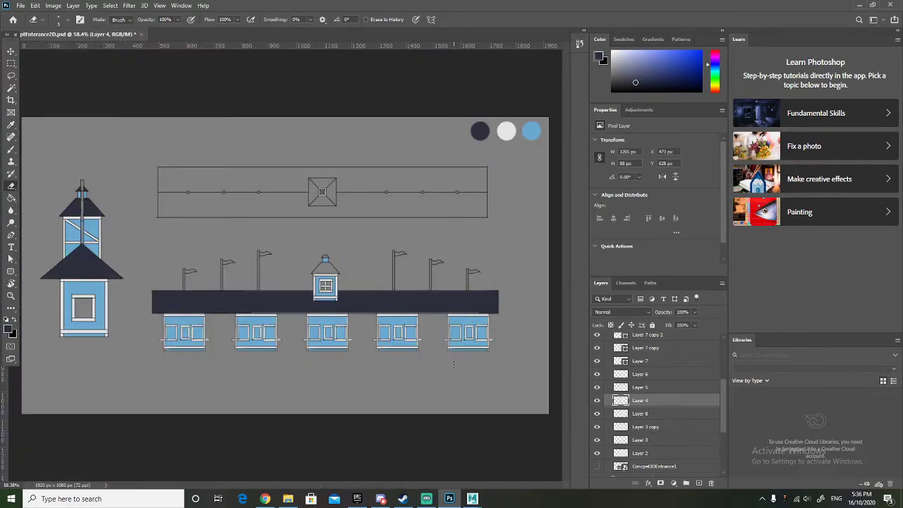
{"action": "scroll", "coordinate": [529, 343], "scroll_direction": "up", "scroll_amount": 3}
{"action": "scroll", "coordinate": [530, 343], "scroll_direction": "up", "scroll_amount": 3}
{"action": "scroll", "coordinate": [656, 395], "scroll_direction": "up", "scroll_amount": 4}
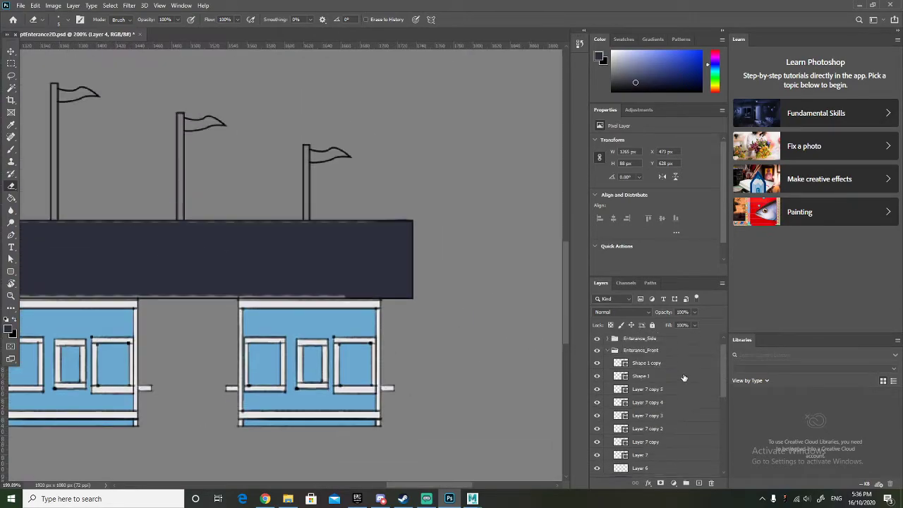
Collapse the Enterance_Front group and make the roof colour layer, Layer 22, active again.
{"action": "left_click", "coordinate": [609, 362]}
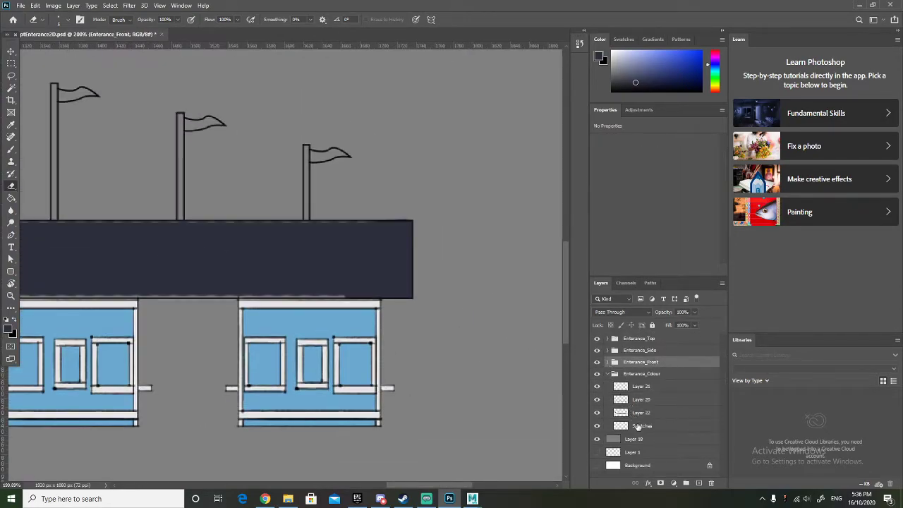
{"action": "left_click", "coordinate": [660, 414]}
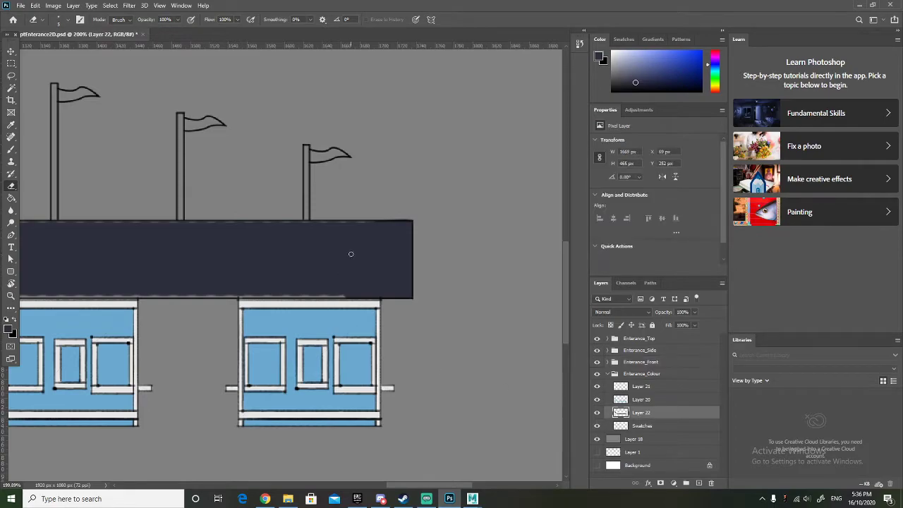
{"action": "scroll", "coordinate": [351, 254], "scroll_direction": "down", "scroll_amount": 2}
{"action": "scroll", "coordinate": [350, 254], "scroll_direction": "left", "scroll_amount": 5}
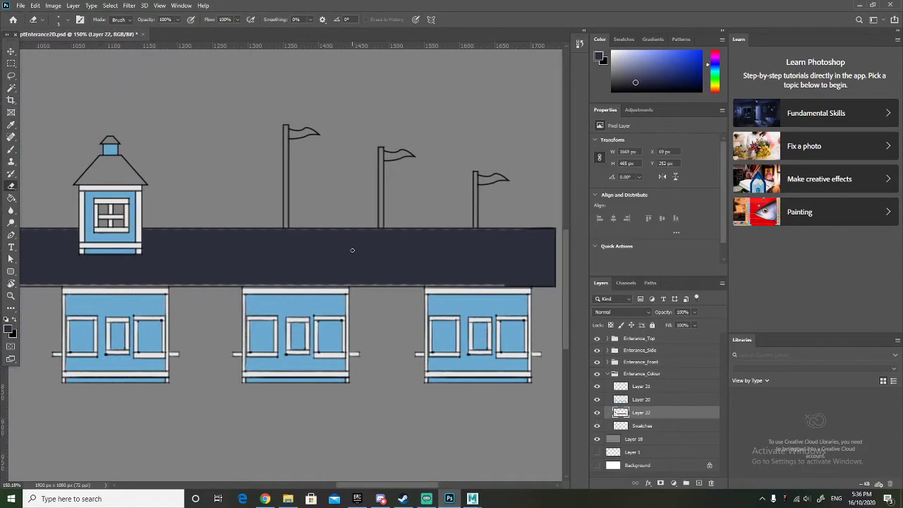
{"action": "scroll", "coordinate": [421, 246], "scroll_direction": "down", "scroll_amount": 2}
{"action": "scroll", "coordinate": [162, 256], "scroll_direction": "left", "scroll_amount": 3}
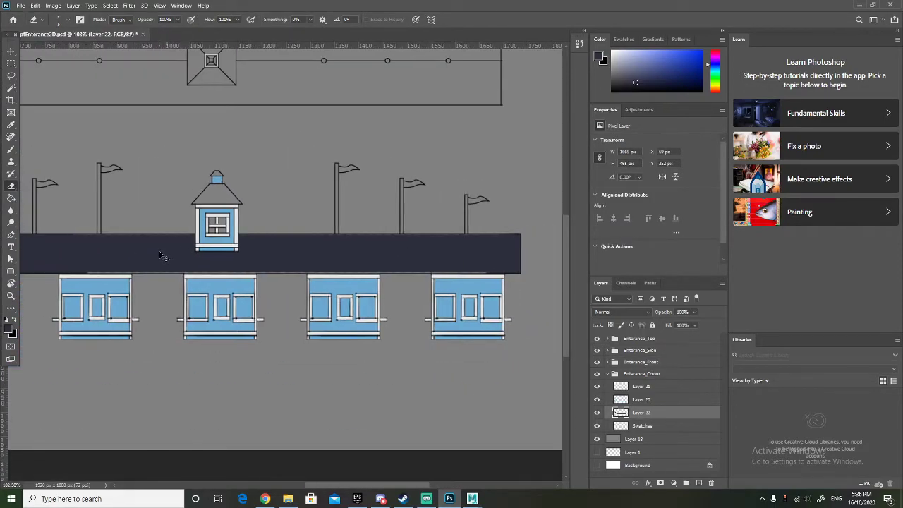
{"action": "scroll", "coordinate": [174, 254], "scroll_direction": "up", "scroll_amount": 1}
{"action": "scroll", "coordinate": [176, 259], "scroll_direction": "right", "scroll_amount": 1}
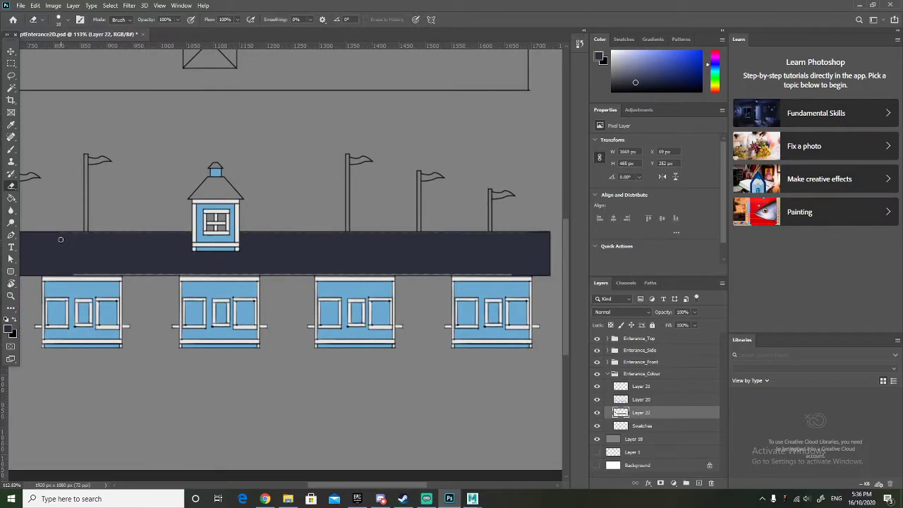
Brush dark navy over the light gaps along the long roof's top and bottom edges.
{"action": "left_click_drag", "start_coordinate": [58, 236], "coordinate": [146, 237]}
{"action": "left_click", "coordinate": [11, 150]}
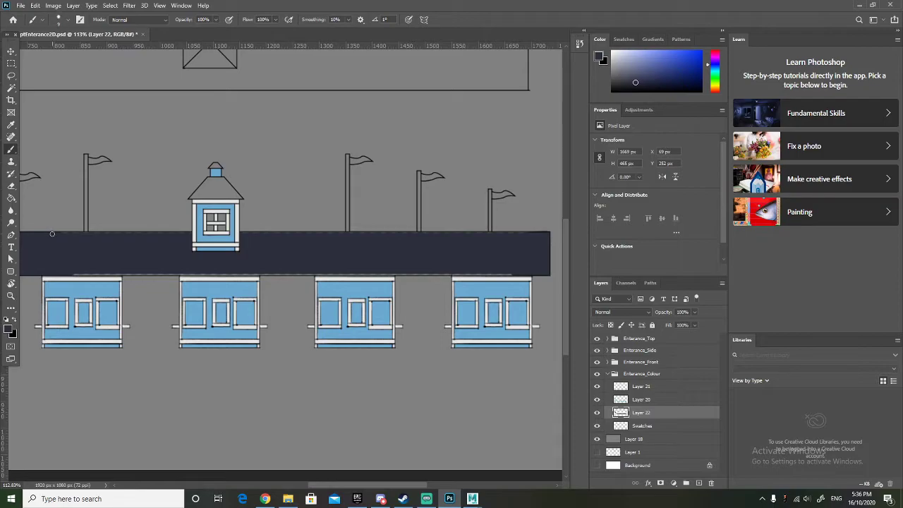
{"action": "left_click_drag", "start_coordinate": [88, 234], "coordinate": [481, 240]}
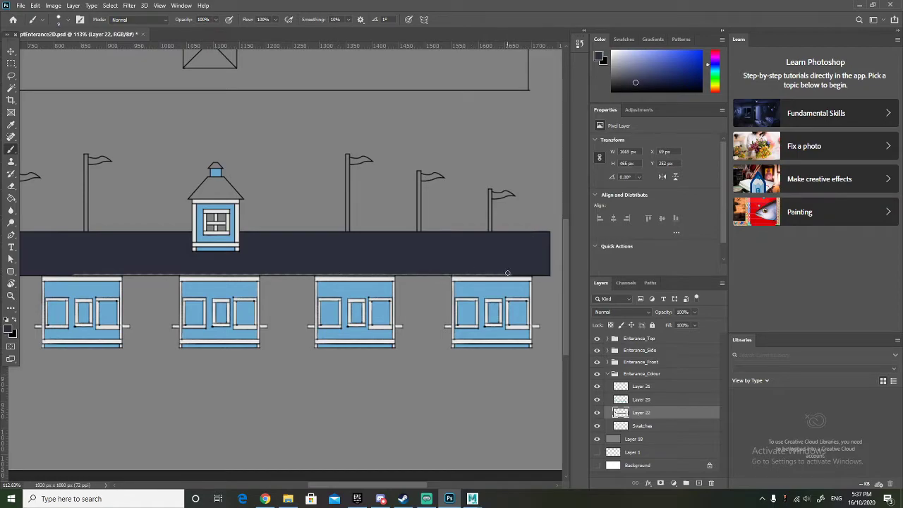
{"action": "left_click_drag", "start_coordinate": [511, 274], "coordinate": [85, 268]}
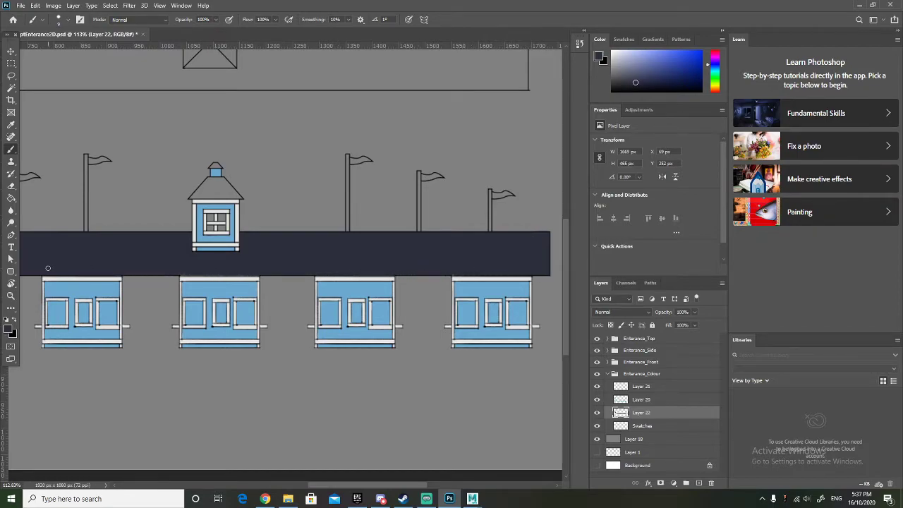
{"action": "scroll", "coordinate": [48, 268], "scroll_direction": "down", "scroll_amount": 3}
{"action": "scroll", "coordinate": [304, 288], "scroll_direction": "up", "scroll_amount": 5}
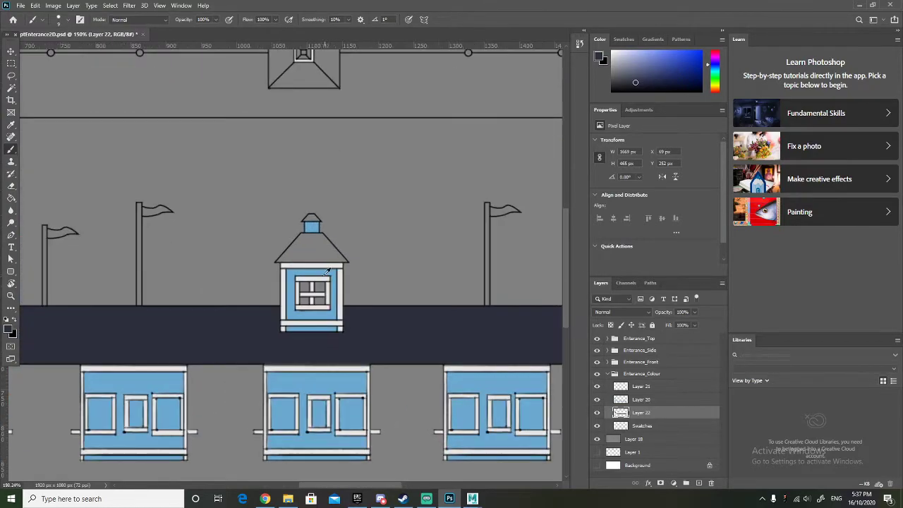
Brush dark navy along the inside edges of the front view tower's main roof.
{"action": "scroll", "coordinate": [313, 262], "scroll_direction": "up", "scroll_amount": 4}
{"action": "scroll", "coordinate": [307, 259], "scroll_direction": "down", "scroll_amount": 1}
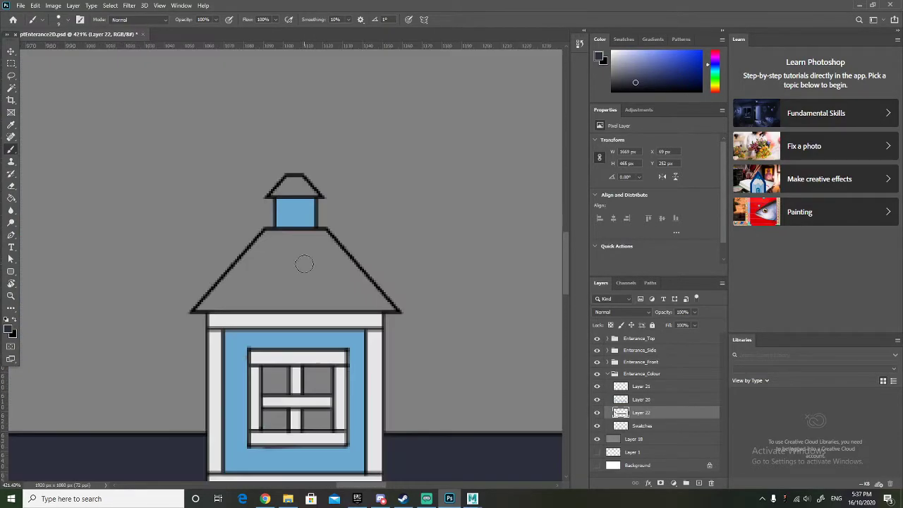
{"action": "left_click_drag", "start_coordinate": [274, 237], "coordinate": [237, 271]}
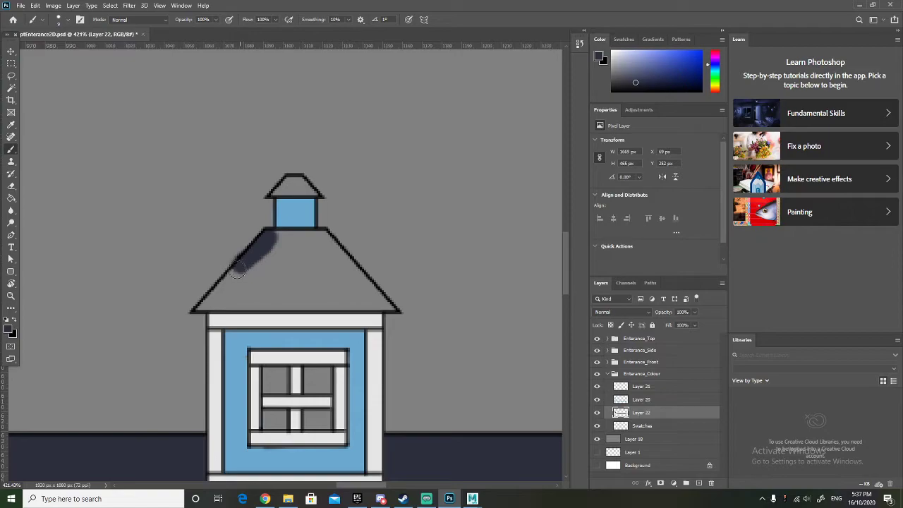
{"action": "key", "text": "ctrl+z"}
{"action": "scroll", "coordinate": [300, 252], "scroll_direction": "up", "scroll_amount": 1}
{"action": "scroll", "coordinate": [301, 254], "scroll_direction": "down", "scroll_amount": 1}
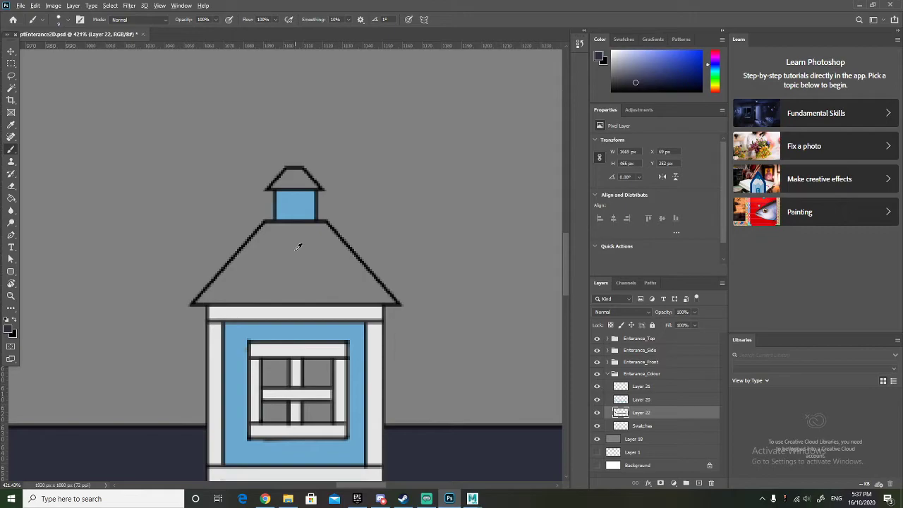
{"action": "scroll", "coordinate": [294, 244], "scroll_direction": "up", "scroll_amount": 1}
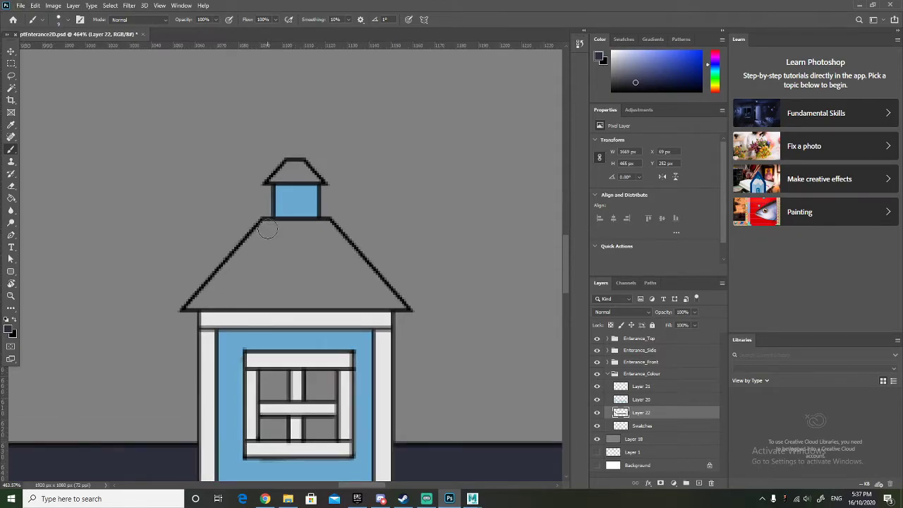
{"action": "mouse_move", "coordinate": [264, 230]}
{"action": "left_mouse_down"}
{"action": "mouse_move", "coordinate": [267, 248]}
{"action": "mouse_move", "coordinate": [252, 246]}
{"action": "mouse_move", "coordinate": [204, 298]}
{"action": "mouse_move", "coordinate": [385, 300]}
{"action": "left_mouse_up"}
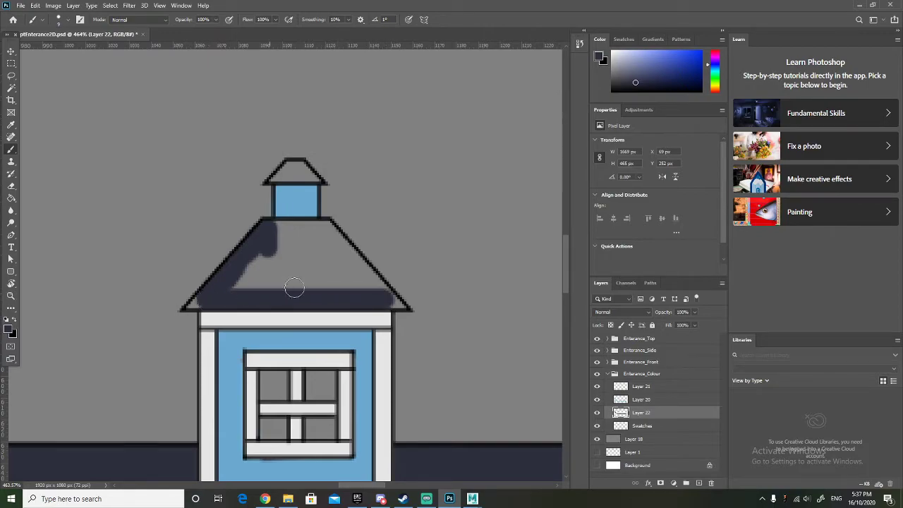
{"action": "mouse_move", "coordinate": [374, 291]}
{"action": "left_mouse_down"}
{"action": "mouse_move", "coordinate": [325, 230]}
{"action": "mouse_move", "coordinate": [282, 229]}
{"action": "left_mouse_up"}
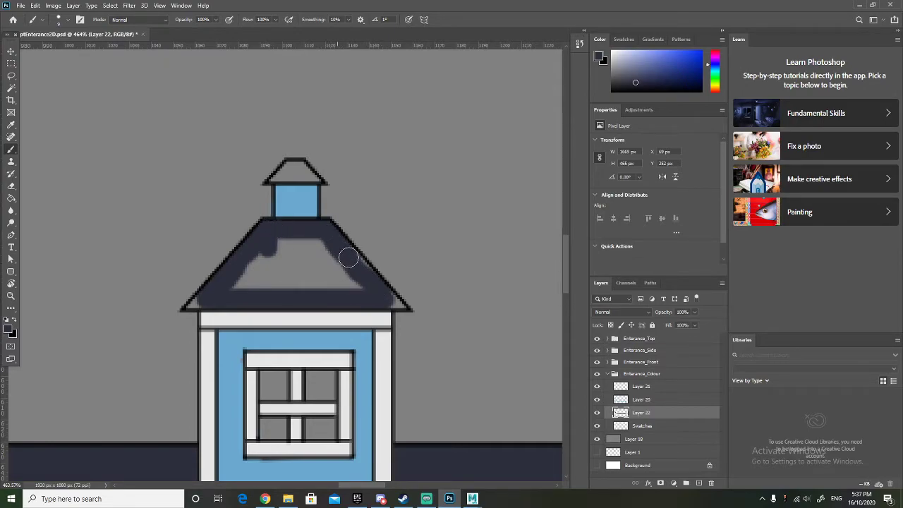
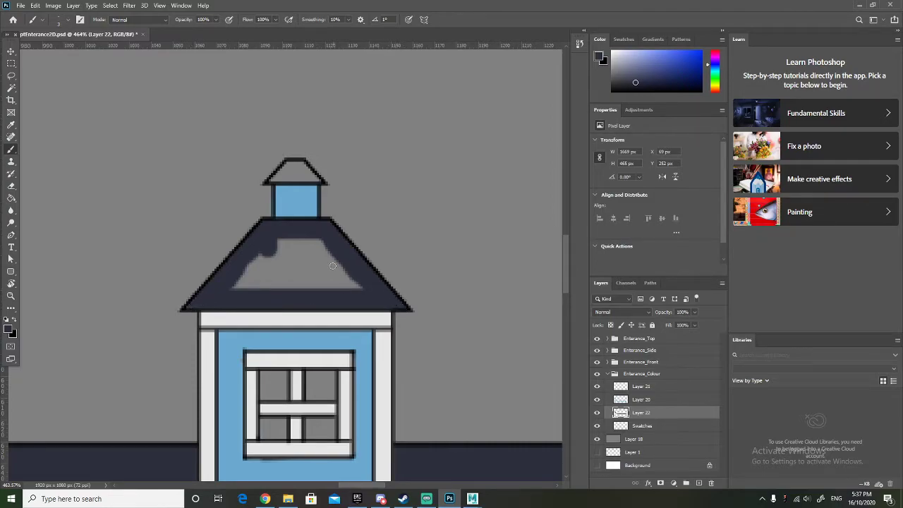
Paint the tower's small cap roof dark navy and fill the remaining gap in the middle of its main roof.
{"action": "left_click_drag", "start_coordinate": [271, 180], "coordinate": [311, 181]}
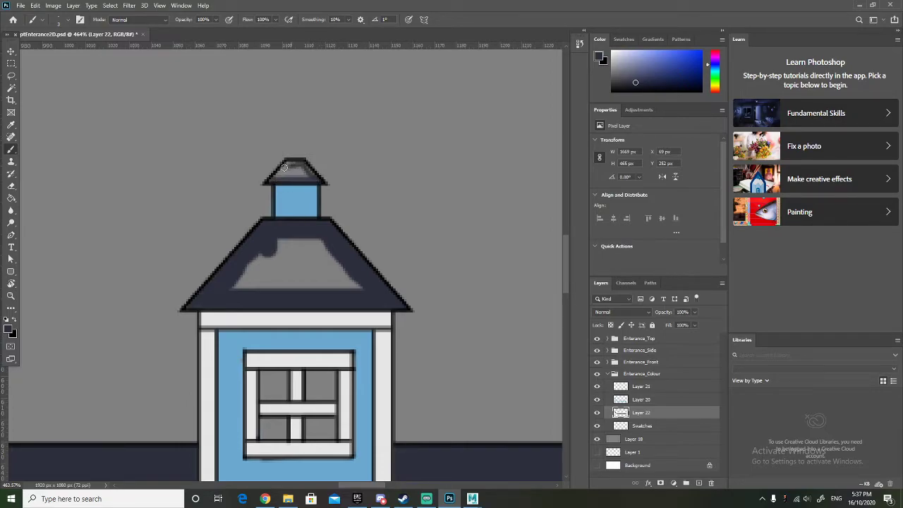
{"action": "mouse_move", "coordinate": [293, 165]}
{"action": "left_mouse_down"}
{"action": "mouse_move", "coordinate": [275, 179]}
{"action": "mouse_move", "coordinate": [313, 175]}
{"action": "mouse_move", "coordinate": [298, 170]}
{"action": "left_mouse_up"}
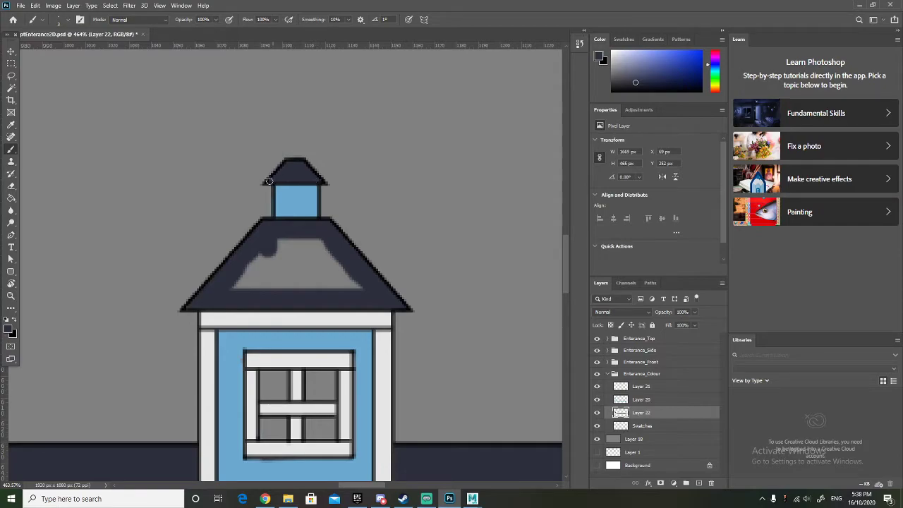
{"action": "mouse_move", "coordinate": [279, 255]}
{"action": "left_mouse_down"}
{"action": "mouse_move", "coordinate": [316, 243]}
{"action": "mouse_move", "coordinate": [270, 245]}
{"action": "mouse_move", "coordinate": [222, 288]}
{"action": "mouse_move", "coordinate": [359, 283]}
{"action": "mouse_move", "coordinate": [323, 249]}
{"action": "mouse_move", "coordinate": [253, 268]}
{"action": "mouse_move", "coordinate": [327, 271]}
{"action": "mouse_move", "coordinate": [282, 261]}
{"action": "left_mouse_up"}
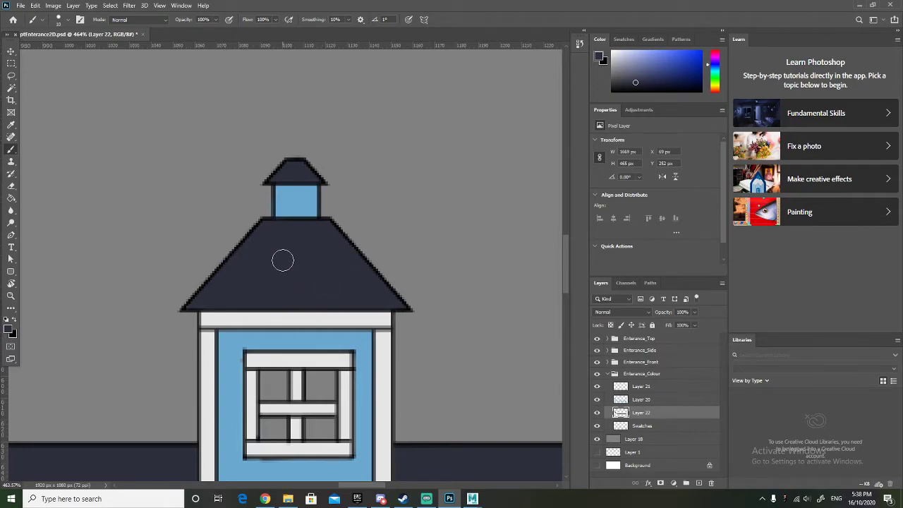
Enlarge the brush to 175 px and paint a broad dark navy band along the whole top view roof.
{"action": "scroll", "coordinate": [283, 260], "scroll_direction": "down", "scroll_amount": 6}
{"action": "scroll", "coordinate": [301, 192], "scroll_direction": "up", "scroll_amount": 3}
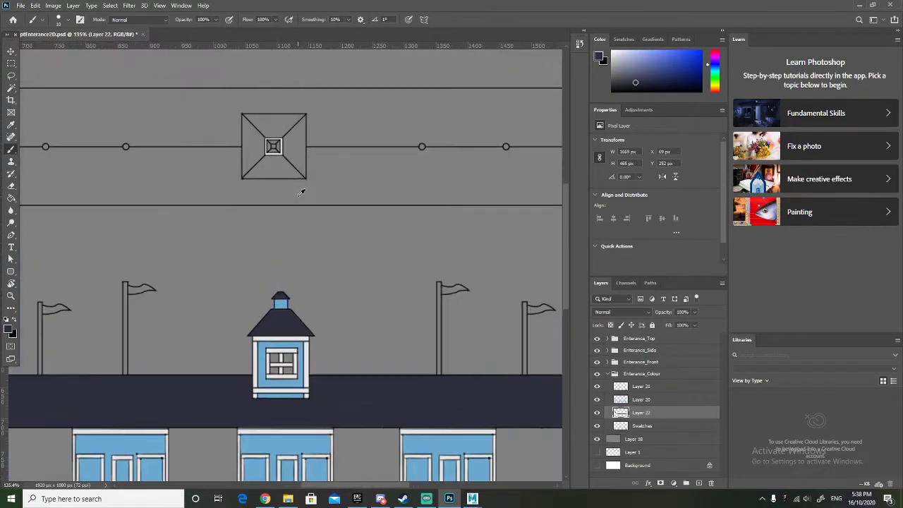
{"action": "scroll", "coordinate": [255, 183], "scroll_direction": "down", "scroll_amount": 3}
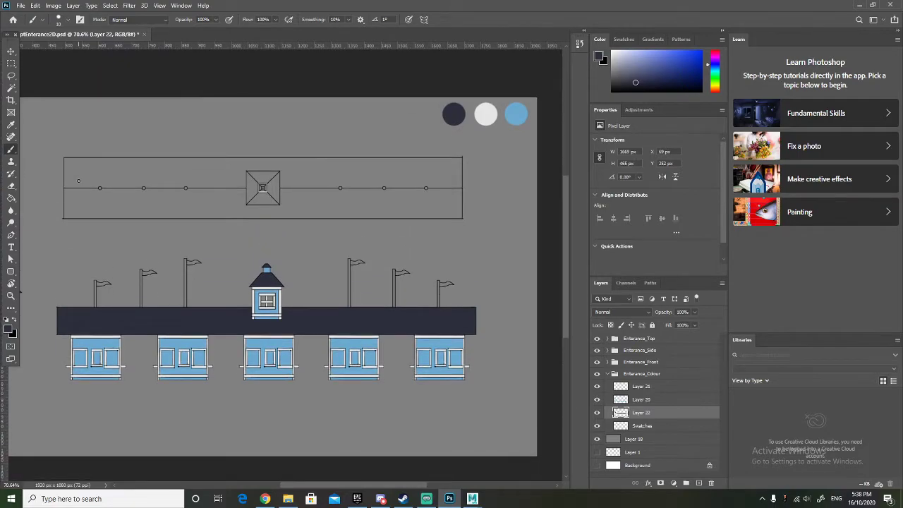
{"action": "scroll", "coordinate": [86, 190], "scroll_direction": "up", "scroll_amount": 1}
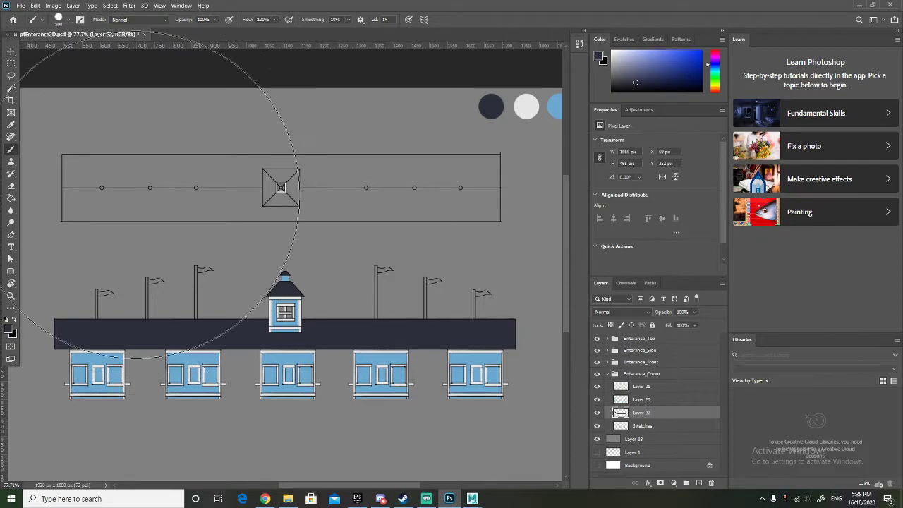
{"action": "key", "text": "bracketright"}
{"action": "key", "text": "bracketright"}
{"action": "key", "text": "bracketright"}
{"action": "key", "text": "bracketleft"}
{"action": "key", "text": "bracketleft"}
{"action": "key", "text": "bracketleft"}
{"action": "key", "text": "bracketleft"}
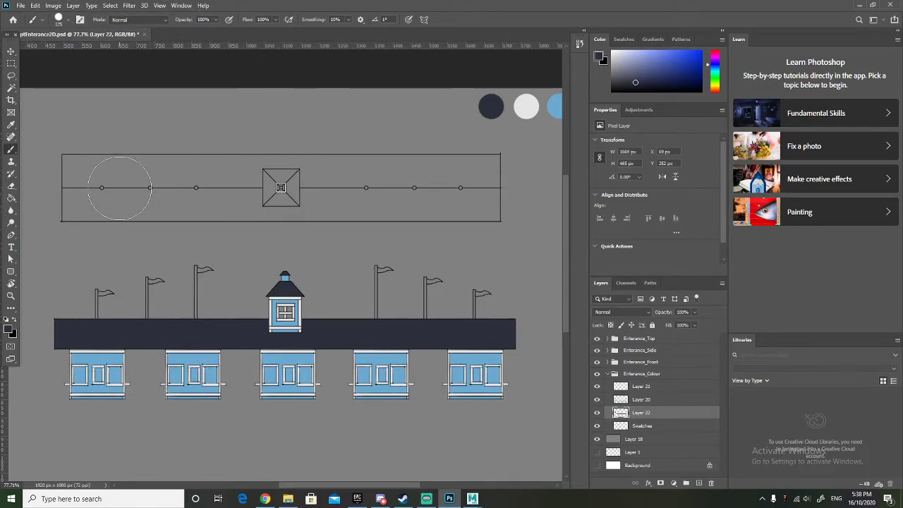
{"action": "left_click_drag", "start_coordinate": [99, 187], "coordinate": [469, 187]}
Reduce the brush size and fill the rounded corners at the right end of the top view roof with navy.
{"action": "scroll", "coordinate": [453, 188], "scroll_direction": "up", "scroll_amount": 3}
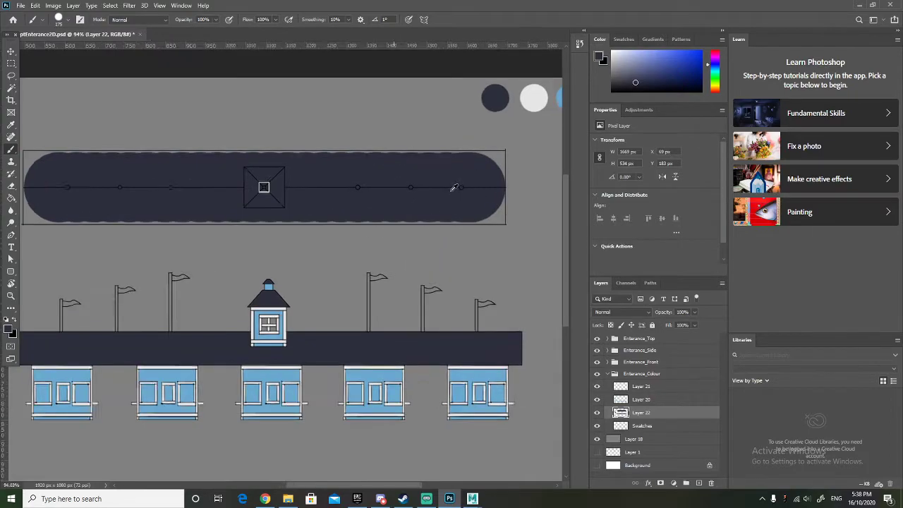
{"action": "scroll", "coordinate": [451, 190], "scroll_direction": "right", "scroll_amount": 3}
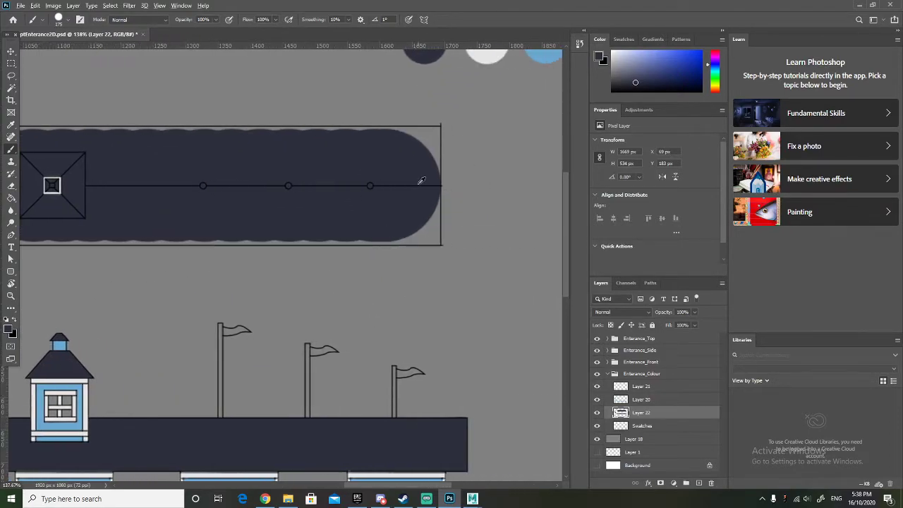
{"action": "scroll", "coordinate": [419, 182], "scroll_direction": "up", "scroll_amount": 2}
{"action": "scroll", "coordinate": [391, 189], "scroll_direction": "down", "scroll_amount": 3}
{"action": "scroll", "coordinate": [392, 189], "scroll_direction": "up", "scroll_amount": 5}
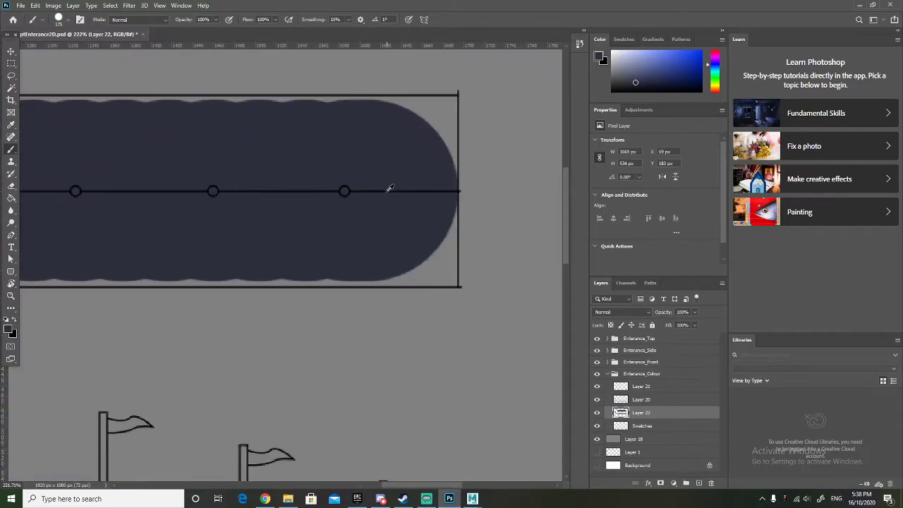
{"action": "key", "text": "bracketleft"}
{"action": "key", "text": "bracketleft"}
{"action": "key", "text": "bracketleft"}
{"action": "key", "text": "bracketleft"}
{"action": "key", "text": "bracketleft"}
{"action": "key", "text": "bracketleft"}
{"action": "key", "text": "bracketleft"}
{"action": "key", "text": "bracketleft"}
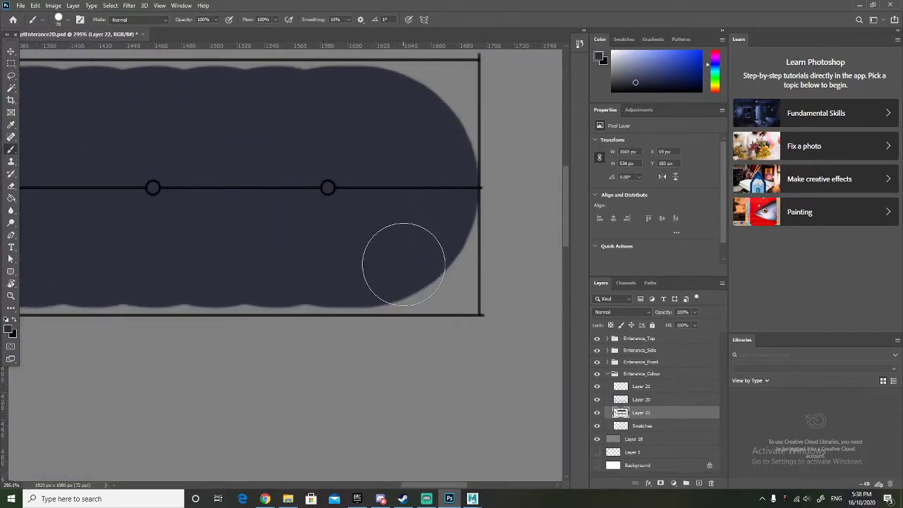
{"action": "mouse_move", "coordinate": [388, 298]}
{"action": "left_mouse_down"}
{"action": "mouse_move", "coordinate": [465, 302]}
{"action": "mouse_move", "coordinate": [462, 72]}
{"action": "mouse_move", "coordinate": [333, 83]}
{"action": "mouse_move", "coordinate": [395, 126]}
{"action": "mouse_move", "coordinate": [446, 260]}
{"action": "mouse_move", "coordinate": [439, 284]}
{"action": "mouse_move", "coordinate": [430, 83]}
{"action": "mouse_move", "coordinate": [446, 102]}
{"action": "mouse_move", "coordinate": [448, 81]}
{"action": "left_mouse_up"}
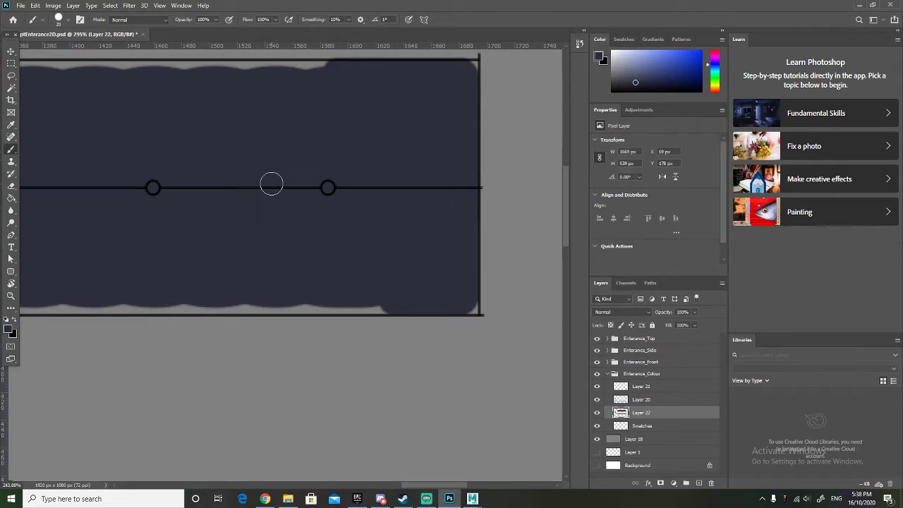
Paint navy along the top view roof's upper, left and lower edges with a 20 px brush to cover the uneven gaps.
{"action": "scroll", "coordinate": [272, 183], "scroll_direction": "down", "scroll_amount": 8}
{"action": "scroll", "coordinate": [182, 184], "scroll_direction": "left", "scroll_amount": 5}
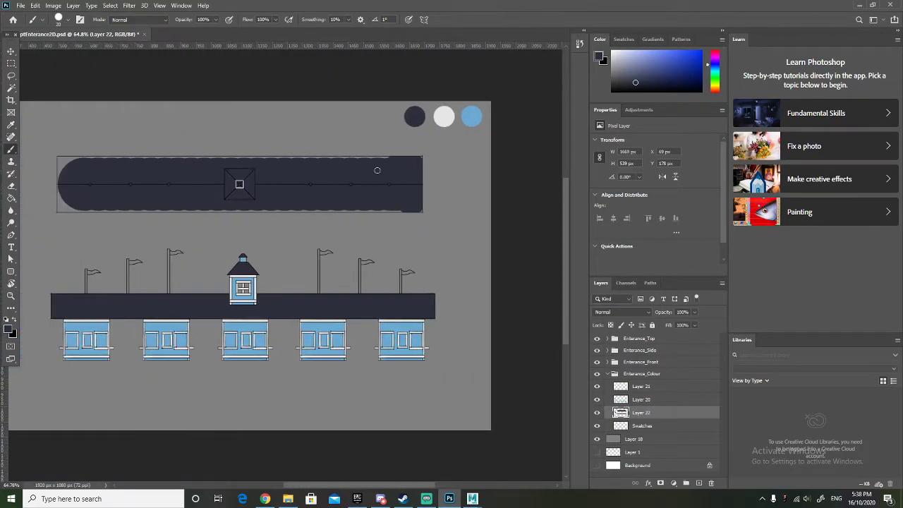
{"action": "mouse_move", "coordinate": [390, 159]}
{"action": "left_mouse_down"}
{"action": "mouse_move", "coordinate": [60, 161]}
{"action": "mouse_move", "coordinate": [62, 178]}
{"action": "mouse_move", "coordinate": [60, 163]}
{"action": "mouse_move", "coordinate": [65, 206]}
{"action": "mouse_move", "coordinate": [410, 203]}
{"action": "left_mouse_up"}
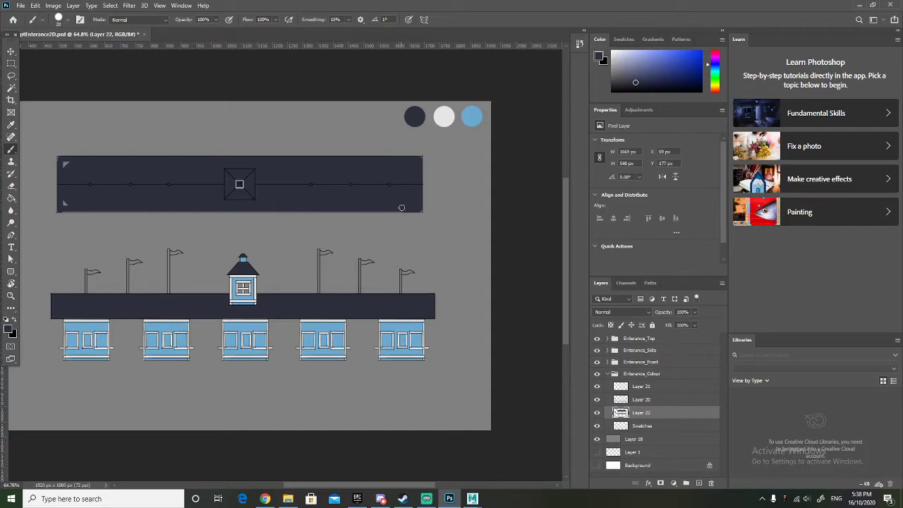
{"action": "left_click_drag", "start_coordinate": [402, 210], "coordinate": [70, 206]}
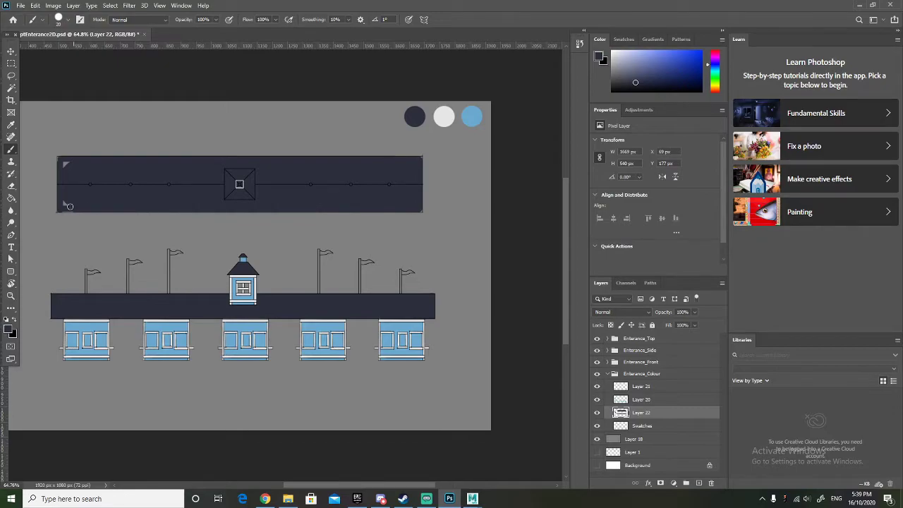
Shrink the brush and fill the tiny gaps in the top view roof's lower and upper right corners.
{"action": "scroll", "coordinate": [412, 201], "scroll_direction": "up", "scroll_amount": 5}
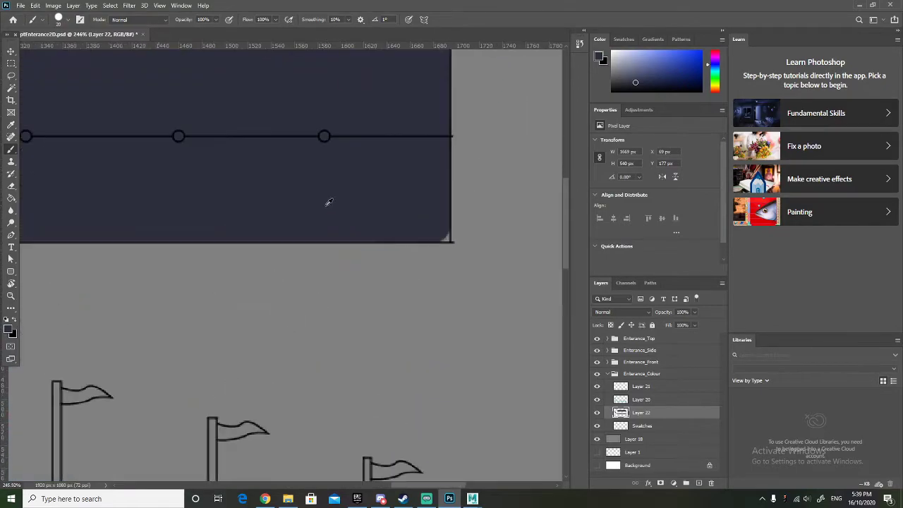
{"action": "scroll", "coordinate": [447, 222], "scroll_direction": "up", "scroll_amount": 3}
{"action": "key", "text": "bracketleft"}
{"action": "key", "text": "bracketleft"}
{"action": "key", "text": "bracketleft"}
{"action": "key", "text": "bracketleft"}
{"action": "key", "text": "bracketleft"}
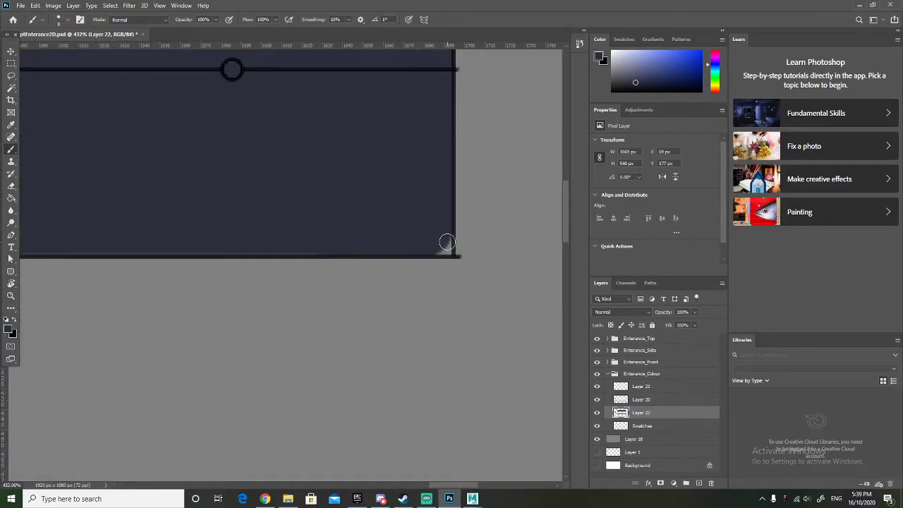
{"action": "left_click_drag", "start_coordinate": [447, 241], "coordinate": [446, 252]}
{"action": "scroll", "coordinate": [442, 238], "scroll_direction": "up", "scroll_amount": 4}
{"action": "left_click_drag", "start_coordinate": [446, 377], "coordinate": [440, 395]}
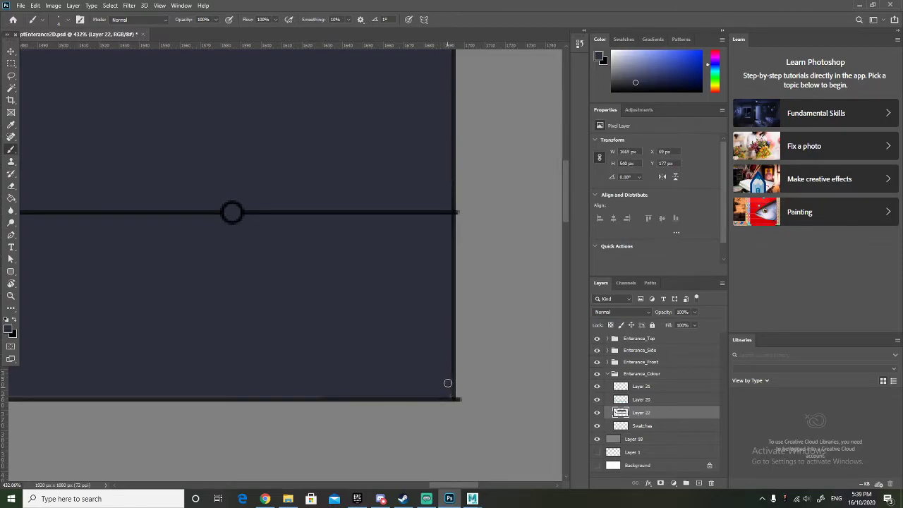
{"action": "scroll", "coordinate": [436, 349], "scroll_direction": "up", "scroll_amount": 4}
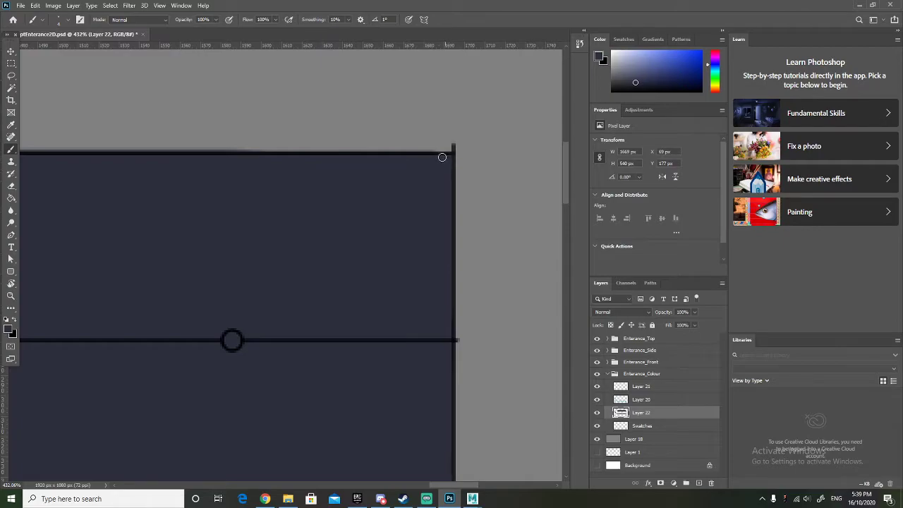
Paint over the two triangular gaps near the top view roof's left corners with dark navy.
{"action": "scroll", "coordinate": [264, 246], "scroll_direction": "down", "scroll_amount": 5}
{"action": "scroll", "coordinate": [162, 218], "scroll_direction": "up", "scroll_amount": 4}
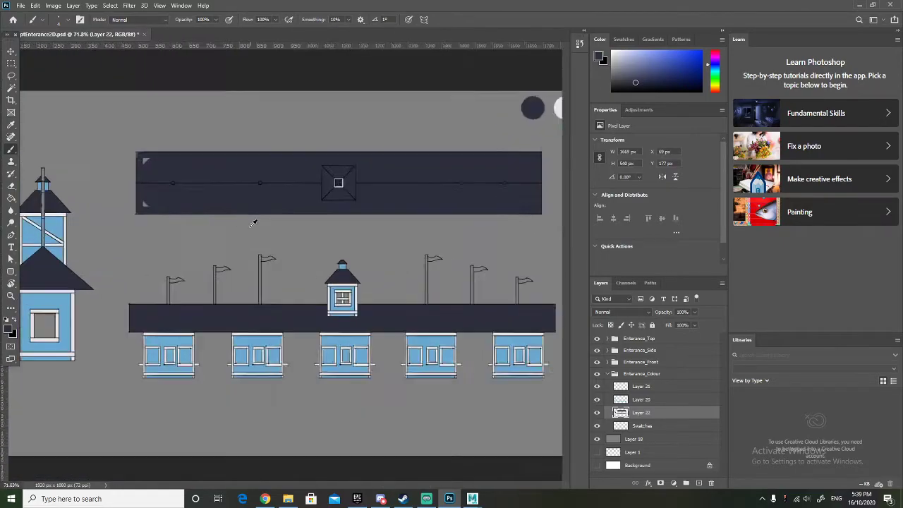
{"action": "scroll", "coordinate": [163, 218], "scroll_direction": "up", "scroll_amount": 2}
{"action": "scroll", "coordinate": [120, 236], "scroll_direction": "left", "scroll_amount": 3}
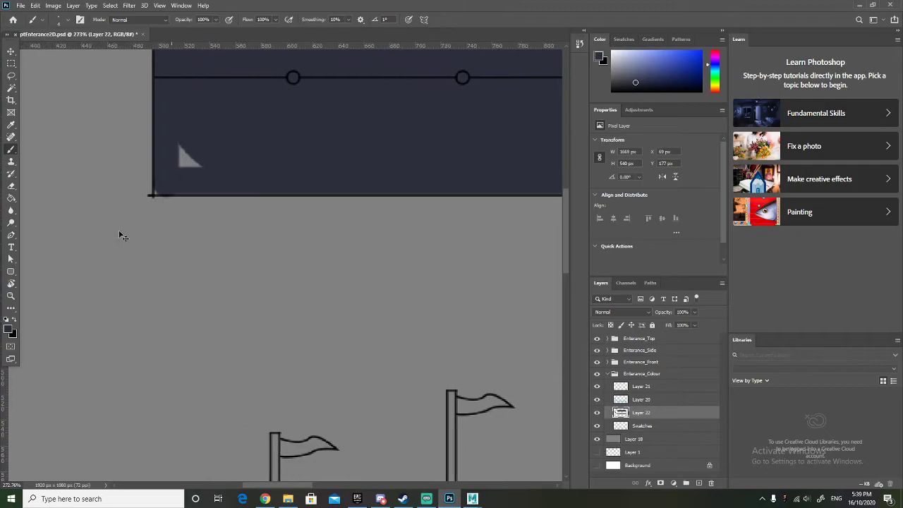
{"action": "scroll", "coordinate": [162, 252], "scroll_direction": "up", "scroll_amount": 3}
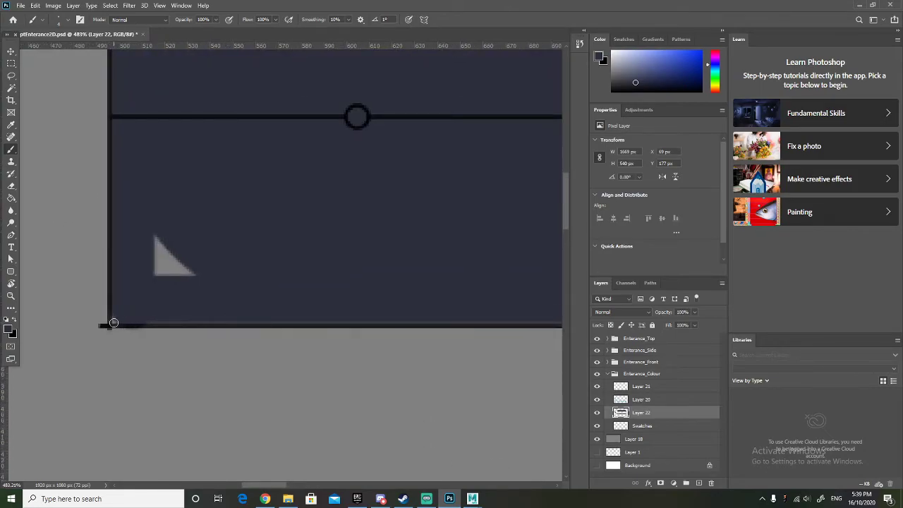
{"action": "scroll", "coordinate": [154, 224], "scroll_direction": "up", "scroll_amount": 5}
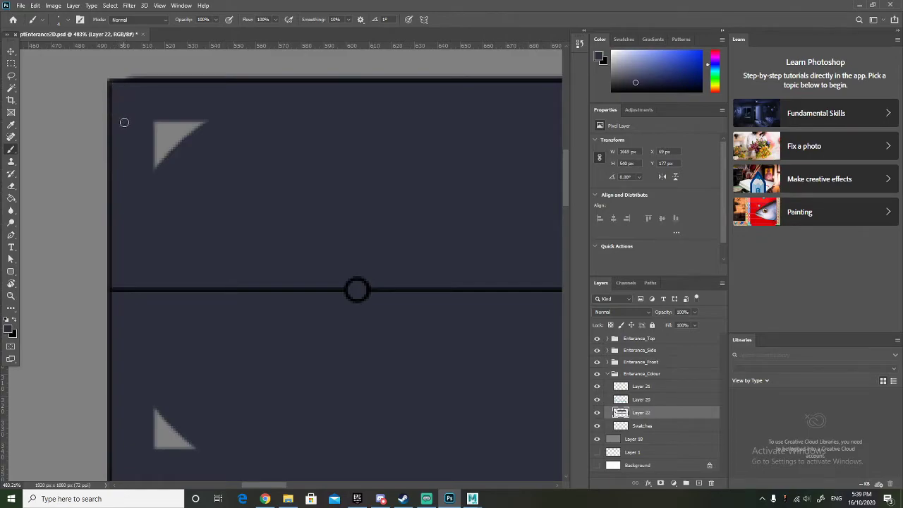
{"action": "scroll", "coordinate": [185, 137], "scroll_direction": "down", "scroll_amount": 2}
{"action": "mouse_move", "coordinate": [198, 130]}
{"action": "left_mouse_down"}
{"action": "mouse_move", "coordinate": [165, 168]}
{"action": "mouse_move", "coordinate": [167, 122]}
{"action": "left_mouse_up"}
{"action": "mouse_move", "coordinate": [179, 294]}
{"action": "left_mouse_down"}
{"action": "mouse_move", "coordinate": [199, 328]}
{"action": "mouse_move", "coordinate": [163, 325]}
{"action": "mouse_move", "coordinate": [164, 303]}
{"action": "mouse_move", "coordinate": [174, 340]}
{"action": "mouse_move", "coordinate": [165, 297]}
{"action": "left_mouse_up"}
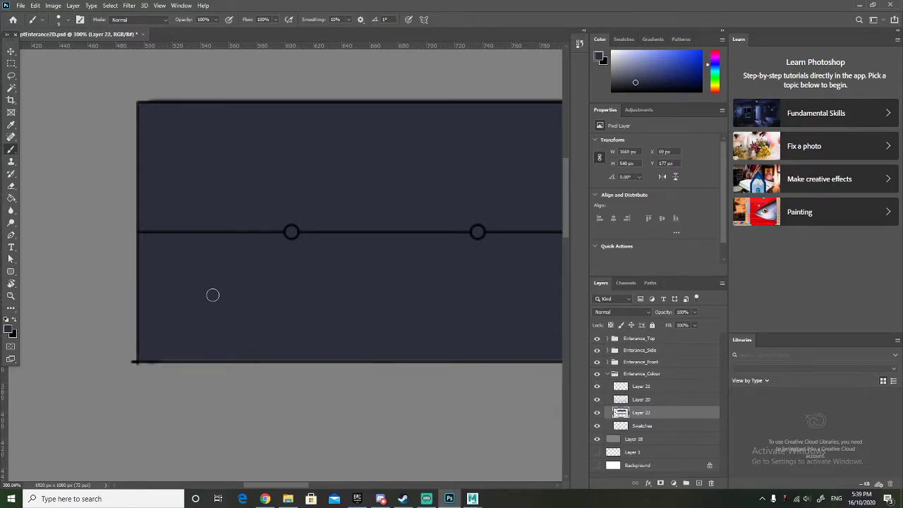
{"action": "scroll", "coordinate": [235, 290], "scroll_direction": "down", "scroll_amount": 5}
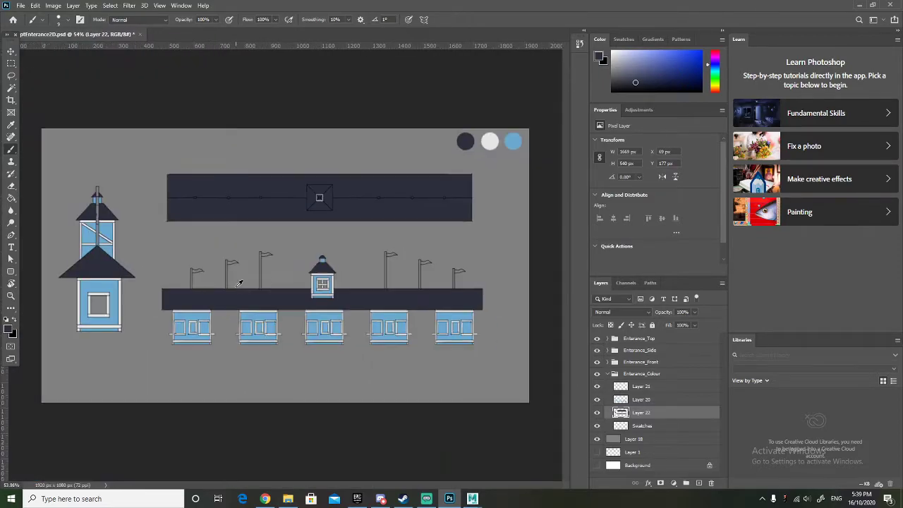
{"action": "scroll", "coordinate": [231, 301], "scroll_direction": "up", "scroll_amount": 4}
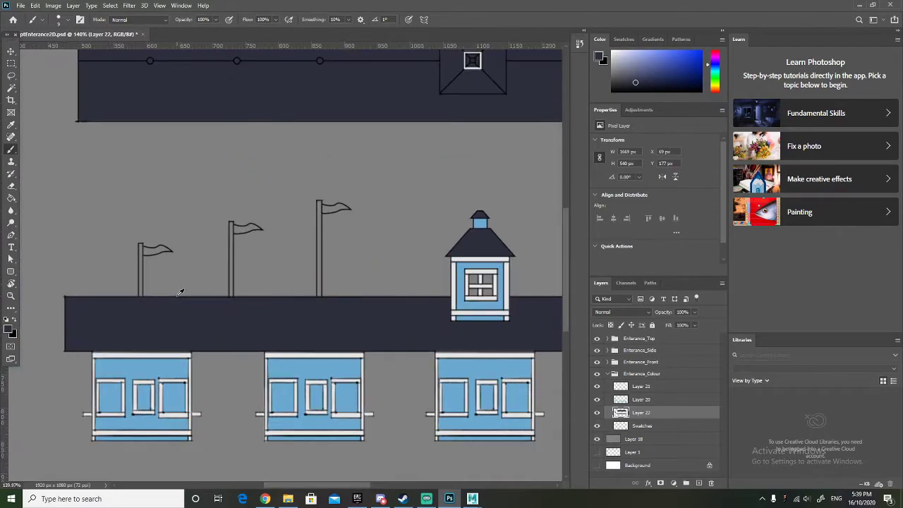
{"action": "scroll", "coordinate": [181, 292], "scroll_direction": "down", "scroll_amount": 2}
{"action": "scroll", "coordinate": [181, 299], "scroll_direction": "down", "scroll_amount": 2}
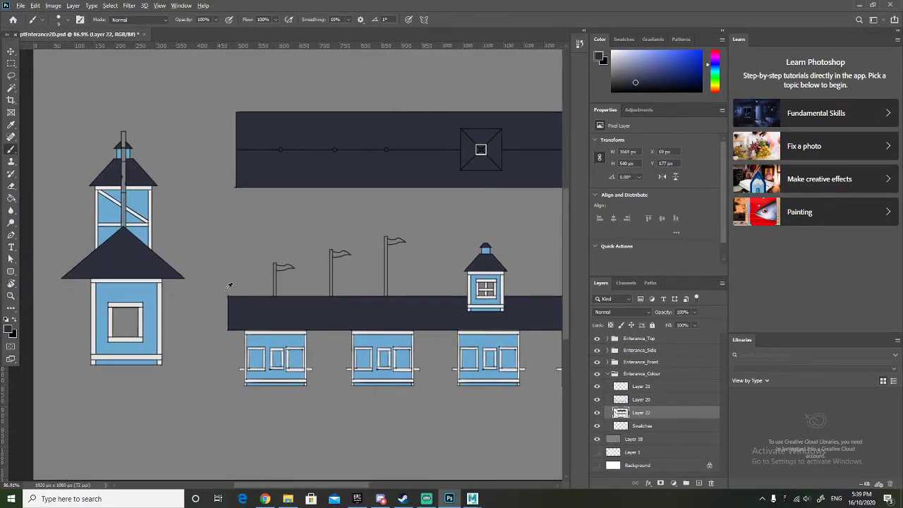
{"action": "scroll", "coordinate": [223, 286], "scroll_direction": "up", "scroll_amount": 3}
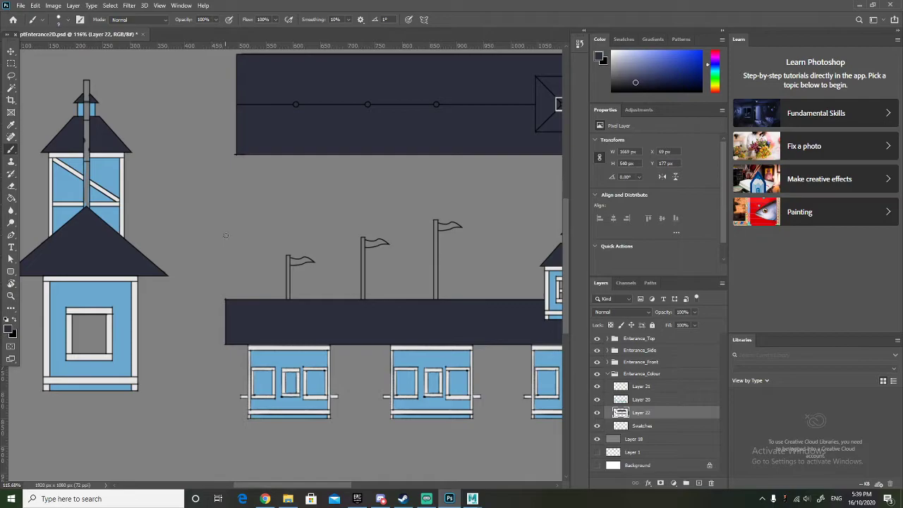
Set the foreground colour to light grey a7a7a7 and return to the Brush tool.
{"action": "scroll", "coordinate": [240, 236], "scroll_direction": "down", "scroll_amount": 3}
{"action": "scroll", "coordinate": [362, 228], "scroll_direction": "up", "scroll_amount": 1}
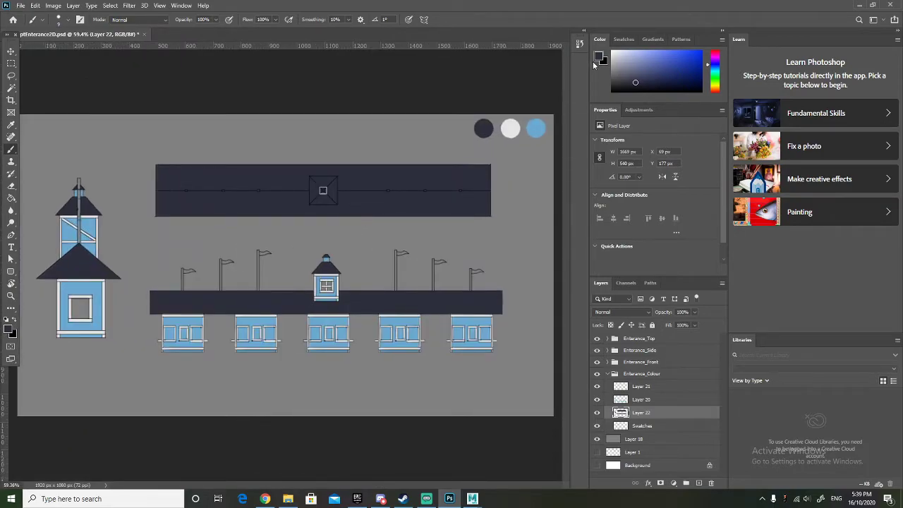
{"action": "left_click", "coordinate": [608, 90]}
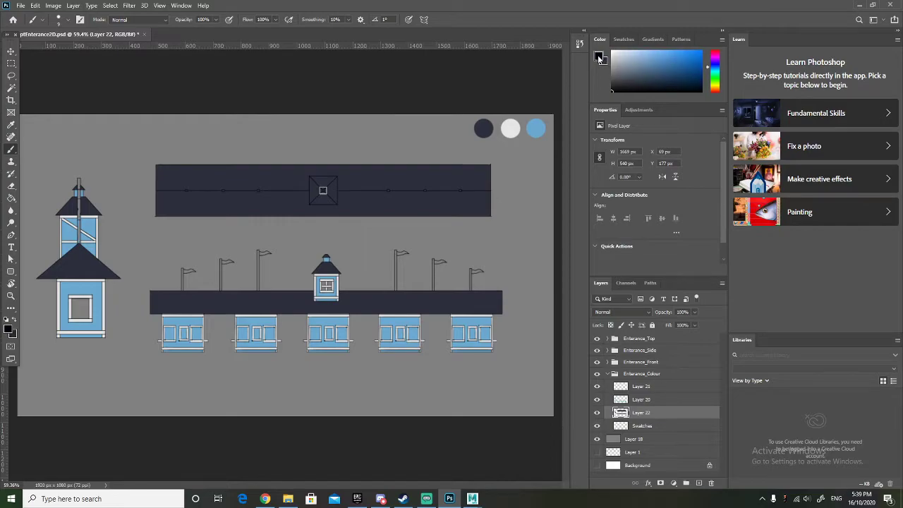
{"action": "left_click", "coordinate": [599, 58]}
{"action": "type", "text": "363636"}
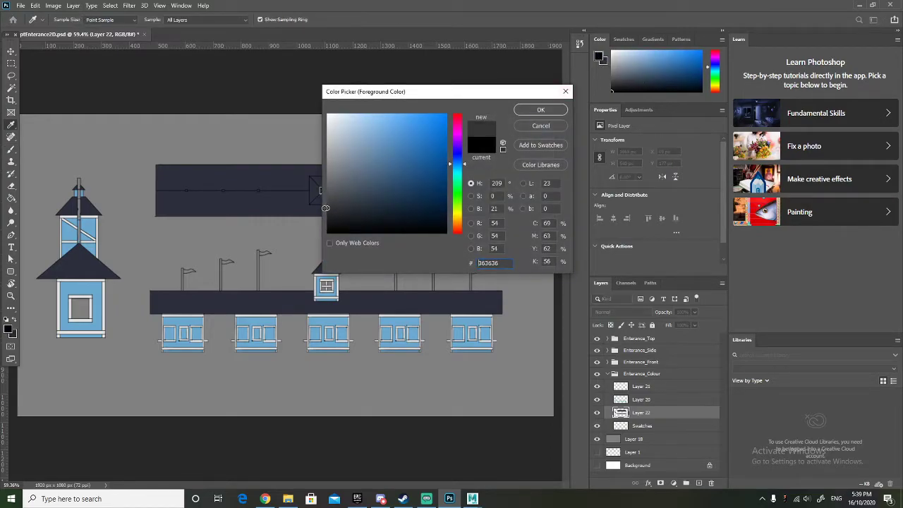
{"action": "left_click", "coordinate": [313, 154]}
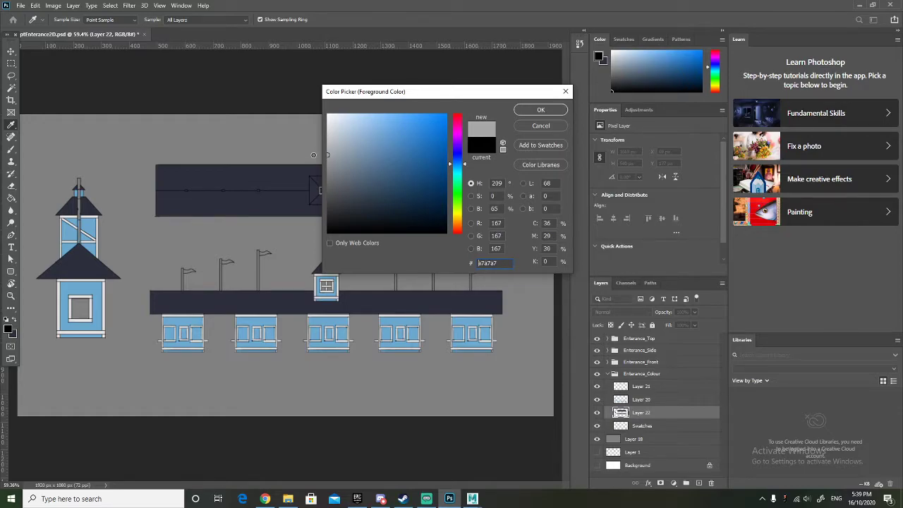
{"action": "left_click", "coordinate": [529, 113]}
{"action": "key", "text": "b"}
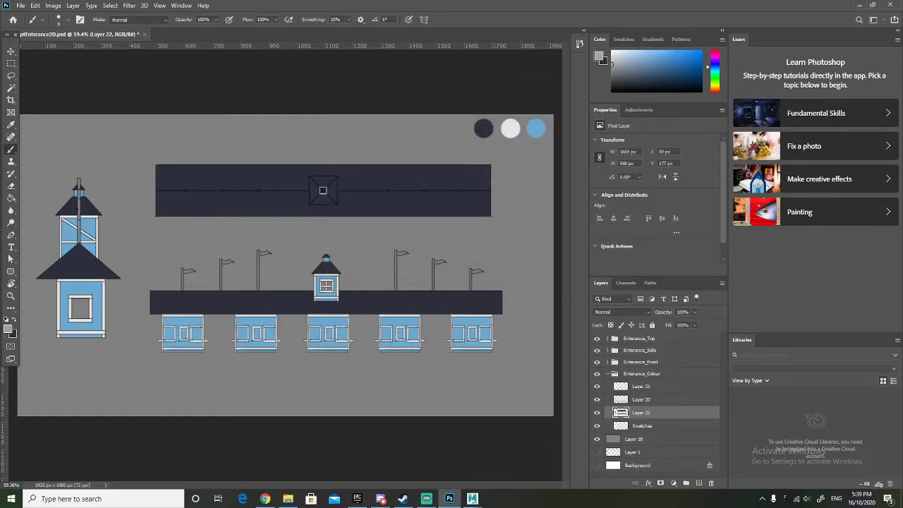
Add a new layer and move it to the top of the Enterance_Colour group.
{"action": "scroll", "coordinate": [46, 254], "scroll_direction": "up", "scroll_amount": 3}
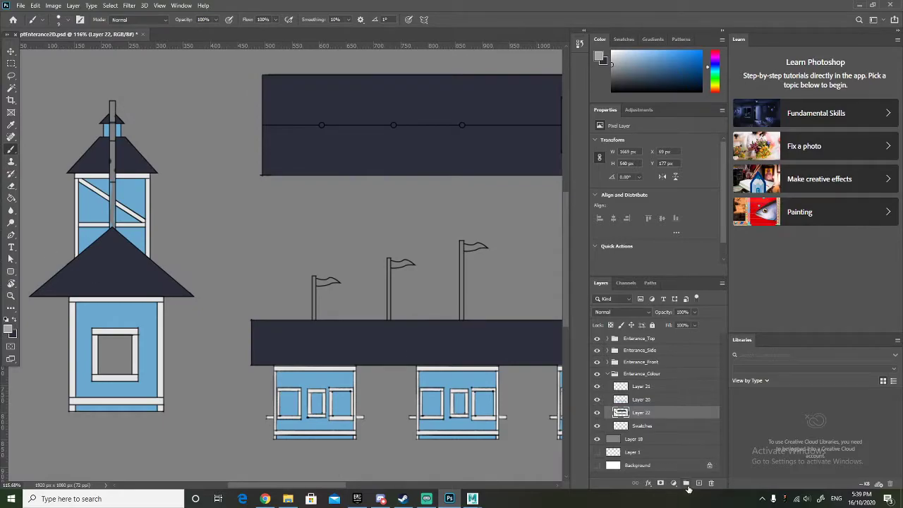
{"action": "left_click", "coordinate": [698, 484]}
{"action": "left_click_drag", "start_coordinate": [639, 412], "coordinate": [638, 380]}
Paint the tall pole in front of the left tower light grey, from the lower roof's peak to its top.
{"action": "scroll", "coordinate": [129, 286], "scroll_direction": "up", "scroll_amount": 5}
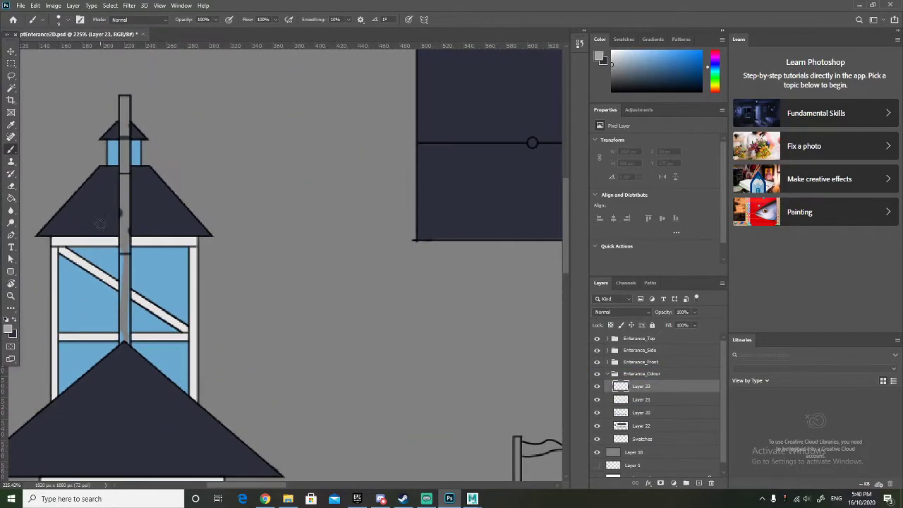
{"action": "scroll", "coordinate": [125, 304], "scroll_direction": "up", "scroll_amount": 1}
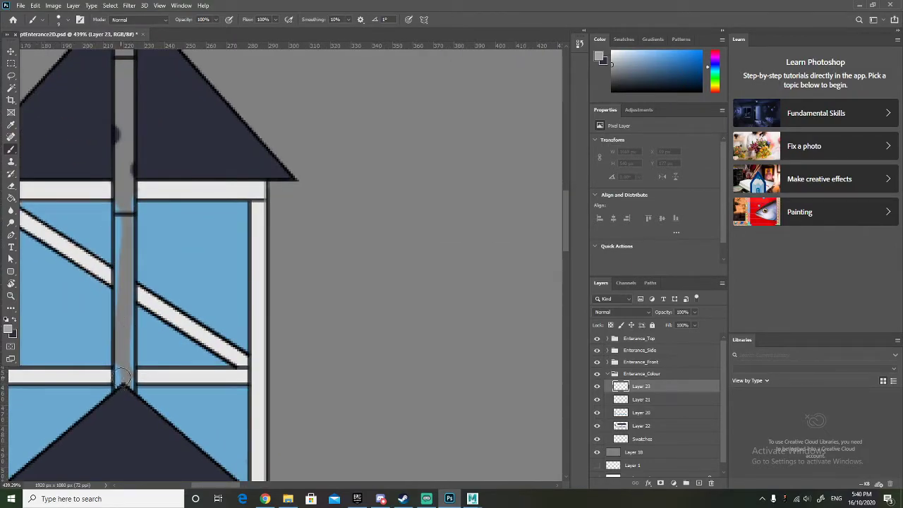
{"action": "left_click_drag", "start_coordinate": [124, 375], "coordinate": [133, 145]}
{"action": "scroll", "coordinate": [135, 171], "scroll_direction": "up", "scroll_amount": 1}
{"action": "scroll", "coordinate": [135, 170], "scroll_direction": "up", "scroll_amount": 2}
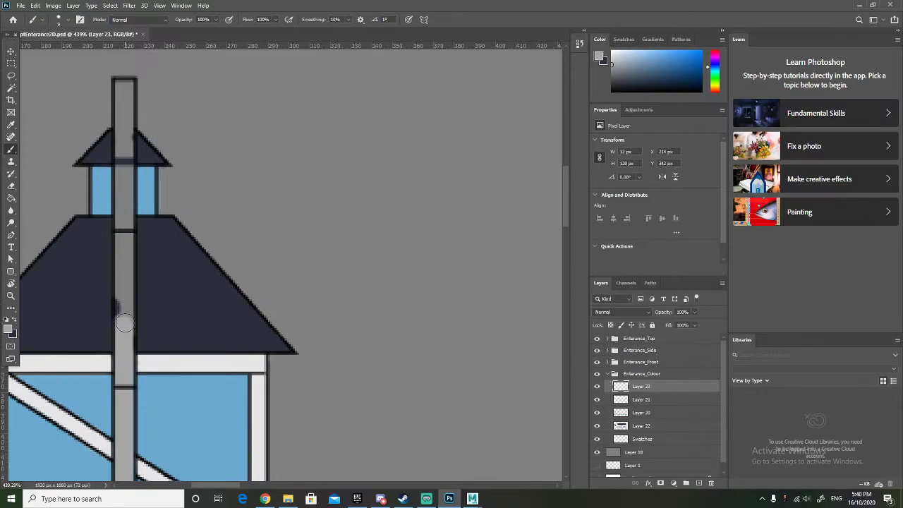
{"action": "left_click_drag", "start_coordinate": [121, 316], "coordinate": [124, 89]}
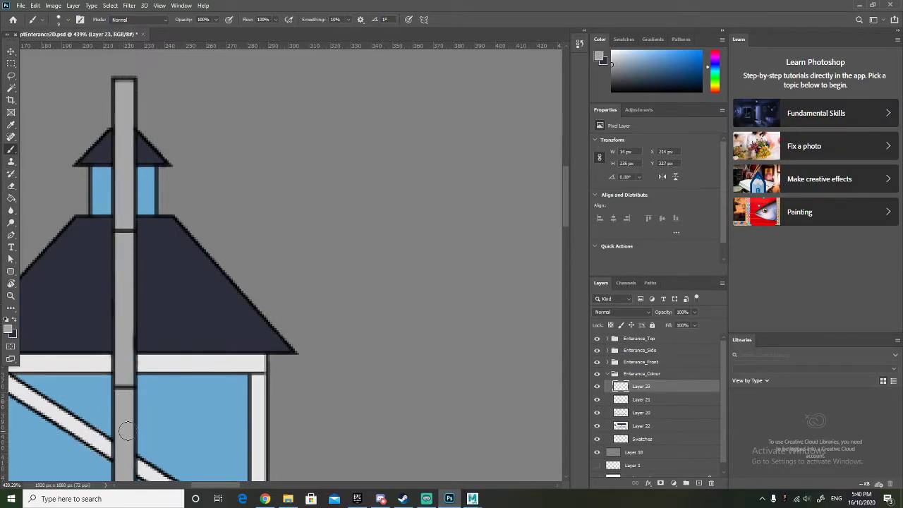
Fill the remaining gaps at the base of the tower's pole beside the roof peak with a smaller light grey brush.
{"action": "scroll", "coordinate": [121, 387], "scroll_direction": "down", "scroll_amount": 2}
{"action": "scroll", "coordinate": [120, 386], "scroll_direction": "down", "scroll_amount": 2}
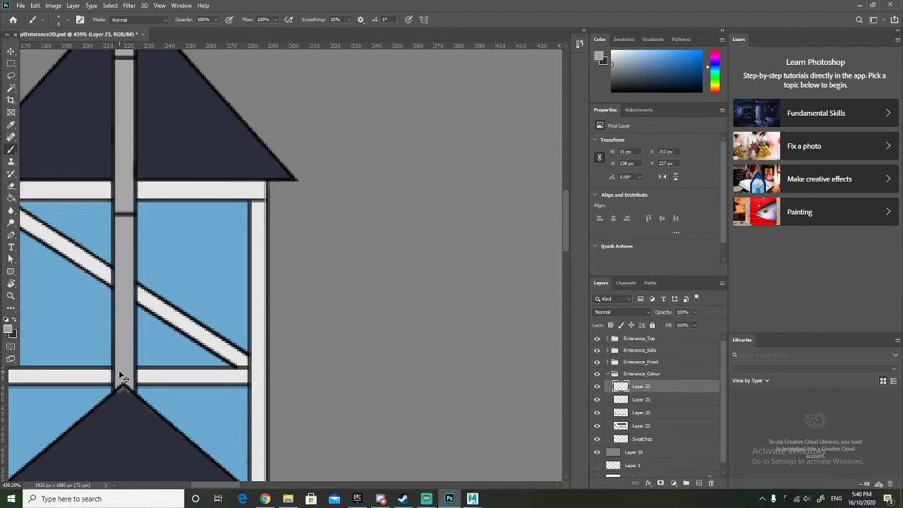
{"action": "scroll", "coordinate": [120, 374], "scroll_direction": "up", "scroll_amount": 3}
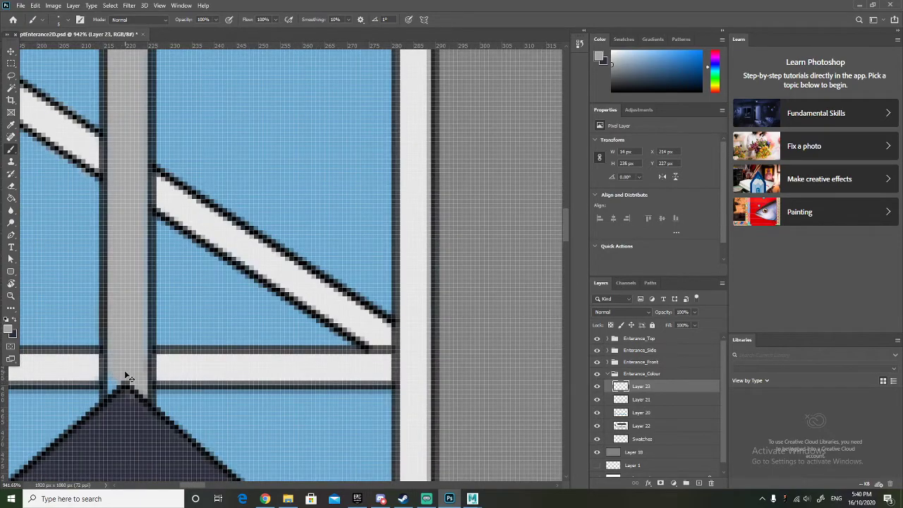
{"action": "left_click_drag", "start_coordinate": [140, 385], "coordinate": [145, 390]}
{"action": "scroll", "coordinate": [113, 346], "scroll_direction": "right", "scroll_amount": 2}
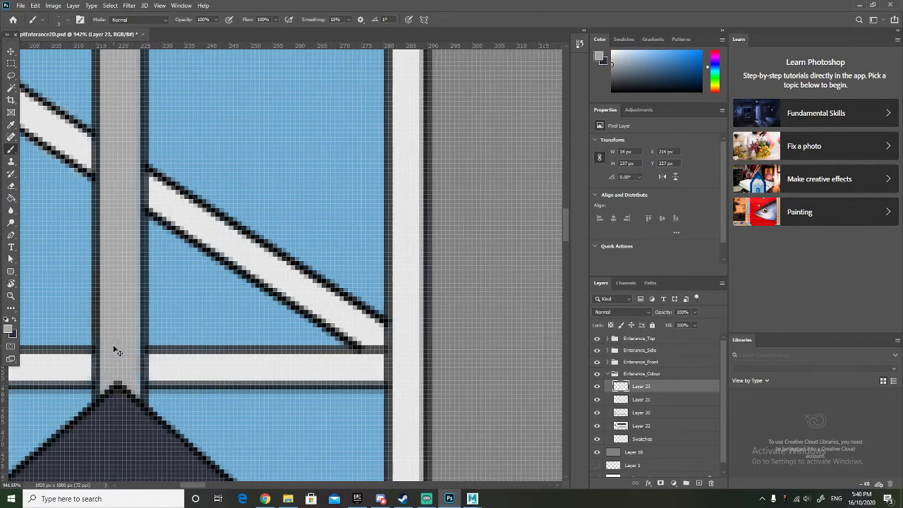
{"action": "scroll", "coordinate": [113, 346], "scroll_direction": "down", "scroll_amount": 3}
{"action": "scroll", "coordinate": [118, 353], "scroll_direction": "up", "scroll_amount": 2}
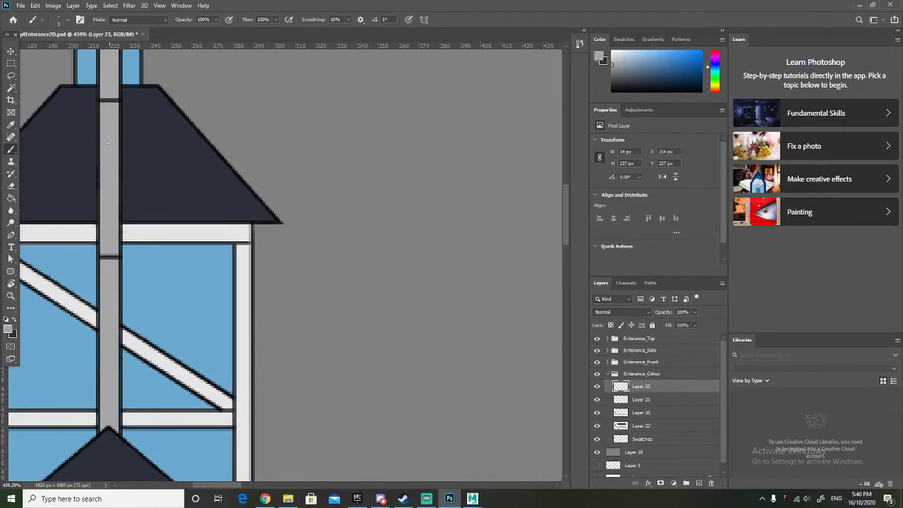
{"action": "scroll", "coordinate": [114, 151], "scroll_direction": "down", "scroll_amount": 3}
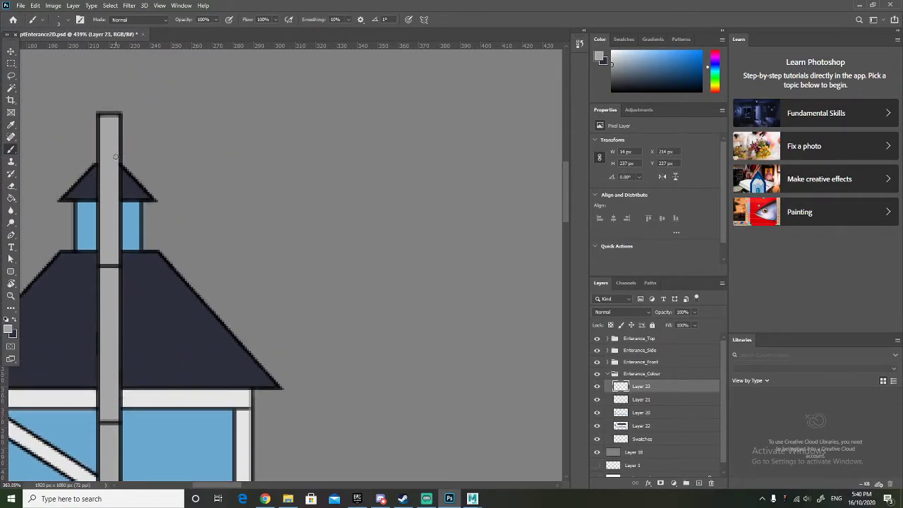
{"action": "scroll", "coordinate": [120, 155], "scroll_direction": "down", "scroll_amount": 1}
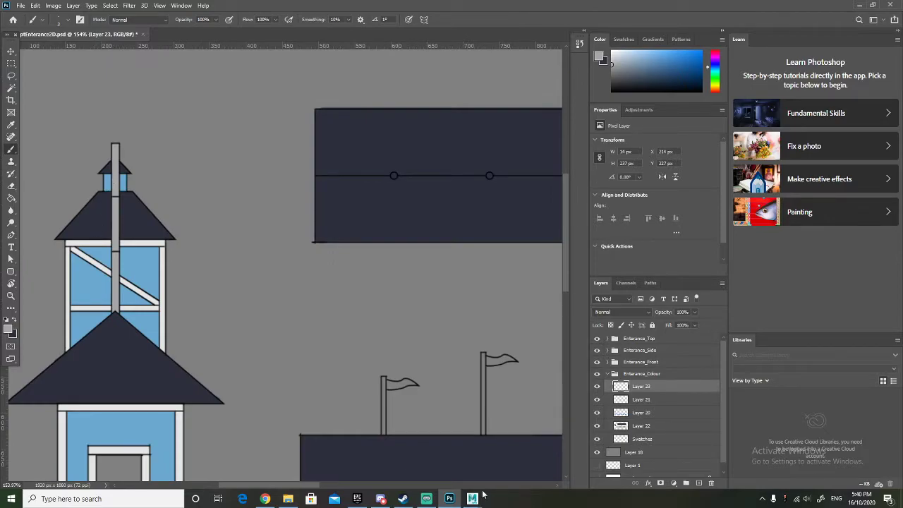
Paint the leftmost flagpole on the long roof light grey and check its coverage by briefly hiding the background in Layer 18.
{"action": "scroll", "coordinate": [468, 431], "scroll_direction": "up", "scroll_amount": 3}
{"action": "scroll", "coordinate": [316, 391], "scroll_direction": "up", "scroll_amount": 2}
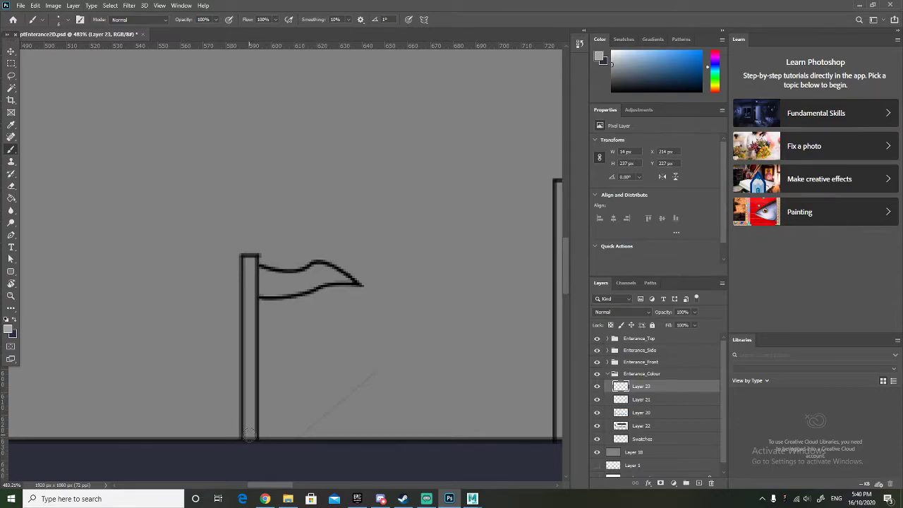
{"action": "left_click_drag", "start_coordinate": [249, 432], "coordinate": [248, 263]}
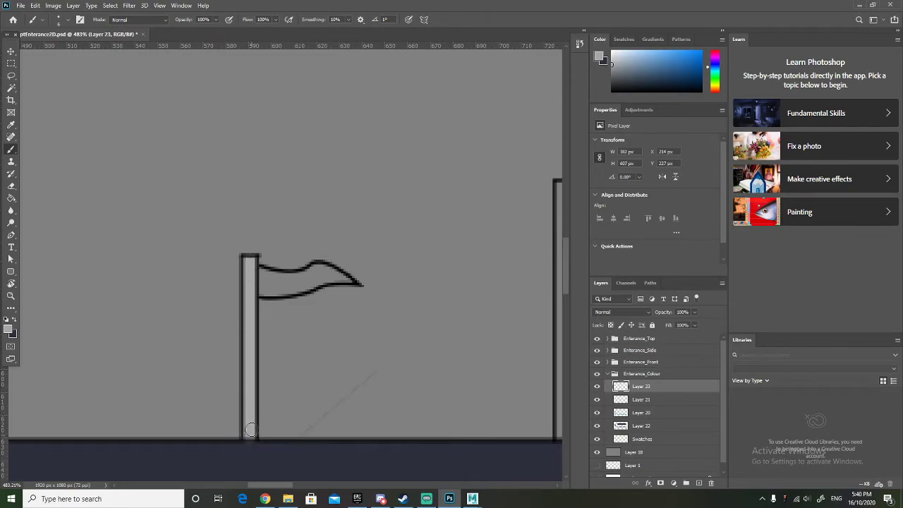
{"action": "scroll", "coordinate": [292, 373], "scroll_direction": "down", "scroll_amount": 5}
{"action": "scroll", "coordinate": [279, 409], "scroll_direction": "up", "scroll_amount": 5}
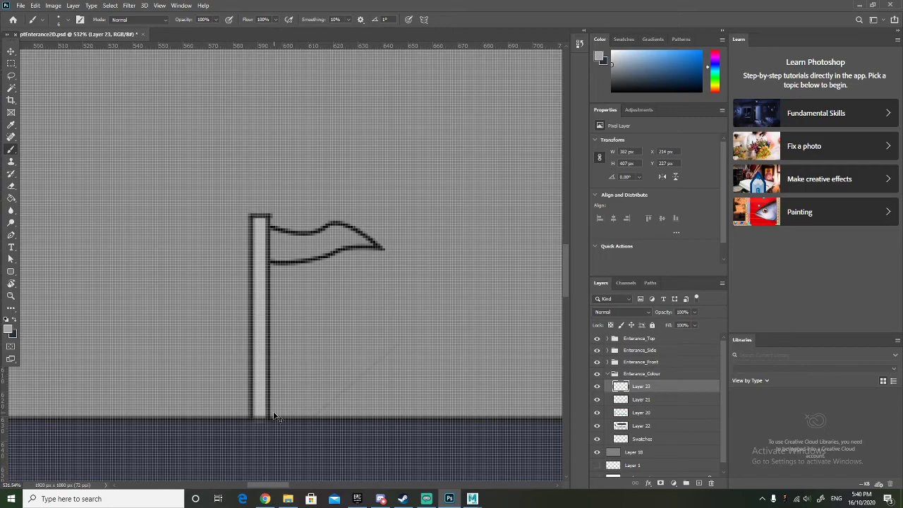
{"action": "scroll", "coordinate": [273, 413], "scroll_direction": "down", "scroll_amount": 2}
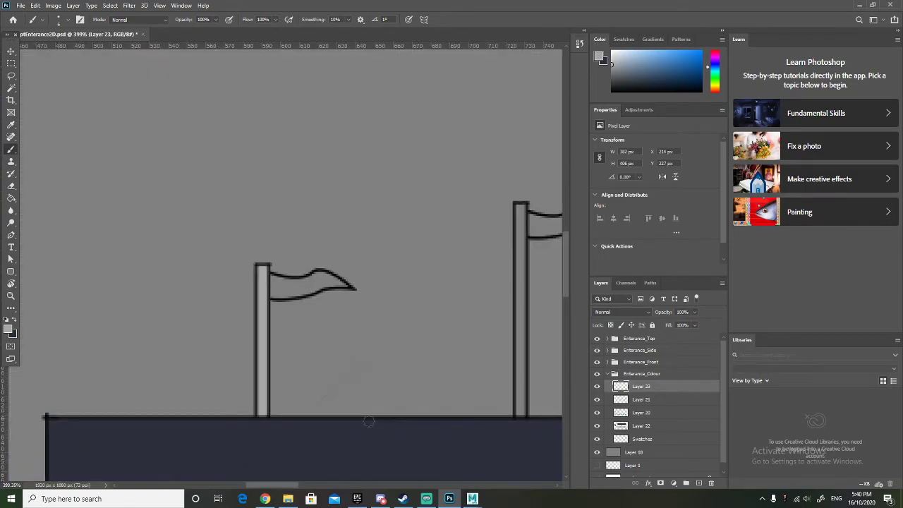
{"action": "left_click", "coordinate": [598, 455]}
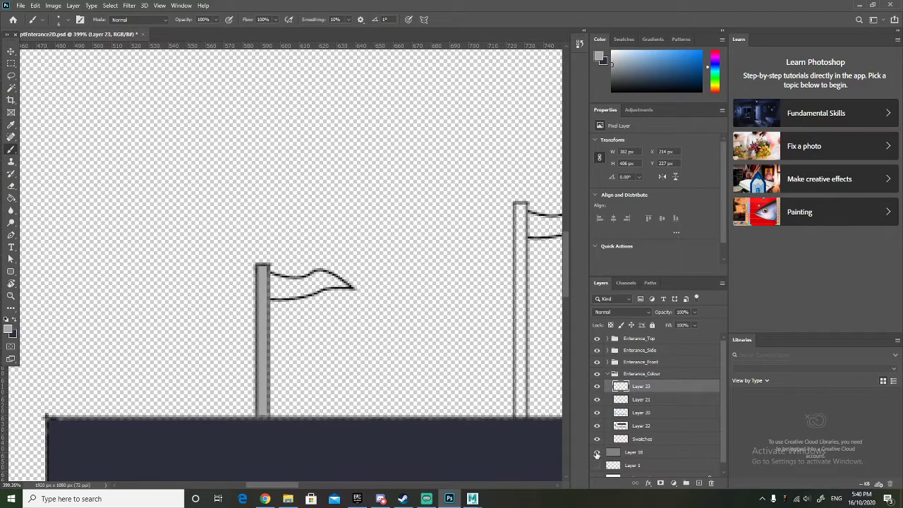
{"action": "left_click", "coordinate": [596, 453]}
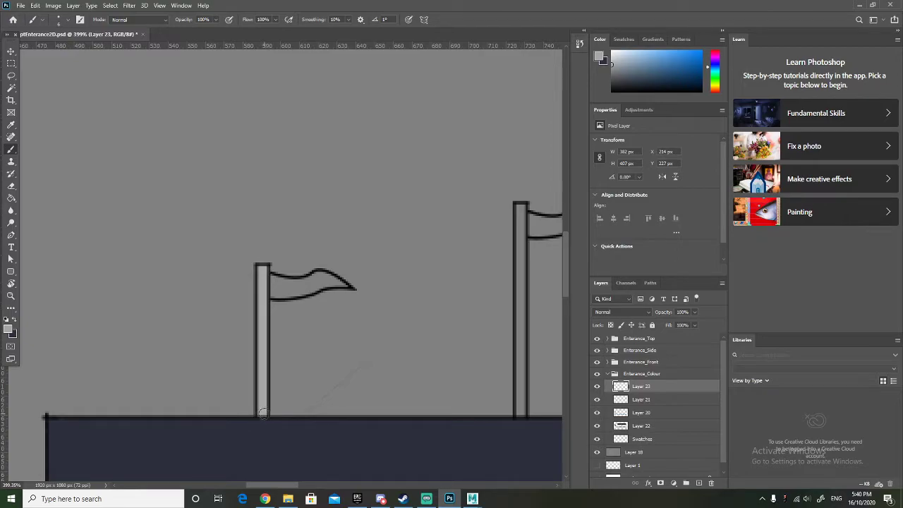
Paint the second and third flagpoles from the left light grey, from the long roof's edge up to their tops.
{"action": "scroll", "coordinate": [350, 393], "scroll_direction": "down", "scroll_amount": 1}
{"action": "scroll", "coordinate": [349, 395], "scroll_direction": "right", "scroll_amount": 5}
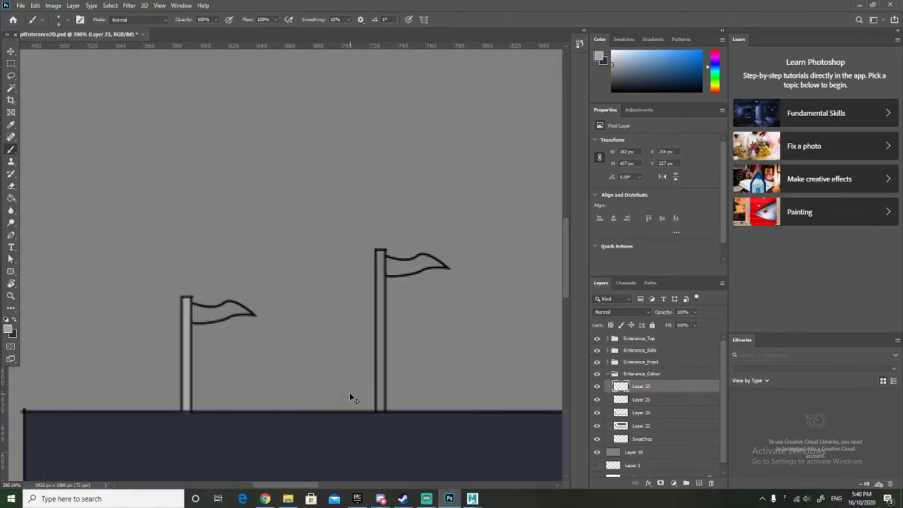
{"action": "scroll", "coordinate": [349, 392], "scroll_direction": "right", "scroll_amount": 2}
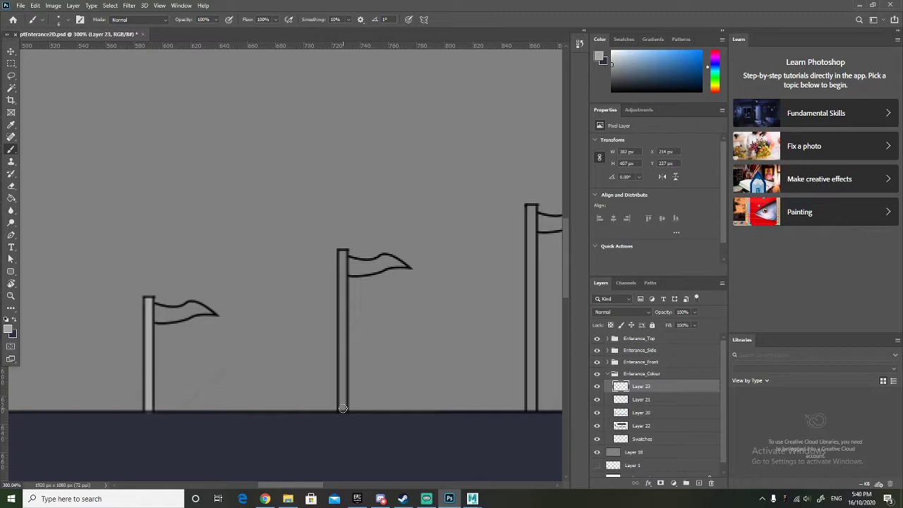
{"action": "left_click_drag", "start_coordinate": [342, 408], "coordinate": [340, 254]}
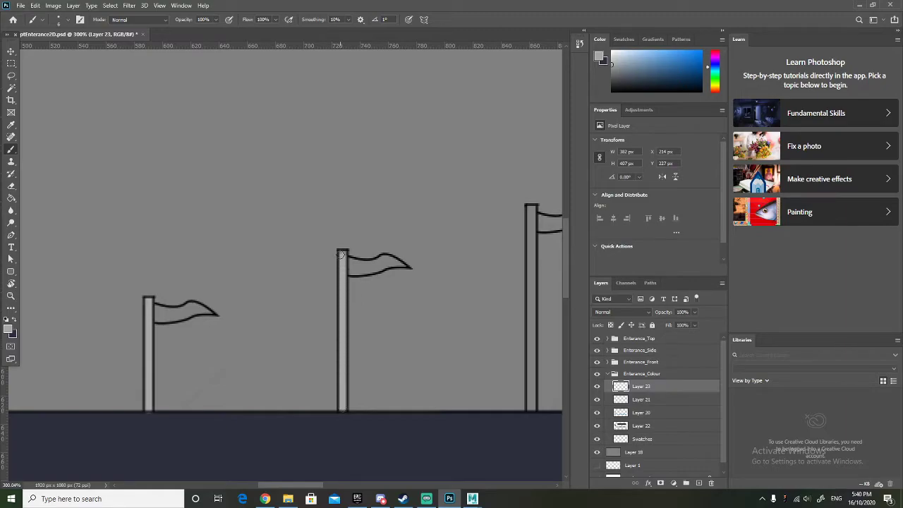
{"action": "scroll", "coordinate": [355, 369], "scroll_direction": "down", "scroll_amount": 3}
{"action": "scroll", "coordinate": [501, 382], "scroll_direction": "up", "scroll_amount": 5}
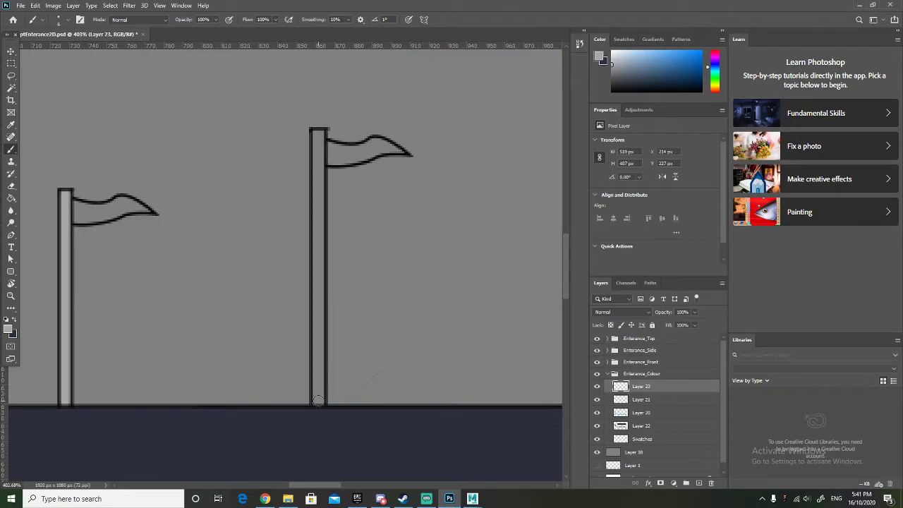
{"action": "left_click", "coordinate": [318, 400], "text": "shift"}
{"action": "key", "text": "ctrl+z"}
{"action": "left_click_drag", "start_coordinate": [318, 400], "coordinate": [318, 136]}
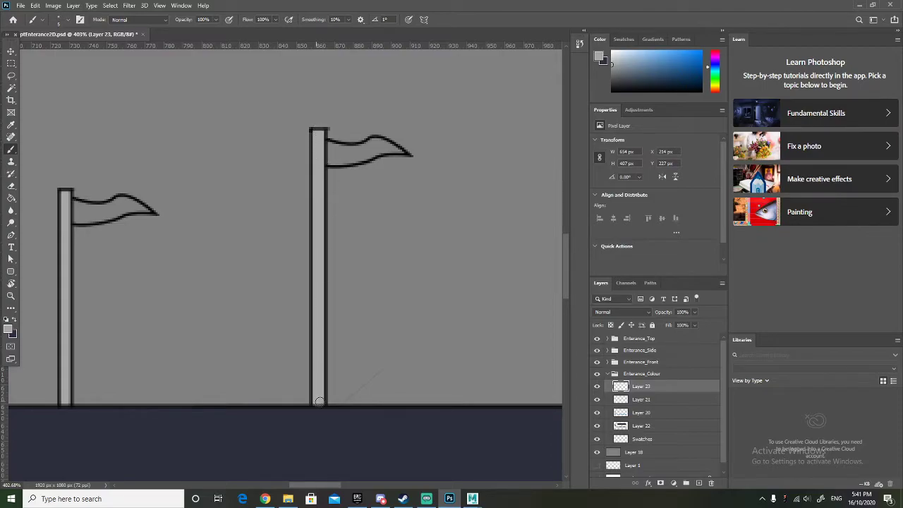
Paint the tall flagpole just right of the central turret light grey along its full height.
{"action": "scroll", "coordinate": [348, 338], "scroll_direction": "down", "scroll_amount": 8}
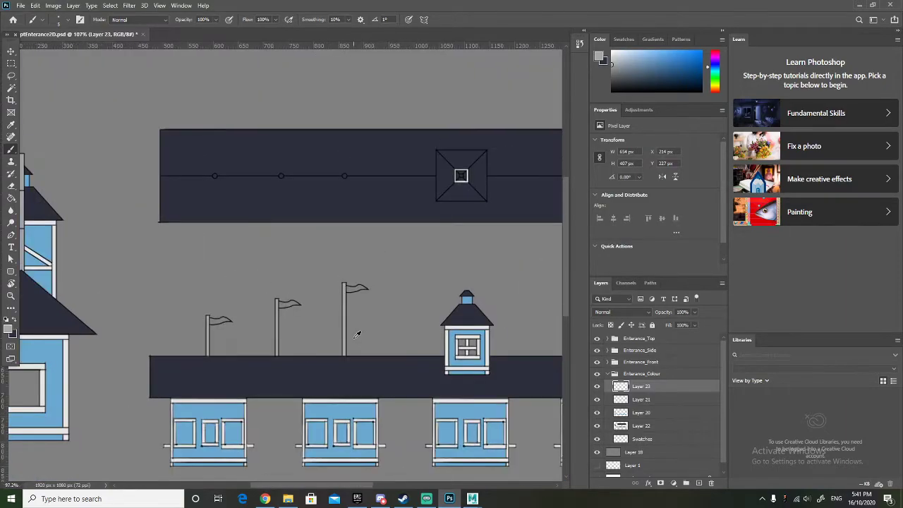
{"action": "scroll", "coordinate": [417, 285], "scroll_direction": "up", "scroll_amount": 3}
{"action": "scroll", "coordinate": [359, 287], "scroll_direction": "up", "scroll_amount": 5}
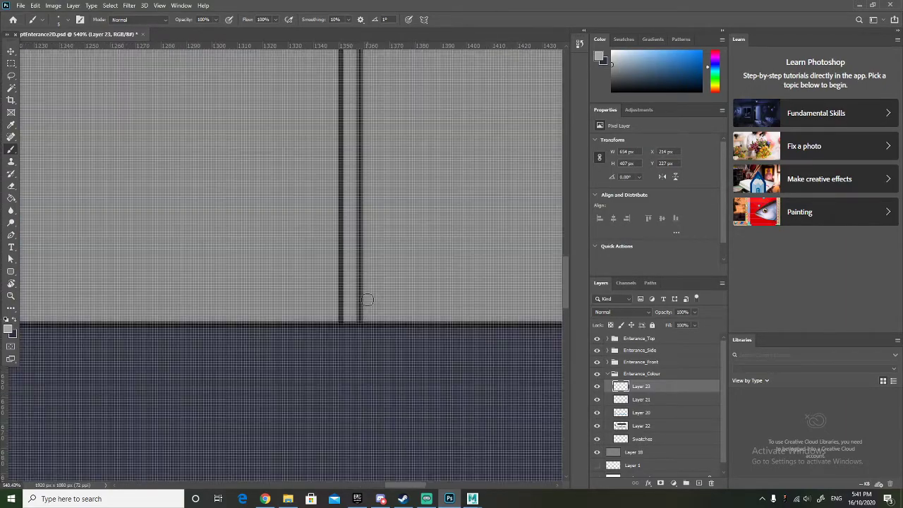
{"action": "scroll", "coordinate": [368, 296], "scroll_direction": "down", "scroll_amount": 3}
{"action": "scroll", "coordinate": [363, 298], "scroll_direction": "up", "scroll_amount": 2}
{"action": "scroll", "coordinate": [386, 329], "scroll_direction": "up", "scroll_amount": 1}
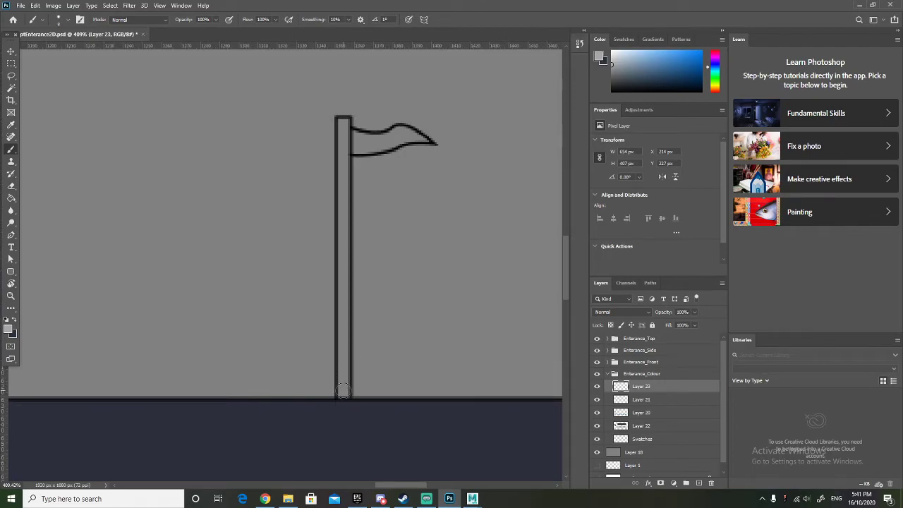
{"action": "left_click_drag", "start_coordinate": [344, 391], "coordinate": [344, 124]}
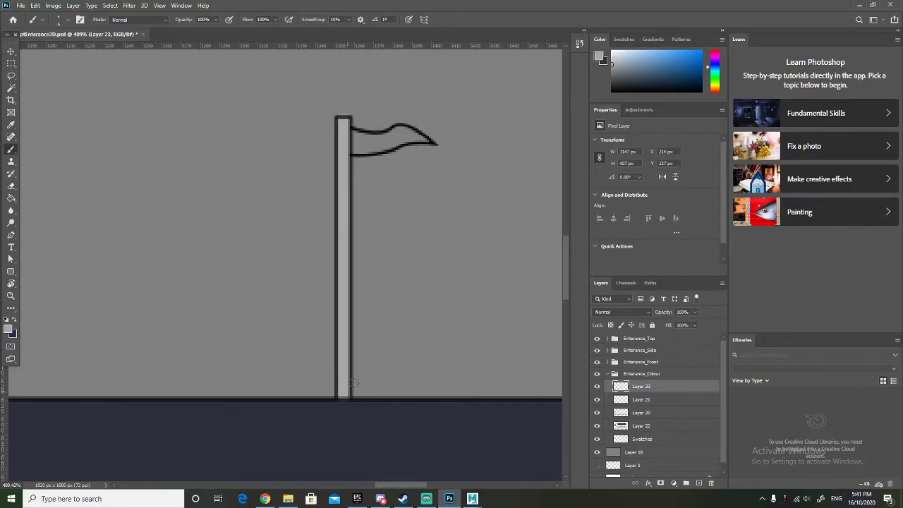
Paint the two rightmost flagpoles on the long roof light grey along their full height.
{"action": "scroll", "coordinate": [403, 322], "scroll_direction": "down", "scroll_amount": 5}
{"action": "scroll", "coordinate": [467, 322], "scroll_direction": "up", "scroll_amount": 5}
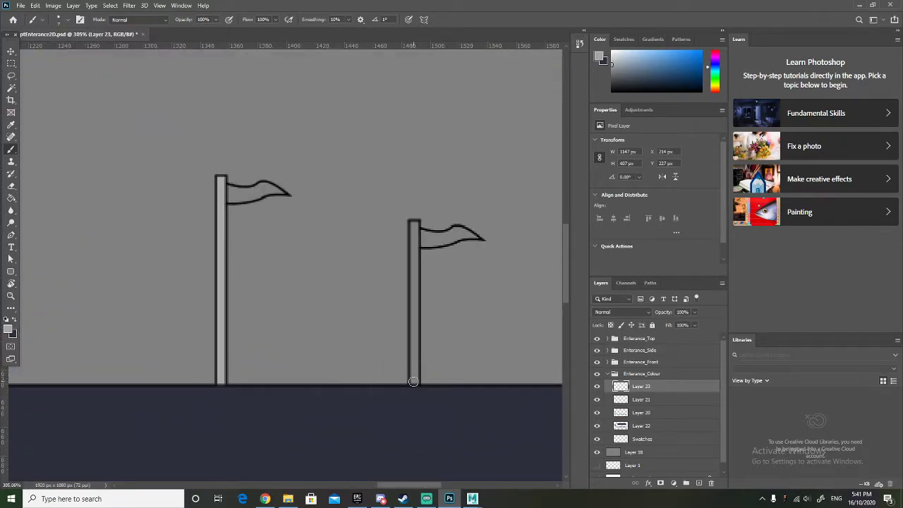
{"action": "left_click_drag", "start_coordinate": [414, 379], "coordinate": [414, 227]}
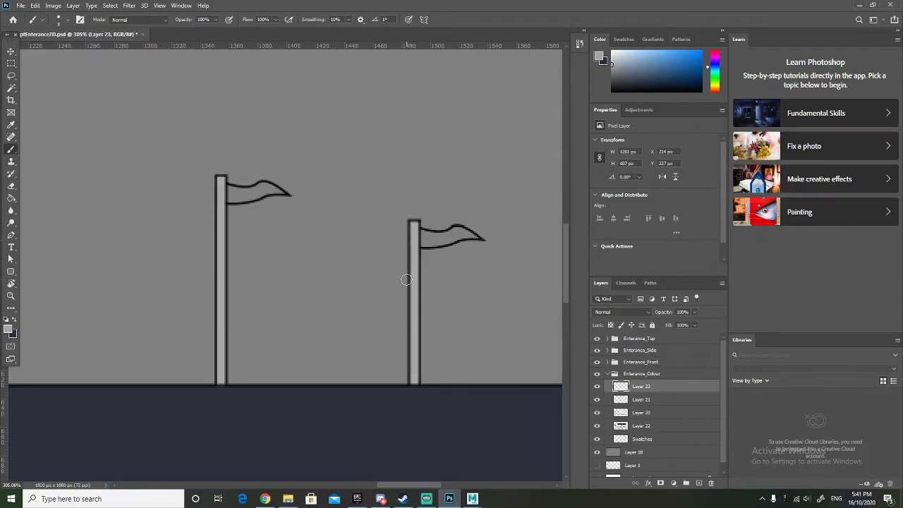
{"action": "scroll", "coordinate": [406, 278], "scroll_direction": "down", "scroll_amount": 4}
{"action": "scroll", "coordinate": [428, 312], "scroll_direction": "up", "scroll_amount": 5}
{"action": "left_click_drag", "start_coordinate": [393, 331], "coordinate": [393, 196]}
{"action": "scroll", "coordinate": [236, 318], "scroll_direction": "down", "scroll_amount": 8}
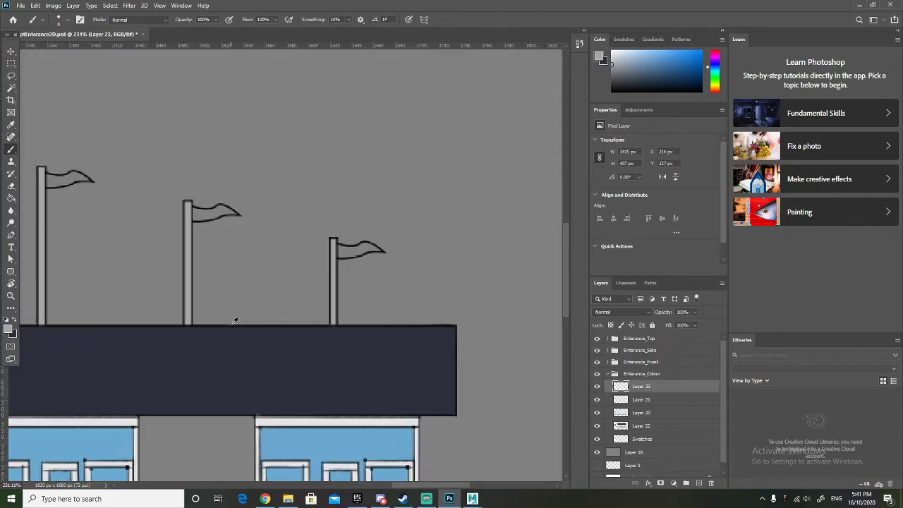
{"action": "scroll", "coordinate": [257, 279], "scroll_direction": "up", "scroll_amount": 6}
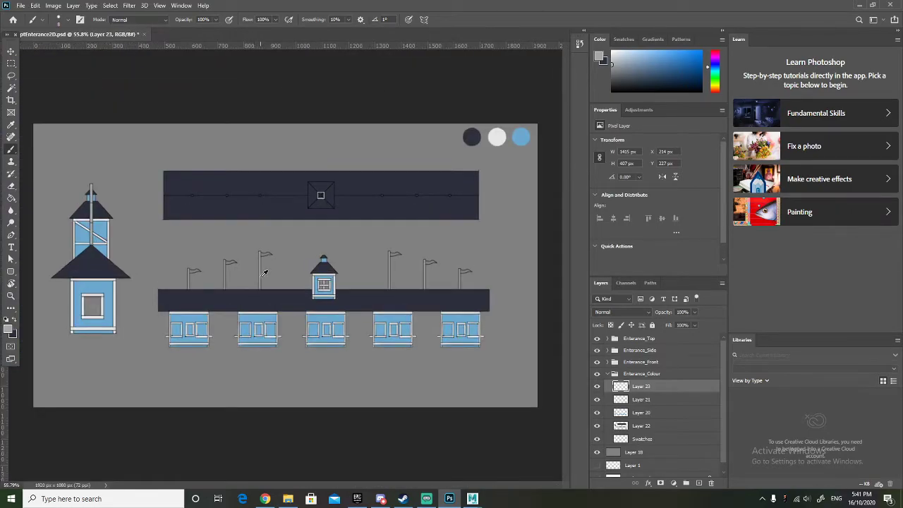
Paint the three flagpole circles on the ridge left of the square turret in the roof's top view light grey.
{"action": "scroll", "coordinate": [208, 165], "scroll_direction": "up", "scroll_amount": 4}
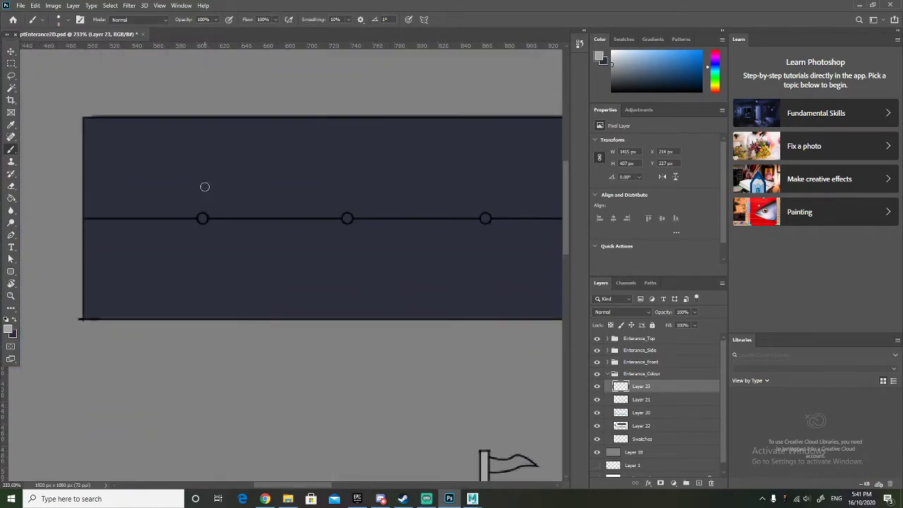
{"action": "scroll", "coordinate": [203, 212], "scroll_direction": "up", "scroll_amount": 2}
{"action": "left_click", "coordinate": [201, 226]}
{"action": "left_click", "coordinate": [394, 226]}
{"action": "scroll", "coordinate": [393, 226], "scroll_direction": "down", "scroll_amount": 2}
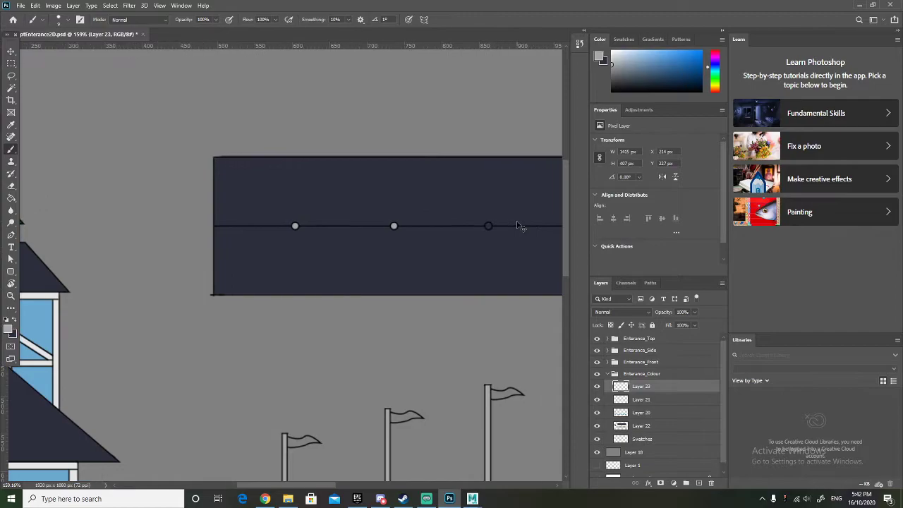
{"action": "scroll", "coordinate": [451, 229], "scroll_direction": "right", "scroll_amount": 1}
{"action": "scroll", "coordinate": [402, 232], "scroll_direction": "up", "scroll_amount": 2}
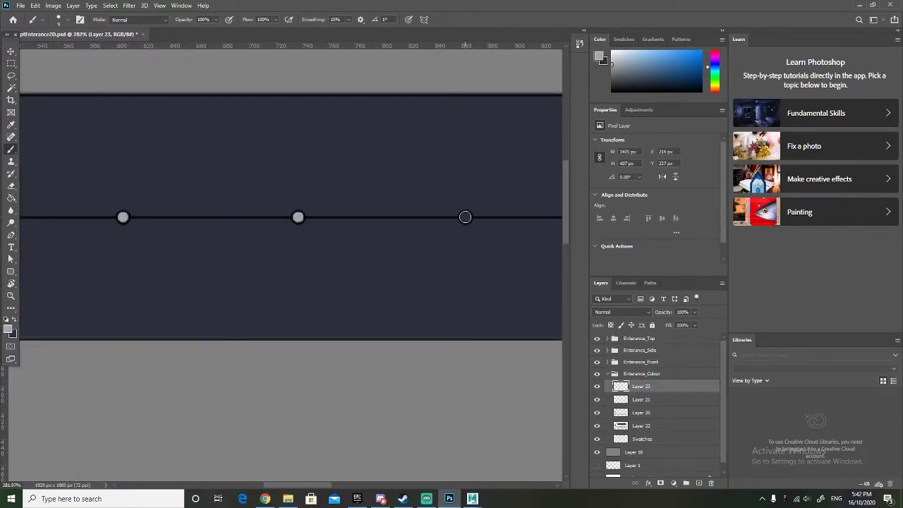
Paint the three flagpole circles right of the top-view turret light grey and check coverage by briefly hiding the background in Layer 18.
{"action": "scroll", "coordinate": [348, 255], "scroll_direction": "right", "scroll_amount": 5}
{"action": "scroll", "coordinate": [349, 250], "scroll_direction": "right", "scroll_amount": 7}
{"action": "left_click", "coordinate": [261, 216]}
{"action": "left_click", "coordinate": [437, 216]}
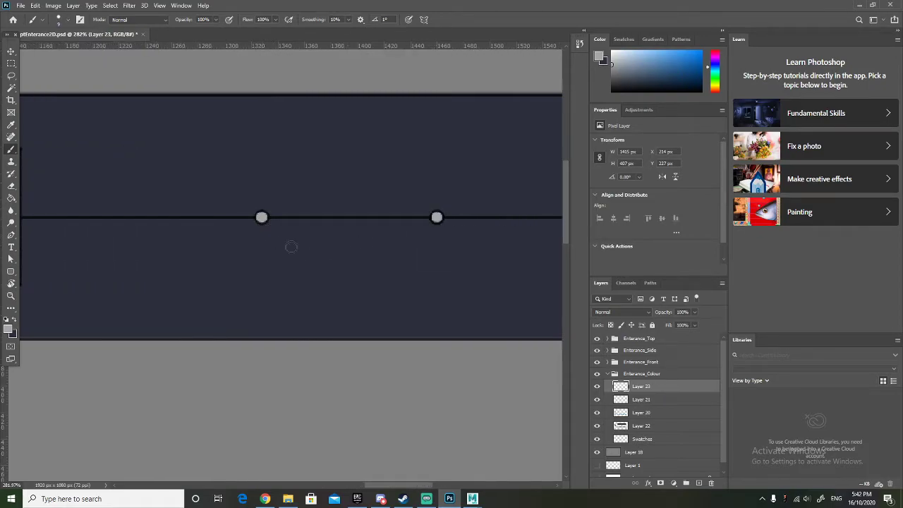
{"action": "scroll", "coordinate": [325, 256], "scroll_direction": "right", "scroll_amount": 3}
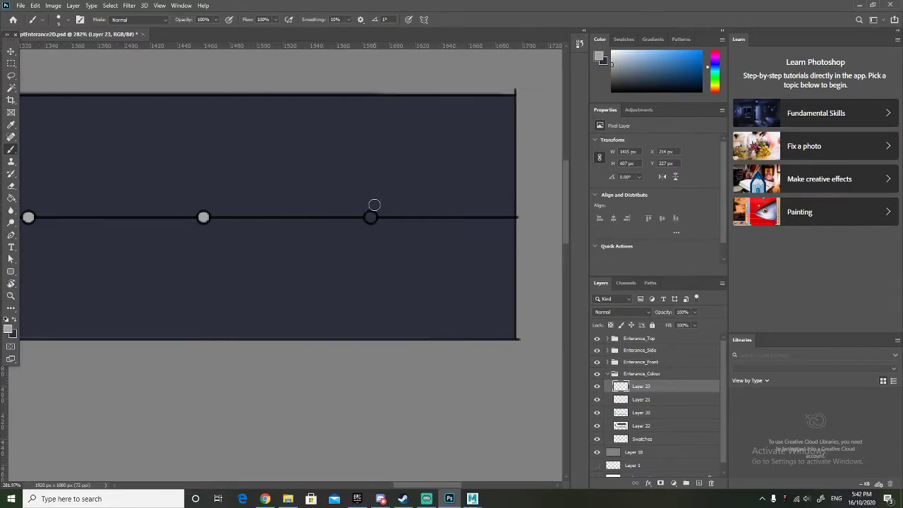
{"action": "left_click", "coordinate": [371, 216]}
{"action": "left_click", "coordinate": [596, 452]}
{"action": "left_click", "coordinate": [596, 452]}
Sample the light blue from the front view's leftmost building wall as the brush colour for the leftmost flag.
{"action": "scroll", "coordinate": [212, 345], "scroll_direction": "down", "scroll_amount": 6}
{"action": "scroll", "coordinate": [212, 339], "scroll_direction": "up", "scroll_amount": 5}
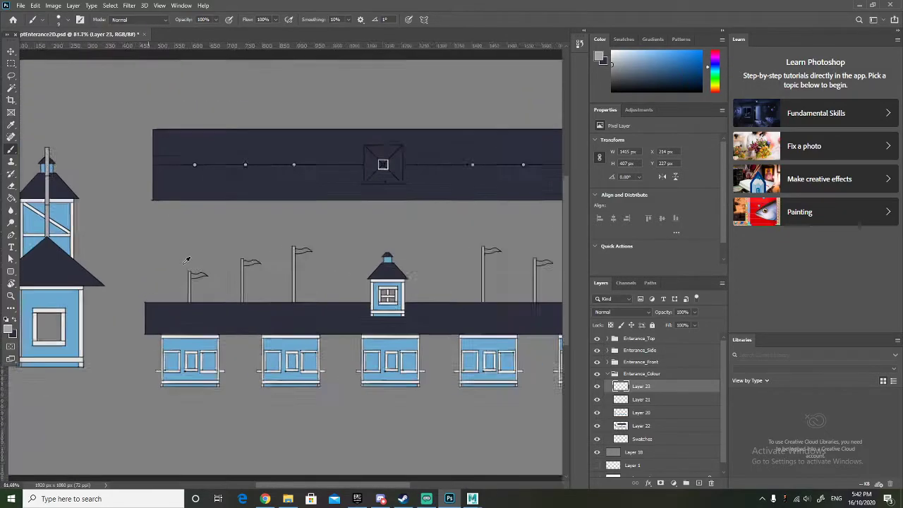
{"action": "scroll", "coordinate": [189, 278], "scroll_direction": "up", "scroll_amount": 4}
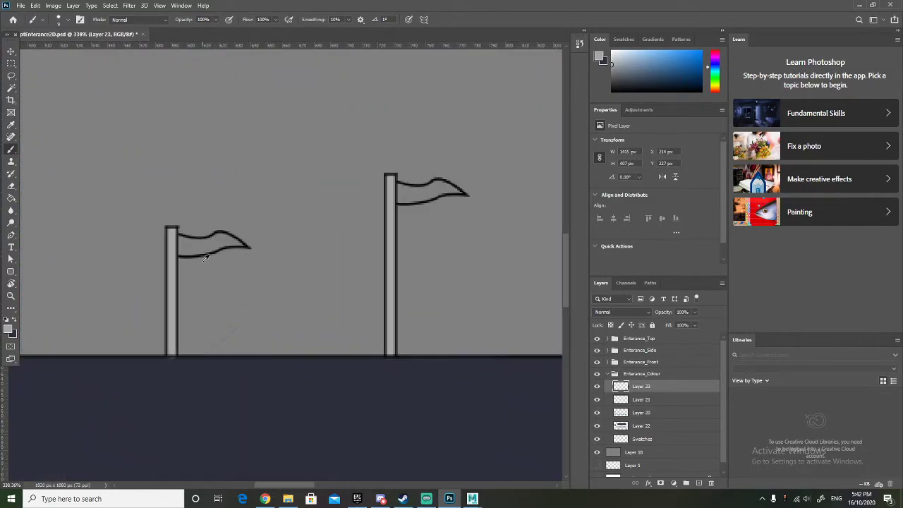
{"action": "scroll", "coordinate": [201, 262], "scroll_direction": "down", "scroll_amount": 5}
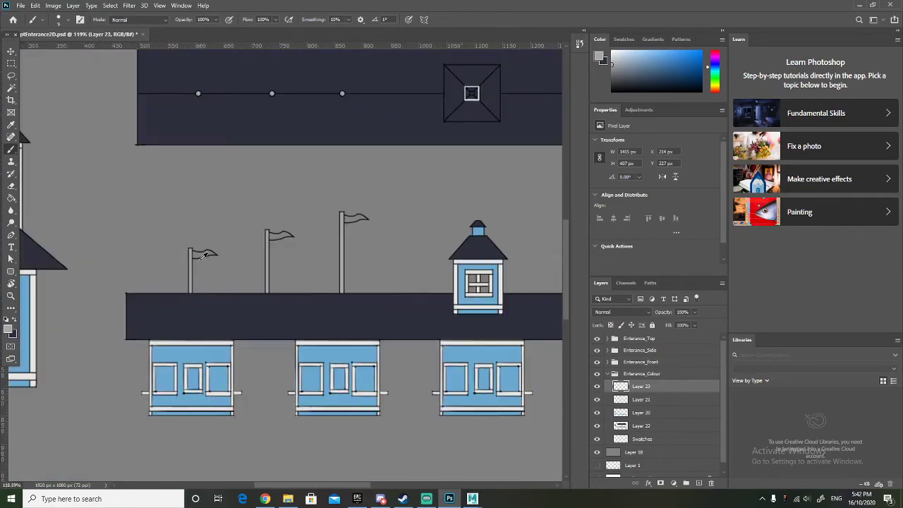
{"action": "scroll", "coordinate": [215, 266], "scroll_direction": "up", "scroll_amount": 3}
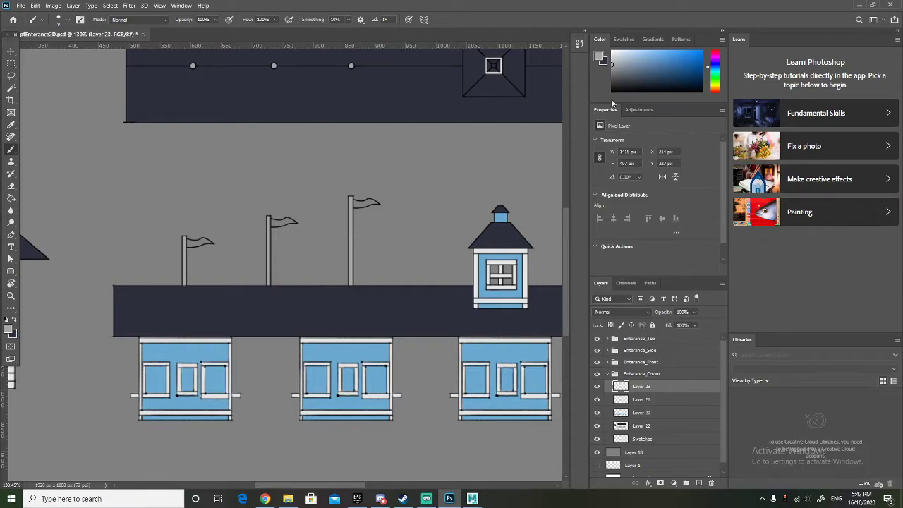
{"action": "left_click", "coordinate": [201, 349], "text": "alt"}
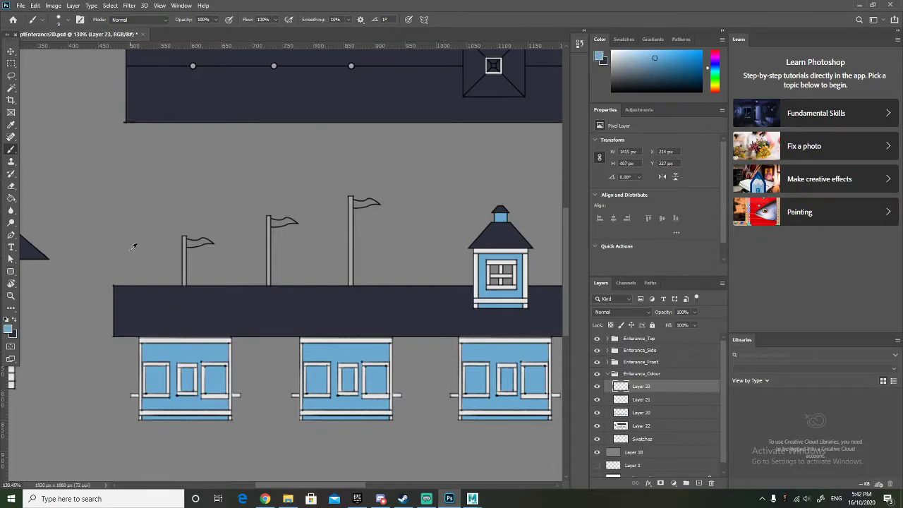
{"action": "scroll", "coordinate": [132, 245], "scroll_direction": "up", "scroll_amount": 3}
{"action": "scroll", "coordinate": [214, 245], "scroll_direction": "up", "scroll_amount": 3}
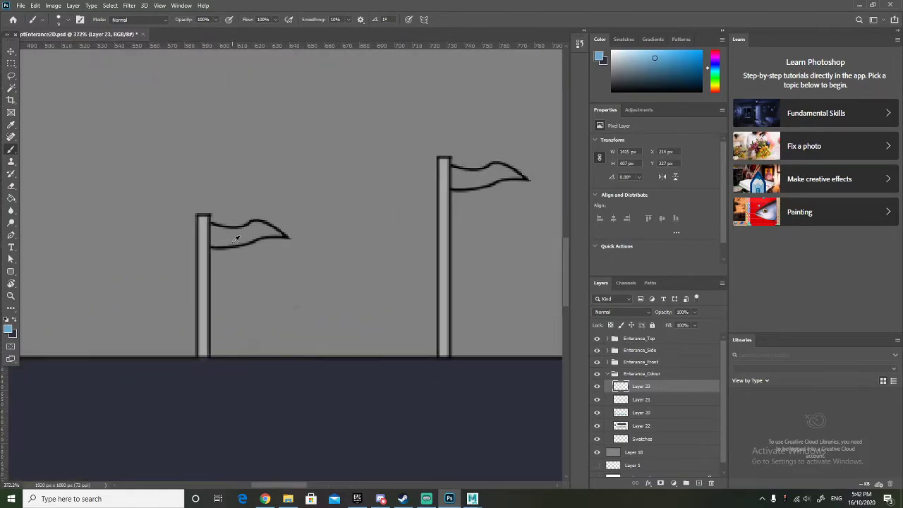
{"action": "left_click_drag", "start_coordinate": [216, 231], "coordinate": [261, 225]}
{"action": "key", "text": "ctrl+z"}
{"action": "scroll", "coordinate": [230, 239], "scroll_direction": "up", "scroll_amount": 1}
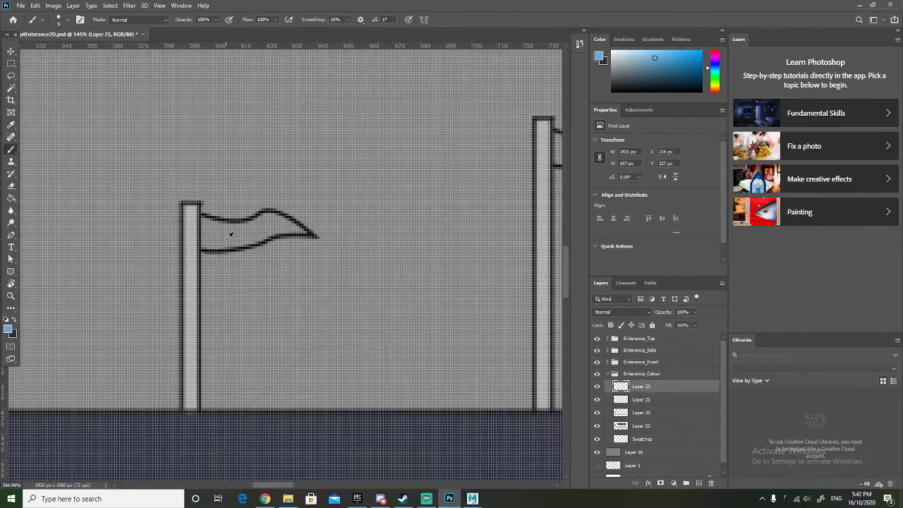
{"action": "left_click", "coordinate": [597, 387]}
{"action": "left_click", "coordinate": [597, 387]}
Create a new layer above Layer 23 and fill the leftmost flag on the long roof with light blue.
{"action": "left_click", "coordinate": [698, 482]}
{"action": "mouse_move", "coordinate": [642, 386]}
{"action": "left_mouse_down"}
{"action": "mouse_move", "coordinate": [643, 406]}
{"action": "mouse_move", "coordinate": [653, 388]}
{"action": "left_mouse_up"}
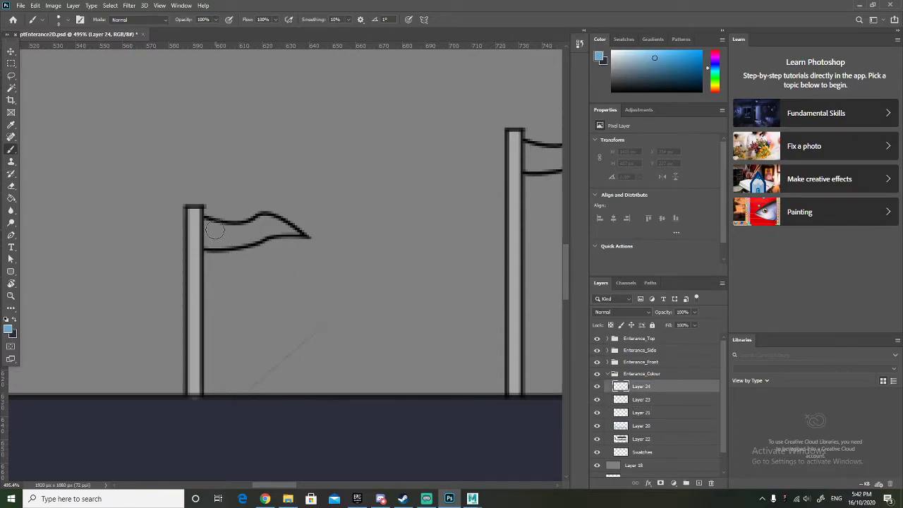
{"action": "mouse_move", "coordinate": [212, 227]}
{"action": "left_mouse_down"}
{"action": "mouse_move", "coordinate": [257, 230]}
{"action": "mouse_move", "coordinate": [301, 232]}
{"action": "mouse_move", "coordinate": [263, 218]}
{"action": "mouse_move", "coordinate": [216, 228]}
{"action": "mouse_move", "coordinate": [230, 232]}
{"action": "mouse_move", "coordinate": [219, 236]}
{"action": "mouse_move", "coordinate": [228, 243]}
{"action": "mouse_move", "coordinate": [268, 233]}
{"action": "mouse_move", "coordinate": [235, 229]}
{"action": "left_mouse_up"}
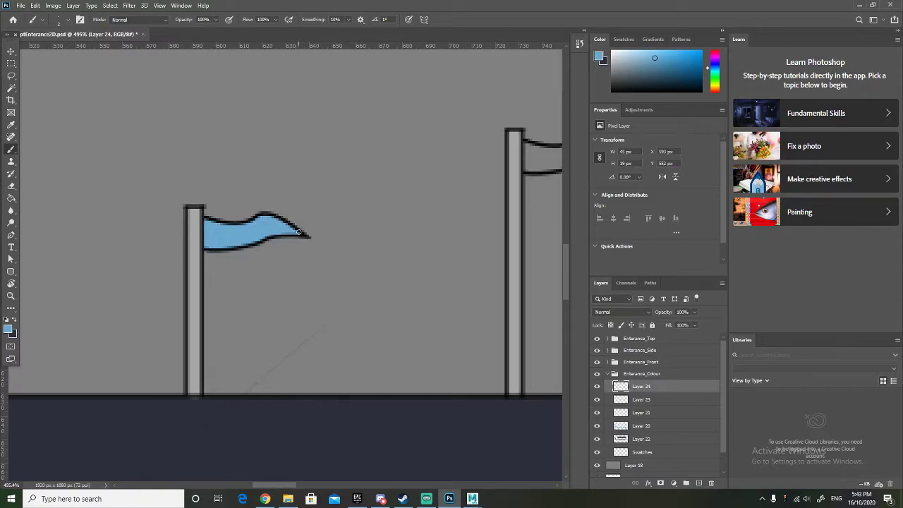
Fill the rightmost flag on the long roof with the same light blue, up to its outline.
{"action": "scroll", "coordinate": [332, 258], "scroll_direction": "right", "scroll_amount": 3}
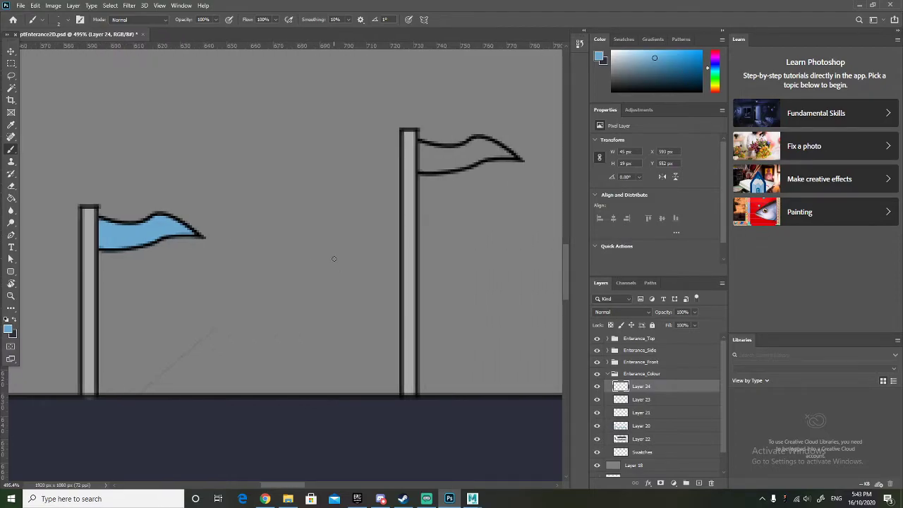
{"action": "scroll", "coordinate": [333, 258], "scroll_direction": "down", "scroll_amount": 8}
{"action": "scroll", "coordinate": [459, 263], "scroll_direction": "up", "scroll_amount": 2}
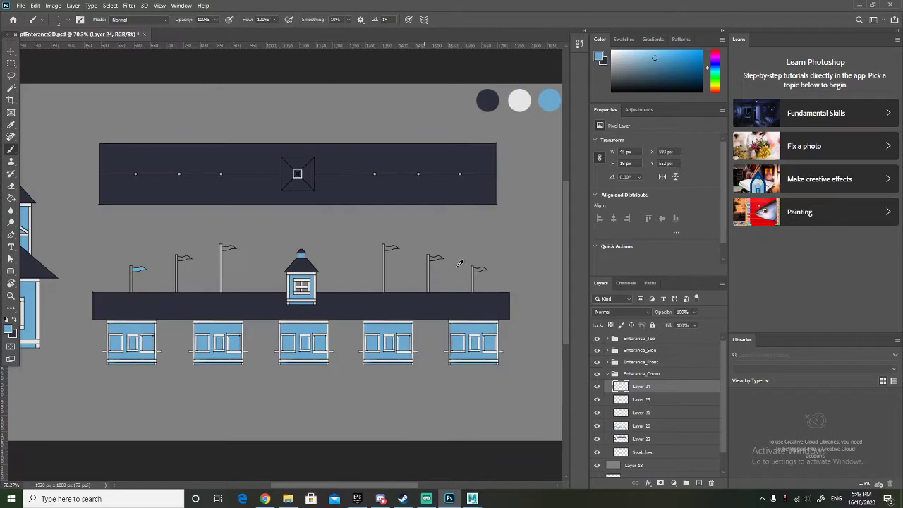
{"action": "scroll", "coordinate": [459, 263], "scroll_direction": "up", "scroll_amount": 6}
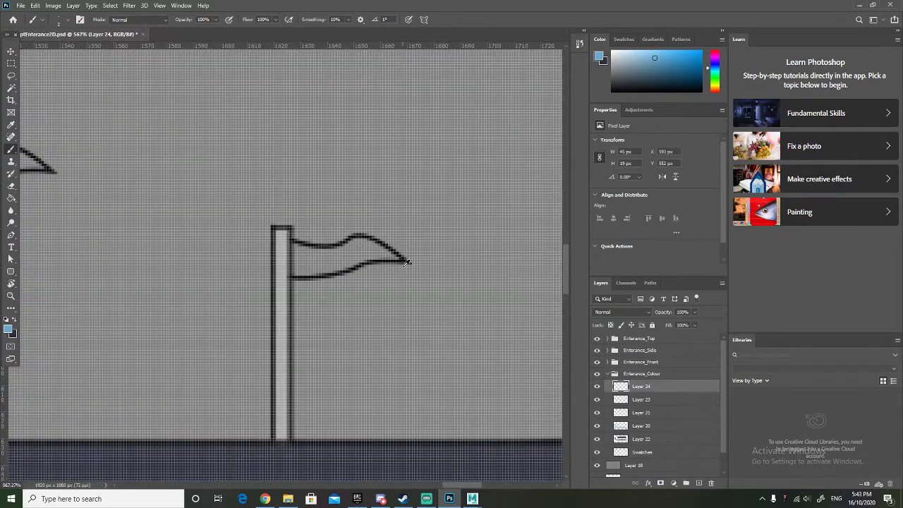
{"action": "scroll", "coordinate": [405, 262], "scroll_direction": "down", "scroll_amount": 2}
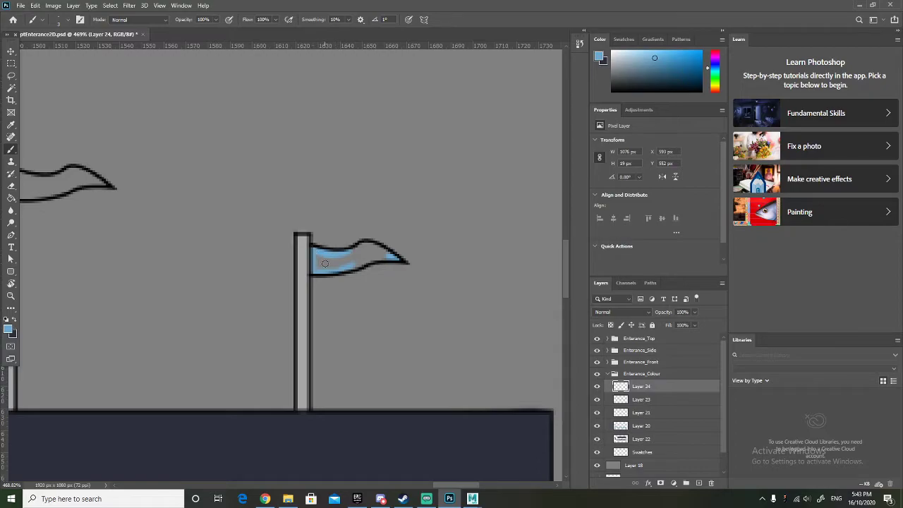
{"action": "mouse_move", "coordinate": [324, 263]}
{"action": "left_mouse_down"}
{"action": "mouse_move", "coordinate": [364, 254]}
{"action": "mouse_move", "coordinate": [319, 266]}
{"action": "mouse_move", "coordinate": [373, 250]}
{"action": "left_mouse_up"}
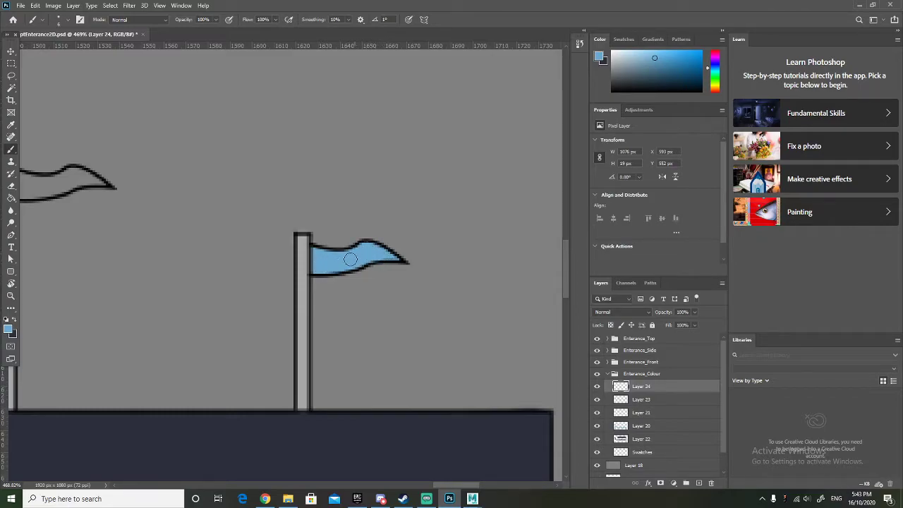
{"action": "scroll", "coordinate": [249, 281], "scroll_direction": "down", "scroll_amount": 10}
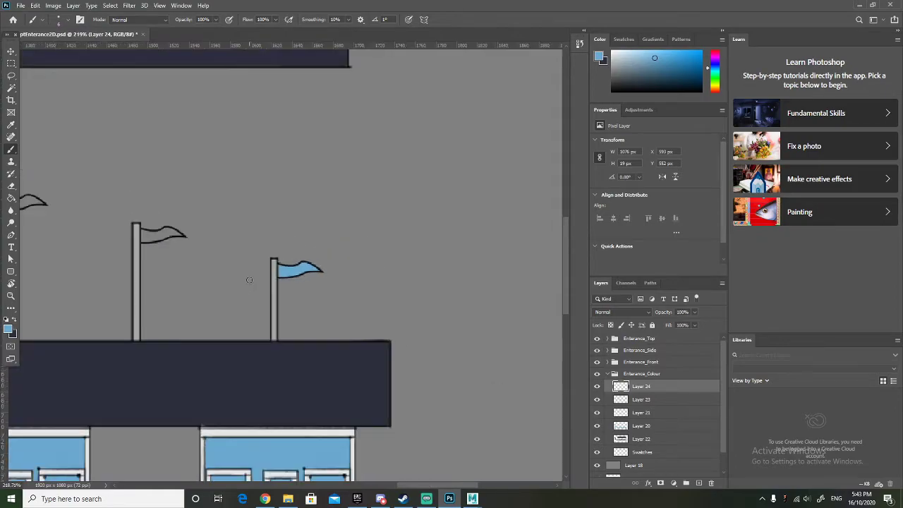
Set the foreground colour to a bright, slightly softened red with a hue of 0°.
{"action": "scroll", "coordinate": [325, 270], "scroll_direction": "up", "scroll_amount": 5}
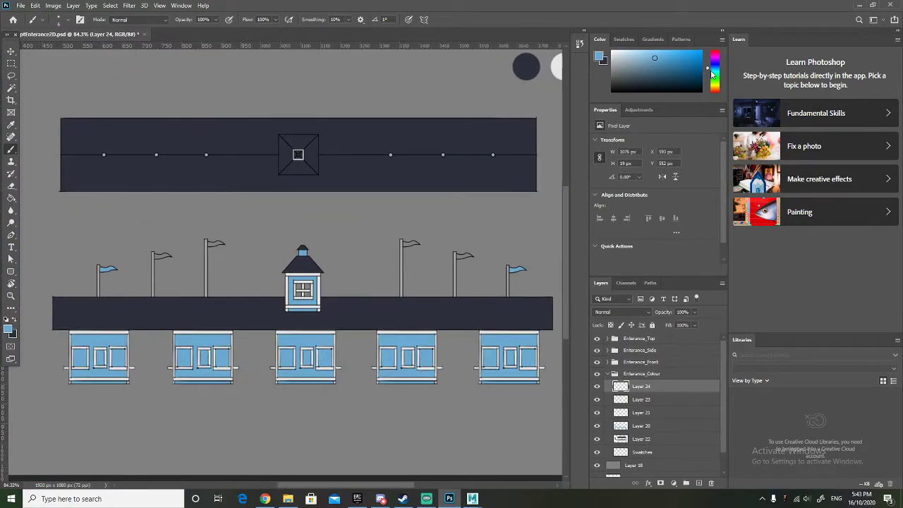
{"action": "left_click", "coordinate": [635, 82]}
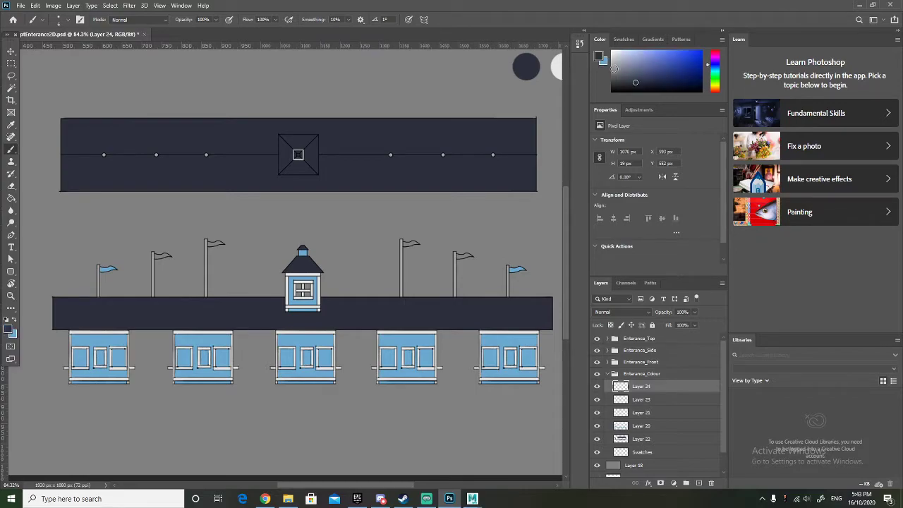
{"action": "left_click", "coordinate": [599, 56]}
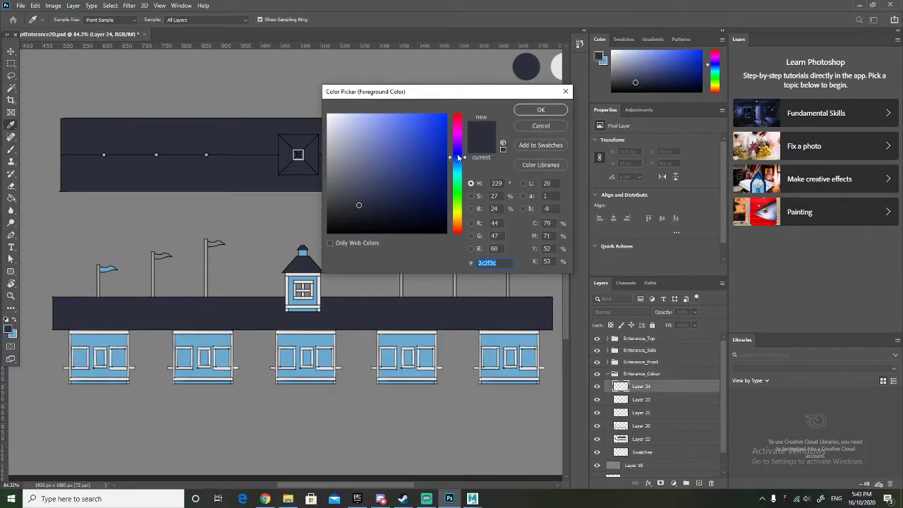
{"action": "type", "text": "3c2c2c"}
{"action": "mouse_move", "coordinate": [416, 150]}
{"action": "left_mouse_down"}
{"action": "mouse_move", "coordinate": [400, 129]}
{"action": "mouse_move", "coordinate": [423, 159]}
{"action": "mouse_move", "coordinate": [409, 134]}
{"action": "mouse_move", "coordinate": [423, 119]}
{"action": "left_mouse_up"}
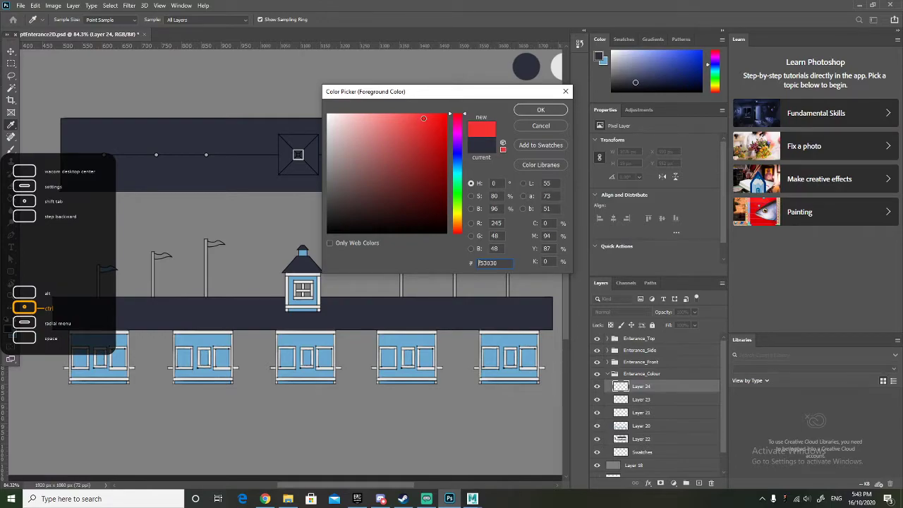
{"action": "left_click_drag", "start_coordinate": [423, 119], "coordinate": [413, 115]}
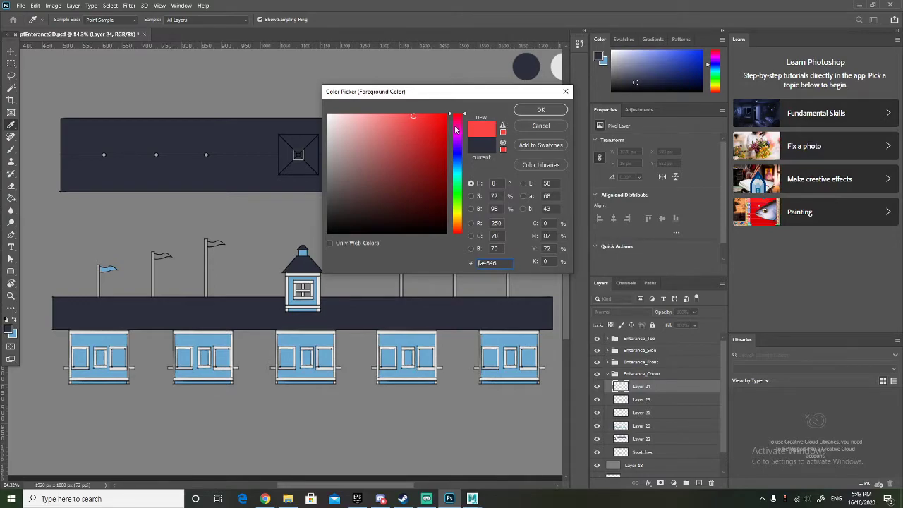
{"action": "left_click_drag", "start_coordinate": [414, 117], "coordinate": [413, 120]}
{"action": "left_click", "coordinate": [527, 112]}
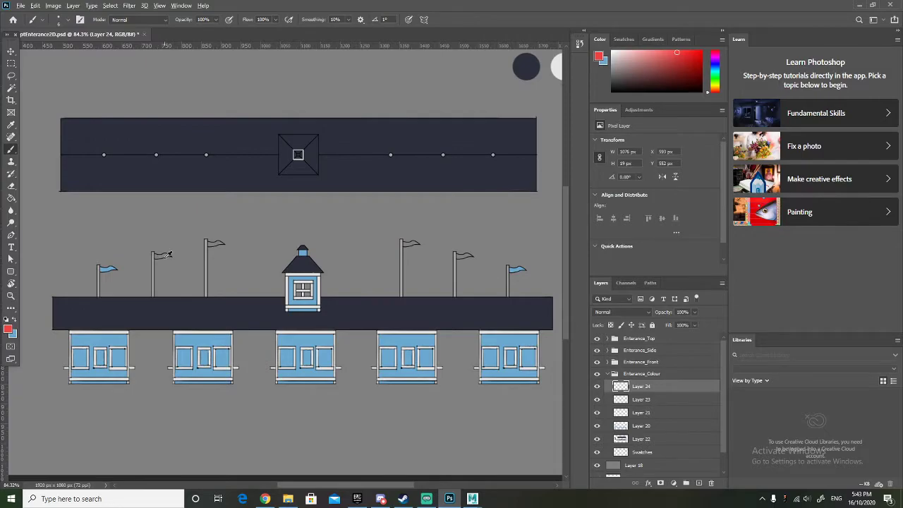
Fill the flag on the tall pole just left of the central turret with red.
{"action": "scroll", "coordinate": [167, 254], "scroll_direction": "up", "scroll_amount": 6}
{"action": "scroll", "coordinate": [143, 245], "scroll_direction": "up", "scroll_amount": 1}
{"action": "scroll", "coordinate": [143, 244], "scroll_direction": "down", "scroll_amount": 1}
{"action": "scroll", "coordinate": [397, 211], "scroll_direction": "right", "scroll_amount": 3}
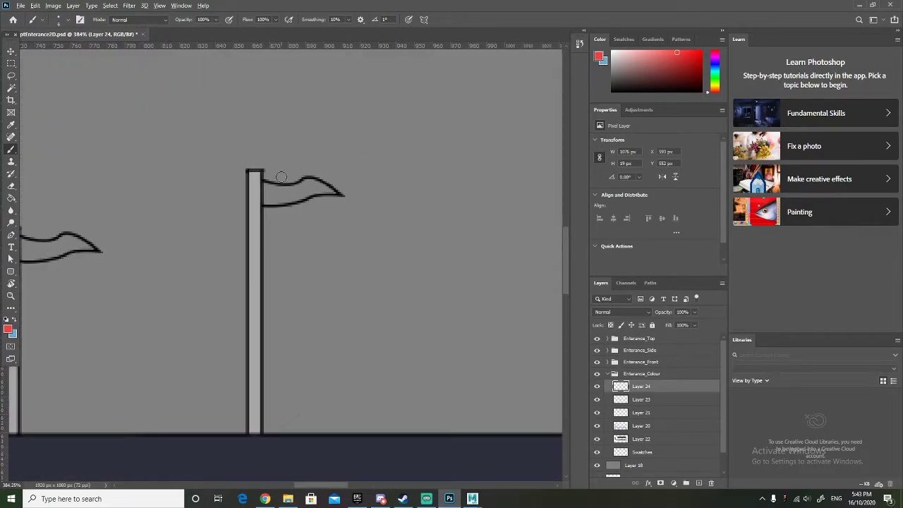
{"action": "scroll", "coordinate": [281, 176], "scroll_direction": "up", "scroll_amount": 1}
{"action": "mouse_move", "coordinate": [264, 188]}
{"action": "left_mouse_down"}
{"action": "mouse_move", "coordinate": [318, 192]}
{"action": "mouse_move", "coordinate": [347, 197]}
{"action": "mouse_move", "coordinate": [306, 182]}
{"action": "left_mouse_up"}
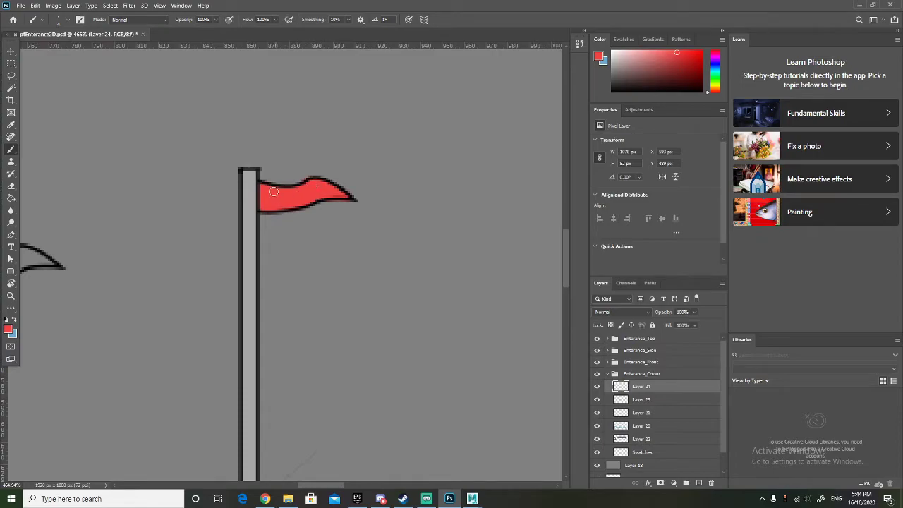
Fill the flag on the tall pole just right of the central turret with red.
{"action": "scroll", "coordinate": [318, 219], "scroll_direction": "down", "scroll_amount": 6}
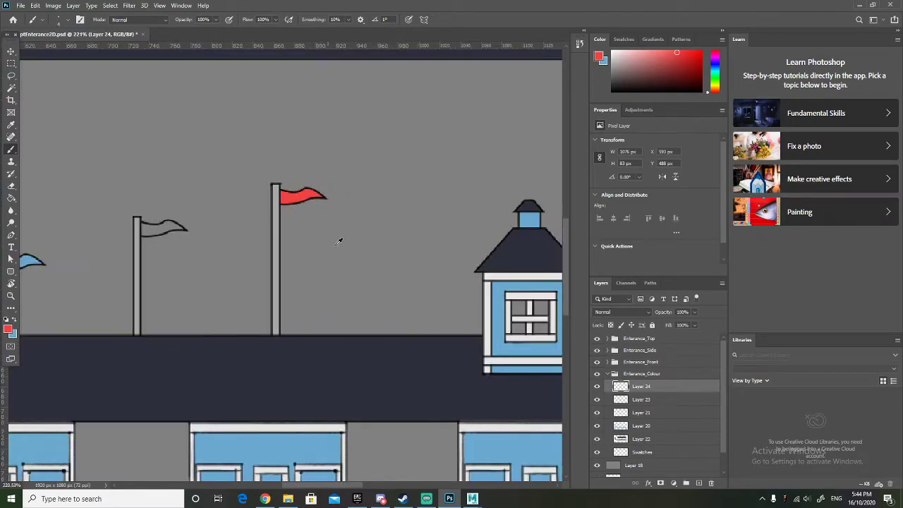
{"action": "scroll", "coordinate": [470, 212], "scroll_direction": "up", "scroll_amount": 3}
{"action": "scroll", "coordinate": [515, 227], "scroll_direction": "up", "scroll_amount": 3}
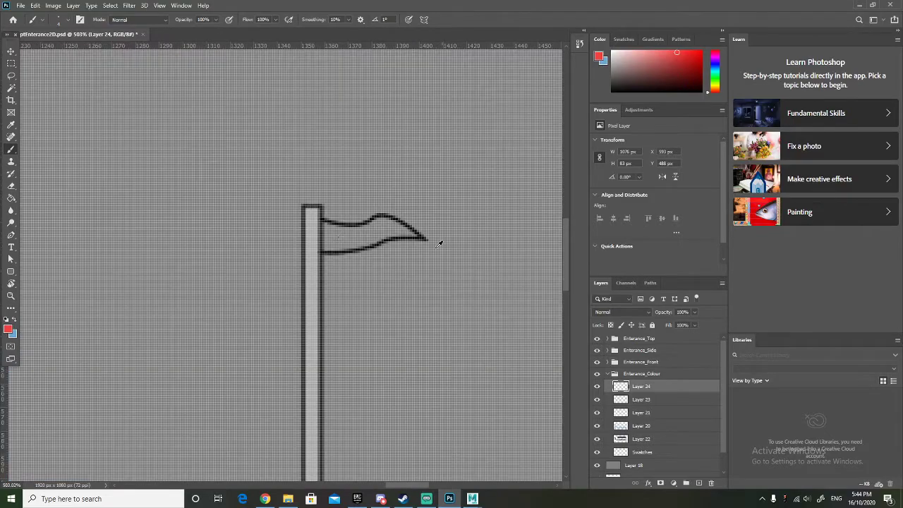
{"action": "scroll", "coordinate": [333, 228], "scroll_direction": "up", "scroll_amount": 1}
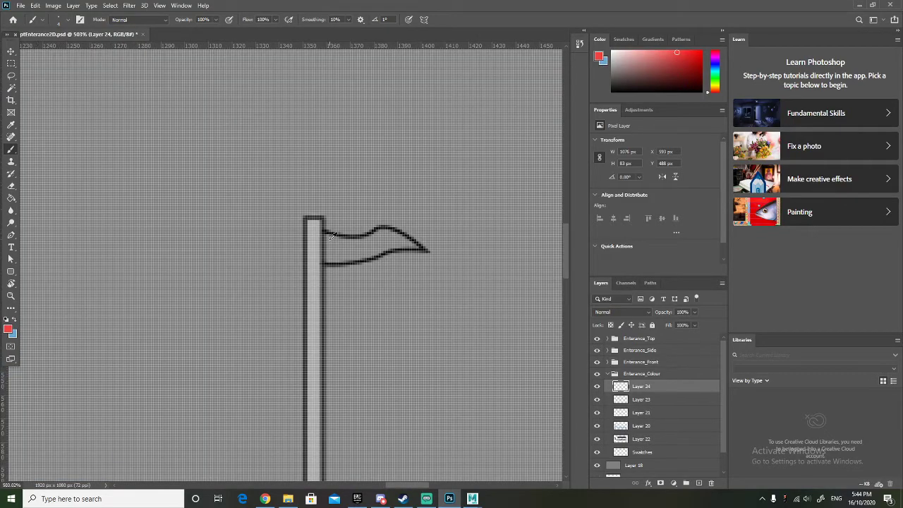
{"action": "mouse_move", "coordinate": [328, 238]}
{"action": "left_mouse_down"}
{"action": "mouse_move", "coordinate": [332, 258]}
{"action": "mouse_move", "coordinate": [387, 243]}
{"action": "left_mouse_up"}
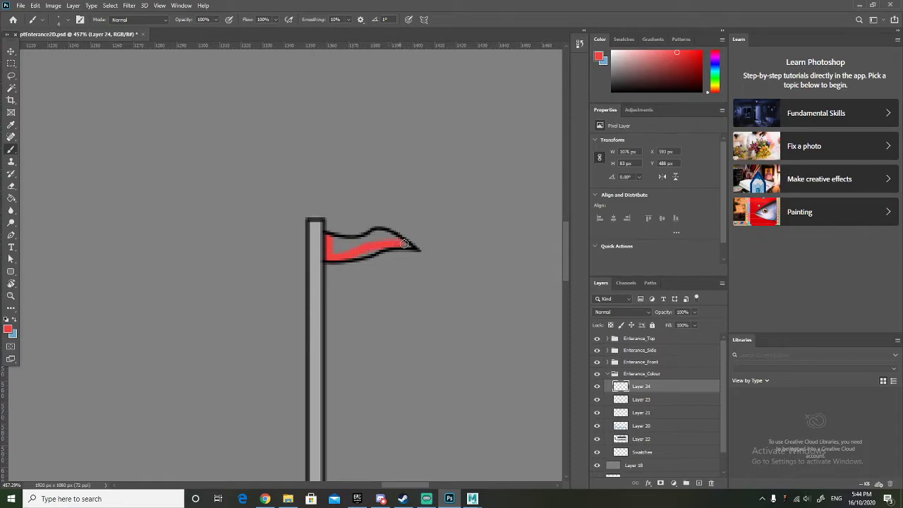
{"action": "left_click_drag", "start_coordinate": [378, 233], "coordinate": [336, 241]}
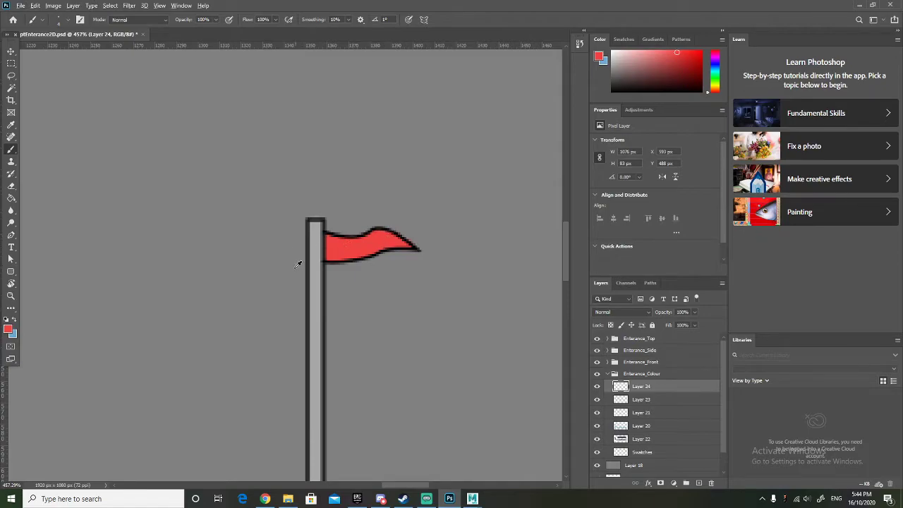
{"action": "scroll", "coordinate": [299, 264], "scroll_direction": "down", "scroll_amount": 10}
{"action": "scroll", "coordinate": [253, 304], "scroll_direction": "down", "scroll_amount": 2}
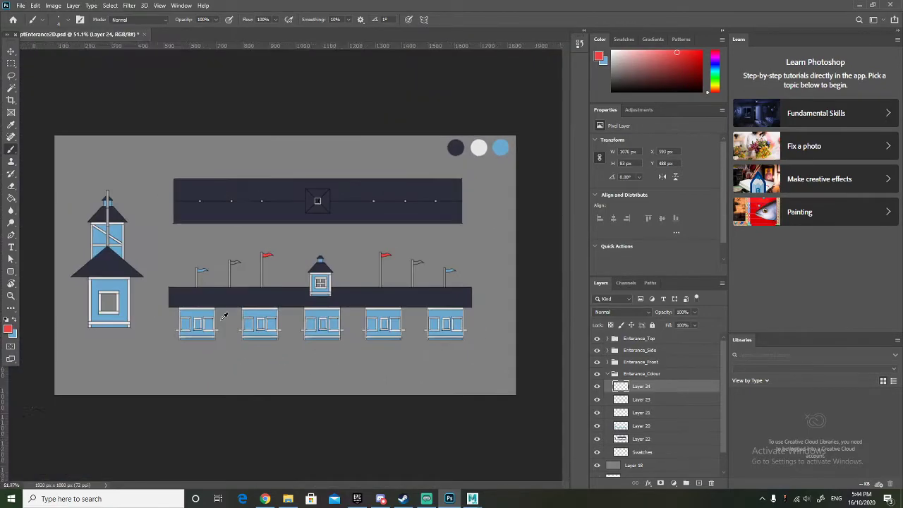
{"action": "scroll", "coordinate": [249, 260], "scroll_direction": "up", "scroll_amount": 7}
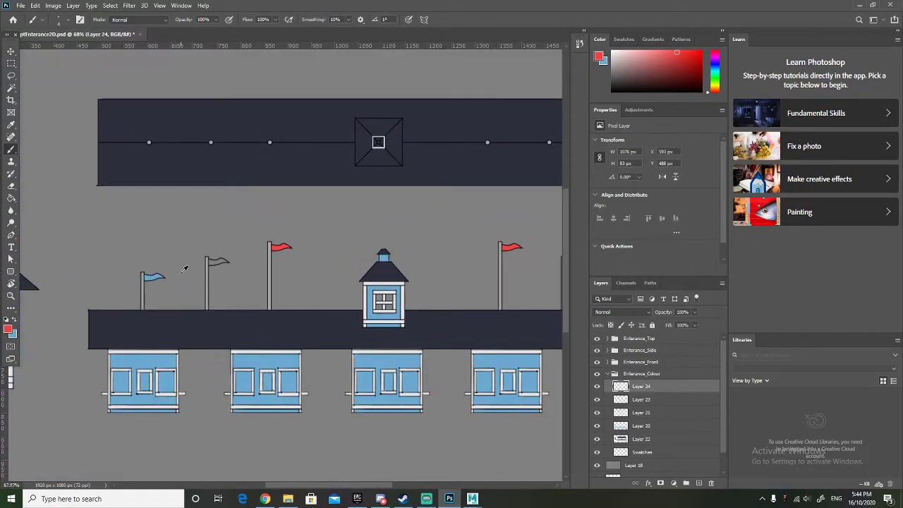
Set the foreground colour to a warm yellow, #f1ca43, with a hue of 47°.
{"action": "scroll", "coordinate": [247, 262], "scroll_direction": "up", "scroll_amount": 1}
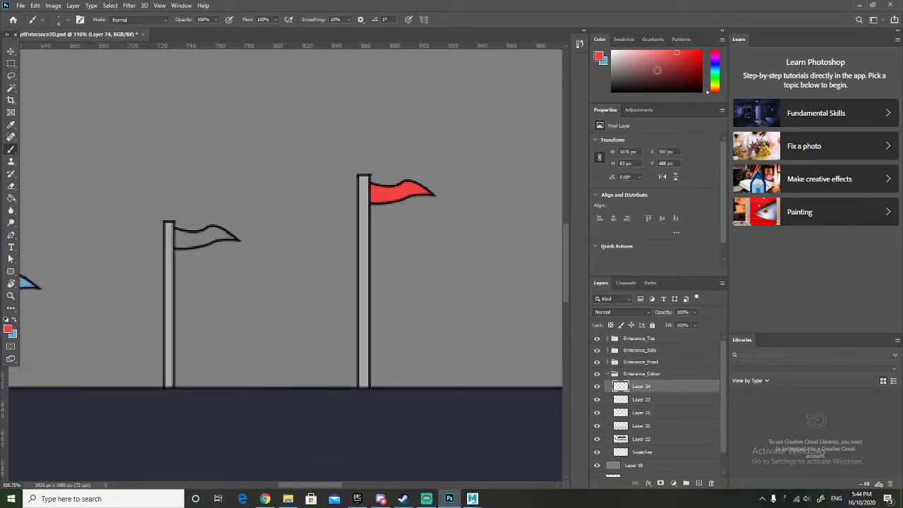
{"action": "left_click", "coordinate": [600, 58]}
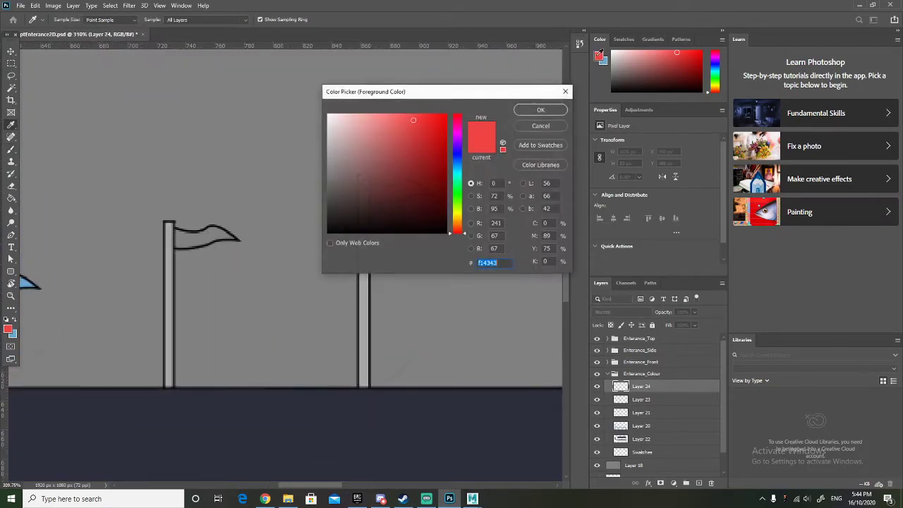
{"action": "left_click_drag", "start_coordinate": [456, 225], "coordinate": [459, 218]}
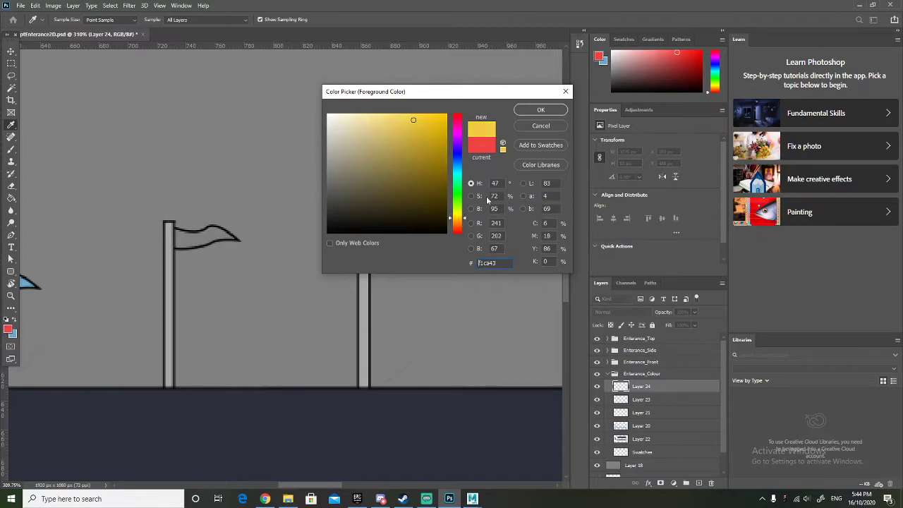
{"action": "left_click", "coordinate": [539, 110]}
Fill the second flag from the left on the long roof with yellow, up to its outline.
{"action": "scroll", "coordinate": [186, 235], "scroll_direction": "up", "scroll_amount": 1}
{"action": "mouse_move", "coordinate": [176, 227]}
{"action": "left_mouse_down"}
{"action": "mouse_move", "coordinate": [237, 223]}
{"action": "mouse_move", "coordinate": [265, 235]}
{"action": "mouse_move", "coordinate": [180, 249]}
{"action": "left_mouse_up"}
{"action": "key", "text": "ctrl+z"}
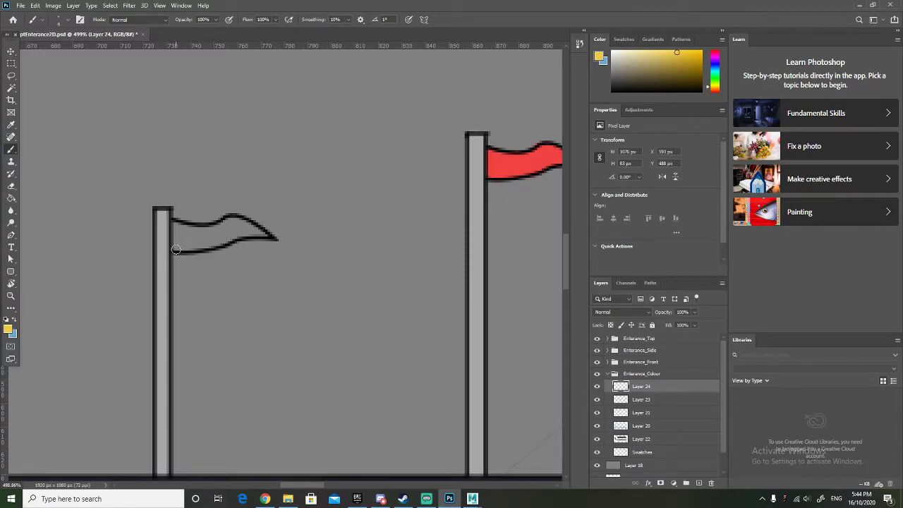
{"action": "mouse_move", "coordinate": [175, 249]}
{"action": "left_mouse_down"}
{"action": "mouse_move", "coordinate": [178, 220]}
{"action": "mouse_move", "coordinate": [210, 229]}
{"action": "mouse_move", "coordinate": [240, 219]}
{"action": "mouse_move", "coordinate": [268, 236]}
{"action": "mouse_move", "coordinate": [177, 247]}
{"action": "mouse_move", "coordinate": [182, 237]}
{"action": "mouse_move", "coordinate": [246, 229]}
{"action": "mouse_move", "coordinate": [187, 233]}
{"action": "left_mouse_up"}
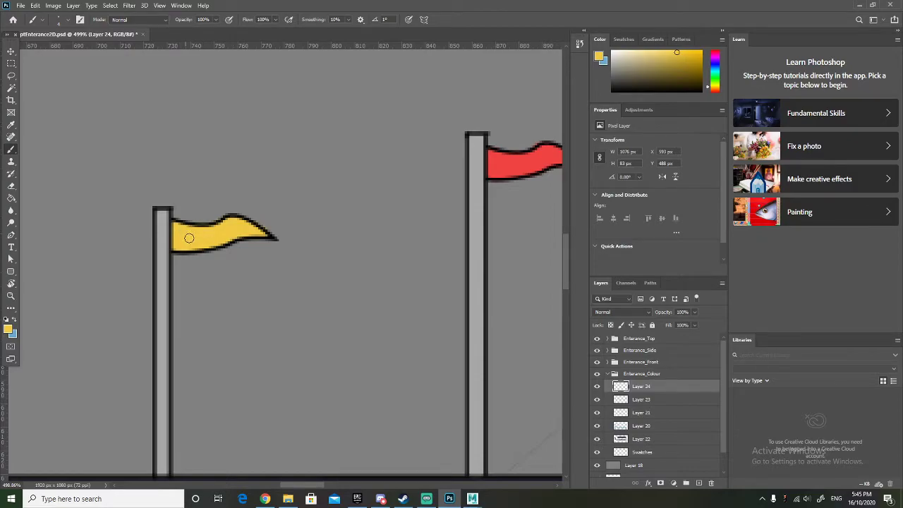
Fill the second flag from the right on the long roof with the same yellow.
{"action": "scroll", "coordinate": [227, 231], "scroll_direction": "down", "scroll_amount": 8}
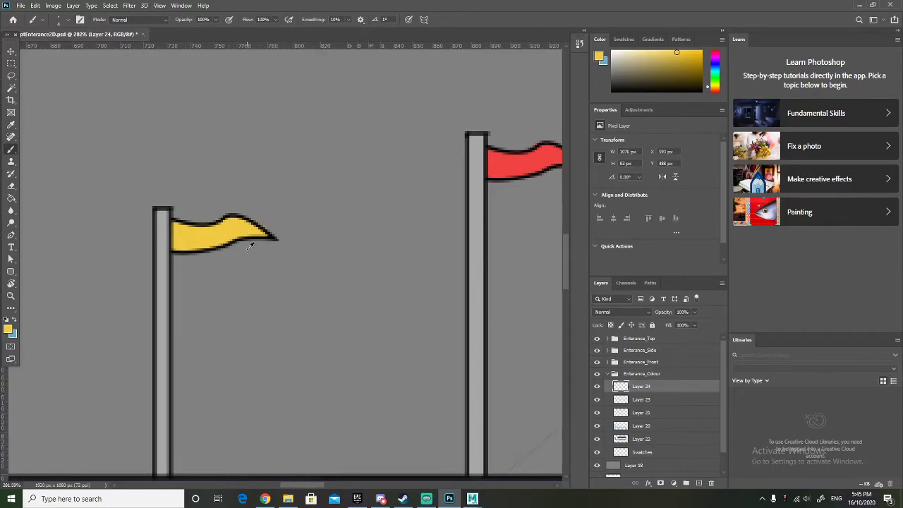
{"action": "scroll", "coordinate": [536, 247], "scroll_direction": "down", "scroll_amount": 2}
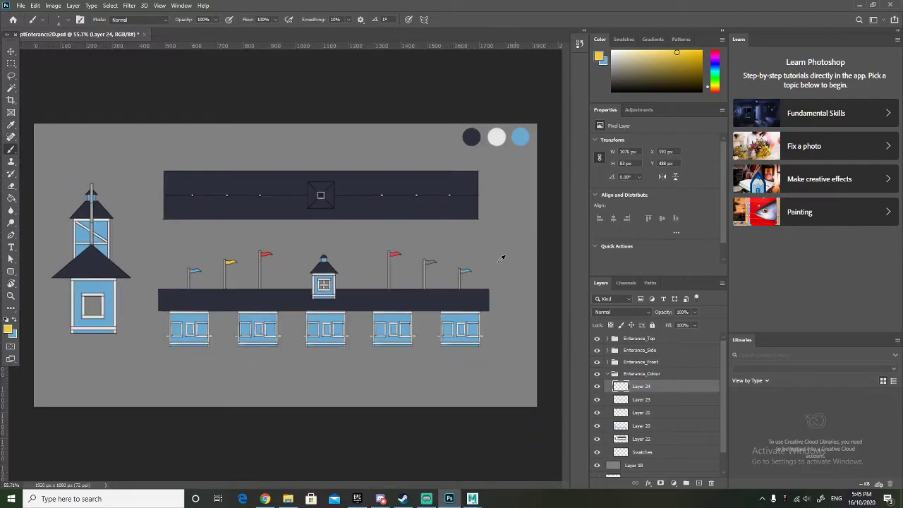
{"action": "scroll", "coordinate": [508, 254], "scroll_direction": "up", "scroll_amount": 8}
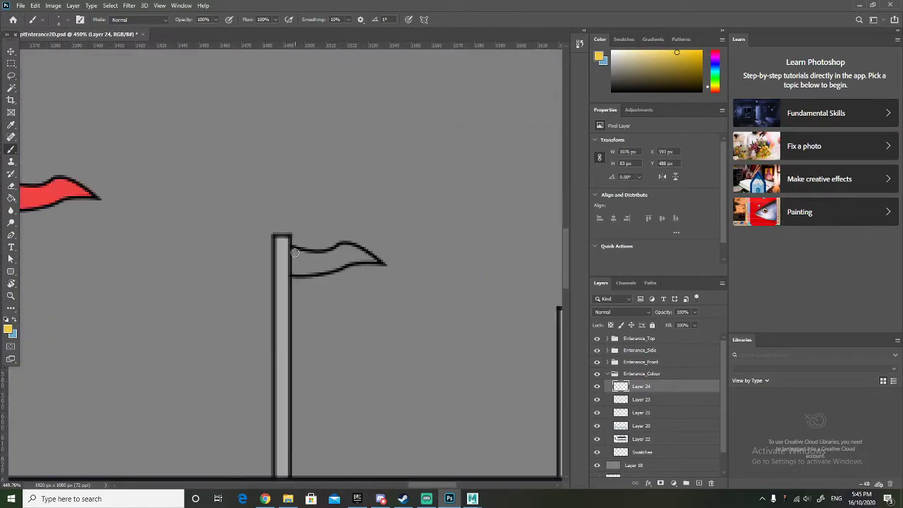
{"action": "mouse_move", "coordinate": [296, 252]}
{"action": "left_mouse_down"}
{"action": "mouse_move", "coordinate": [372, 261]}
{"action": "mouse_move", "coordinate": [343, 247]}
{"action": "mouse_move", "coordinate": [301, 254]}
{"action": "mouse_move", "coordinate": [302, 263]}
{"action": "mouse_move", "coordinate": [351, 254]}
{"action": "mouse_move", "coordinate": [303, 261]}
{"action": "mouse_move", "coordinate": [344, 263]}
{"action": "mouse_move", "coordinate": [318, 268]}
{"action": "left_mouse_up"}
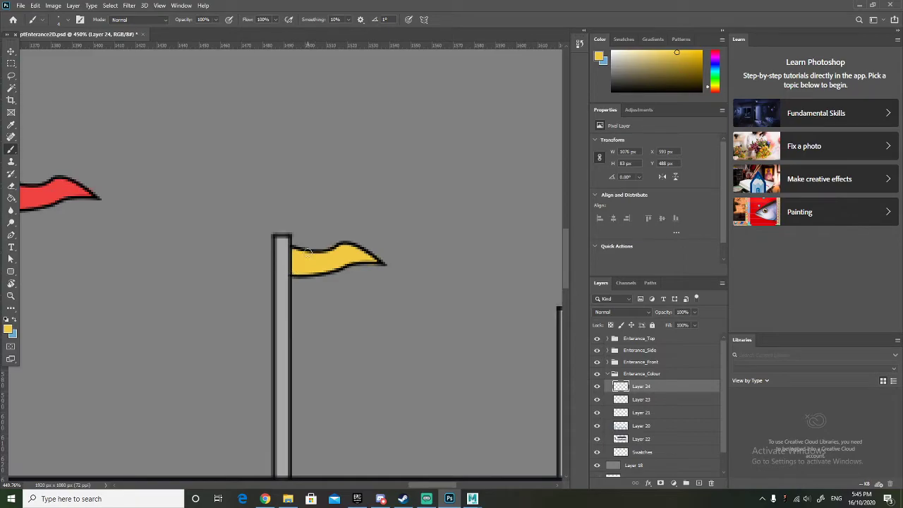
{"action": "scroll", "coordinate": [308, 251], "scroll_direction": "down", "scroll_amount": 8}
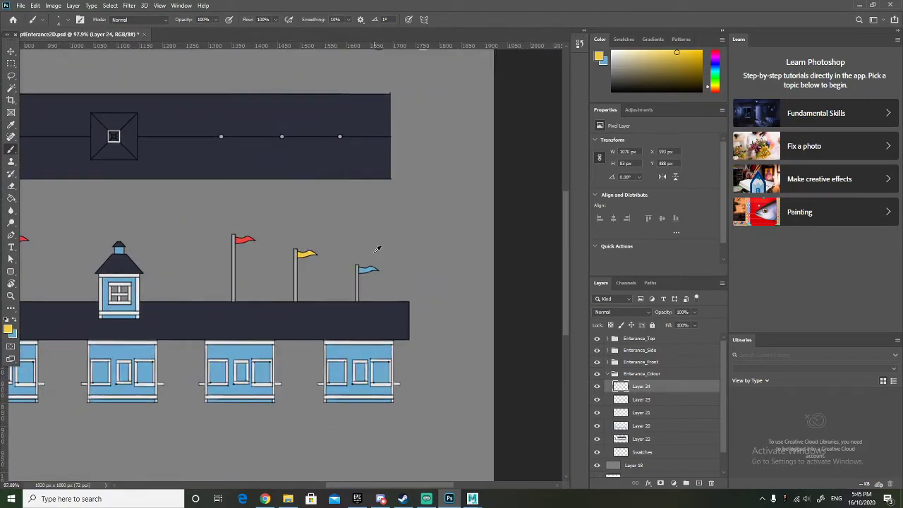
With a 70 px brush, add yellow and red colour dots to the left of the navy swatch on the Swatches layer.
{"action": "scroll", "coordinate": [352, 212], "scroll_direction": "up", "scroll_amount": 3}
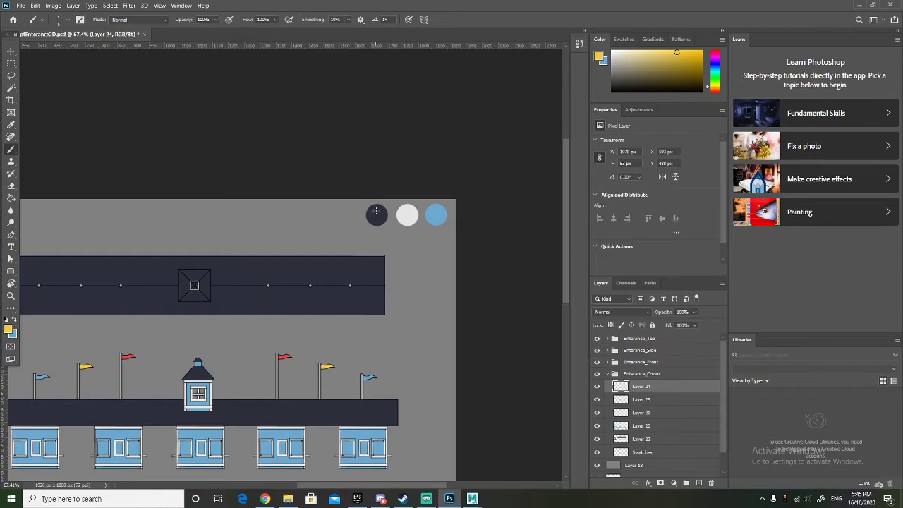
{"action": "key", "text": "bracketright"}
{"action": "key", "text": "bracketright"}
{"action": "key", "text": "bracketright"}
{"action": "key", "text": "bracketright"}
{"action": "key", "text": "bracketright"}
{"action": "key", "text": "bracketright"}
{"action": "key", "text": "bracketright"}
{"action": "key", "text": "bracketright"}
{"action": "left_click", "coordinate": [662, 455]}
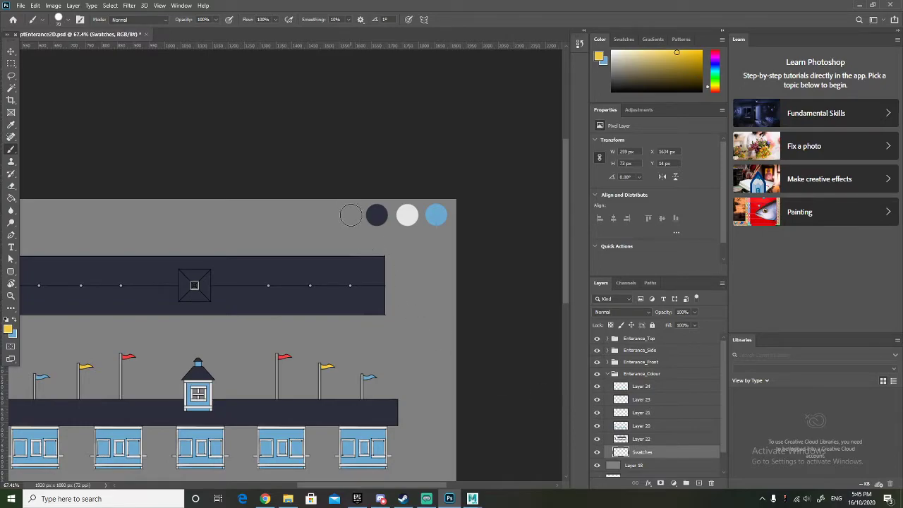
{"action": "left_click", "coordinate": [350, 215]}
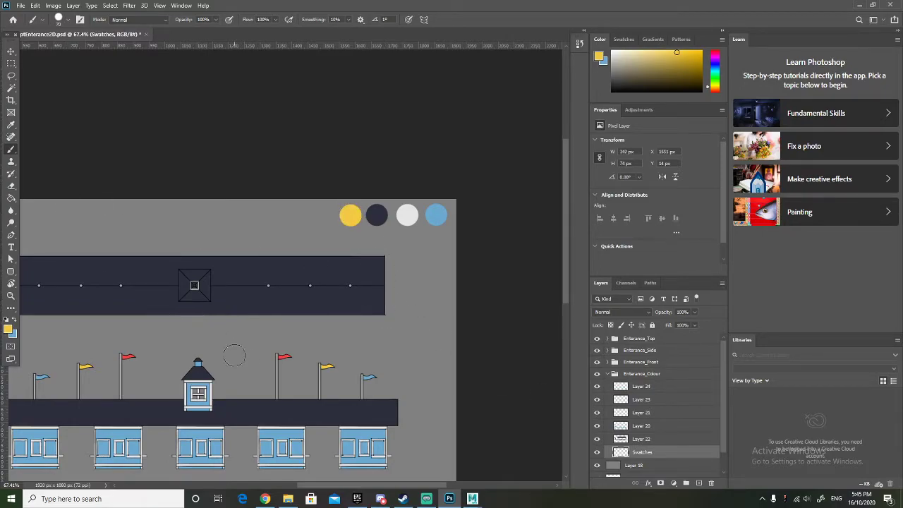
{"action": "left_click", "coordinate": [284, 355], "text": "alt"}
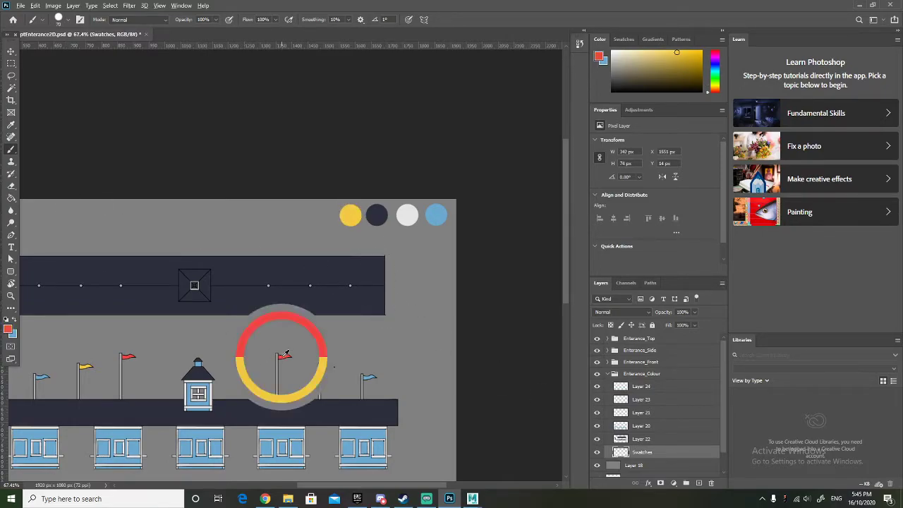
{"action": "left_click", "coordinate": [324, 215]}
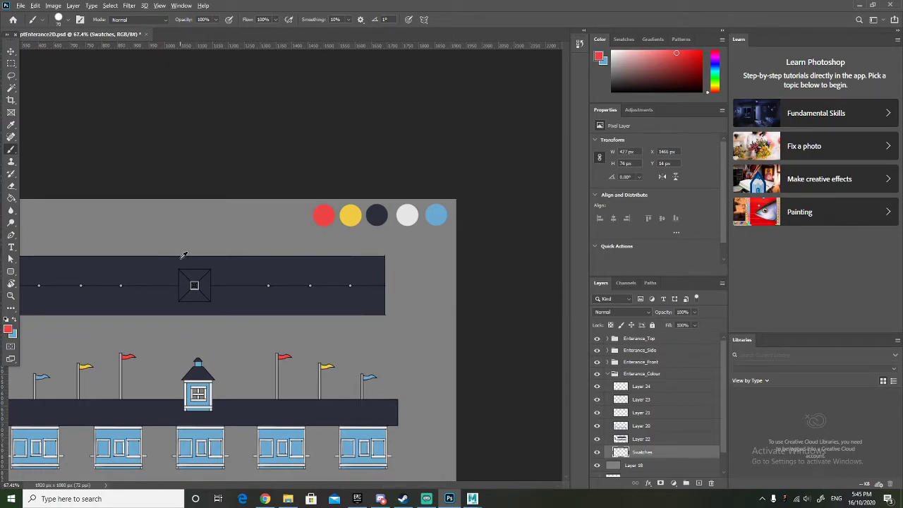
Reduce the brush to about 2 px for detail work at the top of the side-view tower's flagpole.
{"action": "scroll", "coordinate": [186, 256], "scroll_direction": "down", "scroll_amount": 3}
{"action": "scroll", "coordinate": [169, 279], "scroll_direction": "up", "scroll_amount": 2}
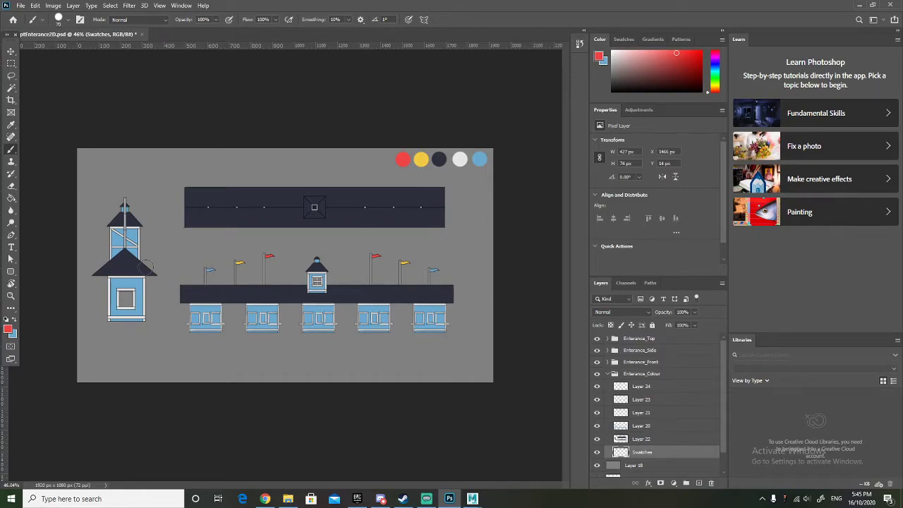
{"action": "scroll", "coordinate": [124, 275], "scroll_direction": "up", "scroll_amount": 3}
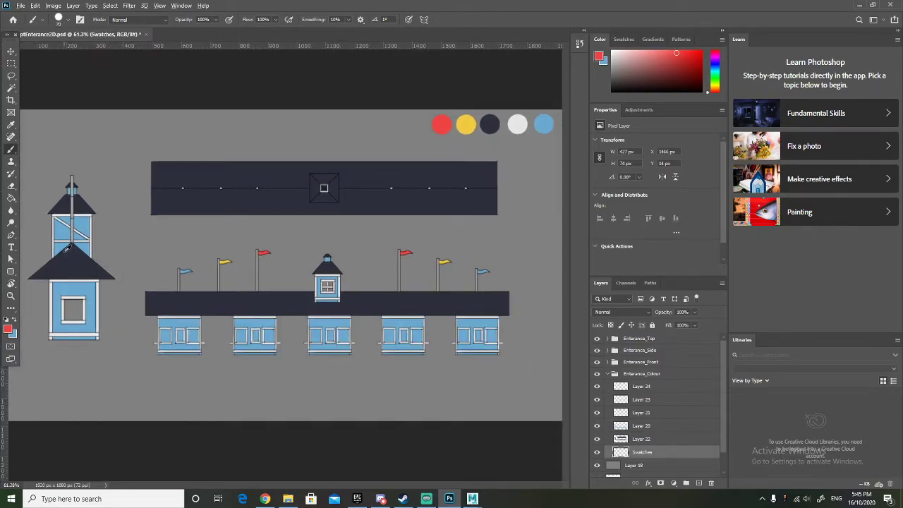
{"action": "scroll", "coordinate": [71, 246], "scroll_direction": "up", "scroll_amount": 5}
{"action": "scroll", "coordinate": [73, 244], "scroll_direction": "down", "scroll_amount": 3}
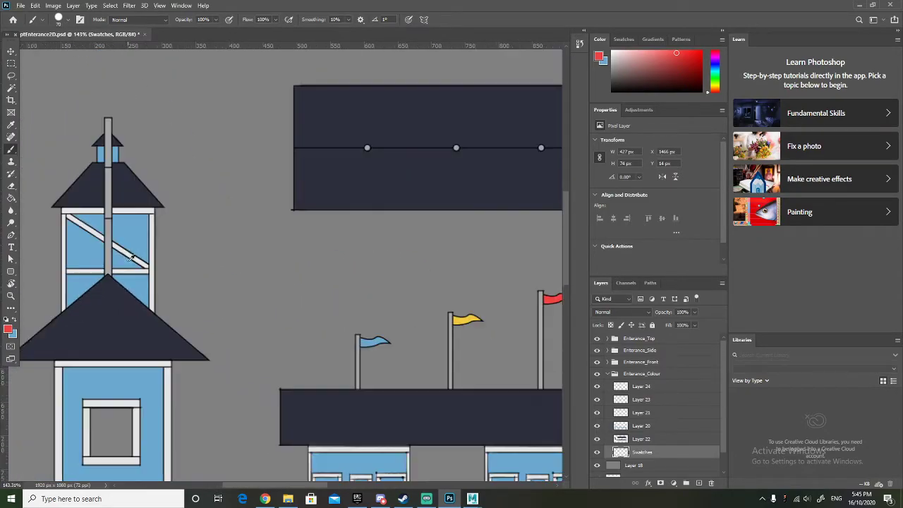
{"action": "scroll", "coordinate": [369, 324], "scroll_direction": "down", "scroll_amount": 1}
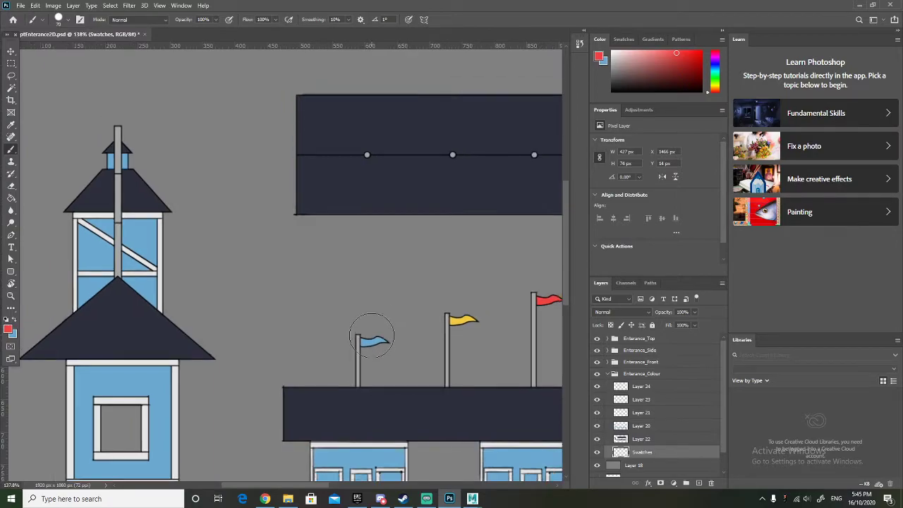
{"action": "scroll", "coordinate": [134, 159], "scroll_direction": "left", "scroll_amount": 1}
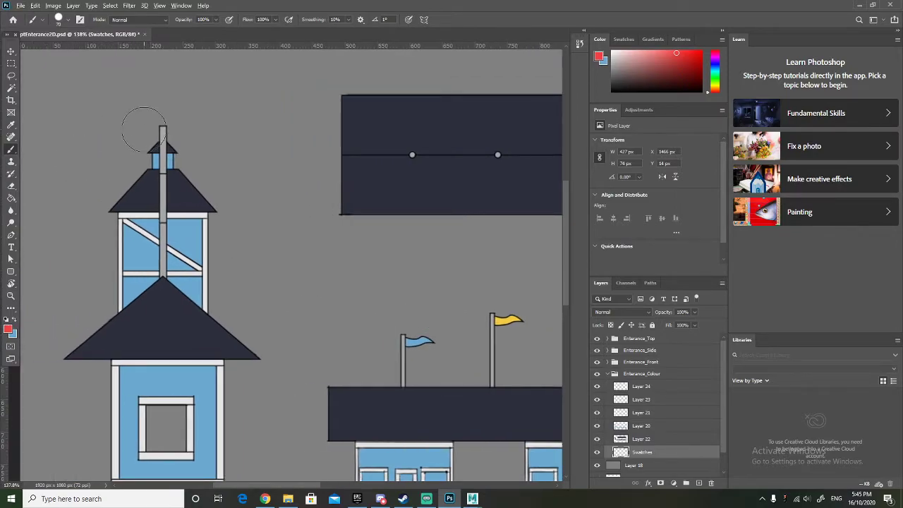
{"action": "scroll", "coordinate": [141, 148], "scroll_direction": "up", "scroll_amount": 3}
{"action": "scroll", "coordinate": [154, 130], "scroll_direction": "up", "scroll_amount": 1}
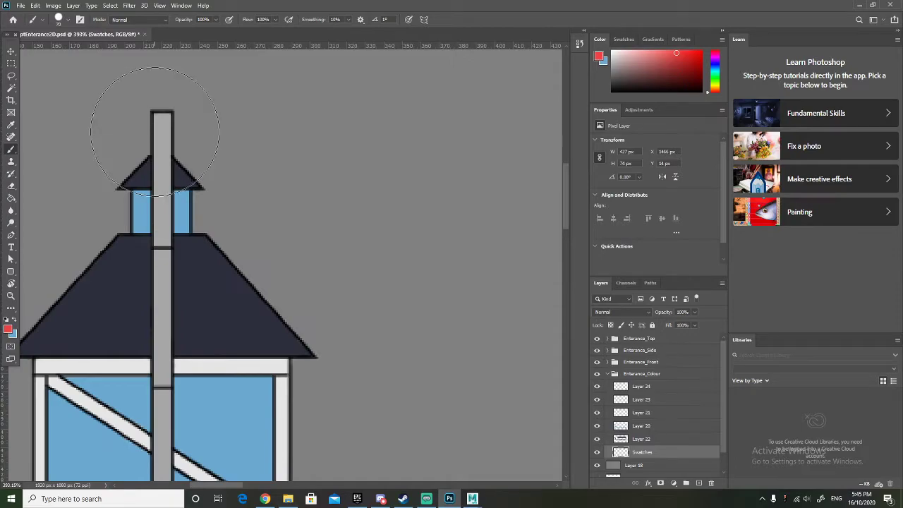
{"action": "key", "text": "bracketleft"}
{"action": "key", "text": "bracketleft"}
{"action": "key", "text": "bracketleft"}
{"action": "key", "text": "bracketleft"}
{"action": "key", "text": "bracketleft"}
{"action": "key", "text": "bracketleft"}
{"action": "key", "text": "bracketleft"}
{"action": "key", "text": "bracketleft"}
{"action": "key", "text": "bracketleft"}
{"action": "key", "text": "bracketleft"}
{"action": "key", "text": "bracketleft"}
{"action": "key", "text": "bracketleft"}
{"action": "key", "text": "bracketleft"}
{"action": "key", "text": "bracketleft"}
{"action": "key", "text": "bracketleft"}
{"action": "key", "text": "bracketleft"}
{"action": "key", "text": "bracketleft"}
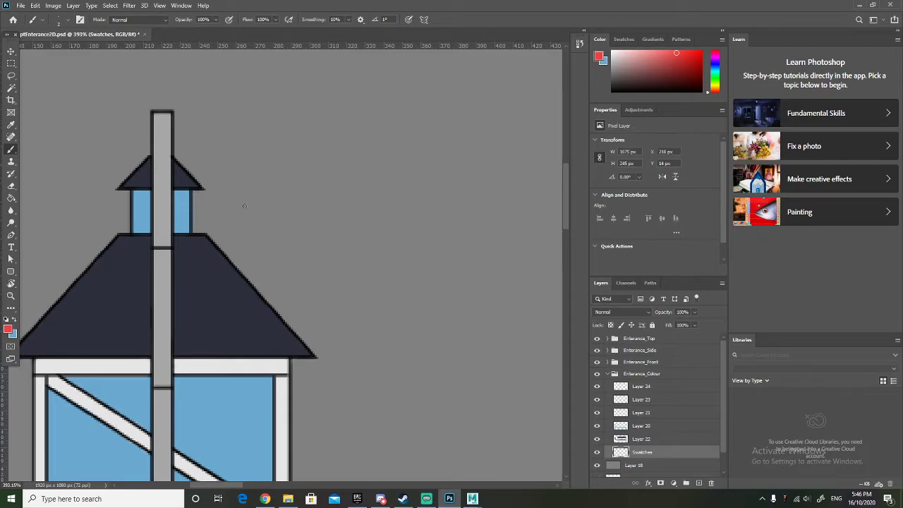
Try painting a red stroke down the upper part of the side-view flagpole on Layer 24.
{"action": "left_click", "coordinate": [660, 389]}
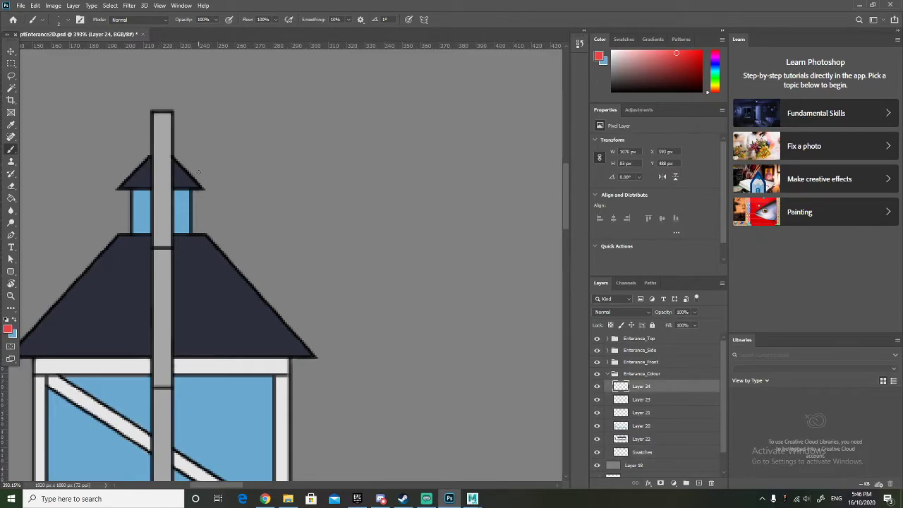
{"action": "left_click_drag", "start_coordinate": [161, 121], "coordinate": [163, 183]}
{"action": "key", "text": "ctrl+z"}
{"action": "scroll", "coordinate": [228, 200], "scroll_direction": "down", "scroll_amount": 2}
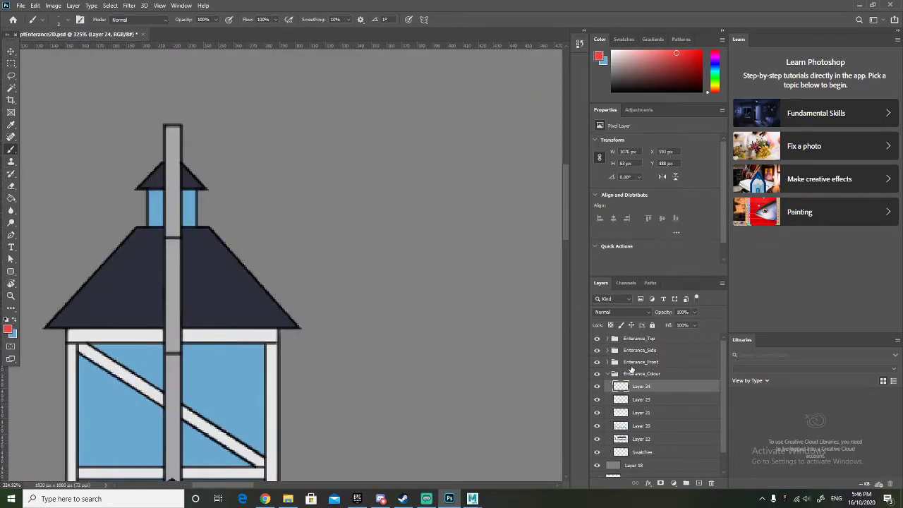
Expand the Enterance_Side group, make Layer 8 the active layer, and swap the foreground and background colours.
{"action": "left_click", "coordinate": [598, 361]}
{"action": "left_click", "coordinate": [598, 361]}
{"action": "left_click", "coordinate": [607, 350]}
{"action": "scroll", "coordinate": [659, 378], "scroll_direction": "down", "scroll_amount": 2}
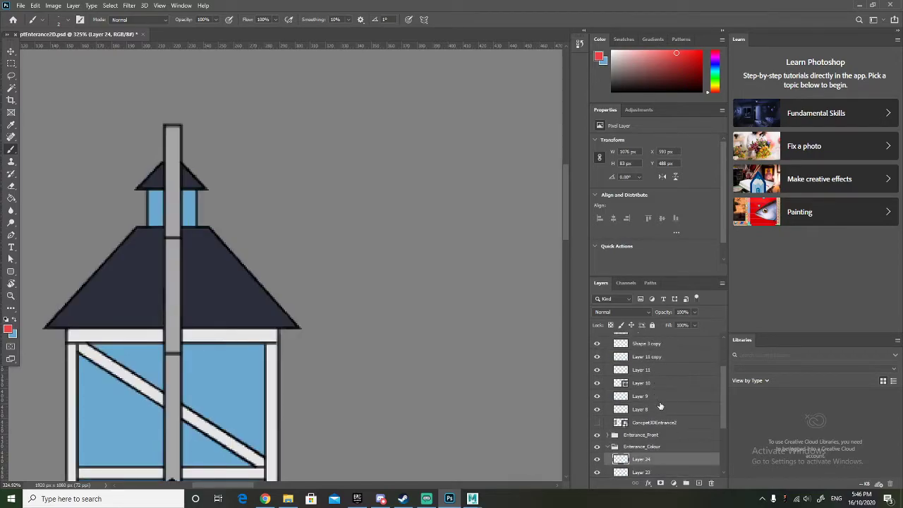
{"action": "left_click", "coordinate": [661, 410]}
{"action": "key", "text": "x"}
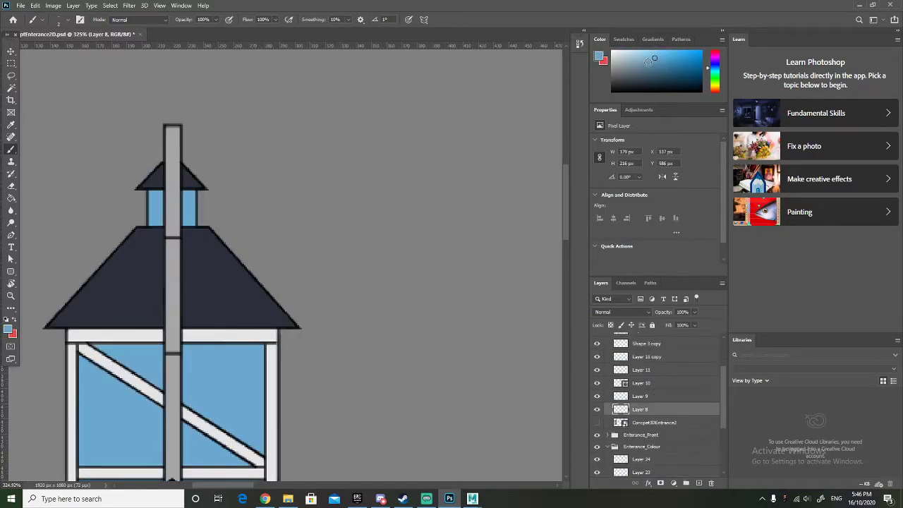
Try brushing a flag outline stroke by hand across the top of the side-view flagpole.
{"action": "left_click", "coordinate": [11, 235]}
{"action": "left_click", "coordinate": [11, 149]}
{"action": "left_click_drag", "start_coordinate": [183, 142], "coordinate": [177, 167]}
{"action": "key", "text": "ctrl+z"}
Start a Pen tool shape with its first anchor near the top of the side-view flagpole.
{"action": "left_click", "coordinate": [11, 235]}
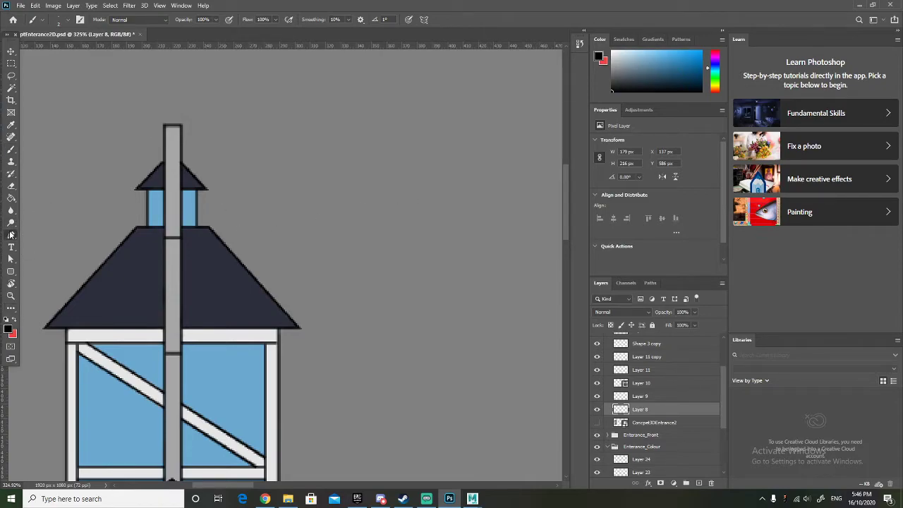
{"action": "left_click", "coordinate": [173, 135]}
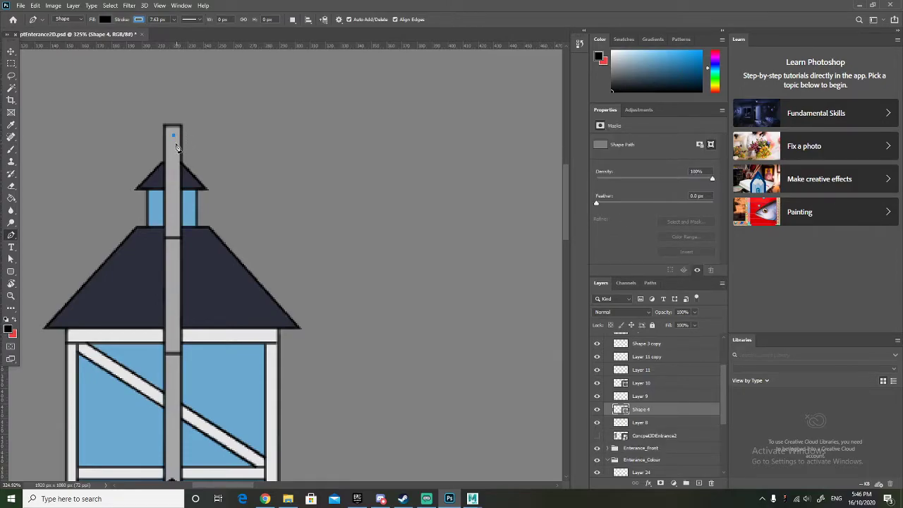
{"action": "left_click_drag", "start_coordinate": [168, 145], "coordinate": [147, 148]}
{"action": "key", "text": "ctrl+z"}
Give the pen shape a black stroke 1.22 px wide and no fill.
{"action": "left_click", "coordinate": [139, 19]}
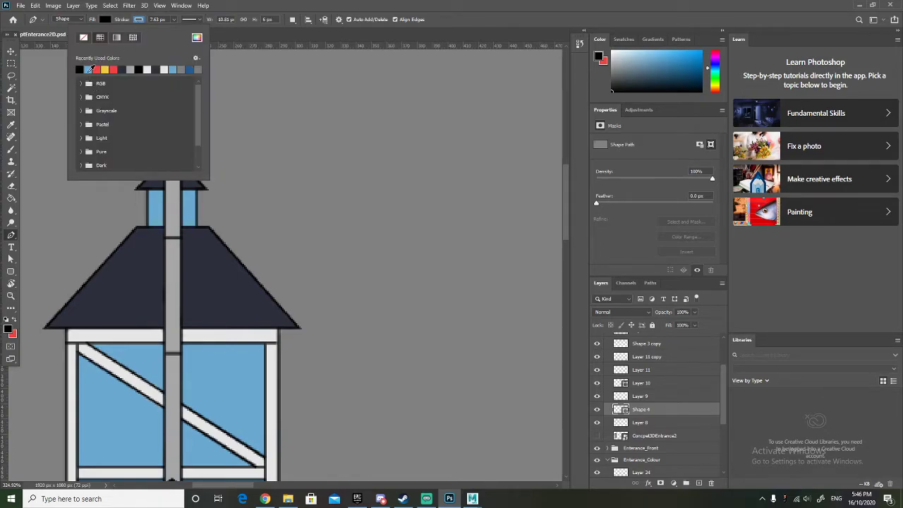
{"action": "left_click", "coordinate": [104, 19]}
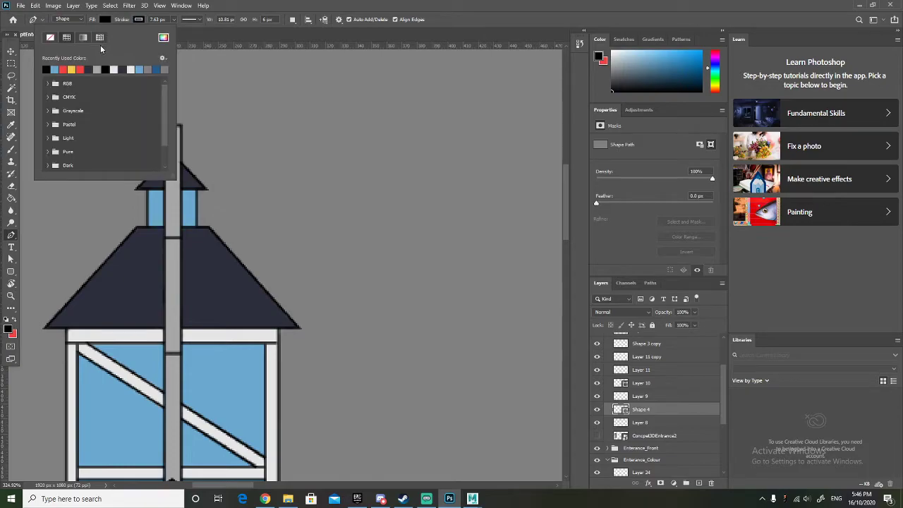
{"action": "left_click", "coordinate": [50, 37]}
{"action": "left_click", "coordinate": [173, 20]}
{"action": "left_click", "coordinate": [173, 21]}
{"action": "left_click_drag", "start_coordinate": [173, 32], "coordinate": [165, 32]}
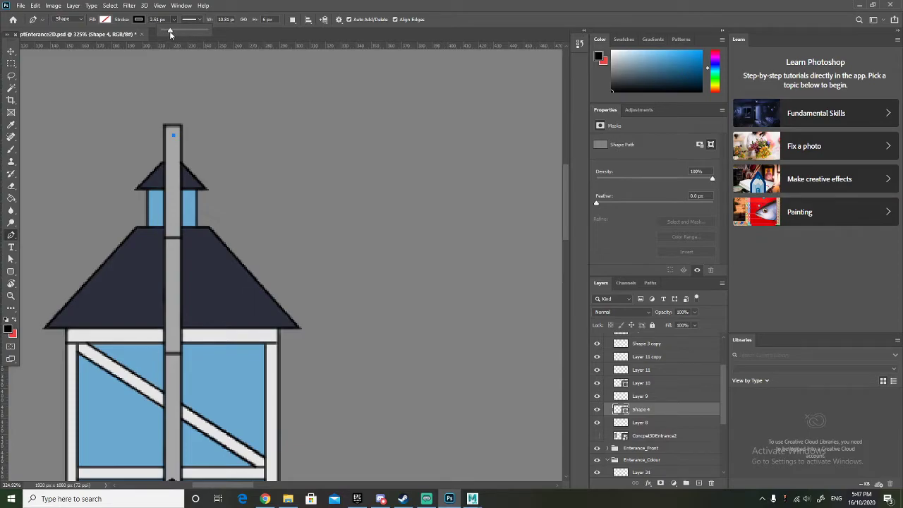
Draw a waving flag outline about 31 px wide and 21 px high across the side-view flagpole, just above the small roof.
{"action": "left_click", "coordinate": [192, 141]}
{"action": "key", "text": "ctrl+z"}
{"action": "mouse_move", "coordinate": [187, 139]}
{"action": "left_mouse_down"}
{"action": "mouse_move", "coordinate": [178, 153]}
{"action": "mouse_move", "coordinate": [143, 150]}
{"action": "mouse_move", "coordinate": [188, 155]}
{"action": "left_mouse_up"}
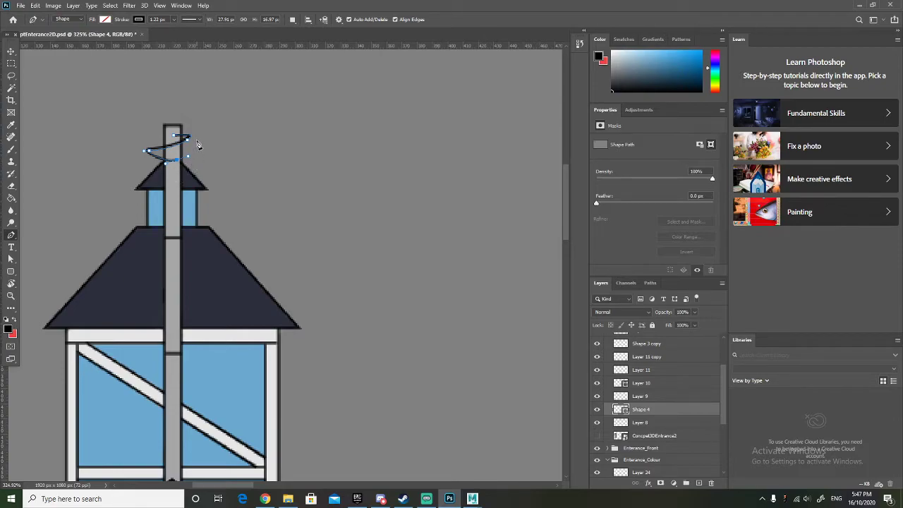
{"action": "left_click_drag", "start_coordinate": [191, 151], "coordinate": [180, 137]}
{"action": "scroll", "coordinate": [183, 173], "scroll_direction": "up", "scroll_amount": 2}
{"action": "scroll", "coordinate": [183, 173], "scroll_direction": "down", "scroll_amount": 2}
{"action": "left_click_drag", "start_coordinate": [175, 160], "coordinate": [197, 166]}
{"action": "left_click_drag", "start_coordinate": [197, 170], "coordinate": [195, 165]}
Try closing the flag outline from its lower right corner up to the top fold.
{"action": "scroll", "coordinate": [194, 157], "scroll_direction": "up", "scroll_amount": 5}
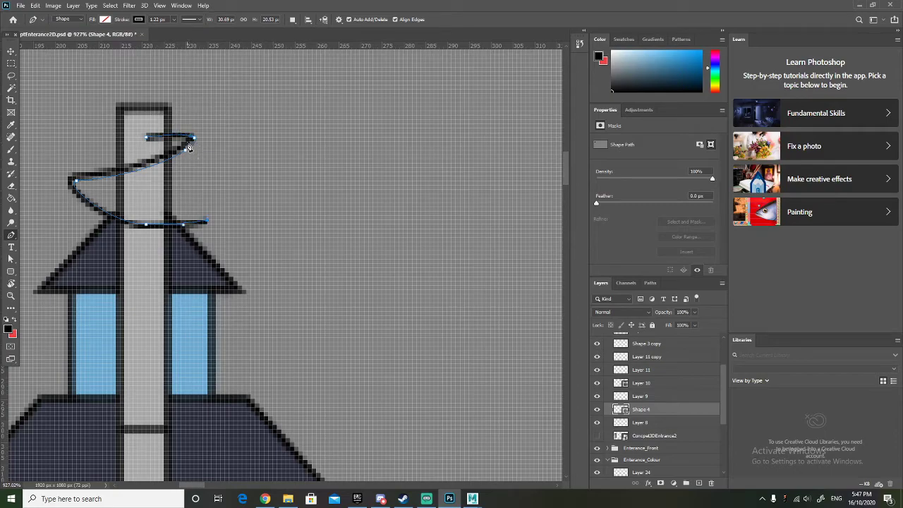
{"action": "left_click", "coordinate": [188, 144]}
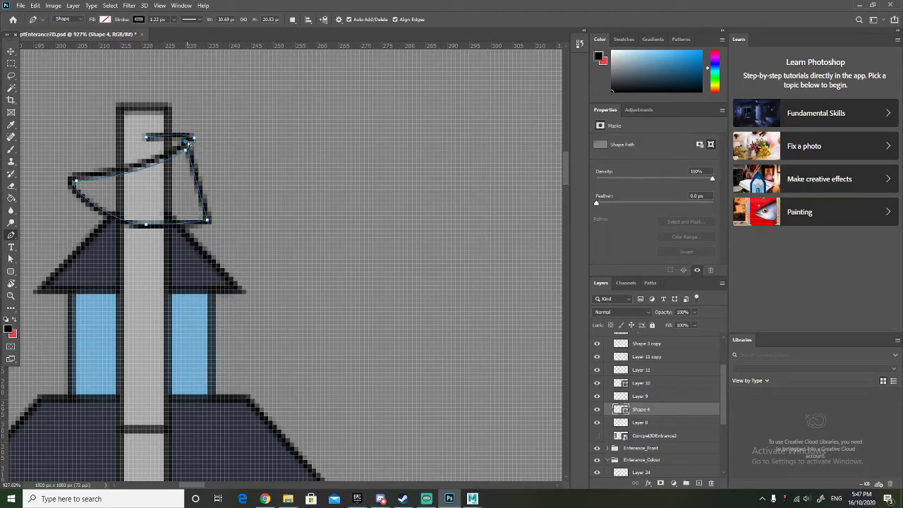
{"action": "key", "text": "ctrl+z"}
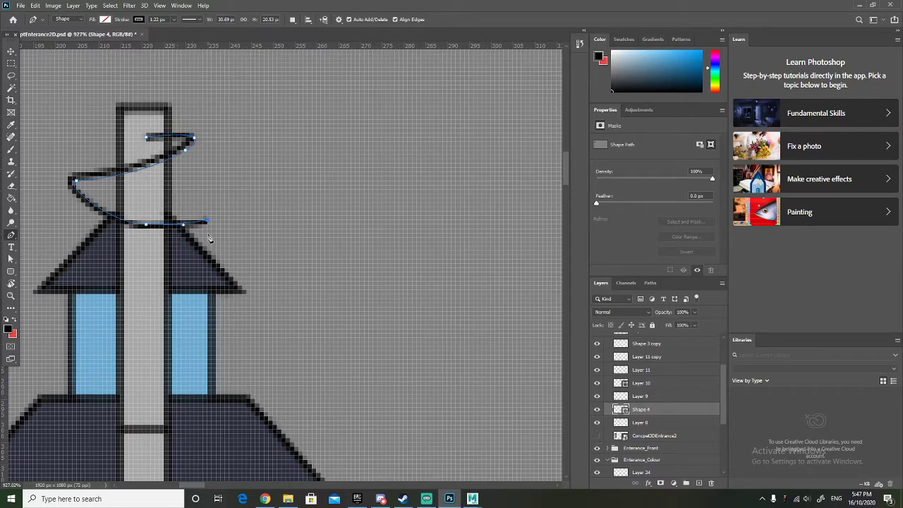
{"action": "left_click_drag", "start_coordinate": [146, 237], "coordinate": [111, 241]}
{"action": "key", "text": "ctrl+z"}
{"action": "left_click_drag", "start_coordinate": [196, 194], "coordinate": [184, 195]}
{"action": "left_click", "coordinate": [189, 141]}
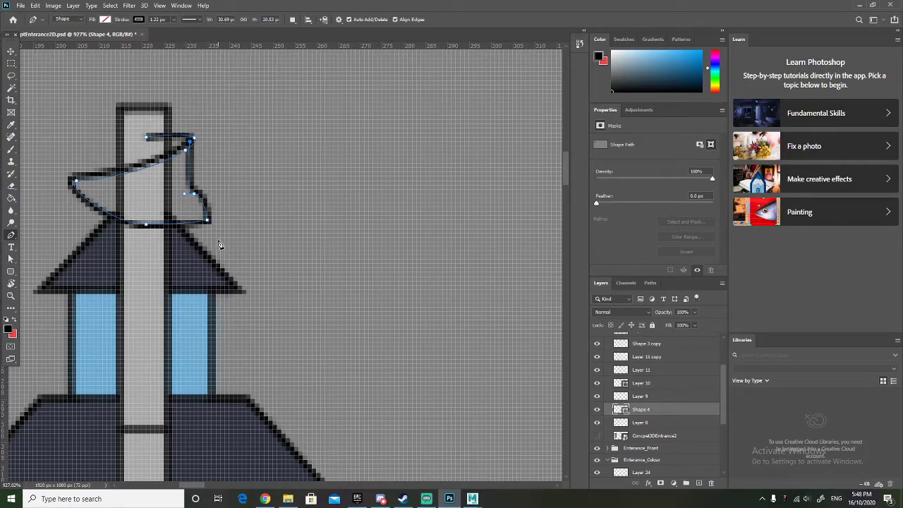
{"action": "key", "text": "ctrl+z"}
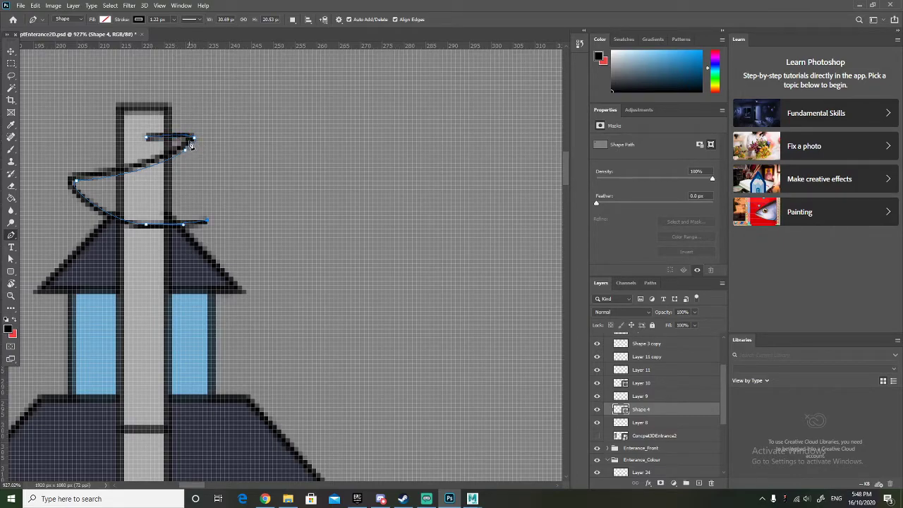
Curve the flag's right edge up from its lower corner to the top fold and continue the path along the fold.
{"action": "left_click_drag", "start_coordinate": [189, 144], "coordinate": [164, 136]}
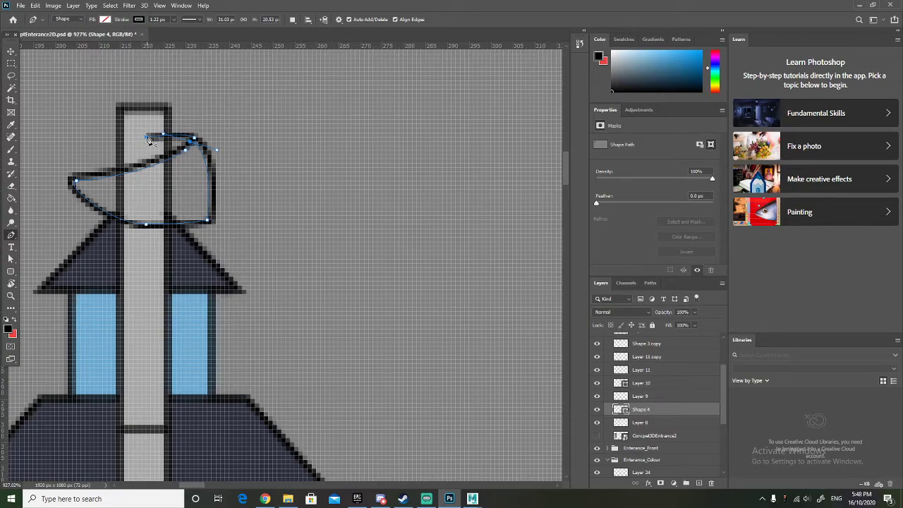
{"action": "key", "text": "ctrl+z"}
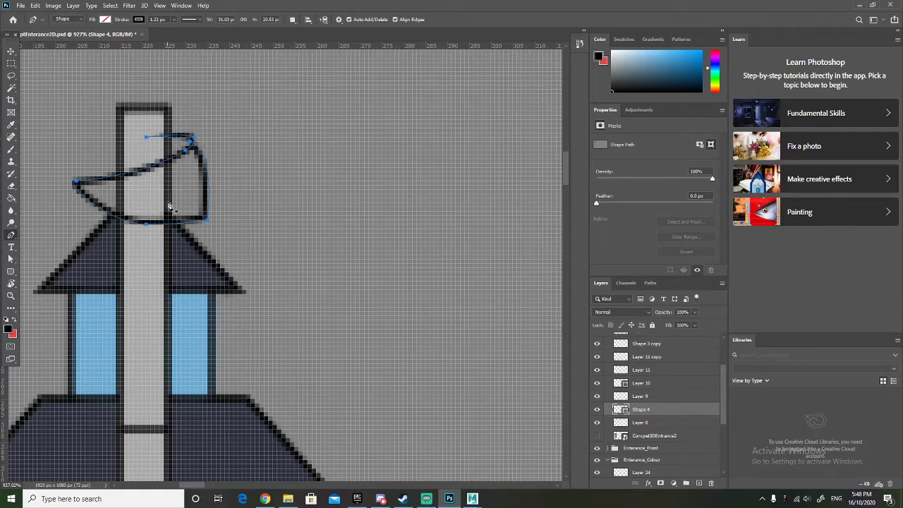
{"action": "left_click_drag", "start_coordinate": [181, 142], "coordinate": [167, 164]}
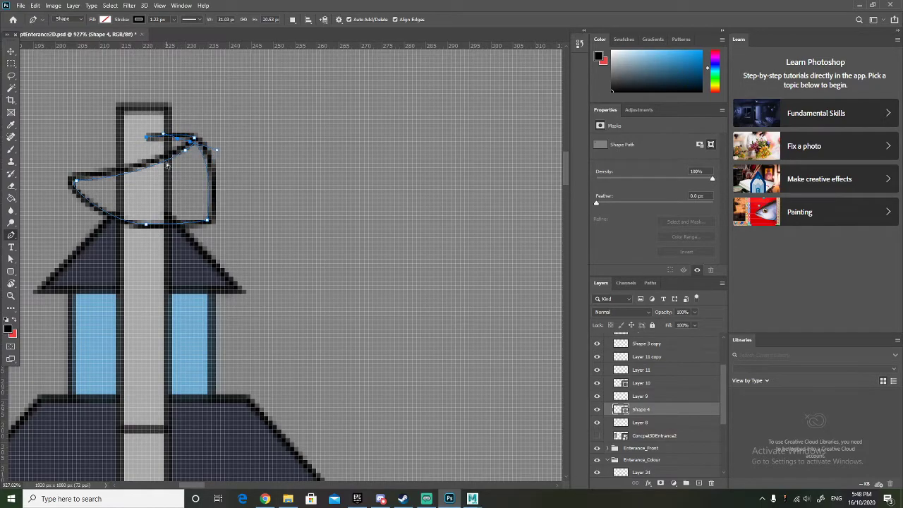
On a new layer above Shape 4, brush a short vertical black line closing the flag's folded corner.
{"action": "left_click", "coordinate": [11, 64]}
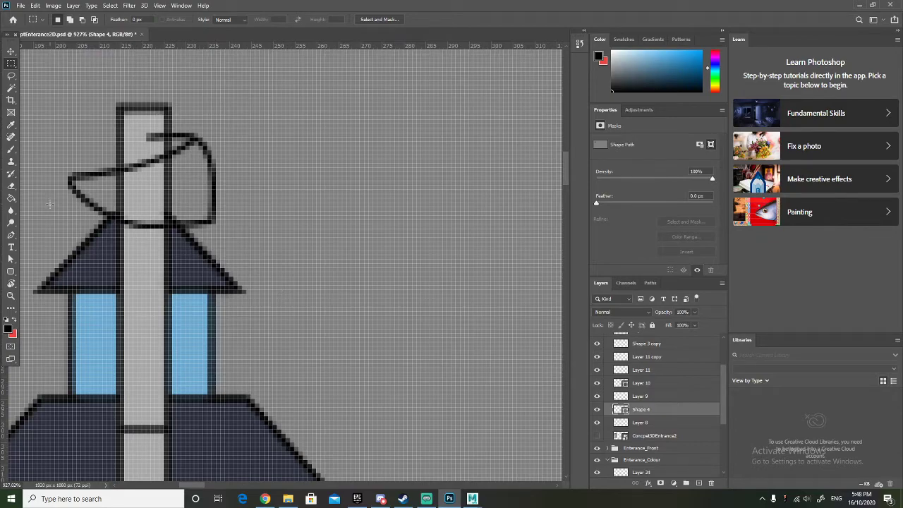
{"action": "left_click", "coordinate": [11, 149]}
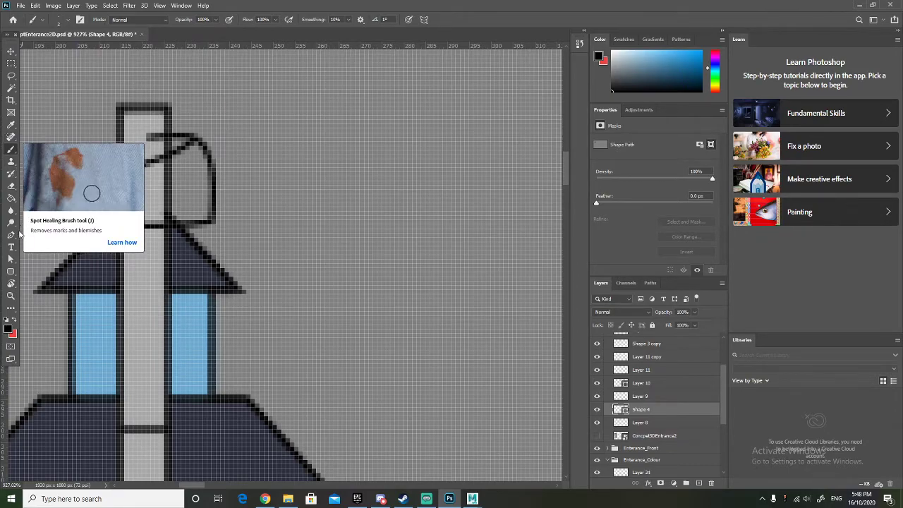
{"action": "left_click", "coordinate": [699, 483]}
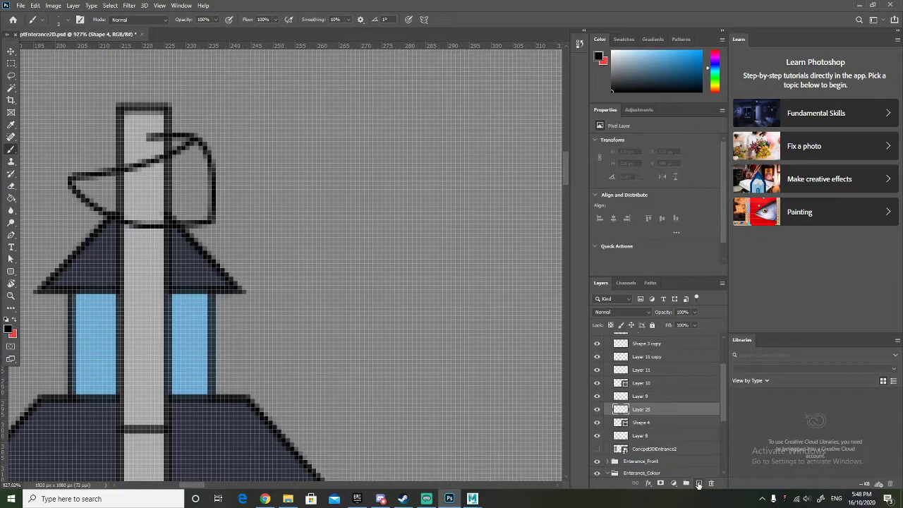
{"action": "left_click_drag", "start_coordinate": [150, 137], "coordinate": [151, 159]}
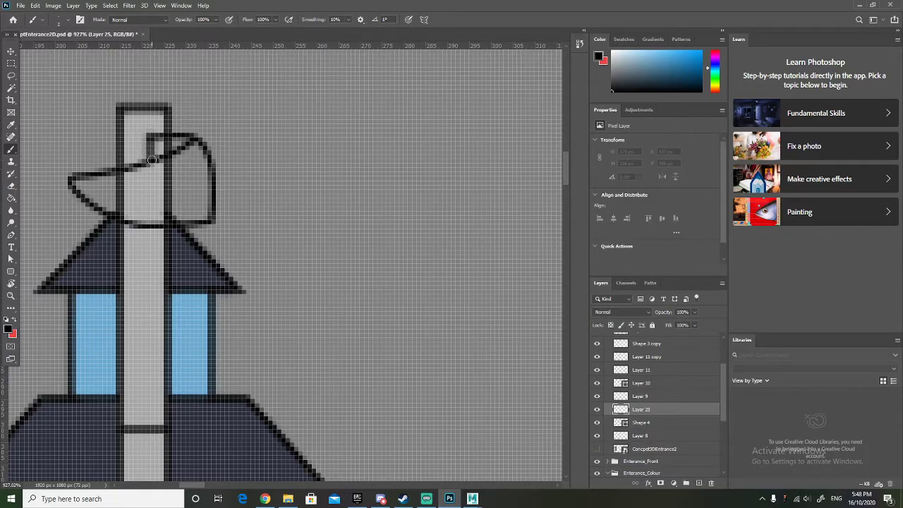
Rasterize the Shape 4 layer that holds the flag outline.
{"action": "scroll", "coordinate": [332, 194], "scroll_direction": "down", "scroll_amount": 4}
{"action": "scroll", "coordinate": [332, 195], "scroll_direction": "down", "scroll_amount": 1}
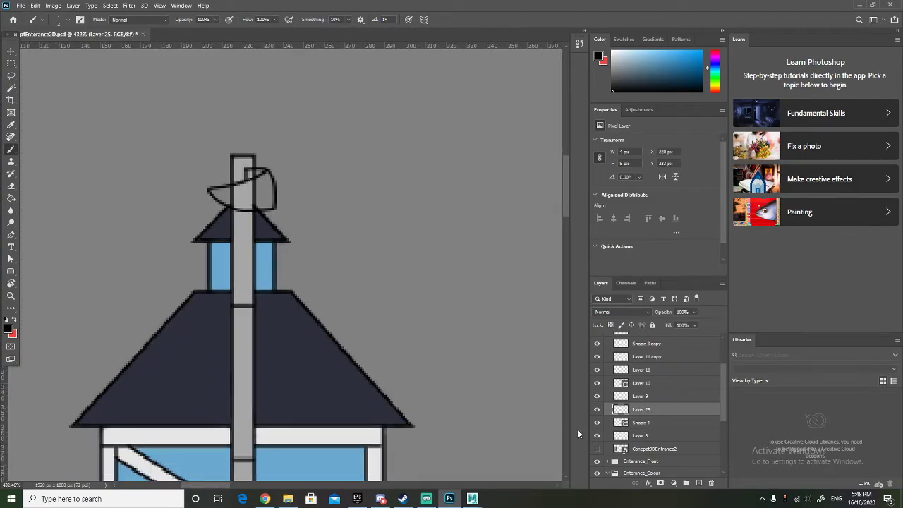
{"action": "scroll", "coordinate": [237, 202], "scroll_direction": "up", "scroll_amount": 1}
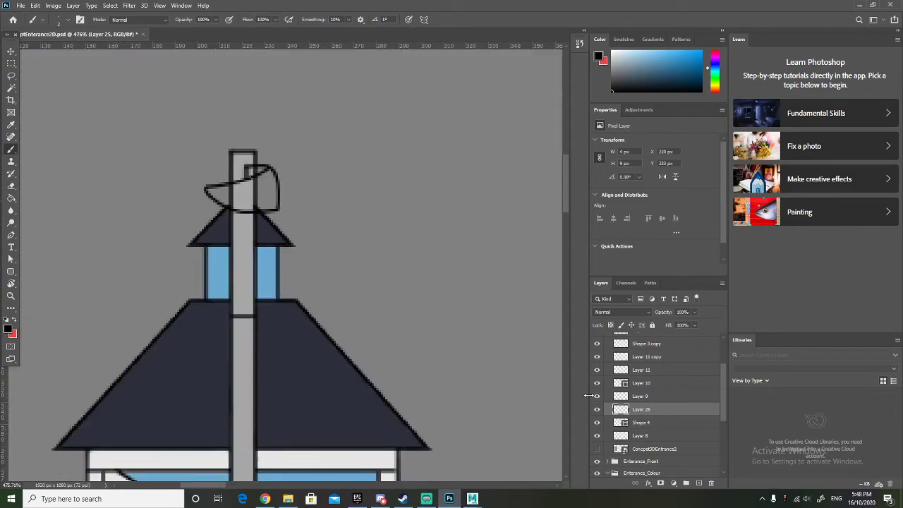
{"action": "left_click", "coordinate": [656, 422]}
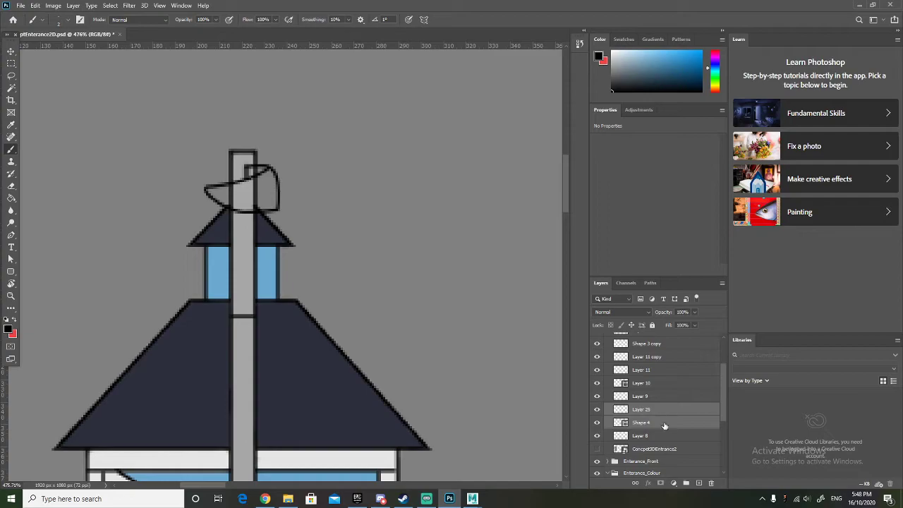
{"action": "right_click", "coordinate": [666, 430]}
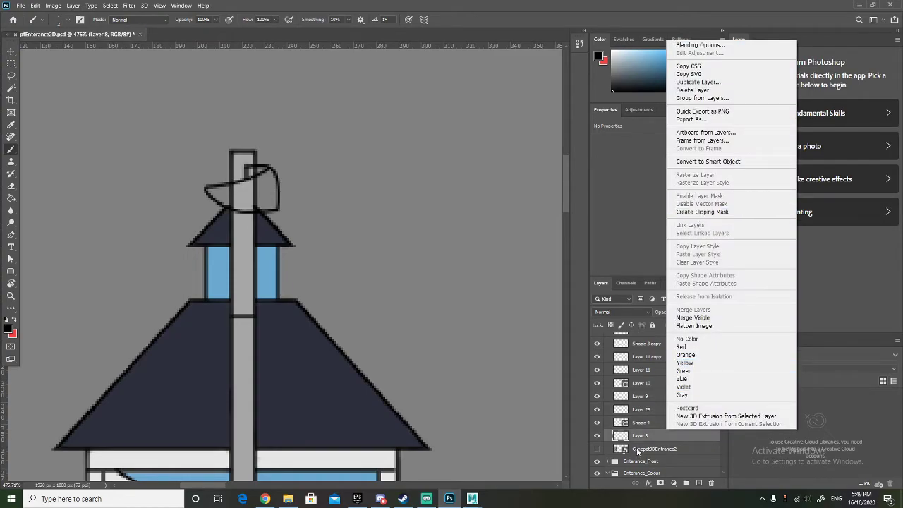
{"action": "left_click", "coordinate": [646, 441]}
{"action": "left_click", "coordinate": [654, 423]}
{"action": "right_click", "coordinate": [658, 423]}
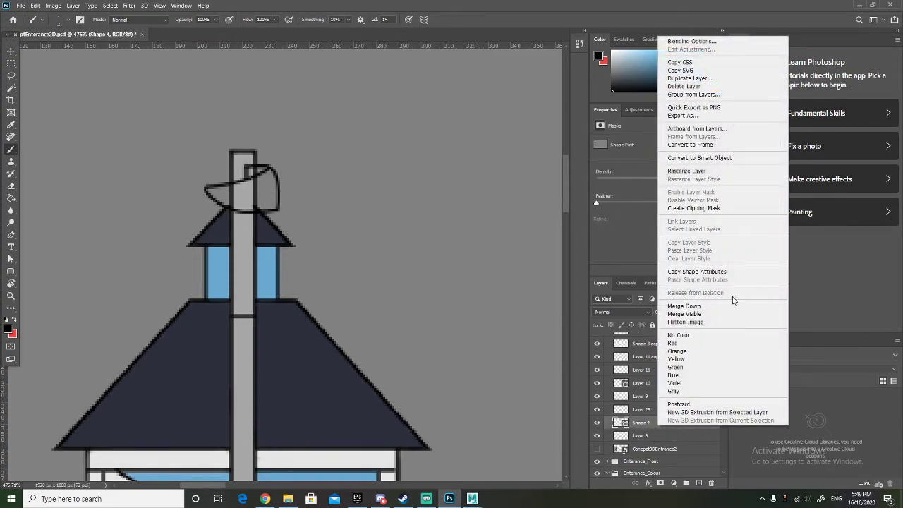
{"action": "left_click", "coordinate": [716, 173]}
Merge the rasterized Shape 4 layer with Layer 25 into one layer.
{"action": "left_click", "coordinate": [645, 409], "text": "shift"}
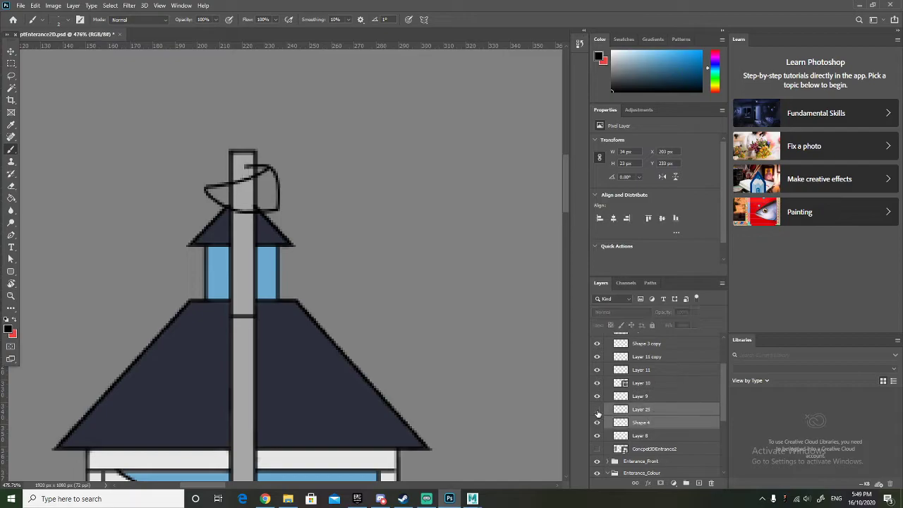
{"action": "right_click", "coordinate": [674, 409]}
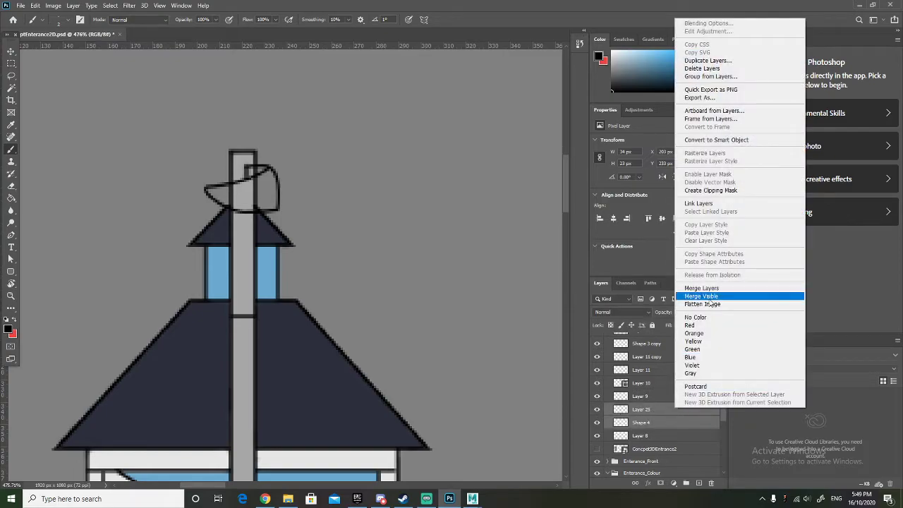
{"action": "left_click", "coordinate": [701, 288]}
Rename the merged flag outline layer as Flag.
{"action": "scroll", "coordinate": [635, 374], "scroll_direction": "down", "scroll_amount": 3}
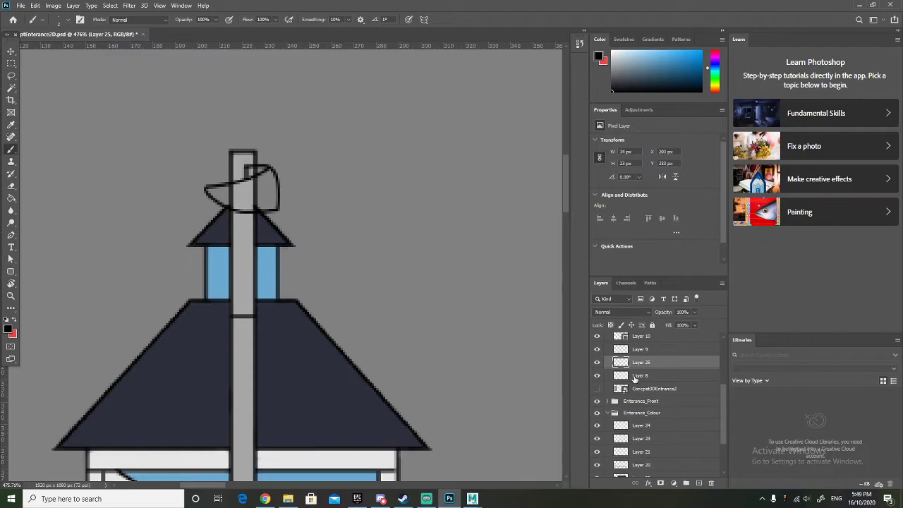
{"action": "scroll", "coordinate": [635, 378], "scroll_direction": "up", "scroll_amount": 2}
{"action": "double_click", "coordinate": [643, 385]}
{"action": "type", "text": "Flag"}
{"action": "key", "text": "Return"}
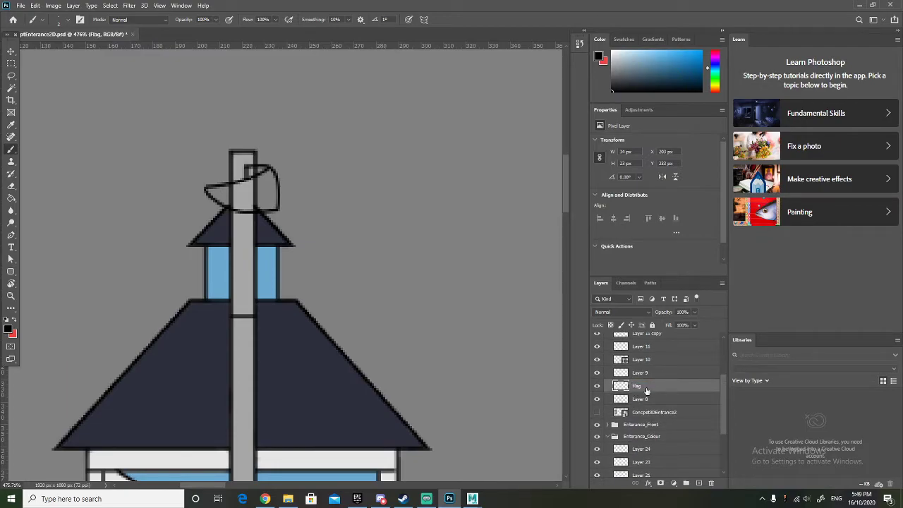
{"action": "scroll", "coordinate": [367, 286], "scroll_direction": "down", "scroll_amount": 3}
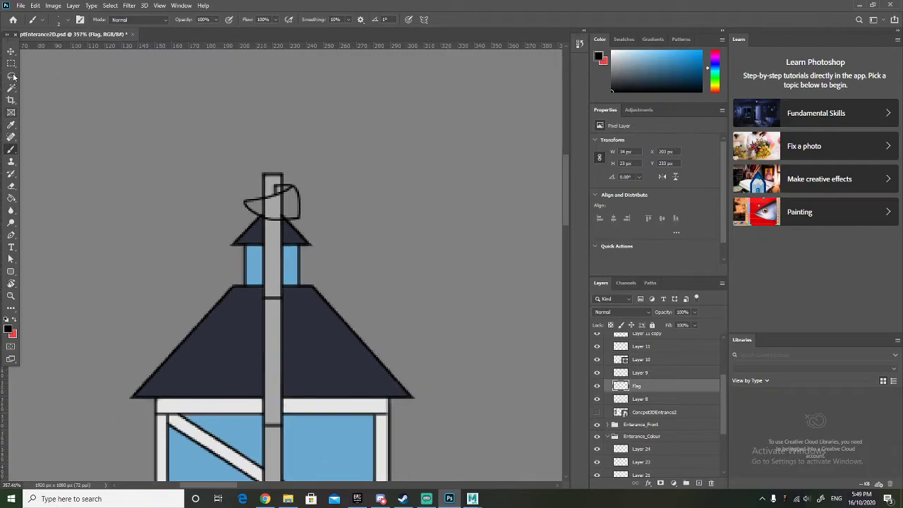
{"action": "left_click", "coordinate": [11, 63]}
{"action": "mouse_move", "coordinate": [208, 168]}
{"action": "left_mouse_down"}
{"action": "mouse_move", "coordinate": [307, 196]}
{"action": "mouse_move", "coordinate": [323, 227]}
{"action": "left_mouse_up"}
{"action": "left_click_drag", "start_coordinate": [208, 167], "coordinate": [219, 175]}
{"action": "key", "text": "v"}
{"action": "left_click_drag", "start_coordinate": [295, 191], "coordinate": [295, 213]}
{"action": "left_click", "coordinate": [10, 62]}
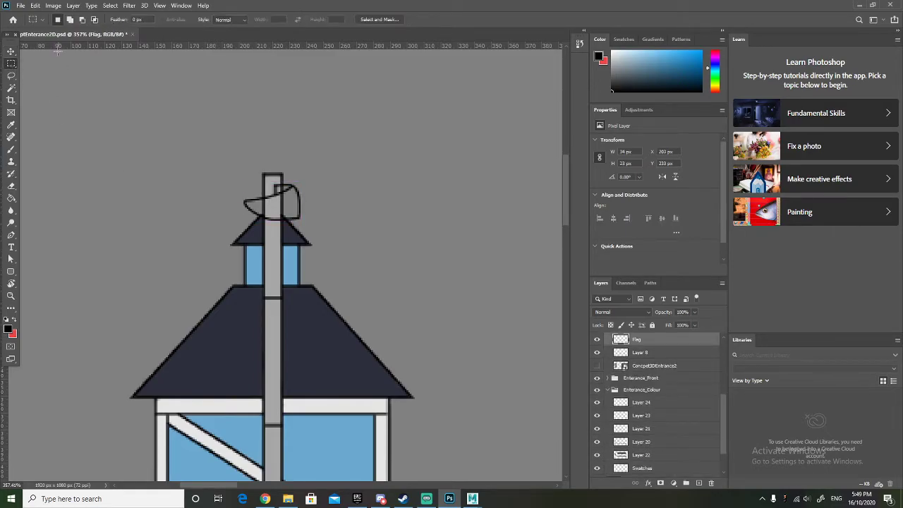
Duplicate the flag twice straight down the pole, placing the copies at about Y 309 px and Y 385 px.
{"action": "left_click", "coordinate": [11, 52]}
{"action": "left_click_drag", "start_coordinate": [304, 212], "coordinate": [308, 343]}
{"action": "scroll", "coordinate": [307, 343], "scroll_direction": "down", "scroll_amount": 3}
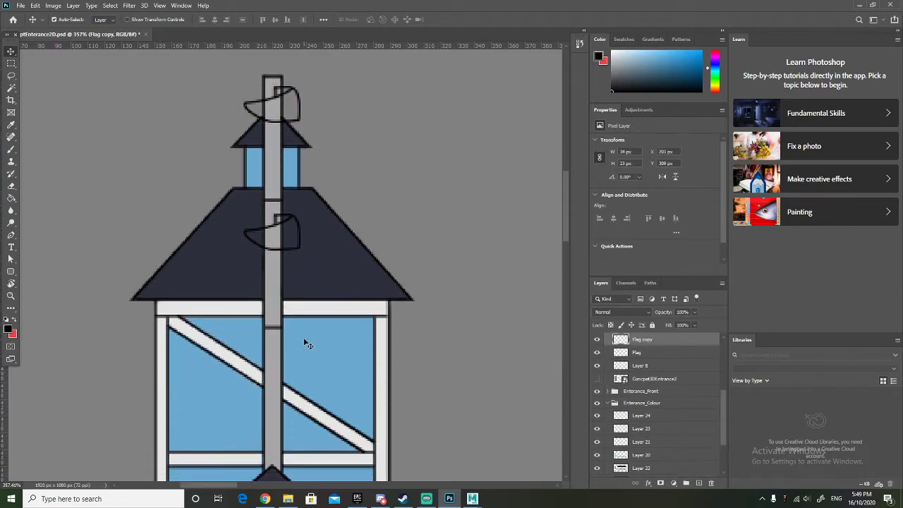
{"action": "left_click_drag", "start_coordinate": [299, 245], "coordinate": [299, 363]}
{"action": "key", "text": "ctrl+z"}
{"action": "scroll", "coordinate": [402, 319], "scroll_direction": "down", "scroll_amount": 3}
{"action": "scroll", "coordinate": [402, 319], "scroll_direction": "up", "scroll_amount": 4}
{"action": "scroll", "coordinate": [656, 395], "scroll_direction": "up", "scroll_amount": 1}
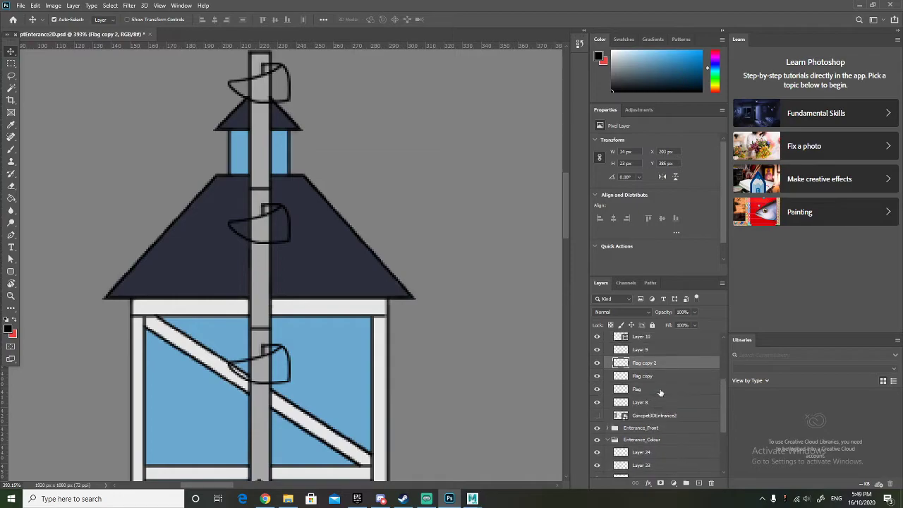
Toggle the visibility of the Enterance_Side layers one by one to identify which holds the pole's outline.
{"action": "scroll", "coordinate": [658, 394], "scroll_direction": "down", "scroll_amount": 3}
{"action": "scroll", "coordinate": [639, 401], "scroll_direction": "up", "scroll_amount": 3}
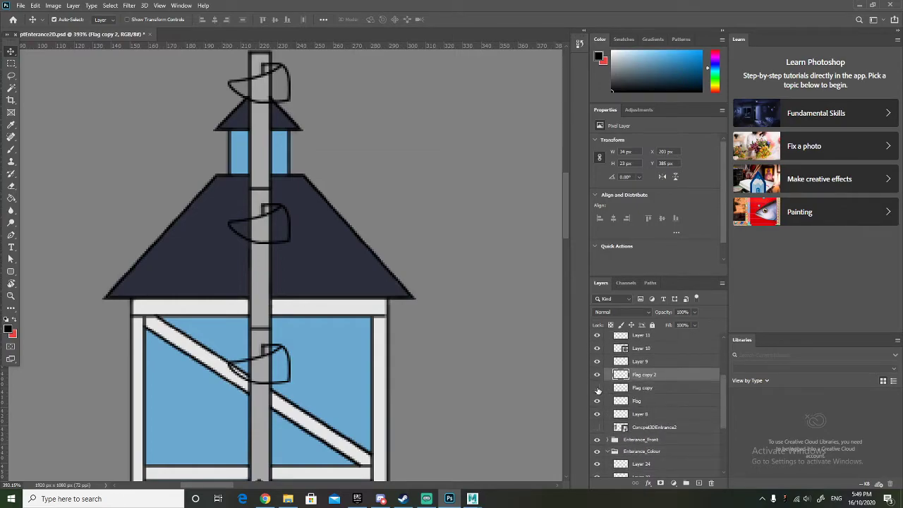
{"action": "scroll", "coordinate": [597, 390], "scroll_direction": "up", "scroll_amount": 2}
{"action": "left_click", "coordinate": [597, 355]}
{"action": "left_click", "coordinate": [598, 356]}
{"action": "left_click", "coordinate": [598, 369]}
{"action": "left_click", "coordinate": [597, 369]}
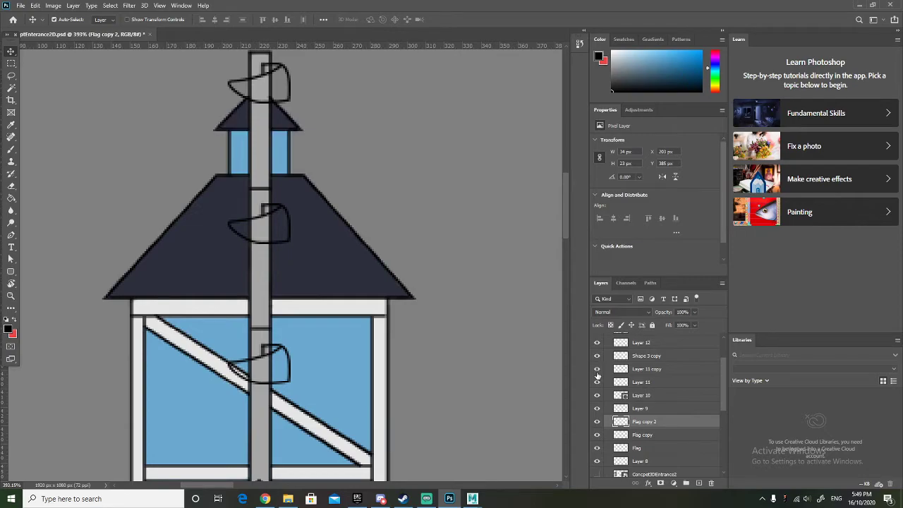
{"action": "left_click", "coordinate": [597, 355]}
{"action": "left_click", "coordinate": [596, 356]}
{"action": "scroll", "coordinate": [595, 361], "scroll_direction": "up", "scroll_amount": 1}
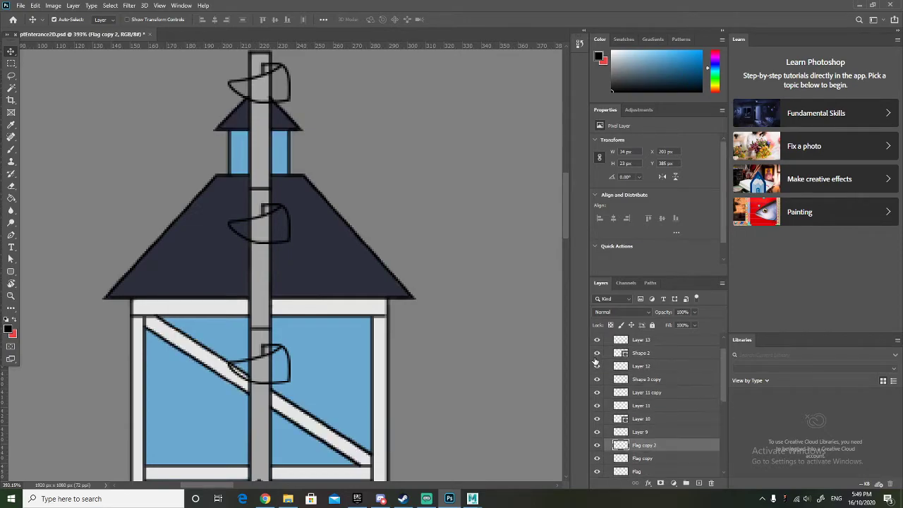
{"action": "left_click", "coordinate": [597, 366]}
{"action": "left_click", "coordinate": [597, 366]}
{"action": "scroll", "coordinate": [598, 367], "scroll_direction": "up", "scroll_amount": 1}
{"action": "left_click", "coordinate": [597, 362]}
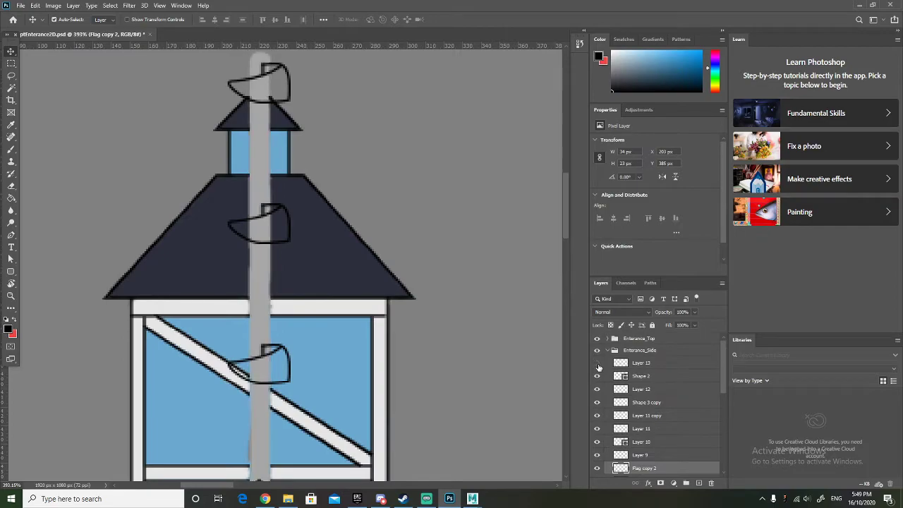
{"action": "left_click", "coordinate": [597, 362]}
On Layer 13, erase the pole's outline inside the lowest flag with a smaller eraser.
{"action": "left_click", "coordinate": [656, 364]}
{"action": "scroll", "coordinate": [277, 357], "scroll_direction": "up", "scroll_amount": 1}
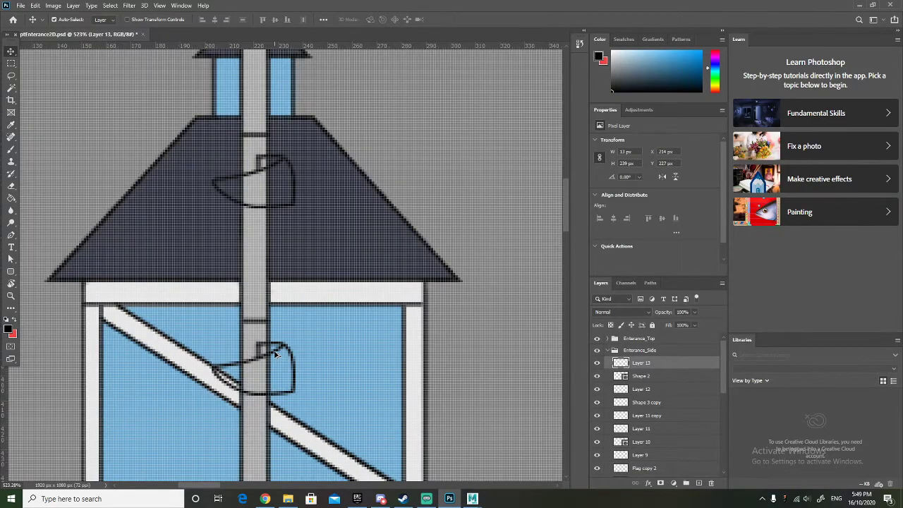
{"action": "scroll", "coordinate": [277, 353], "scroll_direction": "down", "scroll_amount": 1}
{"action": "scroll", "coordinate": [164, 292], "scroll_direction": "up", "scroll_amount": 1}
{"action": "scroll", "coordinate": [122, 289], "scroll_direction": "down", "scroll_amount": 1}
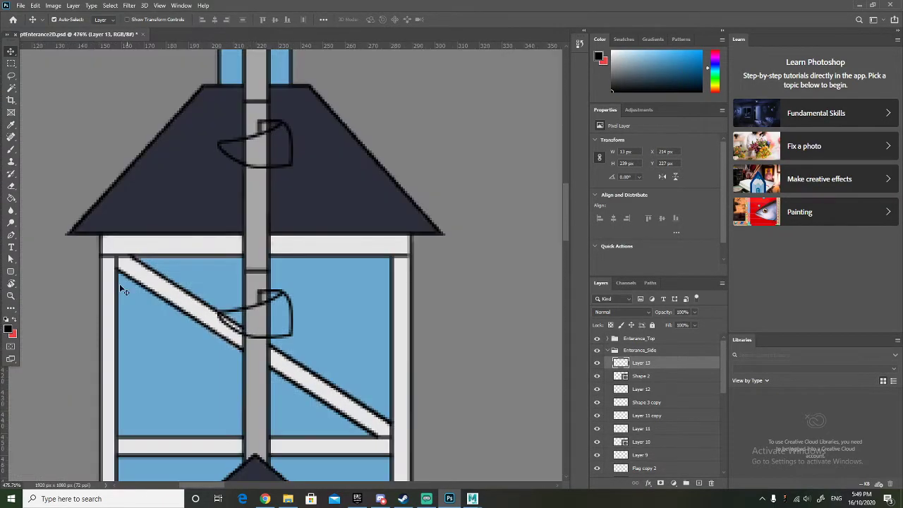
{"action": "left_click", "coordinate": [10, 185]}
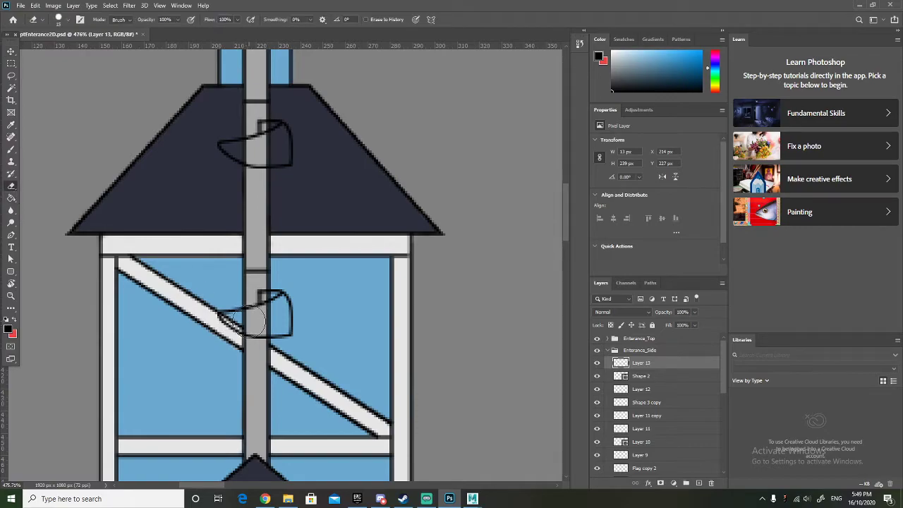
{"action": "mouse_move", "coordinate": [249, 321]}
{"action": "left_mouse_down"}
{"action": "mouse_move", "coordinate": [273, 311]}
{"action": "mouse_move", "coordinate": [272, 325]}
{"action": "mouse_move", "coordinate": [255, 325]}
{"action": "left_mouse_up"}
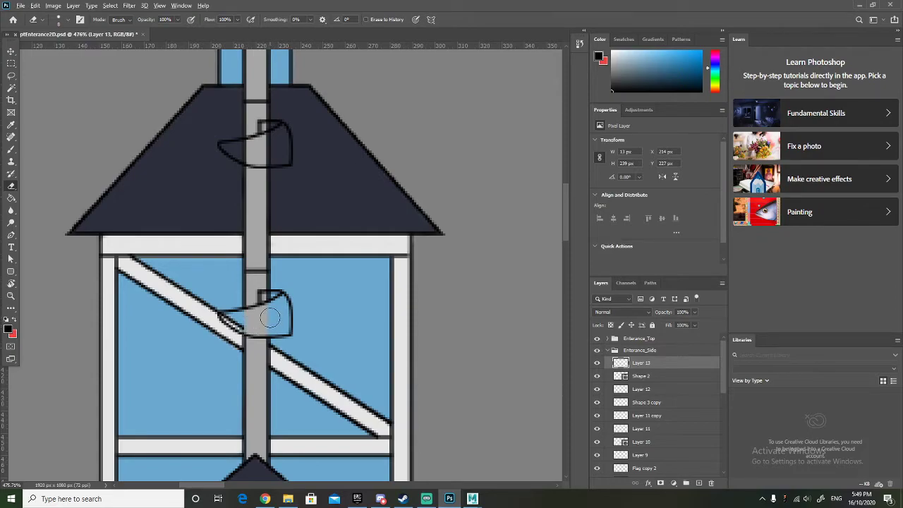
{"action": "scroll", "coordinate": [269, 320], "scroll_direction": "up", "scroll_amount": 1}
{"action": "scroll", "coordinate": [271, 329], "scroll_direction": "down", "scroll_amount": 1}
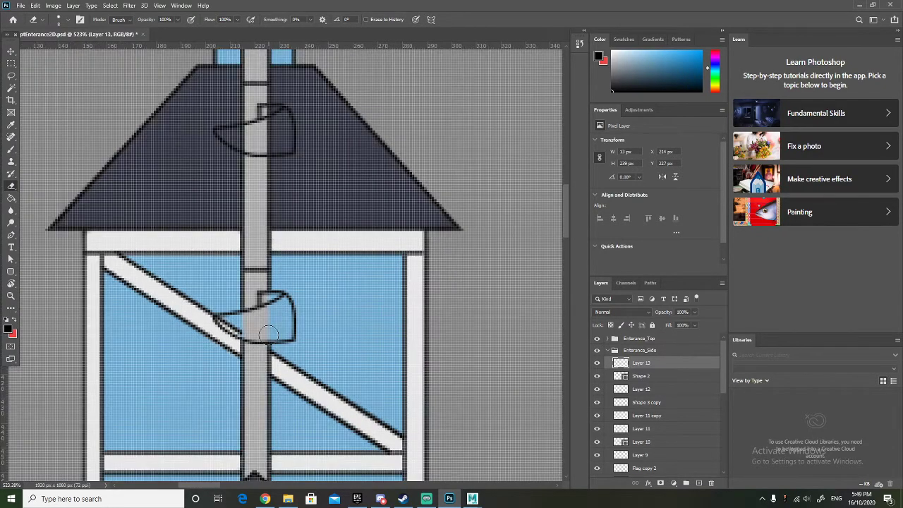
Erase the pole's outline inside the middle flag on Layer 13.
{"action": "scroll", "coordinate": [267, 334], "scroll_direction": "down", "scroll_amount": 1}
{"action": "scroll", "coordinate": [325, 321], "scroll_direction": "up", "scroll_amount": 3}
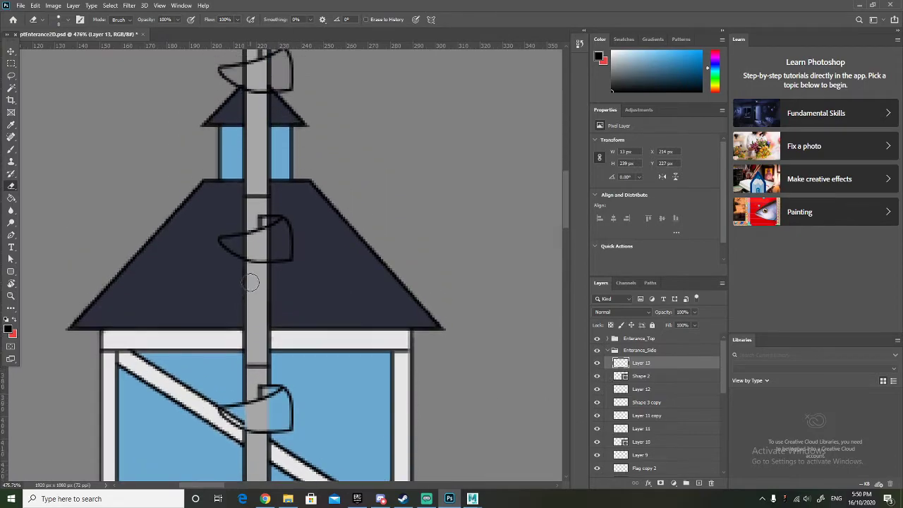
{"action": "mouse_move", "coordinate": [253, 247]}
{"action": "left_mouse_down"}
{"action": "mouse_move", "coordinate": [260, 254]}
{"action": "mouse_move", "coordinate": [270, 225]}
{"action": "mouse_move", "coordinate": [267, 247]}
{"action": "left_mouse_up"}
Erase the pole's outline inside the top flag on Layer 13.
{"action": "scroll", "coordinate": [265, 250], "scroll_direction": "up", "scroll_amount": 2}
{"action": "scroll", "coordinate": [263, 254], "scroll_direction": "up", "scroll_amount": 2}
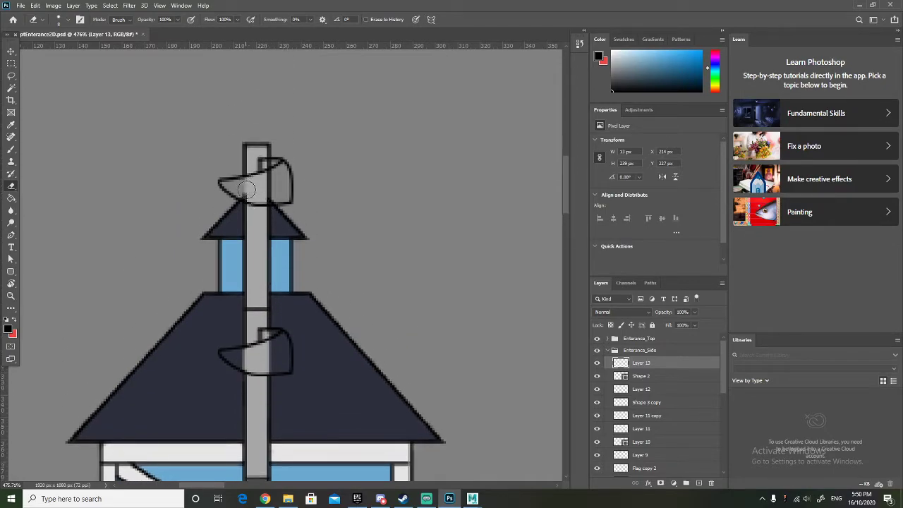
{"action": "mouse_move", "coordinate": [257, 192]}
{"action": "left_mouse_down"}
{"action": "mouse_move", "coordinate": [272, 188]}
{"action": "mouse_move", "coordinate": [270, 167]}
{"action": "left_mouse_up"}
Toggle the visibility of the Enterance_Side layers to find the small roof's outline, and select Layer 11 copy.
{"action": "scroll", "coordinate": [276, 212], "scroll_direction": "down", "scroll_amount": 1}
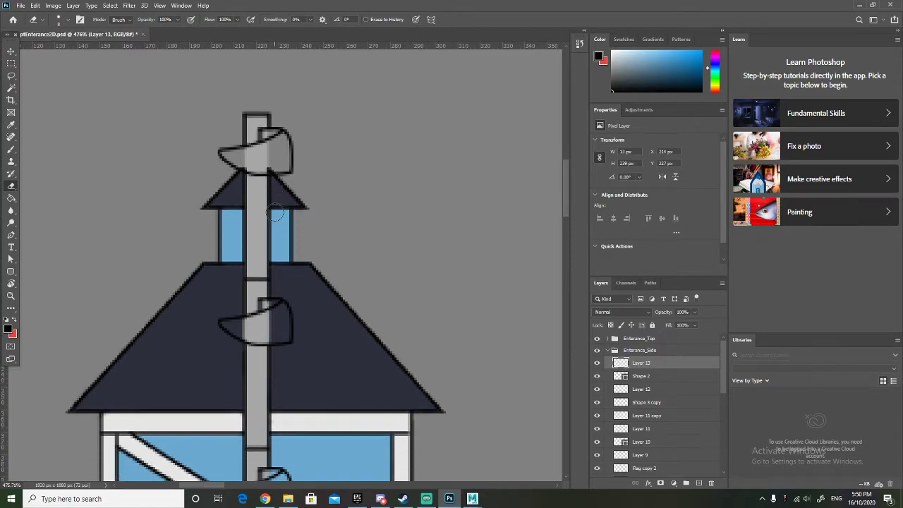
{"action": "scroll", "coordinate": [604, 379], "scroll_direction": "down", "scroll_amount": 1}
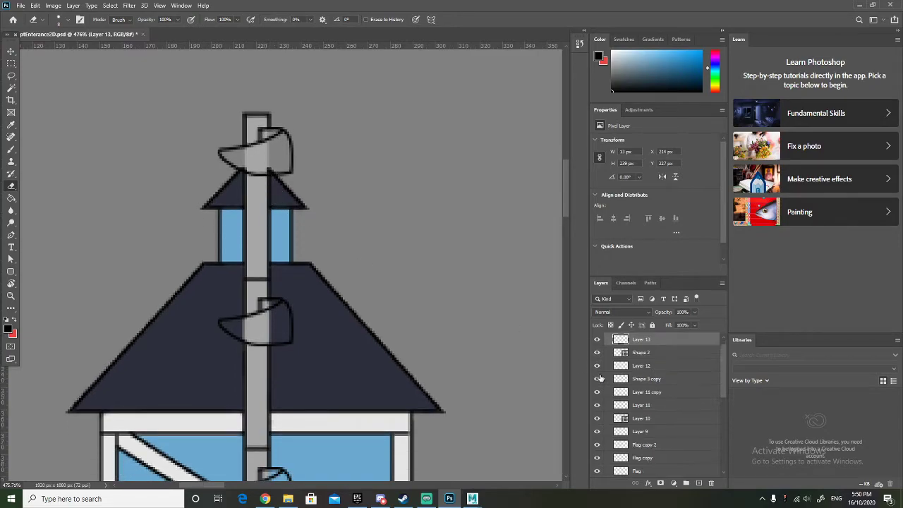
{"action": "scroll", "coordinate": [598, 372], "scroll_direction": "down", "scroll_amount": 1}
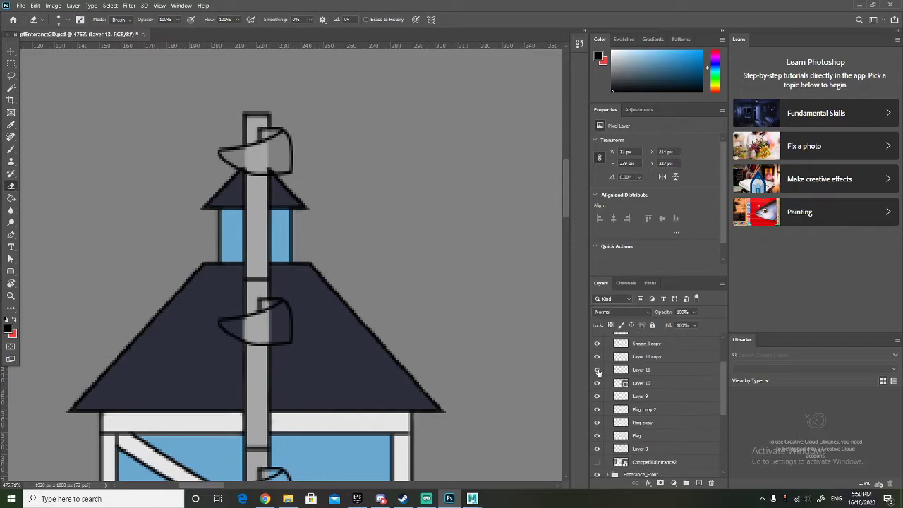
{"action": "scroll", "coordinate": [600, 386], "scroll_direction": "down", "scroll_amount": 1}
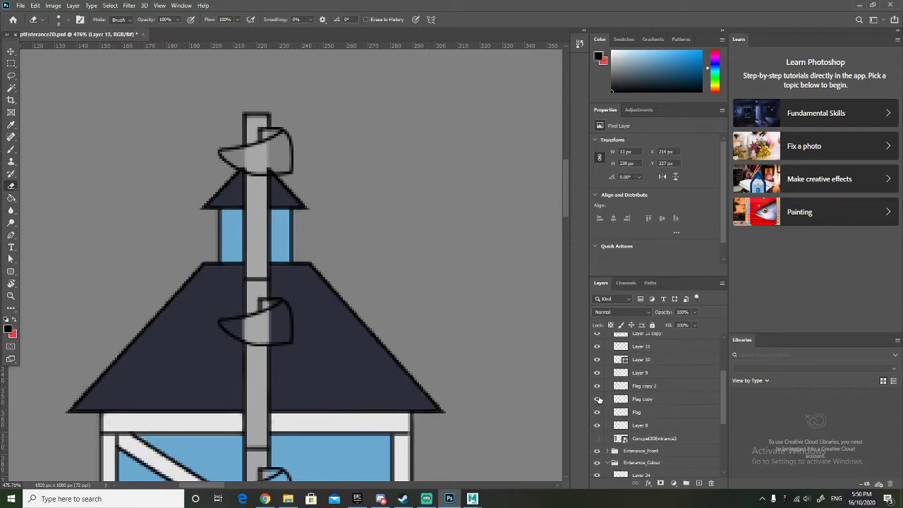
{"action": "left_click", "coordinate": [597, 412]}
{"action": "left_click", "coordinate": [596, 413]}
{"action": "left_click", "coordinate": [596, 399]}
{"action": "left_click", "coordinate": [596, 399]}
{"action": "left_click", "coordinate": [596, 372]}
{"action": "scroll", "coordinate": [598, 379], "scroll_direction": "up", "scroll_amount": 1}
{"action": "left_click", "coordinate": [597, 371]}
{"action": "left_click", "coordinate": [597, 371]}
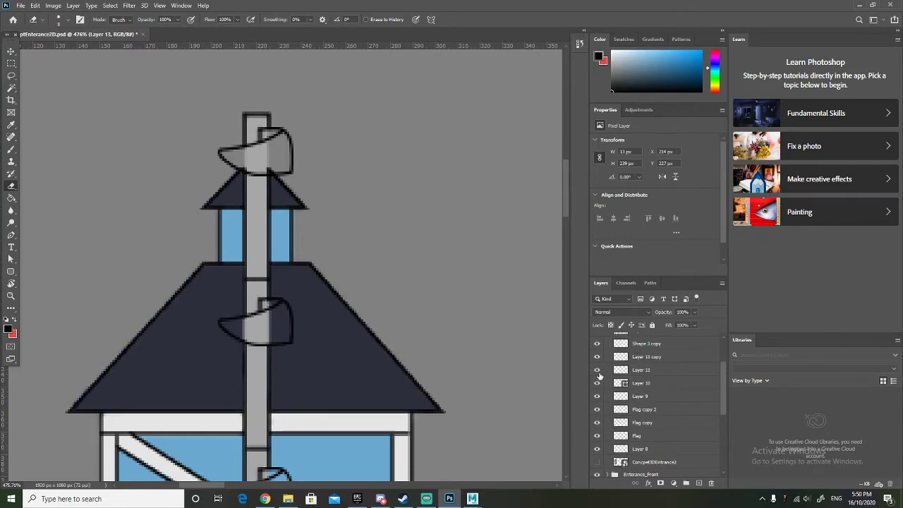
{"action": "left_click", "coordinate": [597, 357]}
{"action": "left_click", "coordinate": [597, 357]}
{"action": "left_click", "coordinate": [621, 358]}
{"action": "left_click", "coordinate": [597, 357]}
{"action": "left_click", "coordinate": [597, 357]}
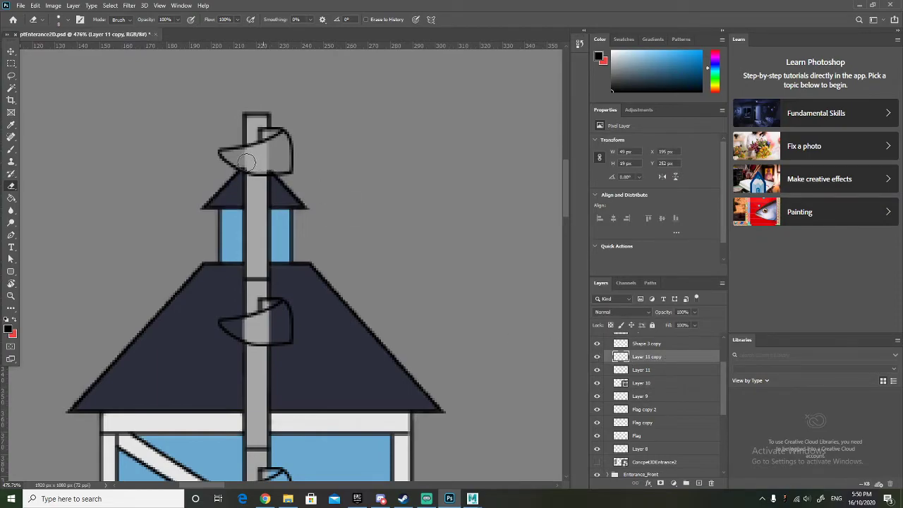
Return to Layer 13 and erase the leftover outline inside the top flag.
{"action": "scroll", "coordinate": [646, 384], "scroll_direction": "up", "scroll_amount": 3}
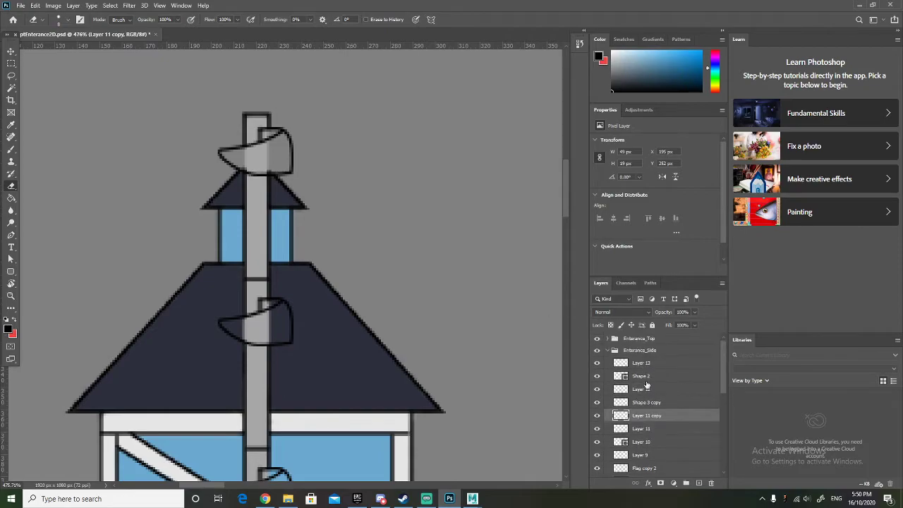
{"action": "left_click", "coordinate": [597, 363]}
{"action": "left_click", "coordinate": [597, 362]}
{"action": "left_click", "coordinate": [629, 363]}
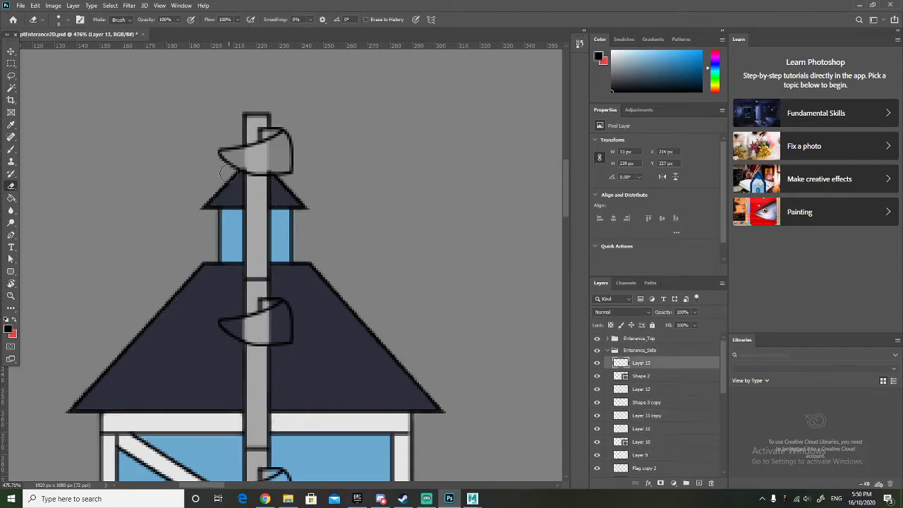
{"action": "mouse_move", "coordinate": [246, 162]}
{"action": "left_mouse_down"}
{"action": "mouse_move", "coordinate": [275, 164]}
{"action": "mouse_move", "coordinate": [265, 164]}
{"action": "left_mouse_up"}
Identify the layer holding the diagonal beam and erase the beam's outline inside the lowest flag on Shape 3 copy.
{"action": "scroll", "coordinate": [264, 163], "scroll_direction": "down", "scroll_amount": 2}
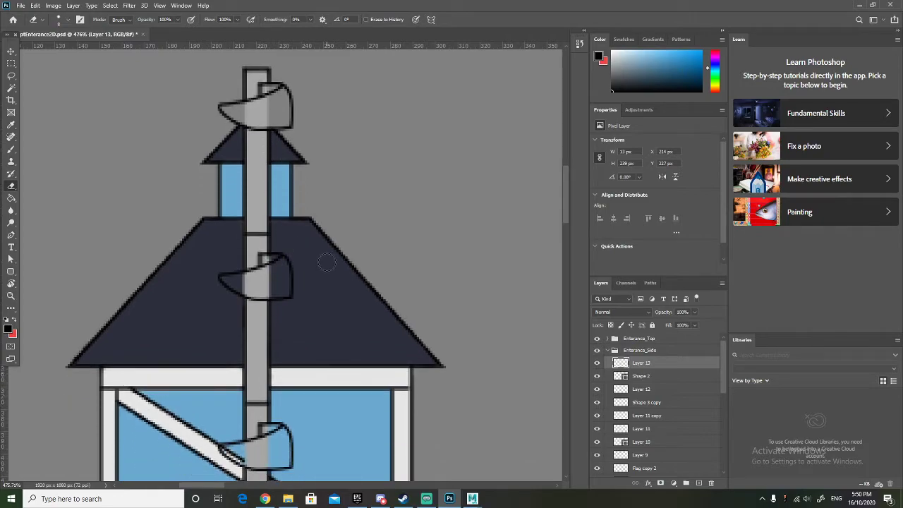
{"action": "scroll", "coordinate": [327, 262], "scroll_direction": "down", "scroll_amount": 3}
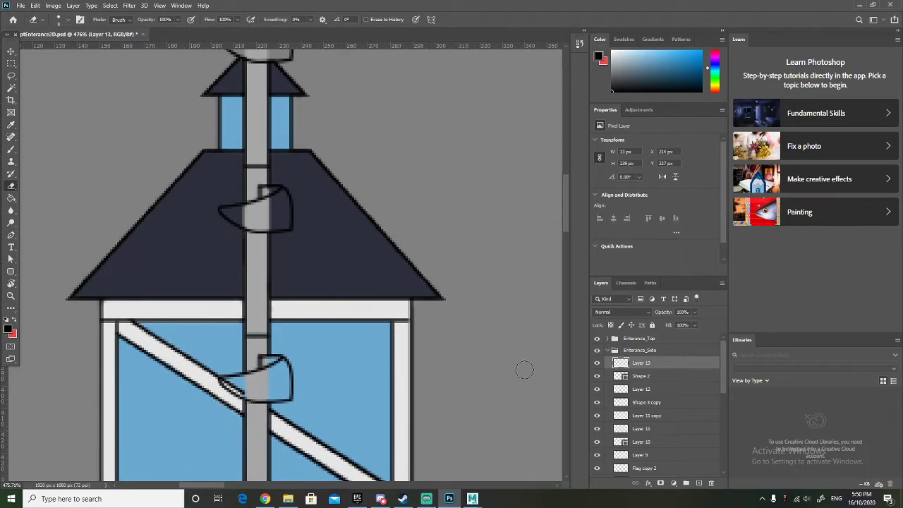
{"action": "left_click", "coordinate": [598, 390]}
{"action": "left_click", "coordinate": [597, 390]}
{"action": "left_click", "coordinate": [597, 390]}
{"action": "left_click", "coordinate": [597, 390]}
{"action": "left_click", "coordinate": [598, 401]}
{"action": "left_click", "coordinate": [597, 401]}
{"action": "left_click", "coordinate": [648, 402]}
{"action": "left_click_drag", "start_coordinate": [253, 390], "coordinate": [227, 382]}
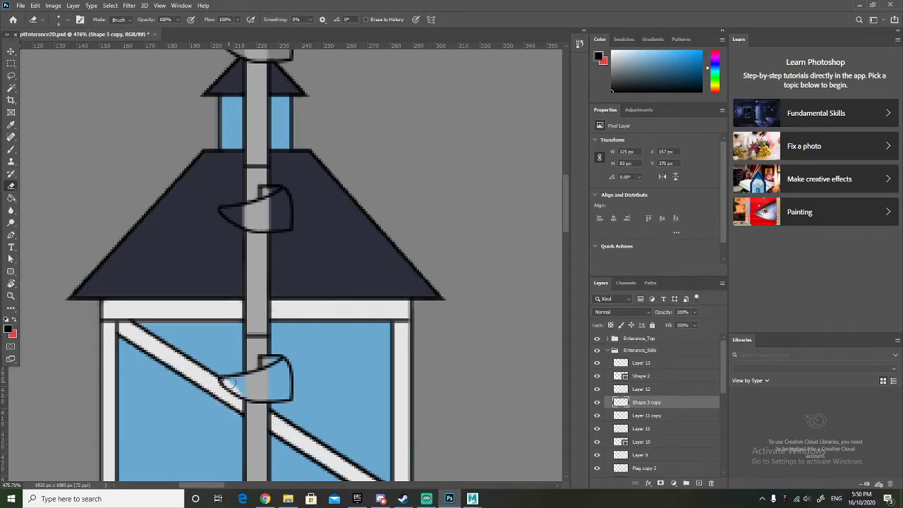
Select Layer 24 in the Enterance_Colour group and bring the colour swatches into view.
{"action": "scroll", "coordinate": [326, 381], "scroll_direction": "down", "scroll_amount": 1}
{"action": "scroll", "coordinate": [326, 376], "scroll_direction": "down", "scroll_amount": 4}
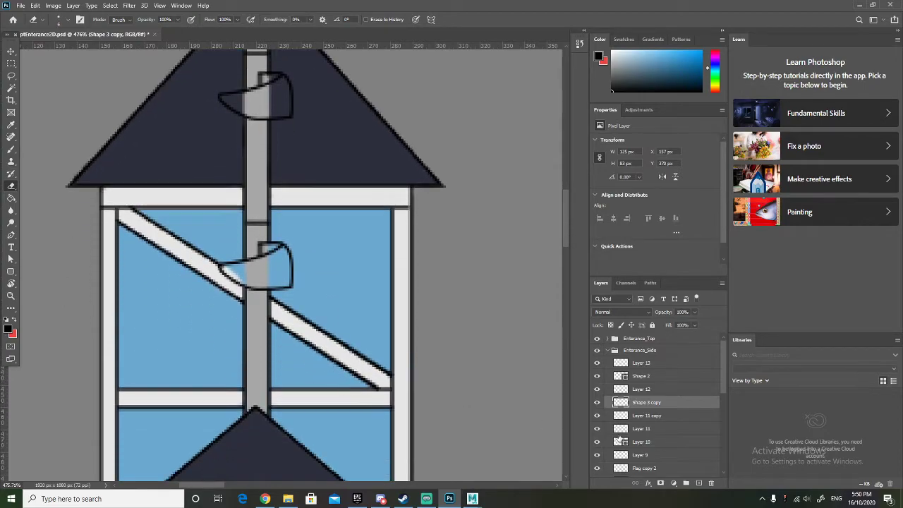
{"action": "scroll", "coordinate": [625, 429], "scroll_direction": "down", "scroll_amount": 2}
{"action": "scroll", "coordinate": [625, 429], "scroll_direction": "down", "scroll_amount": 4}
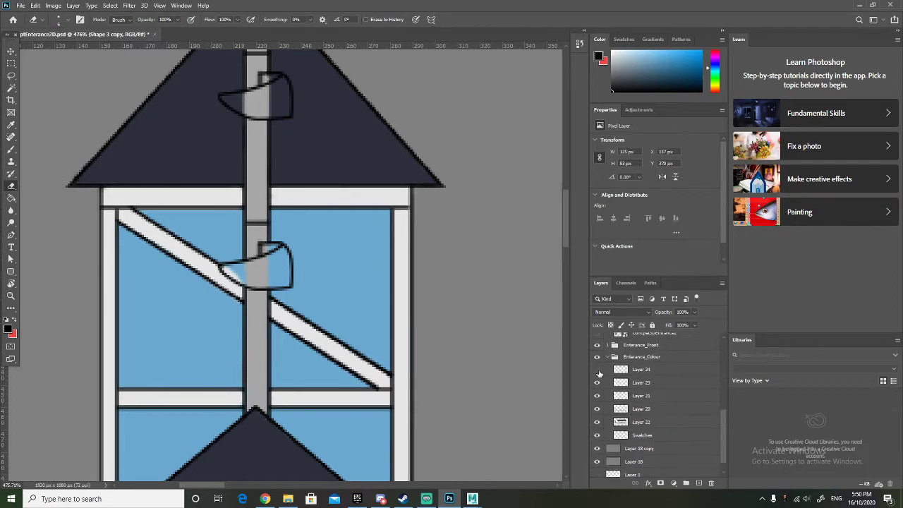
{"action": "left_click", "coordinate": [655, 372]}
{"action": "scroll", "coordinate": [655, 372], "scroll_direction": "up", "scroll_amount": 2}
{"action": "scroll", "coordinate": [335, 233], "scroll_direction": "down", "scroll_amount": 1}
{"action": "scroll", "coordinate": [334, 234], "scroll_direction": "right", "scroll_amount": 2}
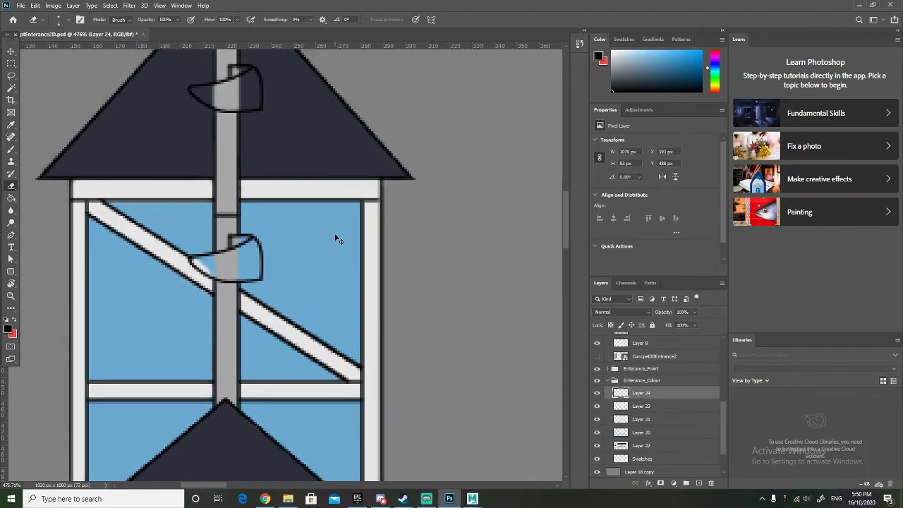
{"action": "scroll", "coordinate": [434, 201], "scroll_direction": "down", "scroll_amount": 10}
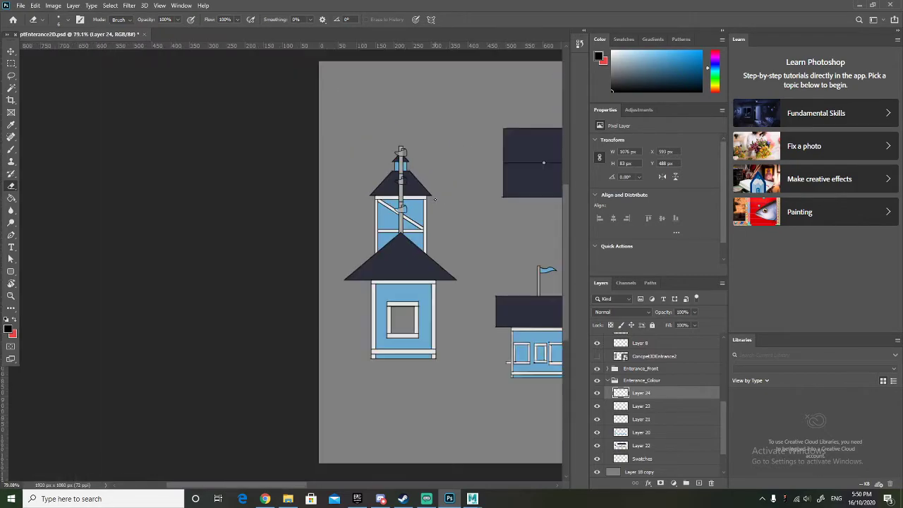
{"action": "key", "text": "ctrl+plus"}
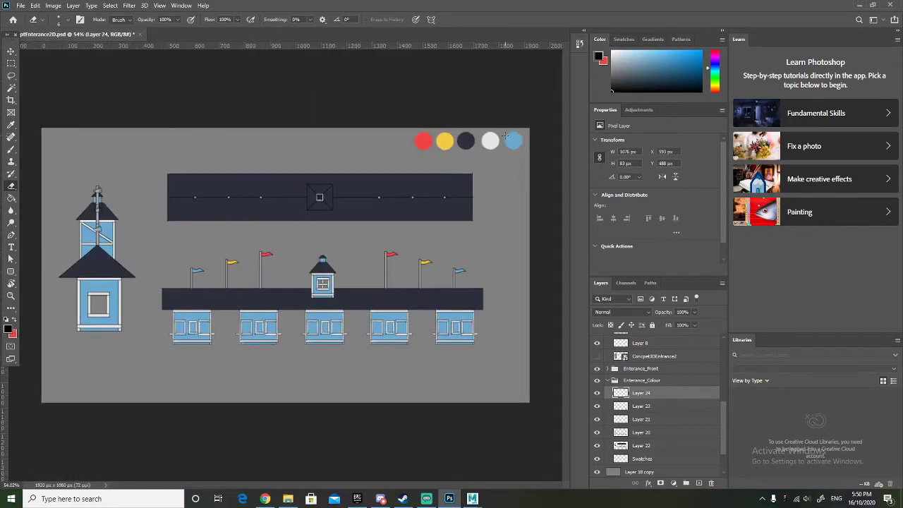
{"action": "key", "text": "x"}
{"action": "left_click", "coordinate": [513, 139]}
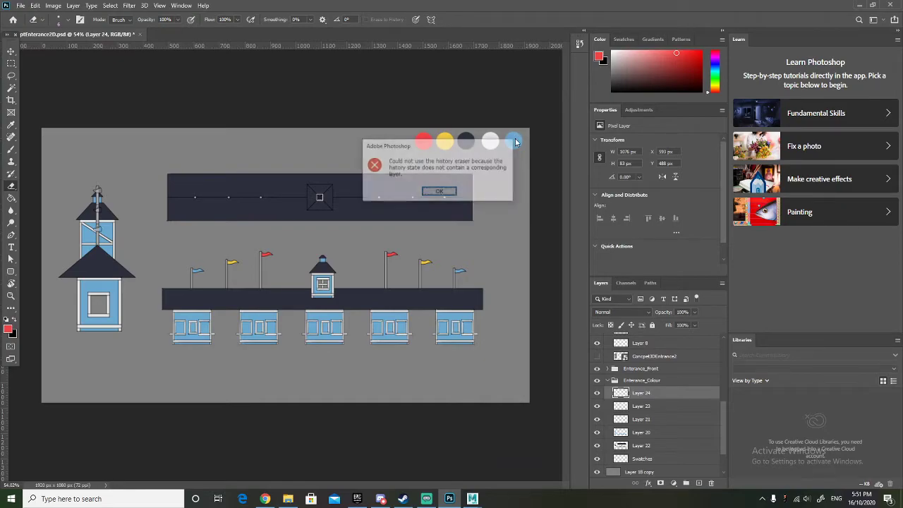
{"action": "left_click", "coordinate": [439, 192]}
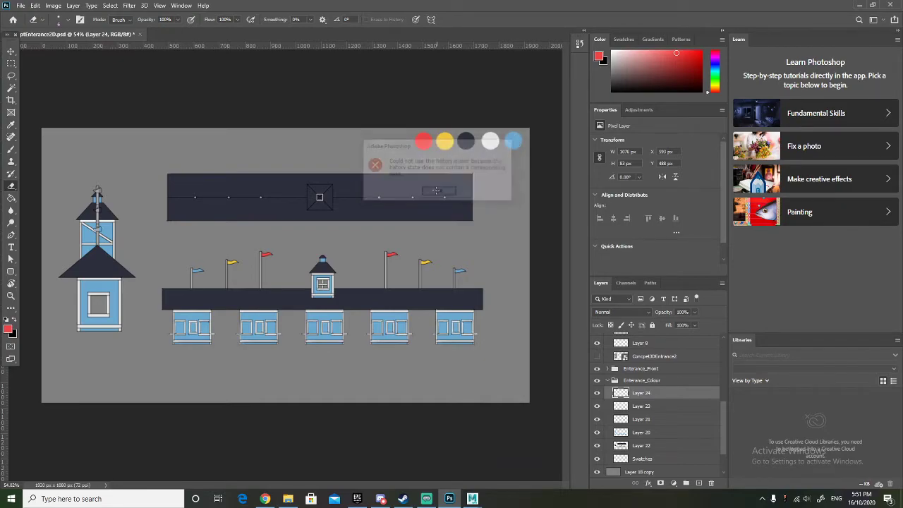
Paint the lowest flag with the light blue swatch colour on Layer 24, hiding Layer 20 to fill any gaps.
{"action": "key", "text": "b"}
{"action": "left_click", "coordinate": [515, 140], "text": "alt"}
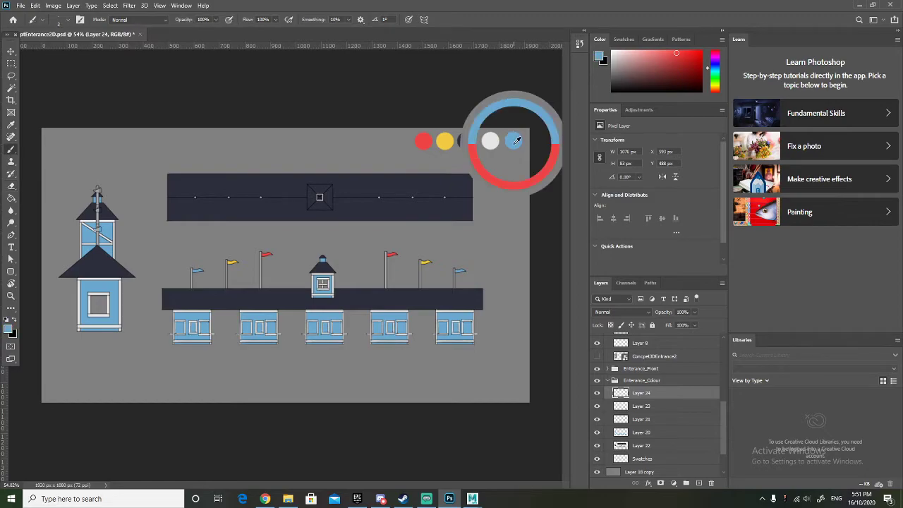
{"action": "scroll", "coordinate": [95, 219], "scroll_direction": "up", "scroll_amount": 5}
{"action": "scroll", "coordinate": [99, 240], "scroll_direction": "up", "scroll_amount": 3}
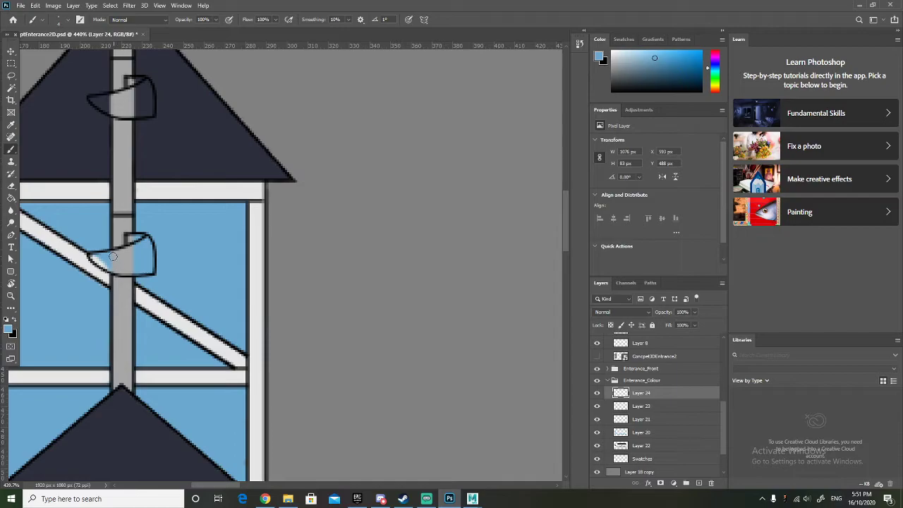
{"action": "mouse_move", "coordinate": [108, 257]}
{"action": "left_mouse_down"}
{"action": "mouse_move", "coordinate": [91, 259]}
{"action": "mouse_move", "coordinate": [140, 267]}
{"action": "left_mouse_up"}
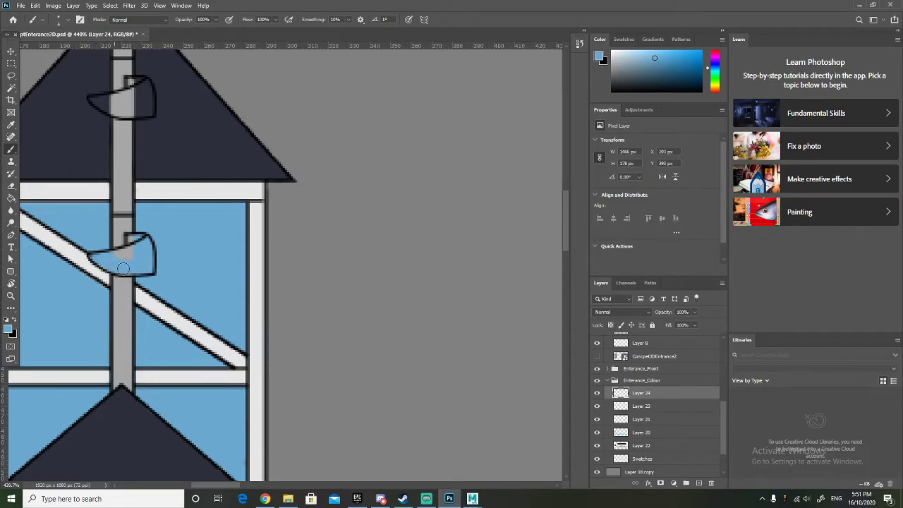
{"action": "left_click", "coordinate": [597, 432]}
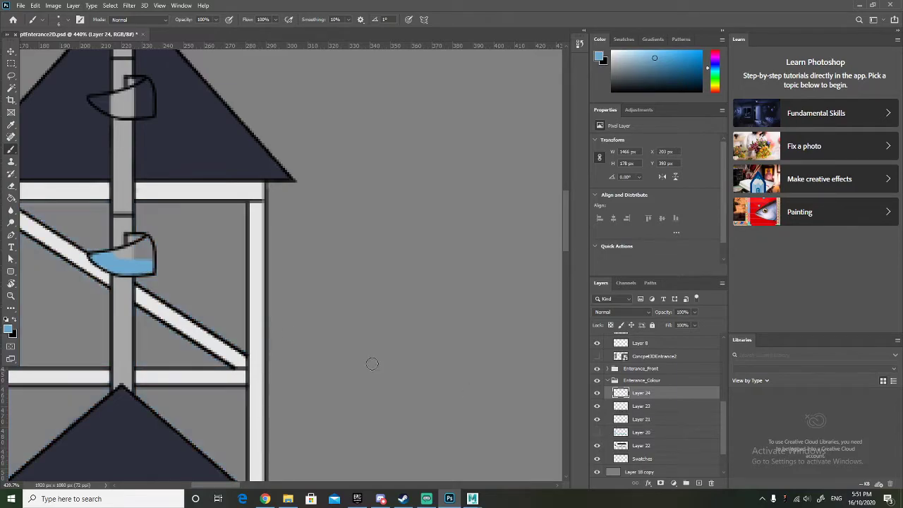
{"action": "mouse_move", "coordinate": [113, 267]}
{"action": "left_mouse_down"}
{"action": "mouse_move", "coordinate": [142, 244]}
{"action": "mouse_move", "coordinate": [136, 239]}
{"action": "mouse_move", "coordinate": [151, 270]}
{"action": "mouse_move", "coordinate": [148, 244]}
{"action": "mouse_move", "coordinate": [139, 264]}
{"action": "mouse_move", "coordinate": [143, 247]}
{"action": "left_mouse_up"}
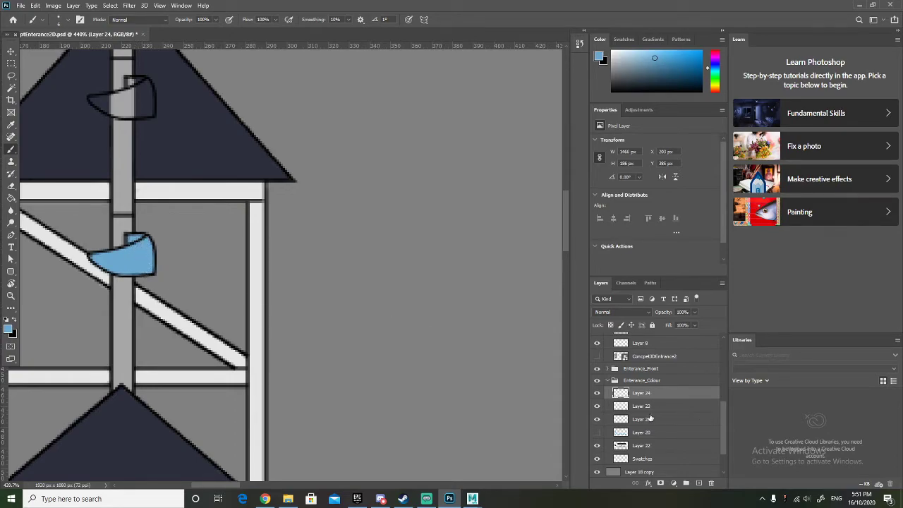
Paint the middle flag on Layer 24 in the yellow sampled from the front view's flag.
{"action": "scroll", "coordinate": [308, 337], "scroll_direction": "down", "scroll_amount": 8}
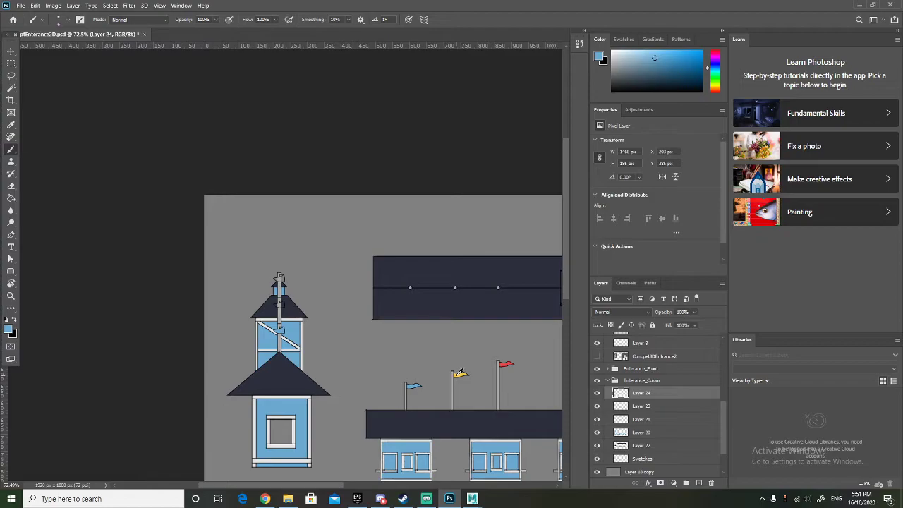
{"action": "left_click", "coordinate": [460, 374], "text": "alt"}
{"action": "scroll", "coordinate": [289, 310], "scroll_direction": "up", "scroll_amount": 6}
{"action": "scroll", "coordinate": [290, 310], "scroll_direction": "up", "scroll_amount": 1}
{"action": "mouse_move", "coordinate": [279, 344]}
{"action": "left_mouse_down"}
{"action": "mouse_move", "coordinate": [245, 340]}
{"action": "mouse_move", "coordinate": [284, 355]}
{"action": "mouse_move", "coordinate": [308, 355]}
{"action": "mouse_move", "coordinate": [310, 340]}
{"action": "mouse_move", "coordinate": [300, 321]}
{"action": "mouse_move", "coordinate": [285, 321]}
{"action": "mouse_move", "coordinate": [299, 342]}
{"action": "mouse_move", "coordinate": [279, 333]}
{"action": "mouse_move", "coordinate": [247, 341]}
{"action": "mouse_move", "coordinate": [298, 346]}
{"action": "mouse_move", "coordinate": [261, 341]}
{"action": "left_mouse_up"}
{"action": "key", "text": "ctrl+z"}
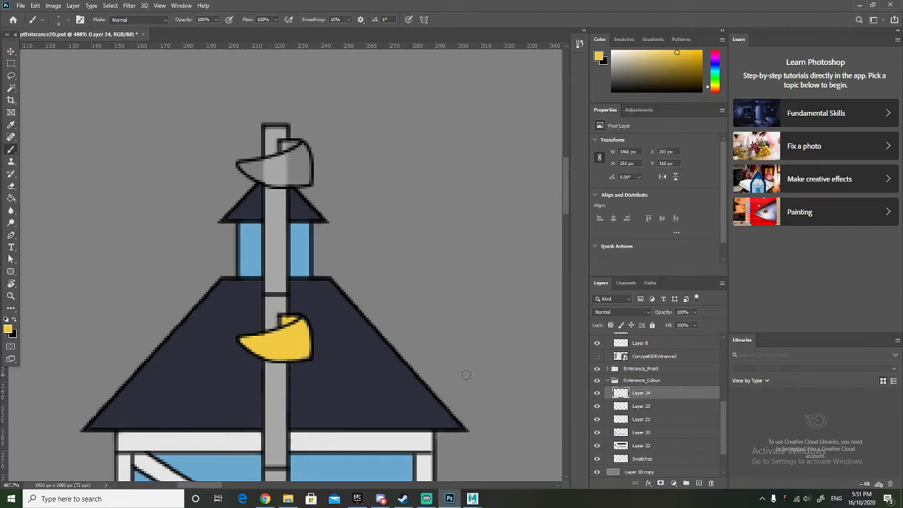
{"action": "scroll", "coordinate": [631, 402], "scroll_direction": "up", "scroll_amount": 3}
{"action": "left_click", "coordinate": [597, 387]}
{"action": "left_click", "coordinate": [597, 388]}
{"action": "scroll", "coordinate": [617, 376], "scroll_direction": "up", "scroll_amount": 3}
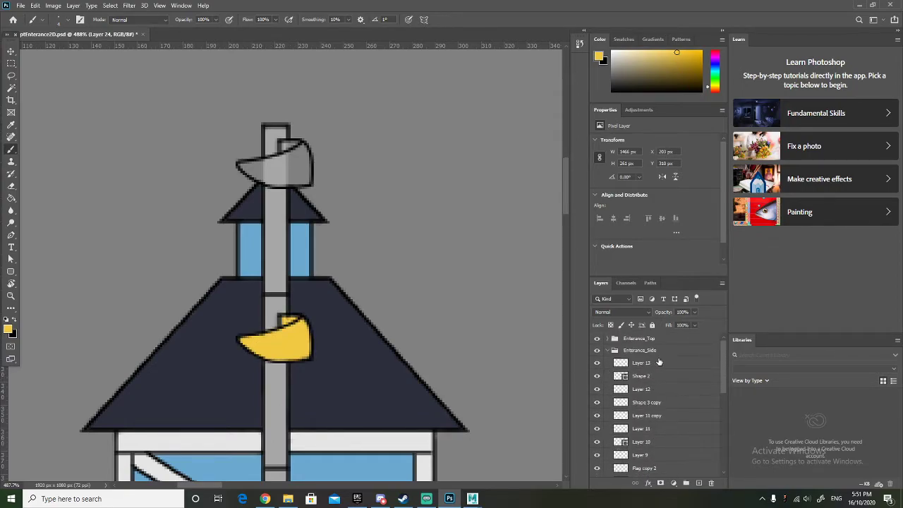
{"action": "left_click", "coordinate": [654, 362]}
{"action": "left_click", "coordinate": [12, 186]}
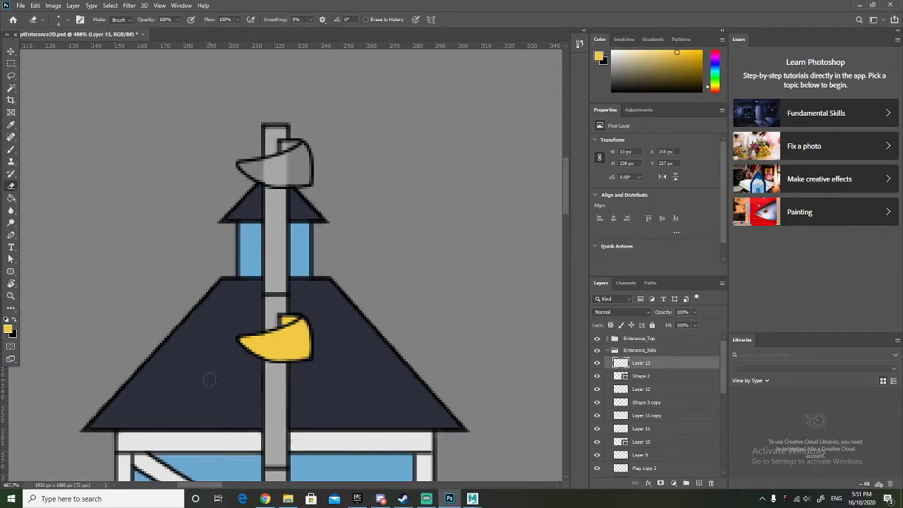
{"action": "left_click", "coordinate": [11, 150]}
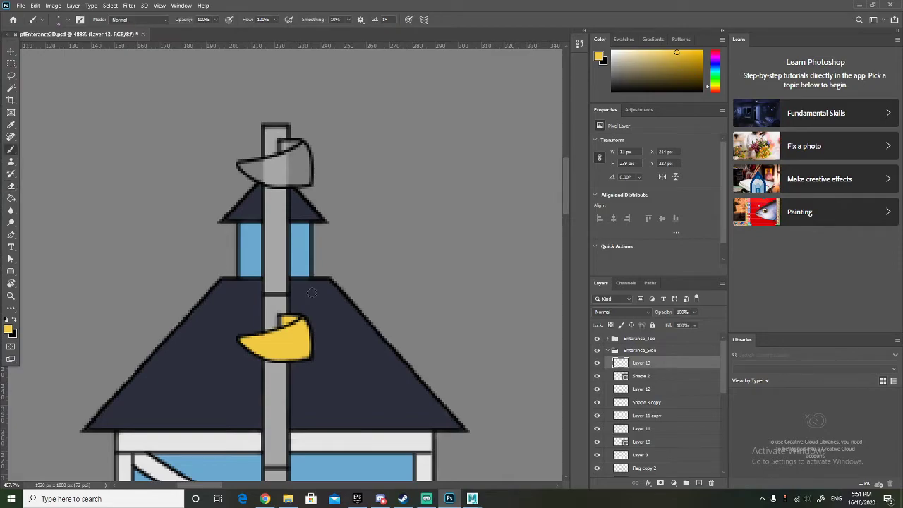
Paint the top flag on Layer 24 in the red sampled from the front view's flag.
{"action": "scroll", "coordinate": [312, 292], "scroll_direction": "down", "scroll_amount": 3}
{"action": "scroll", "coordinate": [315, 291], "scroll_direction": "down", "scroll_amount": 3}
{"action": "scroll", "coordinate": [679, 436], "scroll_direction": "down", "scroll_amount": 5}
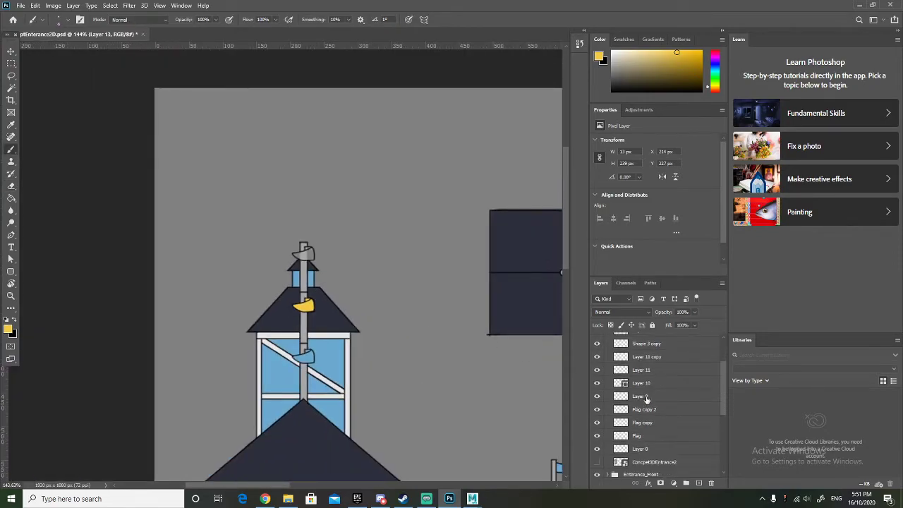
{"action": "left_click", "coordinate": [679, 436]}
{"action": "scroll", "coordinate": [429, 332], "scroll_direction": "down", "scroll_amount": 3}
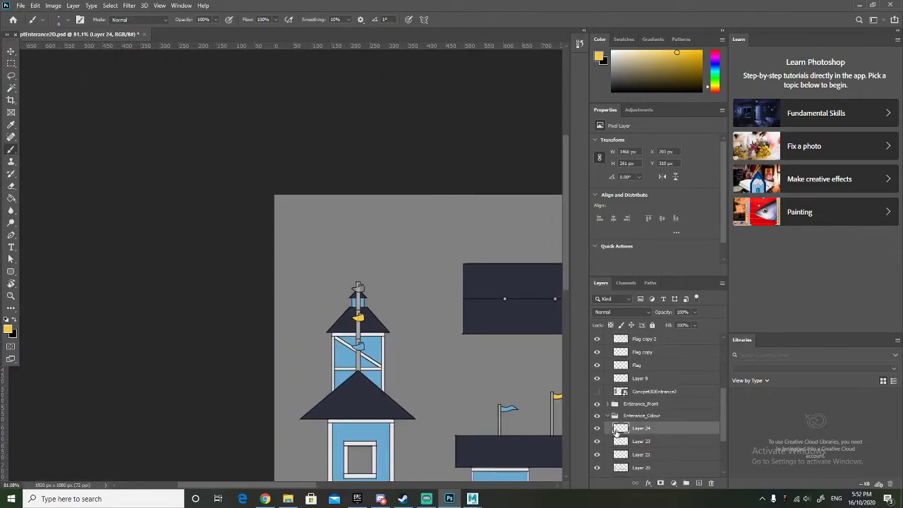
{"action": "scroll", "coordinate": [383, 397], "scroll_direction": "right", "scroll_amount": 3}
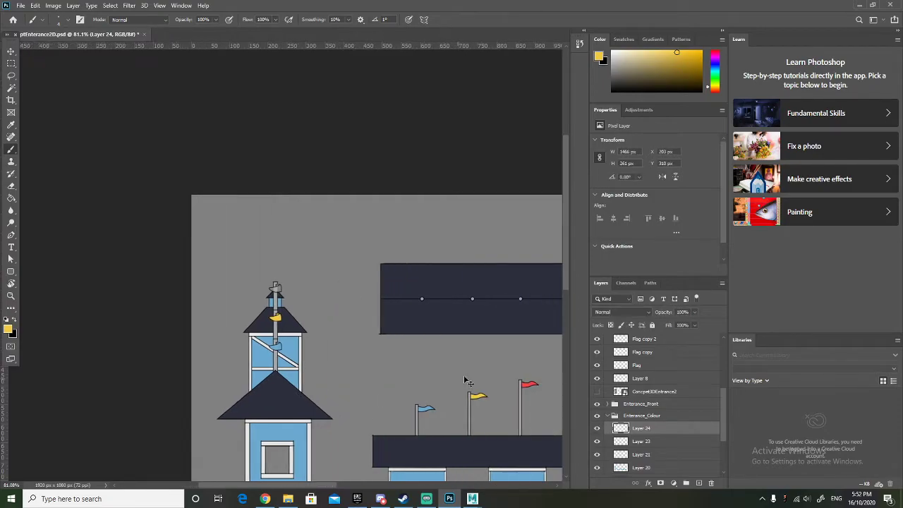
{"action": "left_click", "coordinate": [529, 381], "text": "alt"}
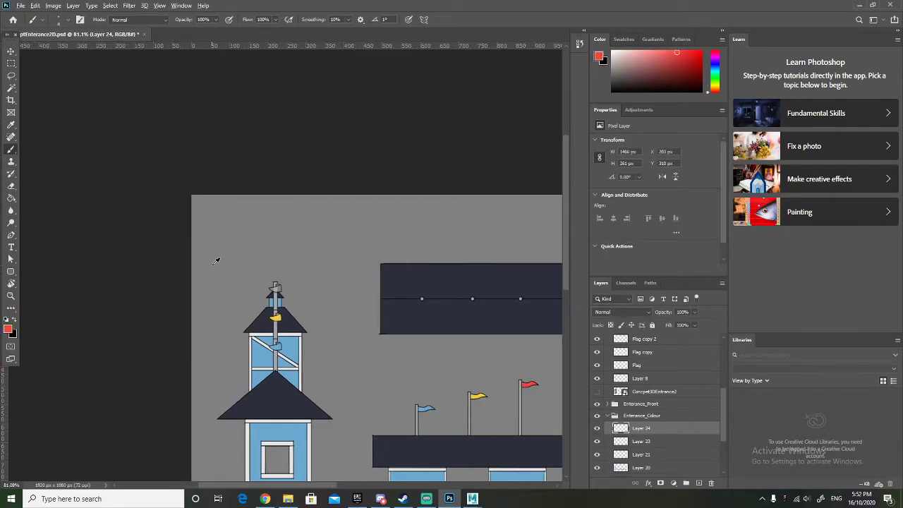
{"action": "scroll", "coordinate": [259, 287], "scroll_direction": "up", "scroll_amount": 8}
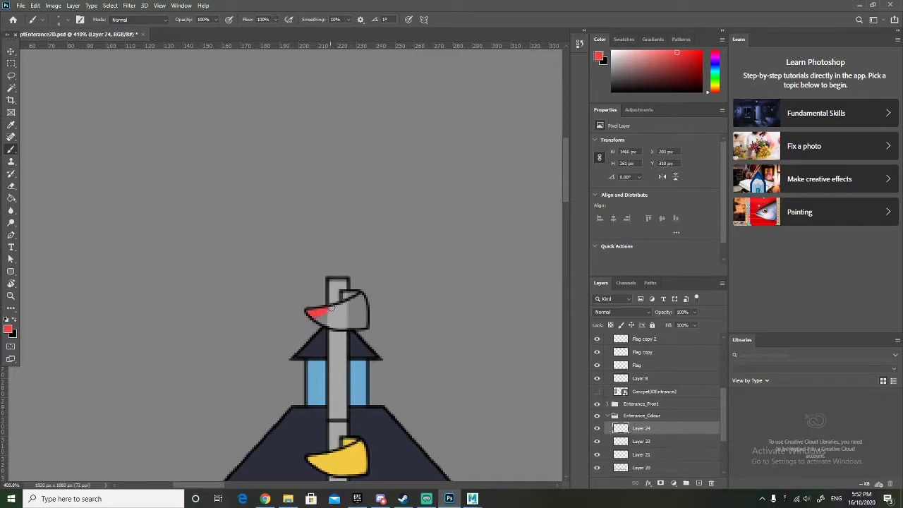
{"action": "scroll", "coordinate": [352, 322], "scroll_direction": "up", "scroll_amount": 3}
{"action": "mouse_move", "coordinate": [285, 314]}
{"action": "left_mouse_down"}
{"action": "mouse_move", "coordinate": [336, 290]}
{"action": "mouse_move", "coordinate": [328, 281]}
{"action": "mouse_move", "coordinate": [328, 289]}
{"action": "mouse_move", "coordinate": [344, 281]}
{"action": "mouse_move", "coordinate": [359, 331]}
{"action": "mouse_move", "coordinate": [316, 334]}
{"action": "mouse_move", "coordinate": [275, 316]}
{"action": "mouse_move", "coordinate": [337, 320]}
{"action": "mouse_move", "coordinate": [347, 298]}
{"action": "mouse_move", "coordinate": [346, 312]}
{"action": "mouse_move", "coordinate": [312, 317]}
{"action": "mouse_move", "coordinate": [350, 313]}
{"action": "mouse_move", "coordinate": [351, 302]}
{"action": "mouse_move", "coordinate": [303, 316]}
{"action": "mouse_move", "coordinate": [349, 294]}
{"action": "left_mouse_up"}
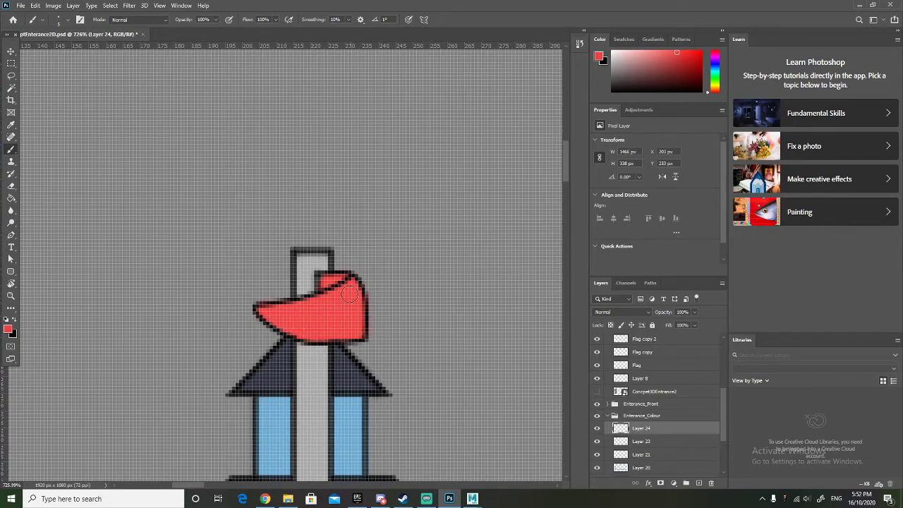
{"action": "scroll", "coordinate": [362, 331], "scroll_direction": "down", "scroll_amount": 10}
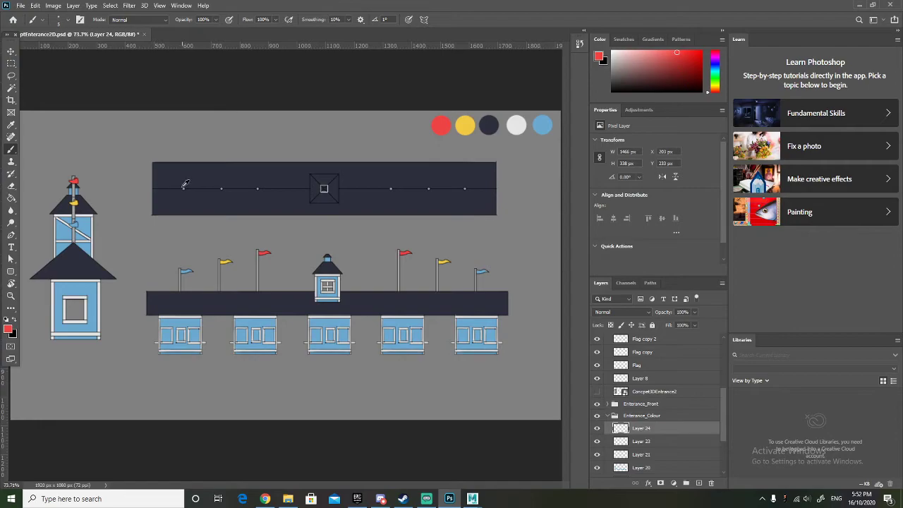
Add a new layer above Layer 15 in the Enterance_Top group.
{"action": "scroll", "coordinate": [186, 188], "scroll_direction": "up", "scroll_amount": 5}
{"action": "scroll", "coordinate": [188, 195], "scroll_direction": "up", "scroll_amount": 2}
{"action": "scroll", "coordinate": [183, 197], "scroll_direction": "up", "scroll_amount": 2}
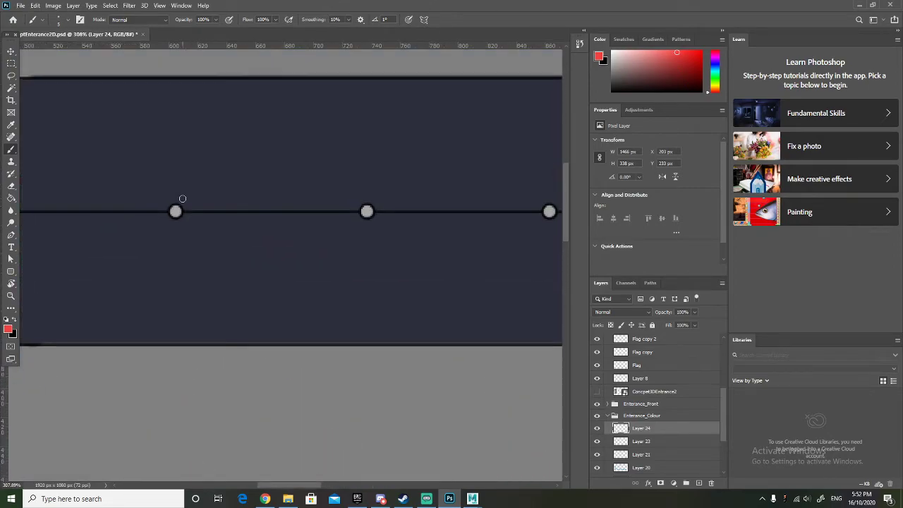
{"action": "scroll", "coordinate": [189, 213], "scroll_direction": "up", "scroll_amount": 2}
{"action": "scroll", "coordinate": [189, 213], "scroll_direction": "down", "scroll_amount": 1}
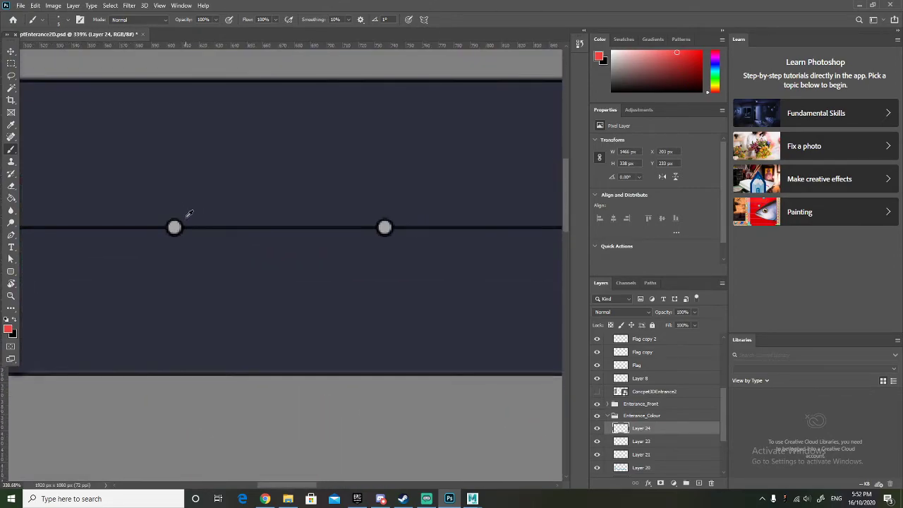
{"action": "scroll", "coordinate": [675, 401], "scroll_direction": "up", "scroll_amount": 5}
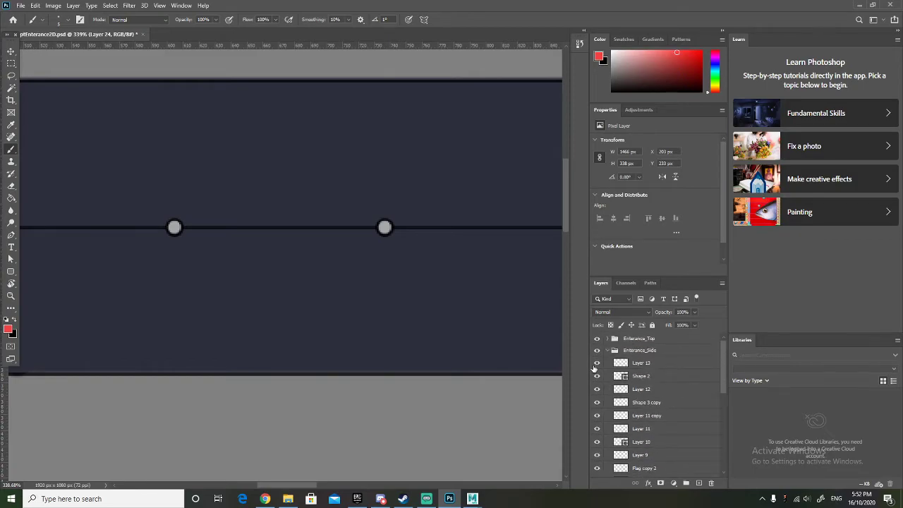
{"action": "left_click", "coordinate": [608, 351]}
{"action": "left_click", "coordinate": [607, 339]}
{"action": "scroll", "coordinate": [663, 381], "scroll_direction": "down", "scroll_amount": 3}
{"action": "left_click", "coordinate": [659, 395]}
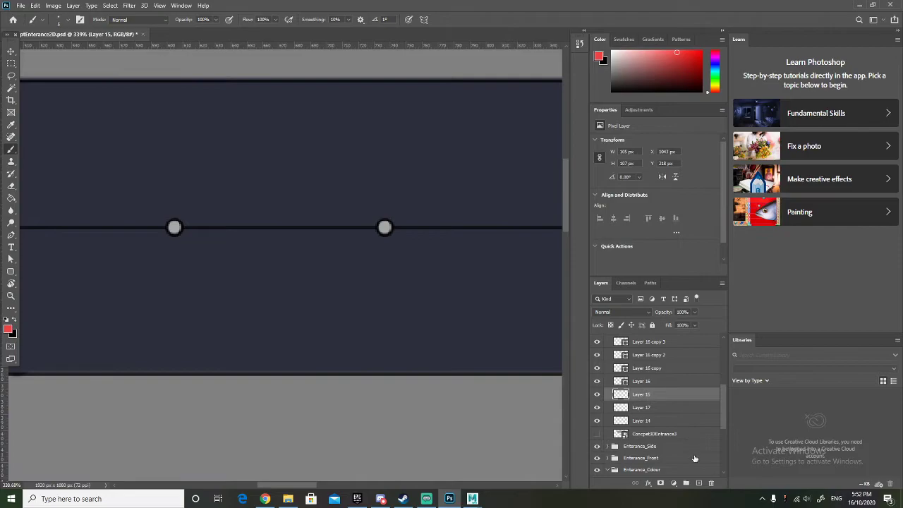
{"action": "left_click", "coordinate": [699, 484]}
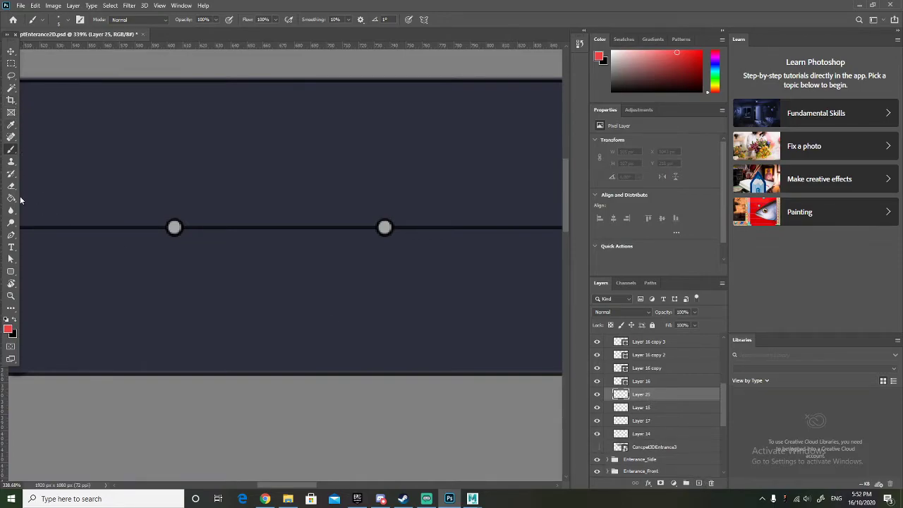
Configure the Pen tool for shapes with no fill and a black stroke of 1.22 px.
{"action": "left_click", "coordinate": [11, 235]}
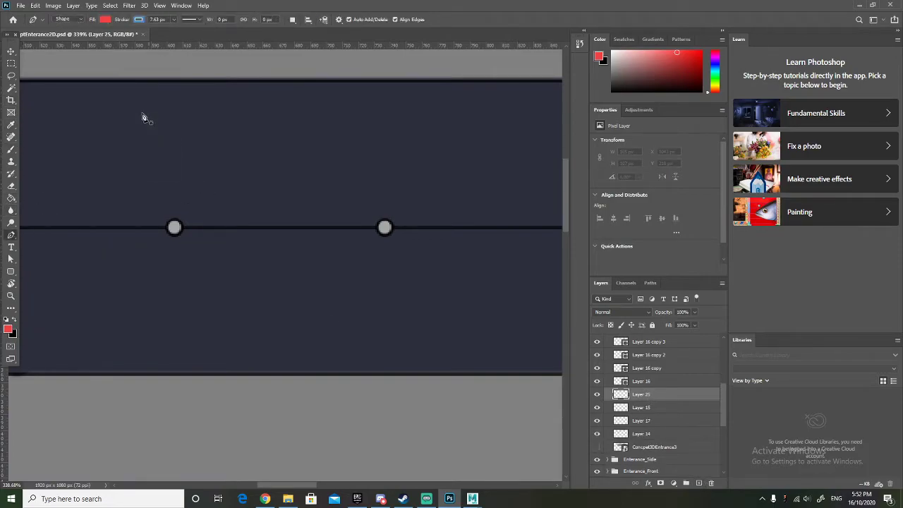
{"action": "left_click", "coordinate": [105, 20]}
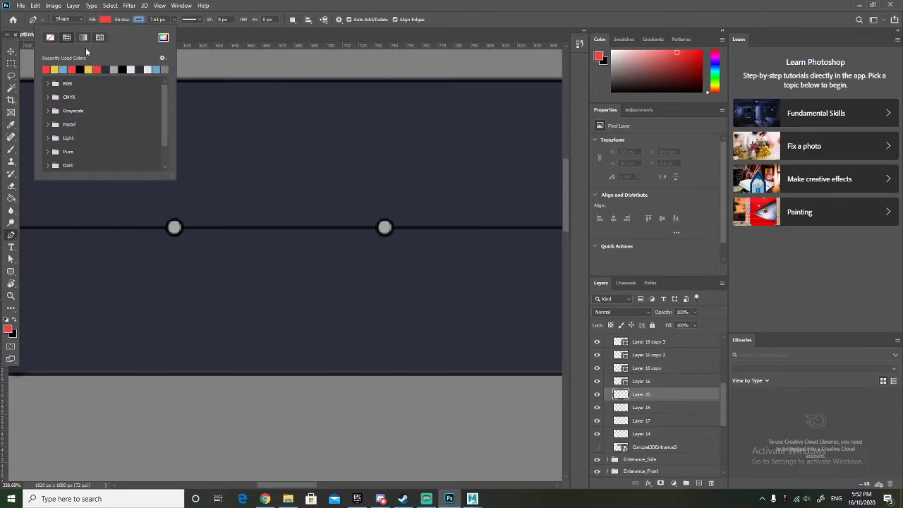
{"action": "left_click", "coordinate": [138, 20]}
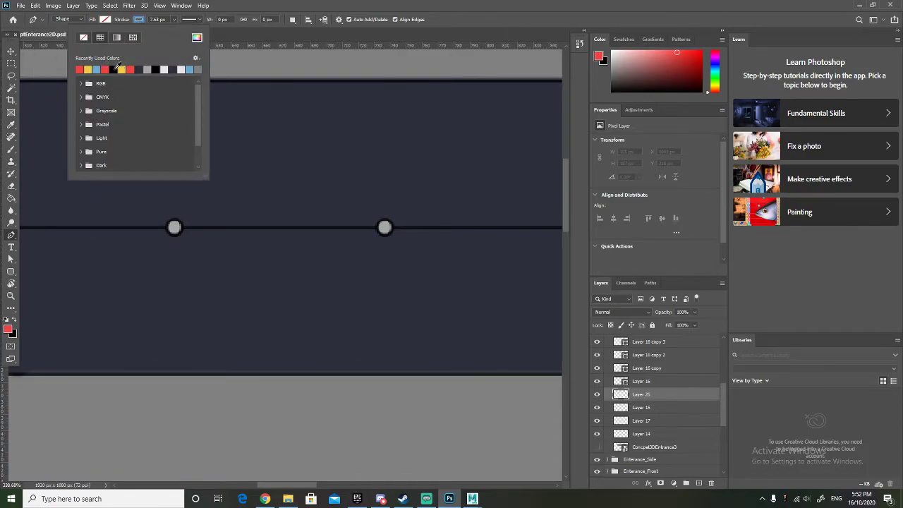
{"action": "left_click", "coordinate": [115, 71]}
{"action": "left_click", "coordinate": [328, 4]}
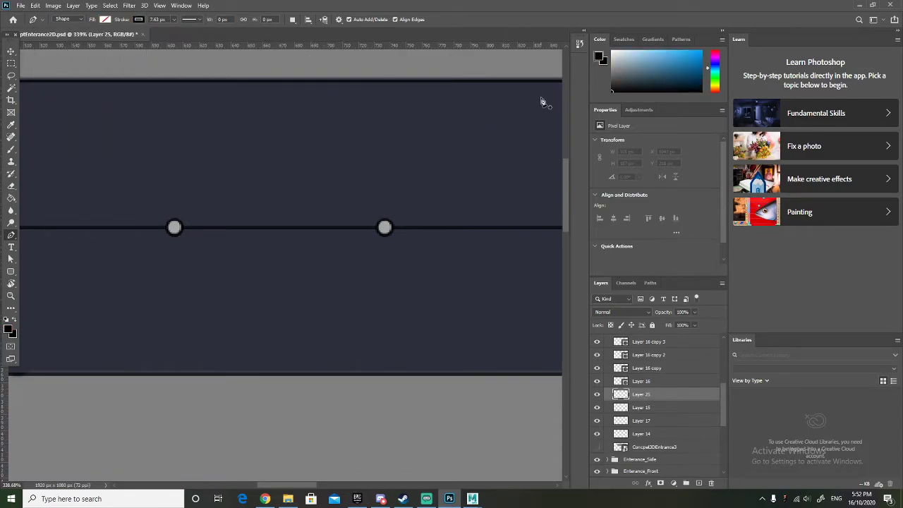
{"action": "left_click", "coordinate": [174, 20]}
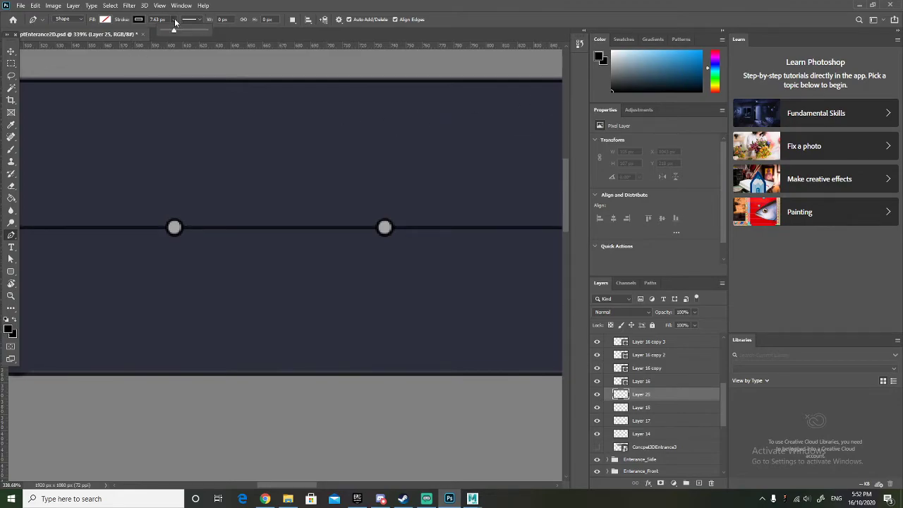
{"action": "left_click_drag", "start_coordinate": [175, 32], "coordinate": [170, 33]}
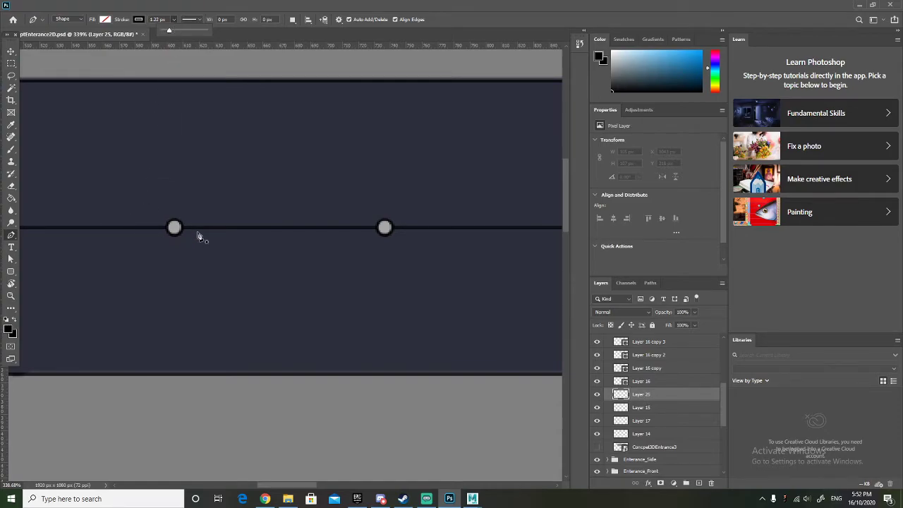
Draw a closed wavy flag outline about 42 px wide and 12 px tall beside the top view's first pole.
{"action": "scroll", "coordinate": [201, 236], "scroll_direction": "up", "scroll_amount": 1}
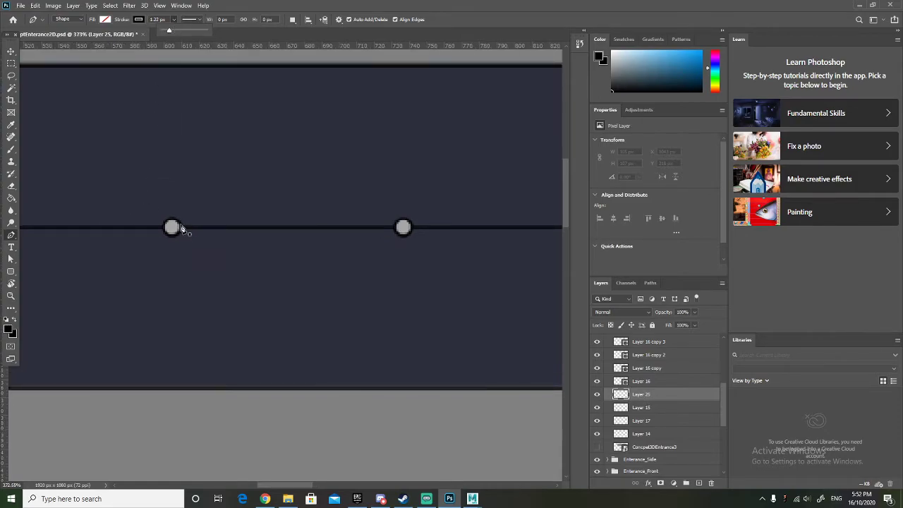
{"action": "left_click", "coordinate": [182, 228]}
{"action": "mouse_move", "coordinate": [212, 216]}
{"action": "left_mouse_down"}
{"action": "mouse_move", "coordinate": [248, 241]}
{"action": "mouse_move", "coordinate": [260, 221]}
{"action": "mouse_move", "coordinate": [204, 232]}
{"action": "left_mouse_up"}
{"action": "key", "text": "ctrl+z"}
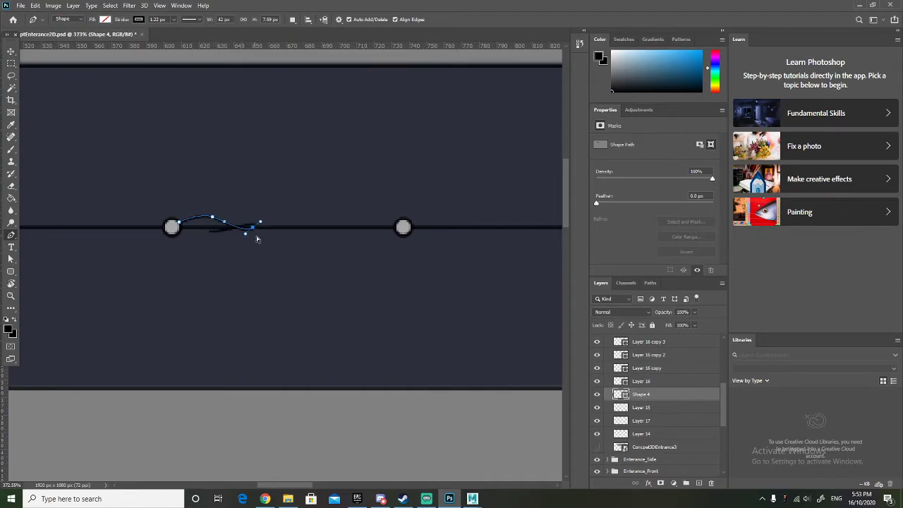
{"action": "left_click_drag", "start_coordinate": [261, 226], "coordinate": [205, 234]}
{"action": "left_click", "coordinate": [180, 227]}
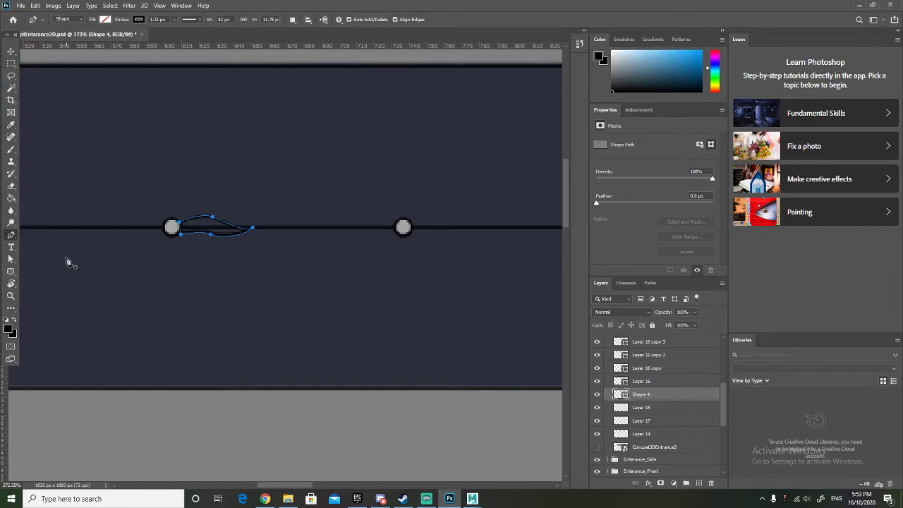
Rename the new flag shape layer as Flag_Top.
{"action": "left_click", "coordinate": [10, 63]}
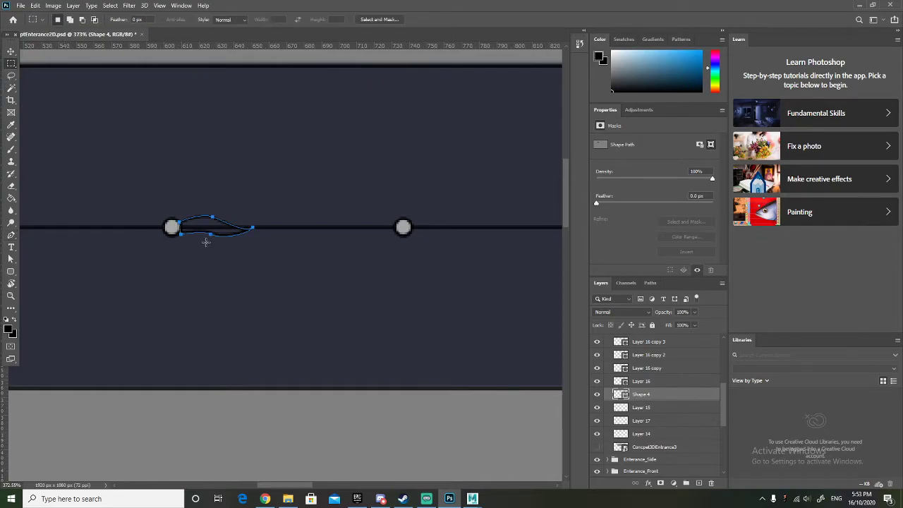
{"action": "double_click", "coordinate": [647, 399]}
{"action": "key", "text": "Return"}
Duplicate the Flag_Top layer and place the copy beside the second pole in the top view.
{"action": "scroll", "coordinate": [311, 331], "scroll_direction": "down", "scroll_amount": 3}
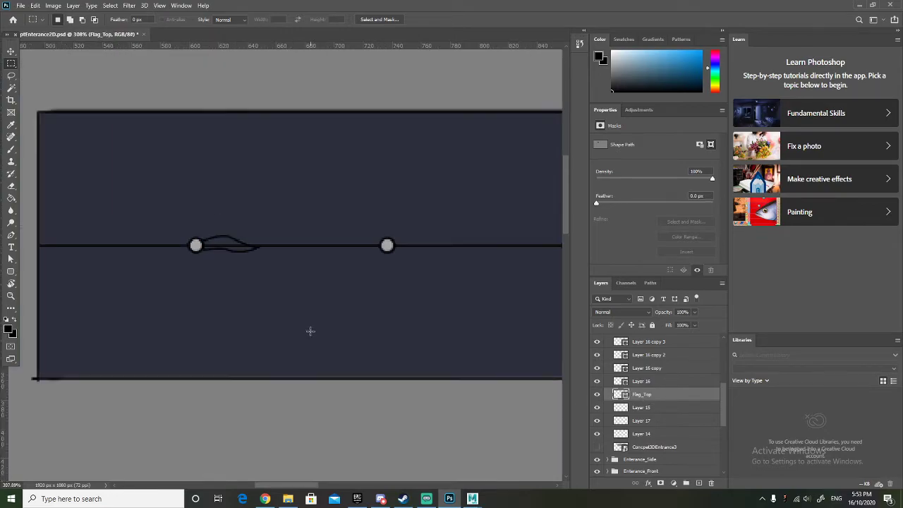
{"action": "left_click_drag", "start_coordinate": [671, 400], "coordinate": [670, 393]}
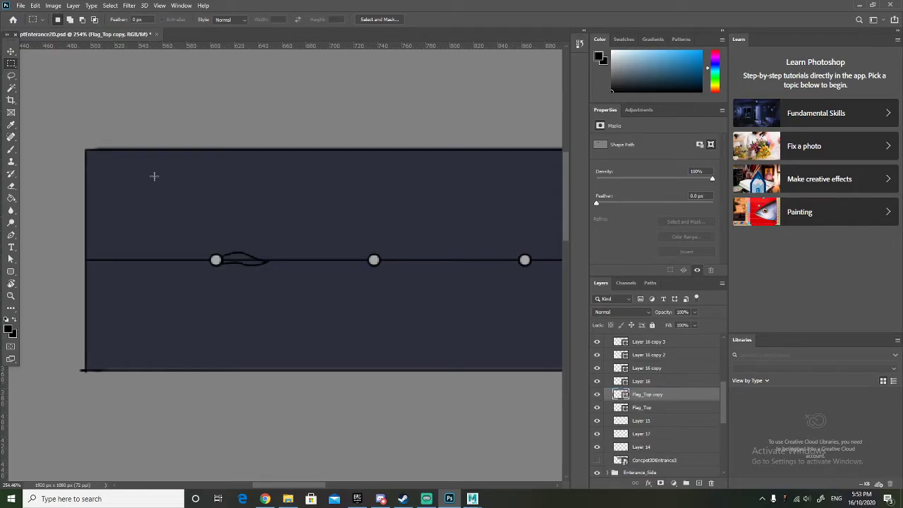
{"action": "left_click", "coordinate": [11, 51]}
{"action": "left_click_drag", "start_coordinate": [259, 260], "coordinate": [411, 265]}
{"action": "scroll", "coordinate": [437, 268], "scroll_direction": "up", "scroll_amount": 3}
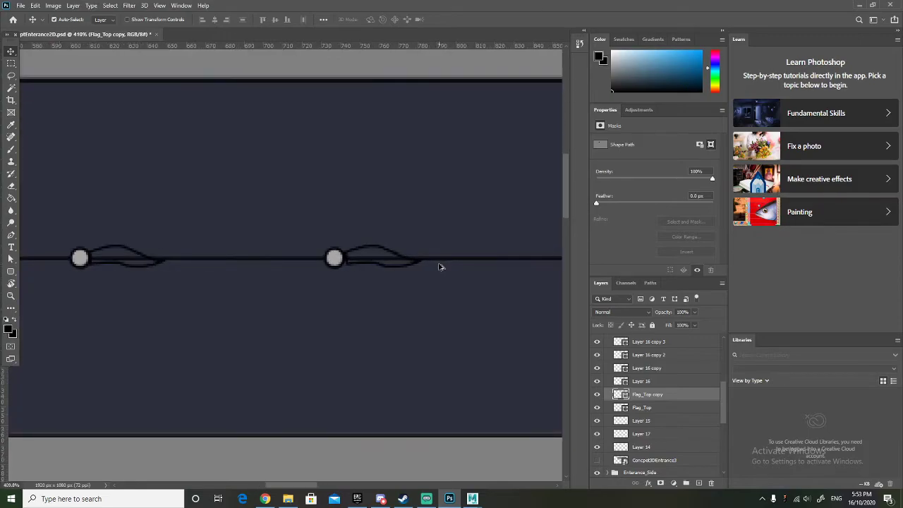
Align the second flag with its pole and place a duplicate of it beside the third pole in the top view.
{"action": "left_click", "coordinate": [387, 267]}
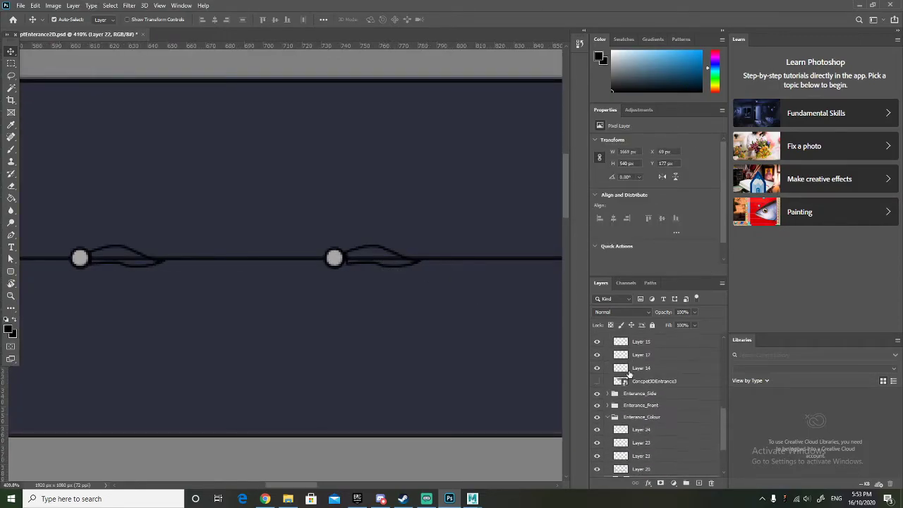
{"action": "scroll", "coordinate": [306, 314], "scroll_direction": "down", "scroll_amount": 3}
{"action": "scroll", "coordinate": [383, 325], "scroll_direction": "up", "scroll_amount": 2}
{"action": "scroll", "coordinate": [383, 325], "scroll_direction": "up", "scroll_amount": 1}
{"action": "scroll", "coordinate": [696, 402], "scroll_direction": "up", "scroll_amount": 3}
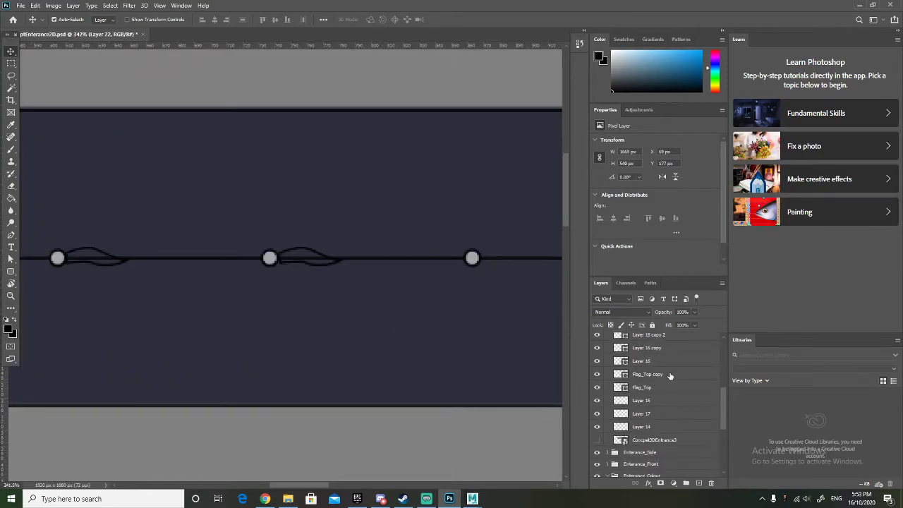
{"action": "left_click", "coordinate": [671, 376]}
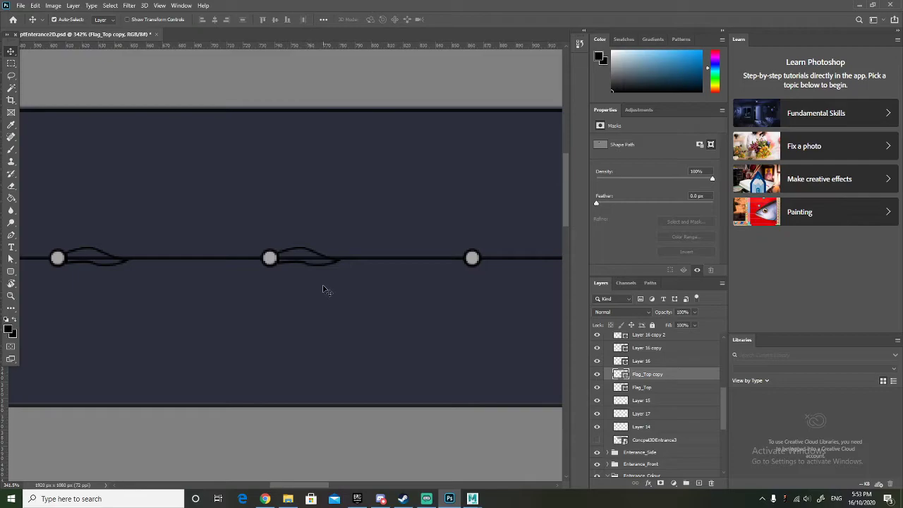
{"action": "left_click_drag", "start_coordinate": [340, 266], "coordinate": [541, 266]}
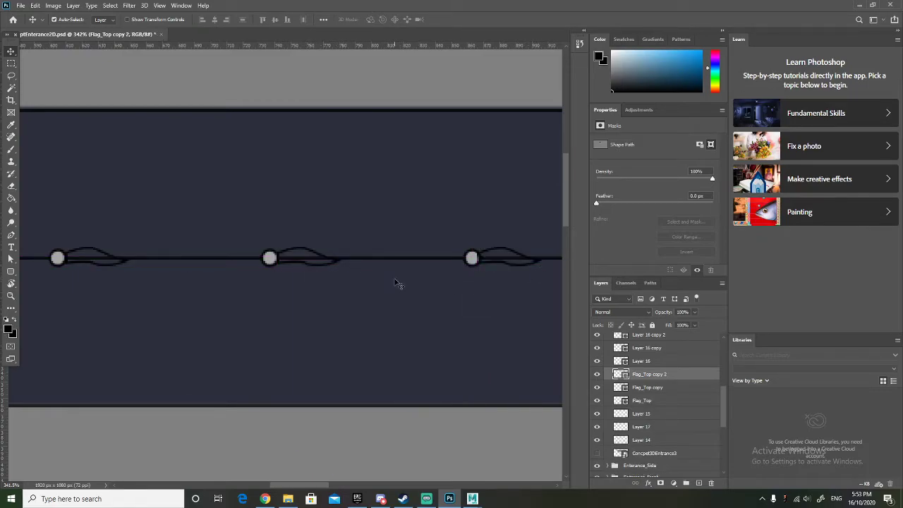
Try to move the three top-view flags together along the ridge to the poles beyond the roof tower.
{"action": "scroll", "coordinate": [397, 284], "scroll_direction": "down", "scroll_amount": 10}
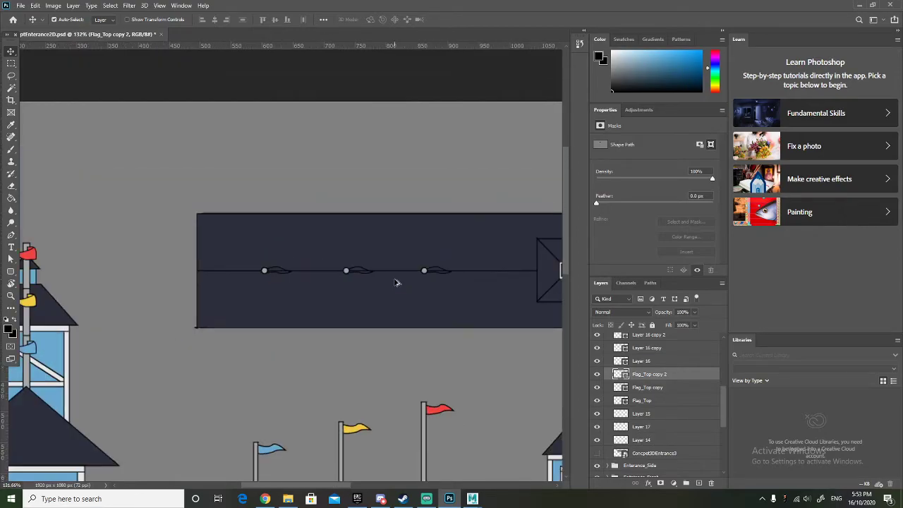
{"action": "left_click", "coordinate": [664, 401], "text": "shift"}
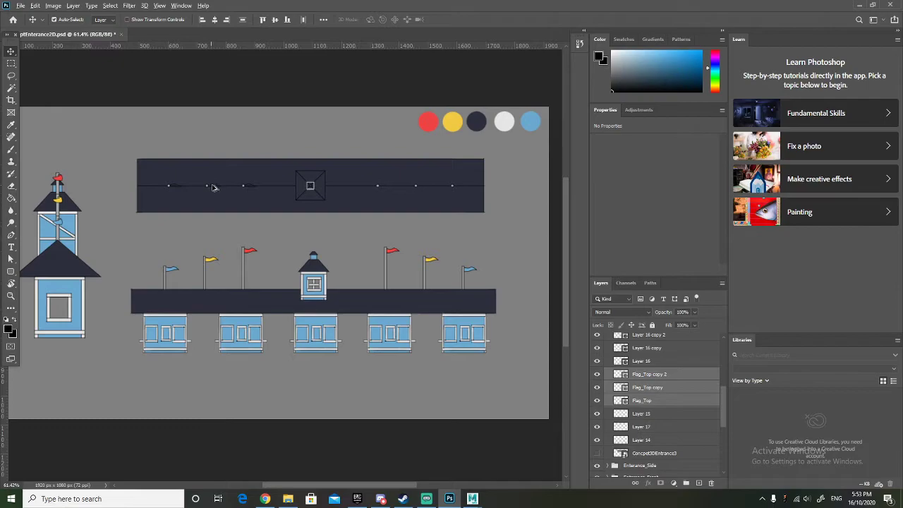
{"action": "left_click_drag", "start_coordinate": [214, 189], "coordinate": [224, 189]}
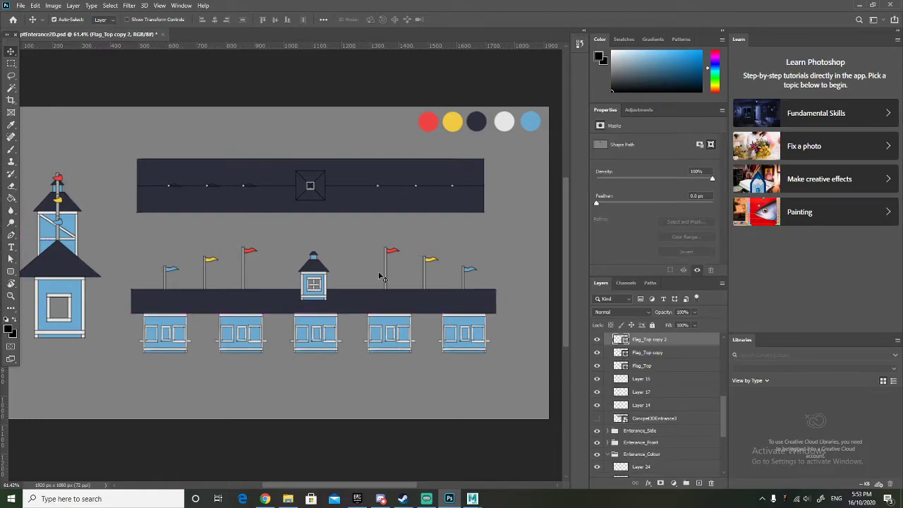
{"action": "scroll", "coordinate": [672, 397], "scroll_direction": "up", "scroll_amount": 2}
{"action": "left_click", "coordinate": [652, 392]}
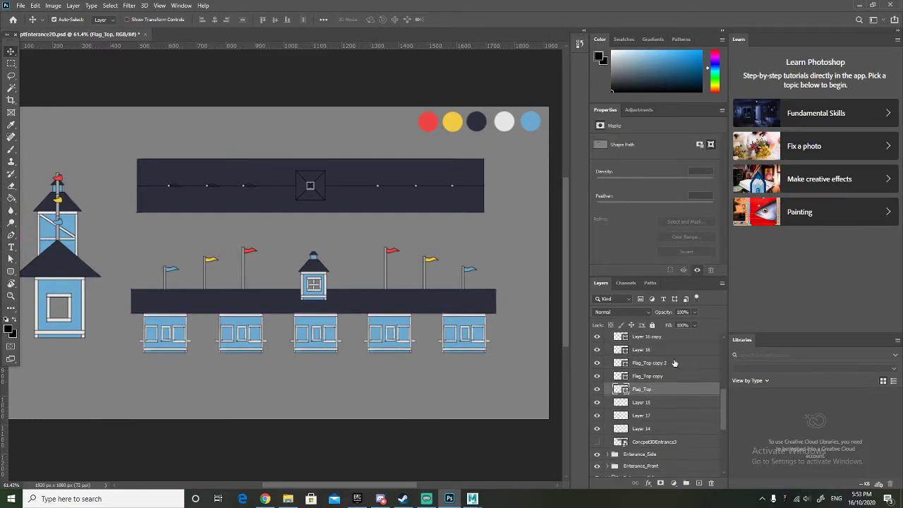
{"action": "left_click", "coordinate": [678, 363], "text": "shift"}
{"action": "scroll", "coordinate": [372, 197], "scroll_direction": "up", "scroll_amount": 5}
{"action": "scroll", "coordinate": [372, 197], "scroll_direction": "up", "scroll_amount": 3}
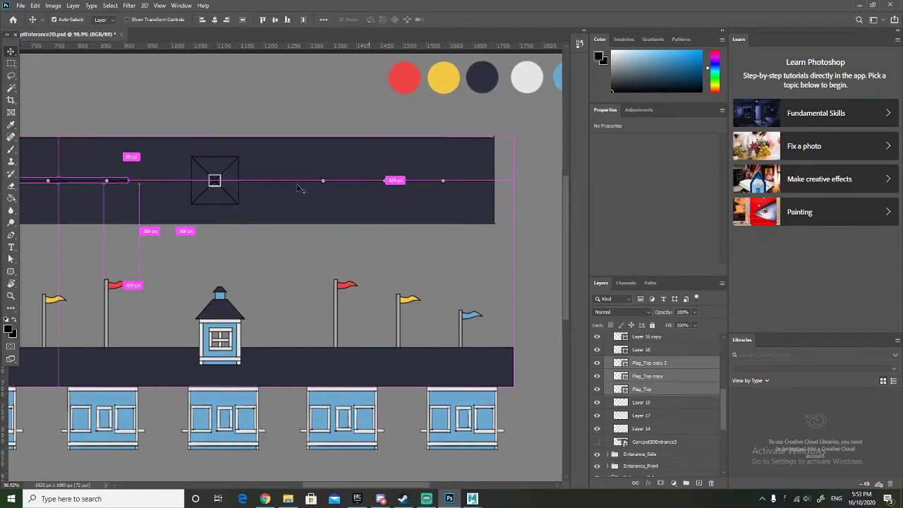
{"action": "scroll", "coordinate": [230, 186], "scroll_direction": "right", "scroll_amount": 2}
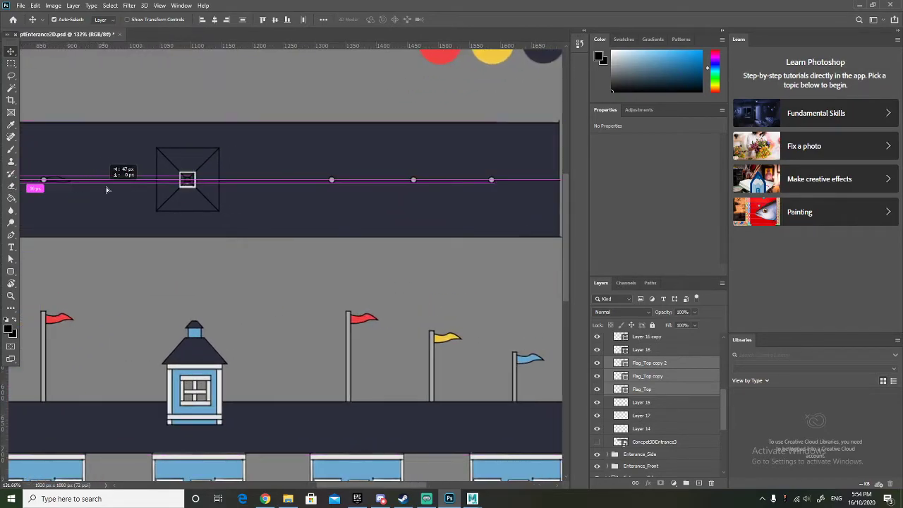
{"action": "left_click", "coordinate": [77, 186], "text": "shift"}
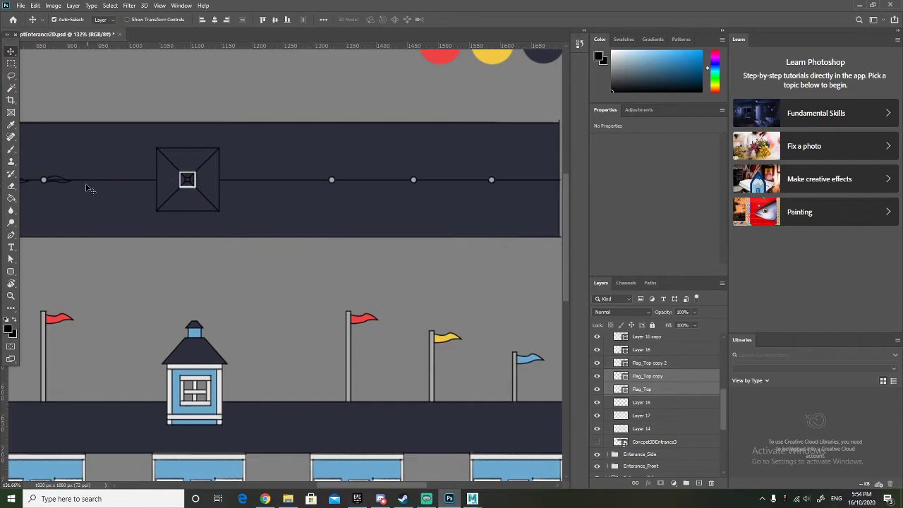
{"action": "left_click", "coordinate": [672, 364], "text": "ctrl"}
{"action": "left_click_drag", "start_coordinate": [67, 187], "coordinate": [375, 188]}
Duplicate the three Flag_Top layers together and shift the copies along the roof ridge toward the empty poles.
{"action": "left_click", "coordinate": [659, 366], "text": "shift"}
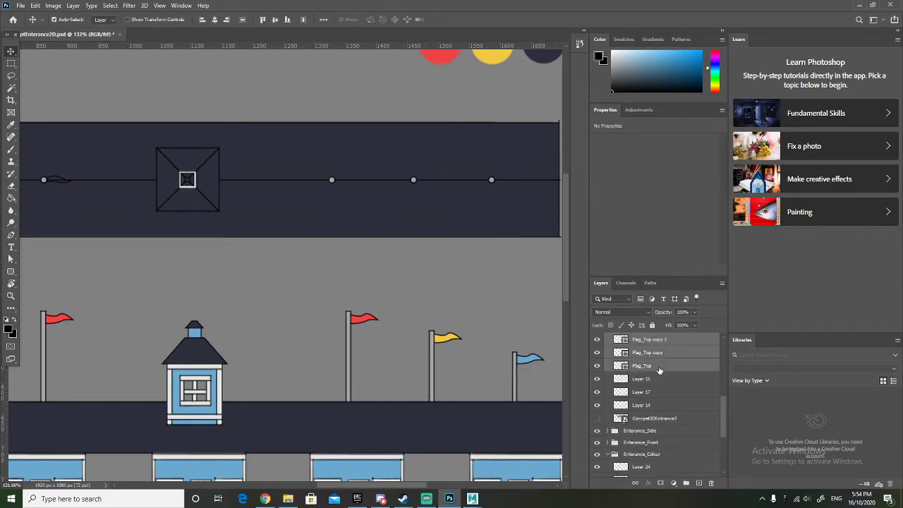
{"action": "scroll", "coordinate": [681, 349], "scroll_direction": "up", "scroll_amount": 1}
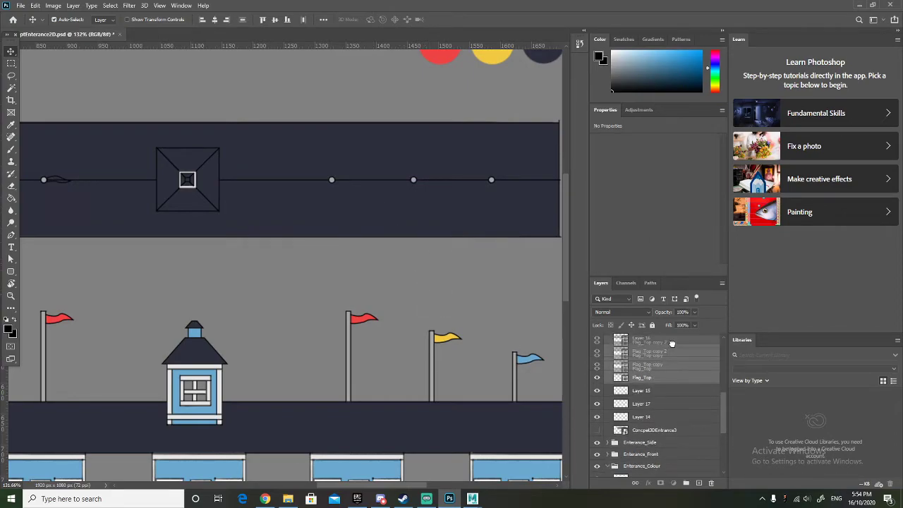
{"action": "key", "text": "ctrl+j"}
{"action": "left_click_drag", "start_coordinate": [673, 369], "coordinate": [675, 364]}
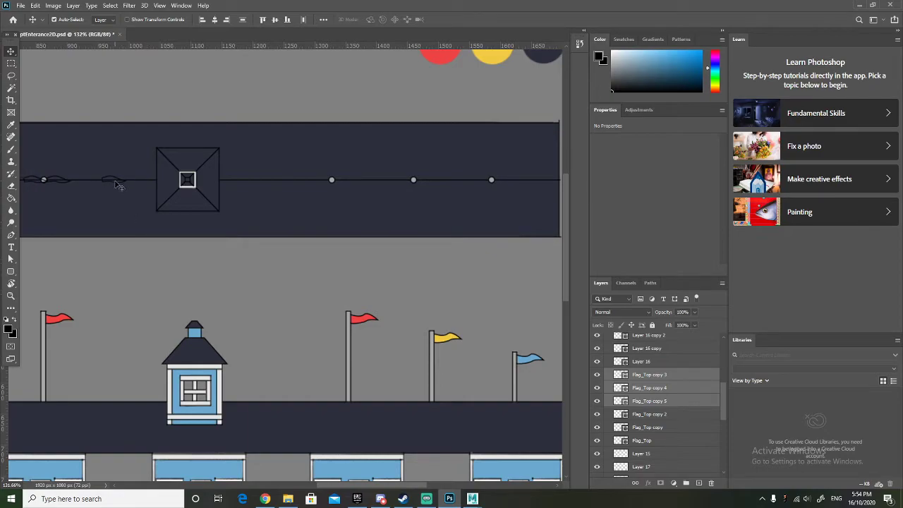
{"action": "left_click_drag", "start_coordinate": [119, 186], "coordinate": [423, 189]}
{"action": "key", "text": "Escape"}
Move the duplicated flags along the ridge so two of them attach to the first two poles beyond the roof tower.
{"action": "scroll", "coordinate": [240, 301], "scroll_direction": "down", "scroll_amount": 1}
{"action": "scroll", "coordinate": [145, 244], "scroll_direction": "up", "scroll_amount": 1}
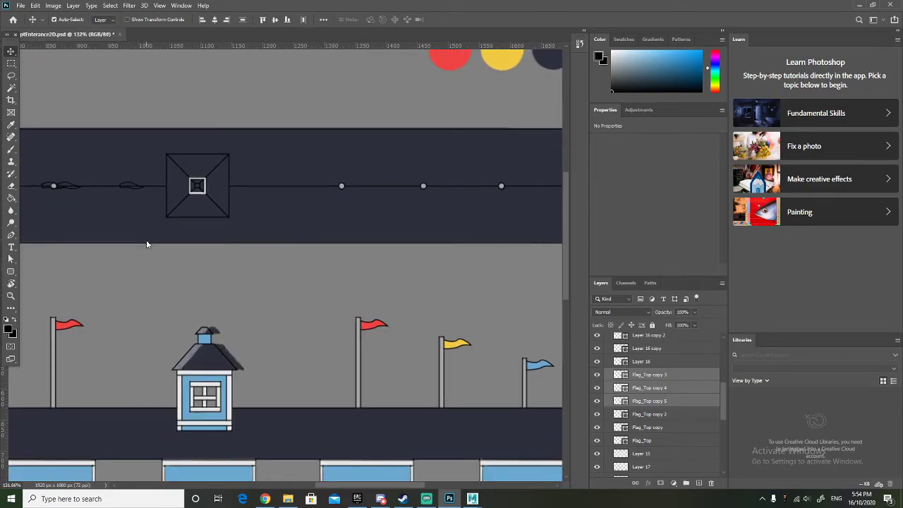
{"action": "scroll", "coordinate": [628, 372], "scroll_direction": "down", "scroll_amount": 5}
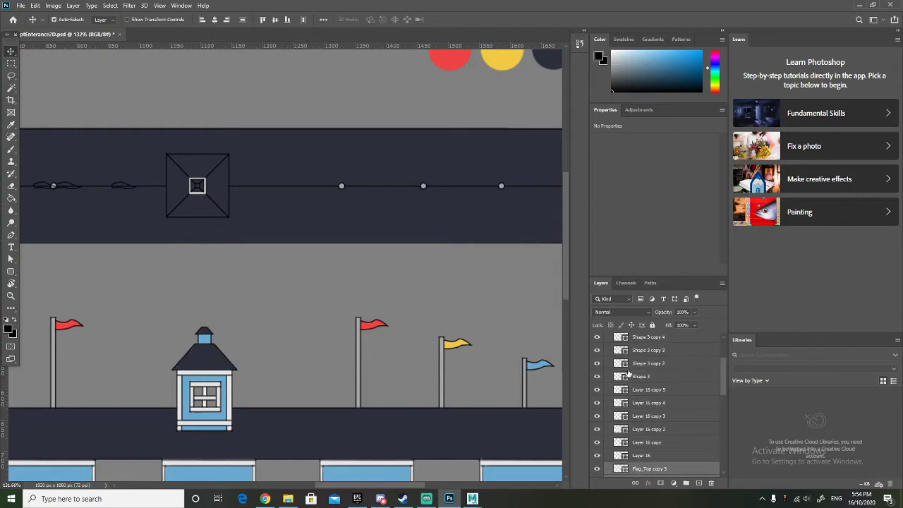
{"action": "scroll", "coordinate": [628, 372], "scroll_direction": "down", "scroll_amount": 5}
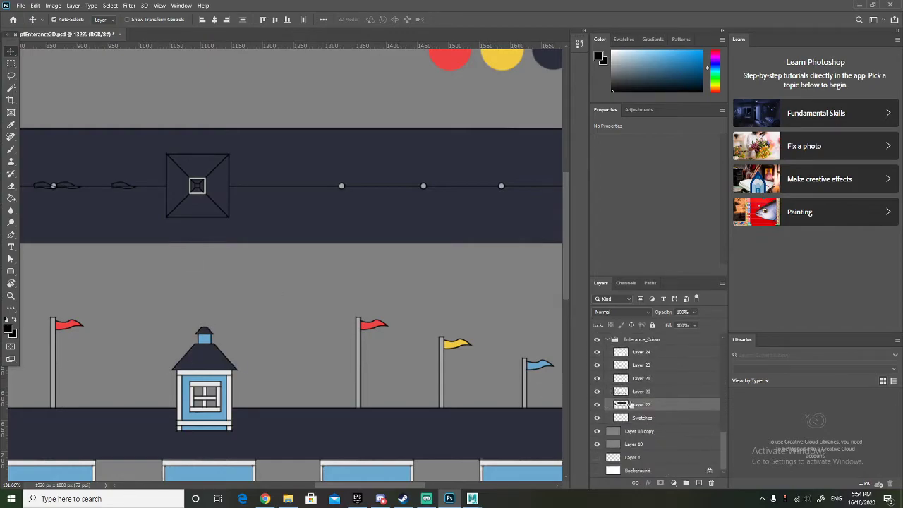
{"action": "scroll", "coordinate": [331, 306], "scroll_direction": "down", "scroll_amount": 3}
{"action": "left_click_drag", "start_coordinate": [331, 306], "coordinate": [536, 223]}
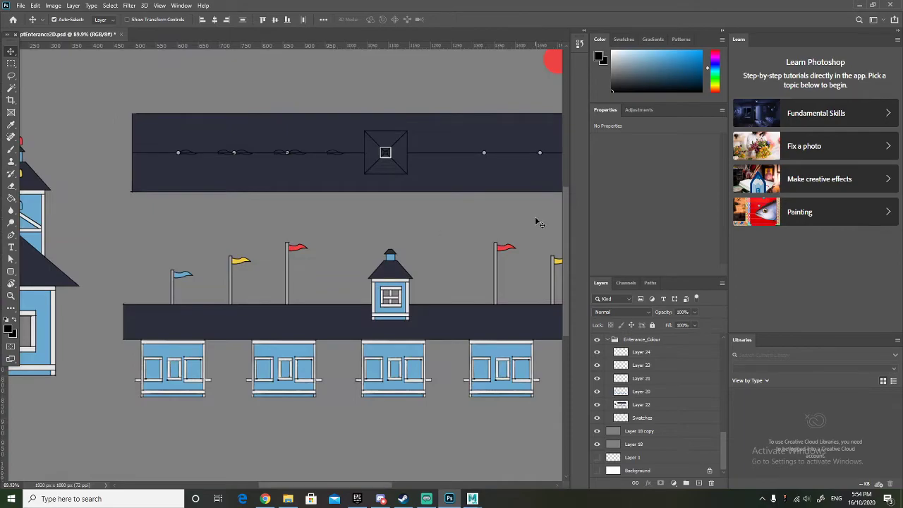
{"action": "scroll", "coordinate": [535, 215], "scroll_direction": "right", "scroll_amount": 6}
{"action": "scroll", "coordinate": [472, 195], "scroll_direction": "up", "scroll_amount": 3}
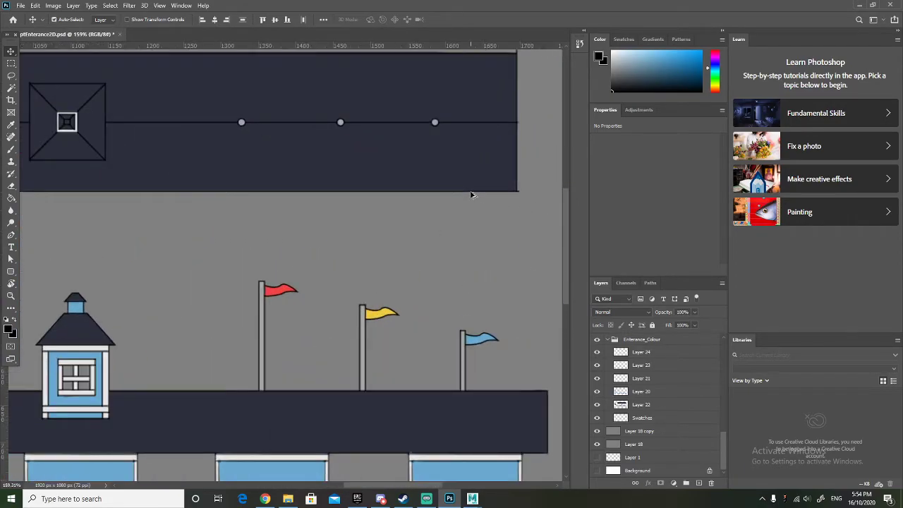
{"action": "scroll", "coordinate": [349, 218], "scroll_direction": "up", "scroll_amount": 2}
{"action": "scroll", "coordinate": [351, 218], "scroll_direction": "left", "scroll_amount": 5}
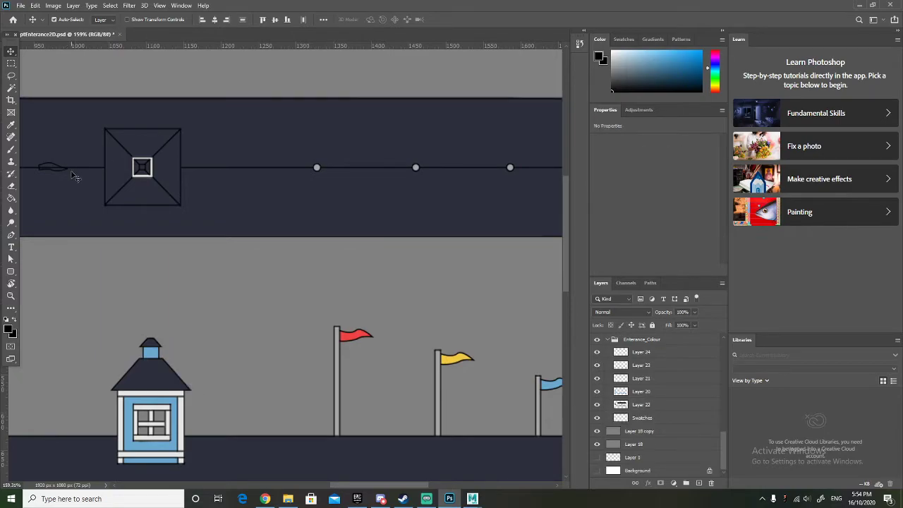
{"action": "scroll", "coordinate": [682, 407], "scroll_direction": "up", "scroll_amount": 5}
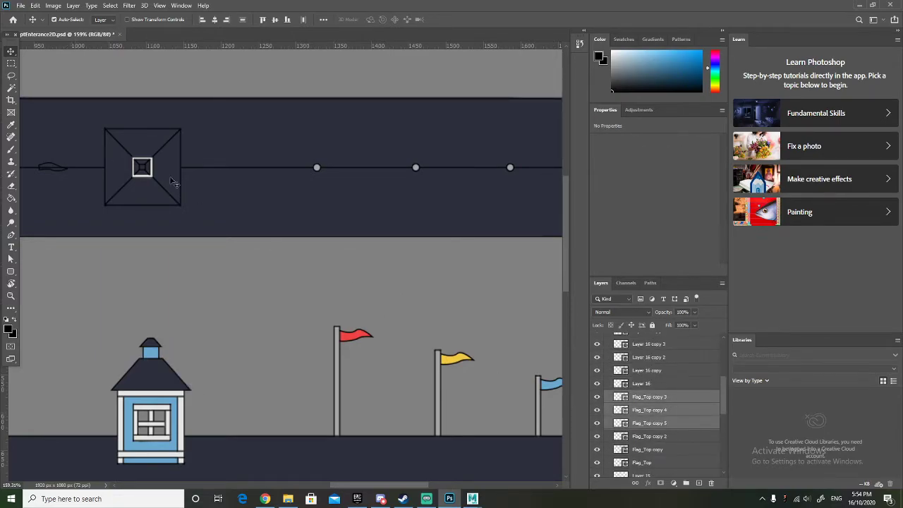
{"action": "left_click_drag", "start_coordinate": [92, 167], "coordinate": [124, 199]}
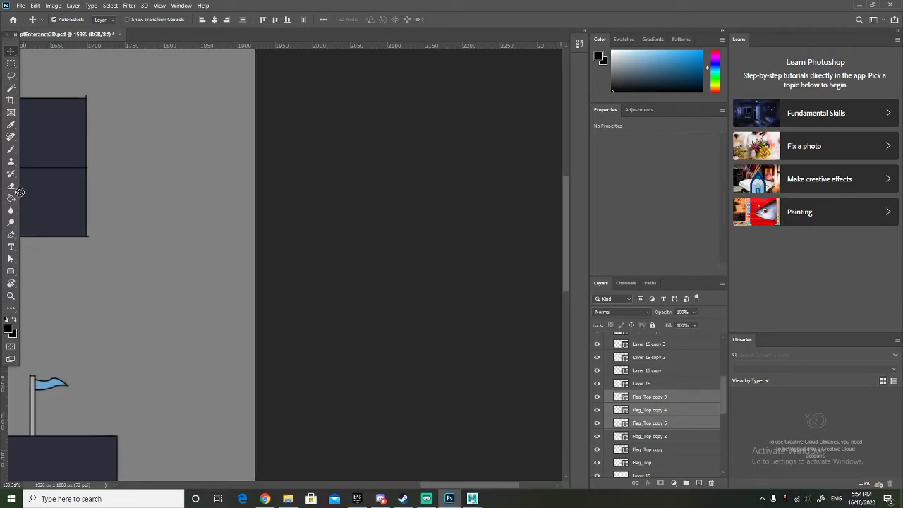
{"action": "left_click_drag", "start_coordinate": [23, 192], "coordinate": [507, 265]}
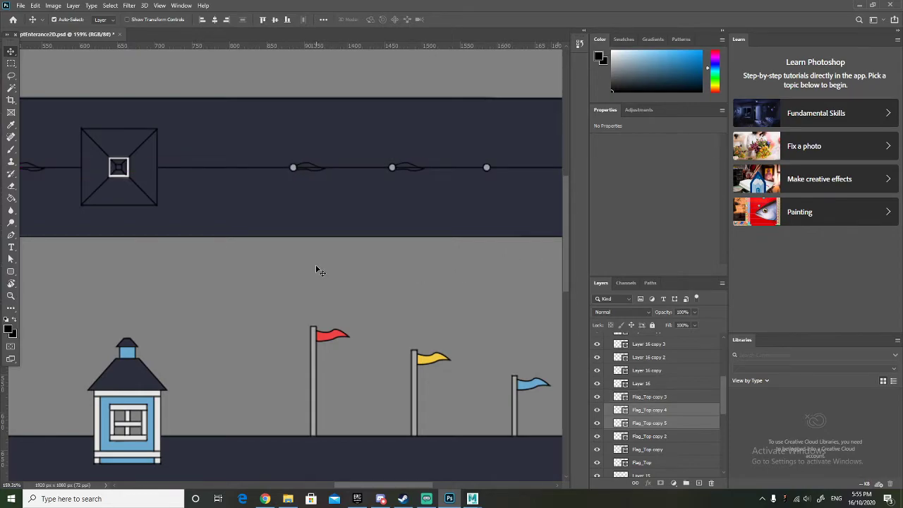
Toggle layer visibility to identify the stray flag beside the roof tower, and move that Flag_Top copy 3 to the last pole.
{"action": "left_click", "coordinate": [597, 397]}
{"action": "scroll", "coordinate": [373, 347], "scroll_direction": "down", "scroll_amount": 4}
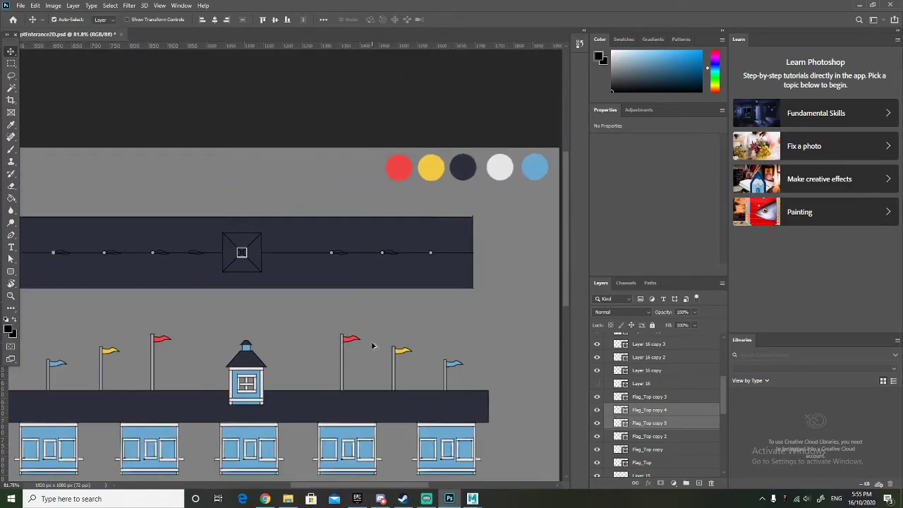
{"action": "scroll", "coordinate": [211, 303], "scroll_direction": "up", "scroll_amount": 1}
{"action": "scroll", "coordinate": [181, 281], "scroll_direction": "up", "scroll_amount": 1}
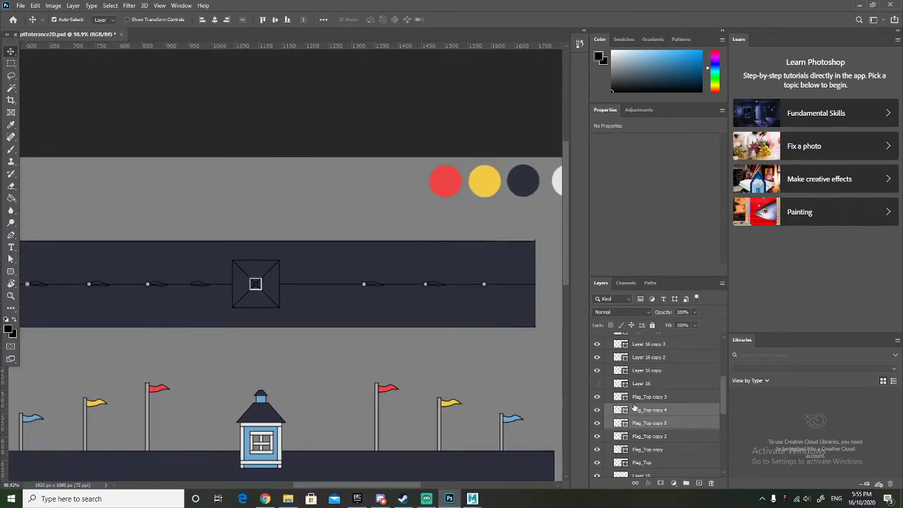
{"action": "left_click", "coordinate": [598, 397]}
{"action": "left_click", "coordinate": [597, 424]}
{"action": "left_click", "coordinate": [597, 424]}
{"action": "left_click", "coordinate": [597, 437]}
{"action": "scroll", "coordinate": [622, 402], "scroll_direction": "down", "scroll_amount": 1}
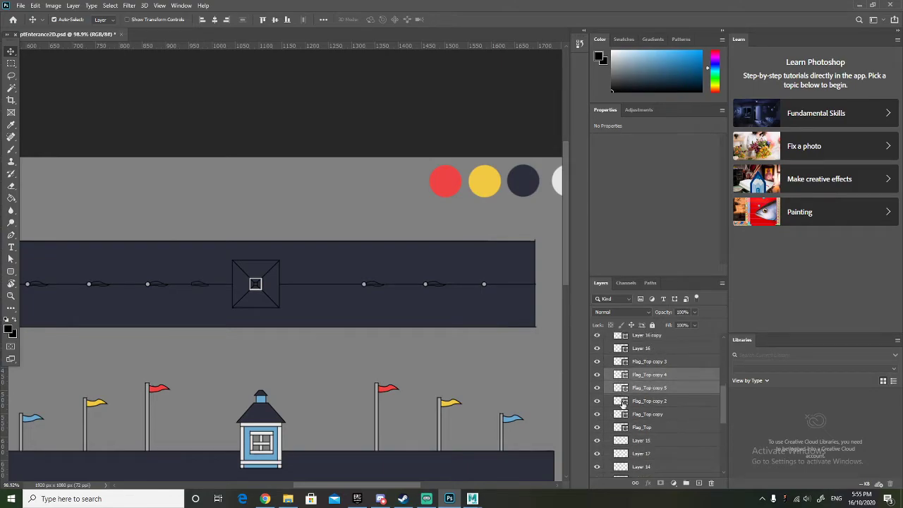
{"action": "left_click", "coordinate": [598, 416]}
{"action": "left_click", "coordinate": [597, 415]}
{"action": "scroll", "coordinate": [597, 413], "scroll_direction": "down", "scroll_amount": 3}
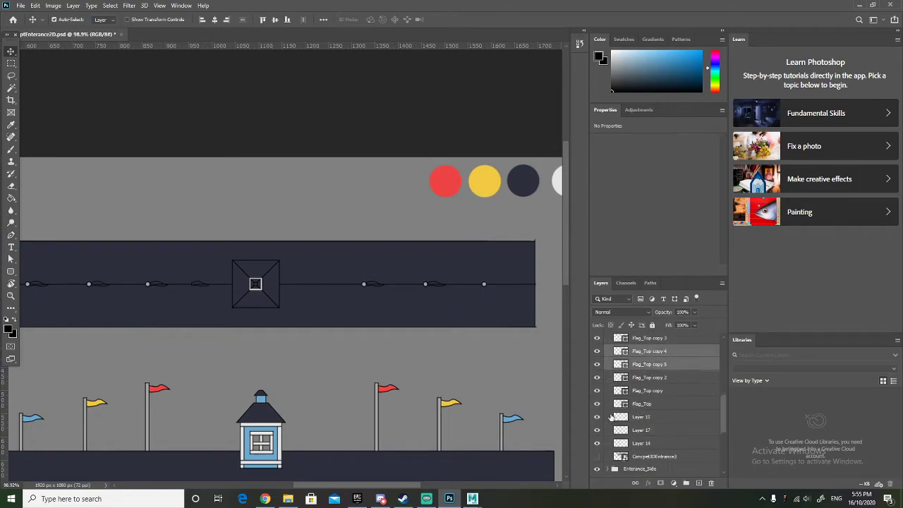
{"action": "scroll", "coordinate": [596, 409], "scroll_direction": "up", "scroll_amount": 2}
{"action": "left_click", "coordinate": [596, 405]}
{"action": "left_click", "coordinate": [597, 380]}
{"action": "left_click", "coordinate": [597, 380]}
{"action": "scroll", "coordinate": [599, 360], "scroll_direction": "up", "scroll_amount": 1}
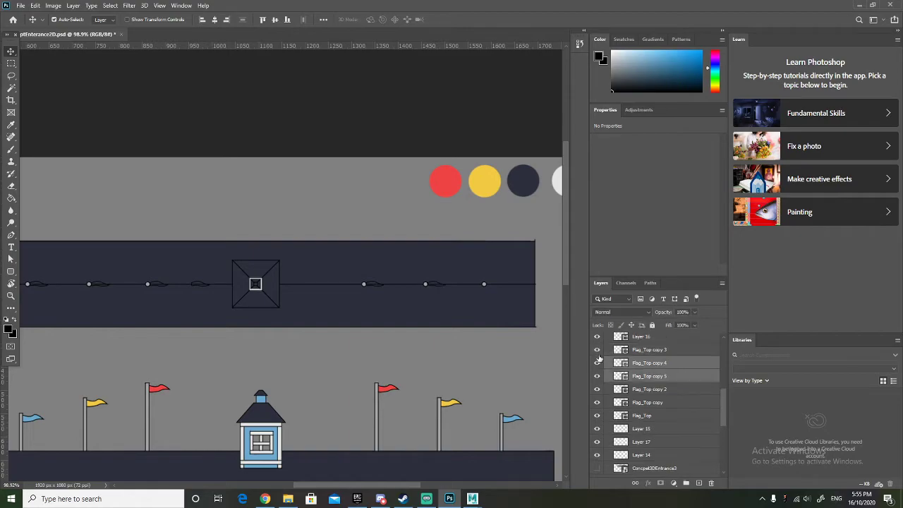
{"action": "left_click", "coordinate": [639, 350]}
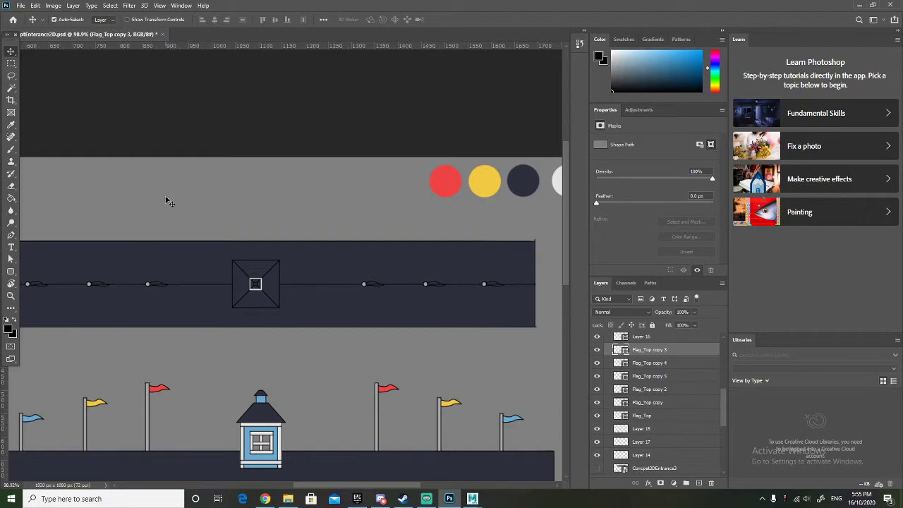
Identify the ridge line's layer, Layer 17, and erase the line inside the first two top-view flags.
{"action": "scroll", "coordinate": [600, 414], "scroll_direction": "down", "scroll_amount": 3}
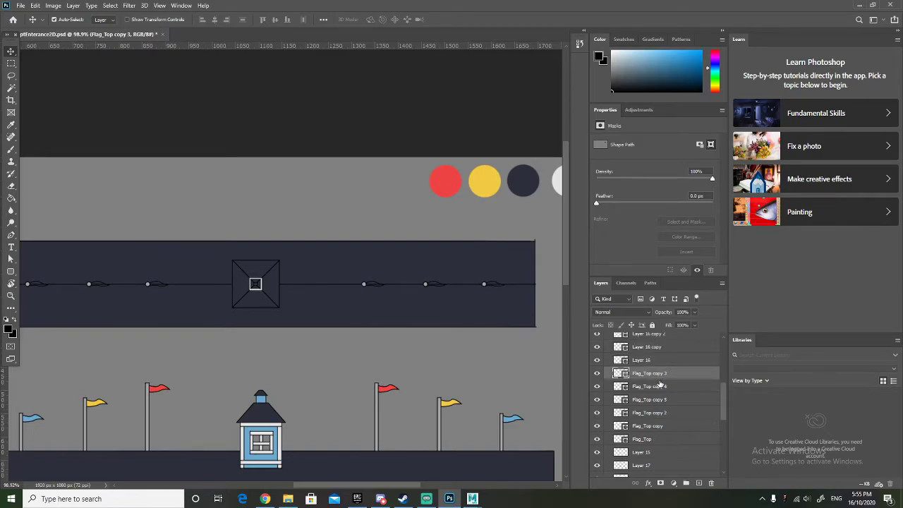
{"action": "left_click", "coordinate": [598, 394]}
{"action": "left_click", "coordinate": [599, 395]}
{"action": "left_click", "coordinate": [598, 407]}
{"action": "left_click", "coordinate": [599, 407]}
{"action": "left_click", "coordinate": [621, 407]}
{"action": "scroll", "coordinate": [187, 328], "scroll_direction": "up", "scroll_amount": 1}
{"action": "scroll", "coordinate": [187, 328], "scroll_direction": "down", "scroll_amount": 1}
{"action": "scroll", "coordinate": [187, 328], "scroll_direction": "left", "scroll_amount": 3}
{"action": "scroll", "coordinate": [181, 303], "scroll_direction": "up", "scroll_amount": 5}
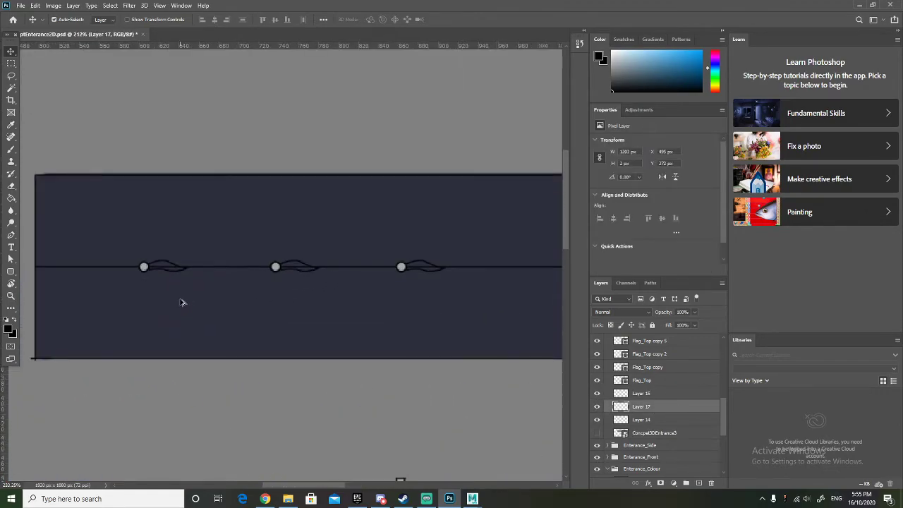
{"action": "left_click", "coordinate": [12, 187]}
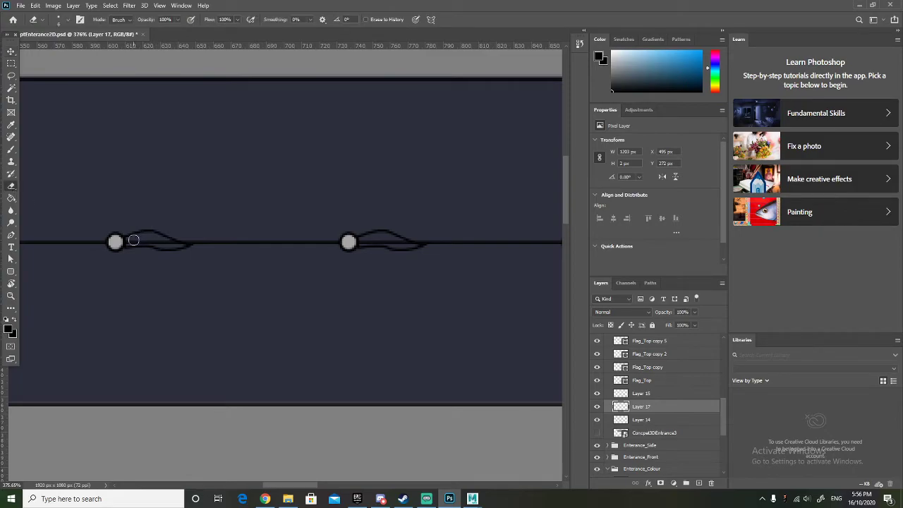
{"action": "left_click_drag", "start_coordinate": [163, 242], "coordinate": [178, 245]}
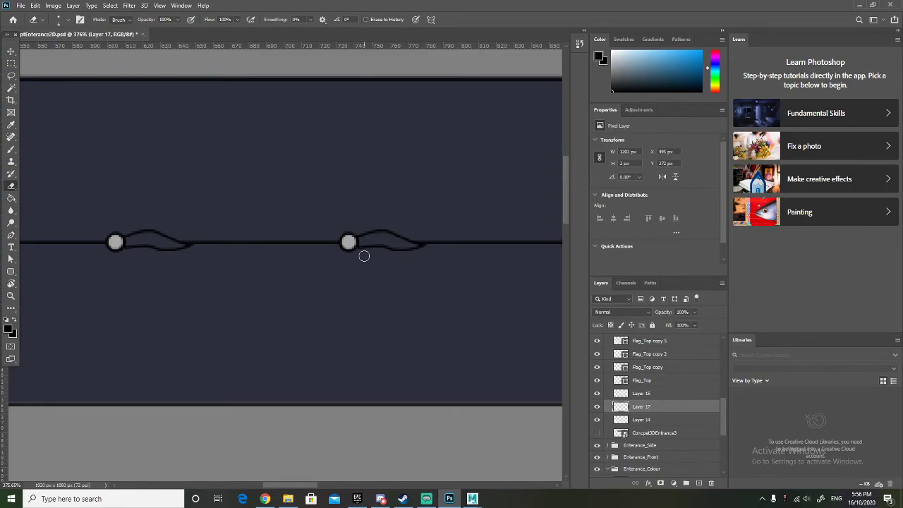
Erase the ridge line on Layer 17 inside the remaining four top-view flags.
{"action": "scroll", "coordinate": [363, 256], "scroll_direction": "down", "scroll_amount": 3}
{"action": "scroll", "coordinate": [364, 256], "scroll_direction": "down", "scroll_amount": 3}
{"action": "scroll", "coordinate": [449, 254], "scroll_direction": "up", "scroll_amount": 5}
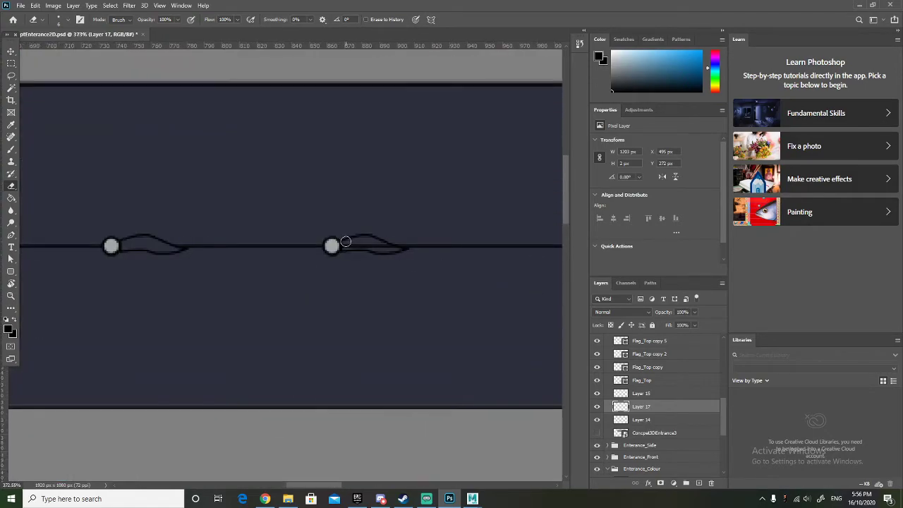
{"action": "scroll", "coordinate": [398, 266], "scroll_direction": "right", "scroll_amount": 5}
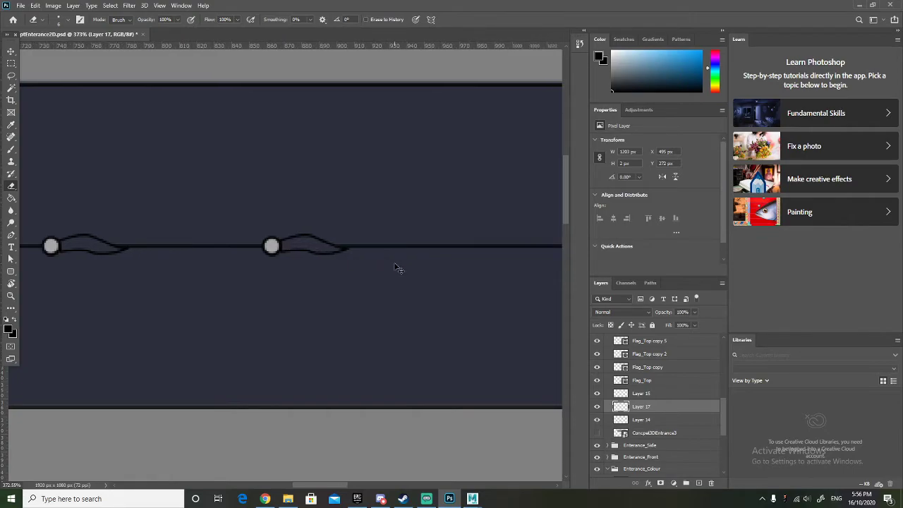
{"action": "scroll", "coordinate": [402, 266], "scroll_direction": "right", "scroll_amount": 10}
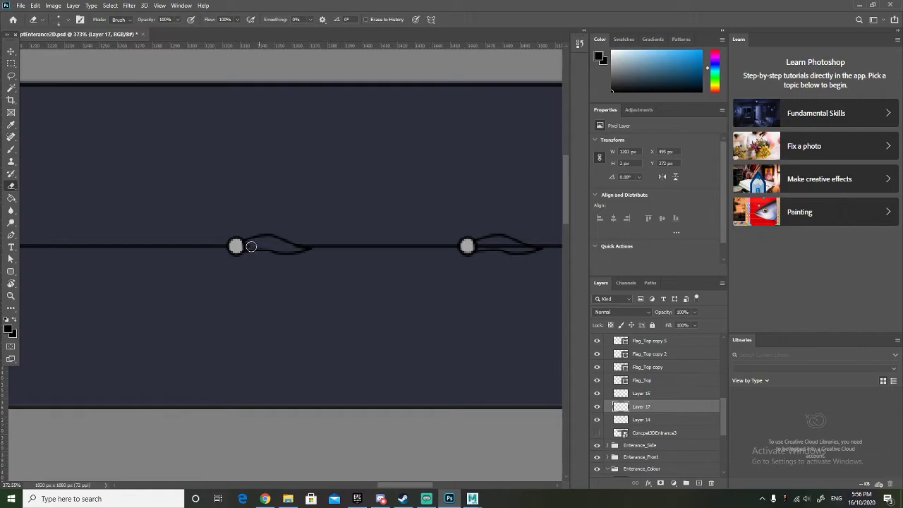
{"action": "scroll", "coordinate": [399, 267], "scroll_direction": "right", "scroll_amount": 4}
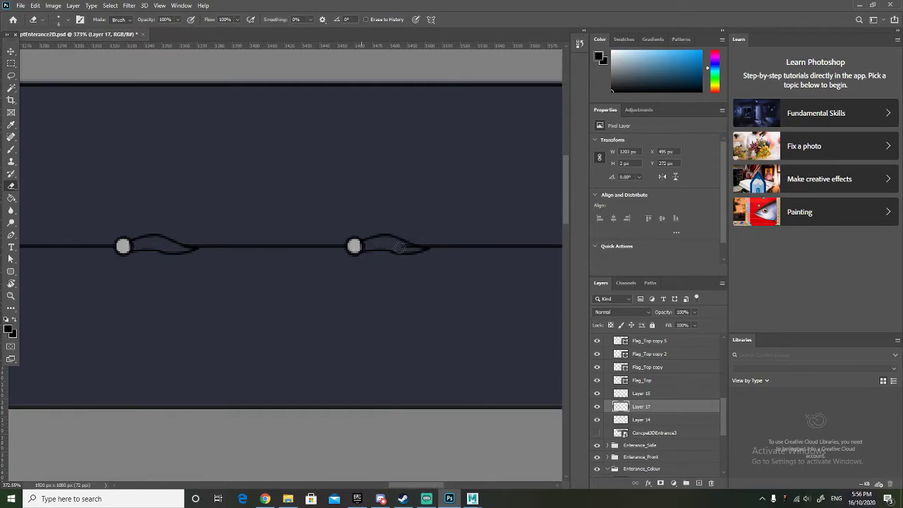
{"action": "scroll", "coordinate": [427, 258], "scroll_direction": "right", "scroll_amount": 8}
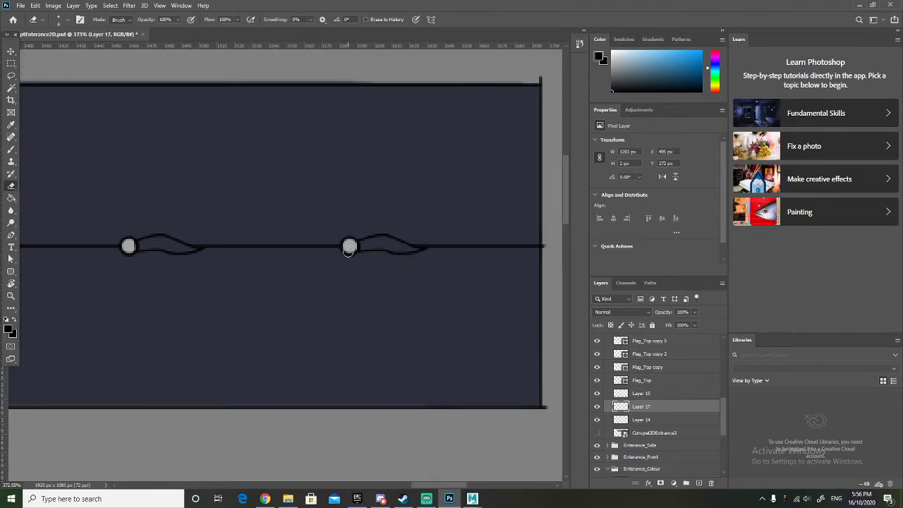
On Layer 24 of the Enterance_Colour group, paint the first top-view flag with the blue sampled from the flag below it.
{"action": "scroll", "coordinate": [343, 260], "scroll_direction": "down", "scroll_amount": 5}
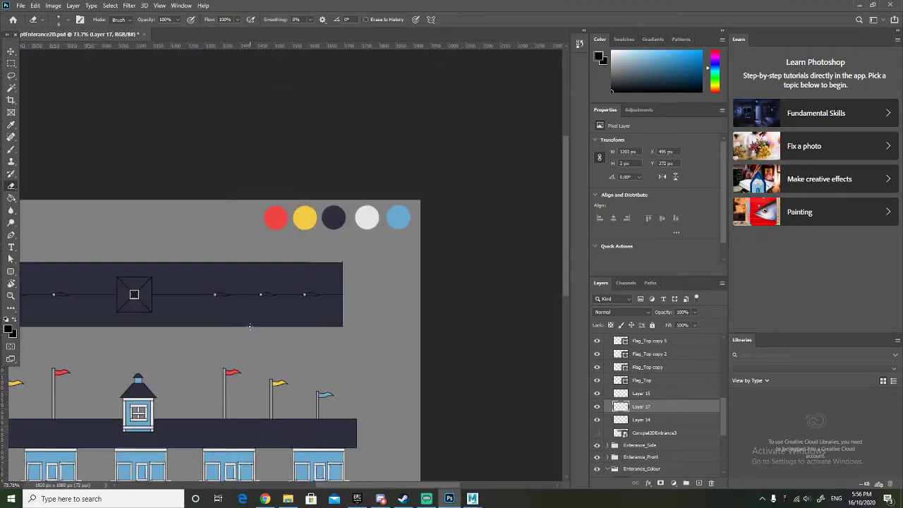
{"action": "scroll", "coordinate": [146, 332], "scroll_direction": "down", "scroll_amount": 3}
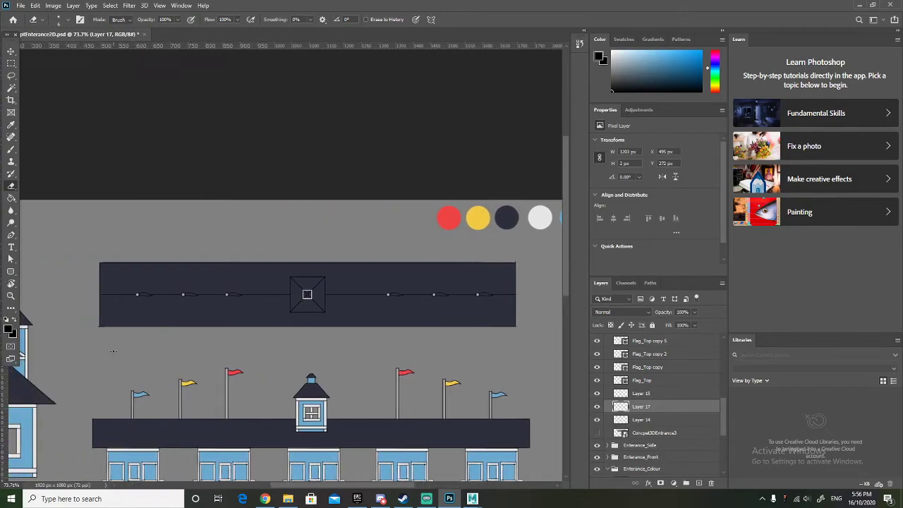
{"action": "scroll", "coordinate": [218, 305], "scroll_direction": "up", "scroll_amount": 3}
{"action": "scroll", "coordinate": [684, 393], "scroll_direction": "down", "scroll_amount": 3}
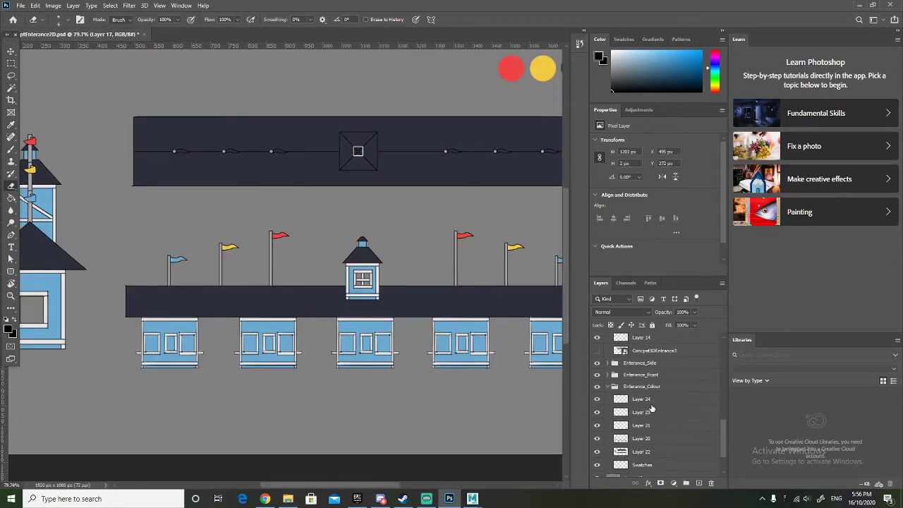
{"action": "left_click", "coordinate": [656, 400]}
{"action": "scroll", "coordinate": [300, 280], "scroll_direction": "up", "scroll_amount": 3}
{"action": "scroll", "coordinate": [300, 280], "scroll_direction": "up", "scroll_amount": 2}
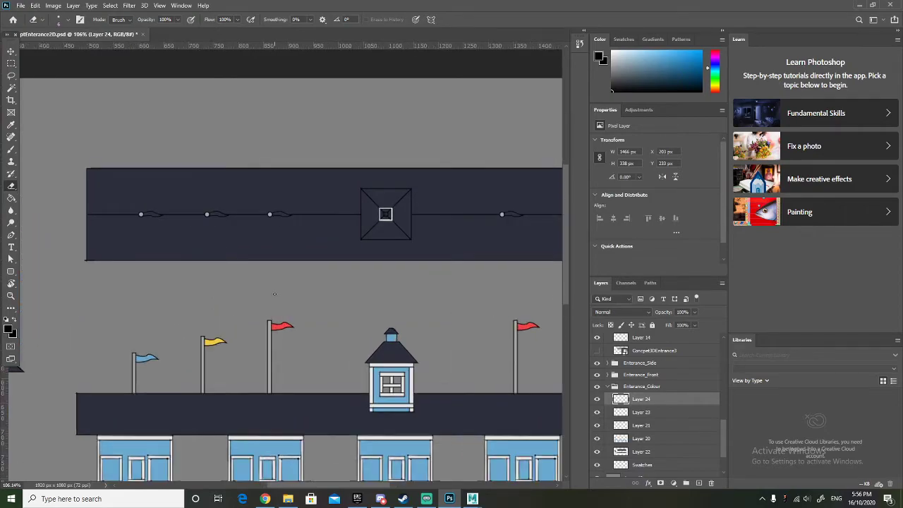
{"action": "key", "text": "b"}
{"action": "left_click", "coordinate": [144, 355], "text": "alt"}
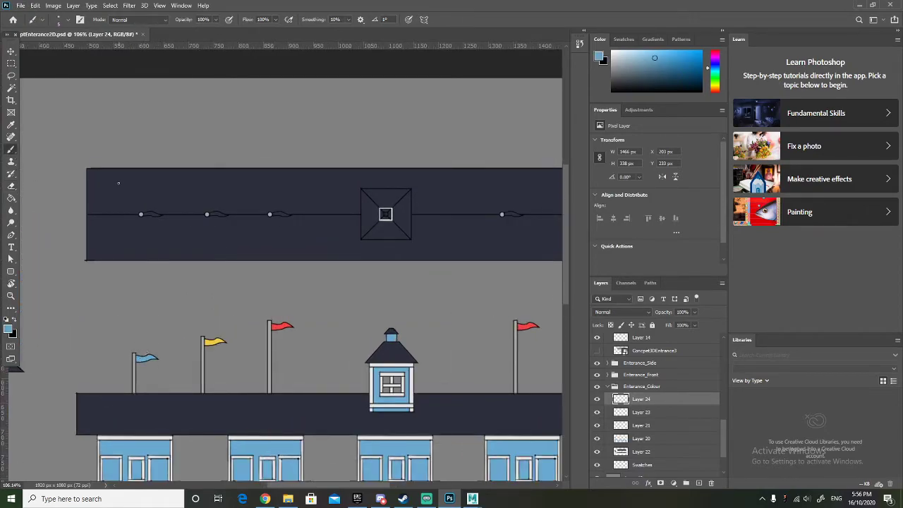
{"action": "scroll", "coordinate": [141, 212], "scroll_direction": "up", "scroll_amount": 5}
{"action": "mouse_move", "coordinate": [172, 242]}
{"action": "left_mouse_down"}
{"action": "mouse_move", "coordinate": [214, 247]}
{"action": "mouse_move", "coordinate": [166, 243]}
{"action": "left_mouse_up"}
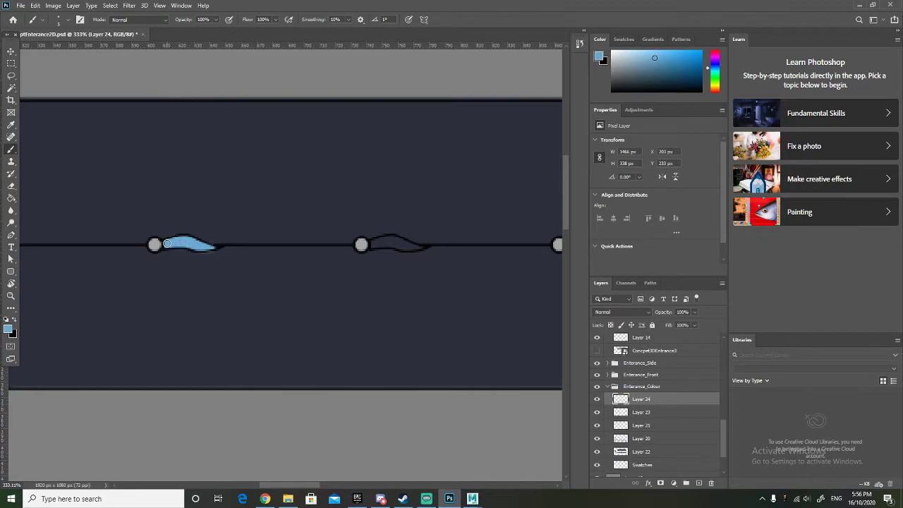
{"action": "scroll", "coordinate": [202, 244], "scroll_direction": "up", "scroll_amount": 2}
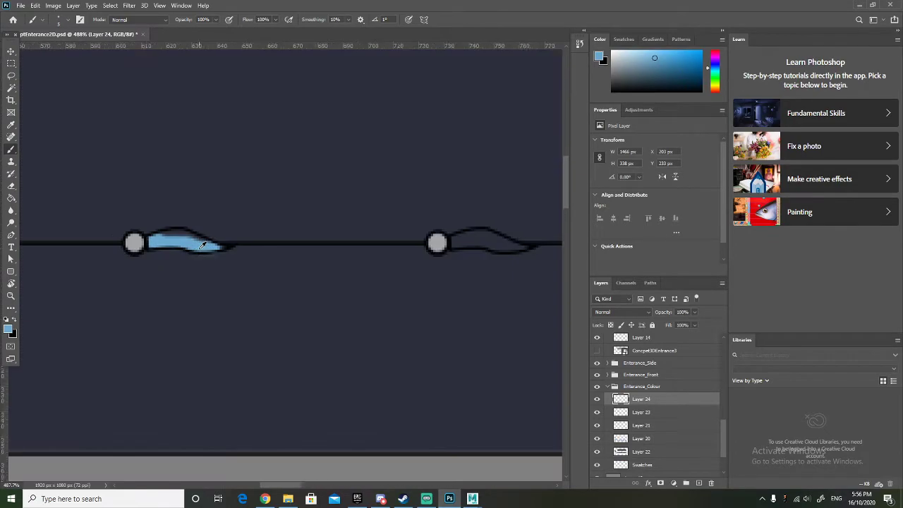
{"action": "mouse_move", "coordinate": [217, 247]}
{"action": "left_mouse_down"}
{"action": "mouse_move", "coordinate": [157, 236]}
{"action": "mouse_move", "coordinate": [193, 237]}
{"action": "left_mouse_up"}
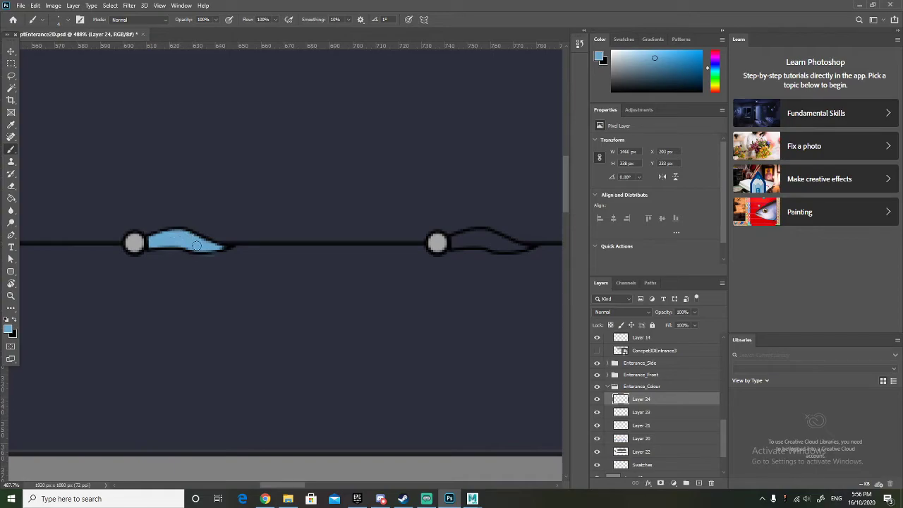
{"action": "scroll", "coordinate": [234, 252], "scroll_direction": "down", "scroll_amount": 5}
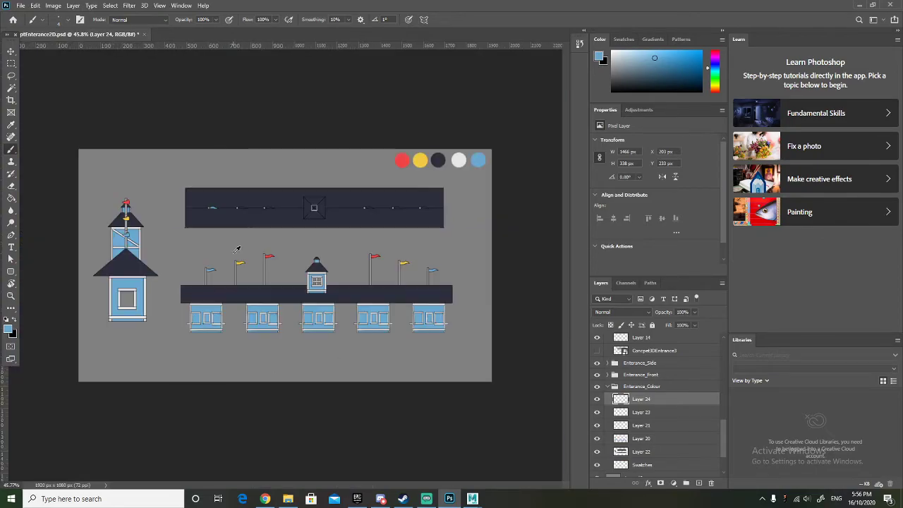
{"action": "scroll", "coordinate": [433, 167], "scroll_direction": "up", "scroll_amount": 3}
{"action": "scroll", "coordinate": [433, 167], "scroll_direction": "up", "scroll_amount": 3}
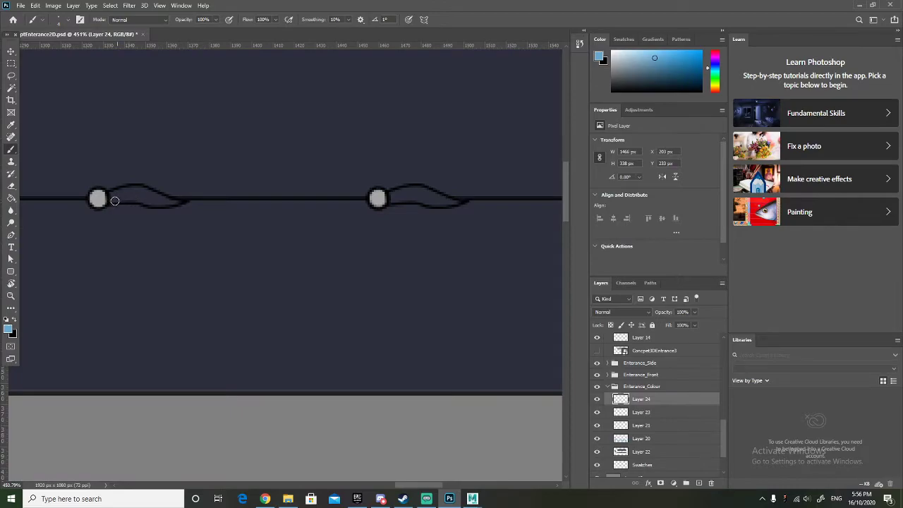
{"action": "mouse_move", "coordinate": [114, 200]}
{"action": "left_mouse_down"}
{"action": "mouse_move", "coordinate": [146, 189]}
{"action": "mouse_move", "coordinate": [177, 198]}
{"action": "mouse_move", "coordinate": [125, 188]}
{"action": "mouse_move", "coordinate": [112, 197]}
{"action": "mouse_move", "coordinate": [154, 206]}
{"action": "left_mouse_up"}
{"action": "key", "text": "ctrl+z"}
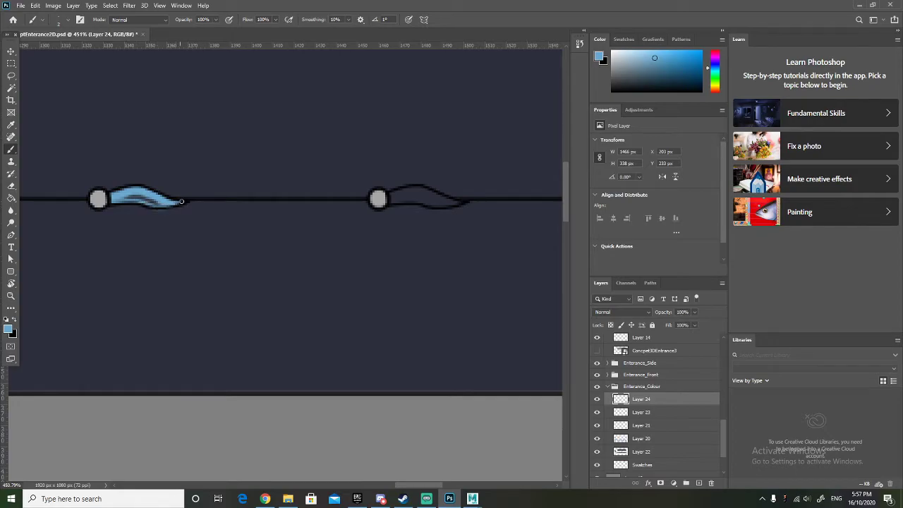
{"action": "left_click_drag", "start_coordinate": [125, 198], "coordinate": [153, 200]}
{"action": "scroll", "coordinate": [258, 179], "scroll_direction": "right", "scroll_amount": 2}
{"action": "scroll", "coordinate": [258, 180], "scroll_direction": "left", "scroll_amount": 10}
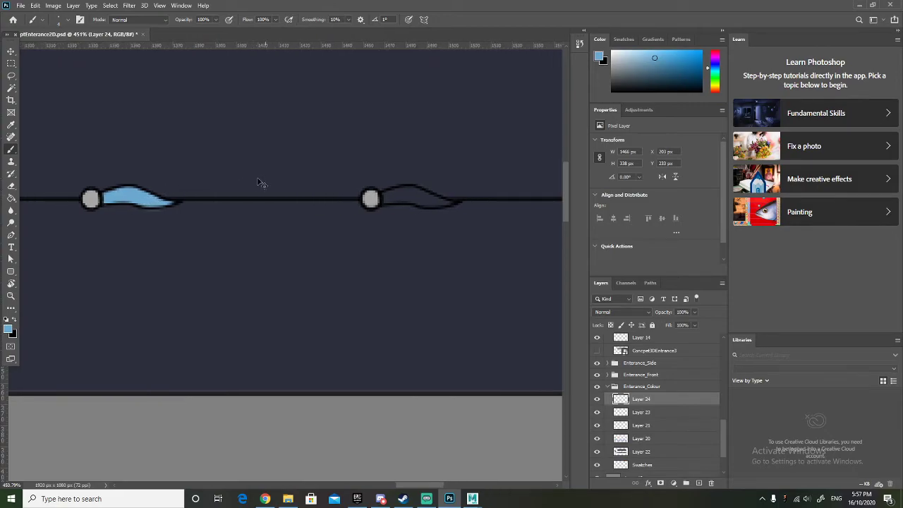
{"action": "scroll", "coordinate": [258, 182], "scroll_direction": "left", "scroll_amount": 3}
{"action": "scroll", "coordinate": [258, 181], "scroll_direction": "down", "scroll_amount": 2}
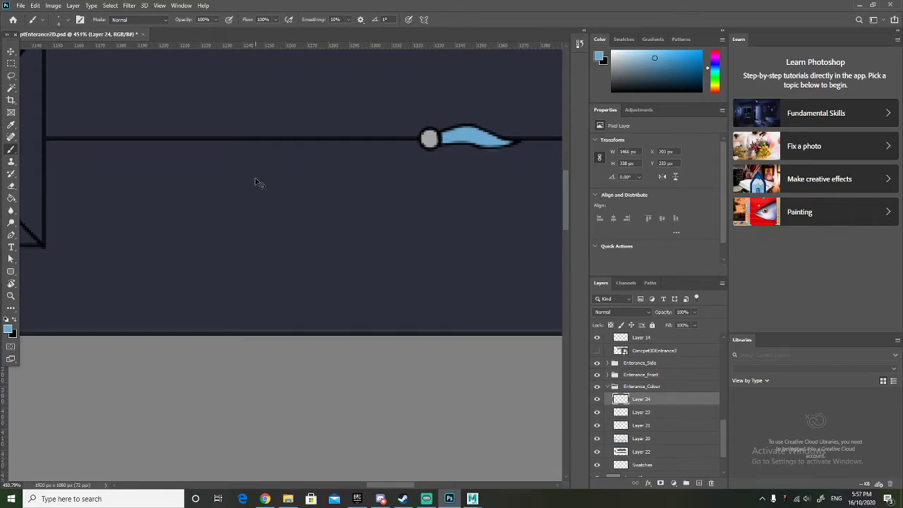
{"action": "scroll", "coordinate": [258, 181], "scroll_direction": "right", "scroll_amount": 2}
{"action": "key", "text": "ctrl+z"}
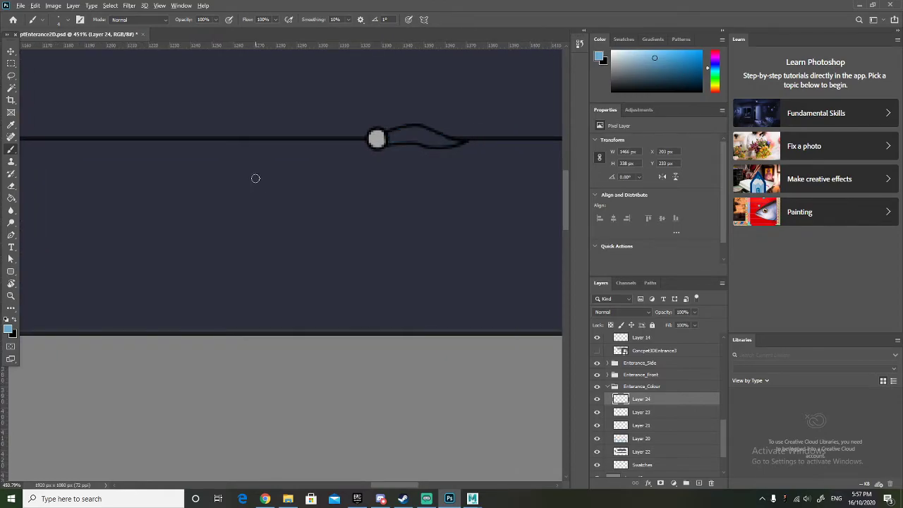
Paint the last top-view flag on Layer 24 with the same blue as the first flag.
{"action": "scroll", "coordinate": [256, 181], "scroll_direction": "down", "scroll_amount": 6}
{"action": "scroll", "coordinate": [433, 163], "scroll_direction": "down", "scroll_amount": 2}
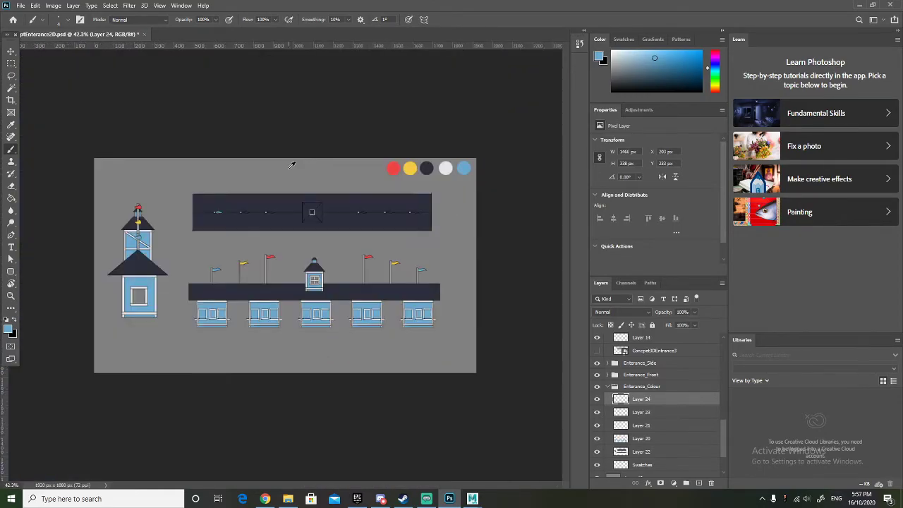
{"action": "scroll", "coordinate": [465, 194], "scroll_direction": "up", "scroll_amount": 8}
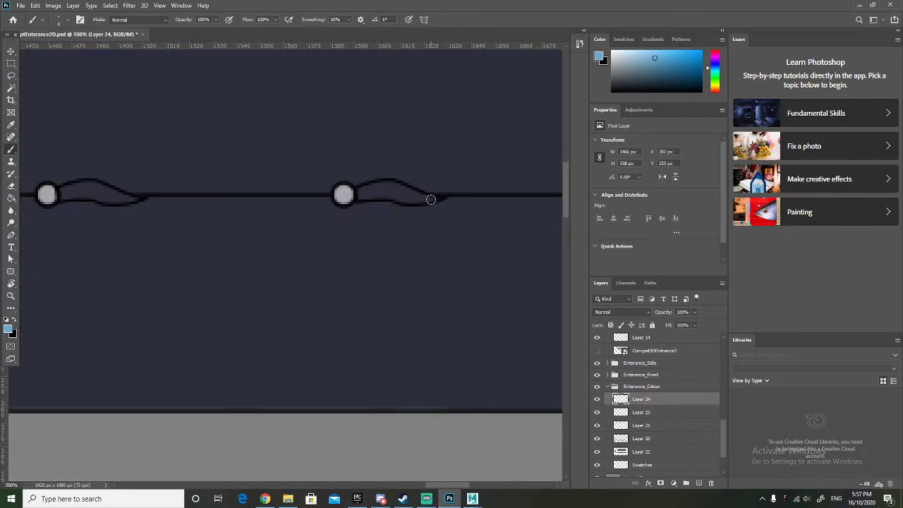
{"action": "mouse_move", "coordinate": [427, 198]}
{"action": "left_mouse_down"}
{"action": "mouse_move", "coordinate": [384, 184]}
{"action": "mouse_move", "coordinate": [358, 191]}
{"action": "mouse_move", "coordinate": [424, 202]}
{"action": "mouse_move", "coordinate": [364, 193]}
{"action": "mouse_move", "coordinate": [415, 202]}
{"action": "left_mouse_up"}
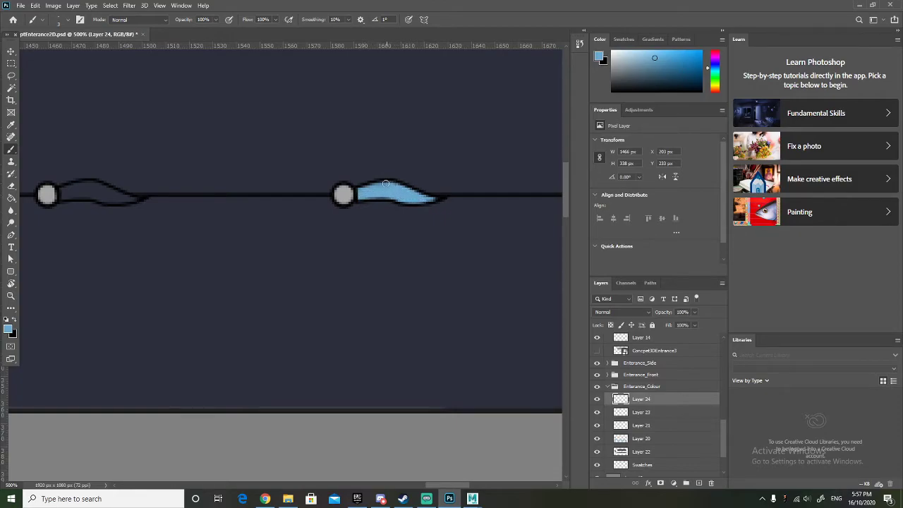
{"action": "scroll", "coordinate": [247, 232], "scroll_direction": "right", "scroll_amount": 2}
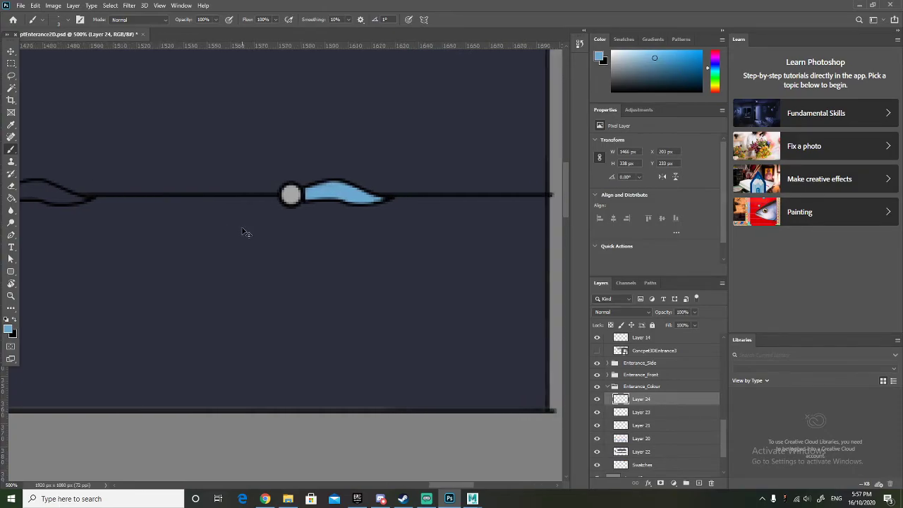
Sample the yellow from the second front-view flag and paint the second top-view flag with it.
{"action": "scroll", "coordinate": [231, 234], "scroll_direction": "down", "scroll_amount": 10}
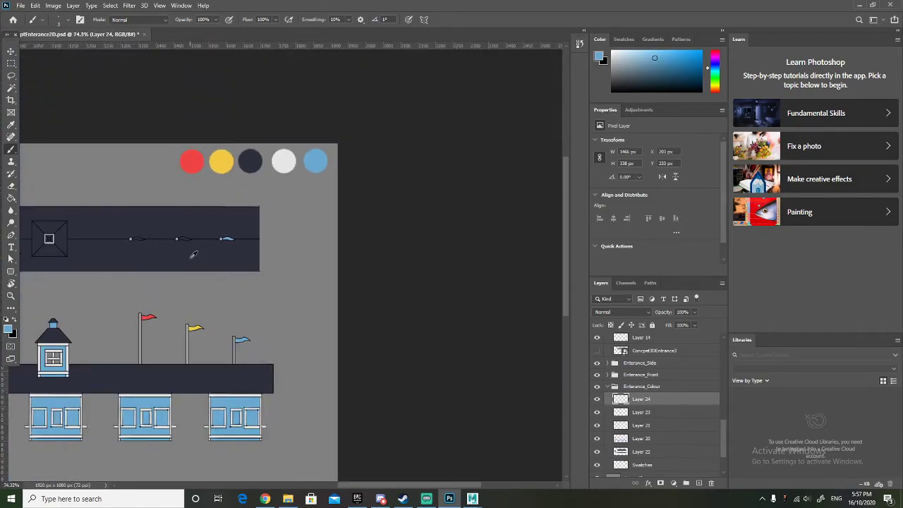
{"action": "scroll", "coordinate": [239, 241], "scroll_direction": "up", "scroll_amount": 4}
{"action": "scroll", "coordinate": [238, 242], "scroll_direction": "up", "scroll_amount": 2}
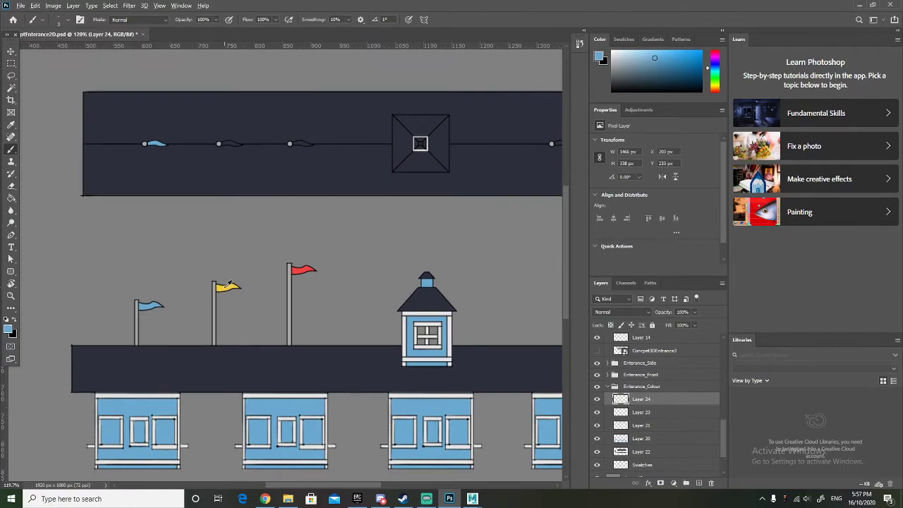
{"action": "left_click", "coordinate": [229, 286], "text": "alt"}
{"action": "scroll", "coordinate": [231, 146], "scroll_direction": "up", "scroll_amount": 4}
{"action": "scroll", "coordinate": [232, 146], "scroll_direction": "up", "scroll_amount": 3}
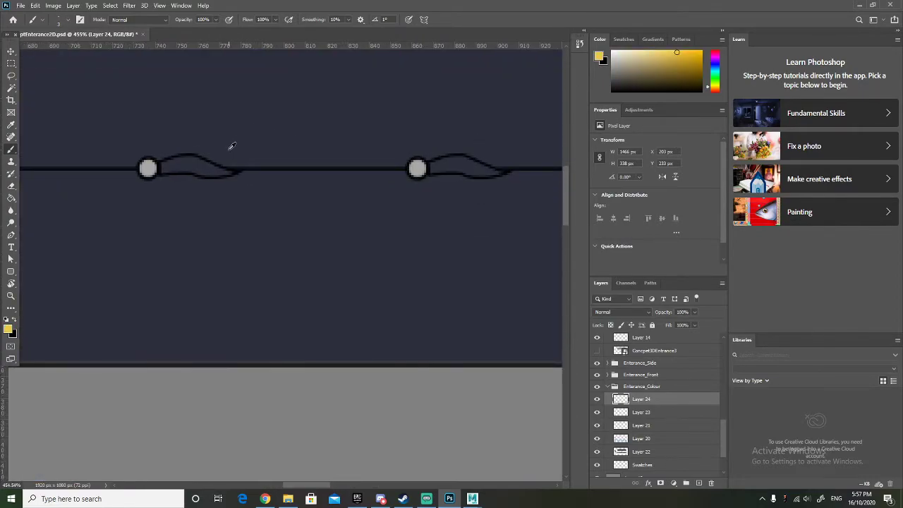
{"action": "mouse_move", "coordinate": [161, 165]}
{"action": "left_mouse_down"}
{"action": "mouse_move", "coordinate": [187, 159]}
{"action": "mouse_move", "coordinate": [228, 173]}
{"action": "mouse_move", "coordinate": [163, 170]}
{"action": "mouse_move", "coordinate": [215, 173]}
{"action": "mouse_move", "coordinate": [169, 165]}
{"action": "mouse_move", "coordinate": [197, 165]}
{"action": "left_mouse_up"}
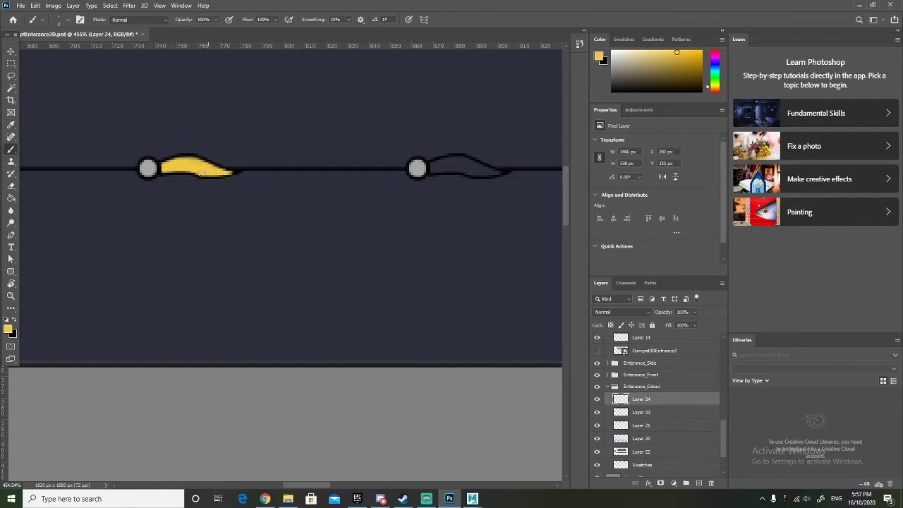
Paint the fifth top-view flag, second from the roof's far end, with the same yellow.
{"action": "scroll", "coordinate": [315, 197], "scroll_direction": "down", "scroll_amount": 10}
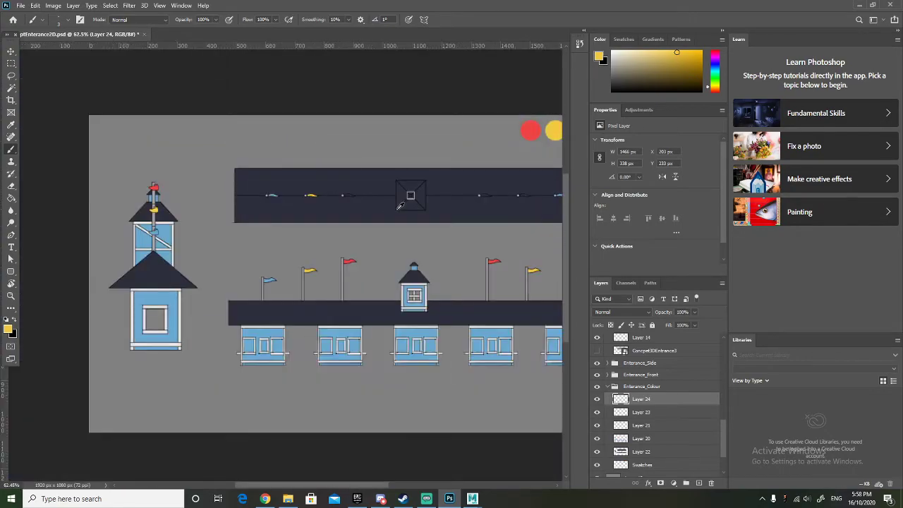
{"action": "scroll", "coordinate": [476, 199], "scroll_direction": "up", "scroll_amount": 5}
{"action": "scroll", "coordinate": [402, 200], "scroll_direction": "up", "scroll_amount": 5}
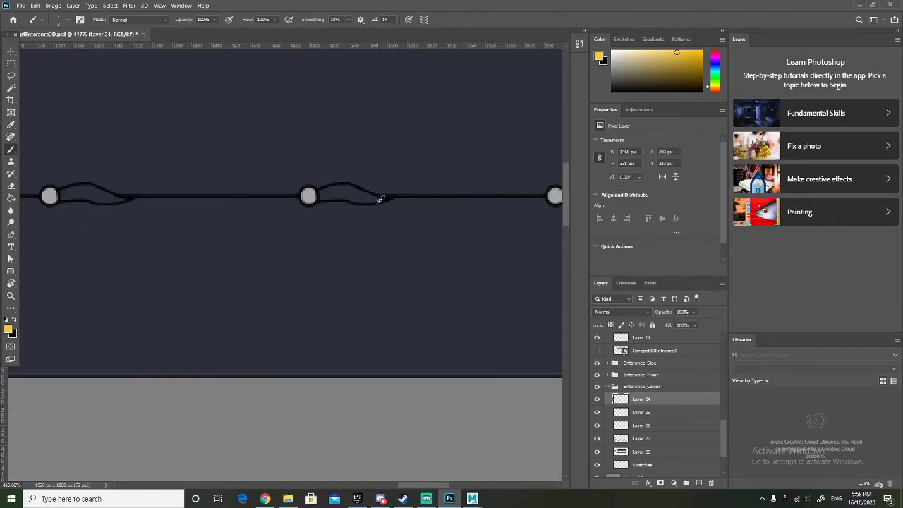
{"action": "mouse_move", "coordinate": [320, 193]}
{"action": "left_mouse_down"}
{"action": "mouse_move", "coordinate": [354, 187]}
{"action": "mouse_move", "coordinate": [380, 199]}
{"action": "mouse_move", "coordinate": [319, 197]}
{"action": "mouse_move", "coordinate": [335, 194]}
{"action": "left_mouse_up"}
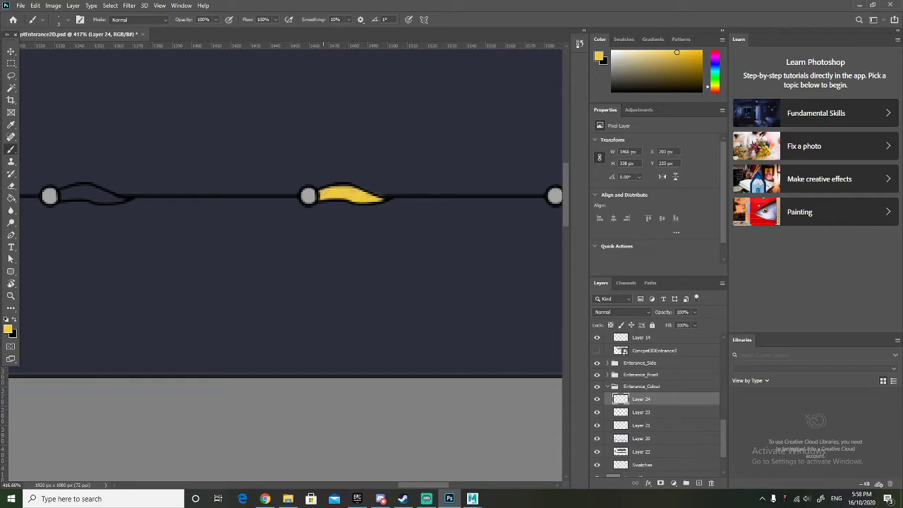
{"action": "left_click", "coordinate": [12, 186]}
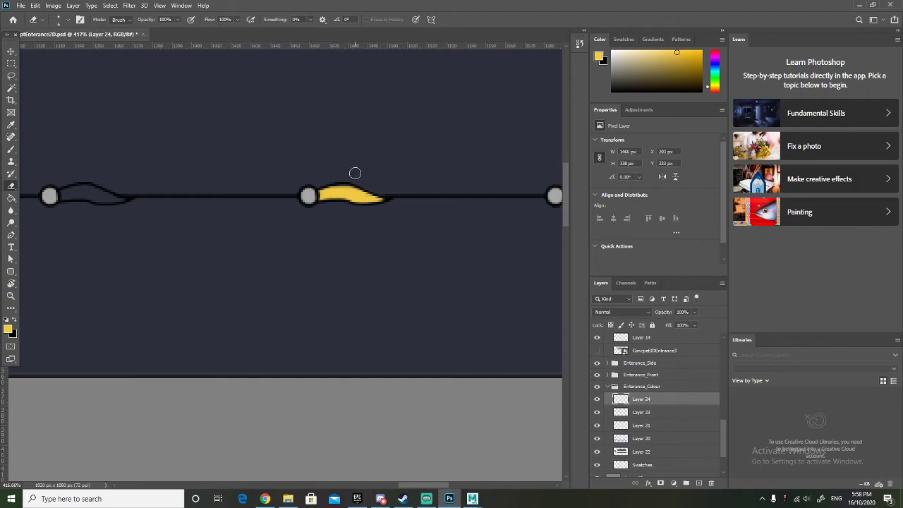
Sample the red from the third front-view flag and brush it into the third top-view flag.
{"action": "scroll", "coordinate": [204, 163], "scroll_direction": "down", "scroll_amount": 5}
{"action": "scroll", "coordinate": [204, 164], "scroll_direction": "down", "scroll_amount": 5}
{"action": "scroll", "coordinate": [262, 261], "scroll_direction": "up", "scroll_amount": 4}
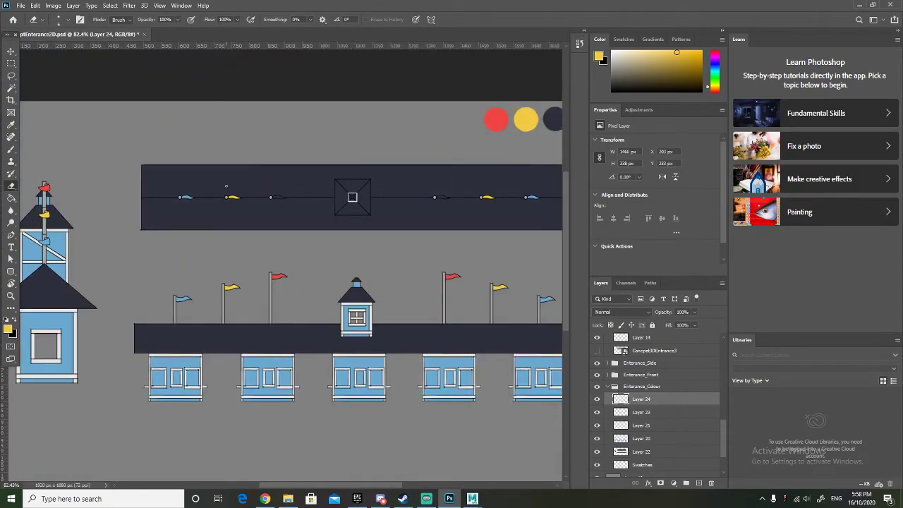
{"action": "left_click", "coordinate": [11, 150]}
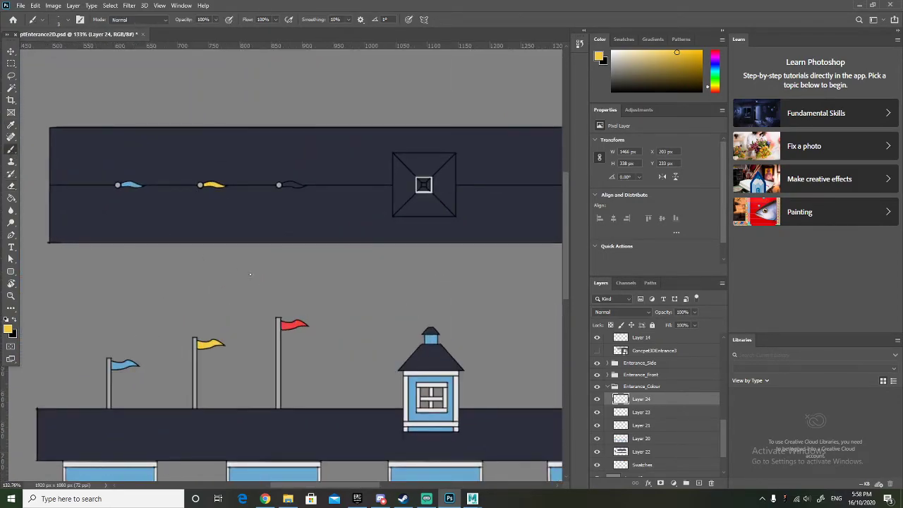
{"action": "left_click", "coordinate": [290, 323], "text": "alt"}
{"action": "scroll", "coordinate": [283, 186], "scroll_direction": "up", "scroll_amount": 4}
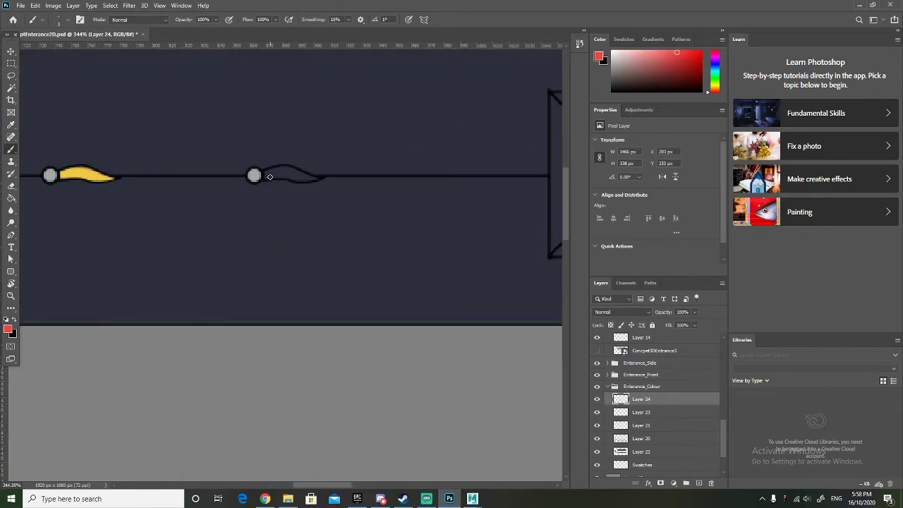
{"action": "scroll", "coordinate": [295, 166], "scroll_direction": "up", "scroll_amount": 3}
{"action": "mouse_move", "coordinate": [248, 173]}
{"action": "left_mouse_down"}
{"action": "mouse_move", "coordinate": [281, 167]}
{"action": "mouse_move", "coordinate": [332, 184]}
{"action": "mouse_move", "coordinate": [241, 185]}
{"action": "mouse_move", "coordinate": [260, 176]}
{"action": "mouse_move", "coordinate": [313, 182]}
{"action": "mouse_move", "coordinate": [260, 175]}
{"action": "left_mouse_up"}
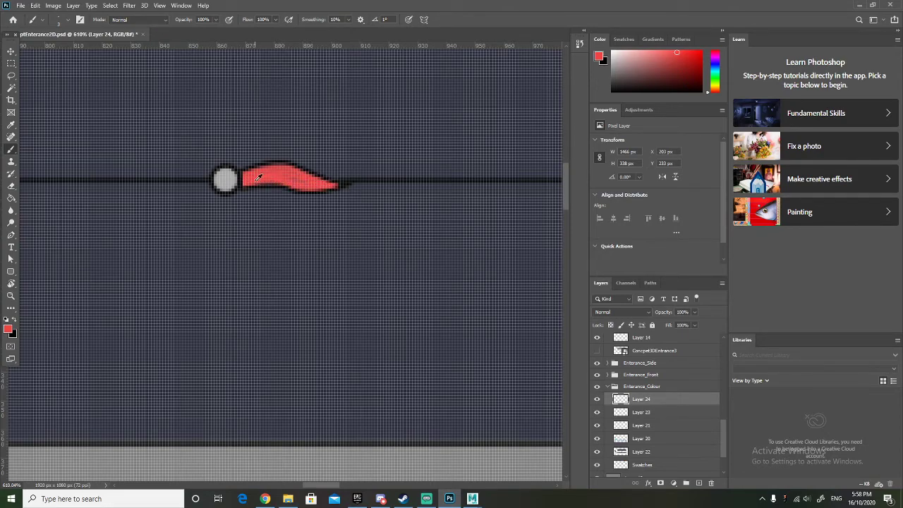
{"action": "scroll", "coordinate": [258, 177], "scroll_direction": "down", "scroll_amount": 2}
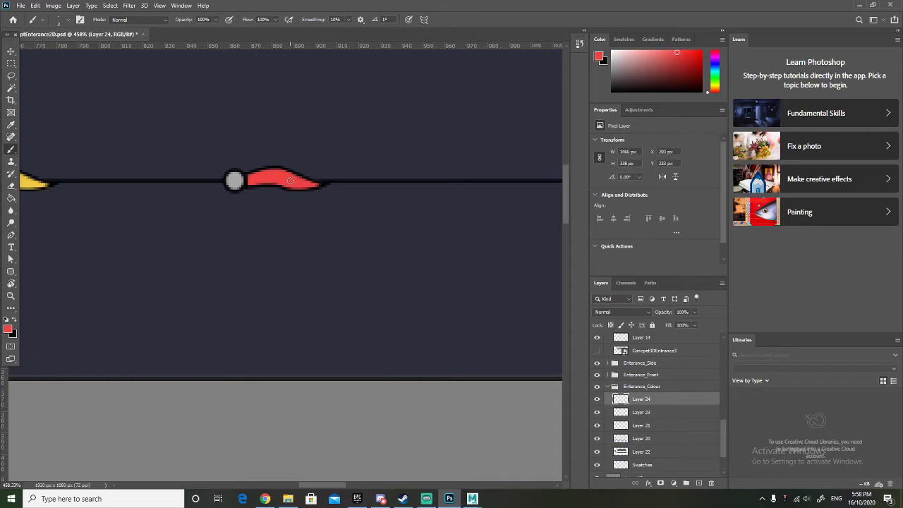
Paint the fourth top-view flag red, undoing the first strokes and repainting them inside the outline.
{"action": "scroll", "coordinate": [282, 175], "scroll_direction": "down", "scroll_amount": 5}
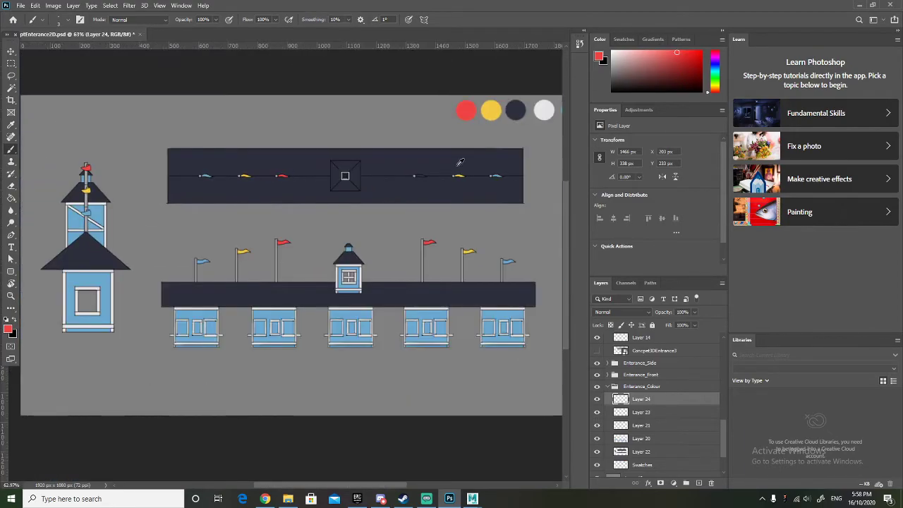
{"action": "scroll", "coordinate": [463, 163], "scroll_direction": "up", "scroll_amount": 5}
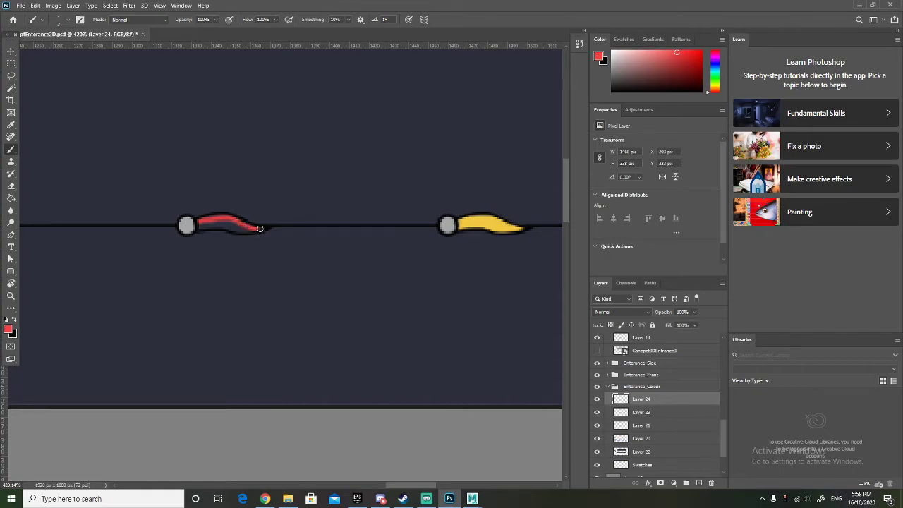
{"action": "left_click_drag", "start_coordinate": [238, 230], "coordinate": [205, 222]}
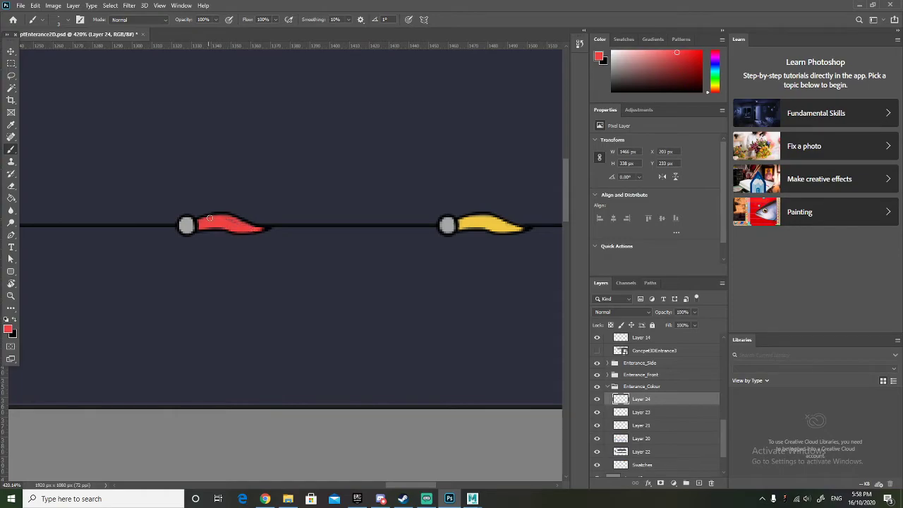
{"action": "key", "text": "ctrl+z"}
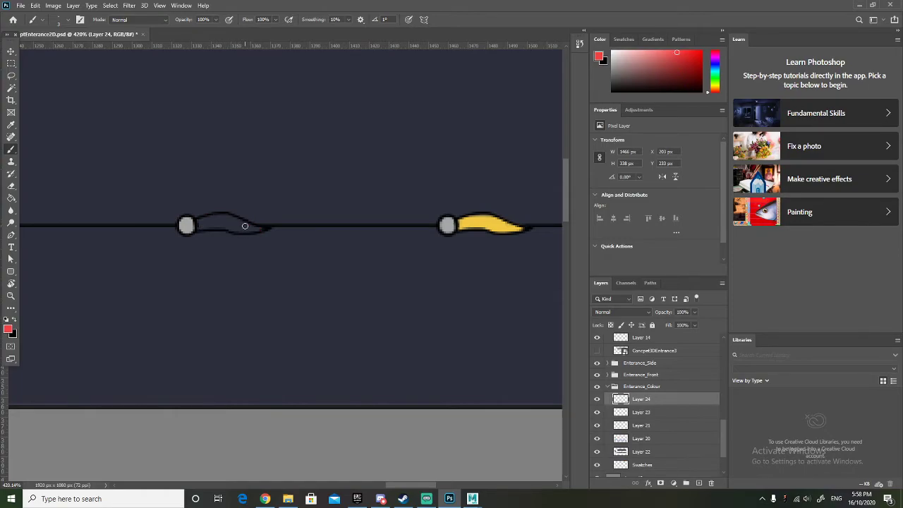
{"action": "scroll", "coordinate": [230, 227], "scroll_direction": "up", "scroll_amount": 1}
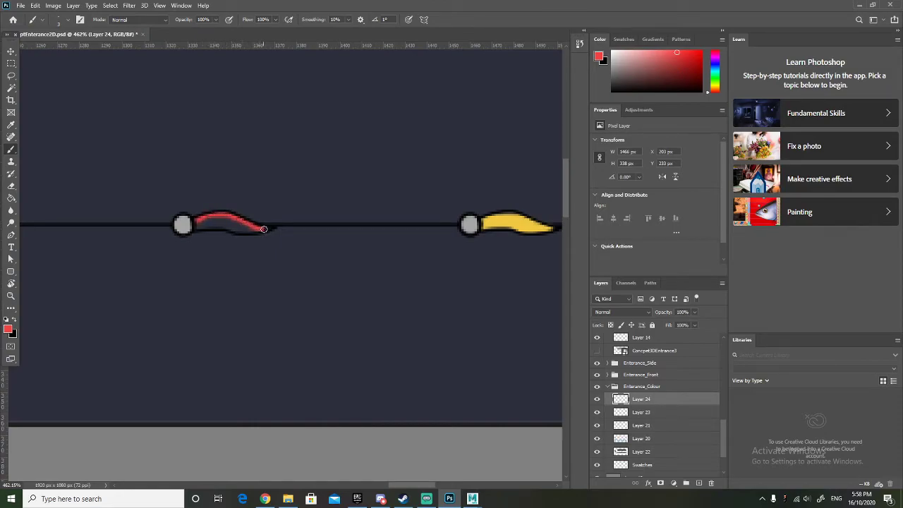
{"action": "left_click_drag", "start_coordinate": [266, 229], "coordinate": [246, 232]}
{"action": "mouse_move", "coordinate": [201, 223]}
{"action": "left_mouse_down"}
{"action": "mouse_move", "coordinate": [251, 227]}
{"action": "mouse_move", "coordinate": [205, 219]}
{"action": "left_mouse_up"}
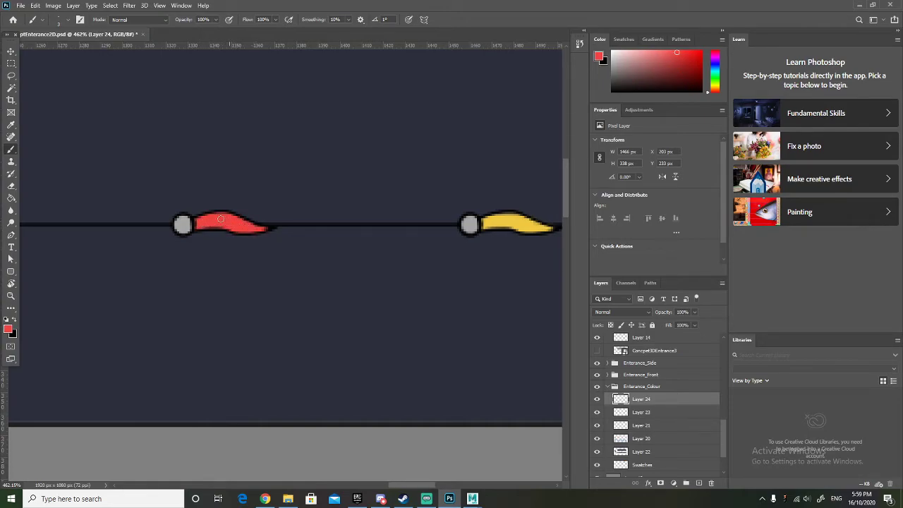
Add a new layer directly above Layer 23 in the Enterance_Colour group.
{"action": "scroll", "coordinate": [229, 221], "scroll_direction": "down", "scroll_amount": 10}
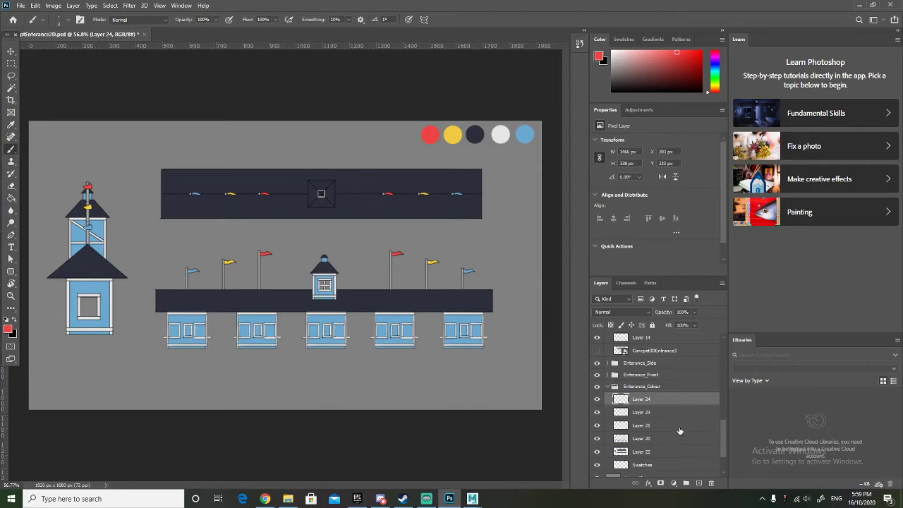
{"action": "scroll", "coordinate": [679, 430], "scroll_direction": "down", "scroll_amount": 2}
{"action": "left_click", "coordinate": [661, 377]}
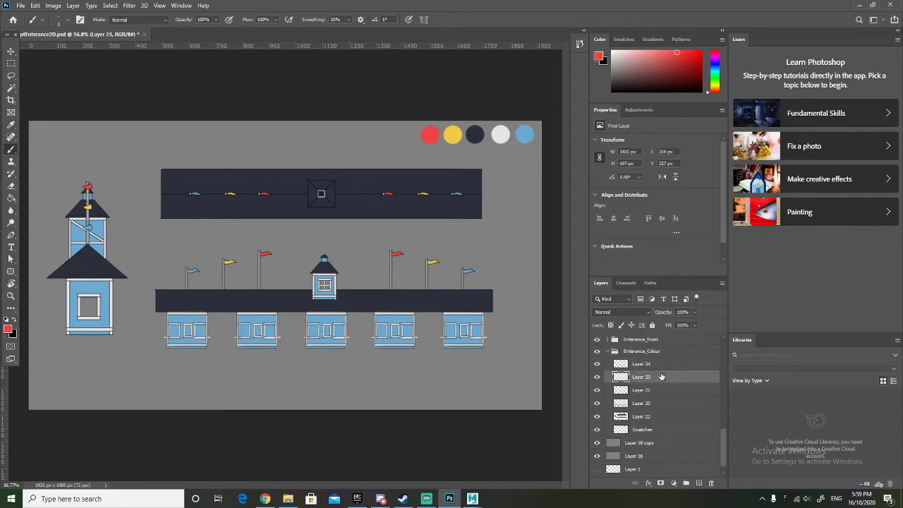
{"action": "left_click", "coordinate": [686, 484]}
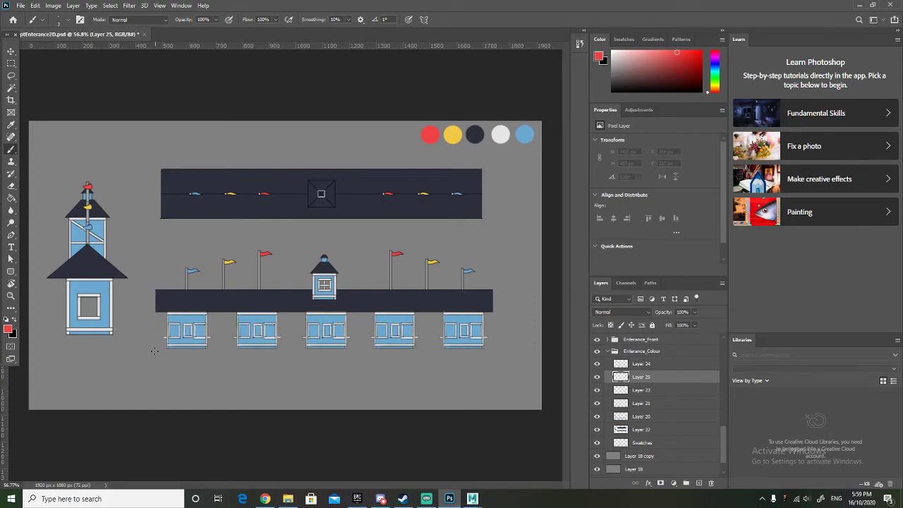
{"action": "scroll", "coordinate": [81, 313], "scroll_direction": "up", "scroll_amount": 5}
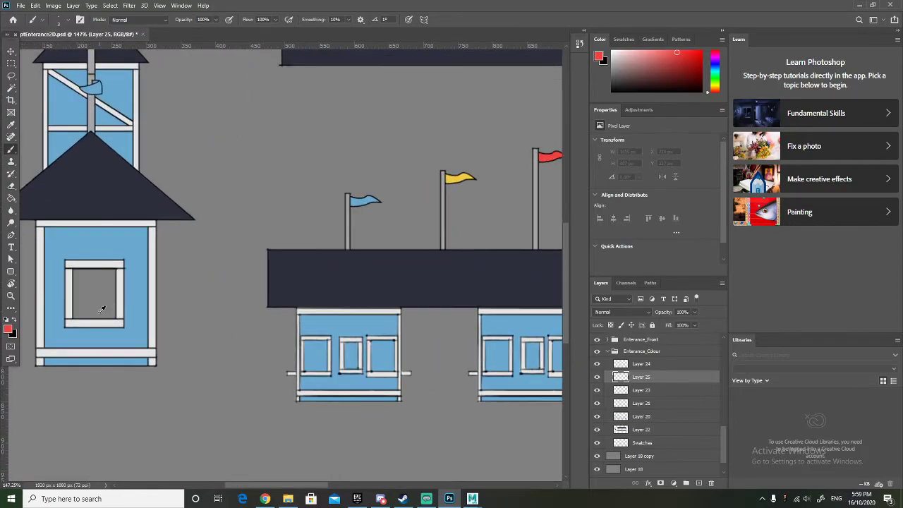
{"action": "scroll", "coordinate": [68, 308], "scroll_direction": "up", "scroll_amount": 2}
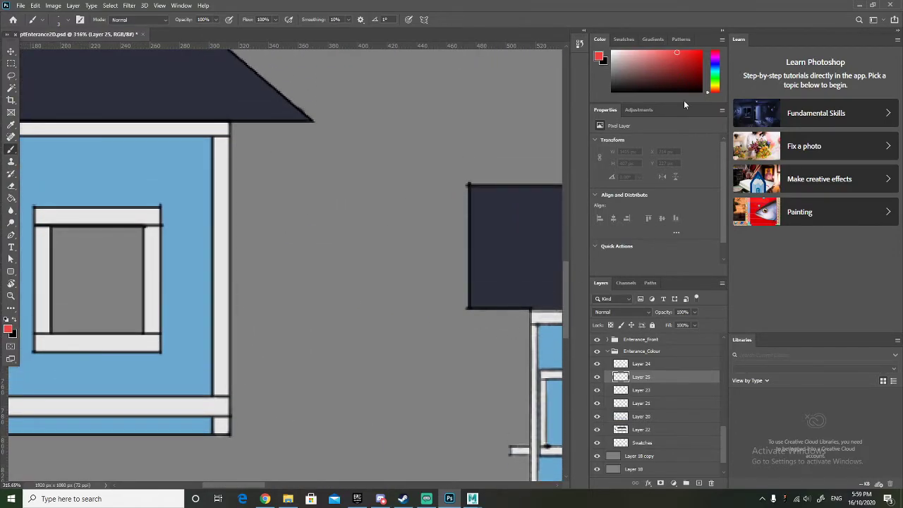
{"action": "key", "text": "x"}
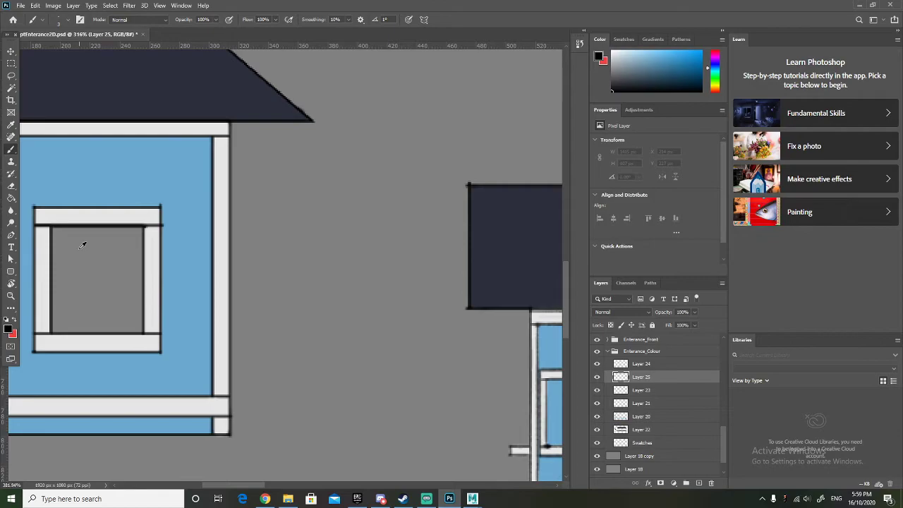
{"action": "scroll", "coordinate": [82, 245], "scroll_direction": "up", "scroll_amount": 3}
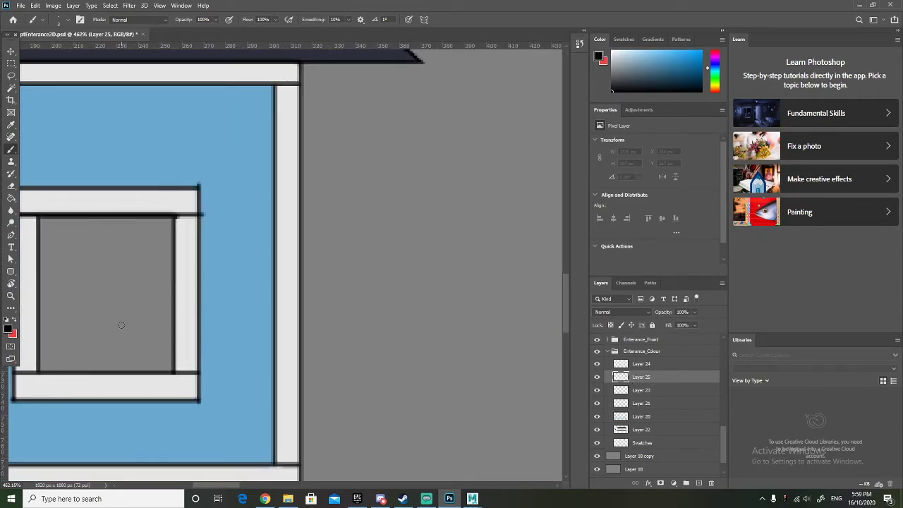
{"action": "scroll", "coordinate": [120, 324], "scroll_direction": "left", "scroll_amount": 5}
{"action": "scroll", "coordinate": [188, 311], "scroll_direction": "up", "scroll_amount": 1}
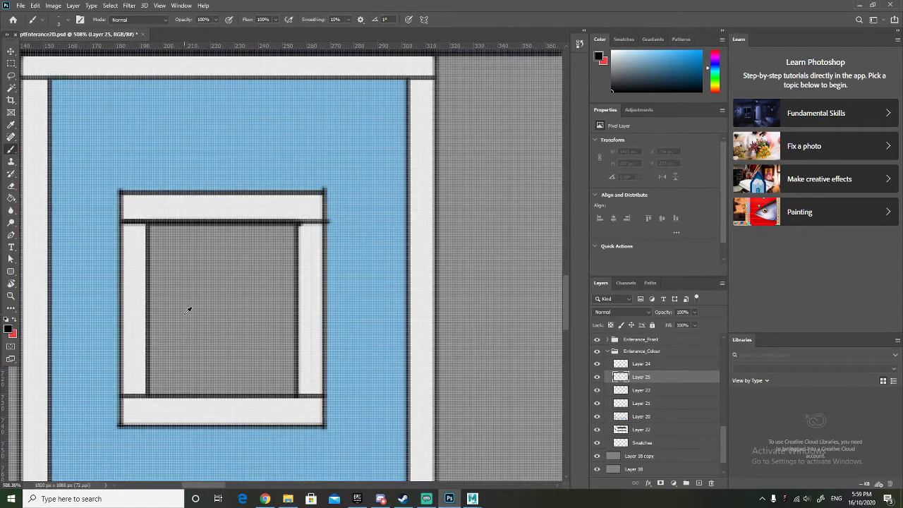
{"action": "scroll", "coordinate": [188, 311], "scroll_direction": "up", "scroll_amount": 2}
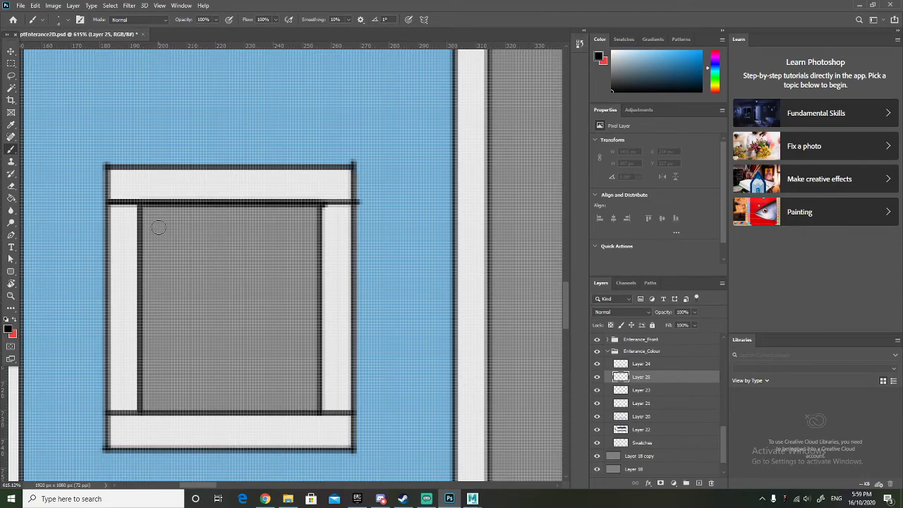
{"action": "left_click_drag", "start_coordinate": [150, 216], "coordinate": [303, 214]}
{"action": "key", "text": "ctrl+z"}
Toggle Layer 20's visibility to check that it holds the blue wall colour, and make it the active layer.
{"action": "scroll", "coordinate": [266, 267], "scroll_direction": "down", "scroll_amount": 3}
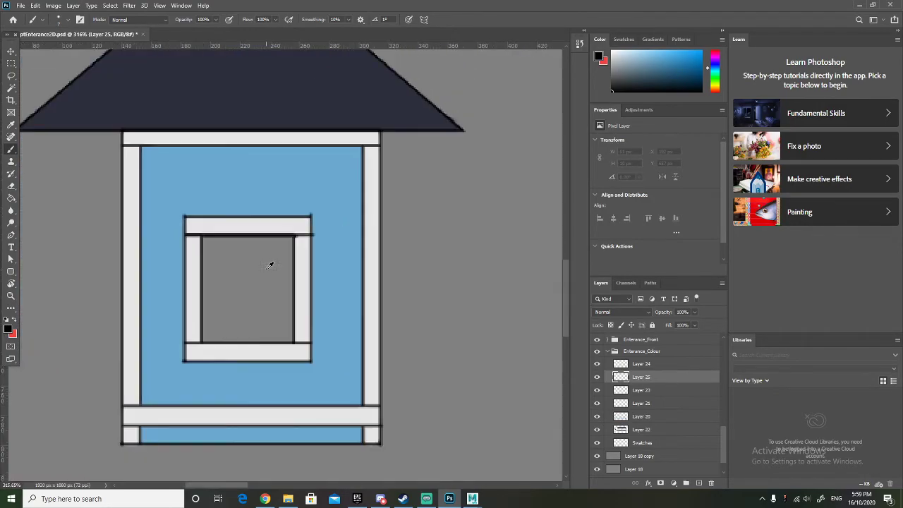
{"action": "scroll", "coordinate": [269, 265], "scroll_direction": "down", "scroll_amount": 5}
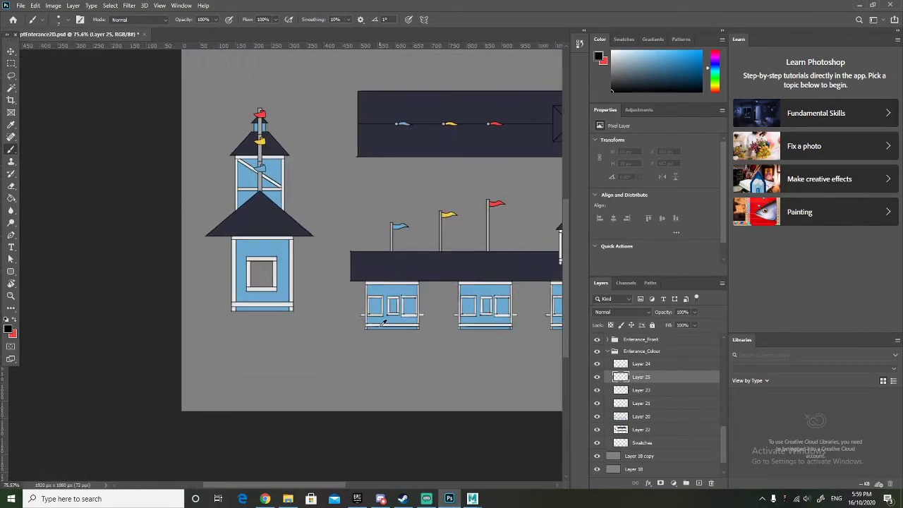
{"action": "scroll", "coordinate": [383, 322], "scroll_direction": "up", "scroll_amount": 3}
{"action": "scroll", "coordinate": [383, 322], "scroll_direction": "down", "scroll_amount": 3}
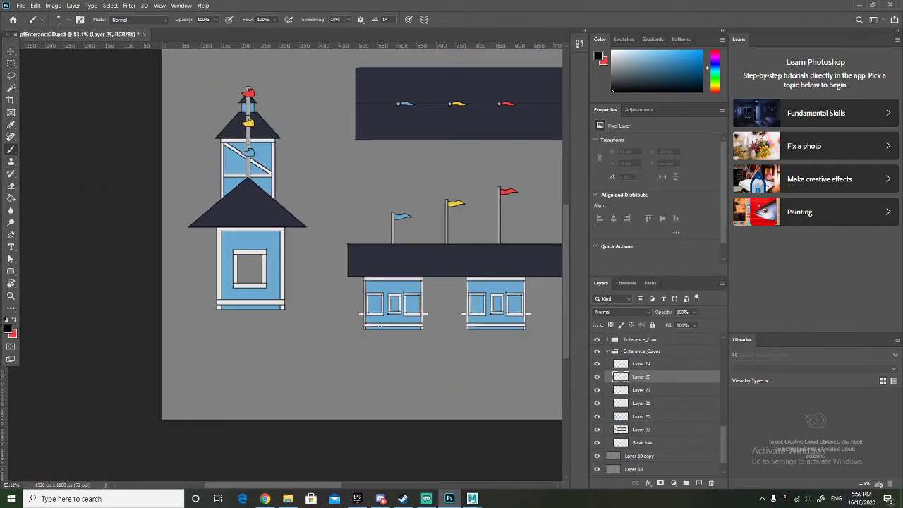
{"action": "scroll", "coordinate": [422, 323], "scroll_direction": "right", "scroll_amount": 5}
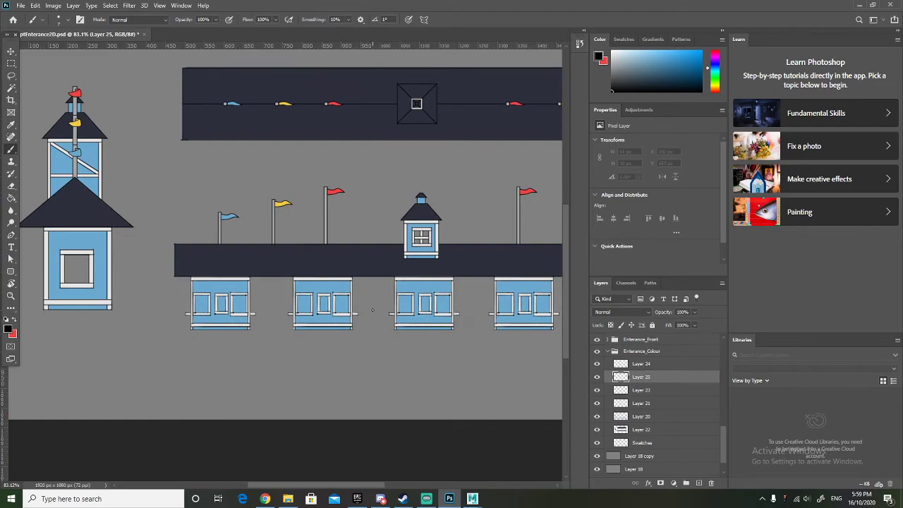
{"action": "scroll", "coordinate": [372, 309], "scroll_direction": "up", "scroll_amount": 5}
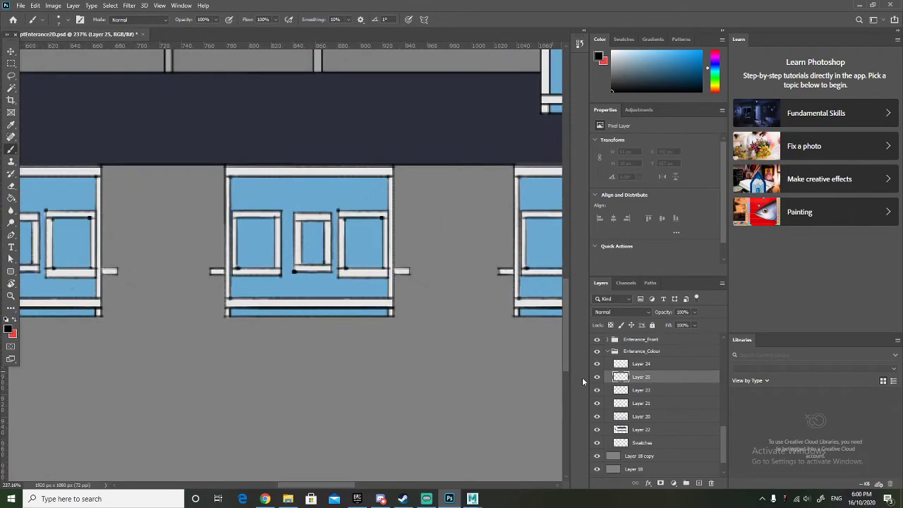
{"action": "left_click", "coordinate": [596, 415]}
{"action": "left_click", "coordinate": [596, 415]}
{"action": "left_click", "coordinate": [639, 418]}
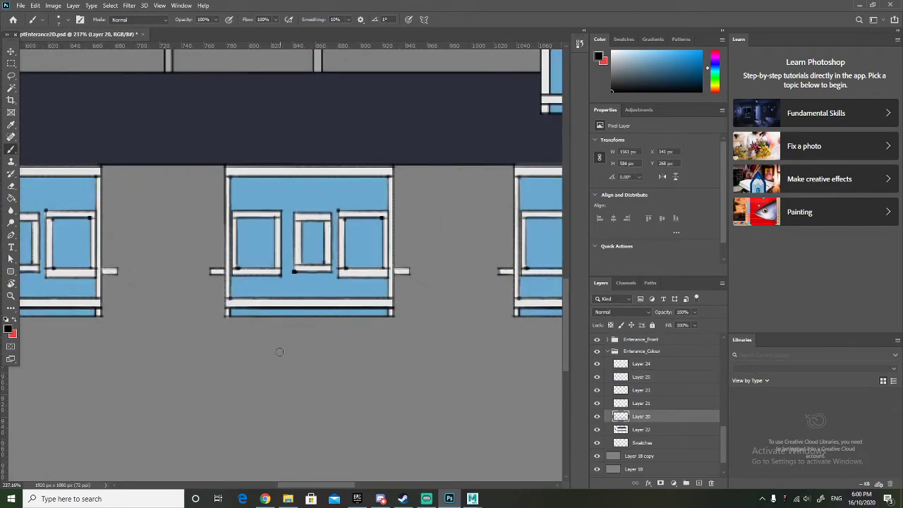
Erase the blue inside the two outer window openings of the first front-view booth on Layer 20.
{"action": "scroll", "coordinate": [275, 352], "scroll_direction": "up", "scroll_amount": 2}
{"action": "scroll", "coordinate": [263, 354], "scroll_direction": "left", "scroll_amount": 4}
{"action": "scroll", "coordinate": [177, 317], "scroll_direction": "up", "scroll_amount": 3}
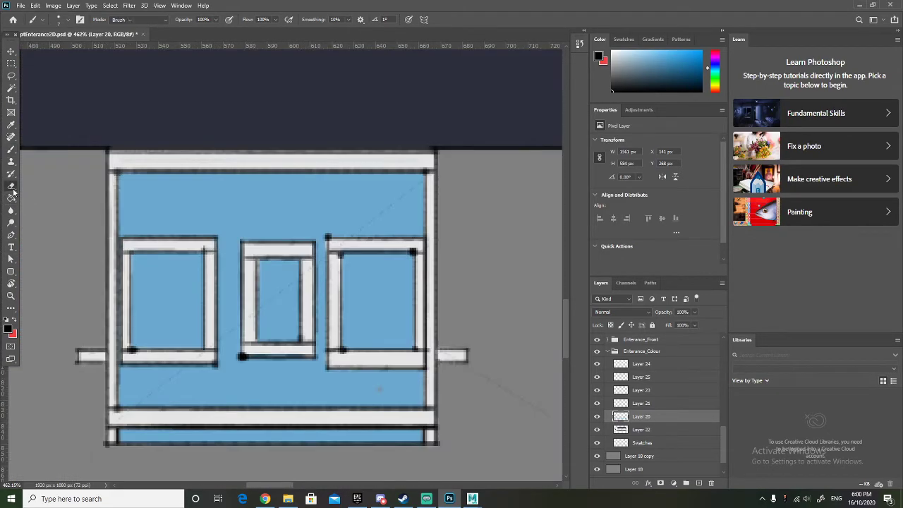
{"action": "left_click", "coordinate": [11, 186]}
{"action": "mouse_move", "coordinate": [133, 260]}
{"action": "left_mouse_down"}
{"action": "mouse_move", "coordinate": [196, 257]}
{"action": "mouse_move", "coordinate": [199, 344]}
{"action": "mouse_move", "coordinate": [129, 348]}
{"action": "mouse_move", "coordinate": [137, 263]}
{"action": "mouse_move", "coordinate": [139, 321]}
{"action": "mouse_move", "coordinate": [134, 258]}
{"action": "mouse_move", "coordinate": [156, 335]}
{"action": "mouse_move", "coordinate": [186, 334]}
{"action": "mouse_move", "coordinate": [173, 332]}
{"action": "mouse_move", "coordinate": [175, 265]}
{"action": "mouse_move", "coordinate": [167, 325]}
{"action": "mouse_move", "coordinate": [160, 270]}
{"action": "mouse_move", "coordinate": [176, 330]}
{"action": "mouse_move", "coordinate": [180, 266]}
{"action": "mouse_move", "coordinate": [192, 297]}
{"action": "mouse_move", "coordinate": [191, 253]}
{"action": "mouse_move", "coordinate": [200, 253]}
{"action": "mouse_move", "coordinate": [208, 341]}
{"action": "left_mouse_up"}
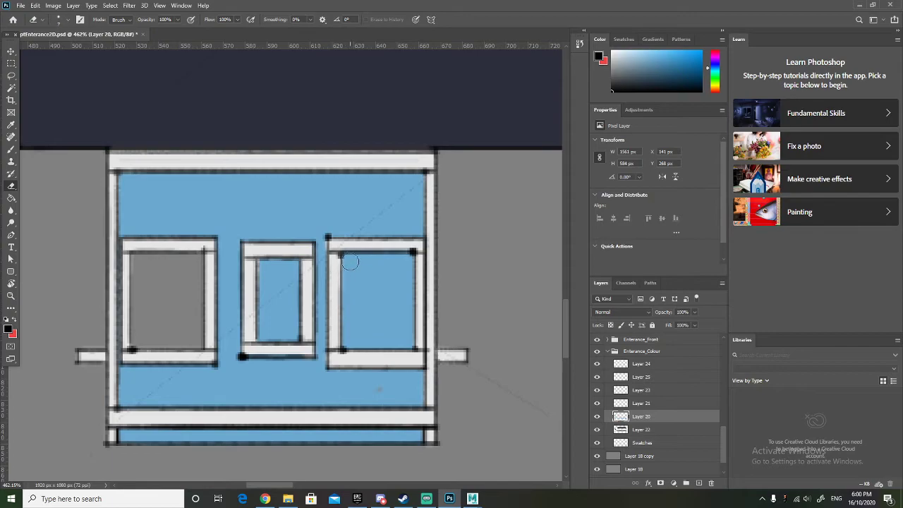
{"action": "mouse_move", "coordinate": [349, 258]}
{"action": "left_mouse_down"}
{"action": "mouse_move", "coordinate": [406, 258]}
{"action": "mouse_move", "coordinate": [353, 262]}
{"action": "mouse_move", "coordinate": [343, 349]}
{"action": "mouse_move", "coordinate": [404, 340]}
{"action": "mouse_move", "coordinate": [406, 274]}
{"action": "mouse_move", "coordinate": [413, 341]}
{"action": "mouse_move", "coordinate": [410, 262]}
{"action": "mouse_move", "coordinate": [413, 339]}
{"action": "mouse_move", "coordinate": [402, 335]}
{"action": "mouse_move", "coordinate": [394, 274]}
{"action": "mouse_move", "coordinate": [397, 328]}
{"action": "mouse_move", "coordinate": [379, 272]}
{"action": "mouse_move", "coordinate": [365, 347]}
{"action": "mouse_move", "coordinate": [359, 263]}
{"action": "mouse_move", "coordinate": [371, 355]}
{"action": "mouse_move", "coordinate": [376, 286]}
{"action": "mouse_move", "coordinate": [364, 311]}
{"action": "left_mouse_up"}
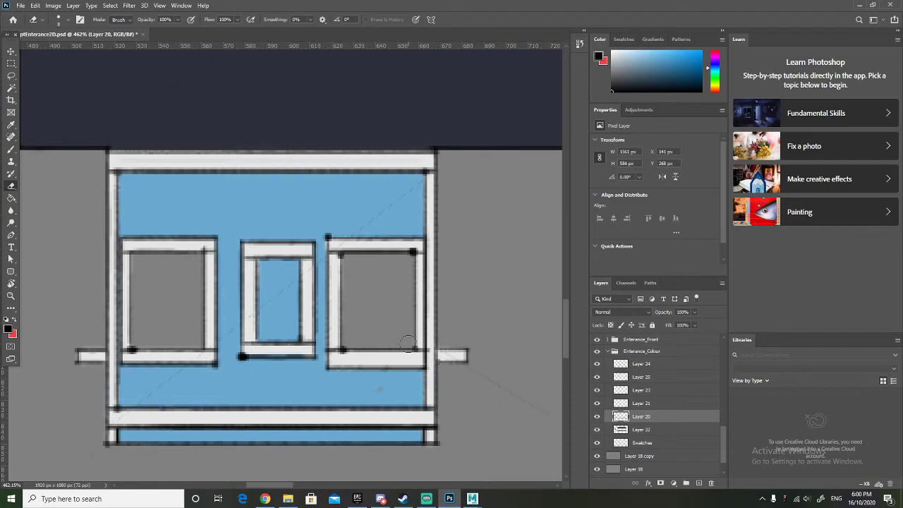
Erase the blue inside both outer window openings of the second front-view booth.
{"action": "scroll", "coordinate": [378, 332], "scroll_direction": "down", "scroll_amount": 5}
{"action": "scroll", "coordinate": [379, 333], "scroll_direction": "down", "scroll_amount": 3}
{"action": "scroll", "coordinate": [473, 342], "scroll_direction": "right", "scroll_amount": 5}
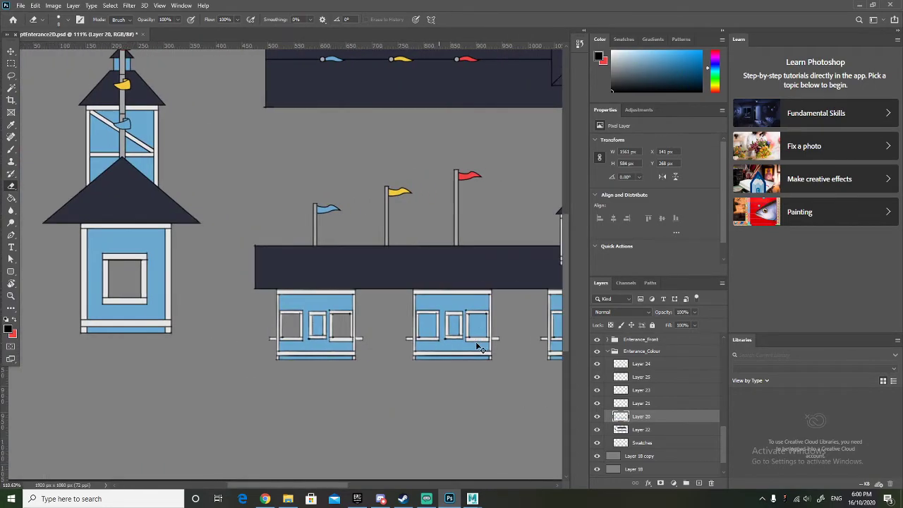
{"action": "scroll", "coordinate": [286, 324], "scroll_direction": "up", "scroll_amount": 8}
{"action": "mouse_move", "coordinate": [243, 285]}
{"action": "left_mouse_down"}
{"action": "mouse_move", "coordinate": [309, 283]}
{"action": "mouse_move", "coordinate": [313, 379]}
{"action": "mouse_move", "coordinate": [251, 371]}
{"action": "mouse_move", "coordinate": [244, 293]}
{"action": "mouse_move", "coordinate": [265, 370]}
{"action": "mouse_move", "coordinate": [265, 294]}
{"action": "mouse_move", "coordinate": [261, 341]}
{"action": "mouse_move", "coordinate": [277, 283]}
{"action": "mouse_move", "coordinate": [304, 289]}
{"action": "mouse_move", "coordinate": [273, 298]}
{"action": "mouse_move", "coordinate": [306, 297]}
{"action": "mouse_move", "coordinate": [294, 365]}
{"action": "mouse_move", "coordinate": [277, 299]}
{"action": "mouse_move", "coordinate": [294, 308]}
{"action": "mouse_move", "coordinate": [295, 357]}
{"action": "mouse_move", "coordinate": [279, 352]}
{"action": "mouse_move", "coordinate": [284, 292]}
{"action": "mouse_move", "coordinate": [301, 367]}
{"action": "mouse_move", "coordinate": [261, 358]}
{"action": "left_mouse_up"}
{"action": "scroll", "coordinate": [282, 363], "scroll_direction": "down", "scroll_amount": 4}
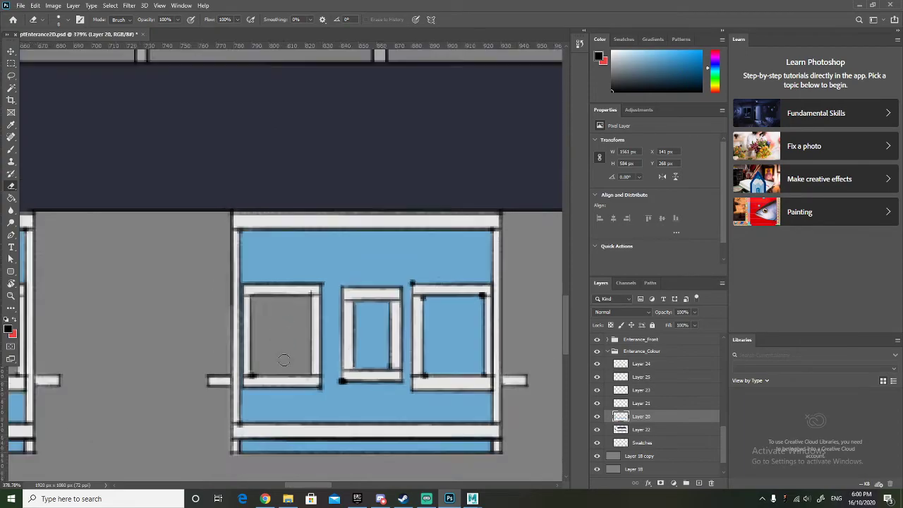
{"action": "scroll", "coordinate": [400, 335], "scroll_direction": "right", "scroll_amount": 5}
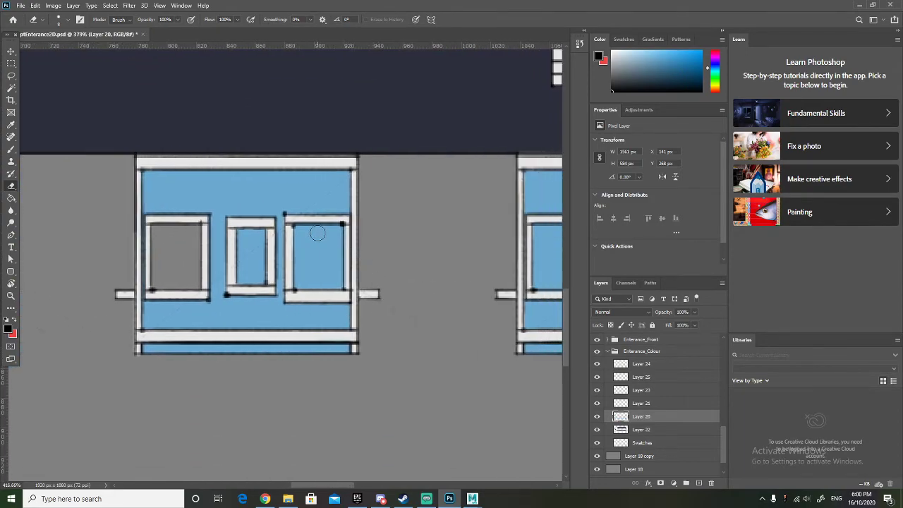
{"action": "scroll", "coordinate": [298, 227], "scroll_direction": "up", "scroll_amount": 3}
{"action": "mouse_move", "coordinate": [280, 224]}
{"action": "left_mouse_down"}
{"action": "mouse_move", "coordinate": [353, 228]}
{"action": "mouse_move", "coordinate": [354, 322]}
{"action": "mouse_move", "coordinate": [274, 323]}
{"action": "mouse_move", "coordinate": [292, 219]}
{"action": "mouse_move", "coordinate": [289, 316]}
{"action": "mouse_move", "coordinate": [303, 231]}
{"action": "mouse_move", "coordinate": [313, 309]}
{"action": "mouse_move", "coordinate": [325, 238]}
{"action": "mouse_move", "coordinate": [335, 297]}
{"action": "mouse_move", "coordinate": [336, 231]}
{"action": "mouse_move", "coordinate": [344, 279]}
{"action": "mouse_move", "coordinate": [321, 305]}
{"action": "left_mouse_up"}
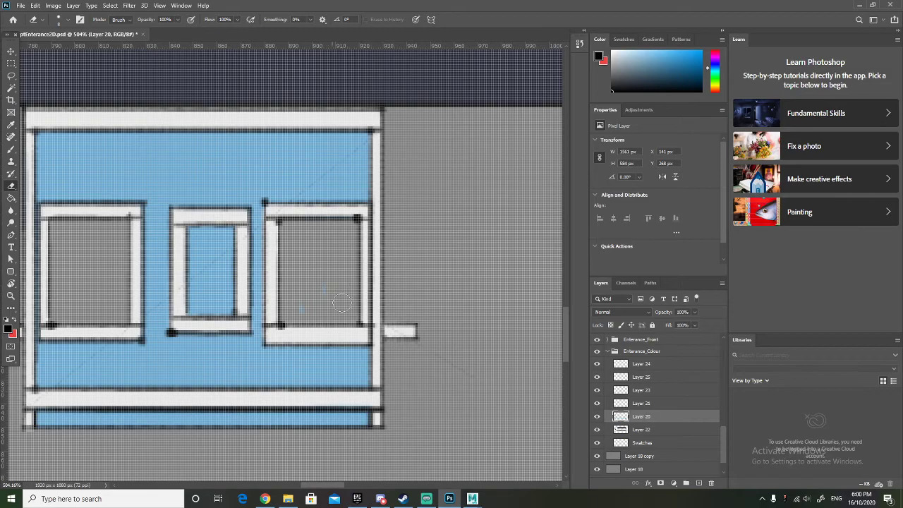
Erase the blue from the two outer windows of the third booth, the one below the small roof tower.
{"action": "scroll", "coordinate": [308, 285], "scroll_direction": "down", "scroll_amount": 2}
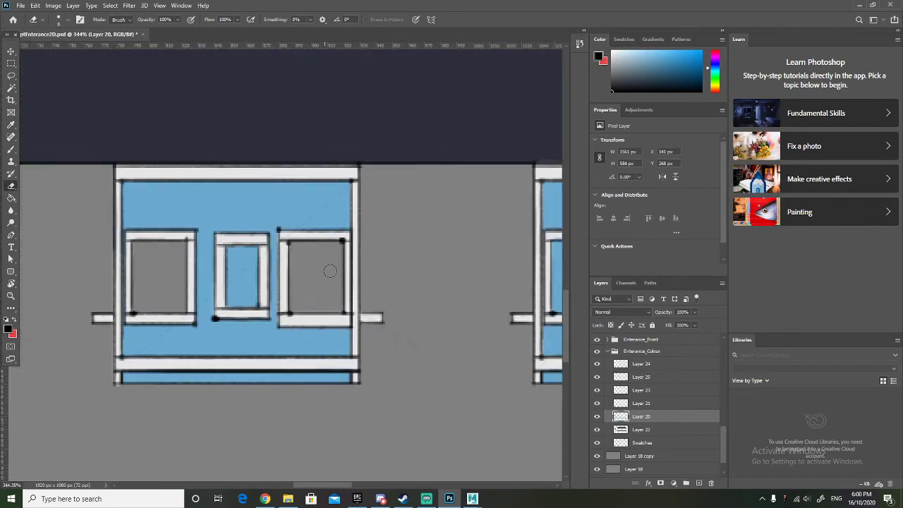
{"action": "scroll", "coordinate": [307, 315], "scroll_direction": "down", "scroll_amount": 2}
{"action": "scroll", "coordinate": [311, 321], "scroll_direction": "right", "scroll_amount": 5}
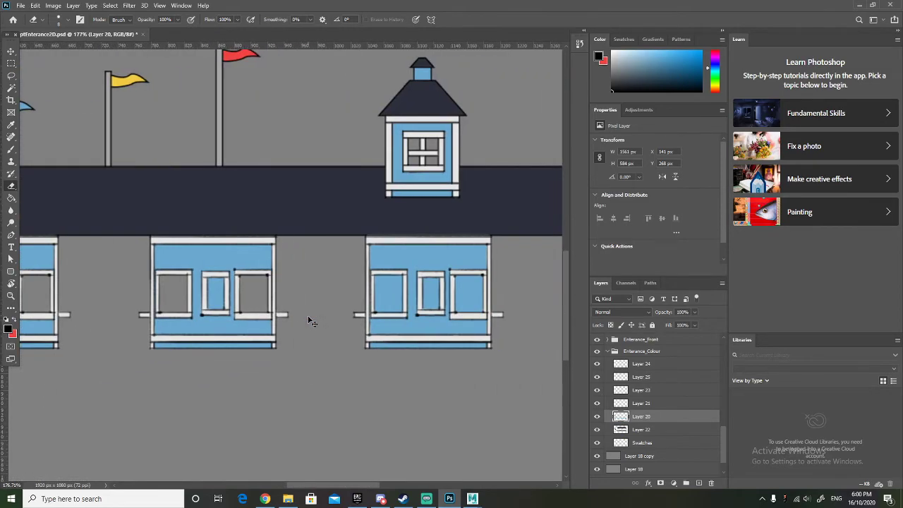
{"action": "scroll", "coordinate": [403, 303], "scroll_direction": "up", "scroll_amount": 4}
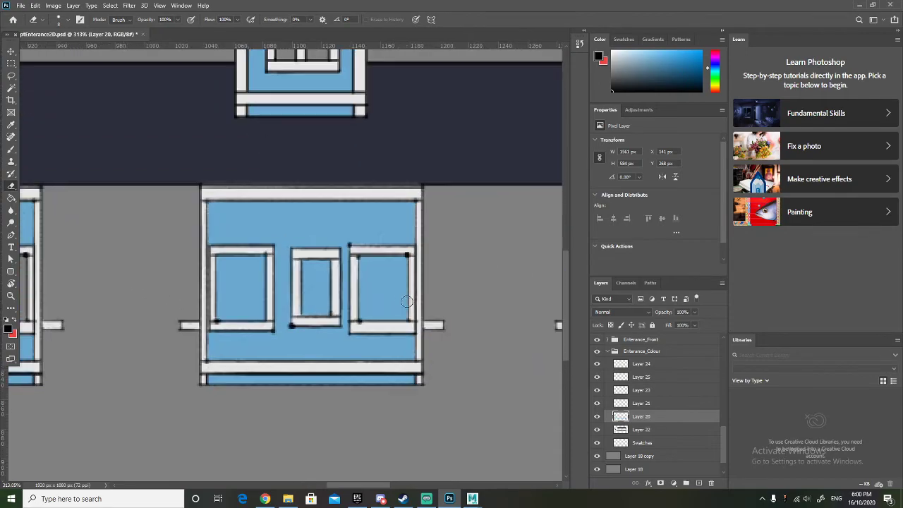
{"action": "mouse_move", "coordinate": [235, 245]}
{"action": "left_mouse_down"}
{"action": "mouse_move", "coordinate": [174, 247]}
{"action": "mouse_move", "coordinate": [173, 331]}
{"action": "mouse_move", "coordinate": [235, 322]}
{"action": "mouse_move", "coordinate": [233, 263]}
{"action": "mouse_move", "coordinate": [200, 246]}
{"action": "mouse_move", "coordinate": [185, 289]}
{"action": "mouse_move", "coordinate": [192, 330]}
{"action": "mouse_move", "coordinate": [185, 283]}
{"action": "mouse_move", "coordinate": [183, 327]}
{"action": "mouse_move", "coordinate": [229, 319]}
{"action": "mouse_move", "coordinate": [216, 249]}
{"action": "mouse_move", "coordinate": [203, 299]}
{"action": "mouse_move", "coordinate": [215, 322]}
{"action": "mouse_move", "coordinate": [214, 261]}
{"action": "mouse_move", "coordinate": [208, 294]}
{"action": "mouse_move", "coordinate": [223, 275]}
{"action": "mouse_move", "coordinate": [232, 308]}
{"action": "mouse_move", "coordinate": [193, 270]}
{"action": "mouse_move", "coordinate": [205, 305]}
{"action": "left_mouse_up"}
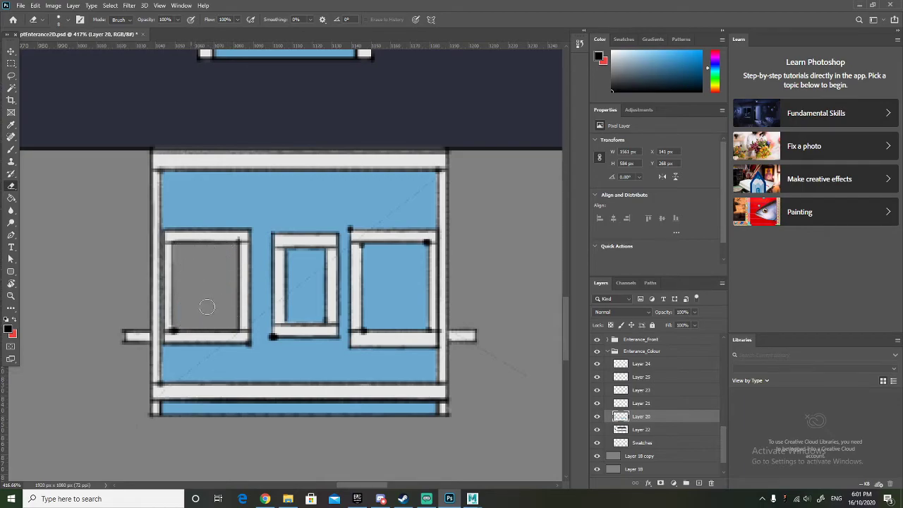
{"action": "scroll", "coordinate": [208, 311], "scroll_direction": "right", "scroll_amount": 3}
{"action": "mouse_move", "coordinate": [239, 247]}
{"action": "left_mouse_down"}
{"action": "mouse_move", "coordinate": [298, 245]}
{"action": "mouse_move", "coordinate": [305, 256]}
{"action": "mouse_move", "coordinate": [308, 324]}
{"action": "mouse_move", "coordinate": [254, 330]}
{"action": "mouse_move", "coordinate": [241, 320]}
{"action": "mouse_move", "coordinate": [242, 252]}
{"action": "mouse_move", "coordinate": [291, 251]}
{"action": "mouse_move", "coordinate": [301, 265]}
{"action": "mouse_move", "coordinate": [302, 318]}
{"action": "mouse_move", "coordinate": [252, 320]}
{"action": "mouse_move", "coordinate": [251, 266]}
{"action": "mouse_move", "coordinate": [299, 265]}
{"action": "mouse_move", "coordinate": [296, 303]}
{"action": "mouse_move", "coordinate": [273, 307]}
{"action": "mouse_move", "coordinate": [259, 288]}
{"action": "mouse_move", "coordinate": [275, 269]}
{"action": "mouse_move", "coordinate": [292, 290]}
{"action": "mouse_move", "coordinate": [267, 273]}
{"action": "mouse_move", "coordinate": [290, 276]}
{"action": "left_mouse_up"}
Clear the blue from both outer window openings of the fourth front-view booth with the Eraser.
{"action": "scroll", "coordinate": [270, 303], "scroll_direction": "down", "scroll_amount": 6}
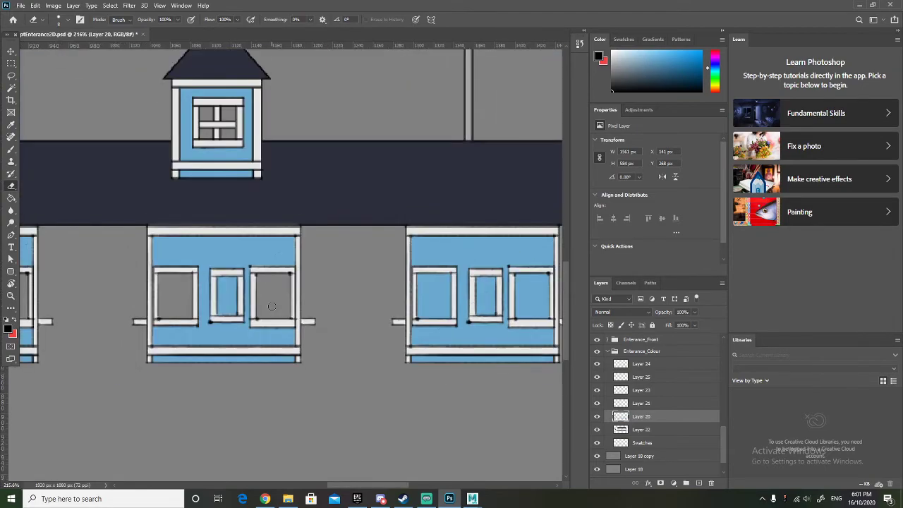
{"action": "scroll", "coordinate": [374, 308], "scroll_direction": "up", "scroll_amount": 7}
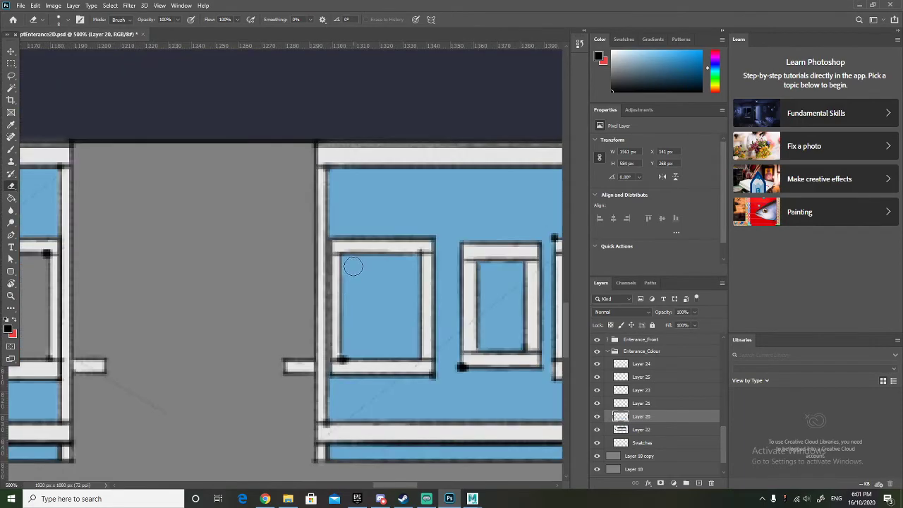
{"action": "mouse_move", "coordinate": [352, 261]}
{"action": "left_mouse_down"}
{"action": "mouse_move", "coordinate": [414, 258]}
{"action": "mouse_move", "coordinate": [415, 350]}
{"action": "mouse_move", "coordinate": [371, 359]}
{"action": "mouse_move", "coordinate": [339, 353]}
{"action": "mouse_move", "coordinate": [347, 271]}
{"action": "mouse_move", "coordinate": [397, 269]}
{"action": "mouse_move", "coordinate": [411, 314]}
{"action": "mouse_move", "coordinate": [408, 347]}
{"action": "mouse_move", "coordinate": [350, 346]}
{"action": "mouse_move", "coordinate": [349, 292]}
{"action": "mouse_move", "coordinate": [374, 275]}
{"action": "mouse_move", "coordinate": [399, 295]}
{"action": "mouse_move", "coordinate": [396, 335]}
{"action": "mouse_move", "coordinate": [356, 330]}
{"action": "mouse_move", "coordinate": [361, 279]}
{"action": "mouse_move", "coordinate": [395, 297]}
{"action": "mouse_move", "coordinate": [377, 325]}
{"action": "mouse_move", "coordinate": [371, 285]}
{"action": "mouse_move", "coordinate": [386, 332]}
{"action": "left_mouse_up"}
{"action": "scroll", "coordinate": [385, 332], "scroll_direction": "down", "scroll_amount": 6}
{"action": "scroll", "coordinate": [383, 334], "scroll_direction": "right", "scroll_amount": 4}
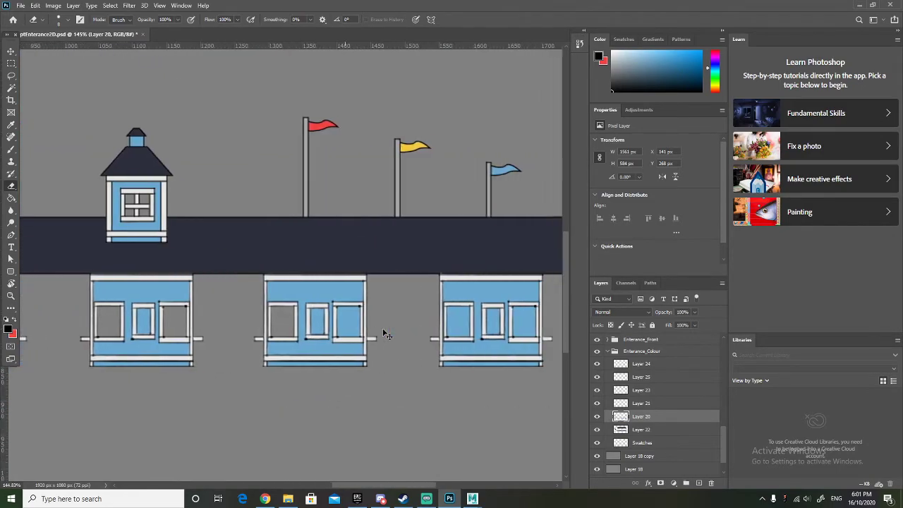
{"action": "scroll", "coordinate": [304, 321], "scroll_direction": "up", "scroll_amount": 4}
{"action": "mouse_move", "coordinate": [255, 304]}
{"action": "left_mouse_down"}
{"action": "mouse_move", "coordinate": [291, 293]}
{"action": "mouse_move", "coordinate": [292, 353]}
{"action": "mouse_move", "coordinate": [246, 358]}
{"action": "mouse_move", "coordinate": [251, 304]}
{"action": "mouse_move", "coordinate": [259, 345]}
{"action": "mouse_move", "coordinate": [281, 333]}
{"action": "mouse_move", "coordinate": [273, 302]}
{"action": "mouse_move", "coordinate": [246, 337]}
{"action": "mouse_move", "coordinate": [262, 350]}
{"action": "mouse_move", "coordinate": [287, 342]}
{"action": "left_mouse_up"}
{"action": "mouse_move", "coordinate": [268, 302]}
{"action": "left_mouse_down"}
{"action": "mouse_move", "coordinate": [256, 322]}
{"action": "mouse_move", "coordinate": [265, 342]}
{"action": "mouse_move", "coordinate": [265, 309]}
{"action": "mouse_move", "coordinate": [277, 352]}
{"action": "left_mouse_up"}
Erase the blue inside the two outer window openings of the fifth and last front-view booth.
{"action": "scroll", "coordinate": [282, 352], "scroll_direction": "right", "scroll_amount": 1}
{"action": "scroll", "coordinate": [282, 353], "scroll_direction": "right", "scroll_amount": 3}
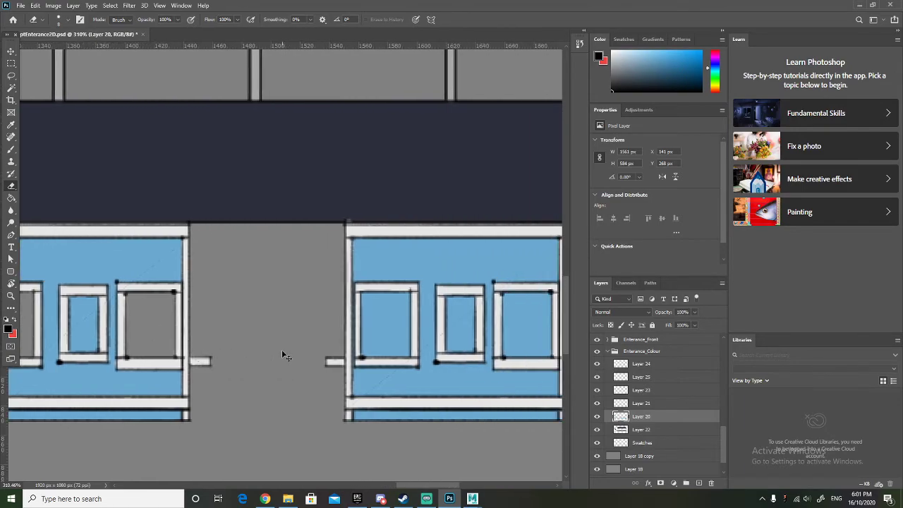
{"action": "scroll", "coordinate": [282, 353], "scroll_direction": "down", "scroll_amount": 2}
{"action": "scroll", "coordinate": [213, 298], "scroll_direction": "up", "scroll_amount": 4}
{"action": "mouse_move", "coordinate": [213, 298]}
{"action": "left_mouse_down"}
{"action": "mouse_move", "coordinate": [256, 290]}
{"action": "mouse_move", "coordinate": [260, 372]}
{"action": "mouse_move", "coordinate": [203, 374]}
{"action": "mouse_move", "coordinate": [206, 305]}
{"action": "mouse_move", "coordinate": [223, 298]}
{"action": "mouse_move", "coordinate": [254, 298]}
{"action": "mouse_move", "coordinate": [256, 366]}
{"action": "mouse_move", "coordinate": [209, 367]}
{"action": "mouse_move", "coordinate": [213, 313]}
{"action": "mouse_move", "coordinate": [230, 303]}
{"action": "mouse_move", "coordinate": [246, 325]}
{"action": "mouse_move", "coordinate": [241, 359]}
{"action": "mouse_move", "coordinate": [221, 352]}
{"action": "mouse_move", "coordinate": [228, 311]}
{"action": "left_mouse_up"}
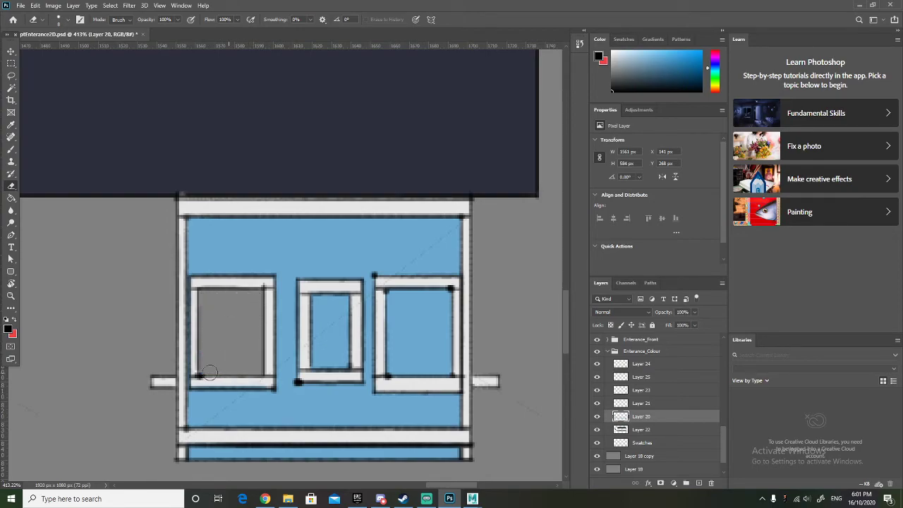
{"action": "mouse_move", "coordinate": [380, 293]}
{"action": "left_mouse_down"}
{"action": "mouse_move", "coordinate": [449, 289]}
{"action": "mouse_move", "coordinate": [450, 373]}
{"action": "mouse_move", "coordinate": [385, 375]}
{"action": "mouse_move", "coordinate": [389, 299]}
{"action": "mouse_move", "coordinate": [444, 302]}
{"action": "mouse_move", "coordinate": [445, 342]}
{"action": "mouse_move", "coordinate": [429, 360]}
{"action": "mouse_move", "coordinate": [400, 364]}
{"action": "mouse_move", "coordinate": [392, 316]}
{"action": "mouse_move", "coordinate": [432, 308]}
{"action": "mouse_move", "coordinate": [429, 340]}
{"action": "mouse_move", "coordinate": [406, 354]}
{"action": "mouse_move", "coordinate": [403, 309]}
{"action": "mouse_move", "coordinate": [429, 342]}
{"action": "mouse_move", "coordinate": [407, 321]}
{"action": "left_mouse_up"}
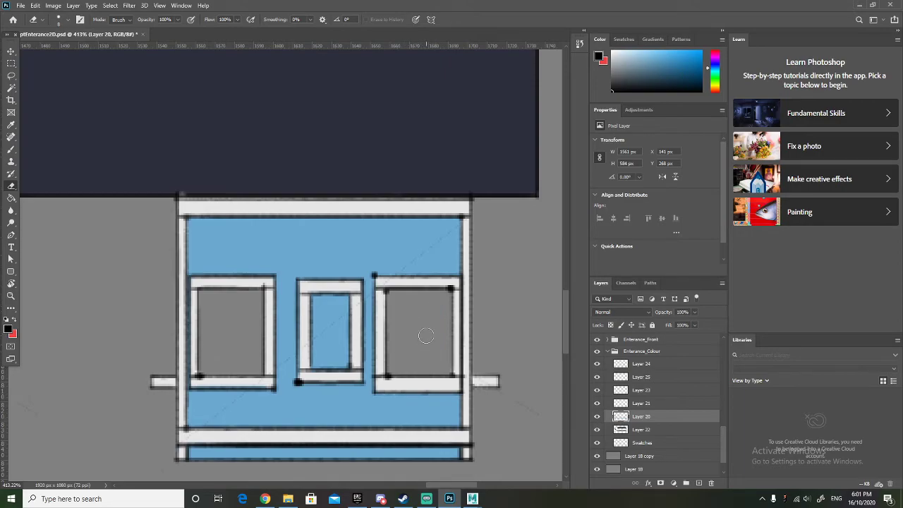
Make Layer 25 active and set the foreground colour to the pale cream ebe0d2.
{"action": "scroll", "coordinate": [433, 353], "scroll_direction": "down", "scroll_amount": 10}
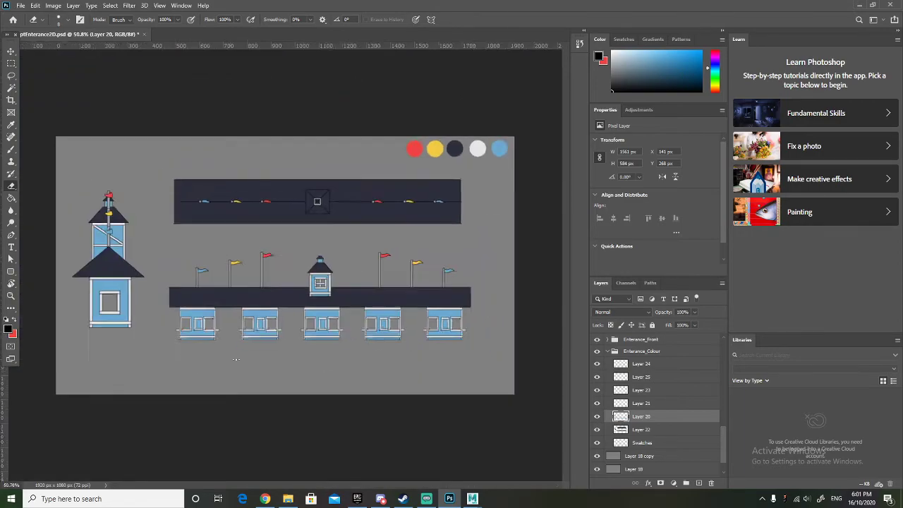
{"action": "scroll", "coordinate": [234, 357], "scroll_direction": "up", "scroll_amount": 10}
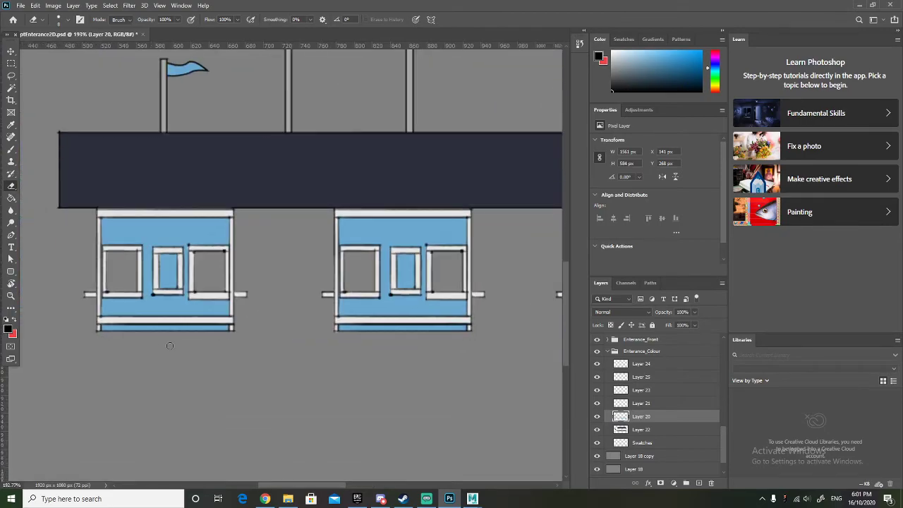
{"action": "scroll", "coordinate": [169, 262], "scroll_direction": "up", "scroll_amount": 1}
{"action": "left_click", "coordinate": [645, 376]}
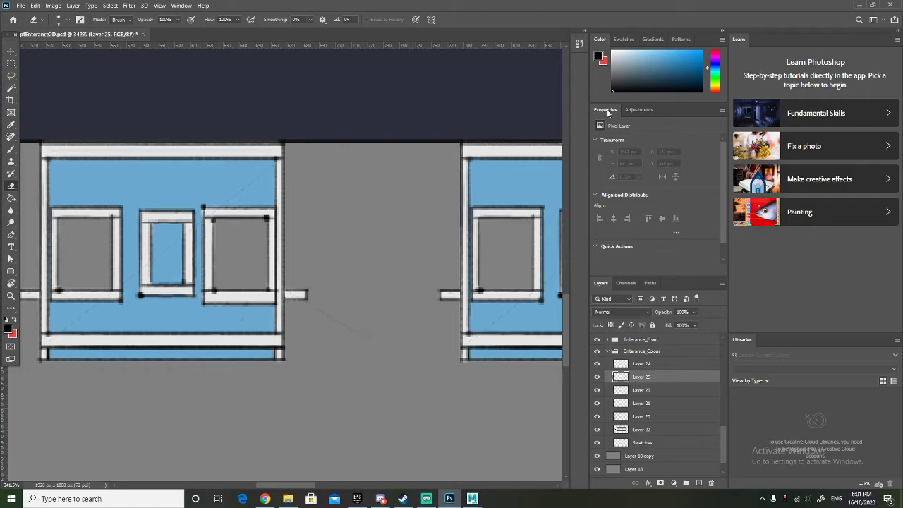
{"action": "key", "text": "x"}
{"action": "left_click", "coordinate": [598, 59]}
{"action": "left_click", "coordinate": [459, 216]}
{"action": "left_click_drag", "start_coordinate": [460, 217], "coordinate": [451, 225]}
{"action": "mouse_move", "coordinate": [360, 121]}
{"action": "left_mouse_down"}
{"action": "mouse_move", "coordinate": [366, 111]}
{"action": "mouse_move", "coordinate": [345, 122]}
{"action": "left_mouse_up"}
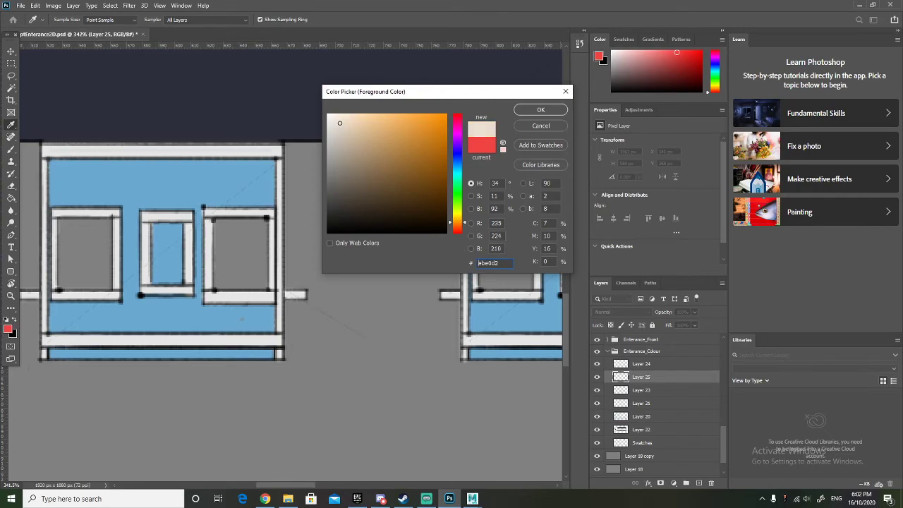
{"action": "left_click", "coordinate": [515, 111]}
Paint the inside of the first front-view booth's middle frame cream with the Brush on Layer 25.
{"action": "key", "text": "e"}
{"action": "scroll", "coordinate": [212, 225], "scroll_direction": "up", "scroll_amount": 2}
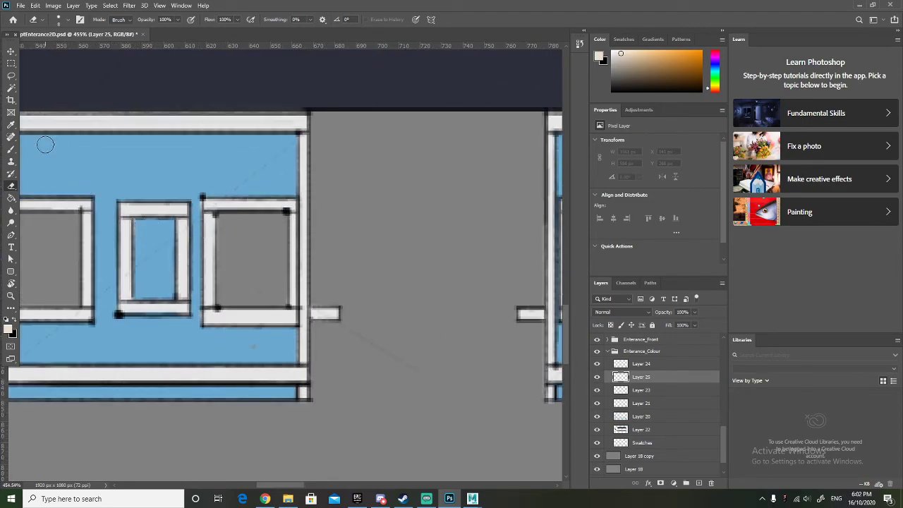
{"action": "left_click", "coordinate": [10, 149]}
{"action": "mouse_move", "coordinate": [137, 224]}
{"action": "left_mouse_down"}
{"action": "mouse_move", "coordinate": [170, 224]}
{"action": "mouse_move", "coordinate": [163, 294]}
{"action": "mouse_move", "coordinate": [138, 294]}
{"action": "mouse_move", "coordinate": [139, 224]}
{"action": "mouse_move", "coordinate": [163, 234]}
{"action": "mouse_move", "coordinate": [158, 283]}
{"action": "left_mouse_up"}
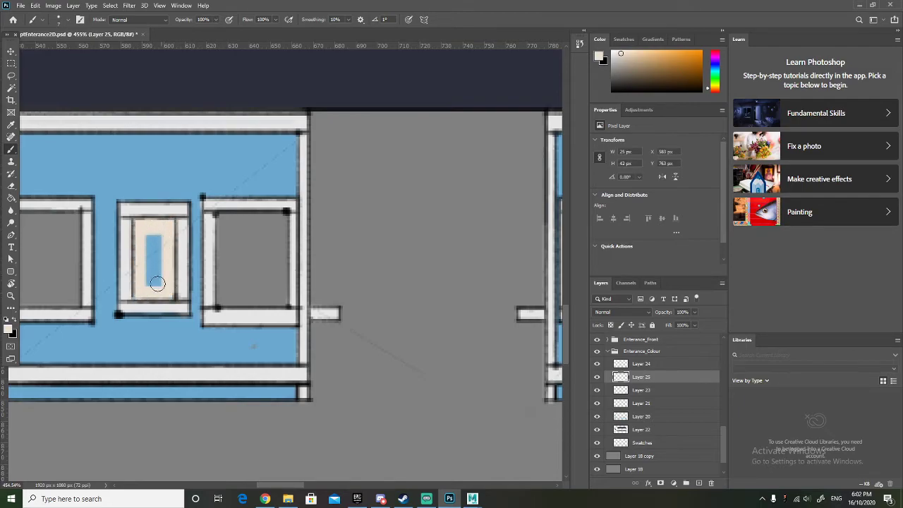
{"action": "mouse_move", "coordinate": [149, 232]}
{"action": "left_mouse_down"}
{"action": "mouse_move", "coordinate": [152, 288]}
{"action": "mouse_move", "coordinate": [162, 238]}
{"action": "mouse_move", "coordinate": [161, 292]}
{"action": "mouse_move", "coordinate": [188, 296]}
{"action": "left_mouse_up"}
Fill the second front-view booth's middle frame opening with cream brush strokes.
{"action": "scroll", "coordinate": [188, 296], "scroll_direction": "down", "scroll_amount": 5}
{"action": "scroll", "coordinate": [359, 296], "scroll_direction": "up", "scroll_amount": 5}
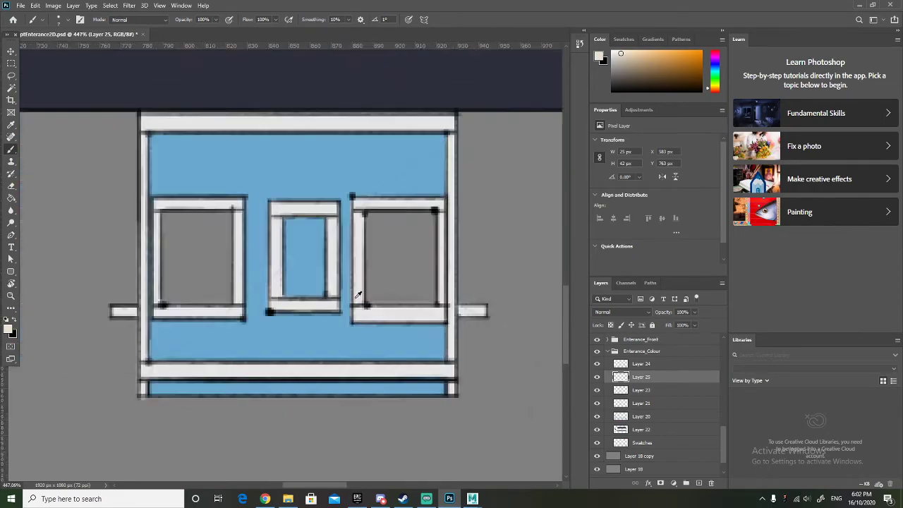
{"action": "scroll", "coordinate": [296, 231], "scroll_direction": "down", "scroll_amount": 1}
{"action": "mouse_move", "coordinate": [278, 212]}
{"action": "left_mouse_down"}
{"action": "mouse_move", "coordinate": [311, 213]}
{"action": "mouse_move", "coordinate": [310, 280]}
{"action": "mouse_move", "coordinate": [277, 282]}
{"action": "mouse_move", "coordinate": [279, 213]}
{"action": "mouse_move", "coordinate": [297, 221]}
{"action": "left_mouse_up"}
{"action": "mouse_move", "coordinate": [295, 274]}
{"action": "left_mouse_down"}
{"action": "mouse_move", "coordinate": [302, 262]}
{"action": "mouse_move", "coordinate": [291, 244]}
{"action": "left_mouse_up"}
Paint the middle frame opening of the third booth, the one below the small roof tower, cream.
{"action": "scroll", "coordinate": [292, 249], "scroll_direction": "down", "scroll_amount": 3}
{"action": "scroll", "coordinate": [292, 251], "scroll_direction": "down", "scroll_amount": 1}
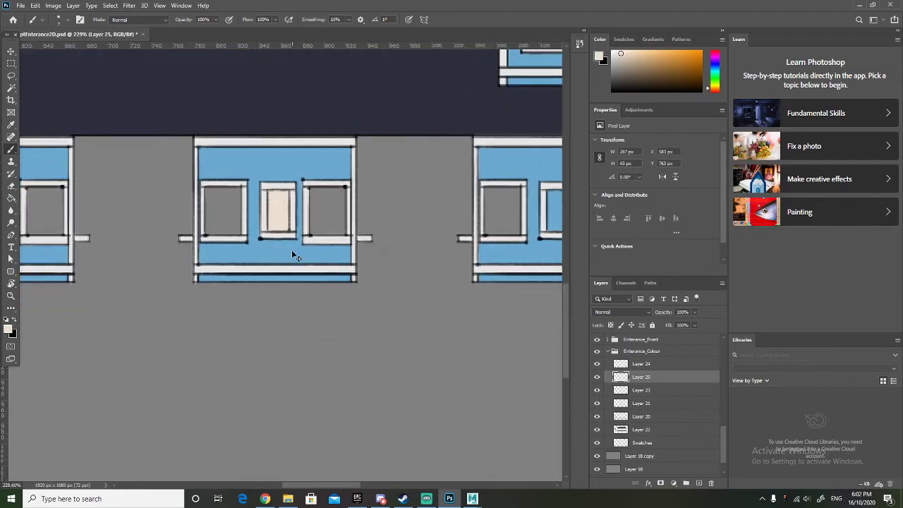
{"action": "scroll", "coordinate": [292, 251], "scroll_direction": "right", "scroll_amount": 10}
{"action": "scroll", "coordinate": [339, 211], "scroll_direction": "up", "scroll_amount": 2}
{"action": "scroll", "coordinate": [317, 259], "scroll_direction": "up", "scroll_amount": 5}
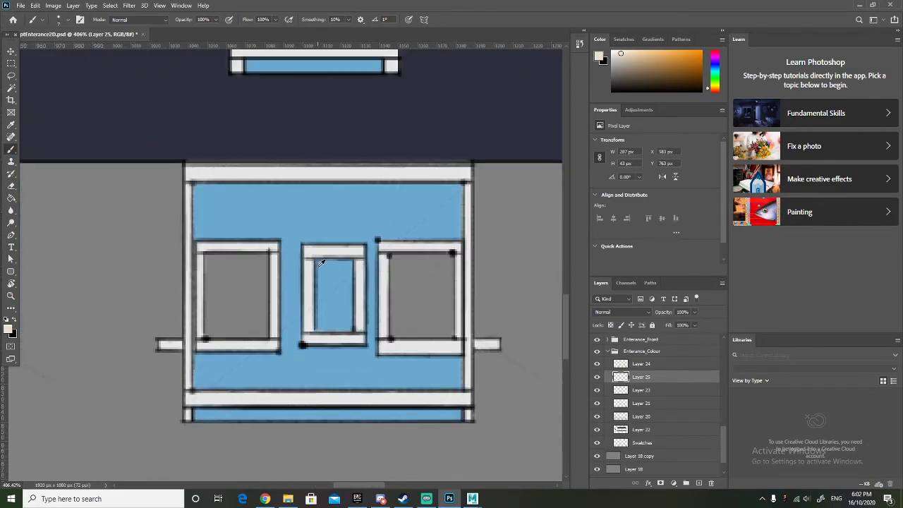
{"action": "left_click", "coordinate": [328, 269], "text": "shift"}
{"action": "key", "text": "ctrl+z"}
{"action": "scroll", "coordinate": [328, 265], "scroll_direction": "down", "scroll_amount": 2}
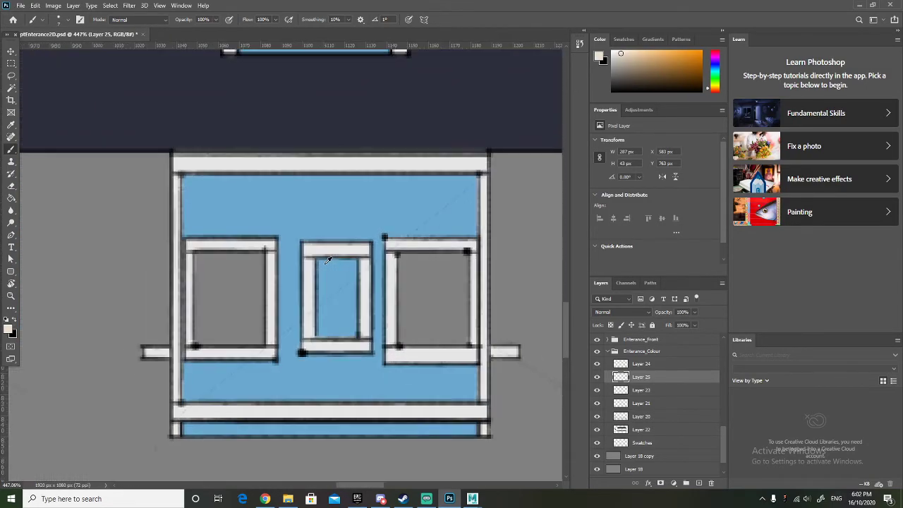
{"action": "mouse_move", "coordinate": [322, 263]}
{"action": "left_mouse_down"}
{"action": "mouse_move", "coordinate": [351, 264]}
{"action": "mouse_move", "coordinate": [350, 333]}
{"action": "mouse_move", "coordinate": [321, 334]}
{"action": "mouse_move", "coordinate": [324, 268]}
{"action": "mouse_move", "coordinate": [335, 325]}
{"action": "mouse_move", "coordinate": [342, 264]}
{"action": "mouse_move", "coordinate": [343, 318]}
{"action": "left_mouse_up"}
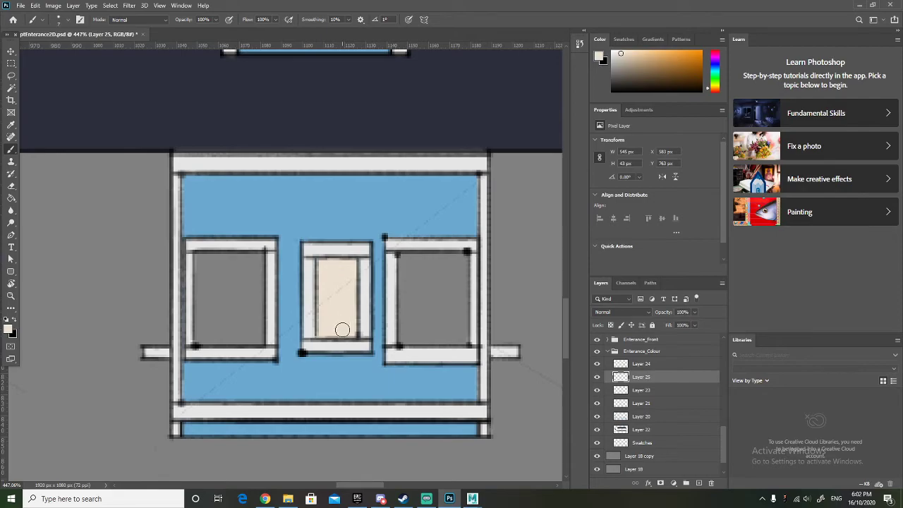
Brush cream over the blue inside the middle frames of the fourth and fifth front-view booths.
{"action": "scroll", "coordinate": [346, 261], "scroll_direction": "down", "scroll_amount": 5}
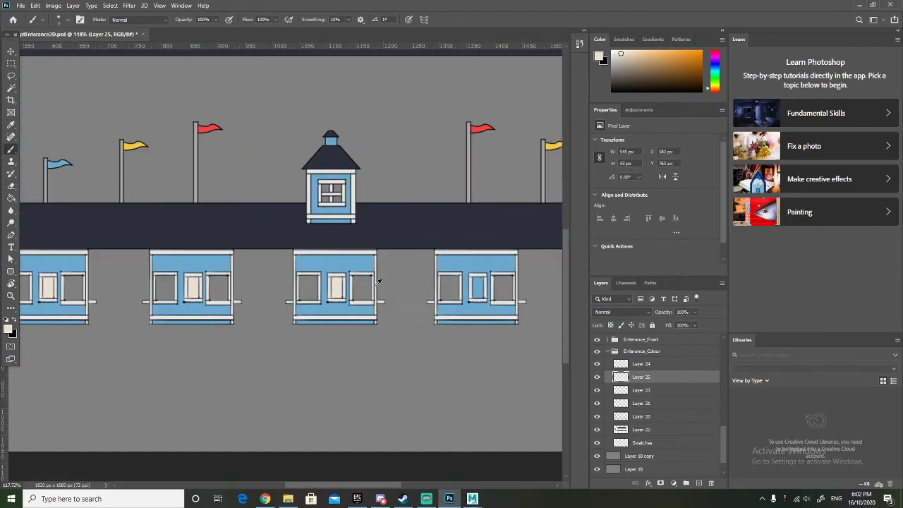
{"action": "scroll", "coordinate": [442, 274], "scroll_direction": "up", "scroll_amount": 5}
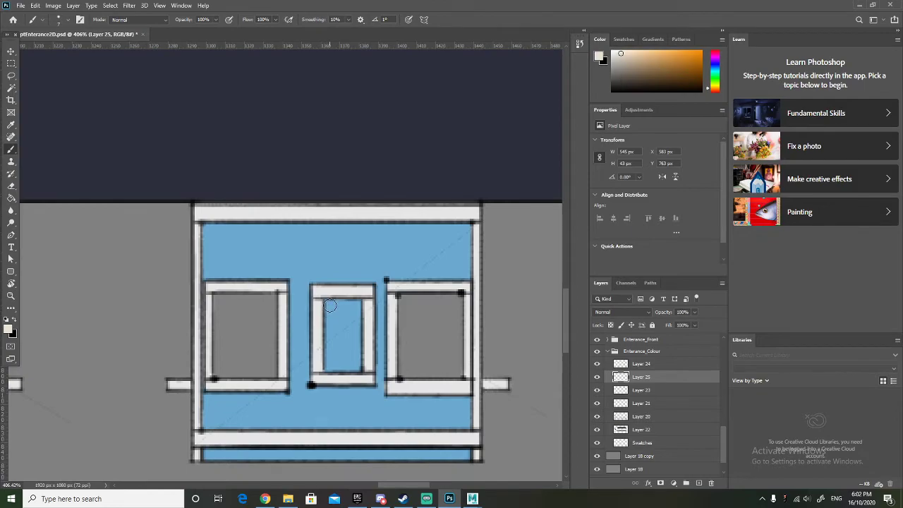
{"action": "mouse_move", "coordinate": [330, 305]}
{"action": "left_mouse_down"}
{"action": "mouse_move", "coordinate": [357, 367]}
{"action": "mouse_move", "coordinate": [325, 364]}
{"action": "mouse_move", "coordinate": [328, 303]}
{"action": "mouse_move", "coordinate": [339, 311]}
{"action": "mouse_move", "coordinate": [342, 356]}
{"action": "mouse_move", "coordinate": [348, 313]}
{"action": "left_mouse_up"}
{"action": "scroll", "coordinate": [346, 340], "scroll_direction": "down", "scroll_amount": 8}
{"action": "scroll", "coordinate": [491, 333], "scroll_direction": "up", "scroll_amount": 8}
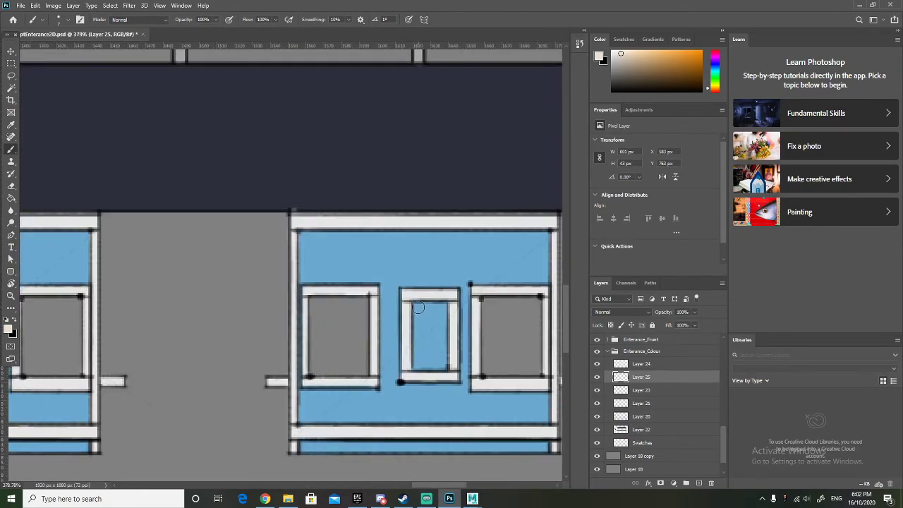
{"action": "mouse_move", "coordinate": [418, 307]}
{"action": "left_mouse_down"}
{"action": "mouse_move", "coordinate": [439, 366]}
{"action": "mouse_move", "coordinate": [418, 366]}
{"action": "mouse_move", "coordinate": [419, 309]}
{"action": "mouse_move", "coordinate": [428, 361]}
{"action": "mouse_move", "coordinate": [431, 321]}
{"action": "mouse_move", "coordinate": [433, 357]}
{"action": "left_mouse_up"}
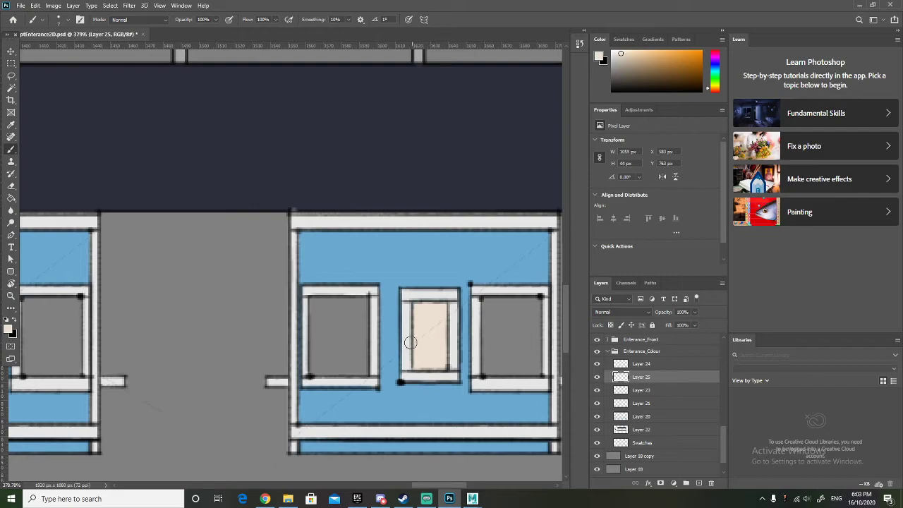
Add a new layer directly above Layer 24 in the Enterance_Colour group.
{"action": "scroll", "coordinate": [412, 343], "scroll_direction": "down", "scroll_amount": 10}
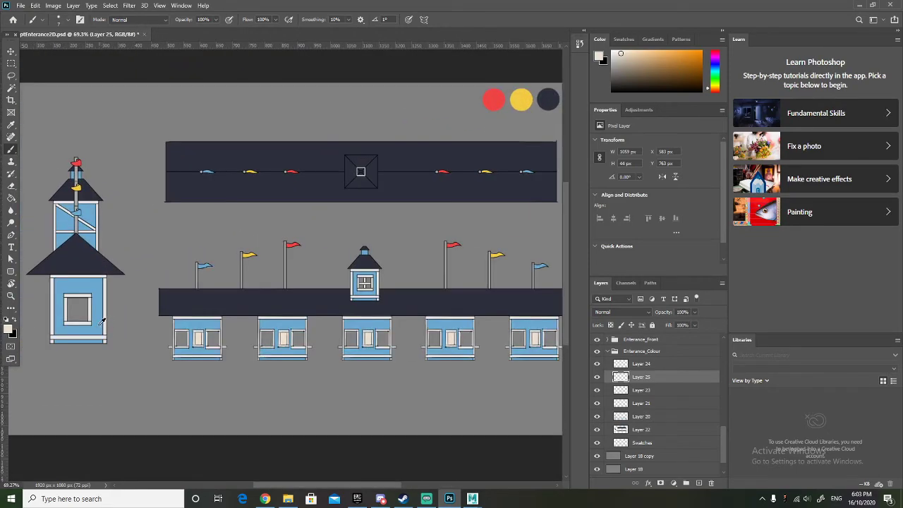
{"action": "scroll", "coordinate": [247, 349], "scroll_direction": "up", "scroll_amount": 3}
{"action": "scroll", "coordinate": [292, 360], "scroll_direction": "down", "scroll_amount": 3}
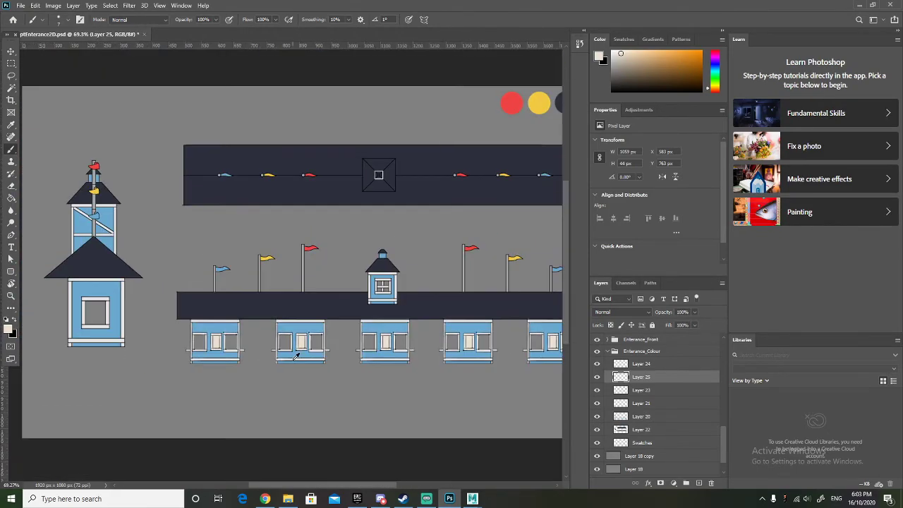
{"action": "scroll", "coordinate": [268, 354], "scroll_direction": "up", "scroll_amount": 4}
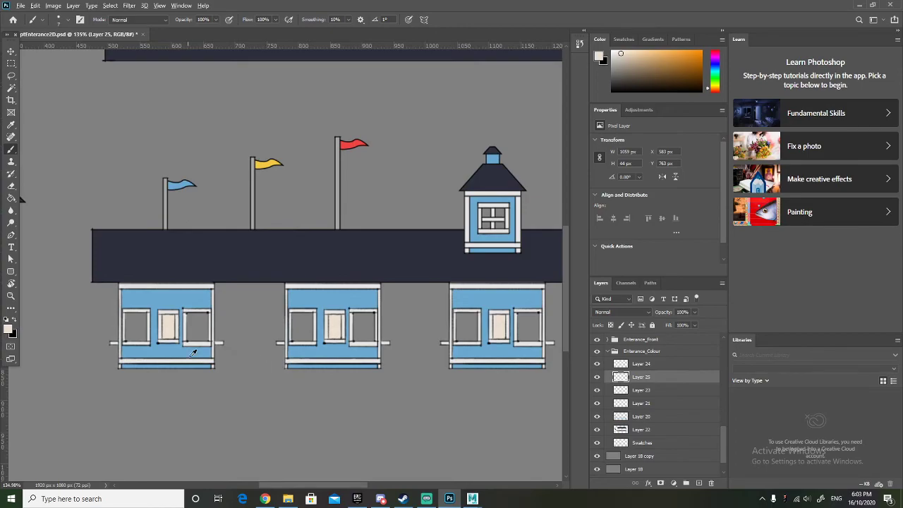
{"action": "scroll", "coordinate": [192, 352], "scroll_direction": "up", "scroll_amount": 4}
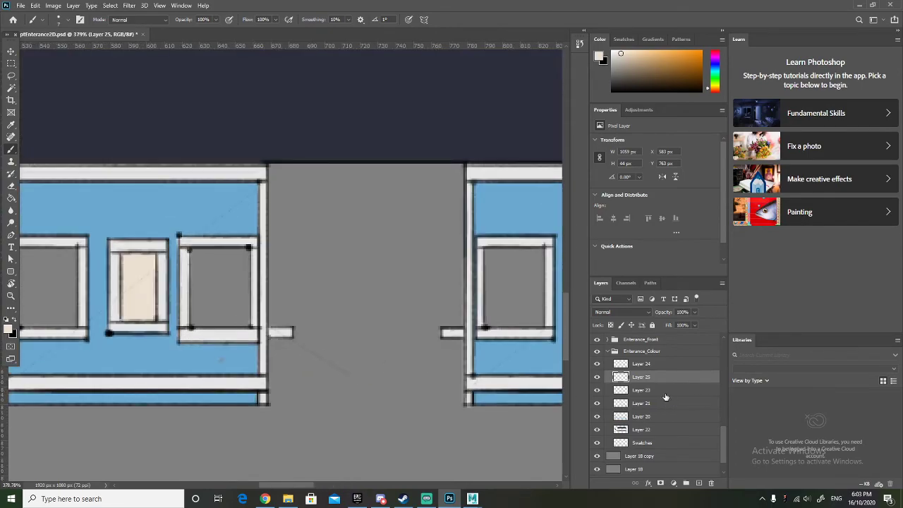
{"action": "scroll", "coordinate": [635, 394], "scroll_direction": "up", "scroll_amount": 5}
{"action": "scroll", "coordinate": [623, 397], "scroll_direction": "down", "scroll_amount": 3}
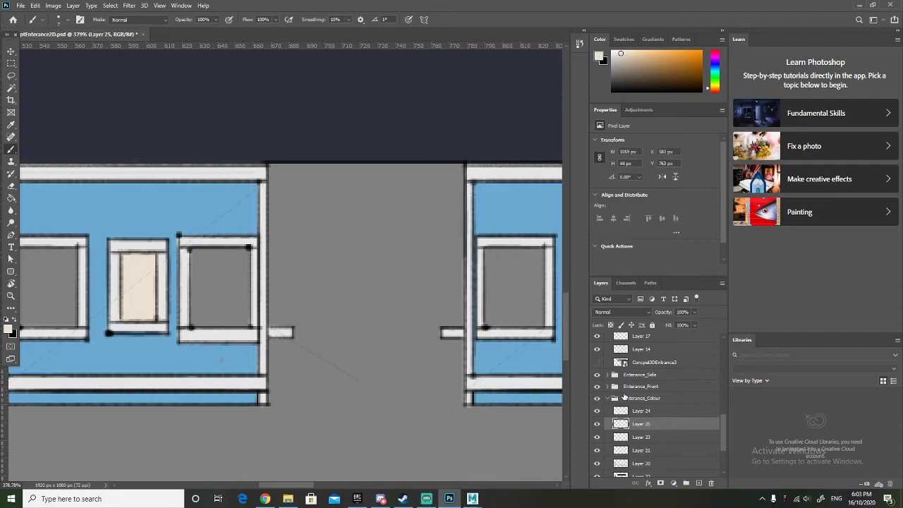
{"action": "scroll", "coordinate": [672, 409], "scroll_direction": "up", "scroll_amount": 3}
{"action": "scroll", "coordinate": [673, 413], "scroll_direction": "down", "scroll_amount": 2}
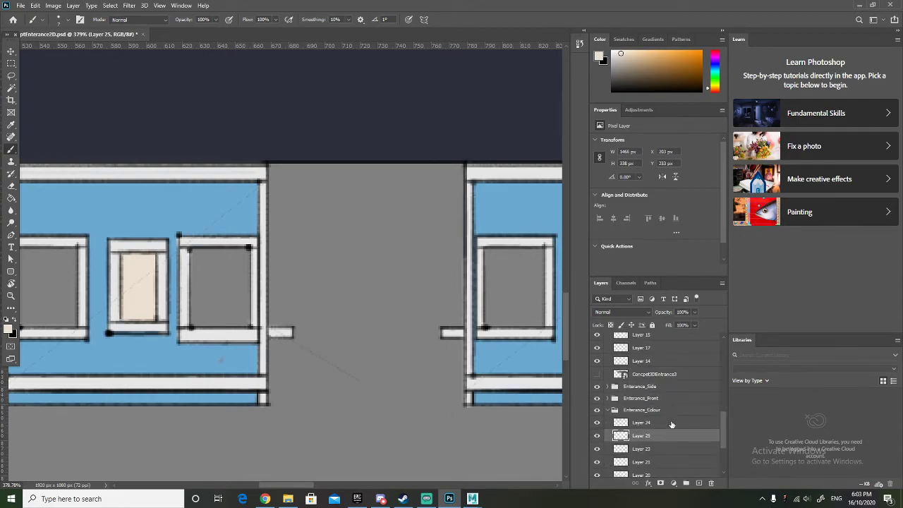
{"action": "left_click", "coordinate": [671, 423]}
{"action": "left_click", "coordinate": [696, 483]}
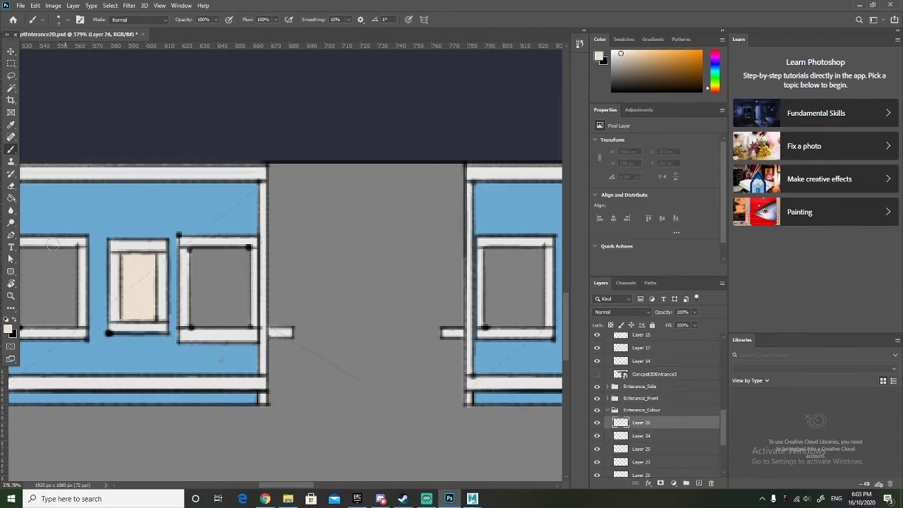
Choose the Type tool for the first booth's middle panel and set its font to Castellar.
{"action": "left_click", "coordinate": [11, 247]}
{"action": "scroll", "coordinate": [125, 281], "scroll_direction": "up", "scroll_amount": 2}
{"action": "scroll", "coordinate": [122, 324], "scroll_direction": "down", "scroll_amount": 2}
{"action": "scroll", "coordinate": [121, 324], "scroll_direction": "down", "scroll_amount": 3}
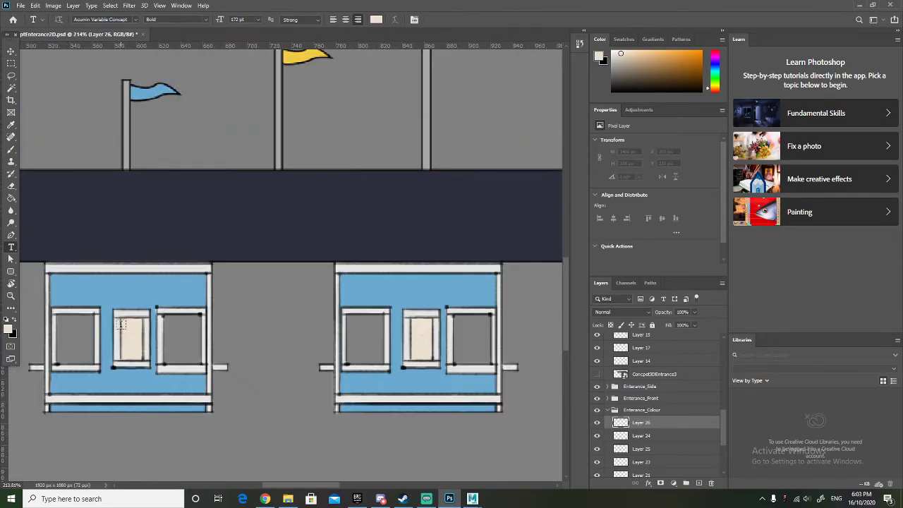
{"action": "scroll", "coordinate": [118, 325], "scroll_direction": "up", "scroll_amount": 4}
{"action": "scroll", "coordinate": [118, 325], "scroll_direction": "up", "scroll_amount": 4}
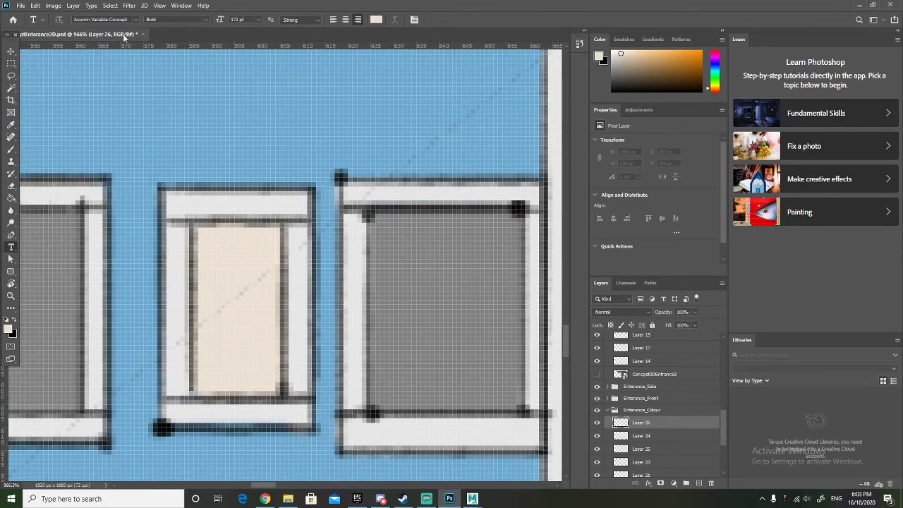
{"action": "left_click", "coordinate": [136, 20]}
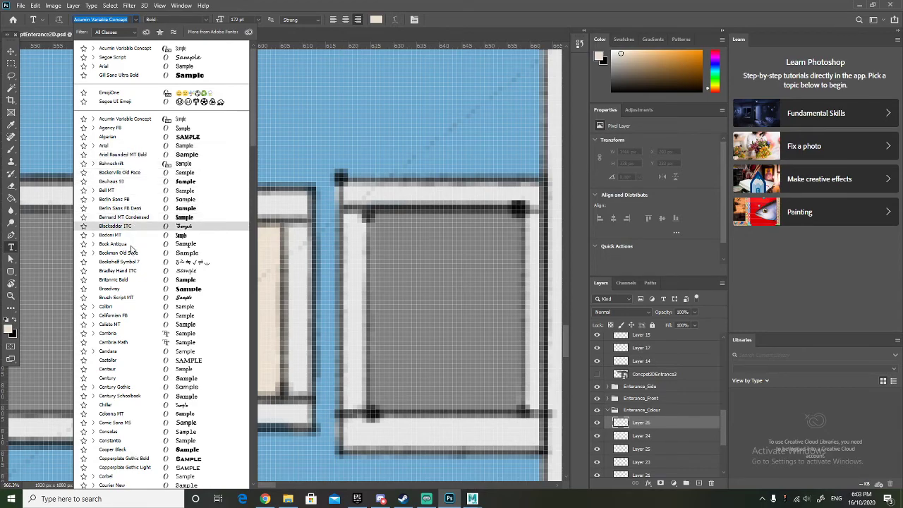
{"action": "scroll", "coordinate": [132, 259], "scroll_direction": "down", "scroll_amount": 3}
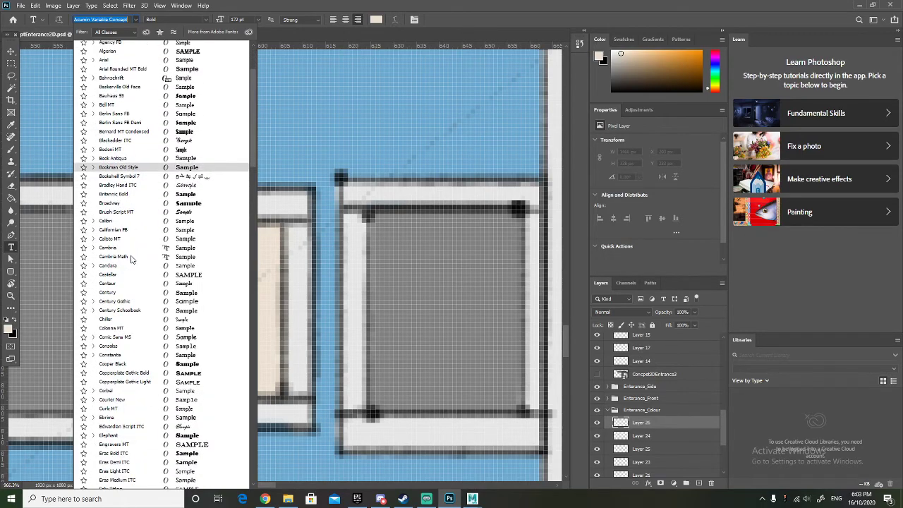
{"action": "scroll", "coordinate": [129, 252], "scroll_direction": "down", "scroll_amount": 3}
{"action": "scroll", "coordinate": [128, 252], "scroll_direction": "down", "scroll_amount": 1}
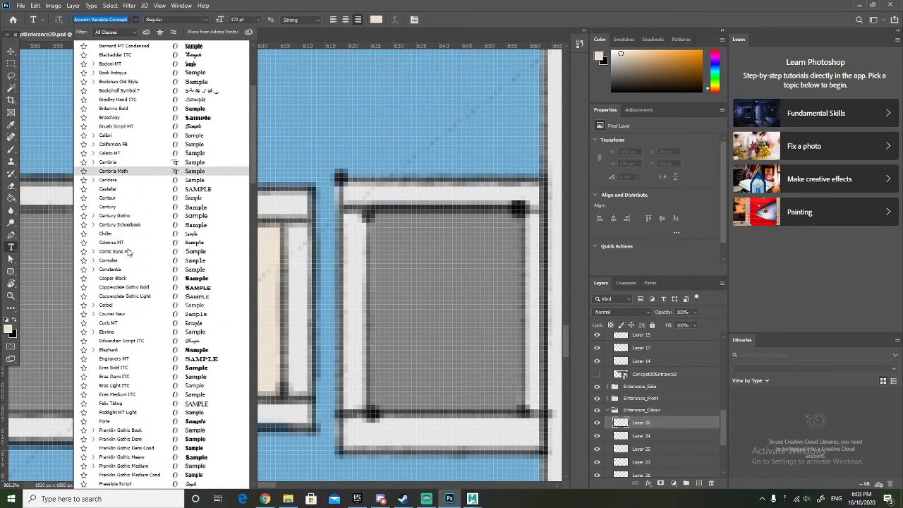
{"action": "left_click", "coordinate": [132, 189]}
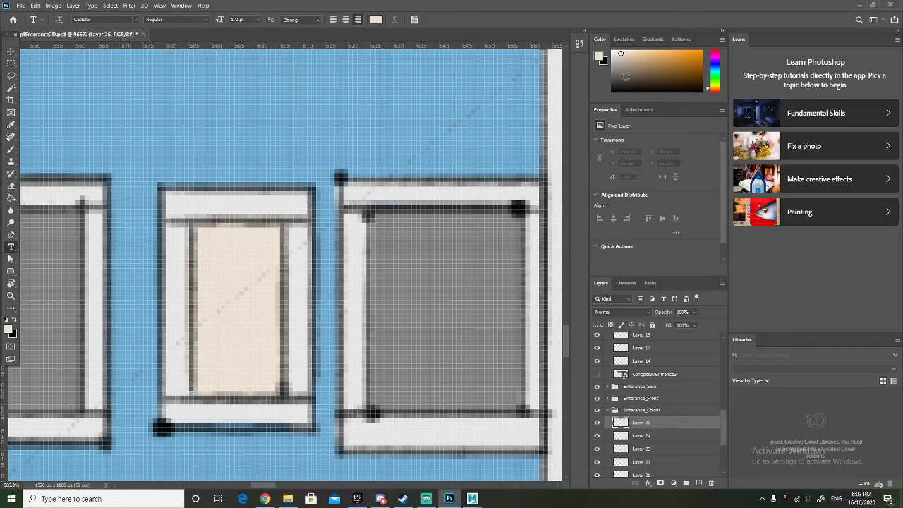
Set the text colour to the near-black 1a1a1a sampled from the middle frame's outline.
{"action": "left_click", "coordinate": [376, 19]}
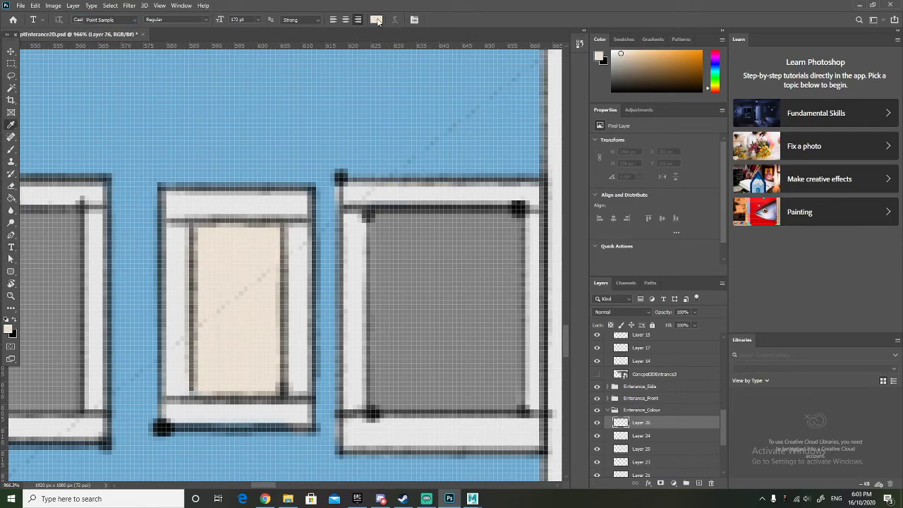
{"action": "left_click_drag", "start_coordinate": [250, 204], "coordinate": [251, 219]}
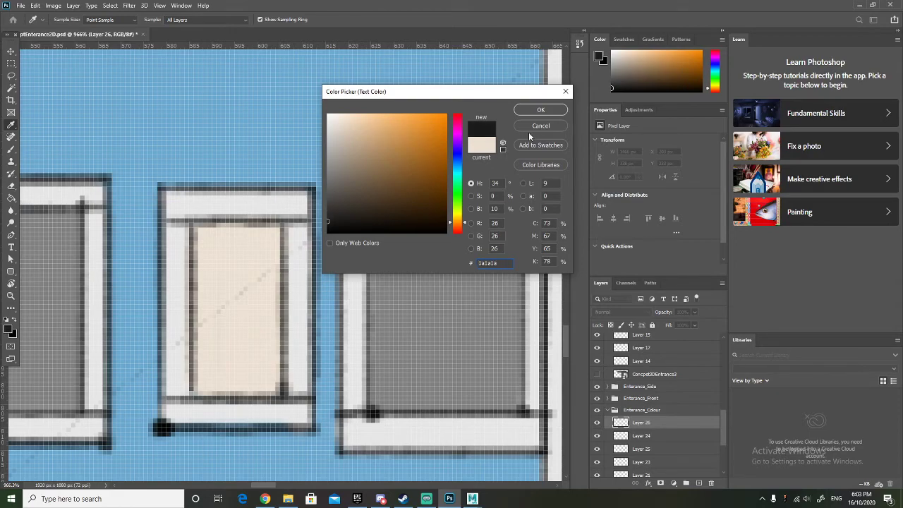
{"action": "left_click", "coordinate": [542, 110]}
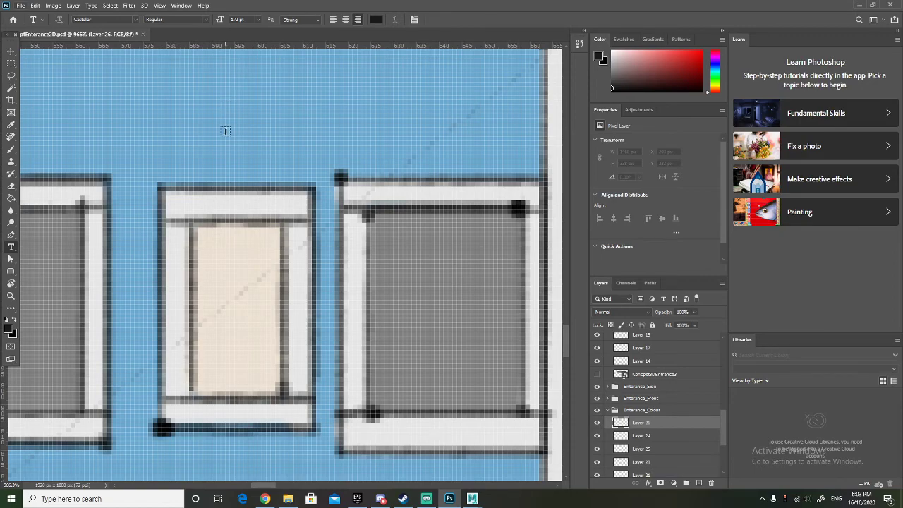
Add the text "Tickets" at 6 pt and move it to the top of the first booth's cream panel.
{"action": "left_click", "coordinate": [227, 271]}
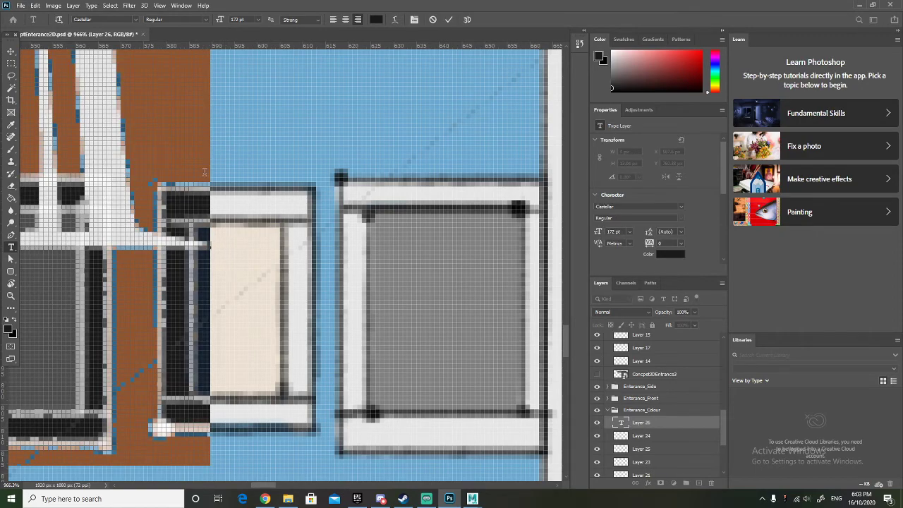
{"action": "left_click", "coordinate": [258, 20]}
{"action": "left_click", "coordinate": [240, 30]}
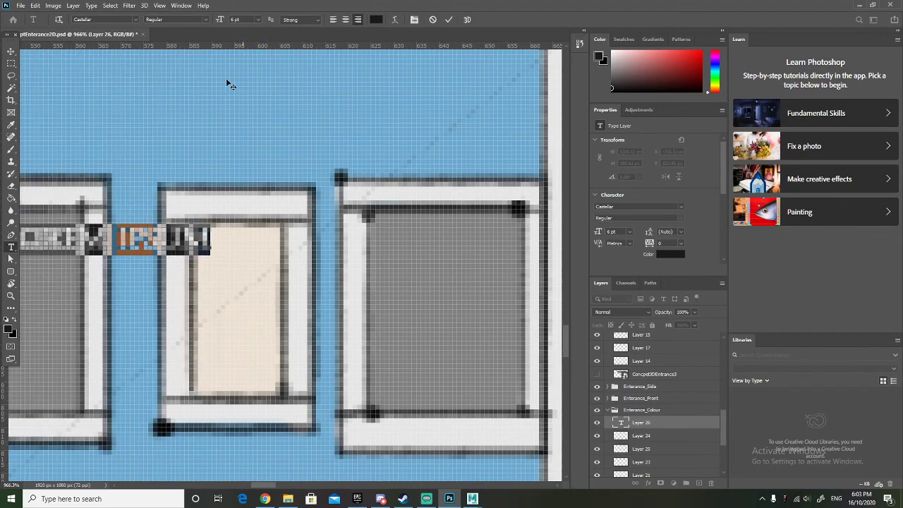
{"action": "type", "text": "TICKETS"}
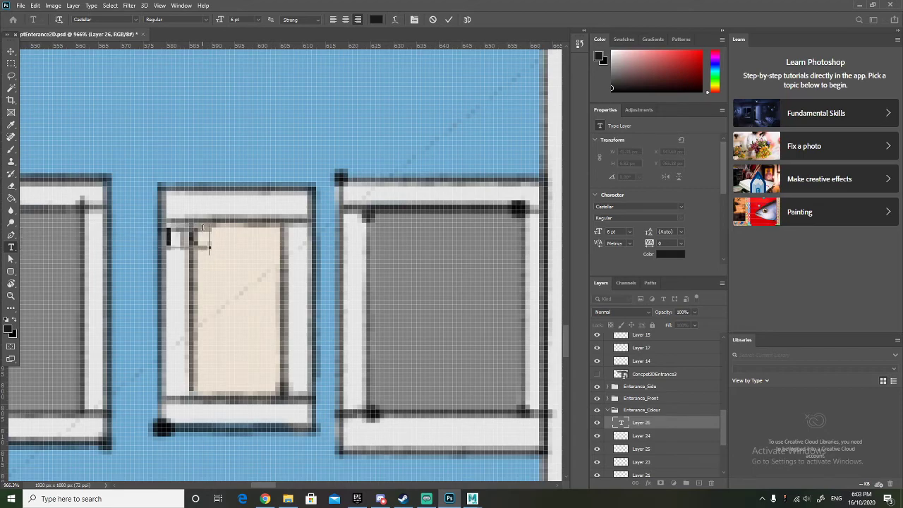
{"action": "left_click", "coordinate": [10, 51]}
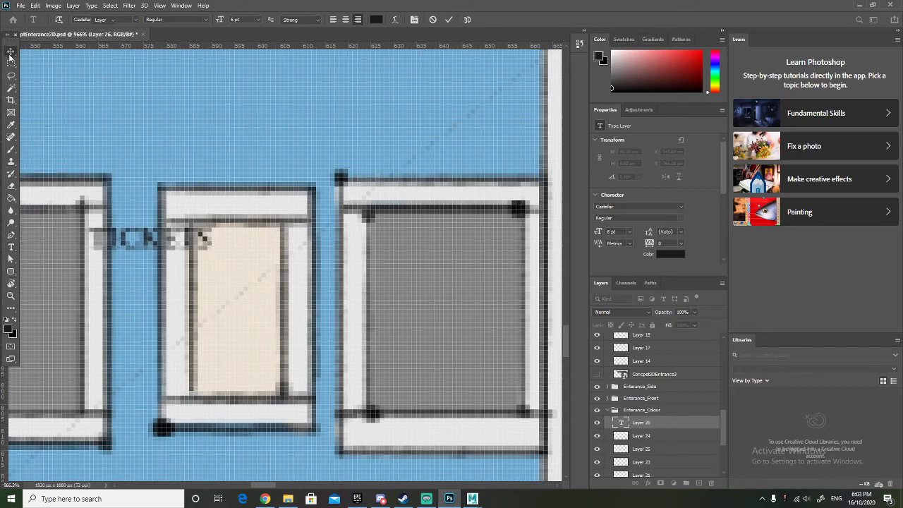
{"action": "left_click_drag", "start_coordinate": [141, 234], "coordinate": [228, 239]}
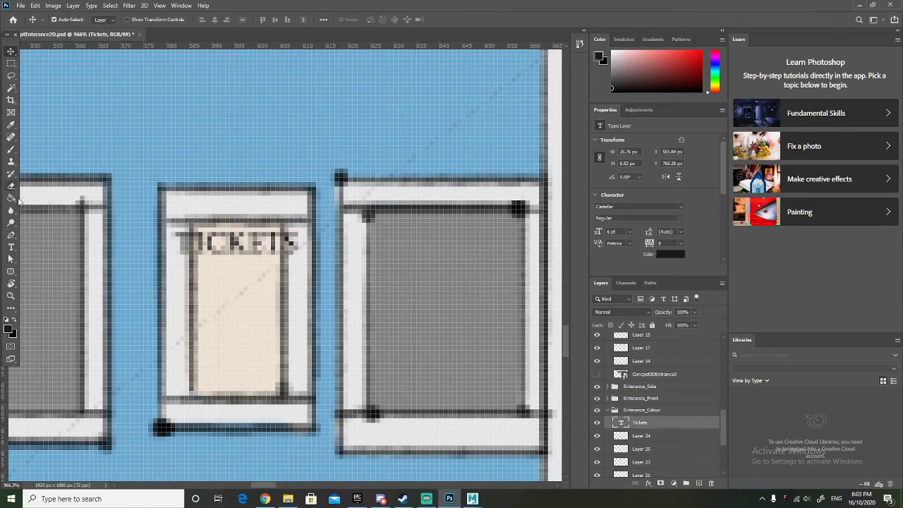
Reduce the font size of the "Tickets" text to 4 pt.
{"action": "left_click", "coordinate": [11, 247]}
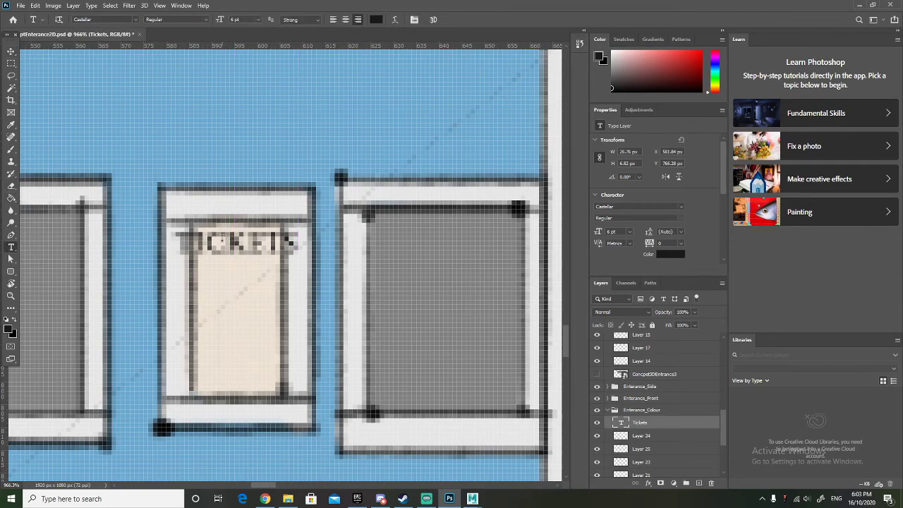
{"action": "double_click", "coordinate": [225, 243]}
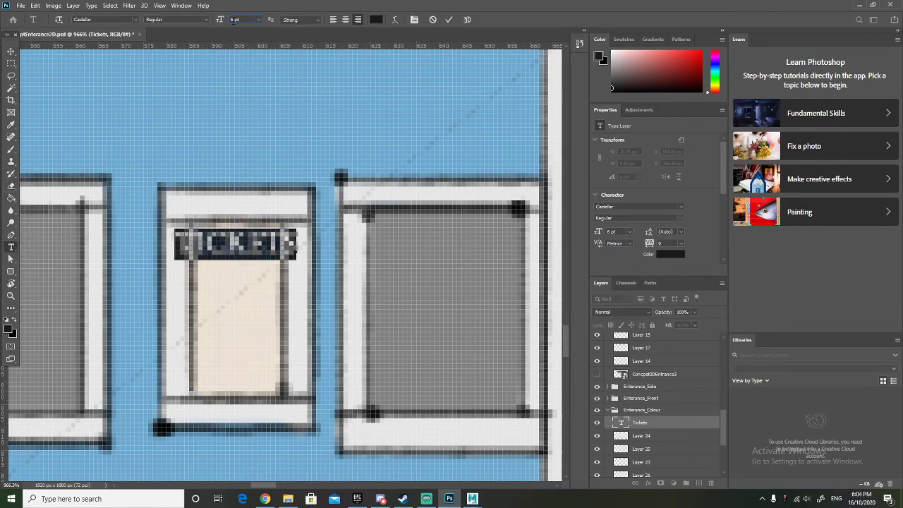
{"action": "type", "text": "4"}
{"action": "key", "text": "Return"}
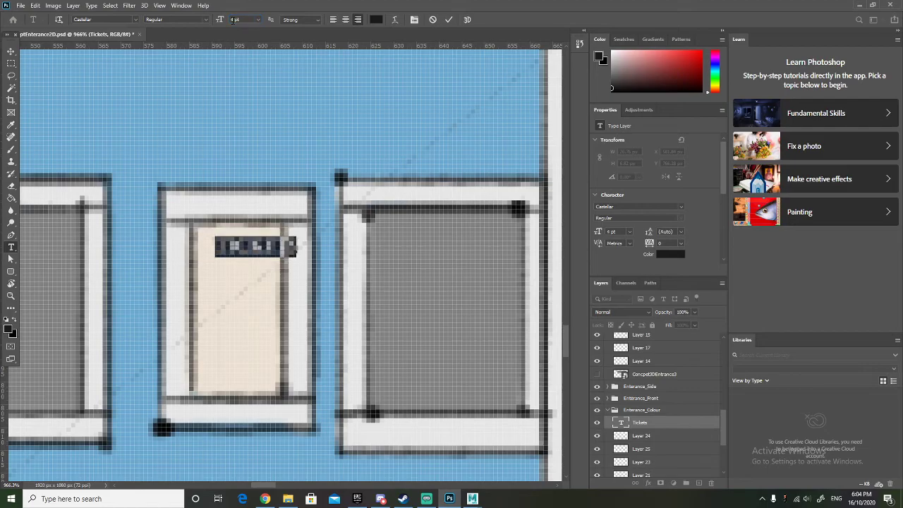
Move the "Tickets" text so it sits centred across the top of the first booth's cream panel.
{"action": "left_click", "coordinate": [11, 53]}
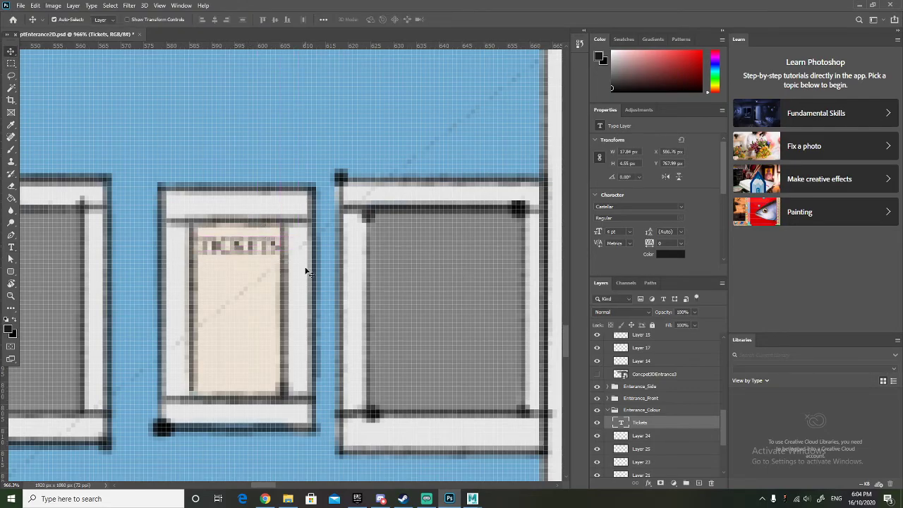
{"action": "scroll", "coordinate": [305, 271], "scroll_direction": "down", "scroll_amount": 10}
{"action": "scroll", "coordinate": [299, 285], "scroll_direction": "down", "scroll_amount": 3}
{"action": "scroll", "coordinate": [339, 272], "scroll_direction": "up", "scroll_amount": 5}
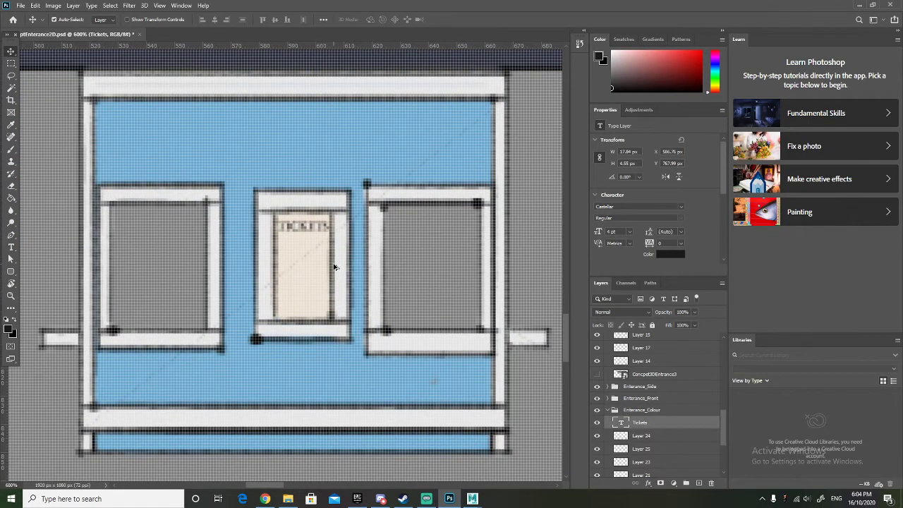
Left-align the "Tickets" text and move it back over the top of the first booth's cream panel.
{"action": "left_click", "coordinate": [16, 251]}
{"action": "left_click", "coordinate": [322, 227]}
{"action": "left_click", "coordinate": [333, 19]}
{"action": "left_click", "coordinate": [10, 51]}
{"action": "left_click_drag", "start_coordinate": [346, 225], "coordinate": [305, 226]}
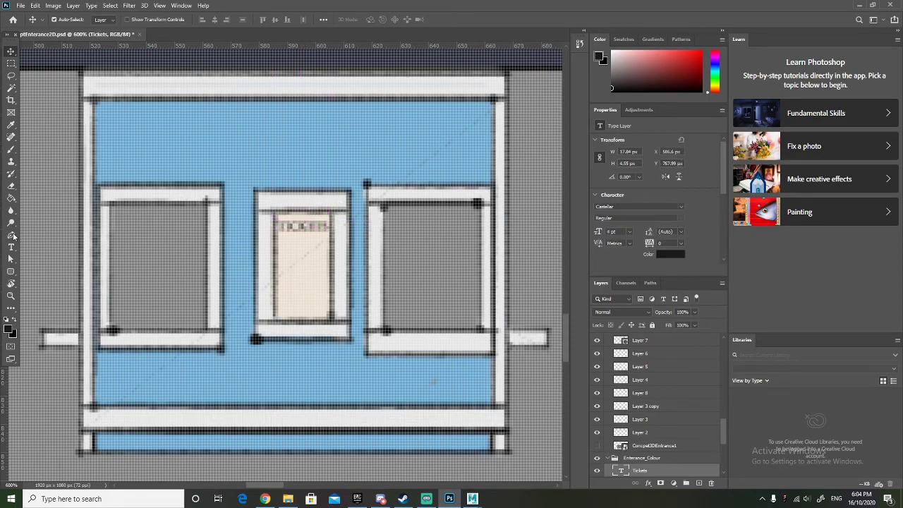
Add the prices "$40" and "$70" on spaced, indented lines below the word "Tickets" in the same text.
{"action": "left_click", "coordinate": [11, 247]}
{"action": "left_click", "coordinate": [321, 227]}
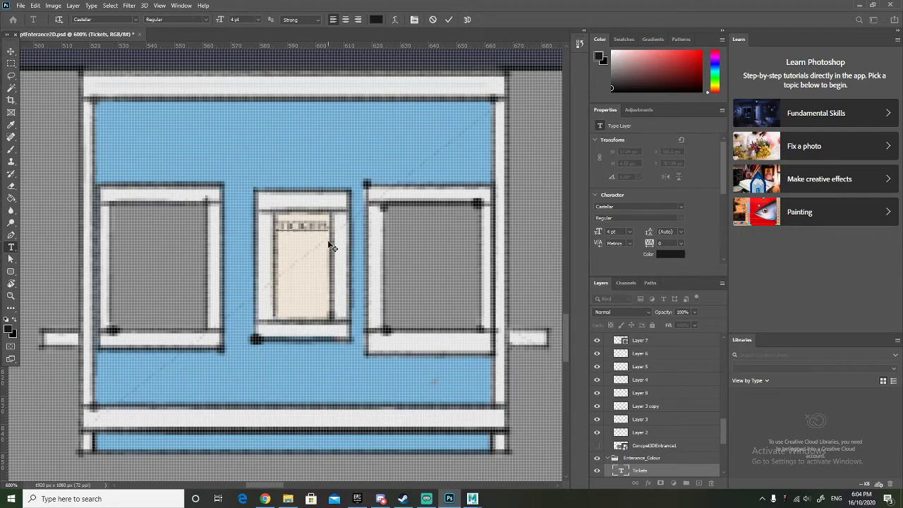
{"action": "key", "text": "Return"}
{"action": "key", "text": "Return"}
{"action": "key", "text": "Return"}
{"action": "type", "text": "$5.00"}
{"action": "key", "text": "BackSpace"}
{"action": "key", "text": "BackSpace"}
{"action": "key", "text": "BackSpace"}
{"action": "key", "text": "BackSpace"}
{"action": "key", "text": "BackSpace"}
{"action": "type", "text": "$5"}
{"action": "type", "text": "0"}
{"action": "type", "text": "  $70"}
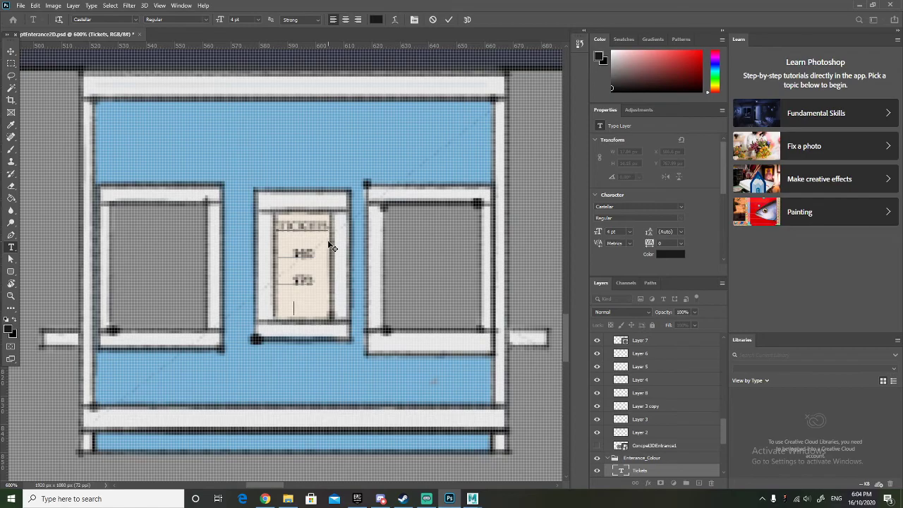
Add "$100" as the last price line, reduce its indent to line up with the other prices, and commit the text.
{"action": "type", "text": "$100"}
{"action": "key", "text": "Left"}
{"action": "key", "text": "Left"}
{"action": "key", "text": "Left"}
{"action": "key", "text": "Left"}
{"action": "key", "text": "BackSpace"}
{"action": "left_click", "coordinate": [10, 52]}
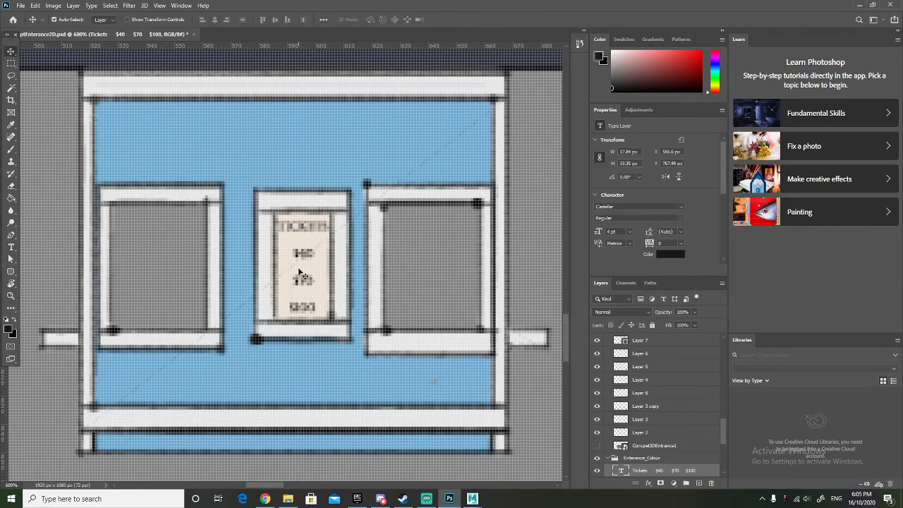
Duplicate the ticket price text onto the second booth's cream panel.
{"action": "scroll", "coordinate": [299, 273], "scroll_direction": "down", "scroll_amount": 10}
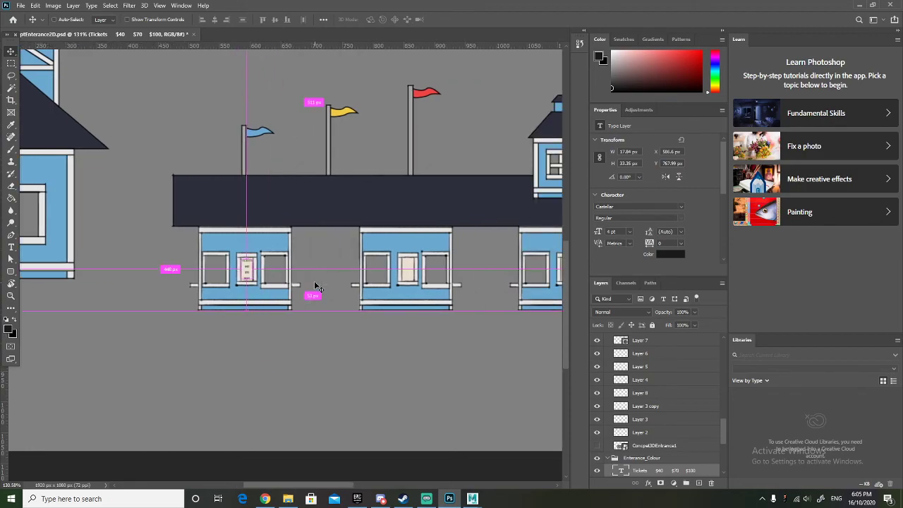
{"action": "scroll", "coordinate": [316, 287], "scroll_direction": "right", "scroll_amount": 3}
{"action": "scroll", "coordinate": [624, 399], "scroll_direction": "down", "scroll_amount": 2}
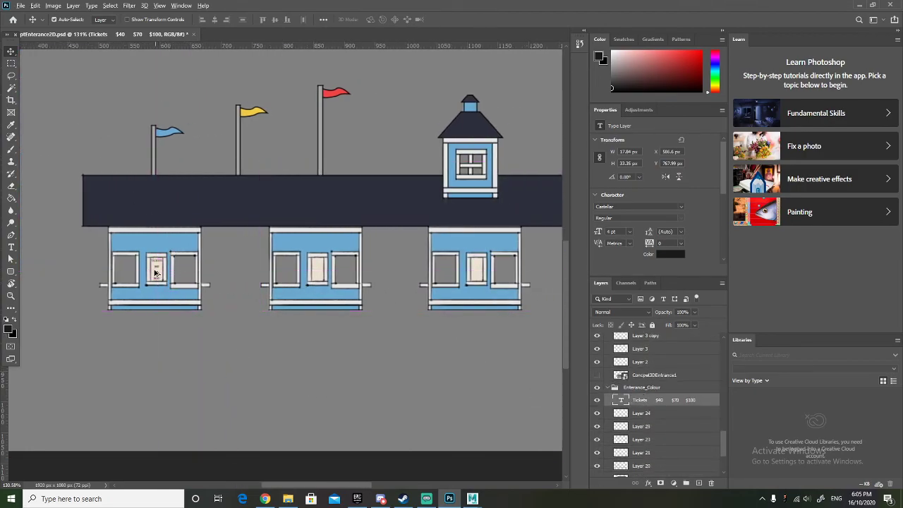
{"action": "left_click_drag", "start_coordinate": [157, 268], "coordinate": [318, 271]}
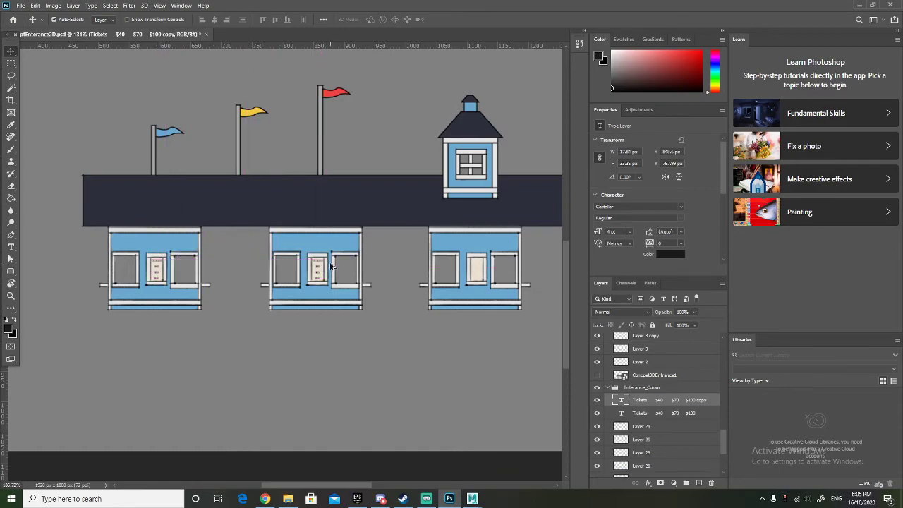
{"action": "scroll", "coordinate": [324, 268], "scroll_direction": "up", "scroll_amount": 5}
{"action": "scroll", "coordinate": [331, 266], "scroll_direction": "down", "scroll_amount": 5}
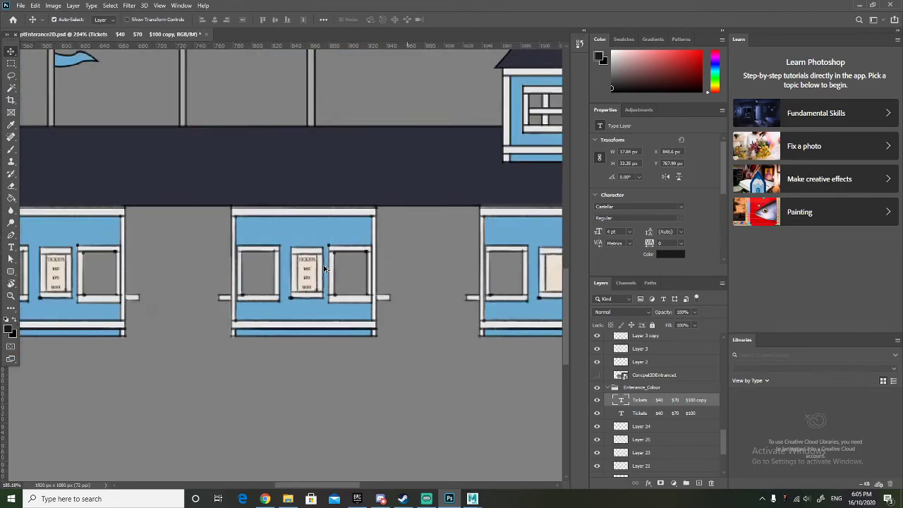
Select both ticket text layers and duplicate them together onto the third and fourth booths' cream panels.
{"action": "scroll", "coordinate": [329, 262], "scroll_direction": "down", "scroll_amount": 2}
{"action": "left_click", "coordinate": [705, 415], "text": "shift"}
{"action": "scroll", "coordinate": [319, 310], "scroll_direction": "down", "scroll_amount": 2}
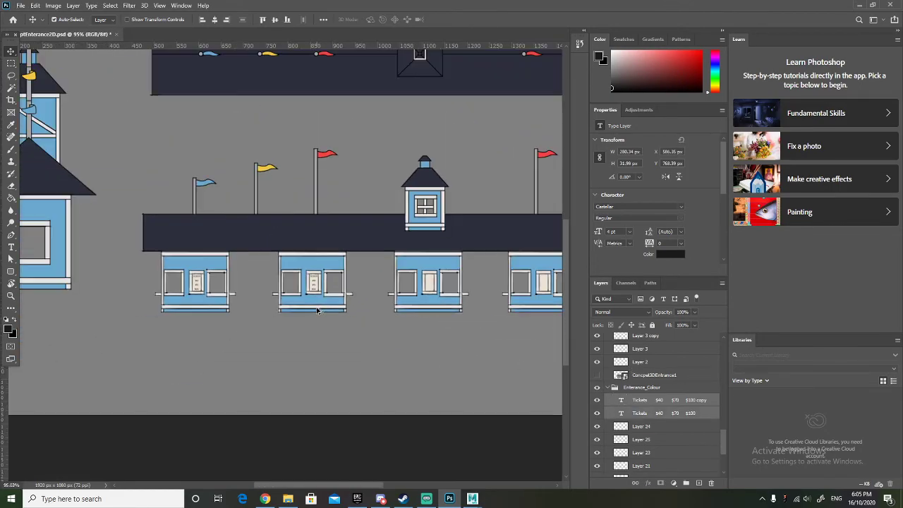
{"action": "left_click_drag", "start_coordinate": [197, 280], "coordinate": [388, 284]}
{"action": "scroll", "coordinate": [416, 282], "scroll_direction": "up", "scroll_amount": 5}
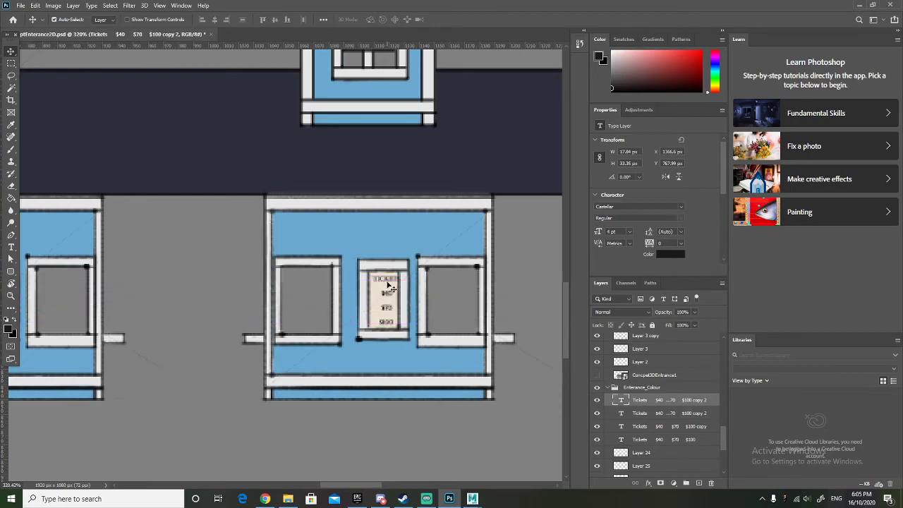
{"action": "scroll", "coordinate": [387, 285], "scroll_direction": "down", "scroll_amount": 6}
{"action": "scroll", "coordinate": [261, 360], "scroll_direction": "up", "scroll_amount": 7}
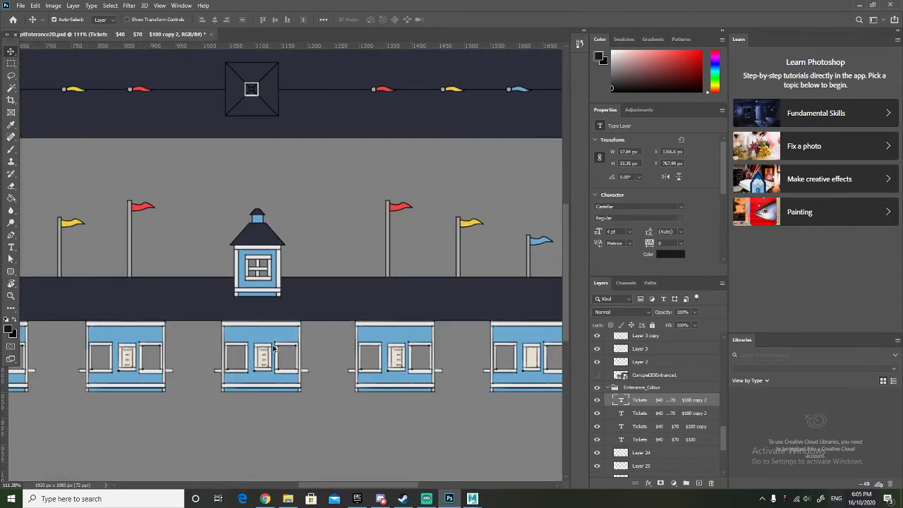
Adjust the third and fourth booths' ticket texts individually so each is centred on its cream panel.
{"action": "scroll", "coordinate": [261, 360], "scroll_direction": "up", "scroll_amount": 1}
{"action": "left_click_drag", "start_coordinate": [263, 343], "coordinate": [268, 343]}
{"action": "scroll", "coordinate": [345, 344], "scroll_direction": "down", "scroll_amount": 1}
{"action": "scroll", "coordinate": [351, 342], "scroll_direction": "right", "scroll_amount": 5}
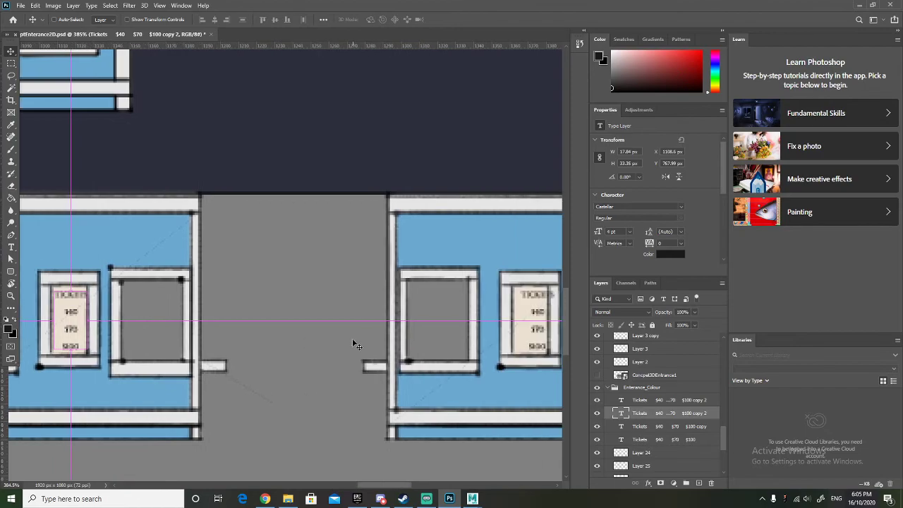
{"action": "scroll", "coordinate": [352, 337], "scroll_direction": "right", "scroll_amount": 2}
{"action": "left_click_drag", "start_coordinate": [344, 299], "coordinate": [340, 296]}
{"action": "scroll", "coordinate": [413, 330], "scroll_direction": "down", "scroll_amount": 3}
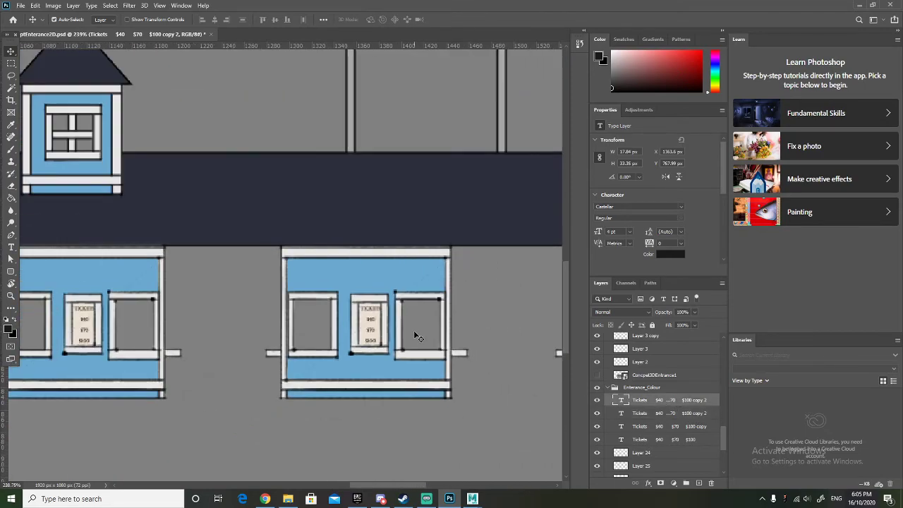
Duplicate the fourth booth's ticket text onto the fifth booth and centre it on the cream panel.
{"action": "scroll", "coordinate": [413, 330], "scroll_direction": "right", "scroll_amount": 2}
{"action": "scroll", "coordinate": [414, 333], "scroll_direction": "right", "scroll_amount": 3}
{"action": "left_click_drag", "start_coordinate": [185, 312], "coordinate": [462, 312]}
{"action": "scroll", "coordinate": [272, 323], "scroll_direction": "down", "scroll_amount": 3}
{"action": "scroll", "coordinate": [272, 324], "scroll_direction": "up", "scroll_amount": 5}
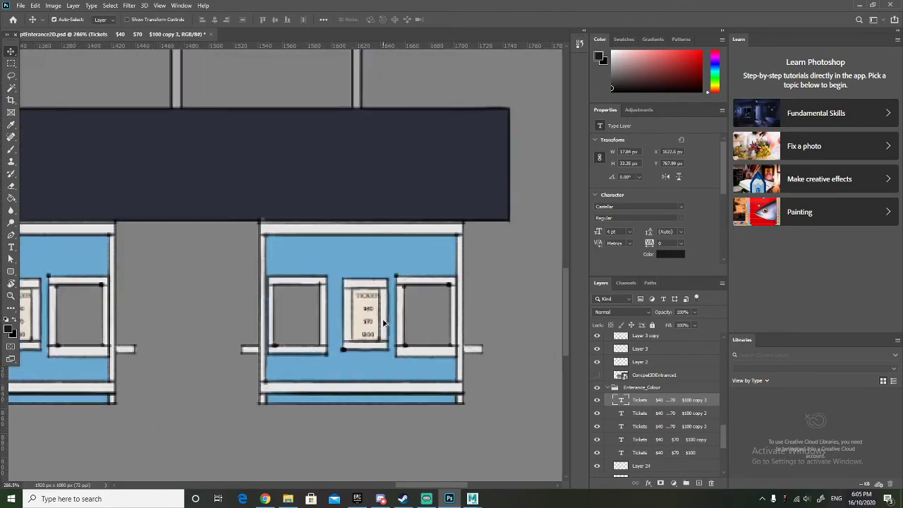
{"action": "left_click_drag", "start_coordinate": [363, 288], "coordinate": [355, 285]}
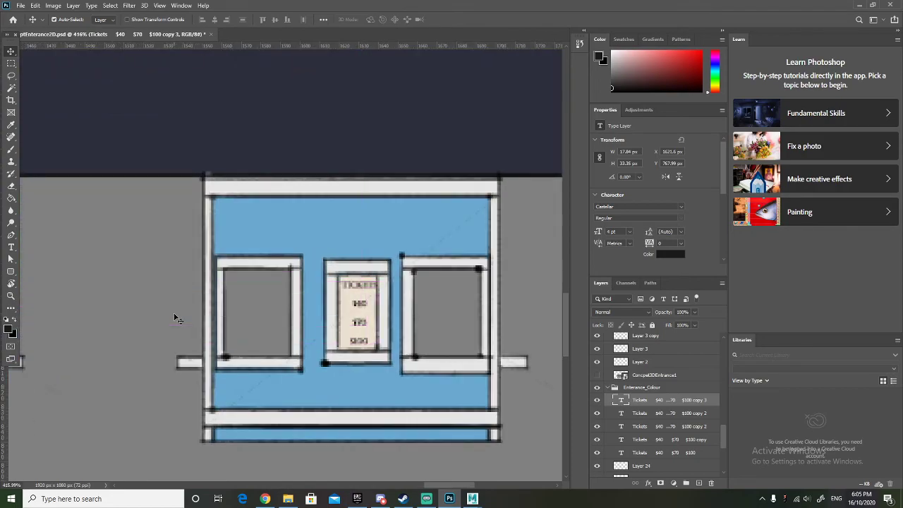
{"action": "scroll", "coordinate": [176, 316], "scroll_direction": "down", "scroll_amount": 8}
{"action": "scroll", "coordinate": [233, 337], "scroll_direction": "up", "scroll_amount": 2}
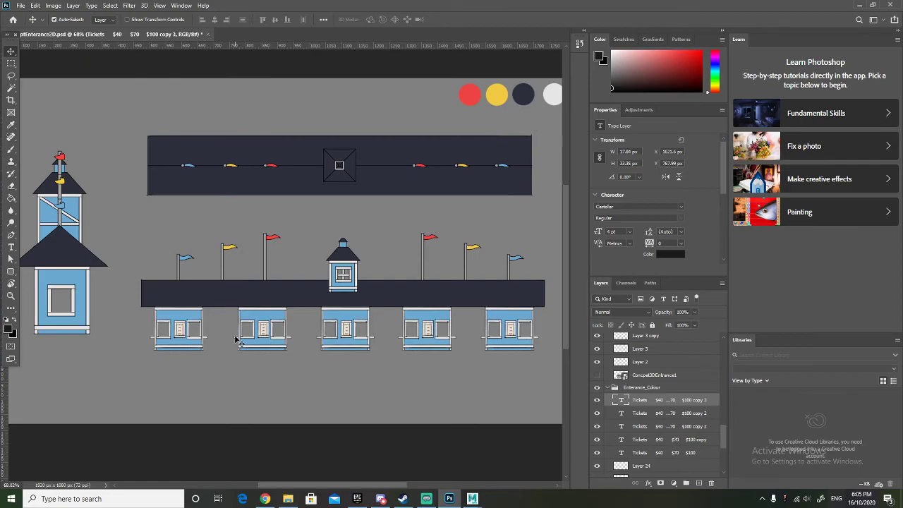
{"action": "scroll", "coordinate": [237, 341], "scroll_direction": "down", "scroll_amount": 1}
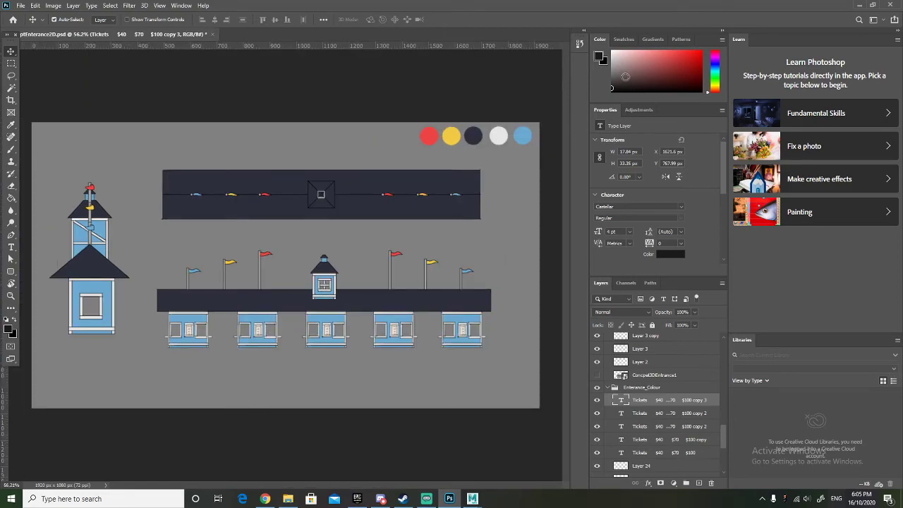
Shift the colour picker's hue to blue, choose the Brush tool and set its size to 9 px.
{"action": "left_click", "coordinate": [615, 71]}
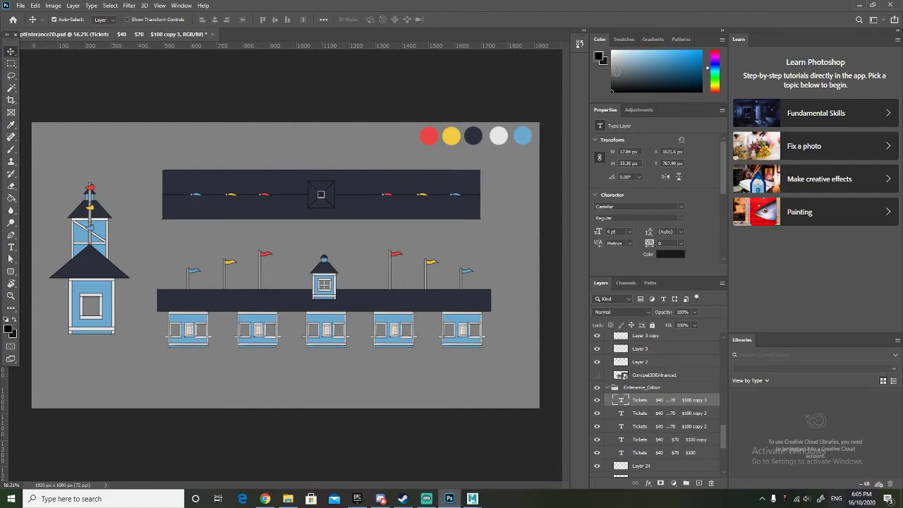
{"action": "left_click", "coordinate": [11, 149]}
{"action": "left_click", "coordinate": [67, 21]}
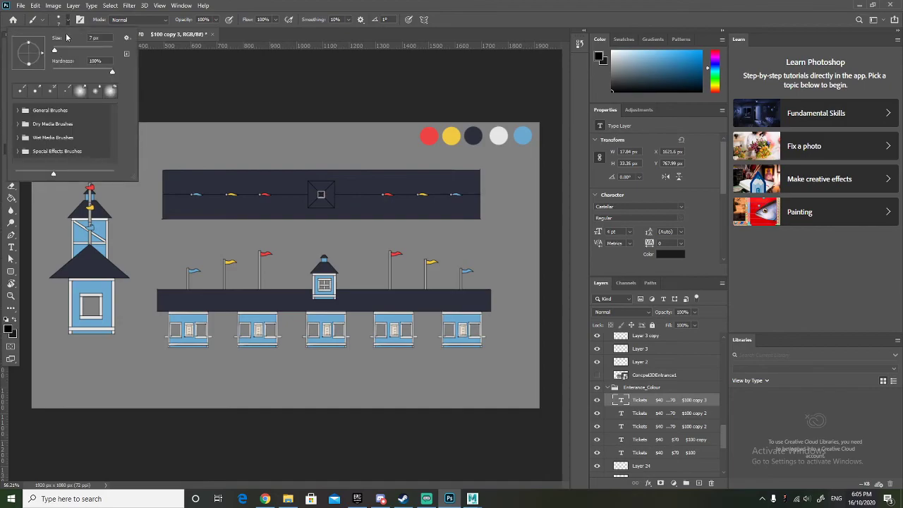
{"action": "left_click_drag", "start_coordinate": [54, 51], "coordinate": [56, 52]}
{"action": "left_click", "coordinate": [66, 21]}
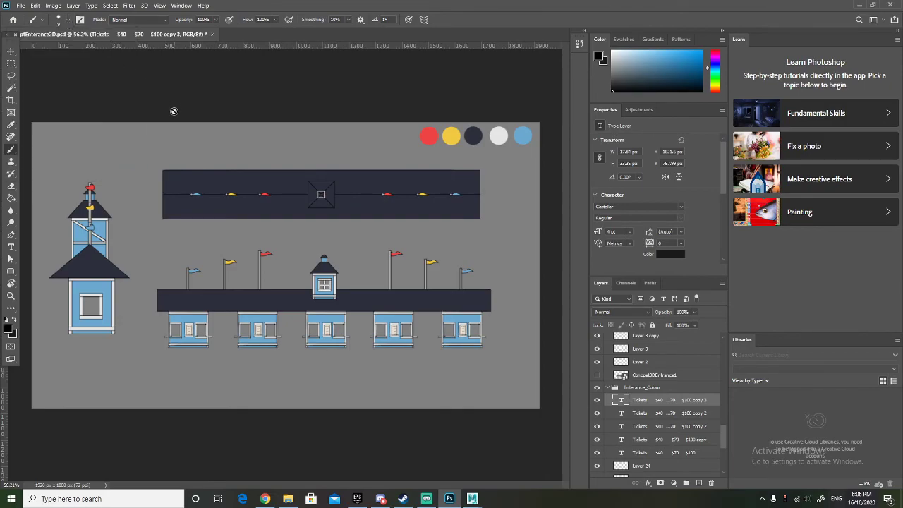
Try to set the Type tool's font to Eras Bold ITC with the fifth booth's text layer selected.
{"action": "left_click", "coordinate": [11, 247]}
{"action": "left_click", "coordinate": [134, 20]}
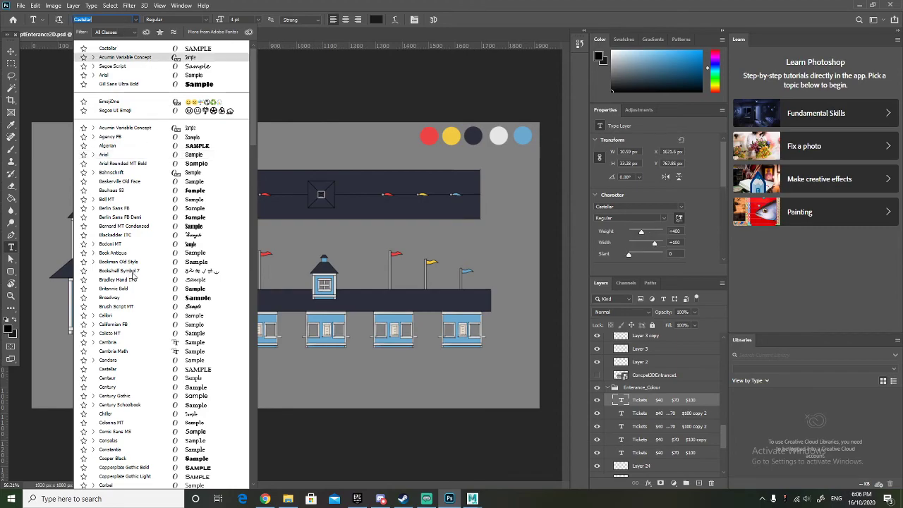
{"action": "scroll", "coordinate": [133, 272], "scroll_direction": "down", "scroll_amount": 6}
{"action": "scroll", "coordinate": [132, 272], "scroll_direction": "down", "scroll_amount": 8}
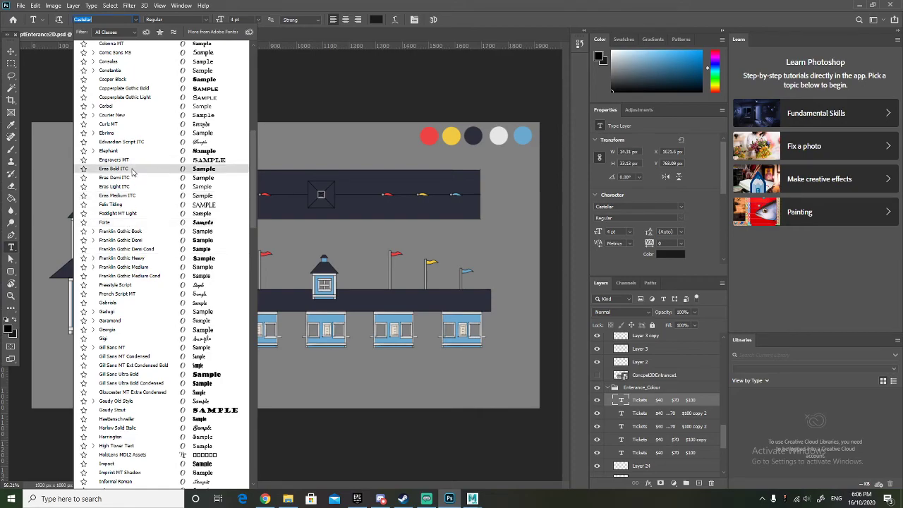
{"action": "left_click", "coordinate": [132, 170]}
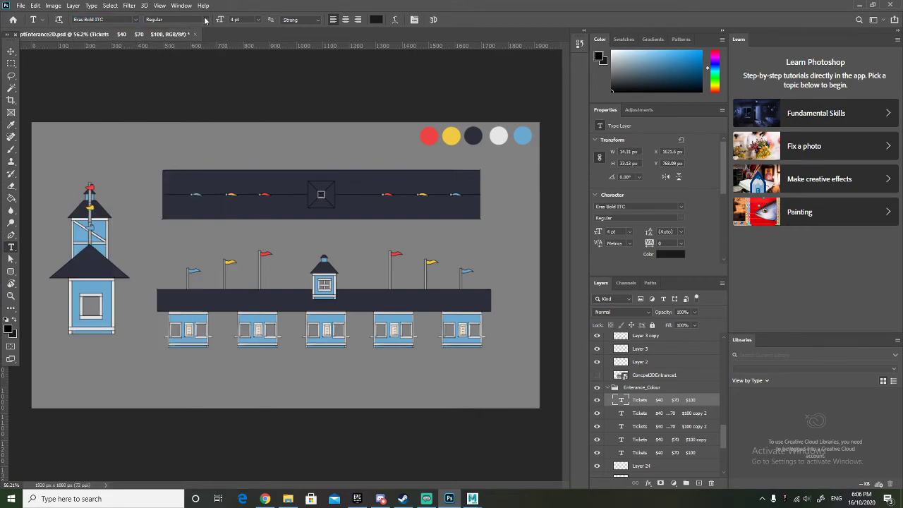
Try text sizes of 18 pt and 48 pt and start a new text above the side view.
{"action": "left_click", "coordinate": [258, 20]}
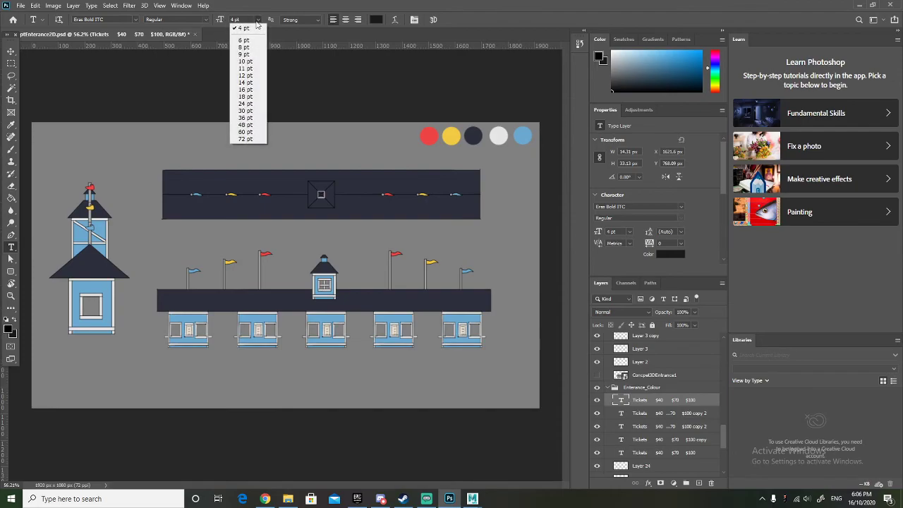
{"action": "left_click", "coordinate": [245, 97]}
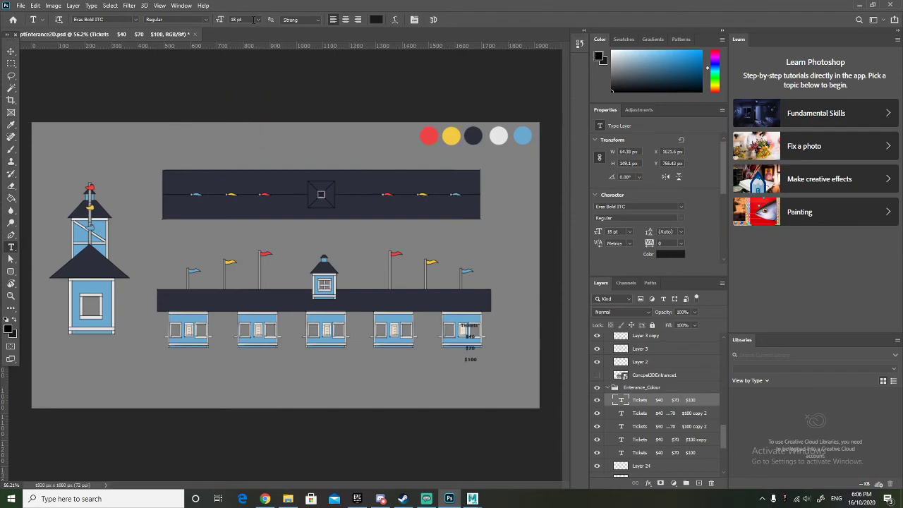
{"action": "left_click", "coordinate": [258, 21]}
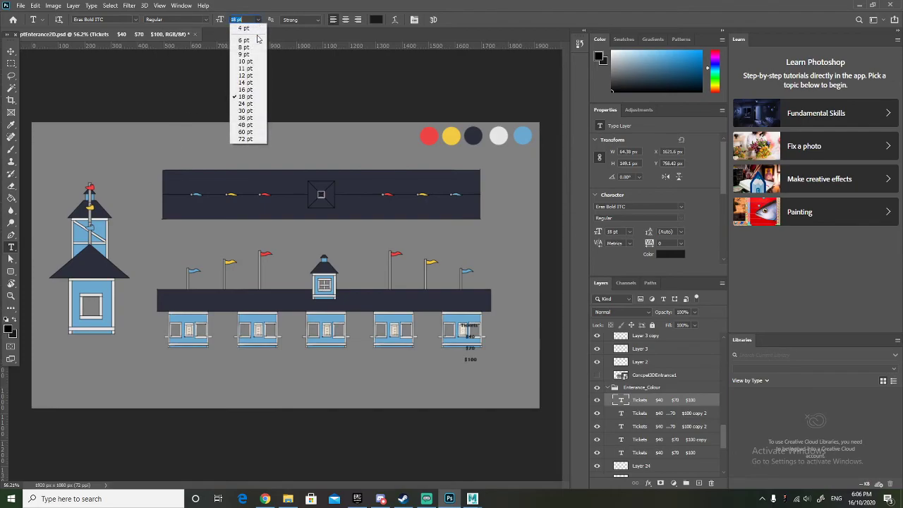
{"action": "left_click", "coordinate": [250, 124]}
{"action": "left_click", "coordinate": [116, 141]}
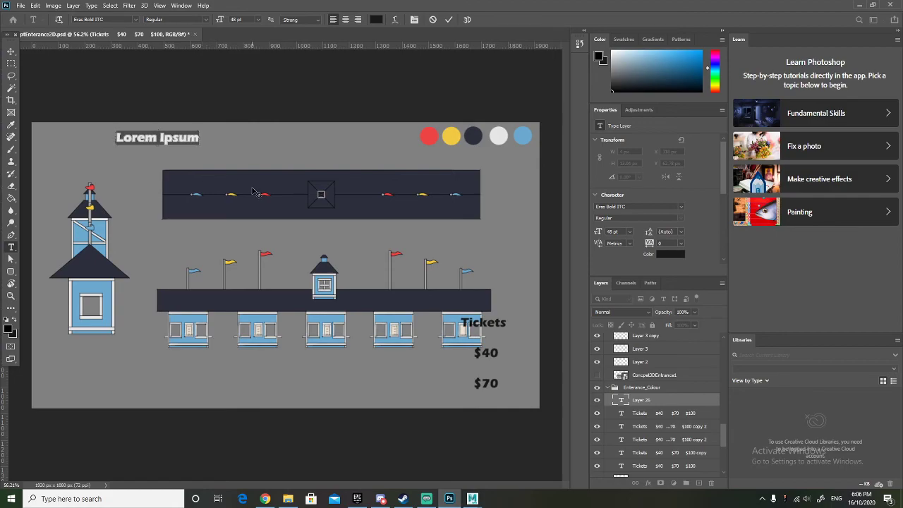
Undo the new text and the size and font changes made to the fifth booth's ticket text.
{"action": "left_click", "coordinate": [10, 51]}
{"action": "key", "text": "ctrl+z"}
{"action": "key", "text": "ctrl+z"}
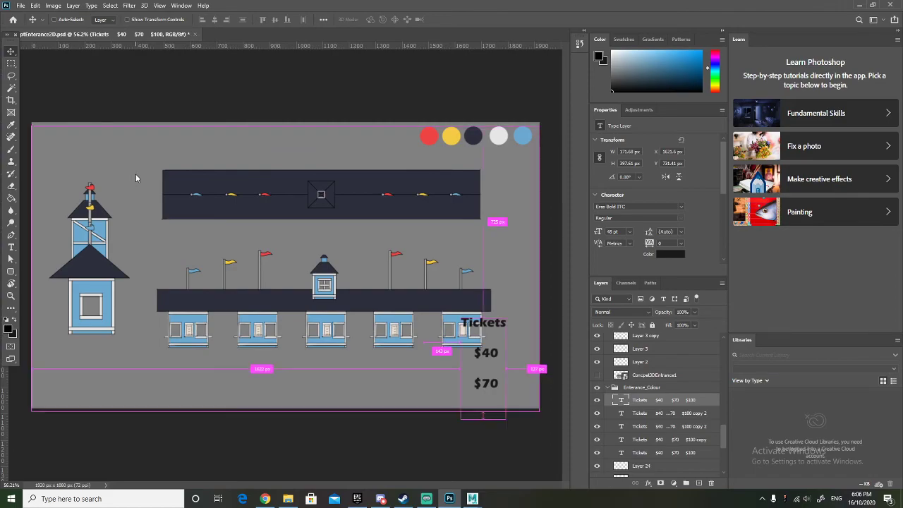
{"action": "key", "text": "ctrl+z"}
{"action": "key", "text": "ctrl+z"}
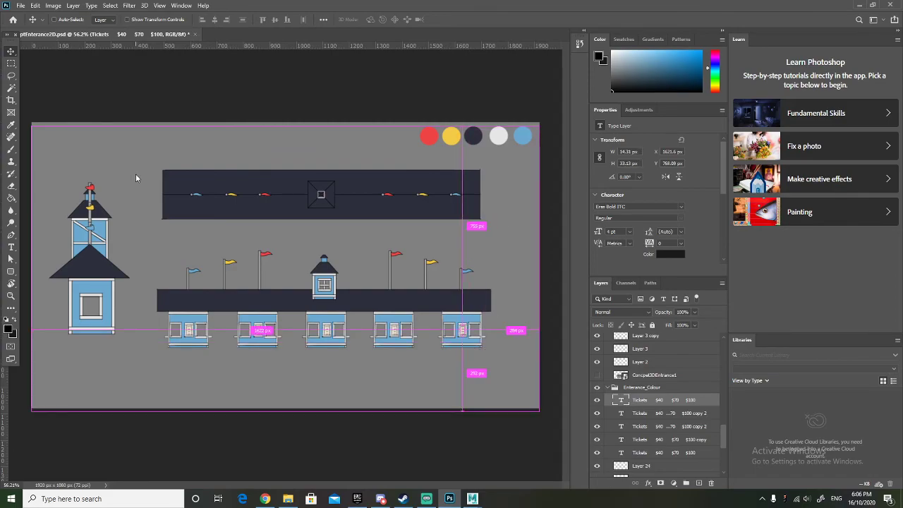
{"action": "key", "text": "ctrl+z"}
{"action": "key", "text": "ctrl+z"}
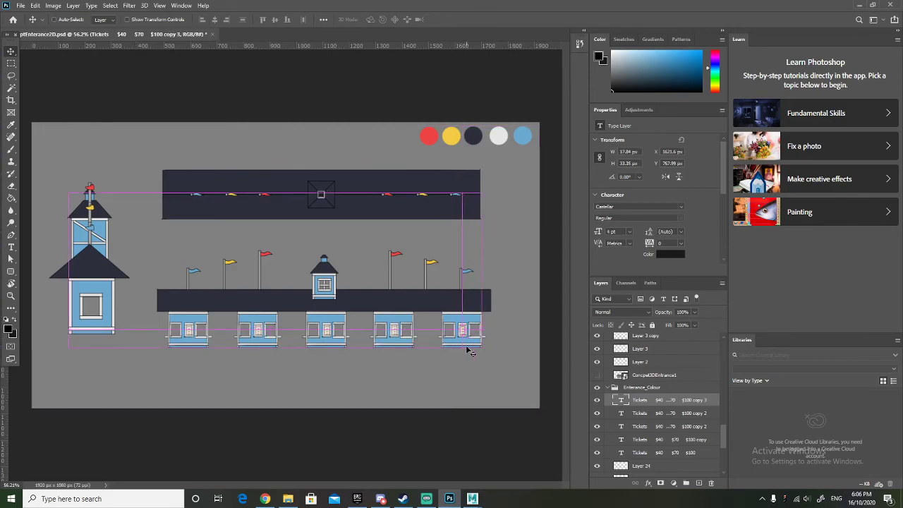
Add a new layer above the ticket texts and set the Type tool to Eras Bold ITC at 48 pt.
{"action": "left_click", "coordinate": [700, 484]}
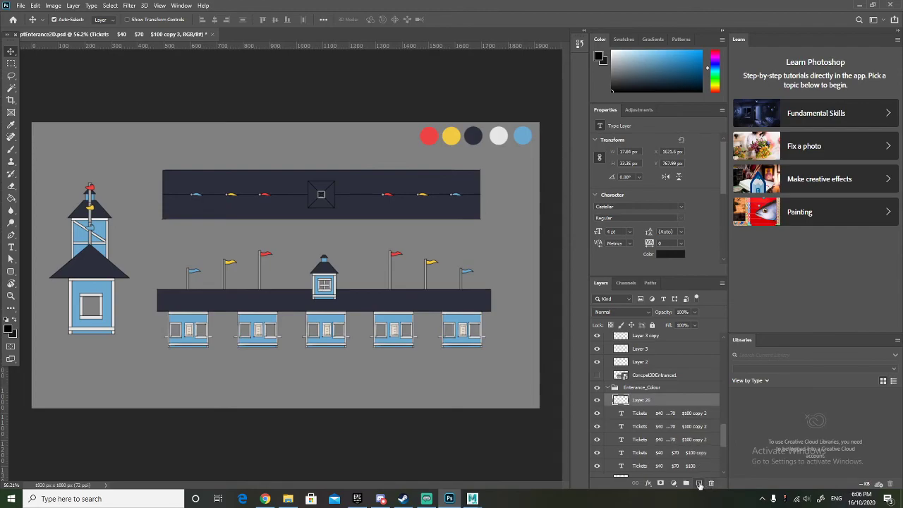
{"action": "left_click", "coordinate": [11, 246]}
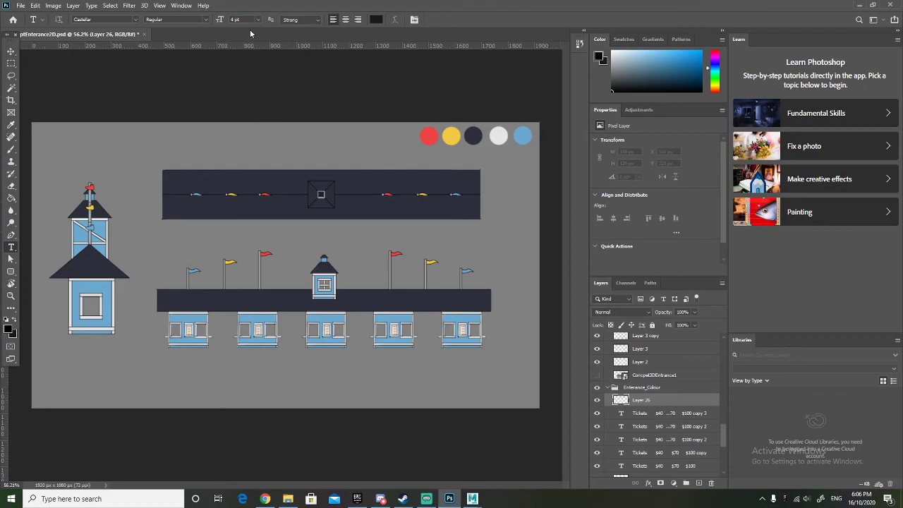
{"action": "left_click", "coordinate": [136, 19]}
{"action": "scroll", "coordinate": [130, 222], "scroll_direction": "down", "scroll_amount": 5}
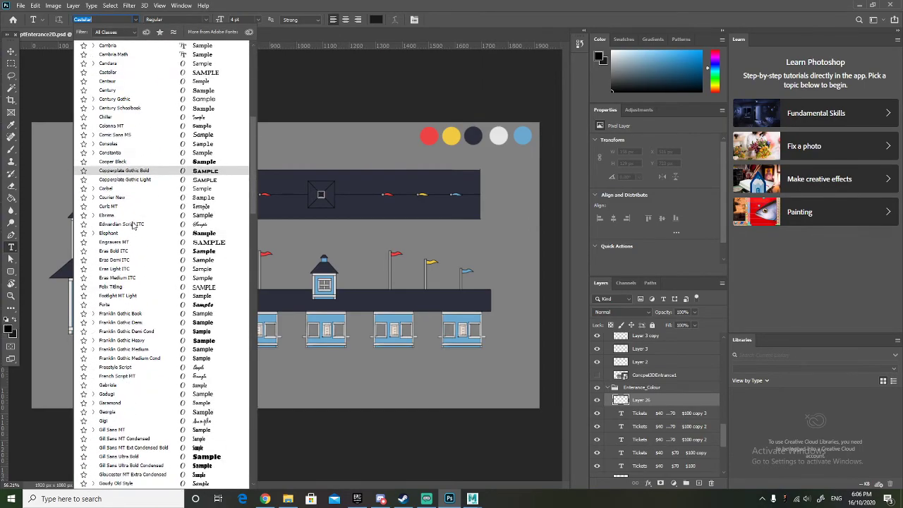
{"action": "left_click", "coordinate": [138, 217]}
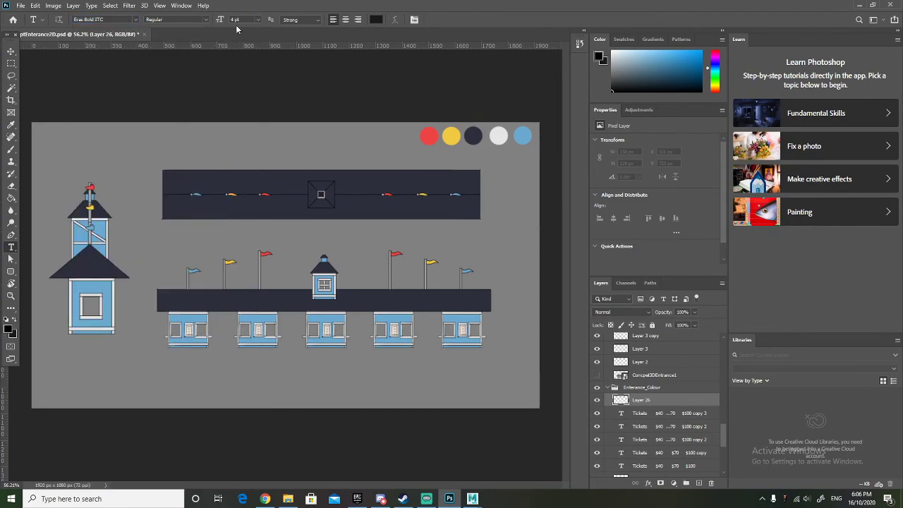
{"action": "left_click", "coordinate": [259, 19]}
{"action": "left_click", "coordinate": [251, 124]}
Add the title text "Park Enterance - Concept" above the building views and move it closer to the sheet's upper edge.
{"action": "left_click", "coordinate": [121, 152]}
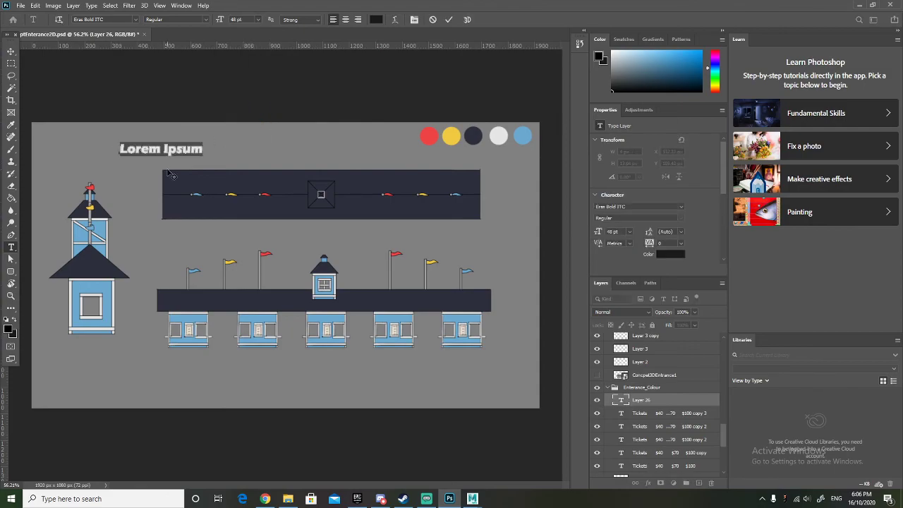
{"action": "type", "text": "Park"}
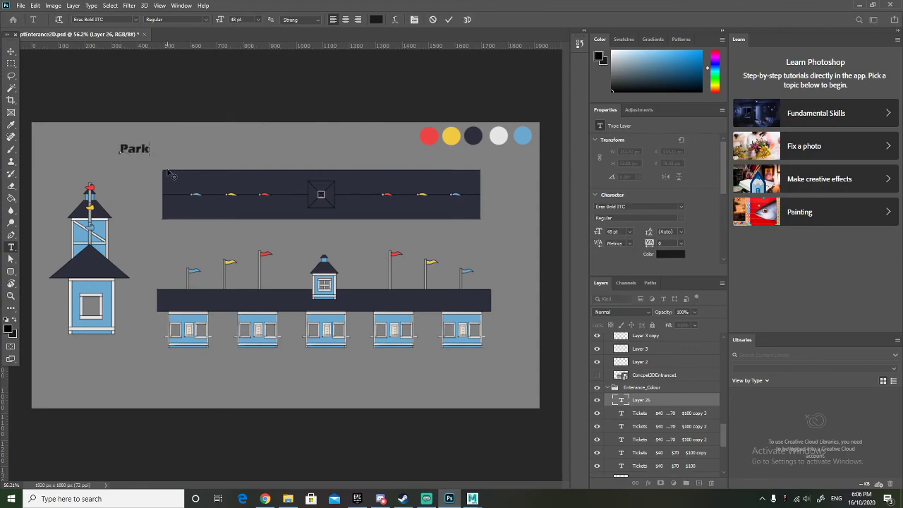
{"action": "type", "text": " Enterance"}
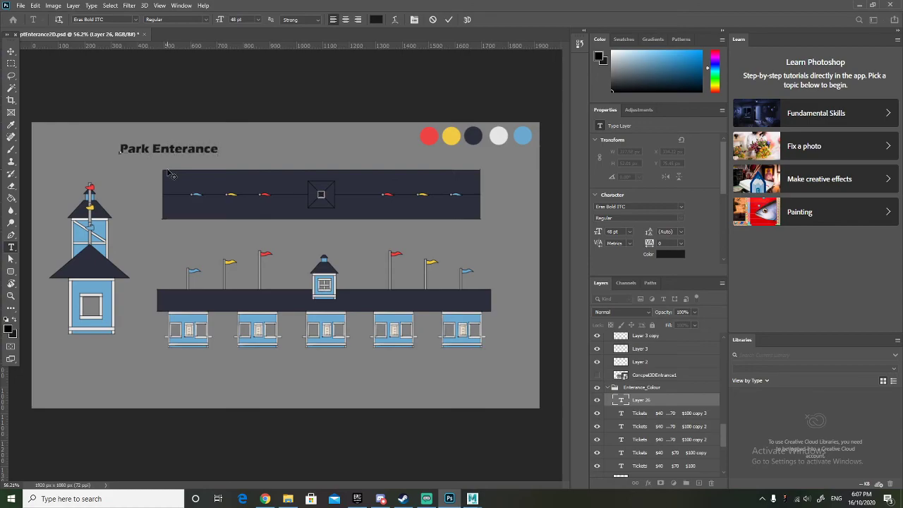
{"action": "type", "text": " - Concpe"}
{"action": "key", "text": "BackSpace"}
{"action": "key", "text": "BackSpace"}
{"action": "type", "text": "ept"}
{"action": "left_click", "coordinate": [11, 52]}
{"action": "left_click_drag", "start_coordinate": [161, 153], "coordinate": [141, 143]}
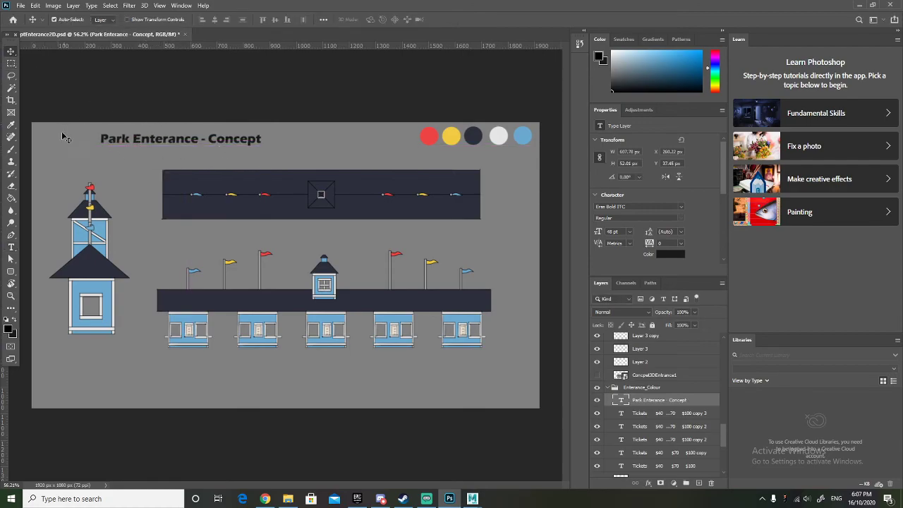
Move the "Park Enterance - Concept" title down to make room for a line above it.
{"action": "left_click", "coordinate": [10, 246]}
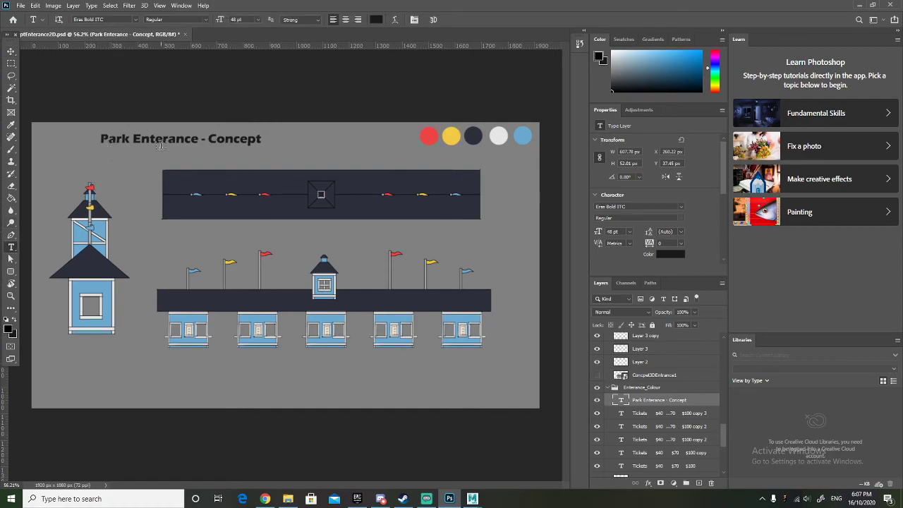
{"action": "left_click", "coordinate": [10, 51]}
{"action": "left_click_drag", "start_coordinate": [113, 138], "coordinate": [107, 155]}
Add the 48 pt line "Clicky's Hen House" above the title and arrange the two lines centred and close together.
{"action": "left_click", "coordinate": [10, 247]}
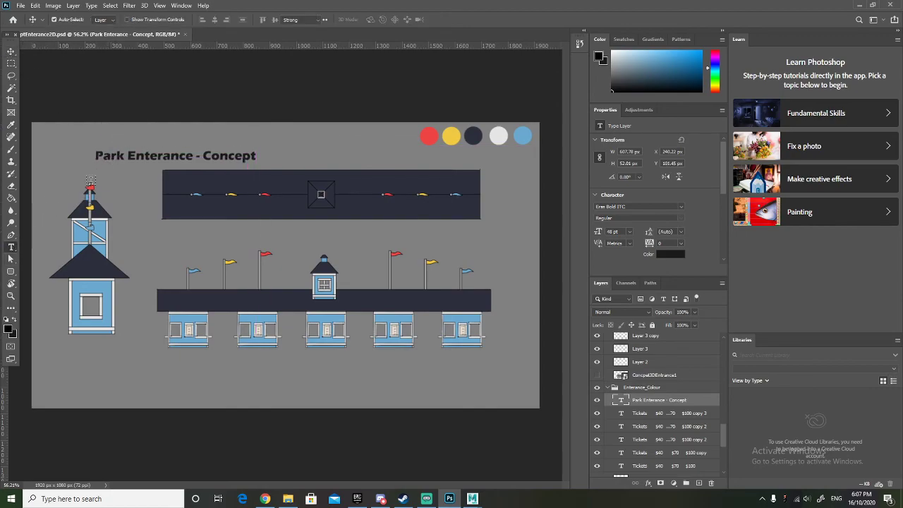
{"action": "left_click", "coordinate": [101, 141]}
{"action": "type", "text": "Cl"}
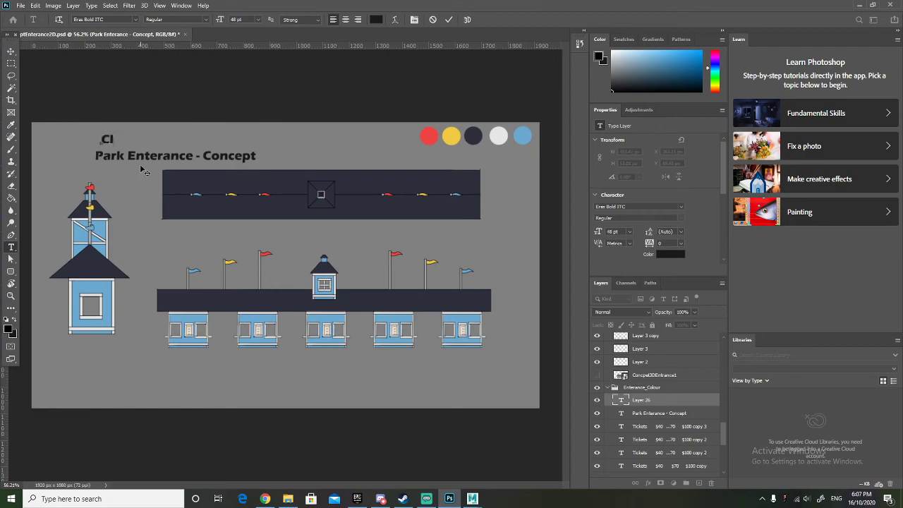
{"action": "type", "text": "icky's Hen House"}
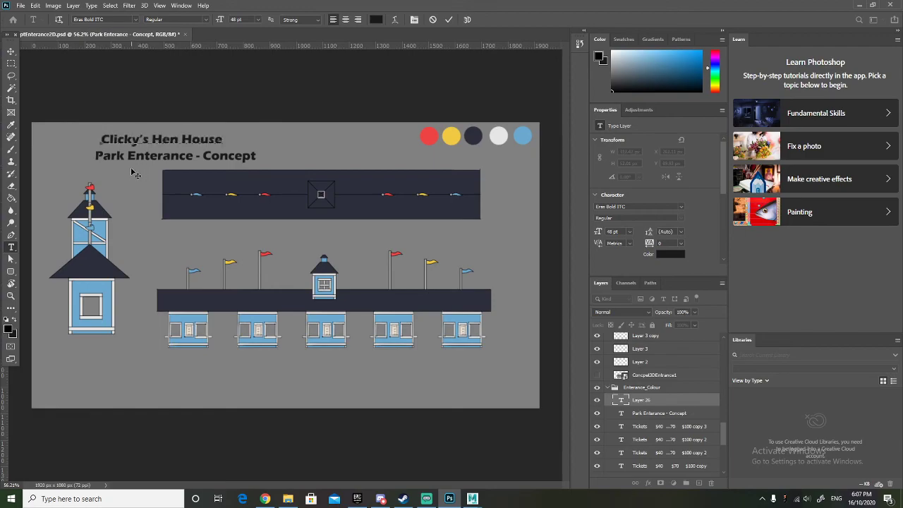
{"action": "left_click", "coordinate": [11, 51]}
{"action": "left_click_drag", "start_coordinate": [148, 141], "coordinate": [131, 156]}
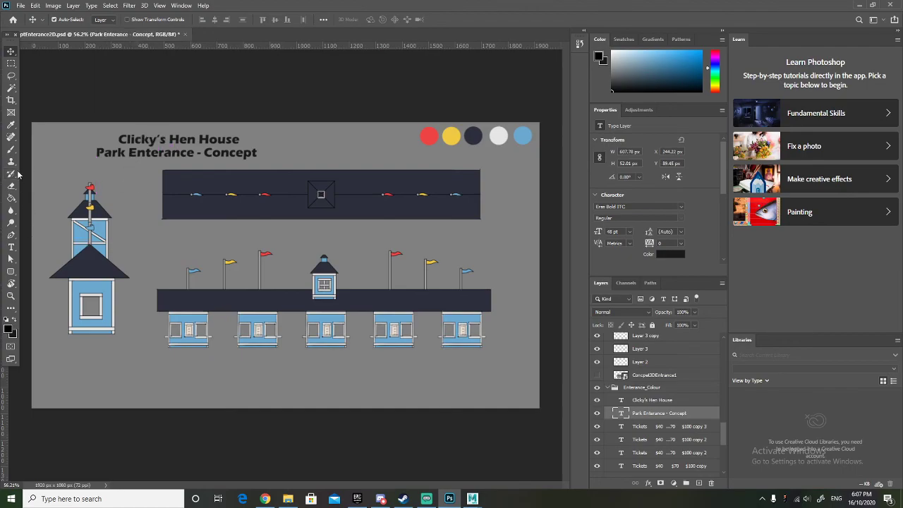
Add the author's full name after a dash as 30 pt text and place it beneath the right half of the title.
{"action": "left_click", "coordinate": [11, 247]}
{"action": "left_click", "coordinate": [230, 166]}
{"action": "left_click", "coordinate": [259, 19]}
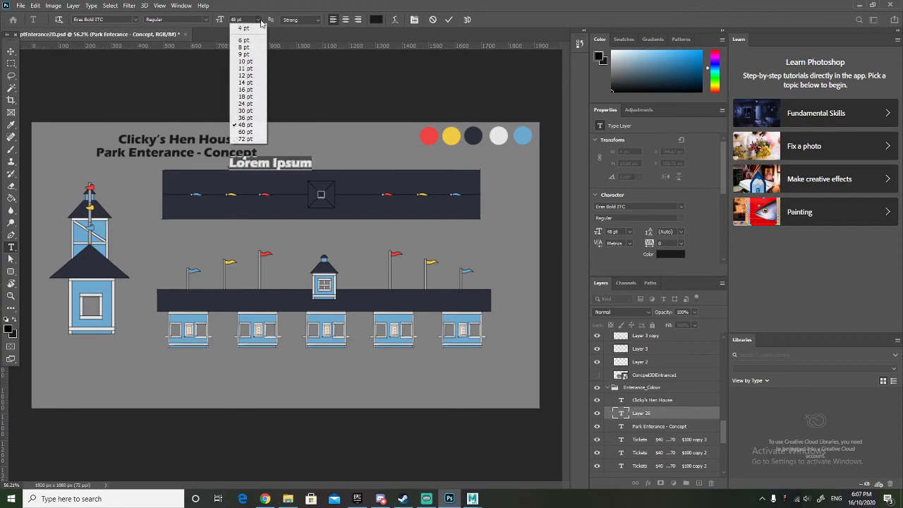
{"action": "left_click", "coordinate": [256, 111]}
{"action": "type", "text": "Finlay"}
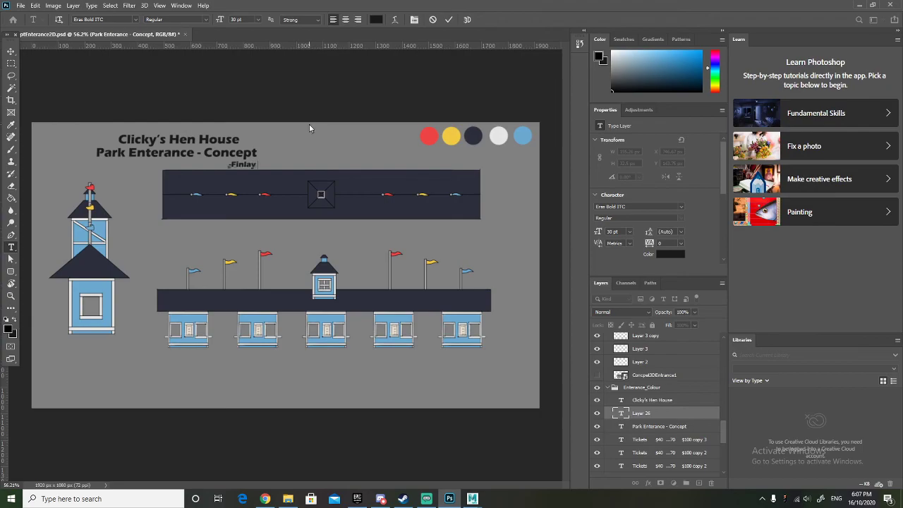
{"action": "type", "text": " Rex McAndrew"}
{"action": "left_click", "coordinate": [11, 50]}
{"action": "left_click_drag", "start_coordinate": [250, 167], "coordinate": [184, 165]}
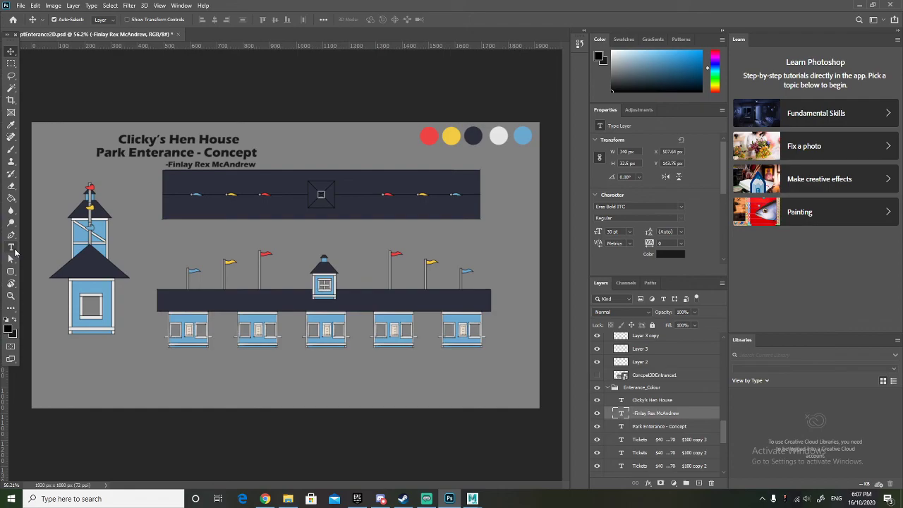
{"action": "left_click", "coordinate": [11, 248]}
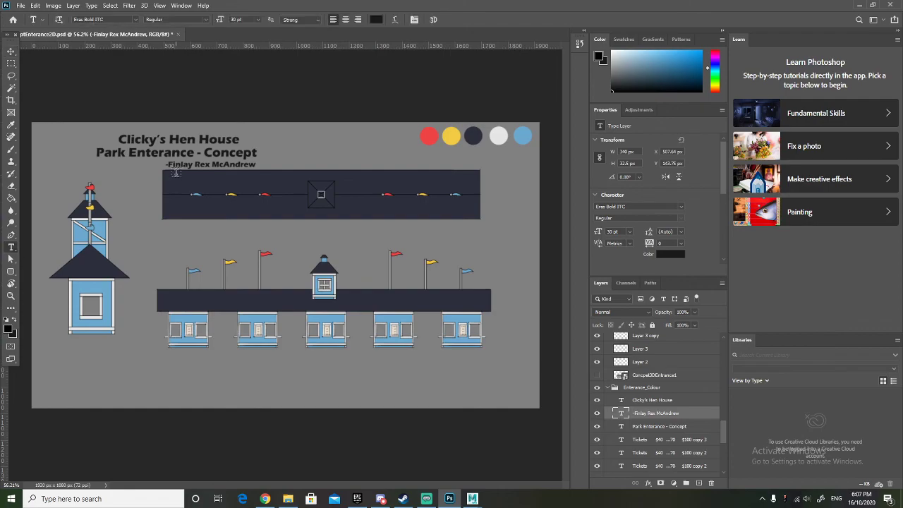
{"action": "left_click", "coordinate": [11, 51]}
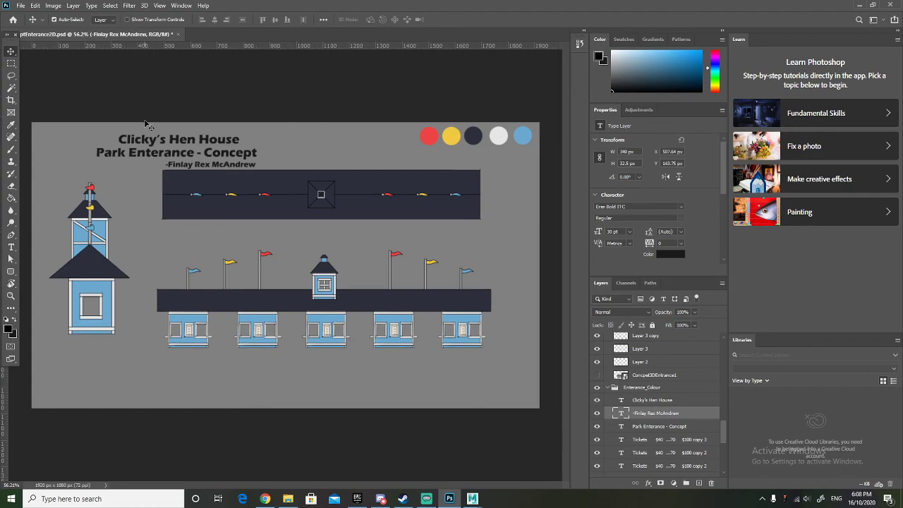
Select the two title layers and the author credit and move them together to about X 157 px, Y 31 px on the sheet.
{"action": "left_click", "coordinate": [681, 429]}
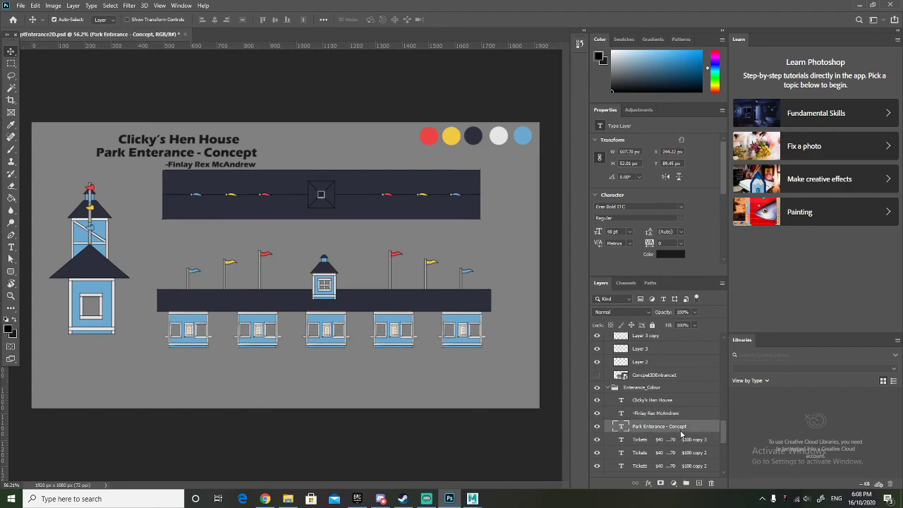
{"action": "left_click", "coordinate": [677, 404], "text": "shift"}
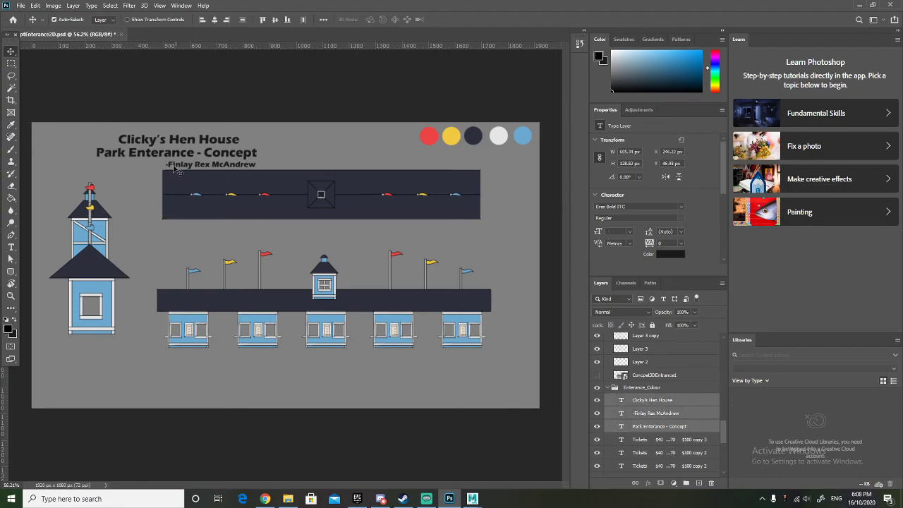
{"action": "left_click_drag", "start_coordinate": [158, 138], "coordinate": [111, 138]}
{"action": "left_click_drag", "start_coordinate": [100, 134], "coordinate": [134, 135]}
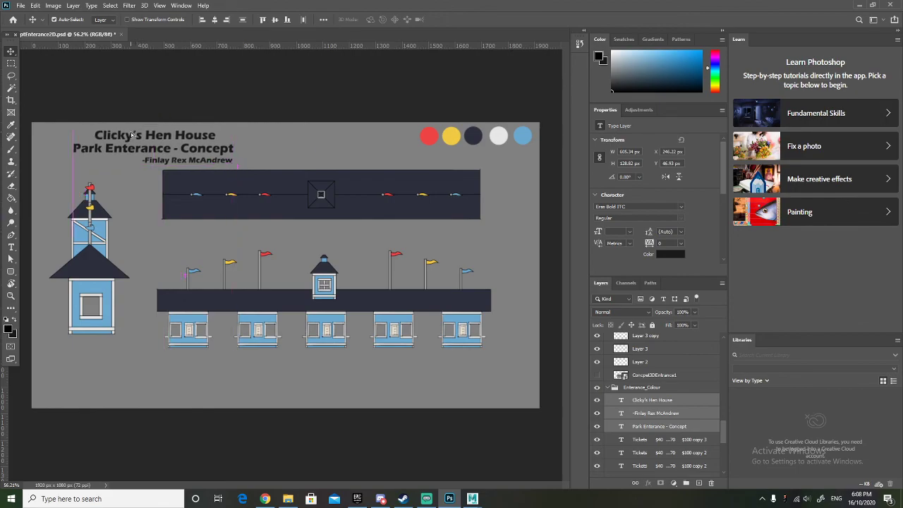
{"action": "left_click", "coordinate": [11, 65]}
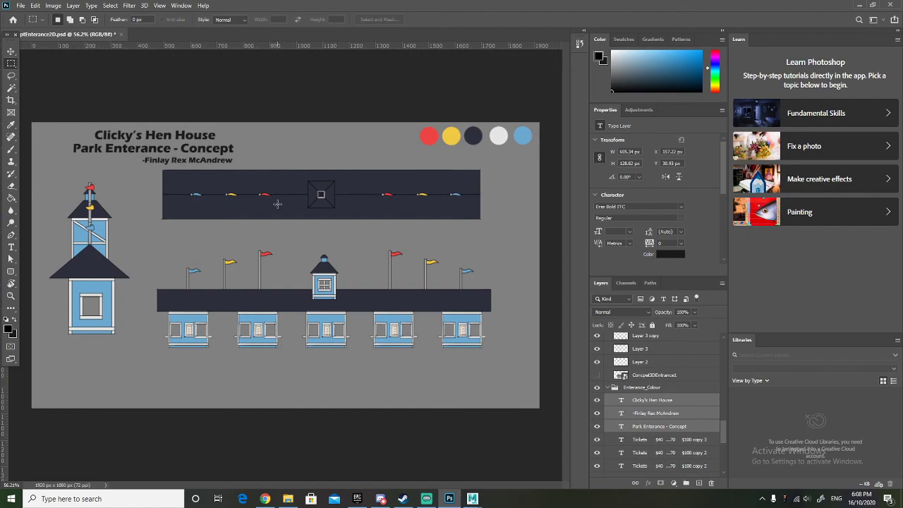
{"action": "scroll", "coordinate": [275, 215], "scroll_direction": "up", "scroll_amount": 1}
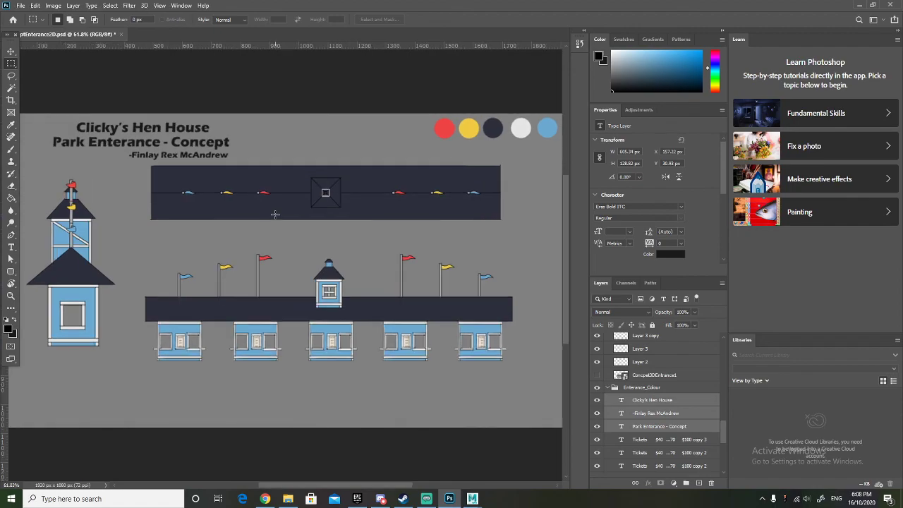
{"action": "scroll", "coordinate": [275, 215], "scroll_direction": "down", "scroll_amount": 1}
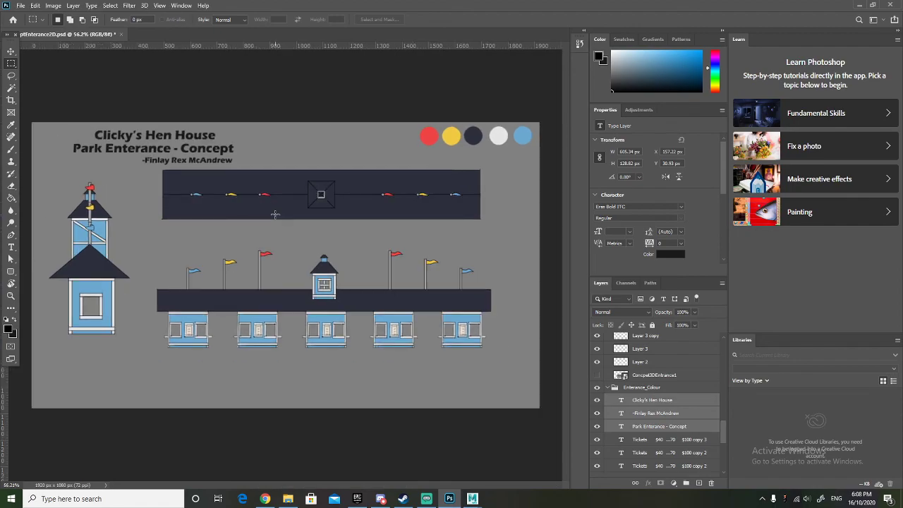